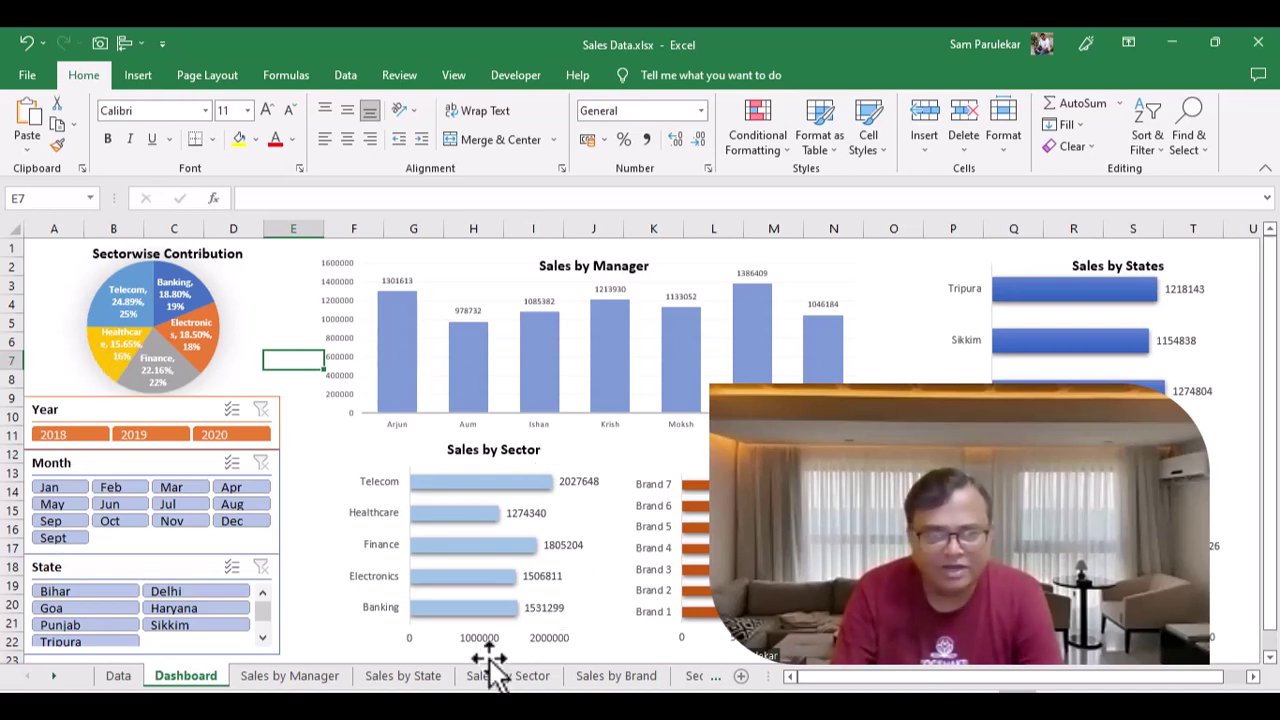
- Filter the dashboard by year 2018, 2019 and 2020 in turn to compare the charts, and clear the Year filter
{"action": "left_click", "coordinate": [55, 436]}
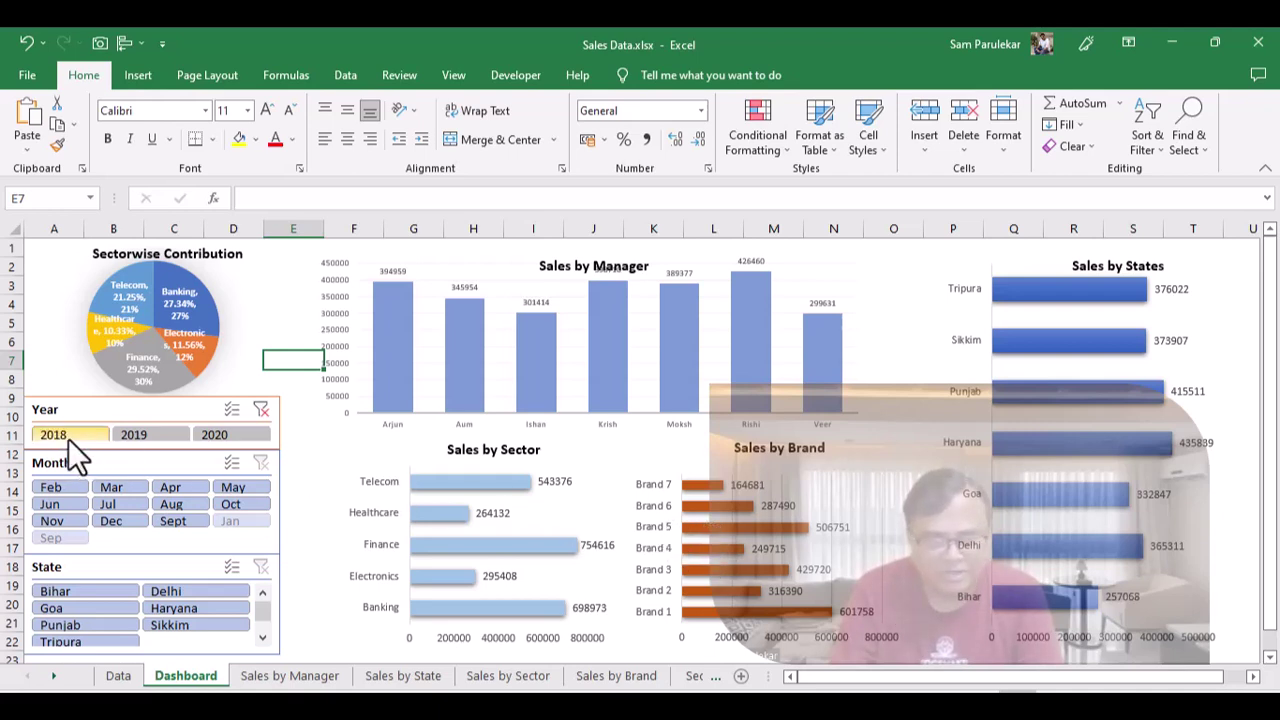
{"action": "left_click", "coordinate": [143, 433]}
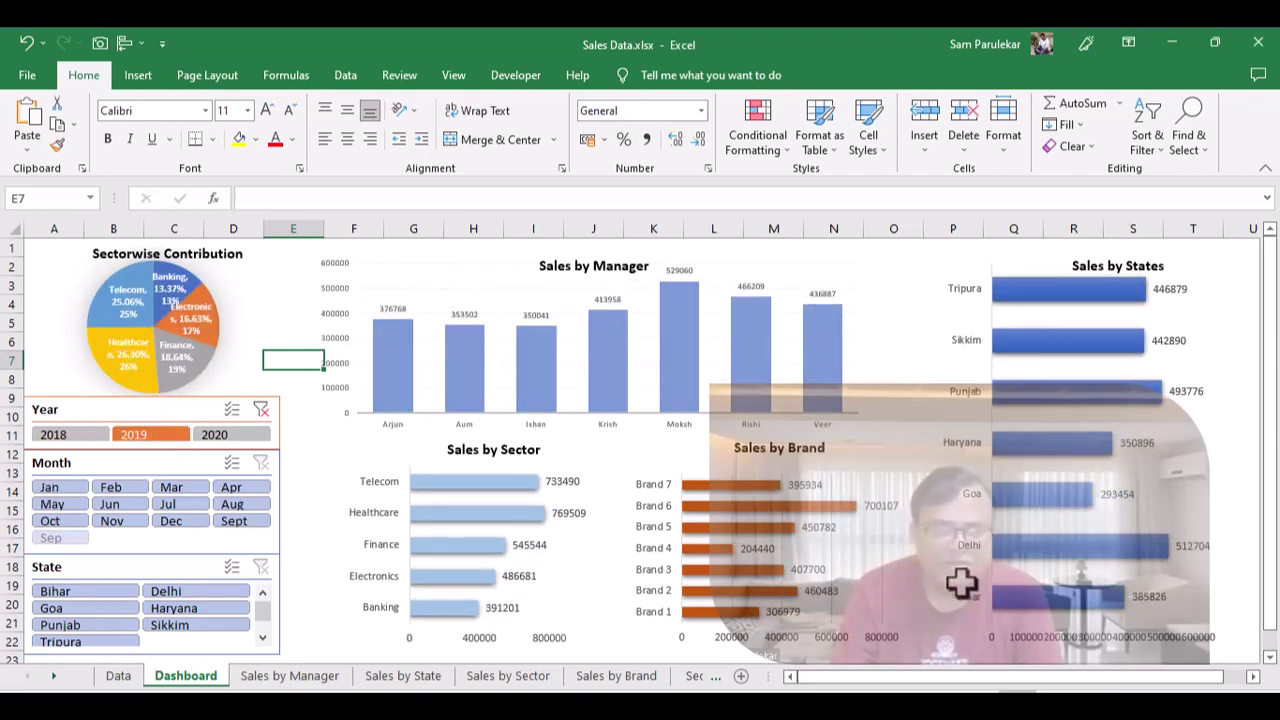
{"action": "left_click", "coordinate": [231, 433]}
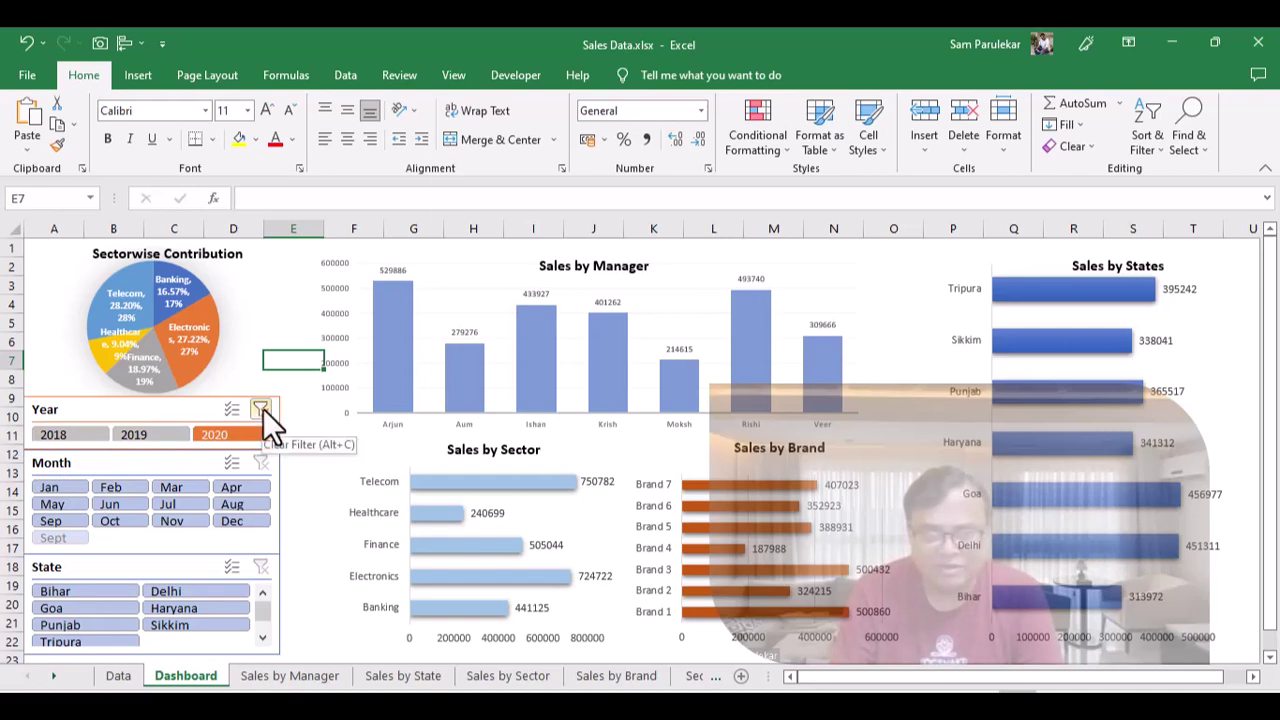
{"action": "left_click", "coordinate": [261, 410]}
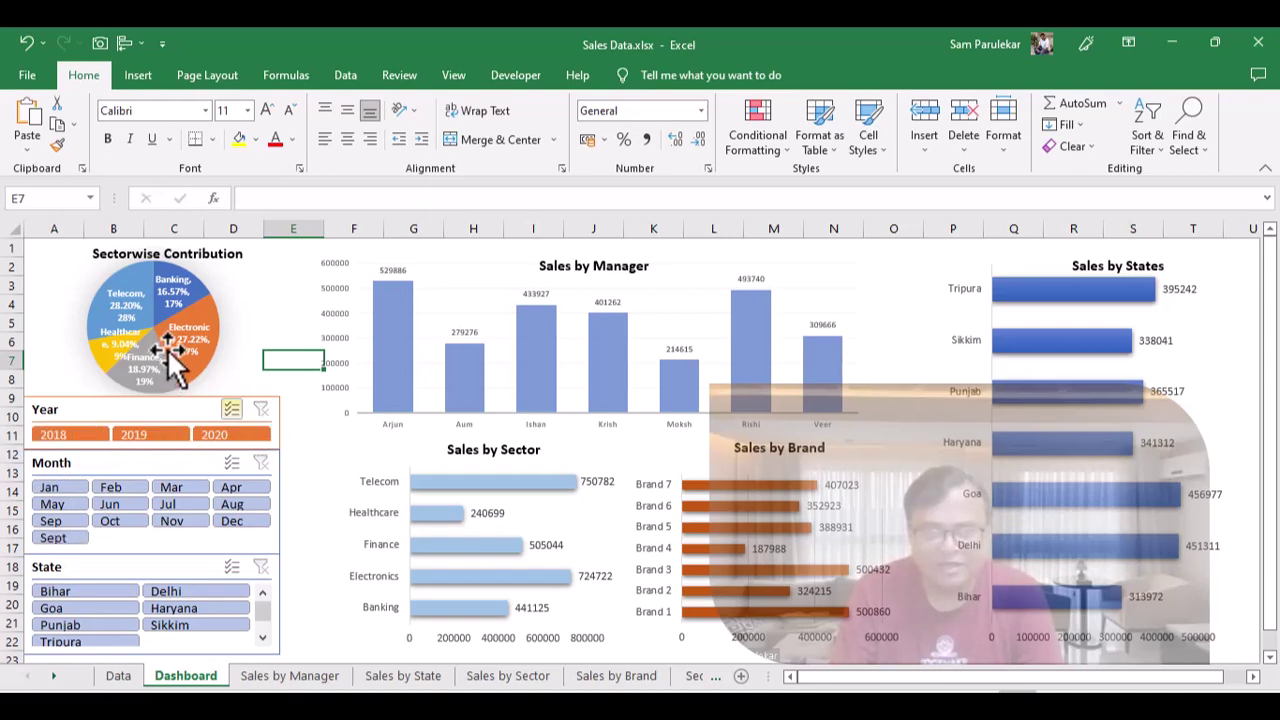
{"action": "mouse_move", "coordinate": [1016, 557]}
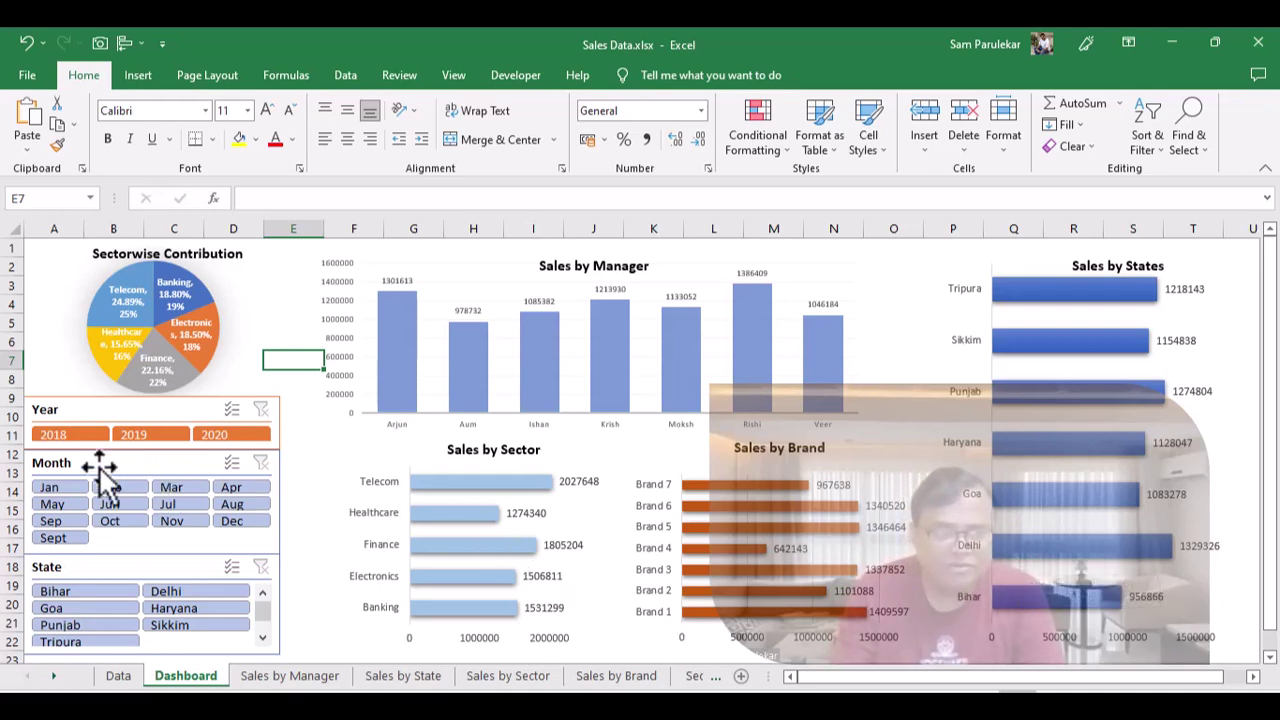
- View the dashboard for 2018 by Feb, Mar and Apr singly and combined, and clear the Month and Year filters
{"action": "left_click", "coordinate": [68, 432]}
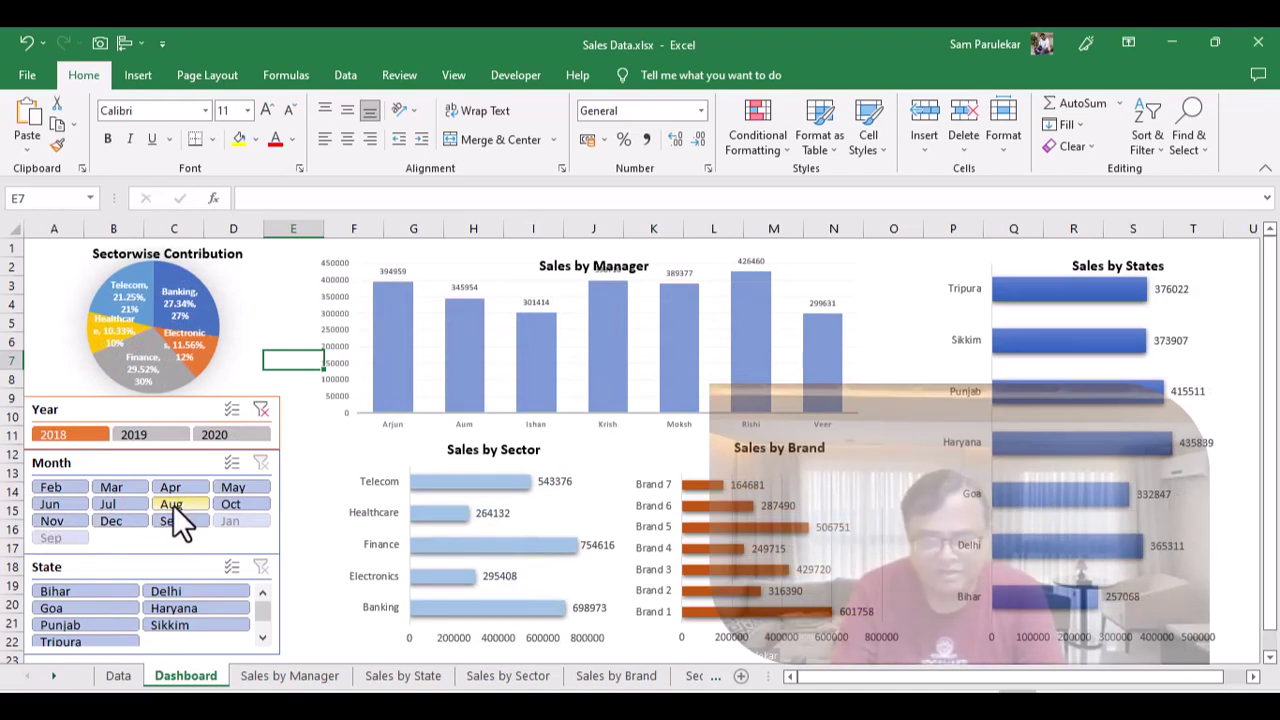
{"action": "left_click", "coordinate": [54, 491]}
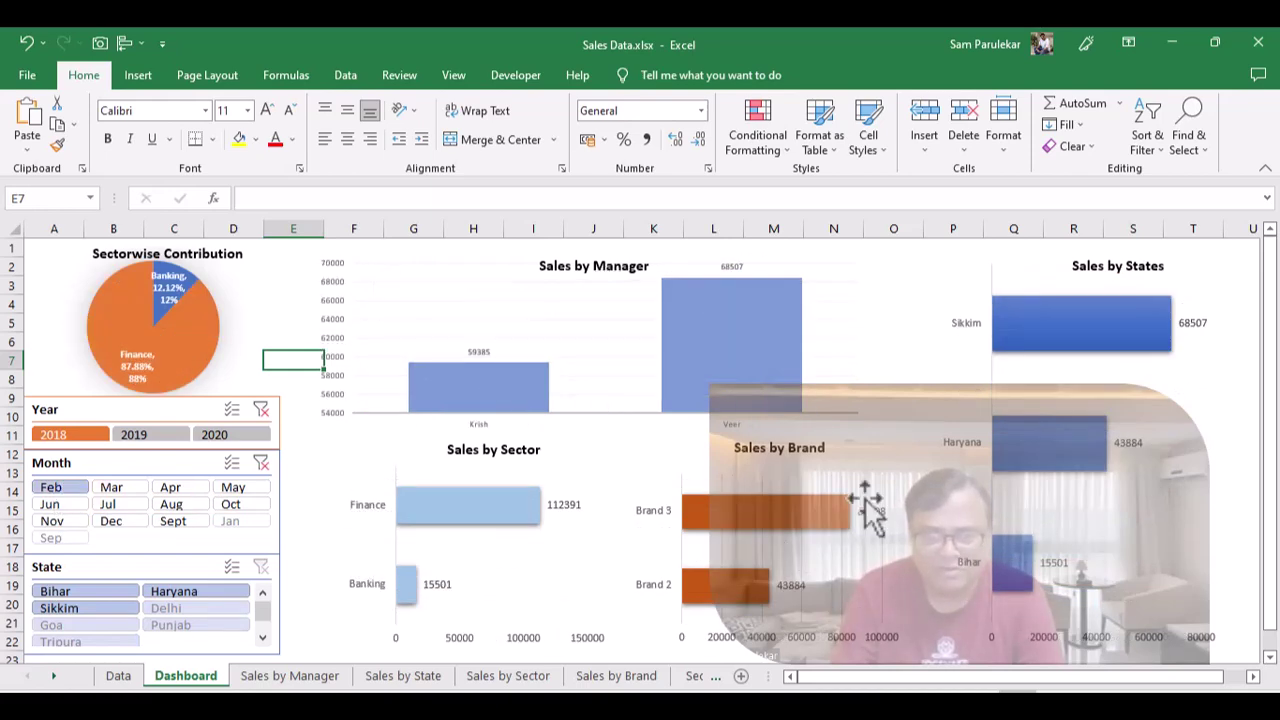
{"action": "left_click", "coordinate": [124, 492]}
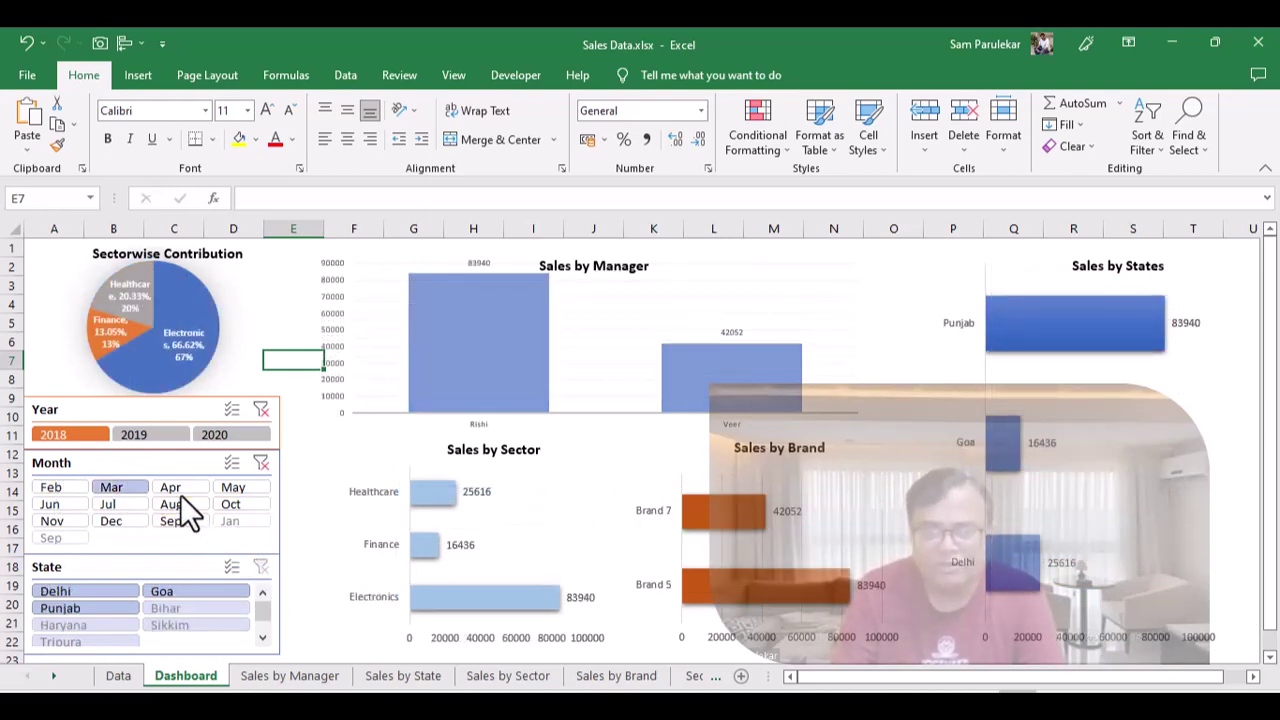
{"action": "left_click", "coordinate": [180, 492]}
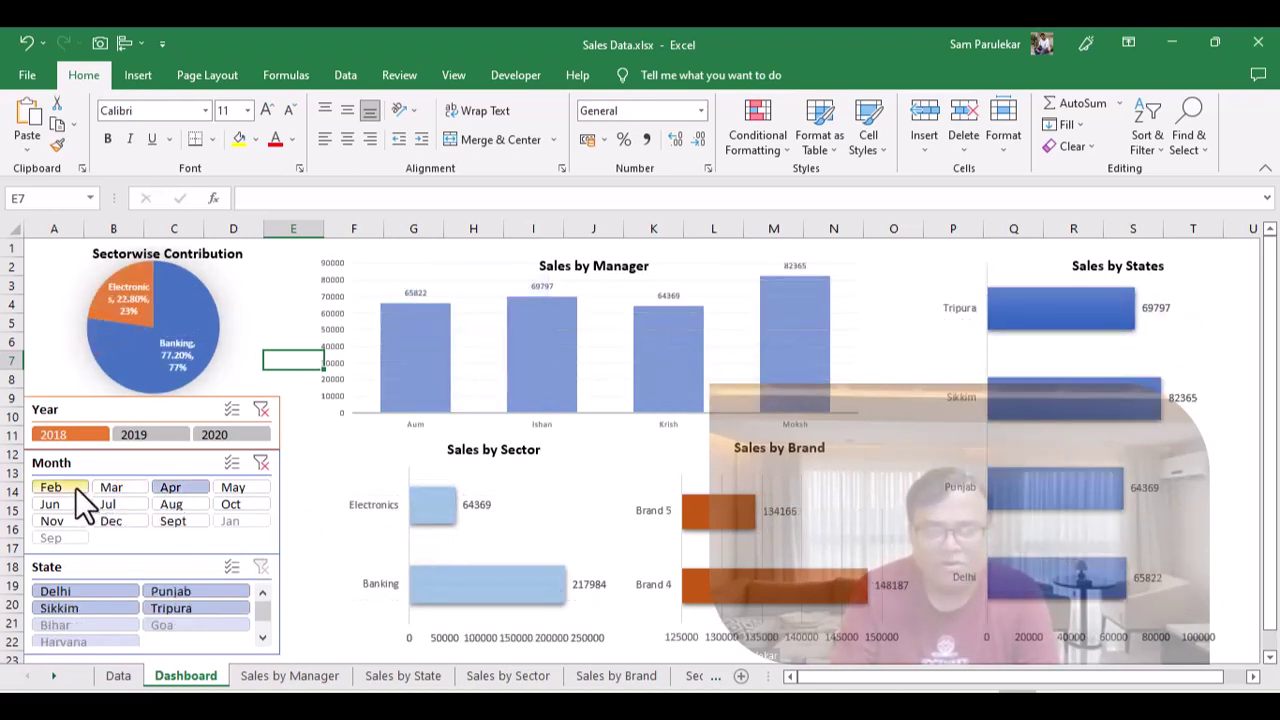
{"action": "left_click", "coordinate": [76, 488], "text": "shift"}
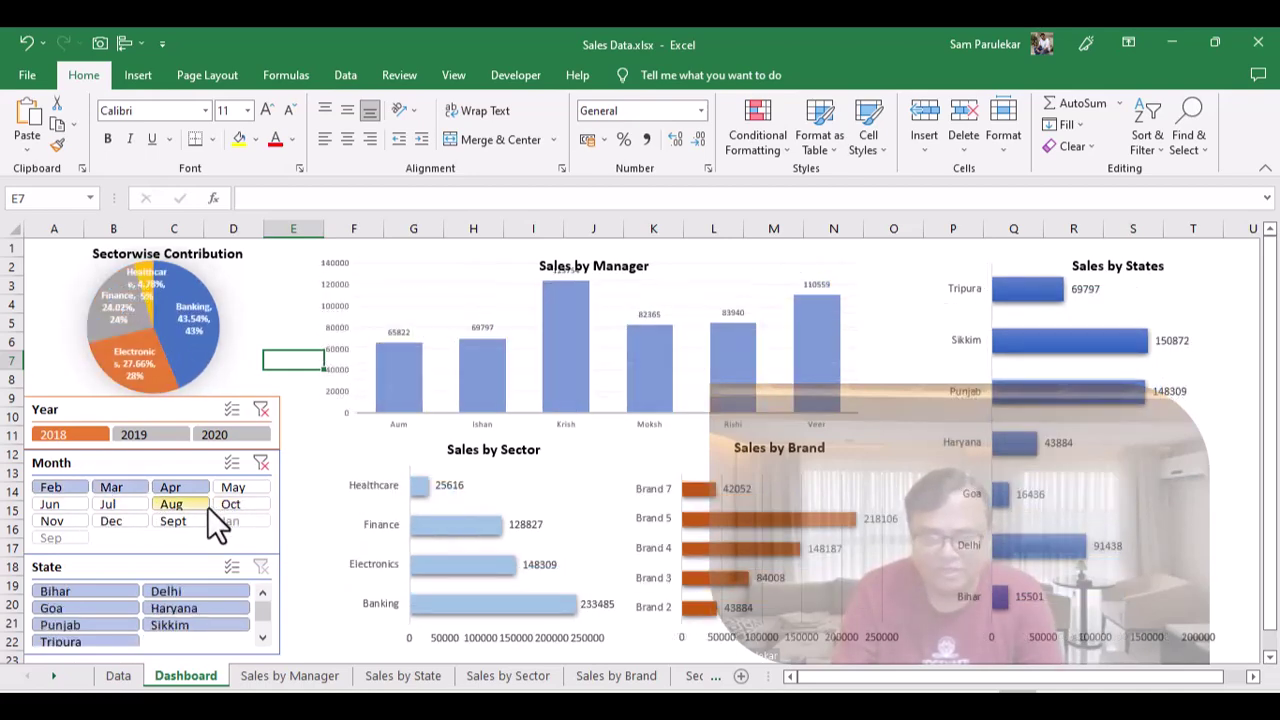
{"action": "left_click", "coordinate": [259, 467]}
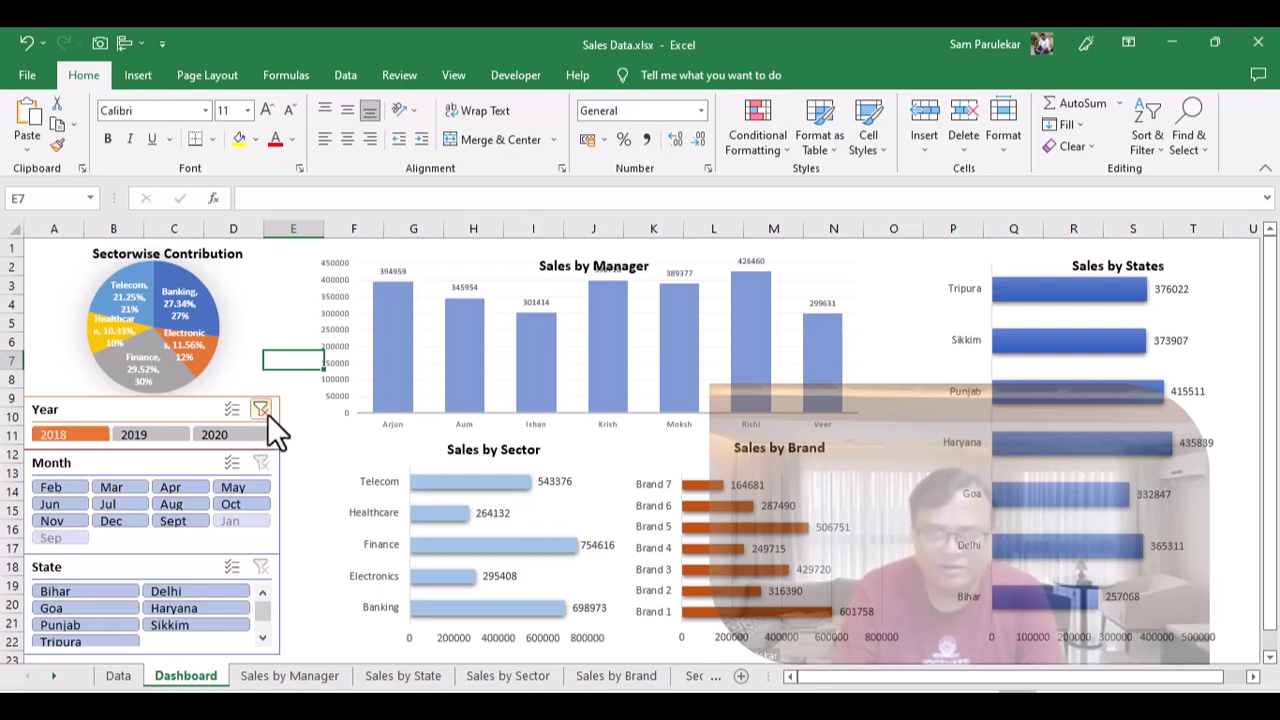
{"action": "left_click", "coordinate": [260, 410]}
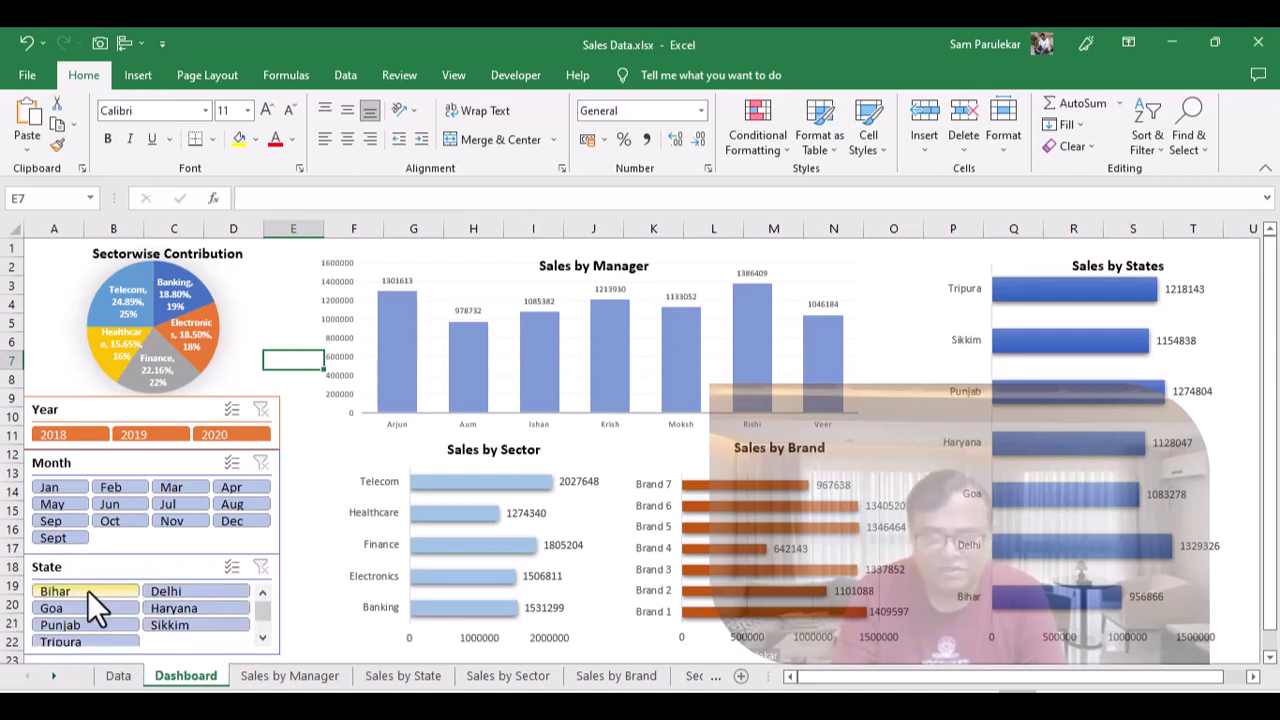
- View the dashboard charts for Delhi and for Goa, and clear the State filter
{"action": "left_click", "coordinate": [169, 597]}
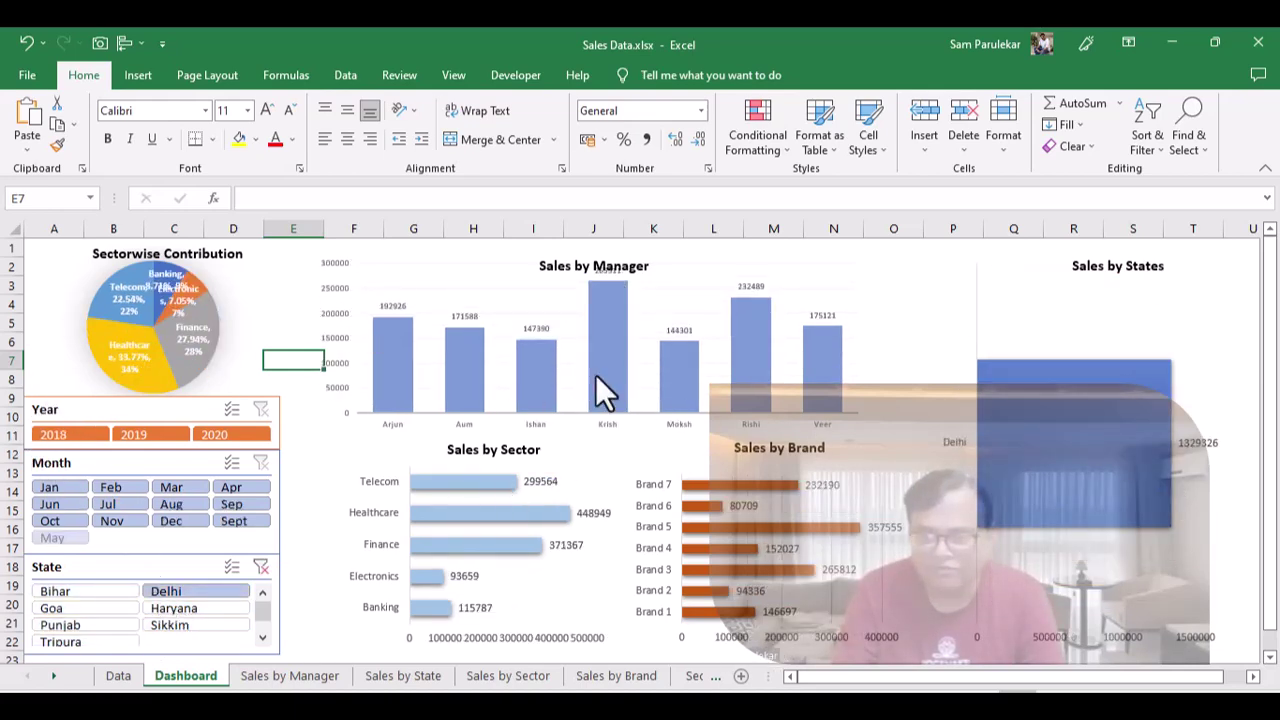
{"action": "left_click", "coordinate": [65, 609]}
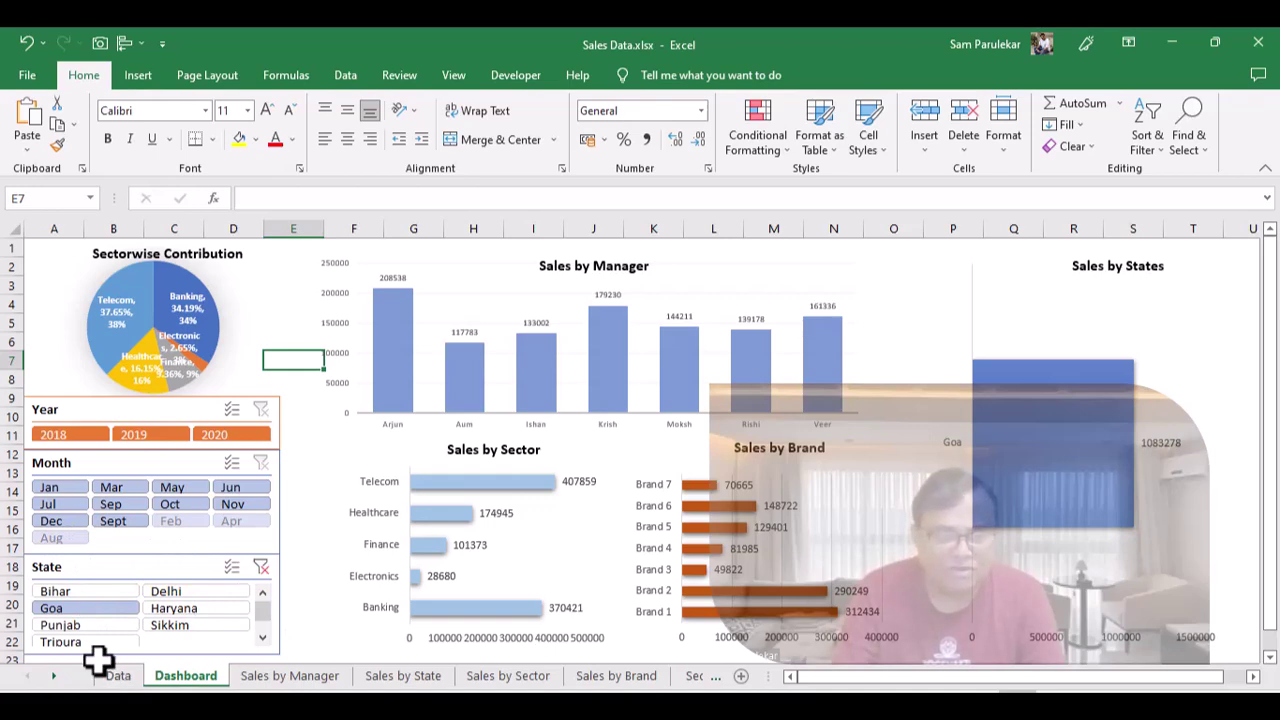
{"action": "left_click", "coordinate": [259, 567]}
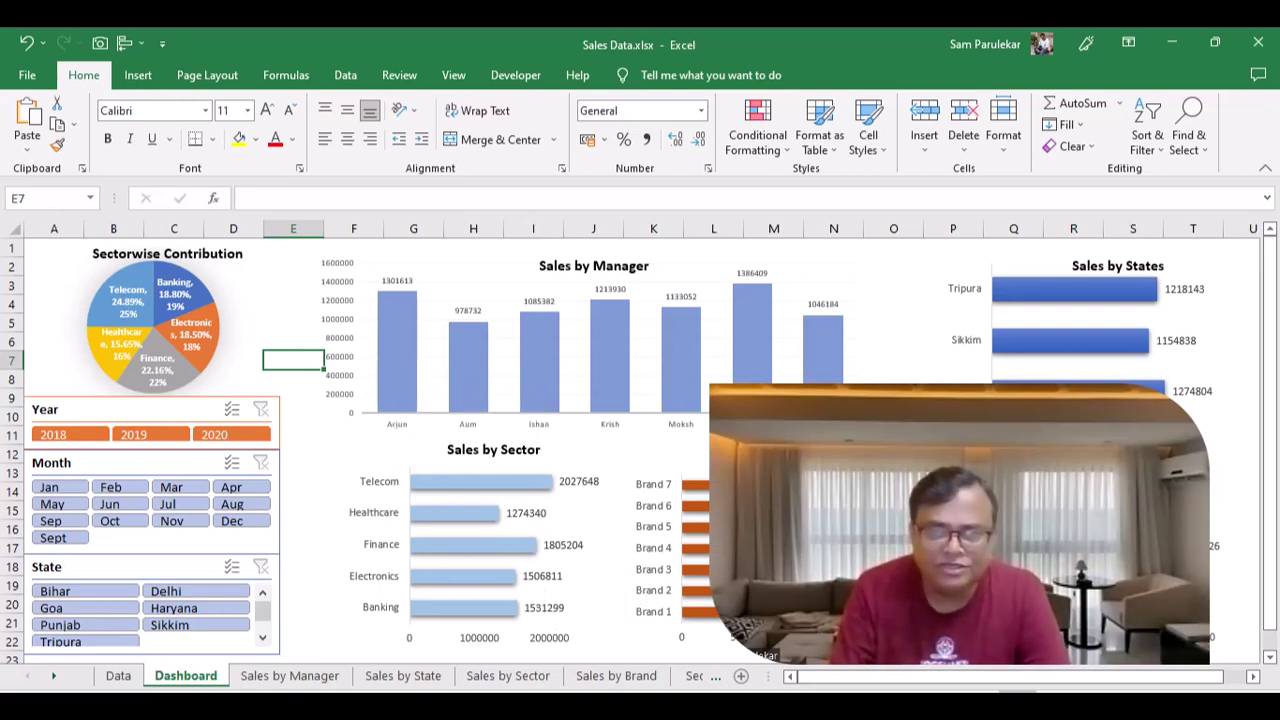
- Examine the source table on the Data sheet and return to the Dashboard sheet
{"action": "left_click", "coordinate": [116, 676]}
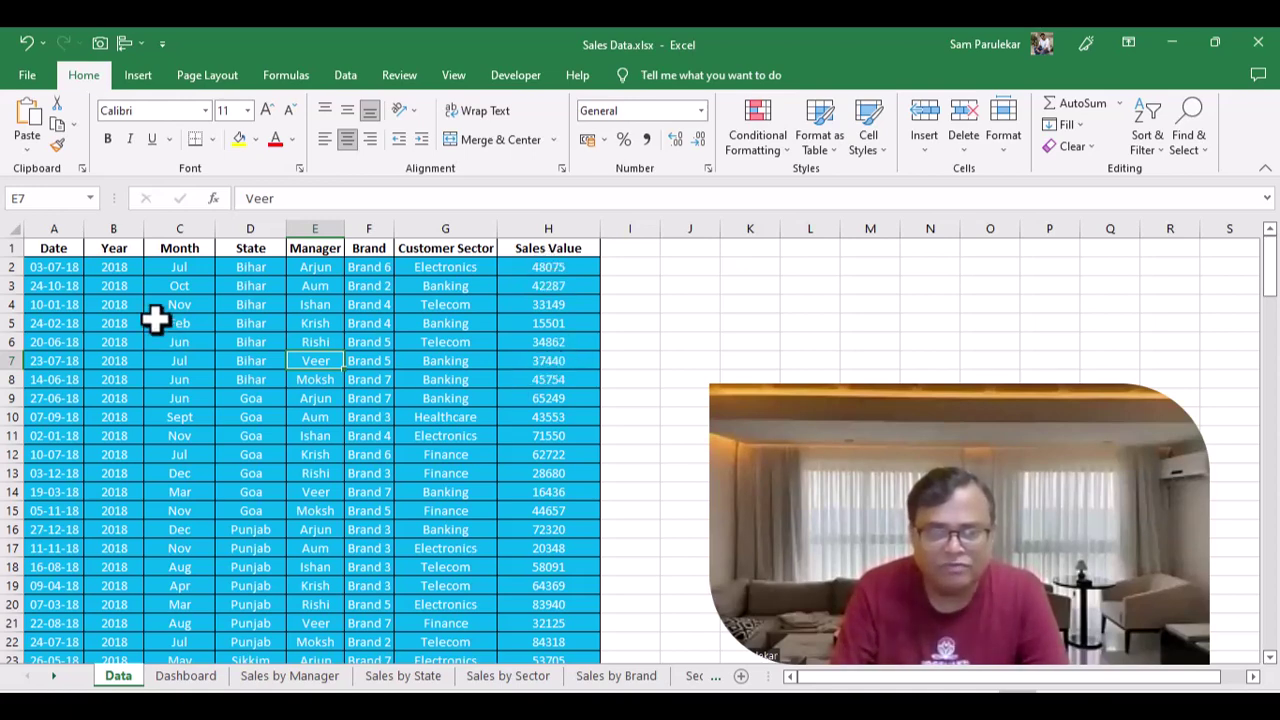
{"action": "left_click", "coordinate": [185, 680]}
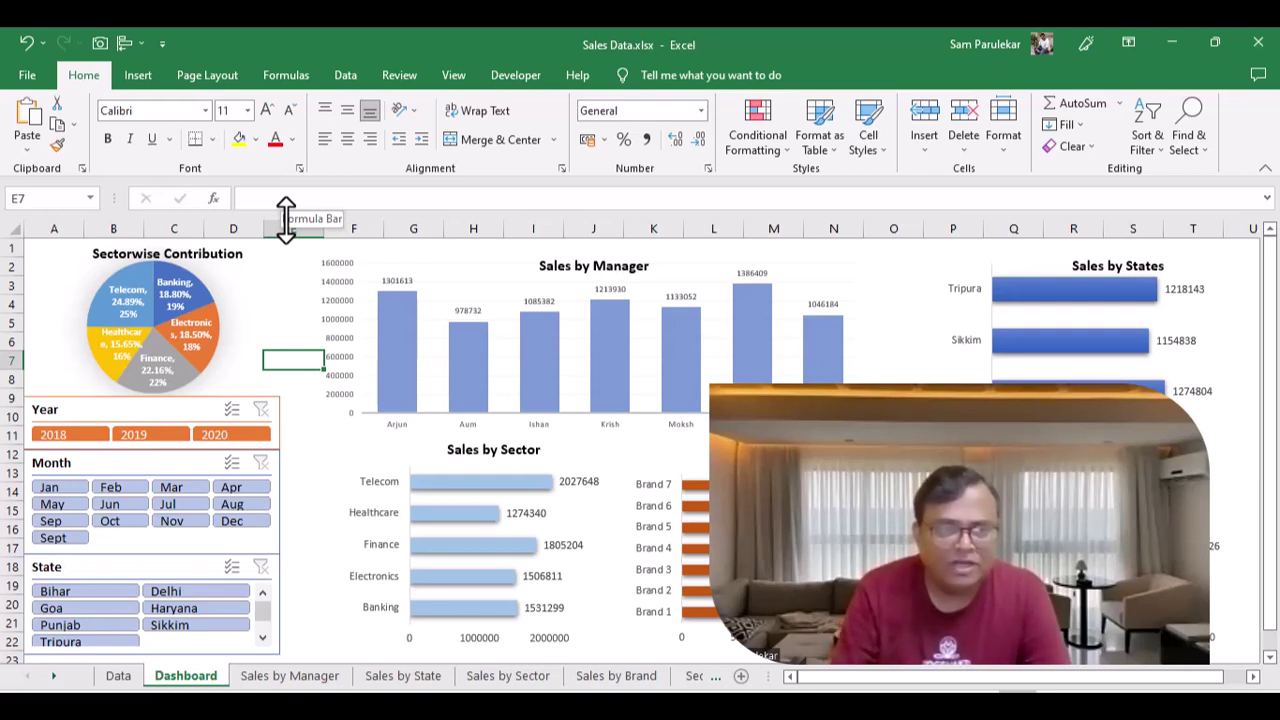
- Create a new blank workbook and rename its first sheet as Data
{"action": "left_click", "coordinate": [27, 76]}
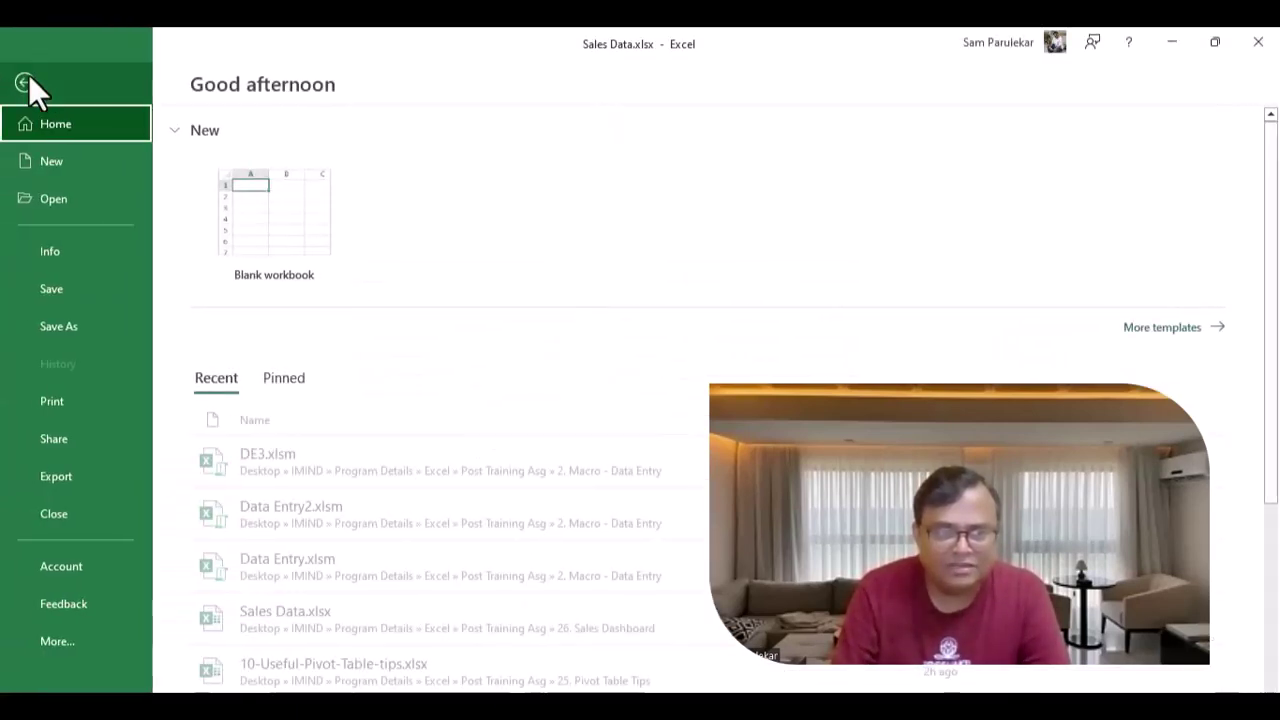
{"action": "left_click", "coordinate": [224, 217]}
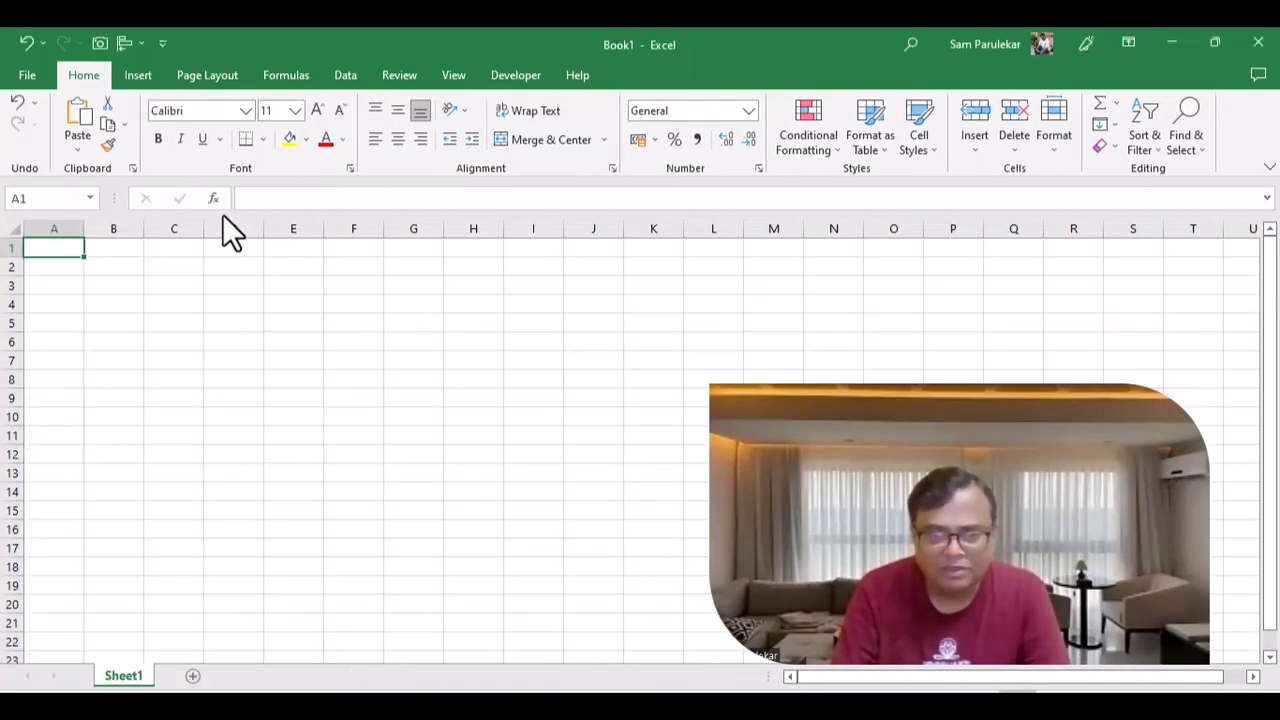
{"action": "right_click", "coordinate": [128, 680]}
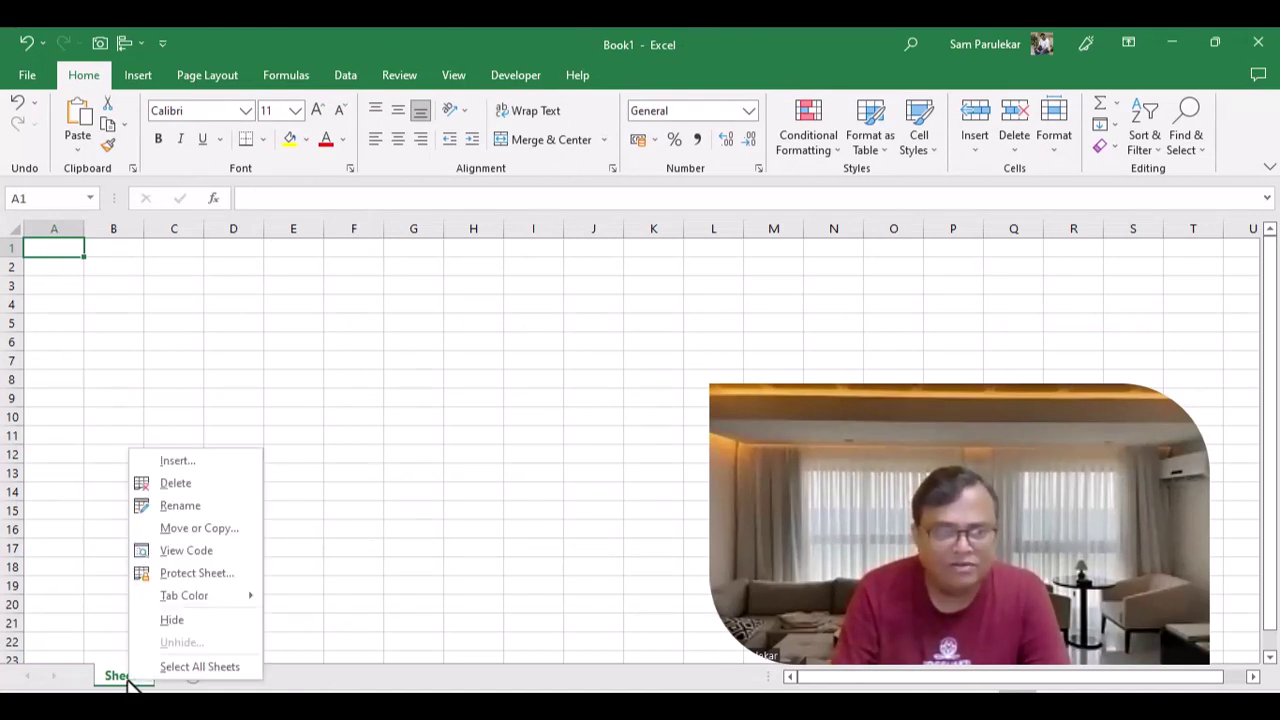
{"action": "left_click", "coordinate": [199, 503]}
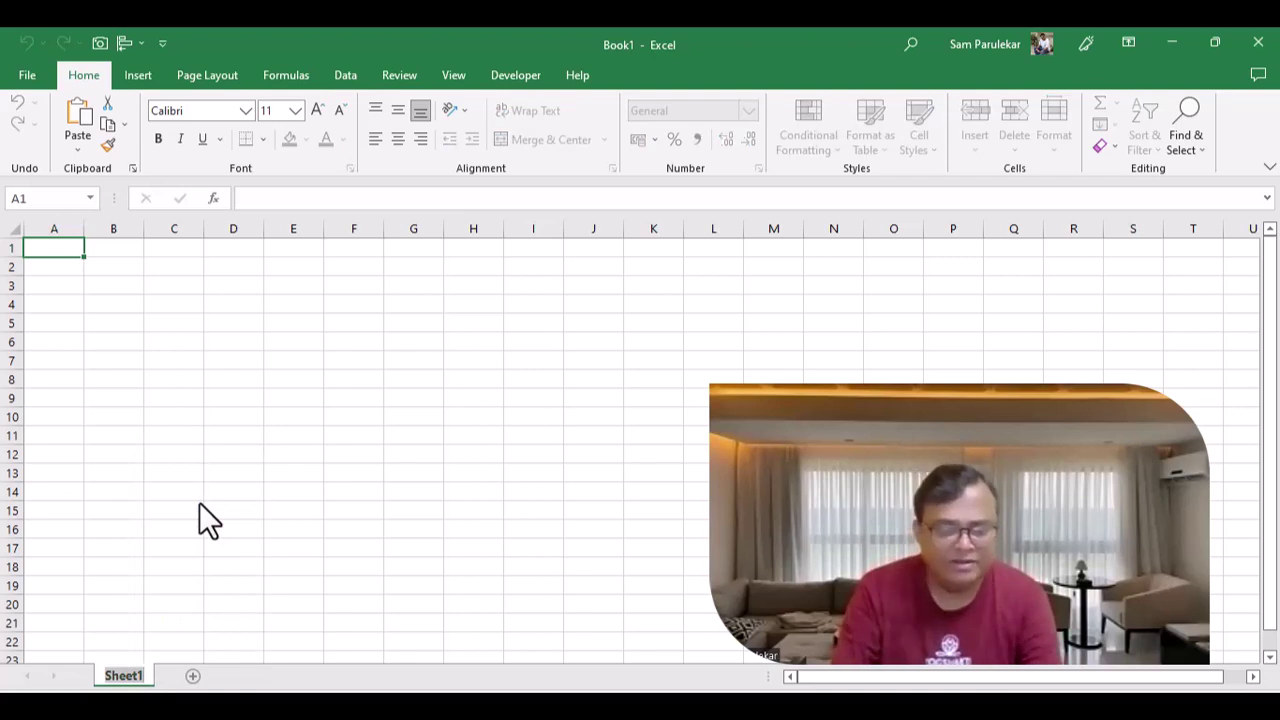
{"action": "type", "text": "Data"}
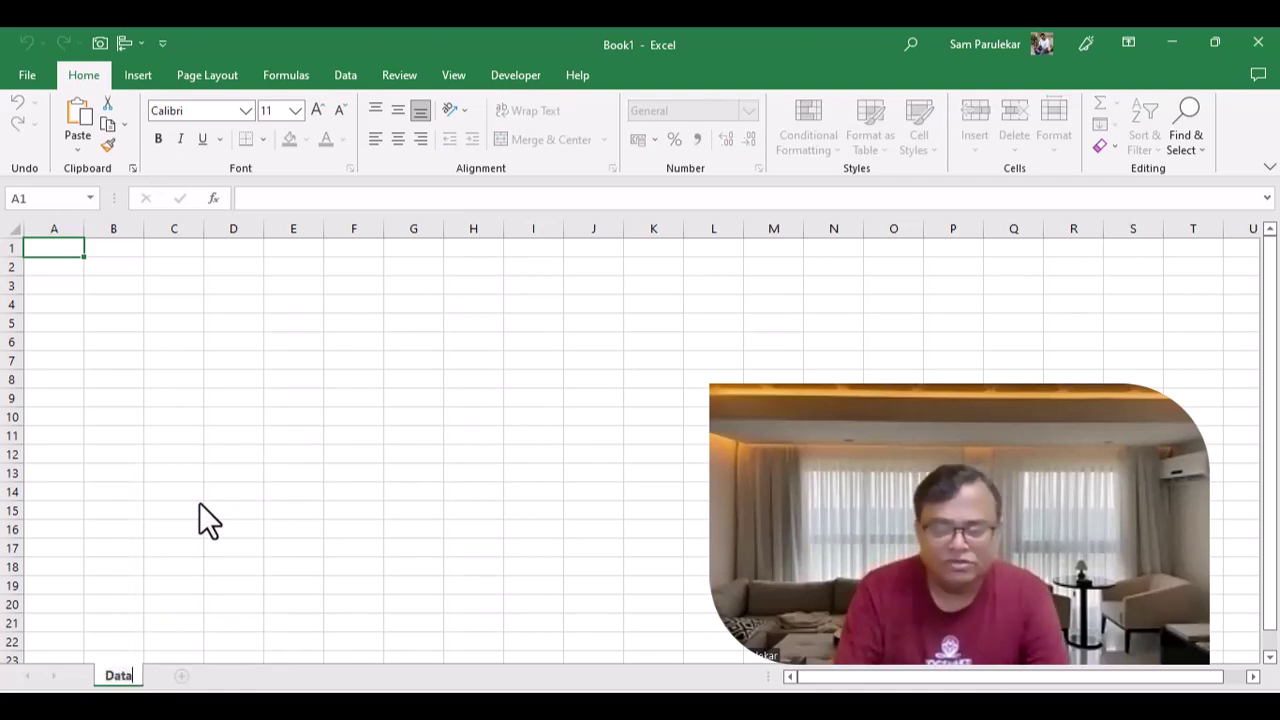
{"action": "key", "text": "Return"}
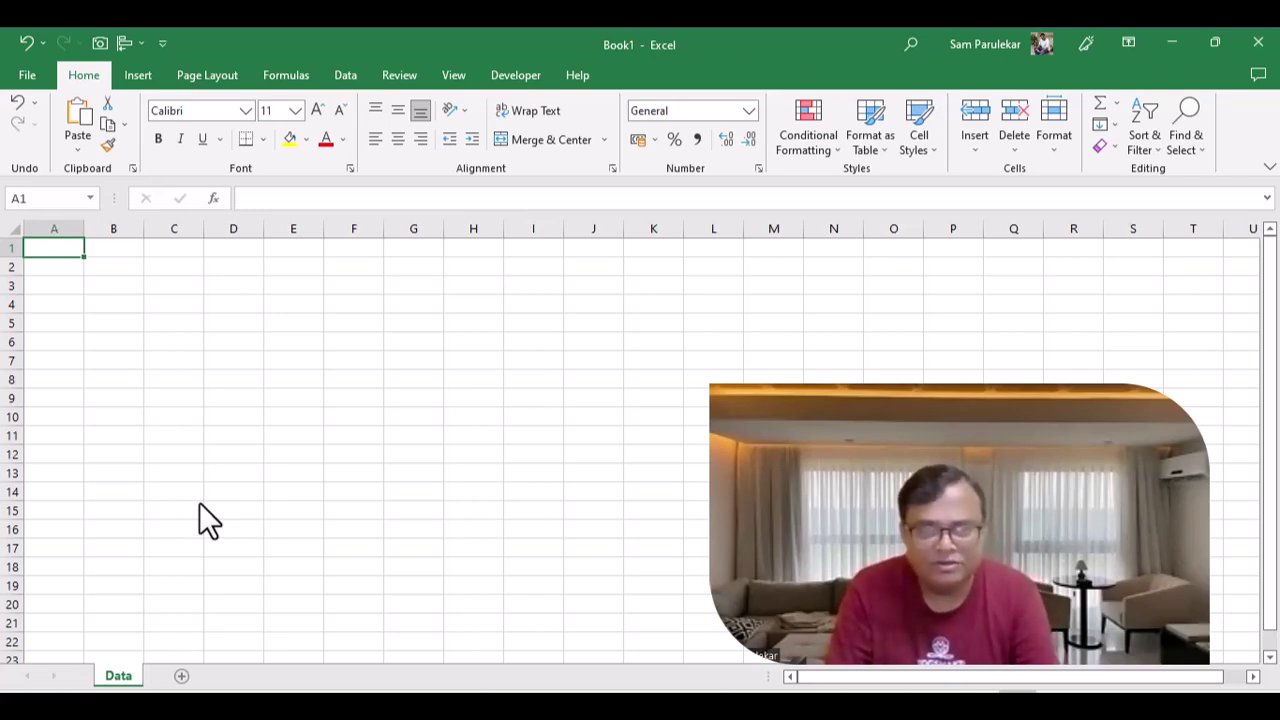
- Copy the entire Data sheet contents from Sales Data.xlsx into the new workbook's Data sheet, starting at cell A1
{"action": "key", "text": "alt+Tab"}
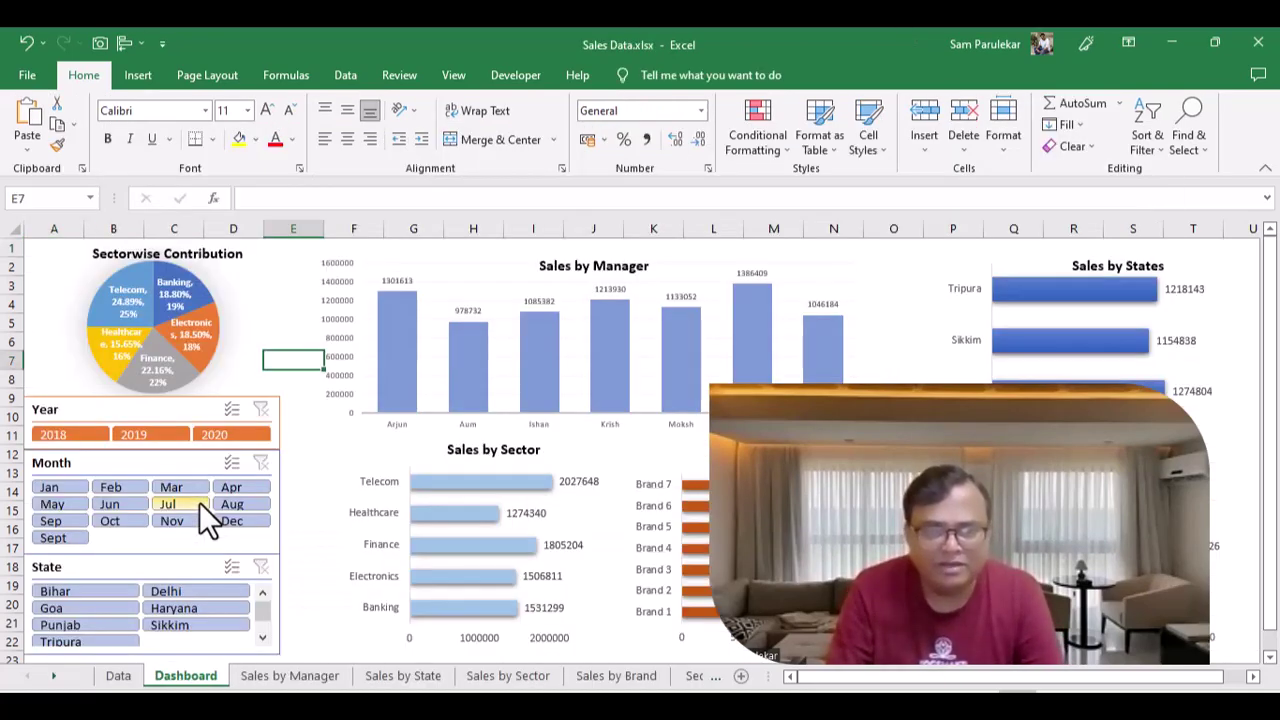
{"action": "left_click", "coordinate": [118, 677]}
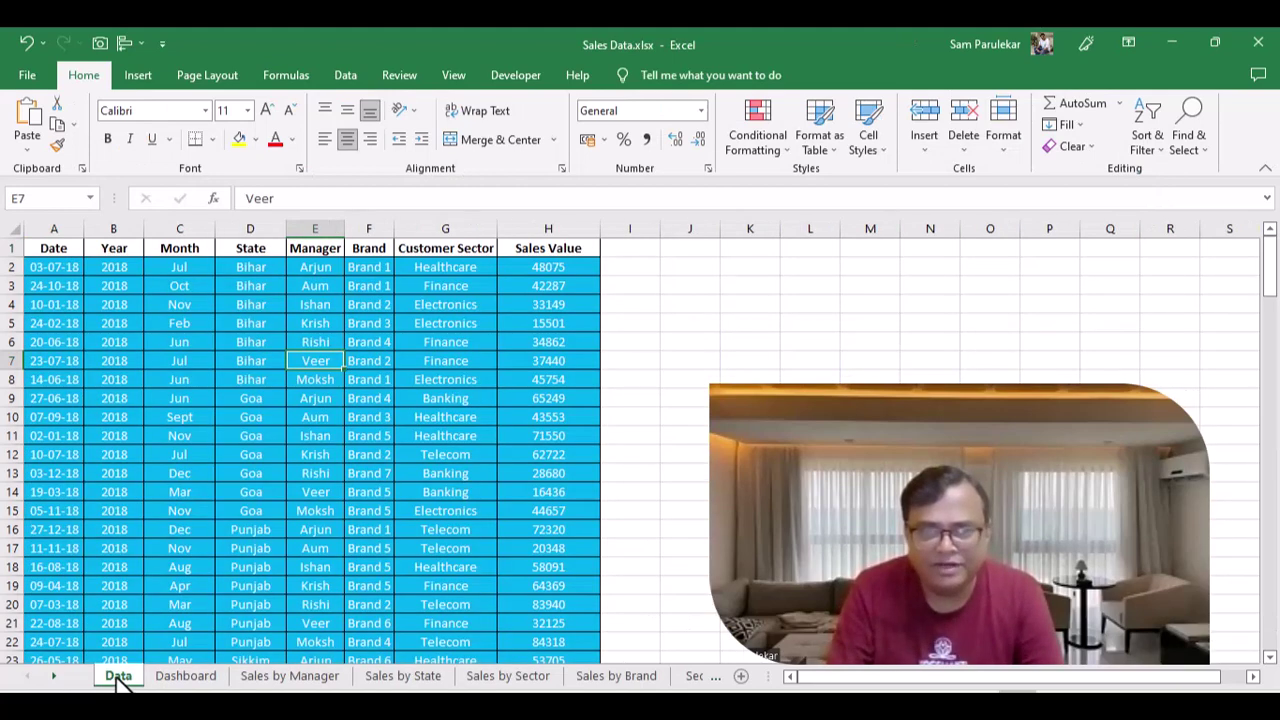
{"action": "left_click", "coordinate": [12, 227]}
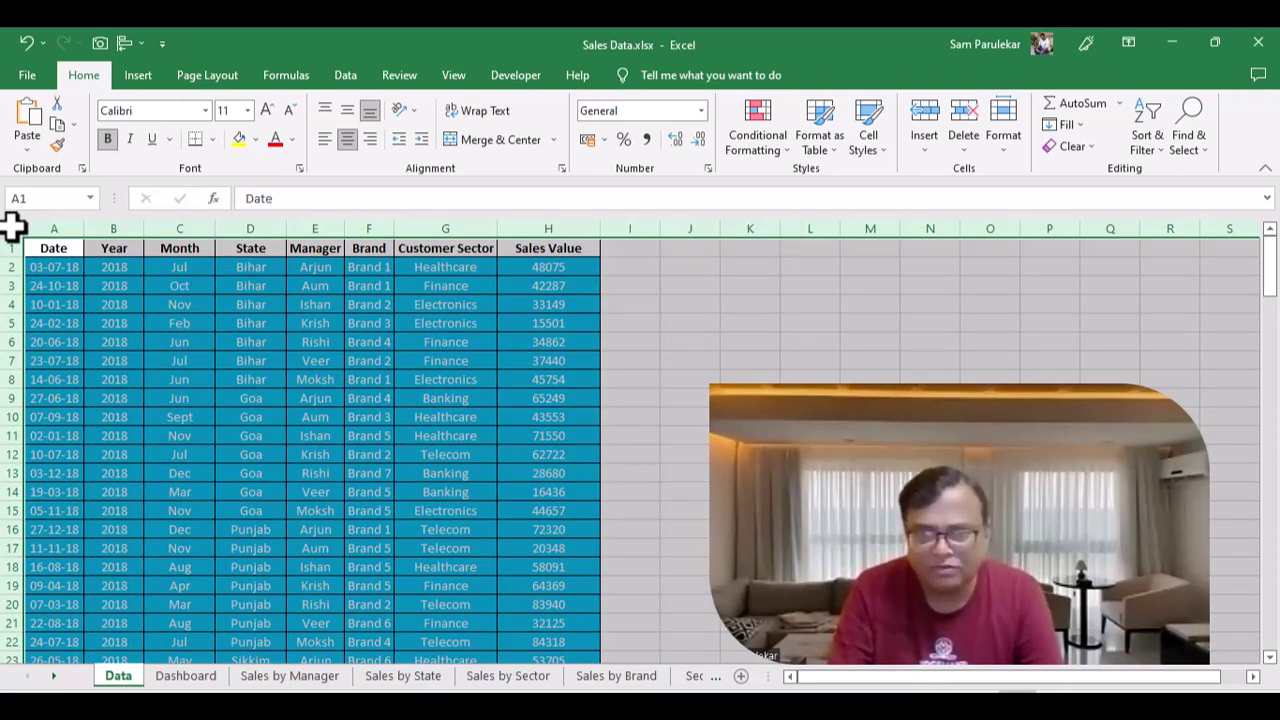
{"action": "key", "text": "ctrl+c"}
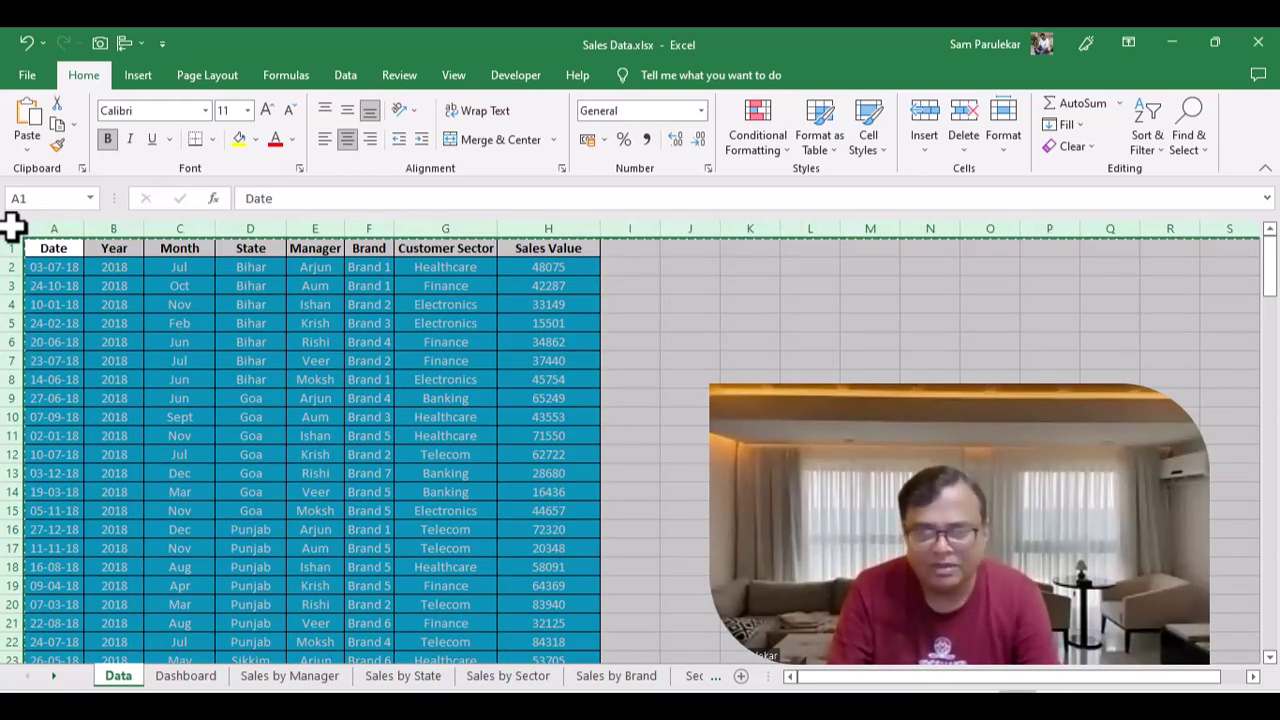
{"action": "key", "text": "alt+Tab"}
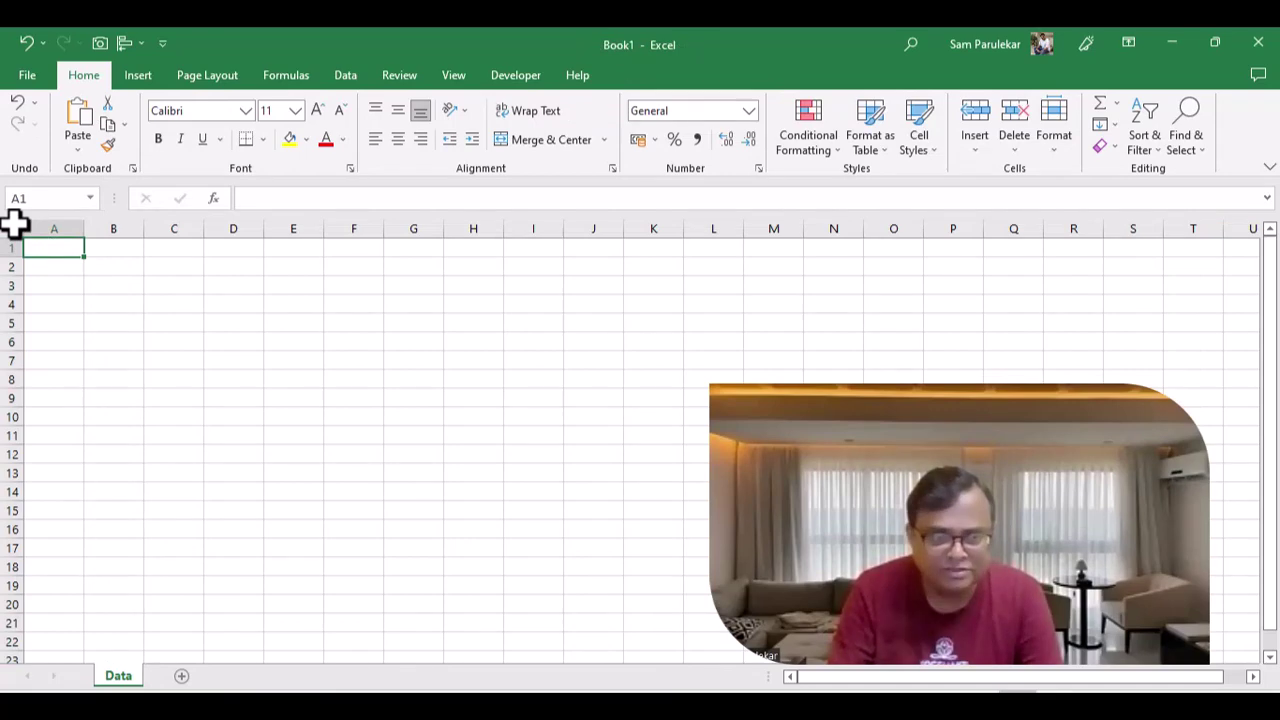
{"action": "key", "text": "ctrl+v"}
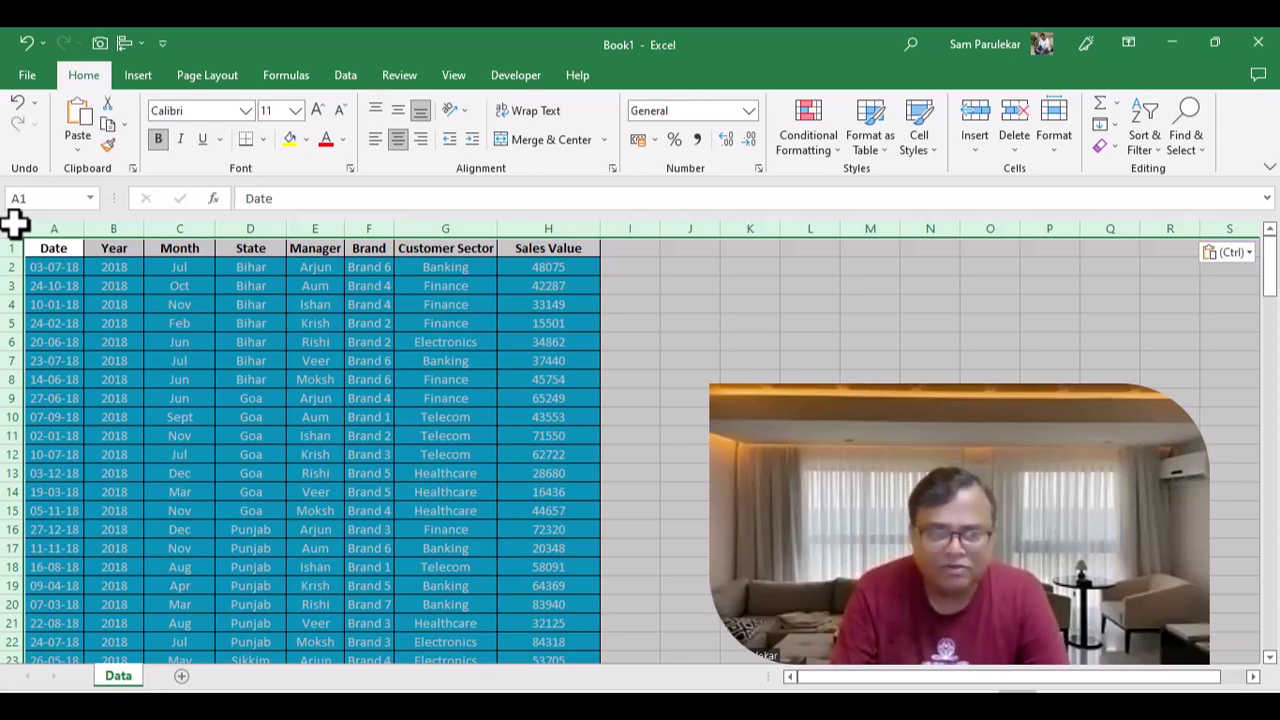
- Add a new worksheet after the Data sheet
{"action": "left_click", "coordinate": [181, 677]}
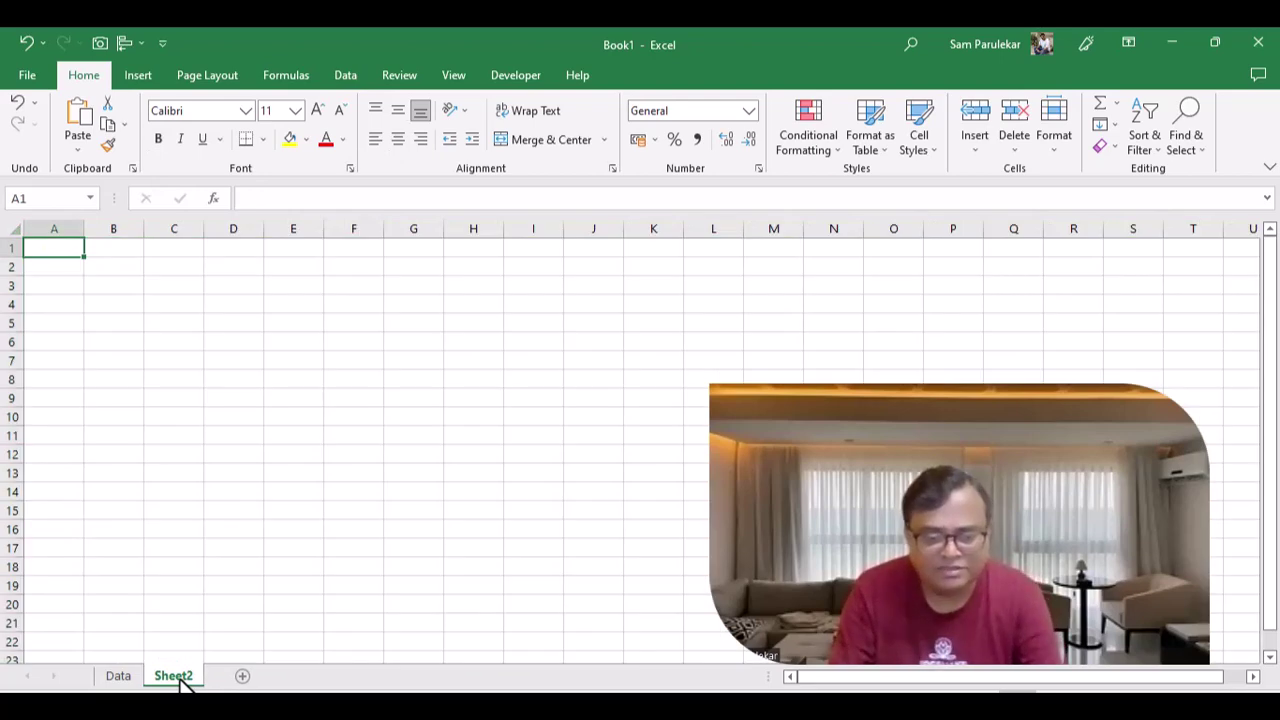
{"action": "type", "text": "Das"}
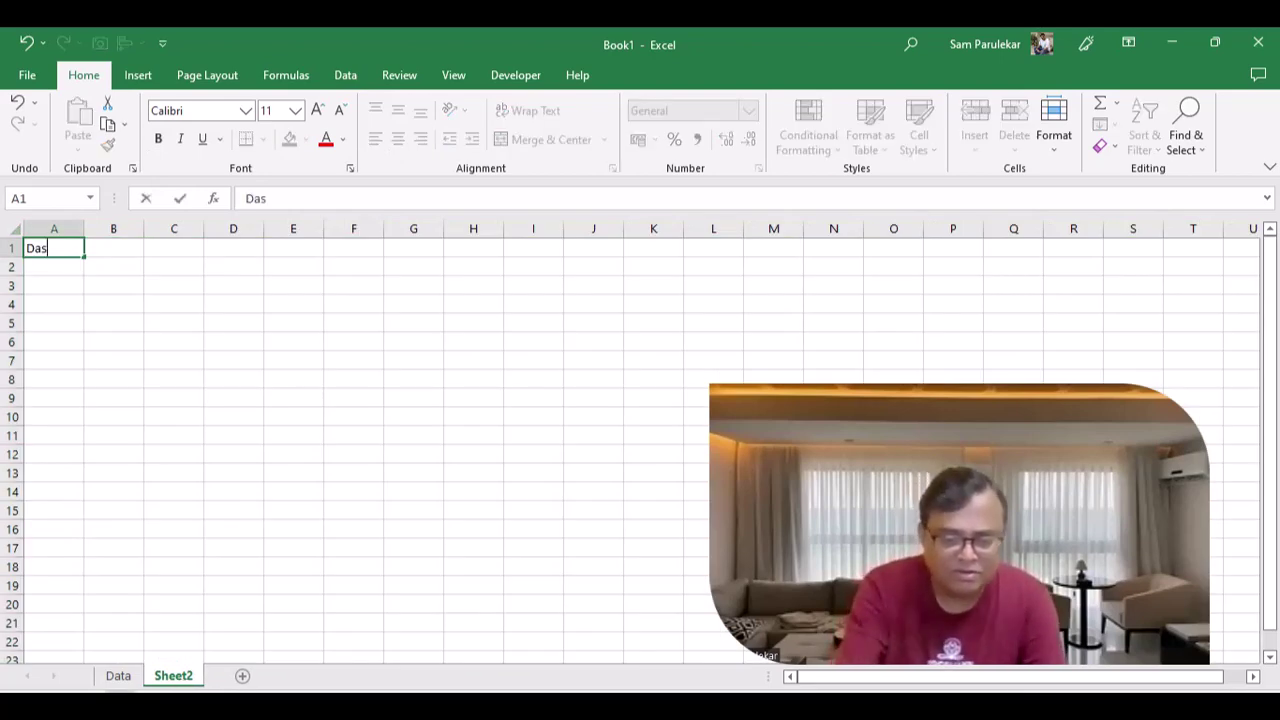
{"action": "type", "text": "hboard"}
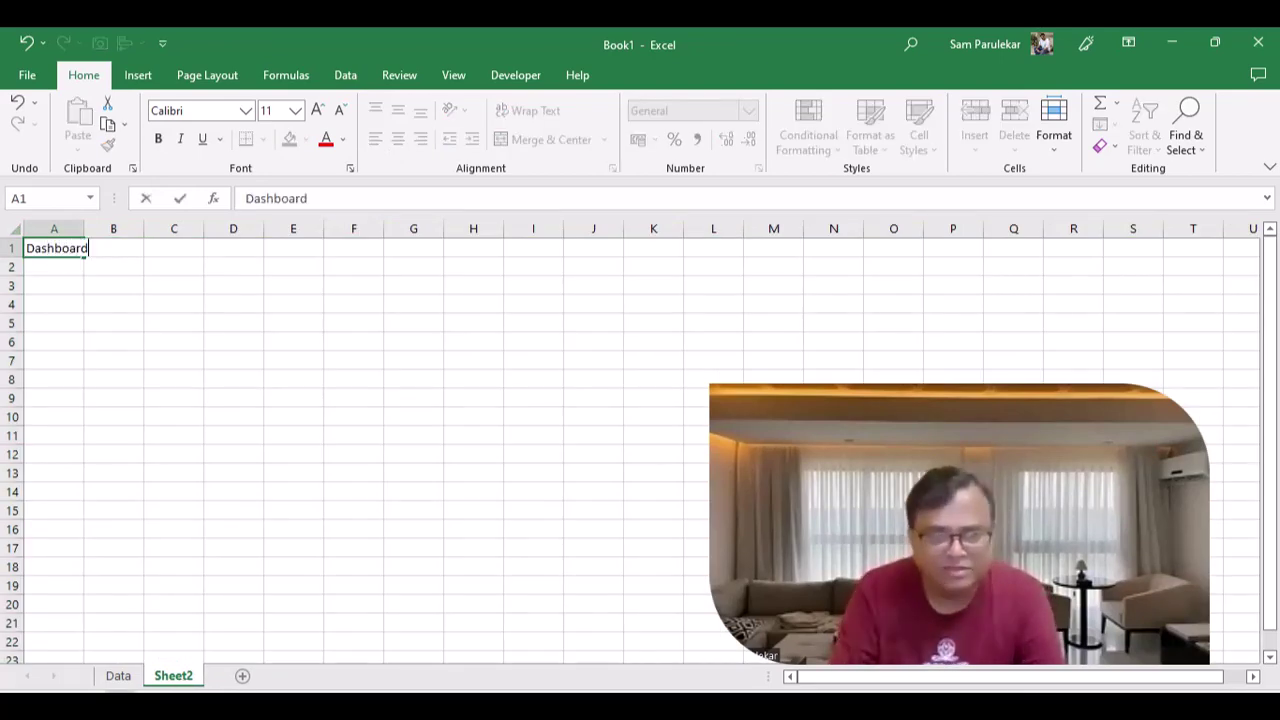
{"action": "key", "text": "Escape"}
- Rename the new second worksheet as Dashboard
{"action": "right_click", "coordinate": [183, 677]}
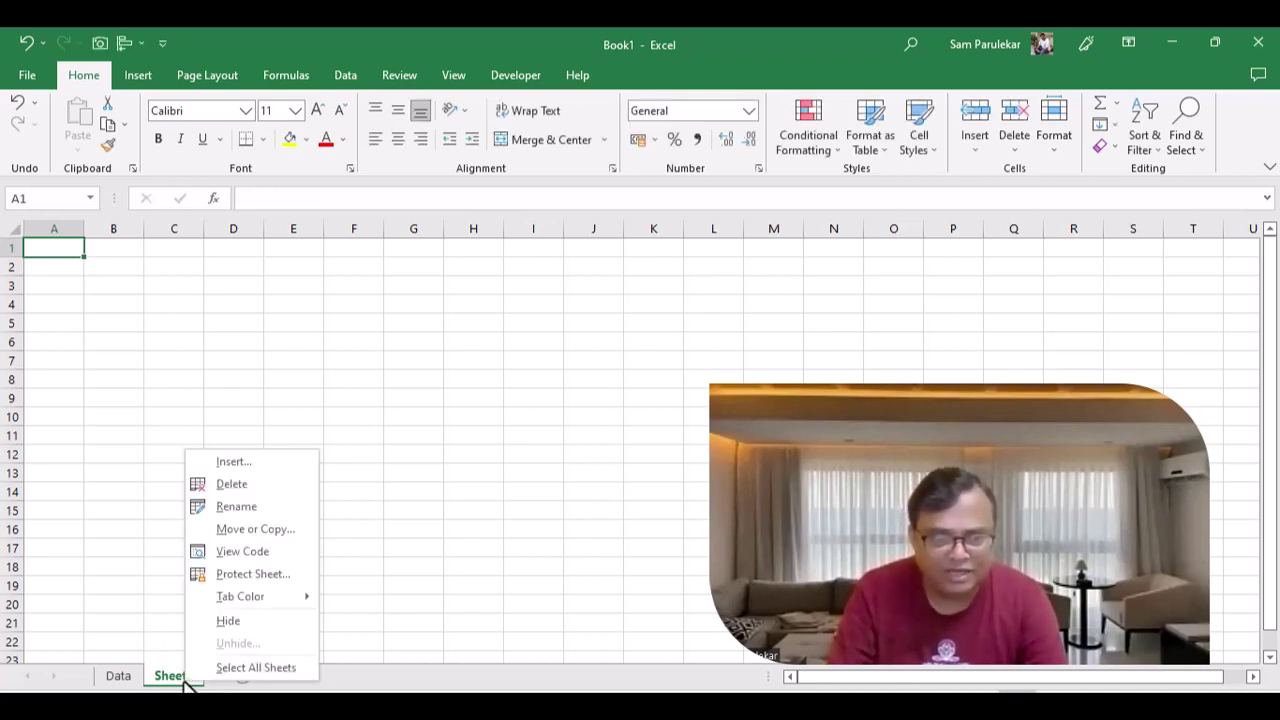
{"action": "left_click", "coordinate": [246, 516]}
{"action": "type", "text": "Das"}
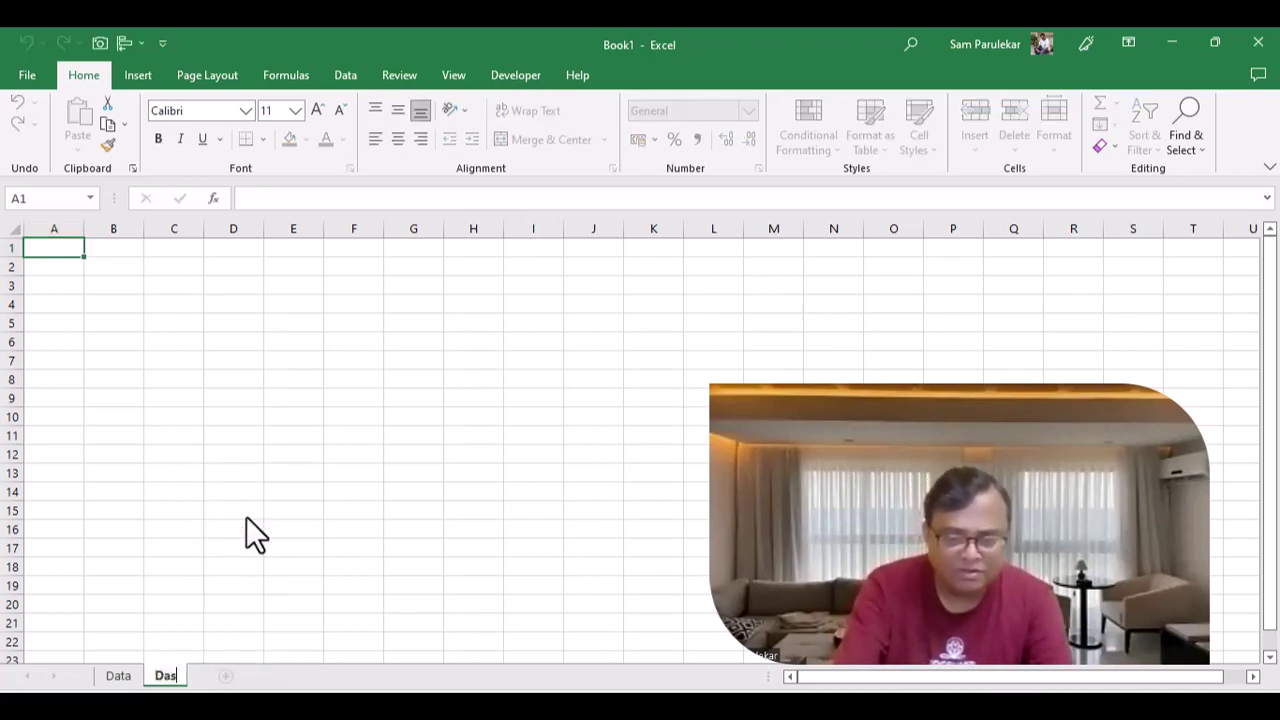
{"action": "type", "text": "hboard"}
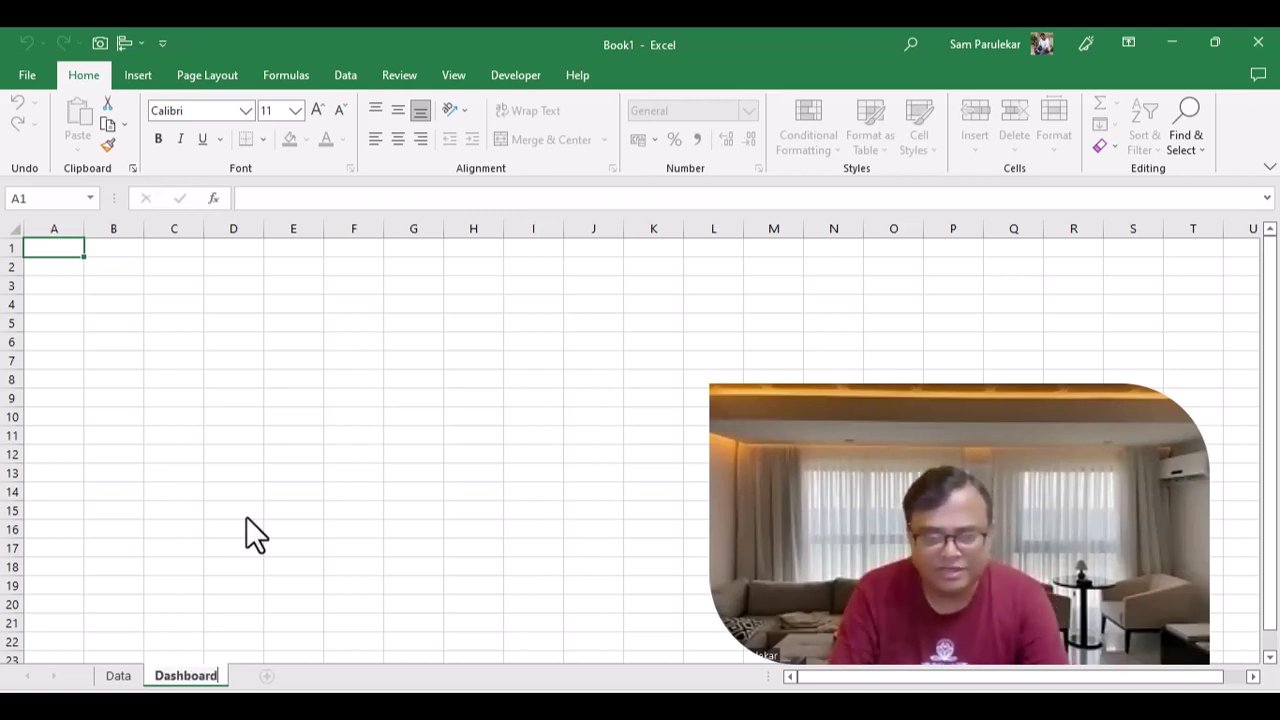
{"action": "key", "text": "Return"}
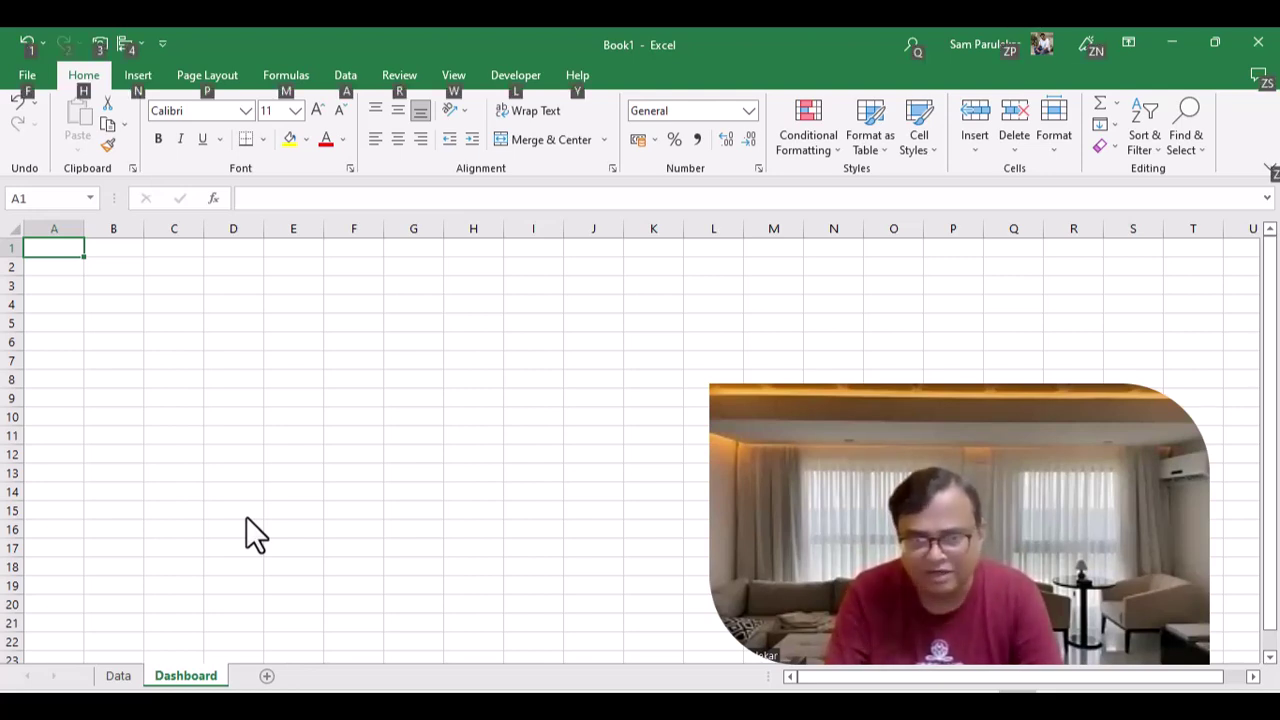
- In Sales Data.xlsx, move the Year, Month and State slicers off the Sales by Manager chart to examine it, and return to the new workbook
{"action": "key", "text": "alt+Tab"}
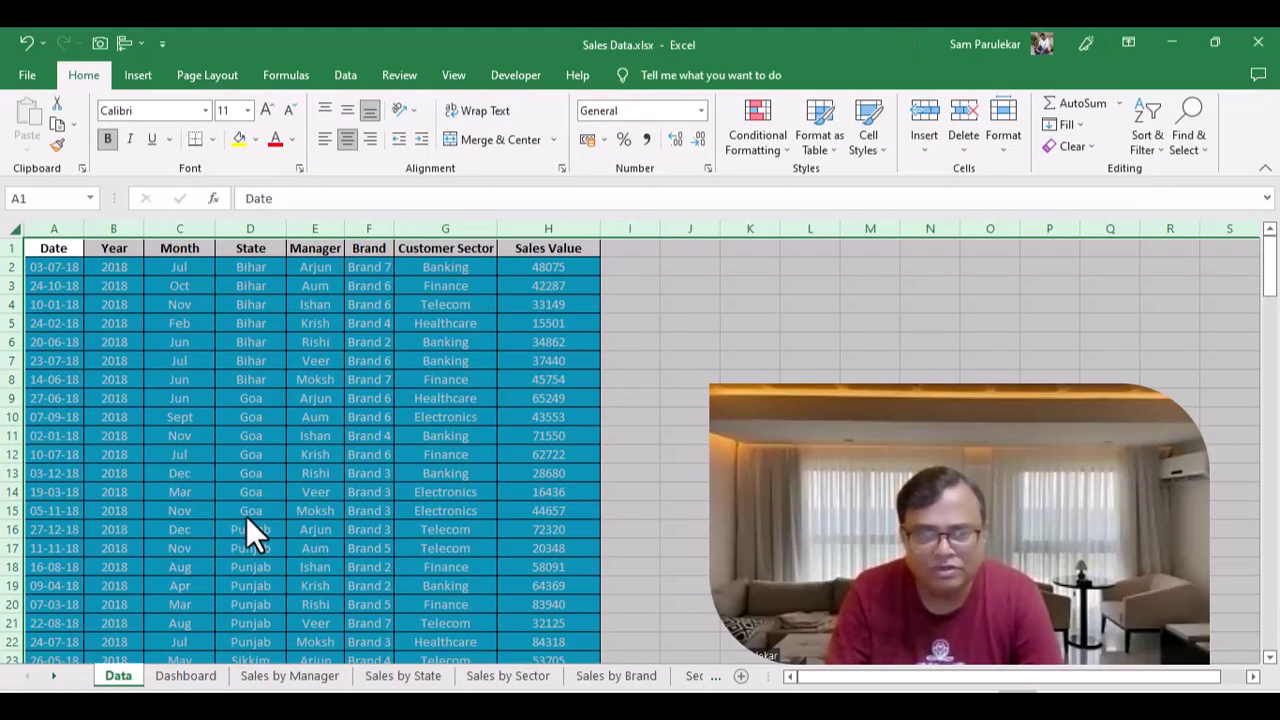
{"action": "left_click", "coordinate": [291, 676]}
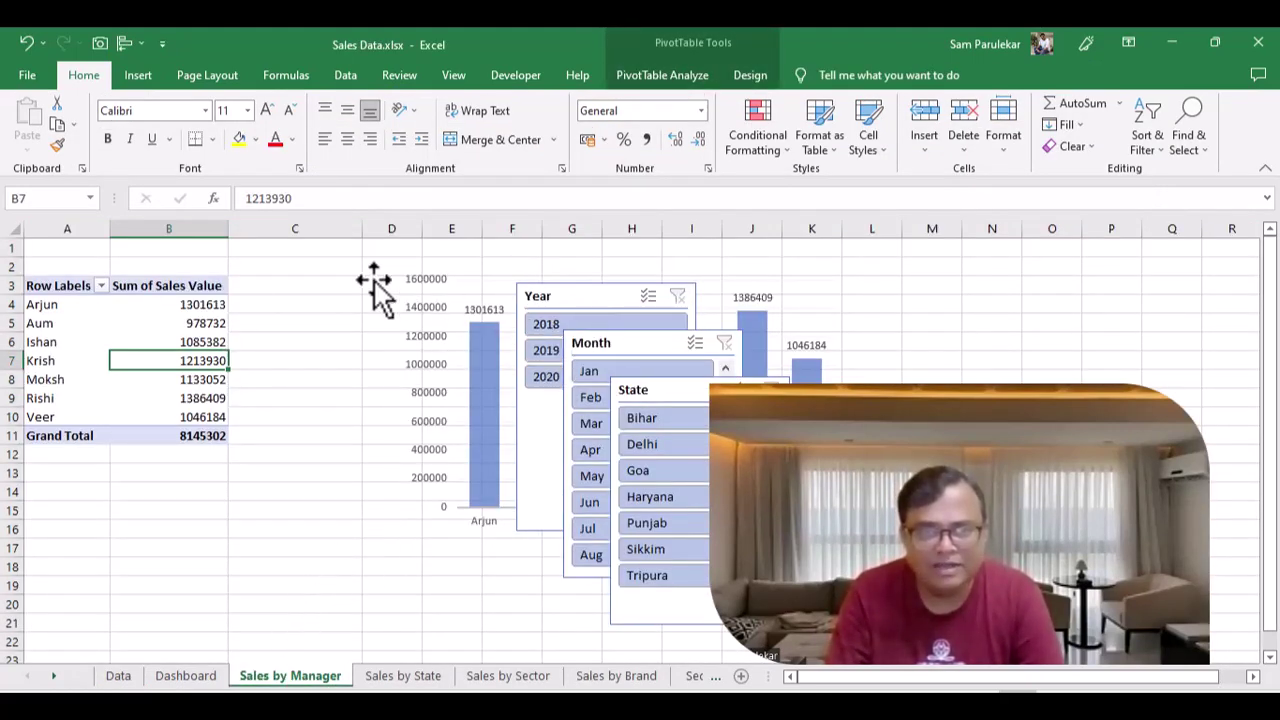
{"action": "left_click_drag", "start_coordinate": [661, 299], "coordinate": [1129, 307]}
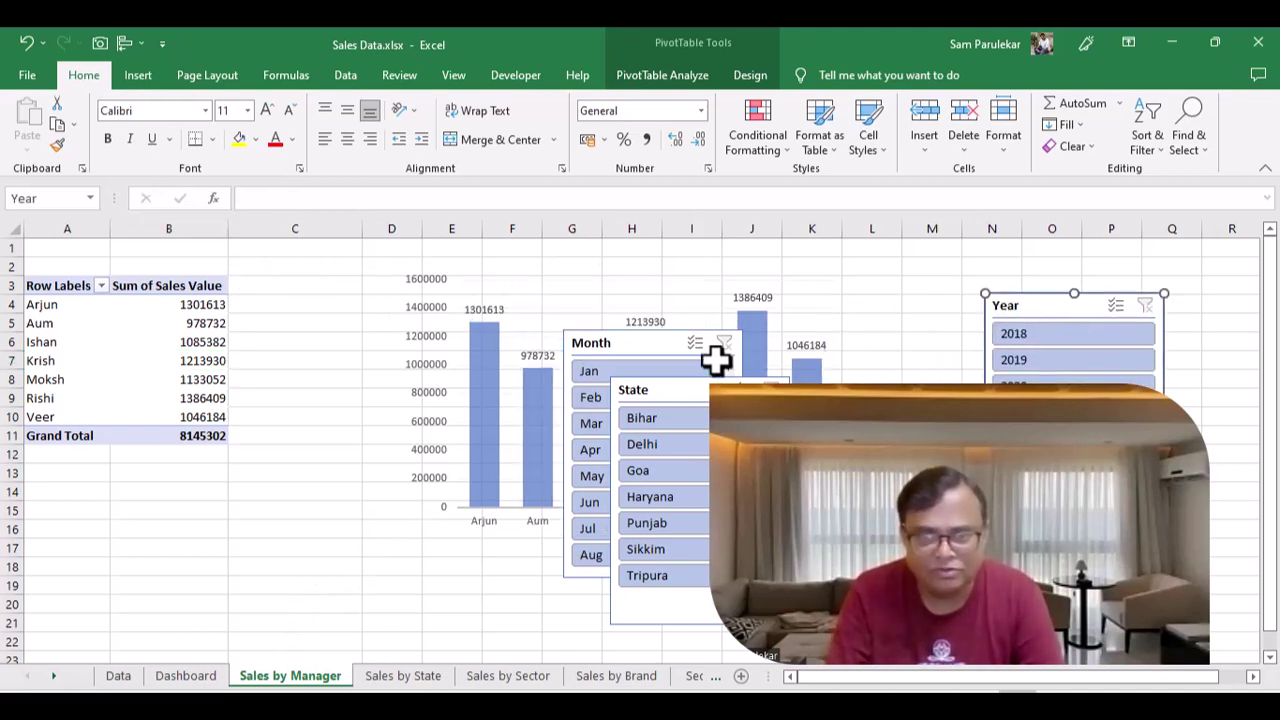
{"action": "left_click_drag", "start_coordinate": [683, 343], "coordinate": [1000, 430]}
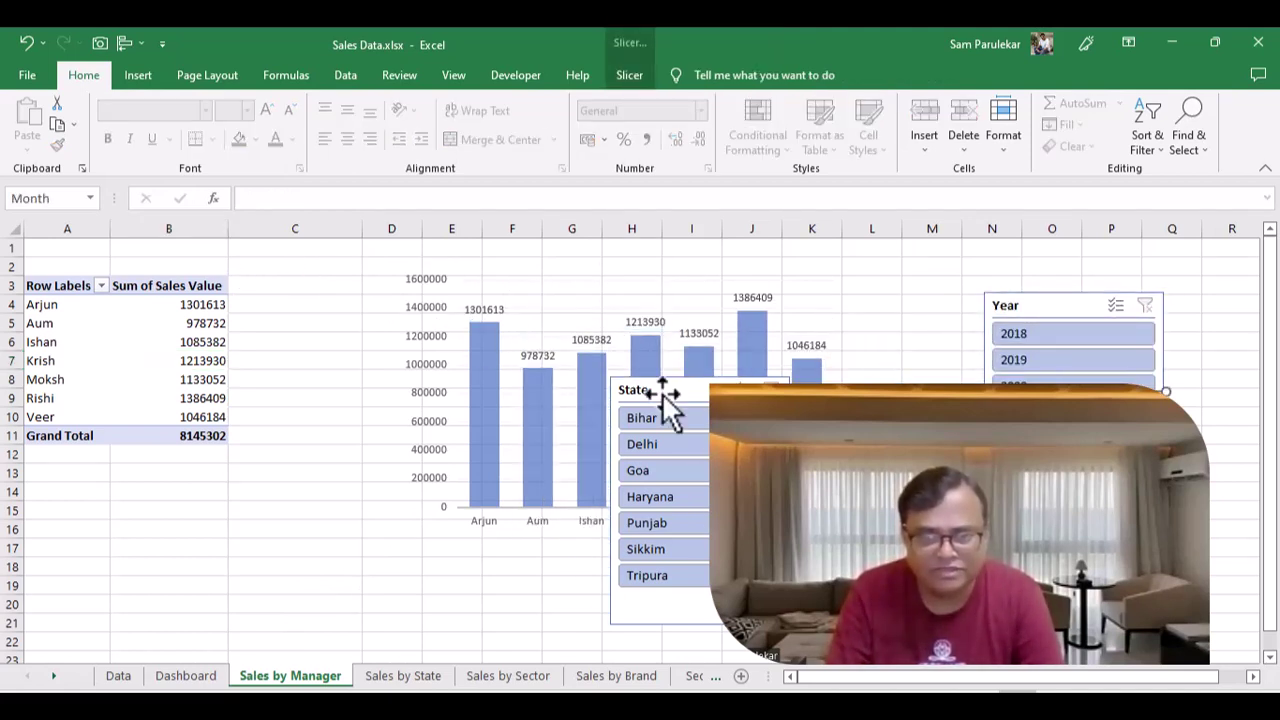
{"action": "left_click_drag", "start_coordinate": [666, 390], "coordinate": [158, 525]}
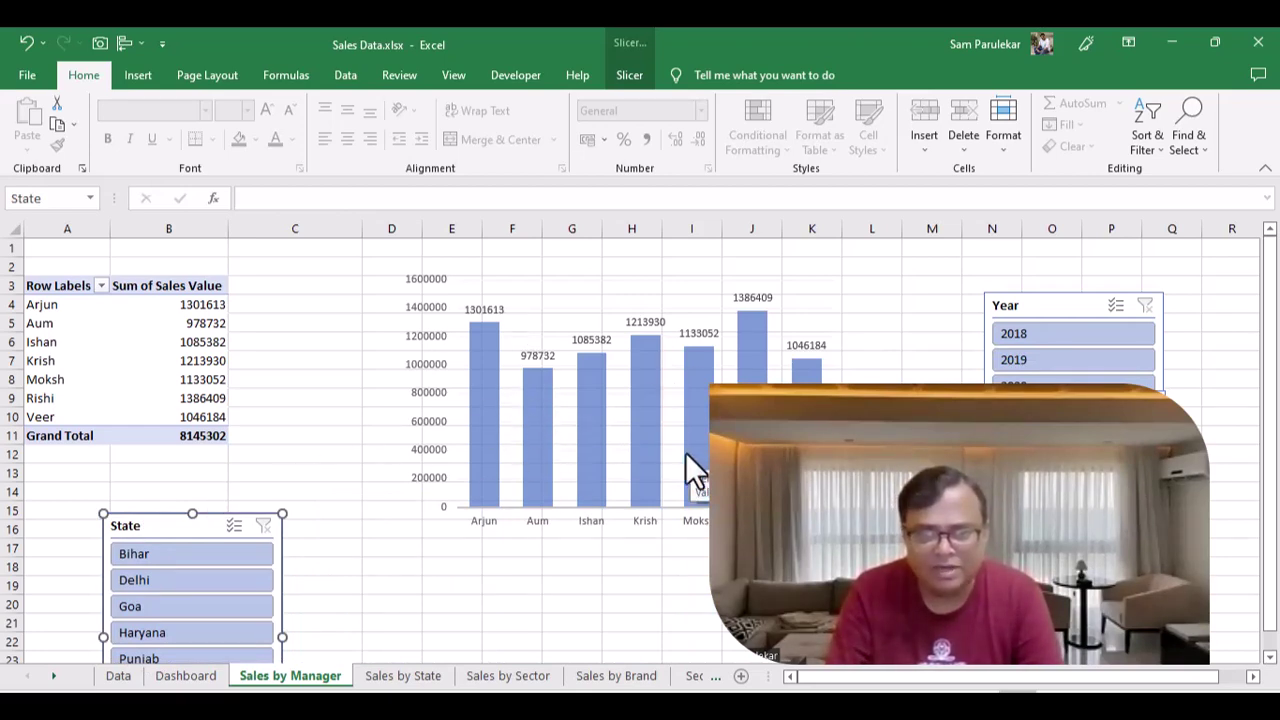
{"action": "key", "text": "alt+Tab"}
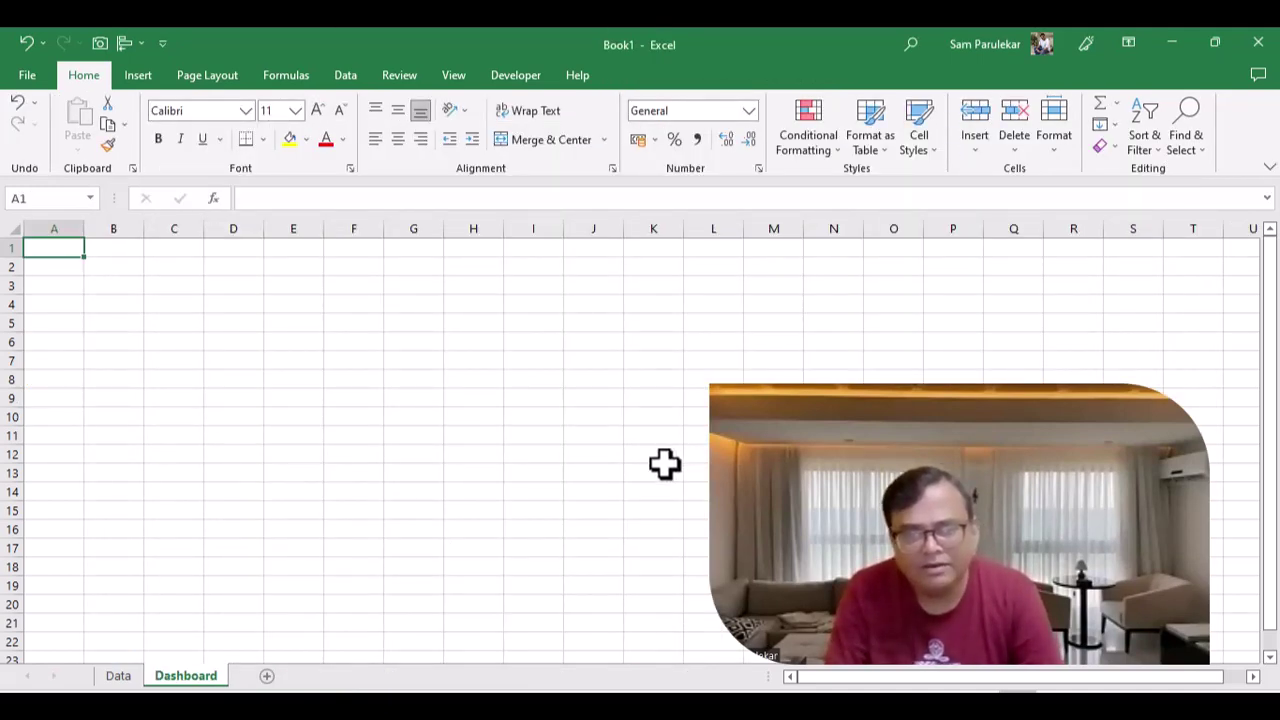
- Create a PivotTable on a new worksheet from the Data sheet's range A1:H148
{"action": "left_click", "coordinate": [118, 680]}
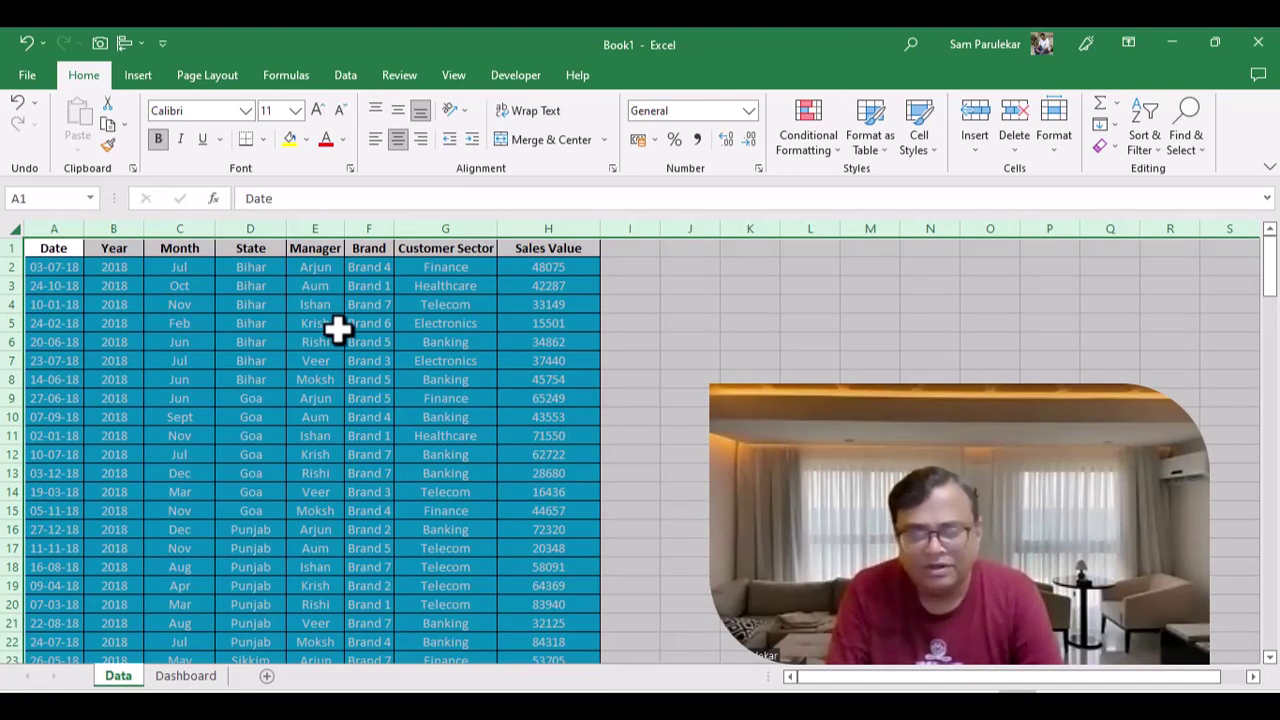
{"action": "left_click", "coordinate": [233, 329]}
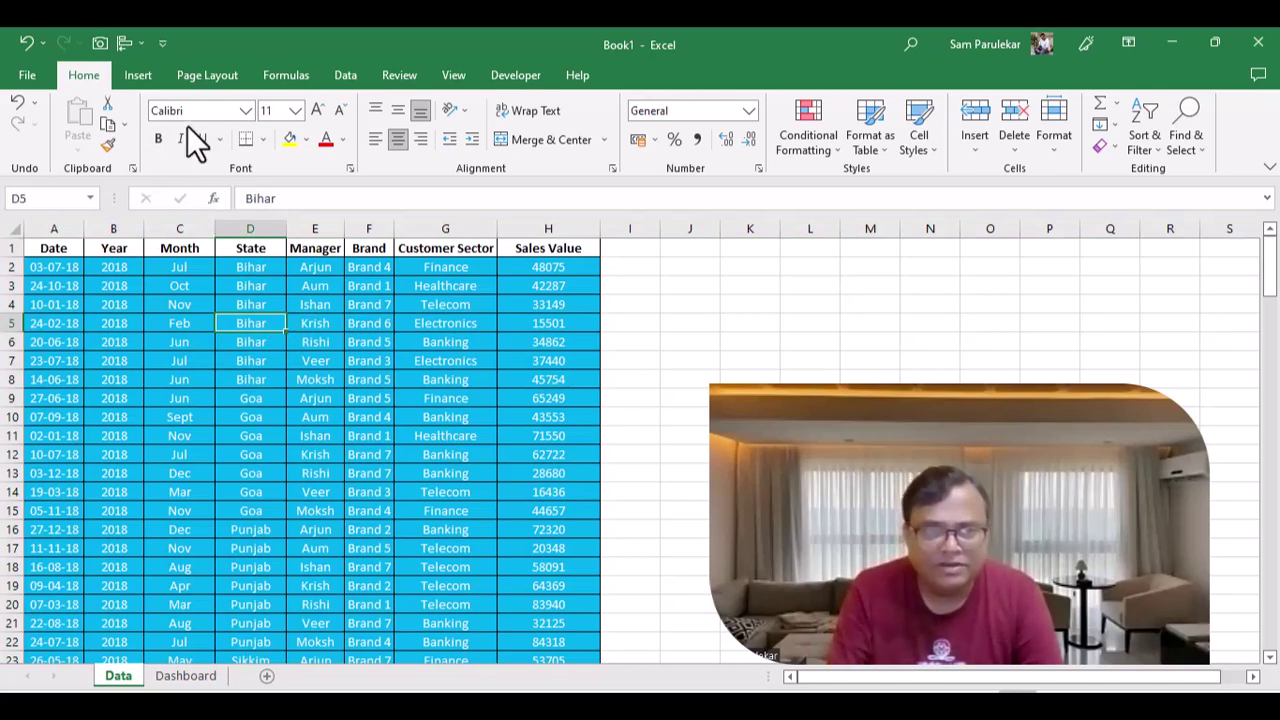
{"action": "left_click", "coordinate": [137, 76]}
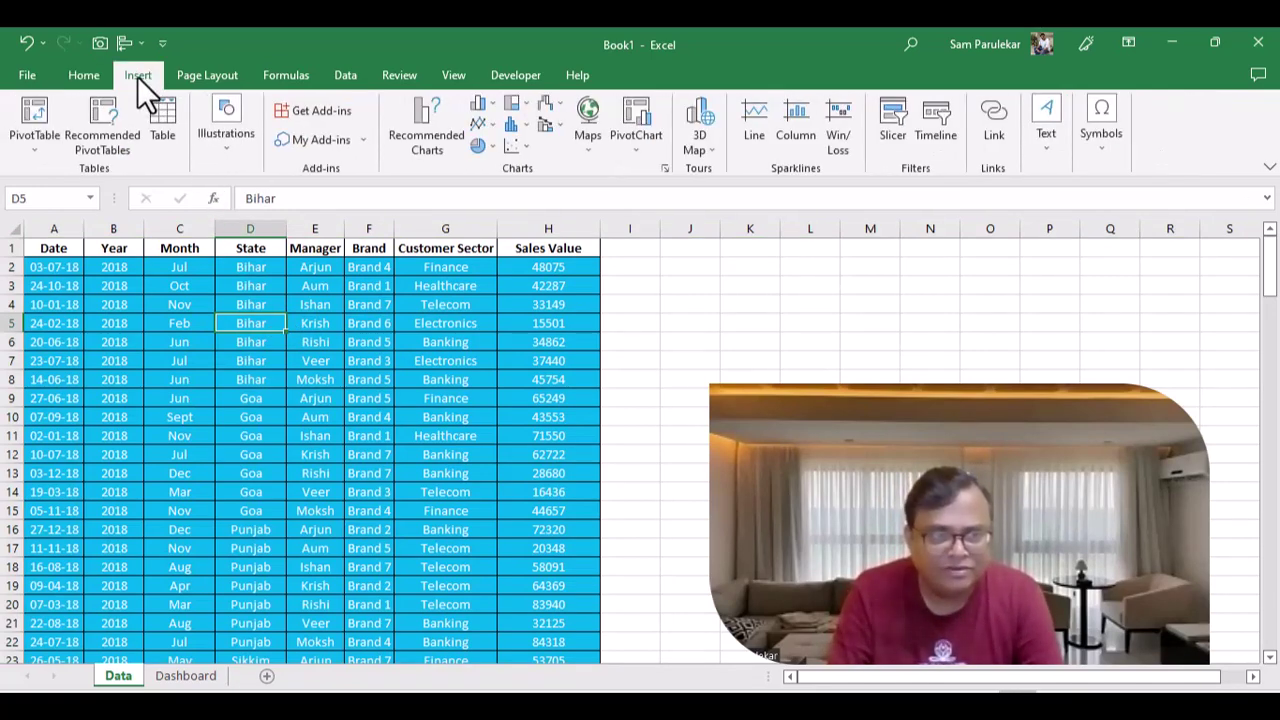
{"action": "left_click", "coordinate": [36, 113]}
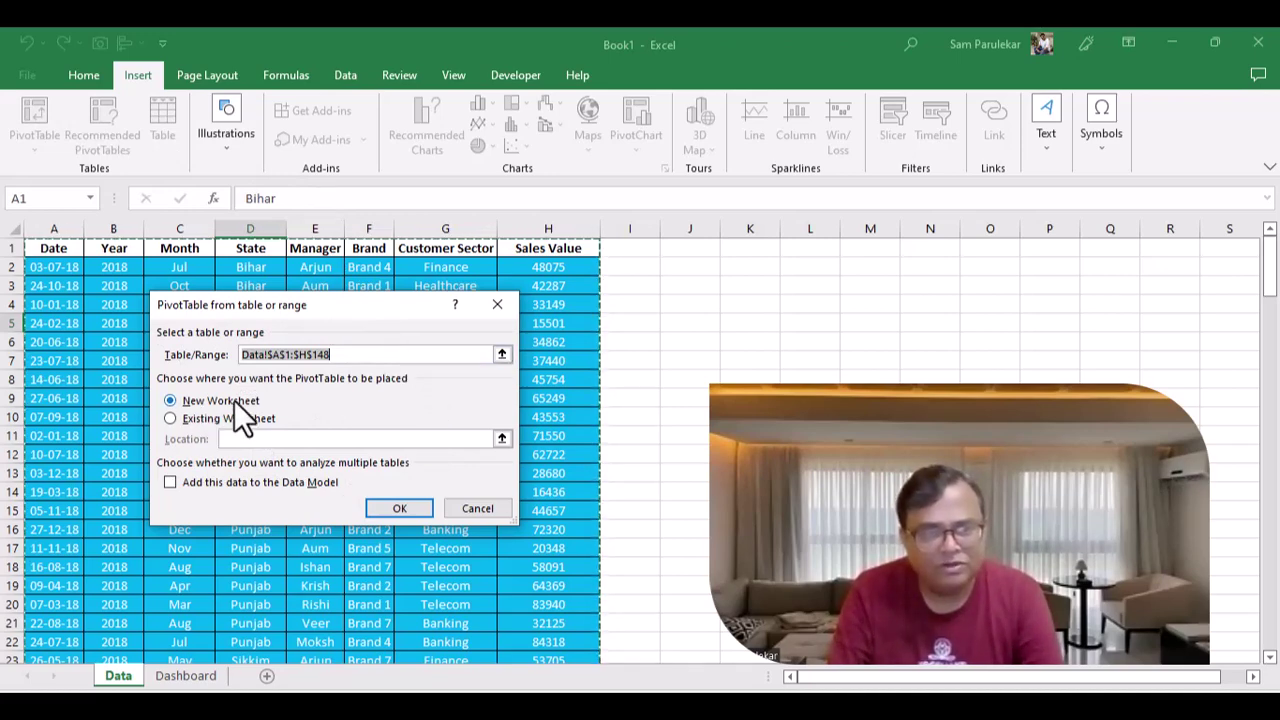
{"action": "left_click", "coordinate": [383, 508]}
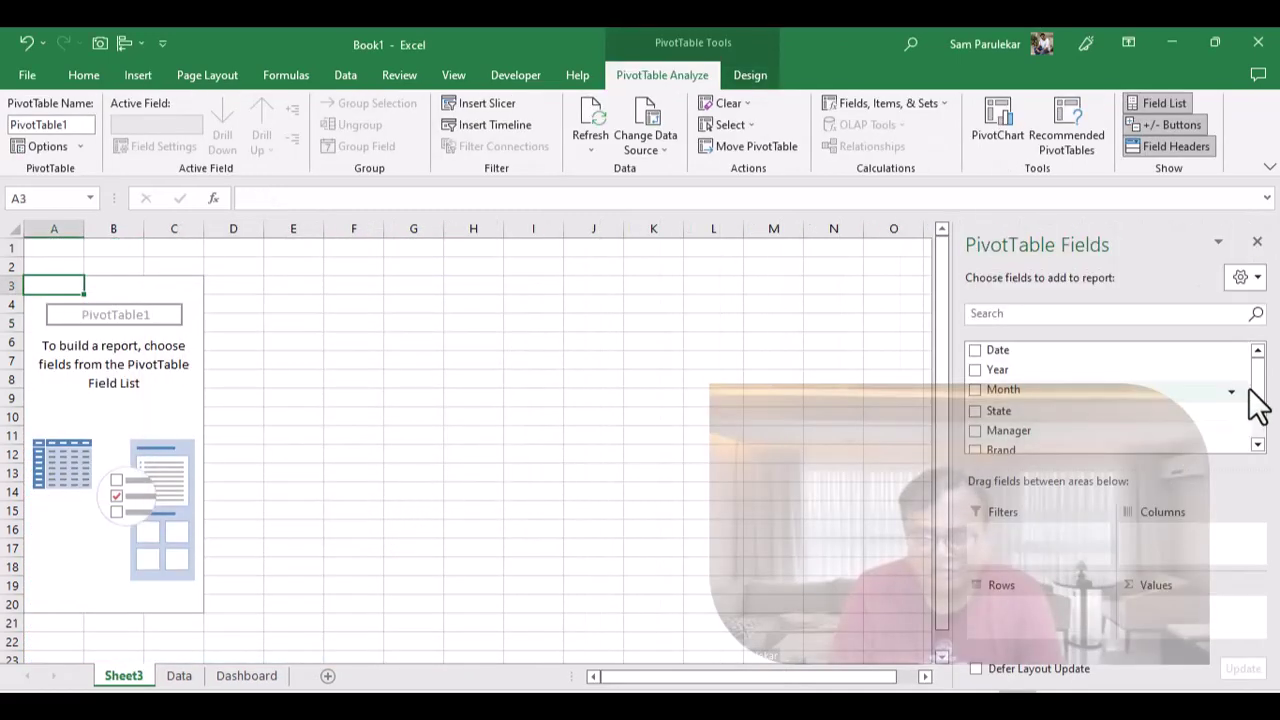
- Lay out the PivotTable with Manager as rows and the sum of Sales Value as values
{"action": "left_click_drag", "start_coordinate": [1266, 400], "coordinate": [1260, 420]}
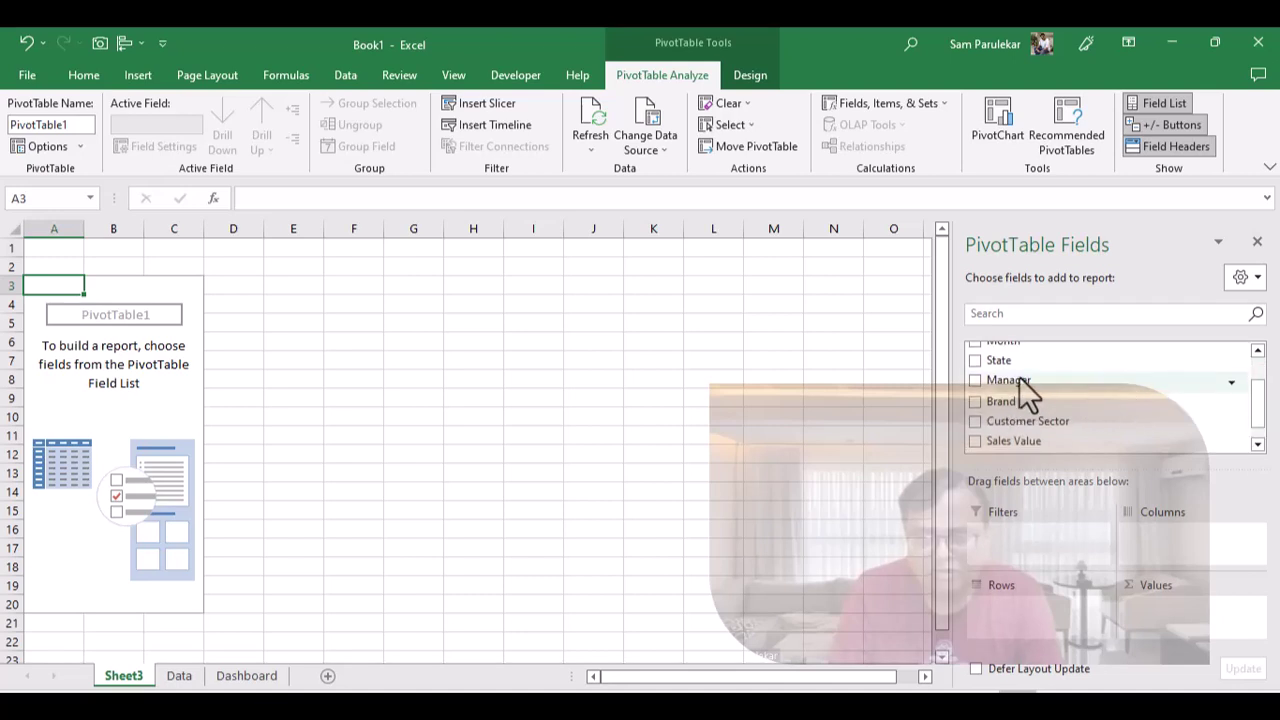
{"action": "left_click_drag", "start_coordinate": [1018, 382], "coordinate": [1008, 614]}
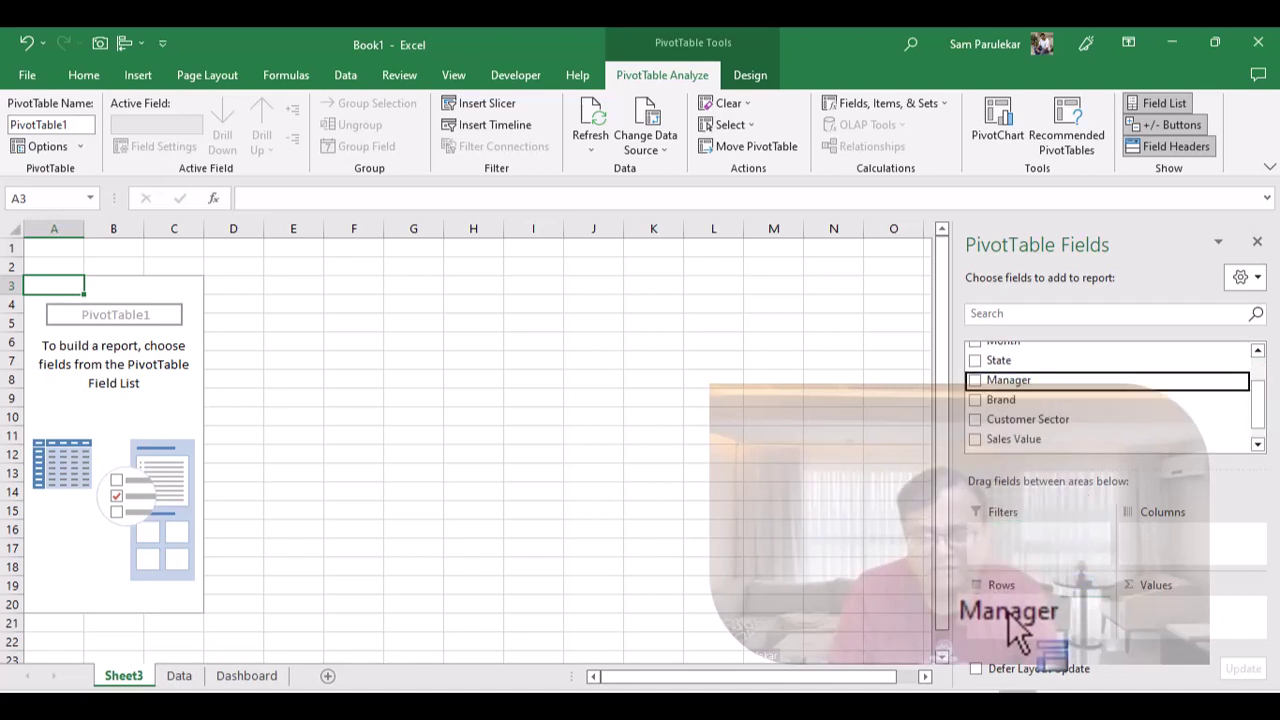
{"action": "left_click_drag", "start_coordinate": [1010, 628], "coordinate": [1008, 626]}
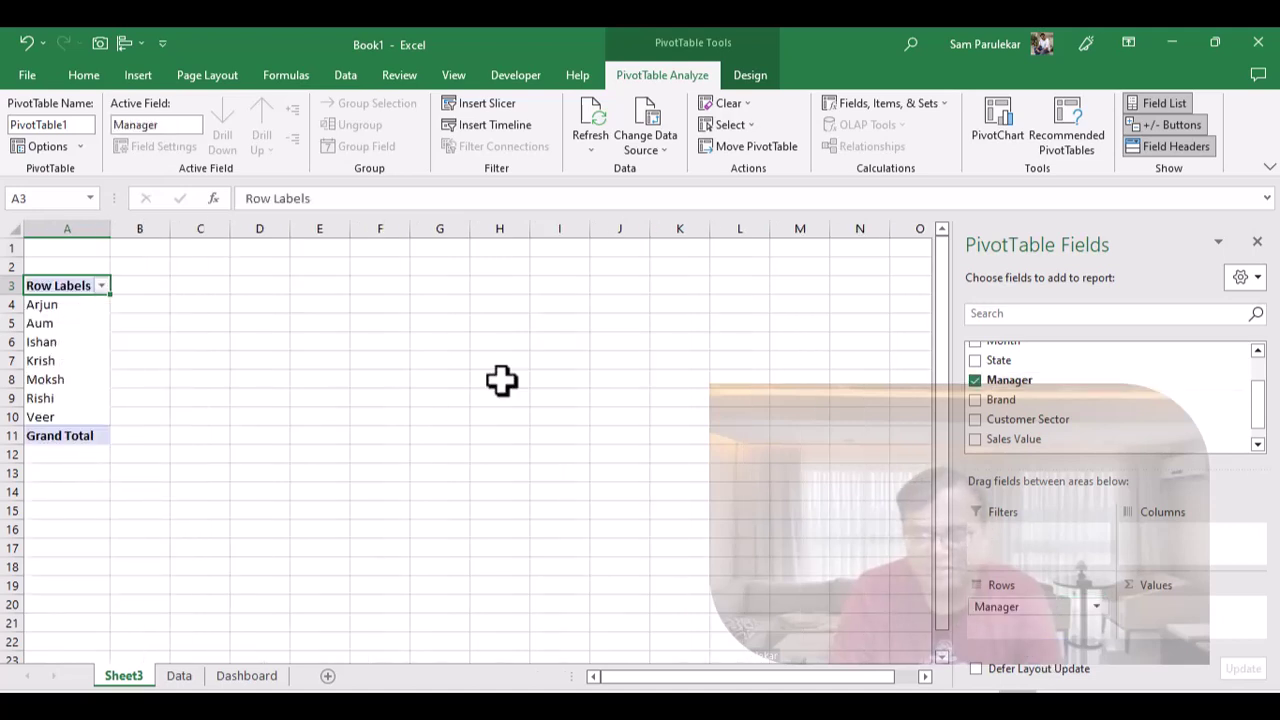
{"action": "left_click_drag", "start_coordinate": [1262, 418], "coordinate": [1263, 434]}
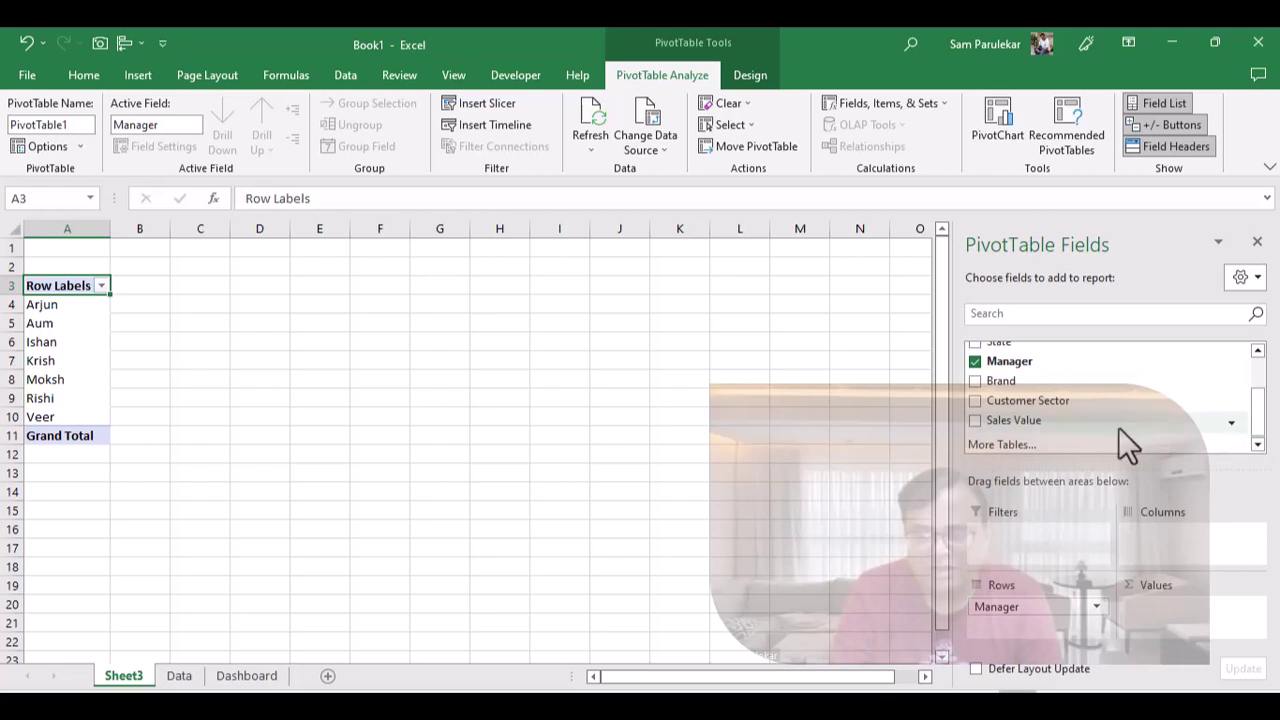
{"action": "left_click_drag", "start_coordinate": [1018, 423], "coordinate": [1160, 608]}
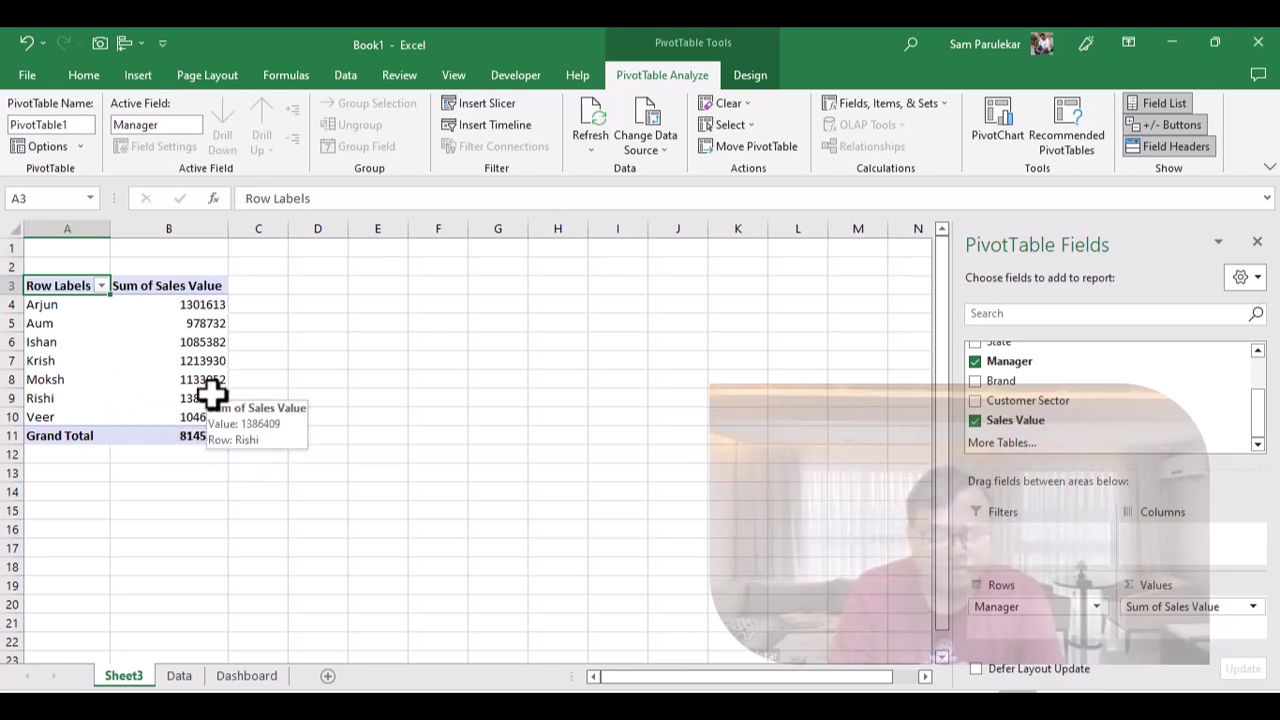
- Insert a Clustered Column PivotChart of sales by manager and place it beside the PivotTable, starting around column E, row 2
{"action": "left_click", "coordinate": [57, 323]}
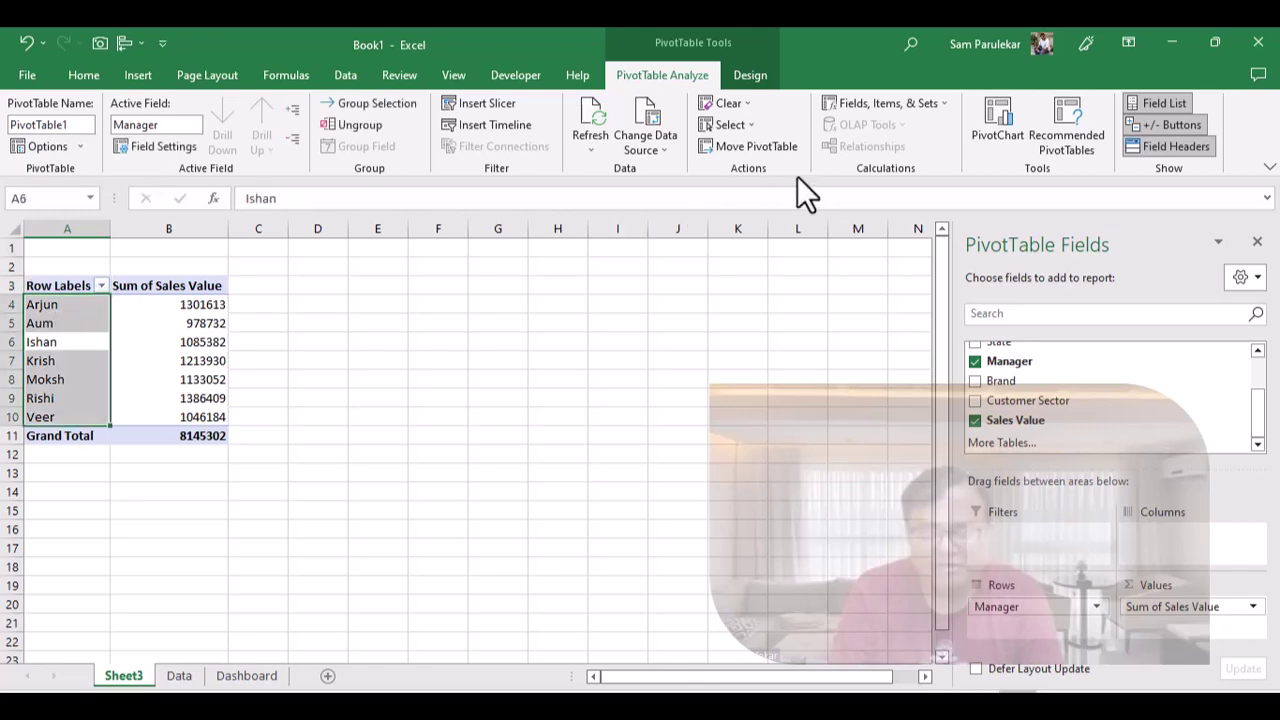
{"action": "left_click", "coordinate": [997, 118]}
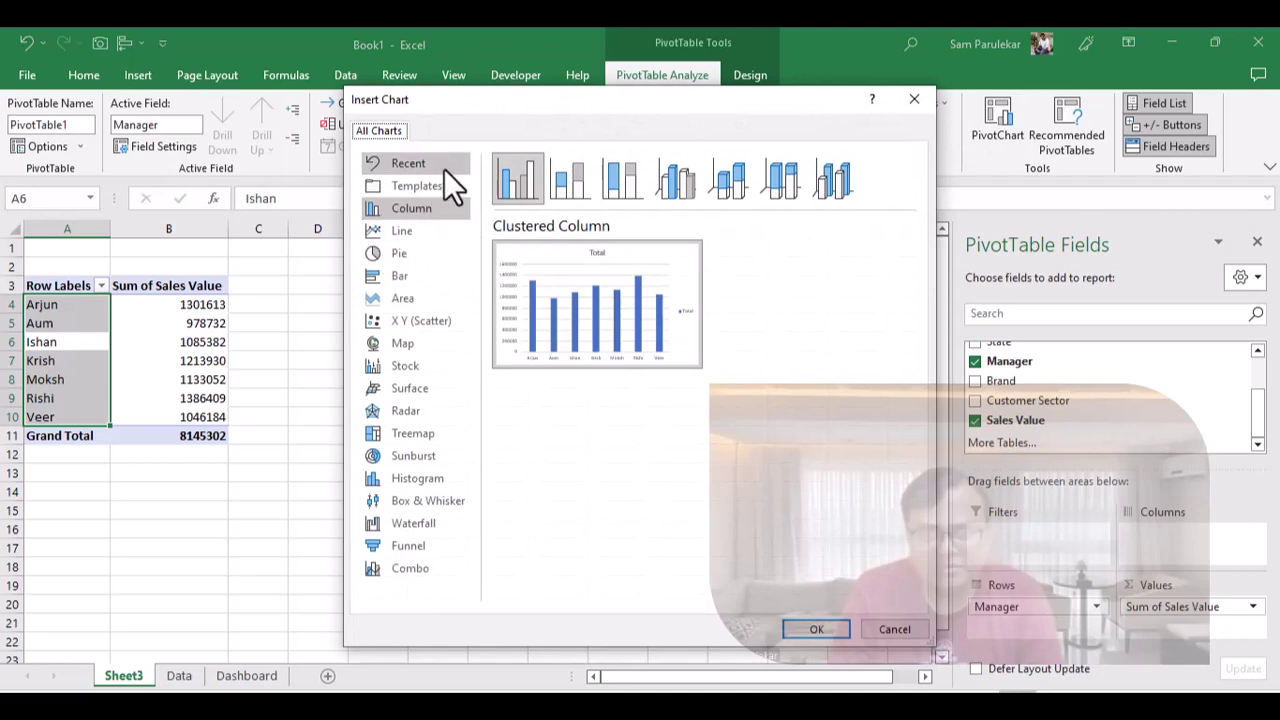
{"action": "left_click", "coordinate": [825, 628]}
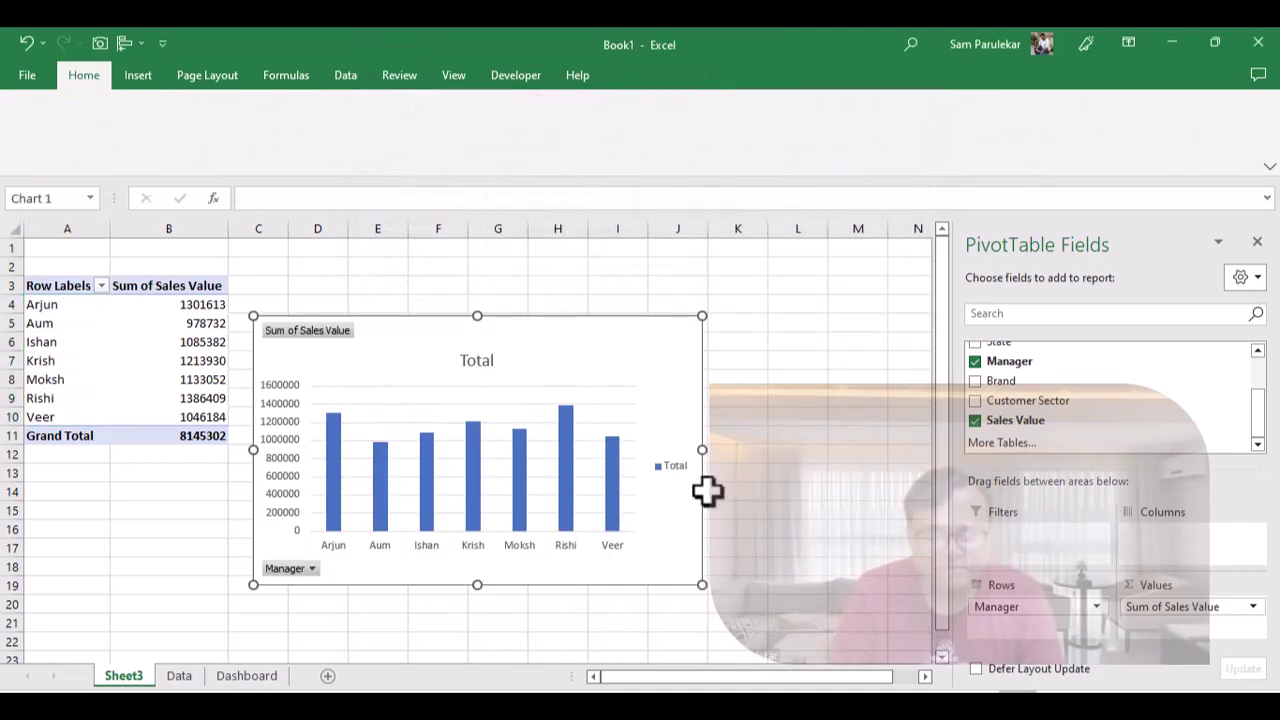
{"action": "left_click_drag", "start_coordinate": [607, 315], "coordinate": [716, 270]}
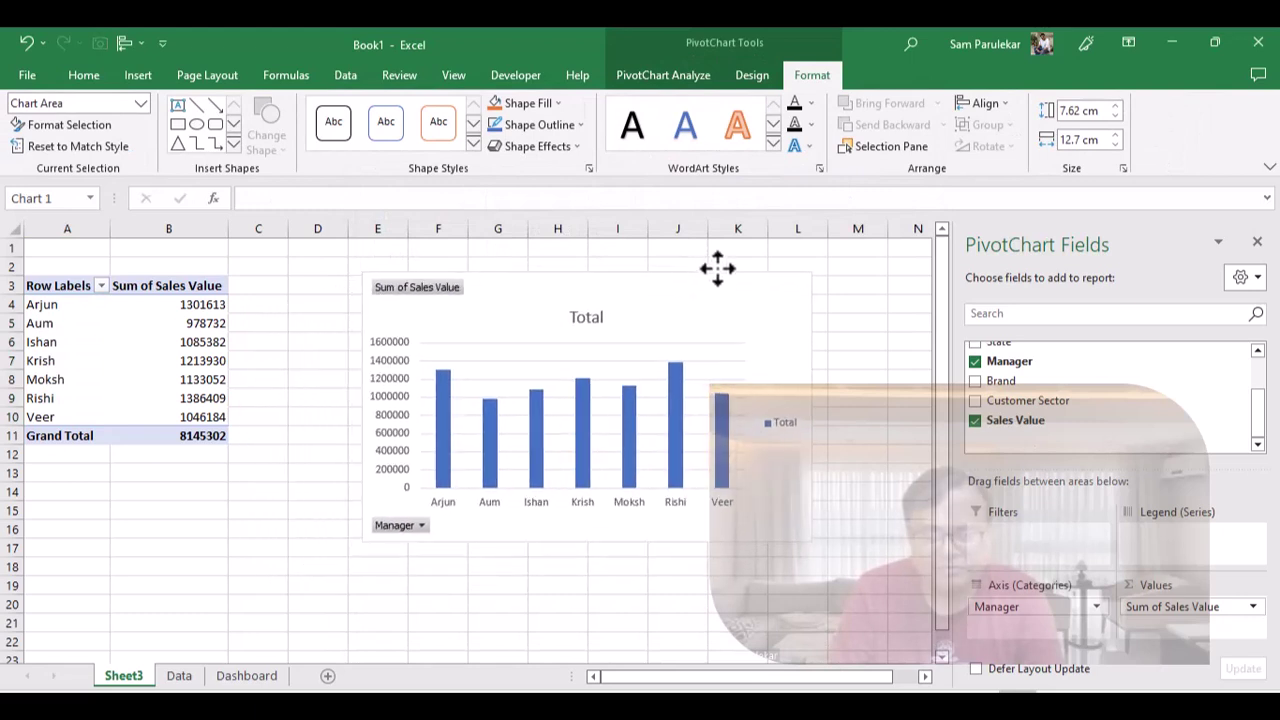
- Delete the PivotChart's legend and hide all field buttons on the chart
{"action": "left_click", "coordinate": [781, 426]}
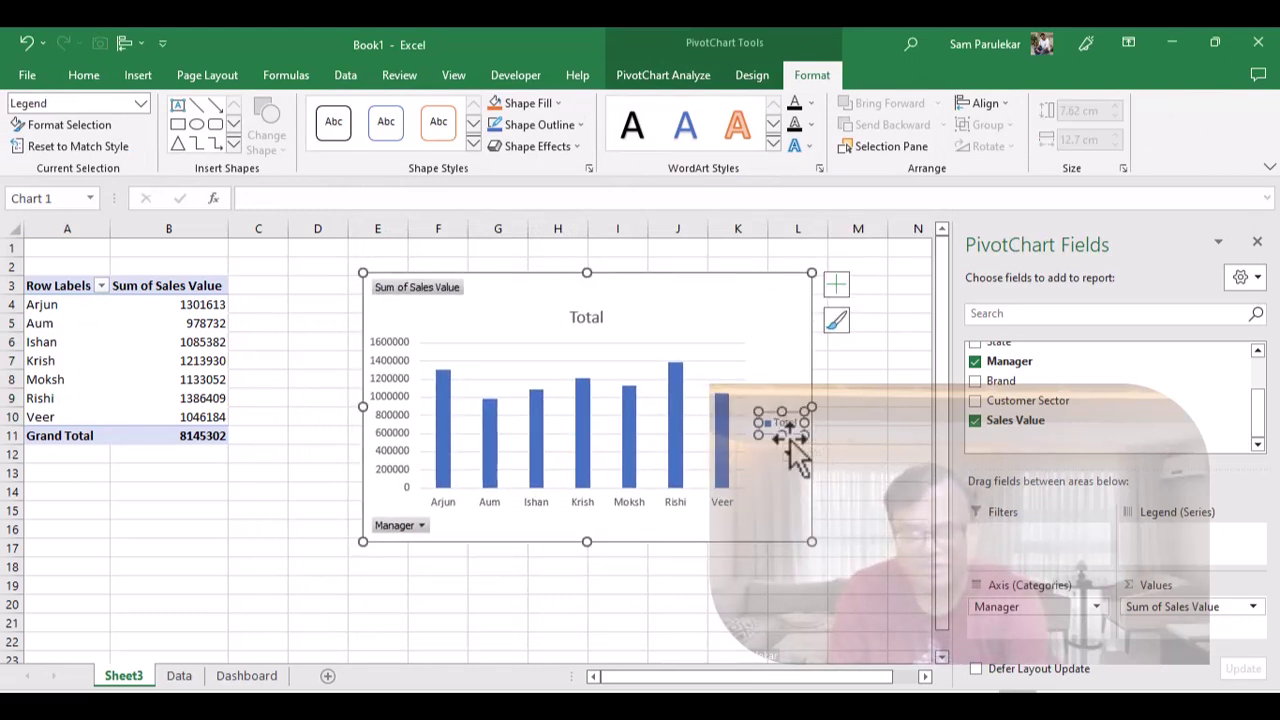
{"action": "left_click", "coordinate": [790, 450]}
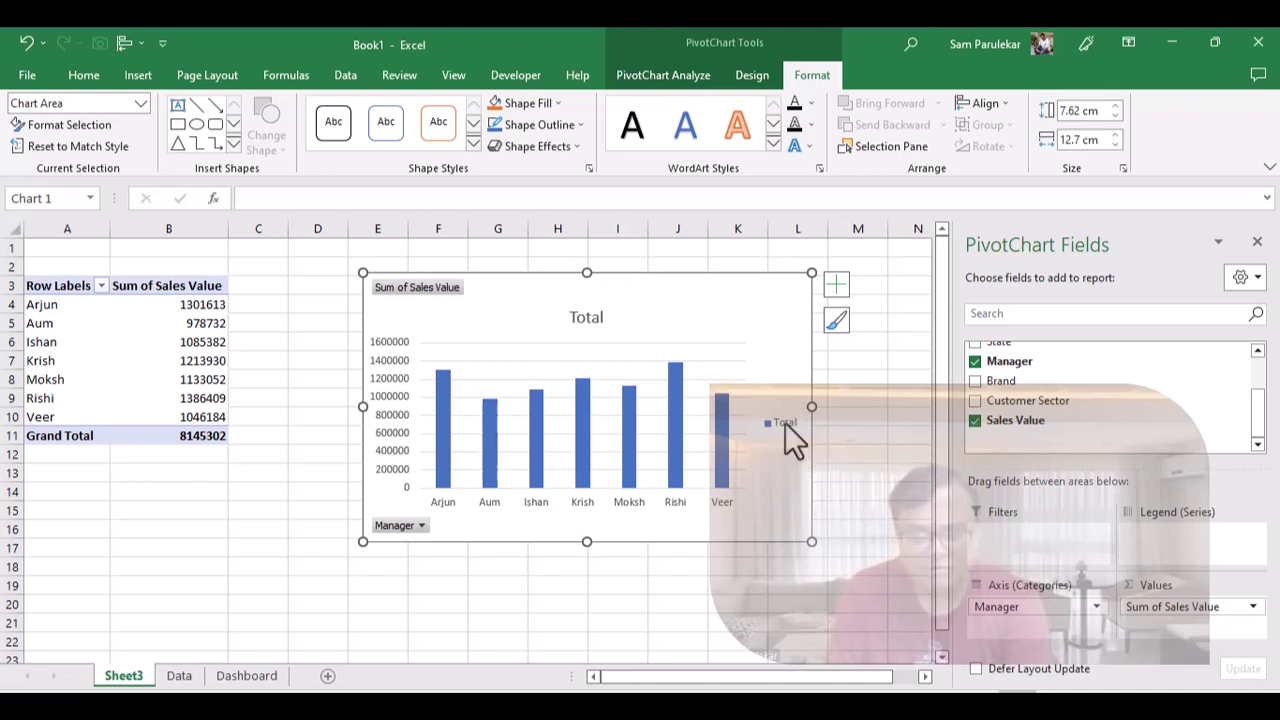
{"action": "left_click", "coordinate": [786, 430]}
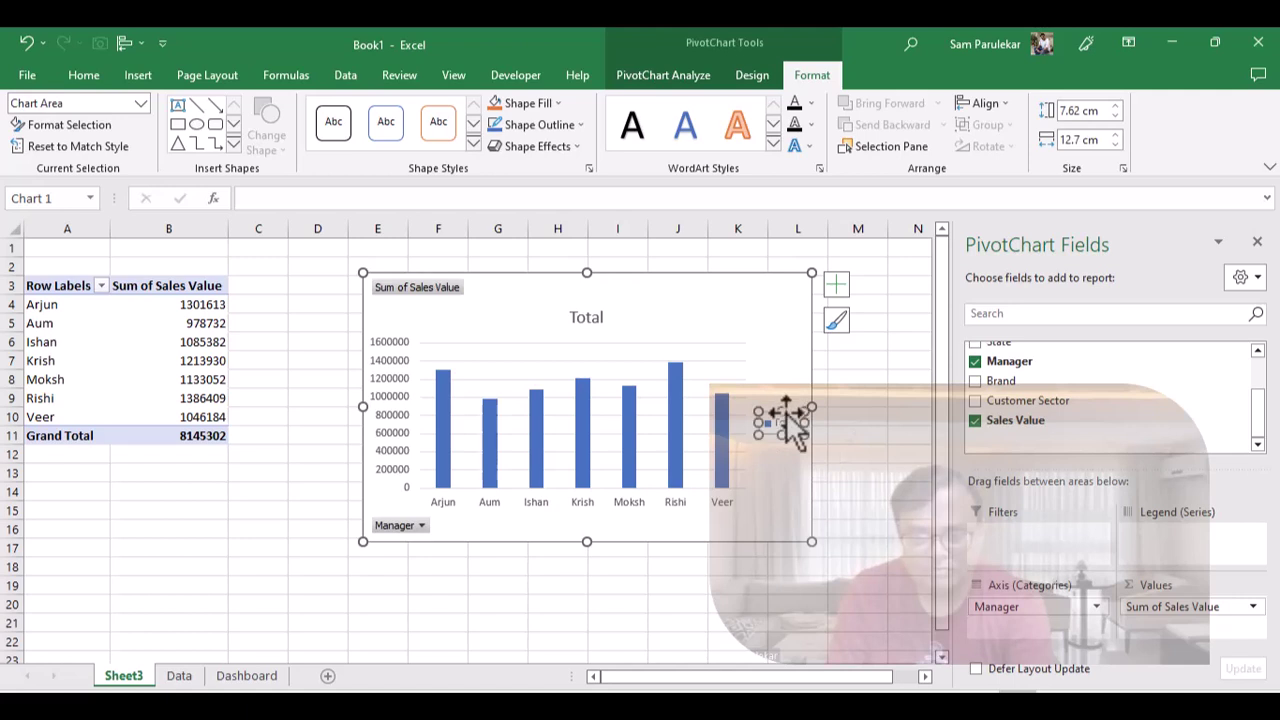
{"action": "left_click", "coordinate": [786, 410]}
{"action": "key", "text": "Delete"}
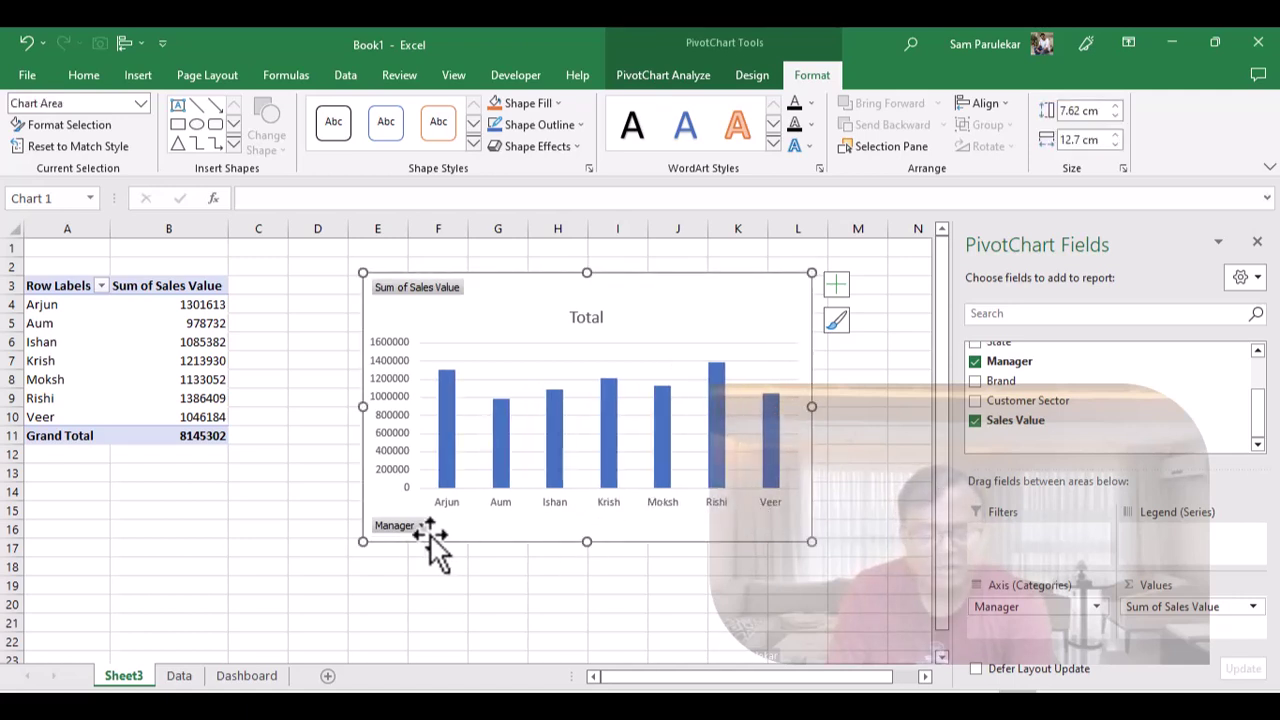
{"action": "right_click", "coordinate": [444, 292]}
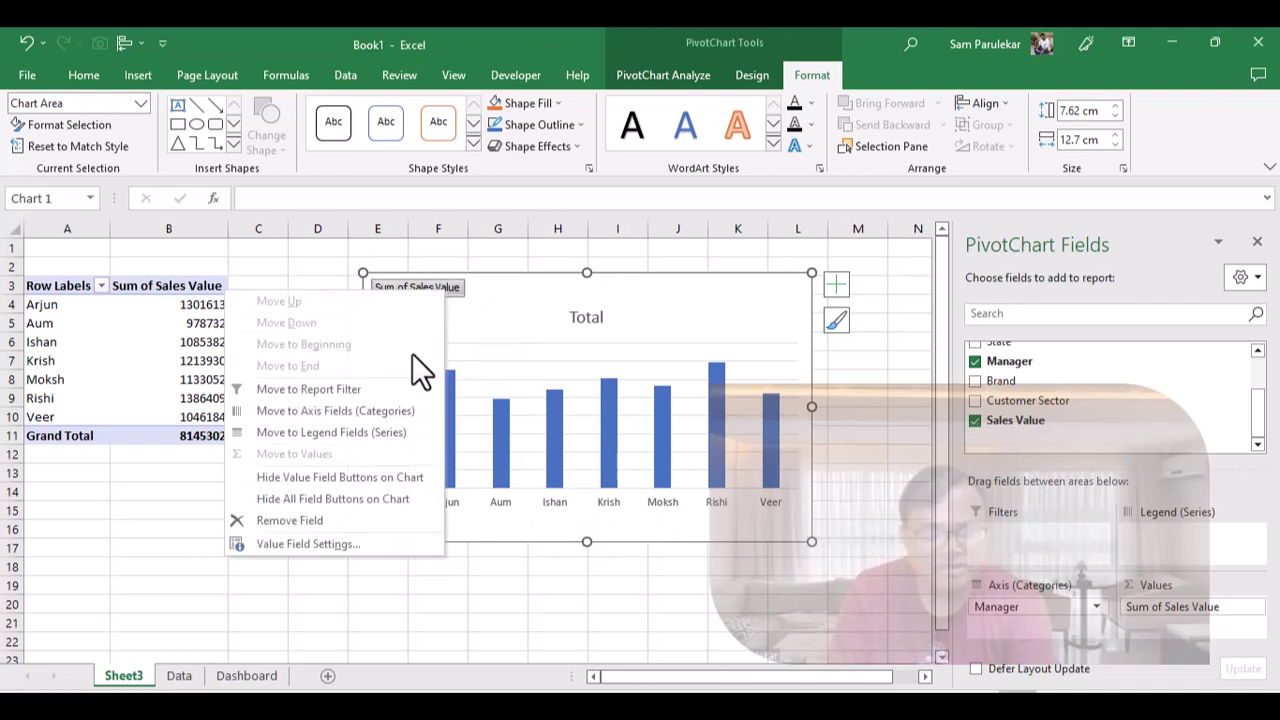
{"action": "left_click", "coordinate": [343, 501]}
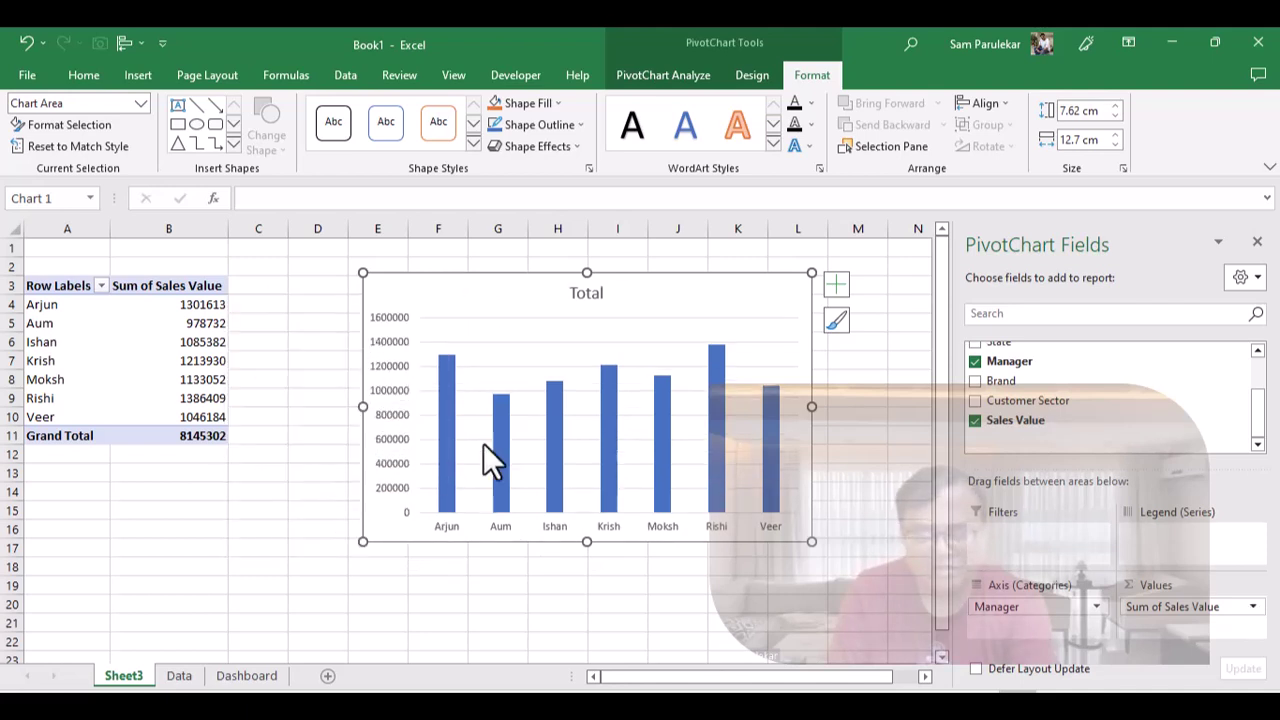
- Delete the major horizontal gridlines and the Total title from the PivotChart
{"action": "left_click", "coordinate": [486, 342]}
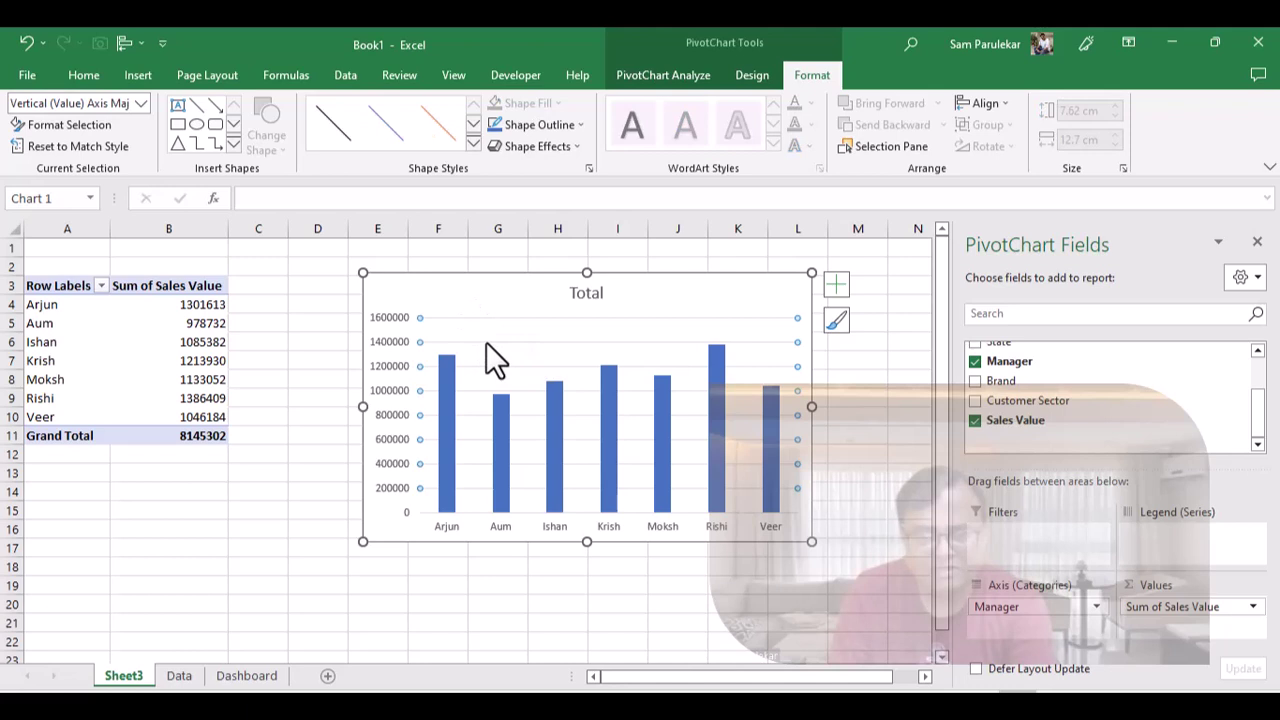
{"action": "key", "text": "Delete"}
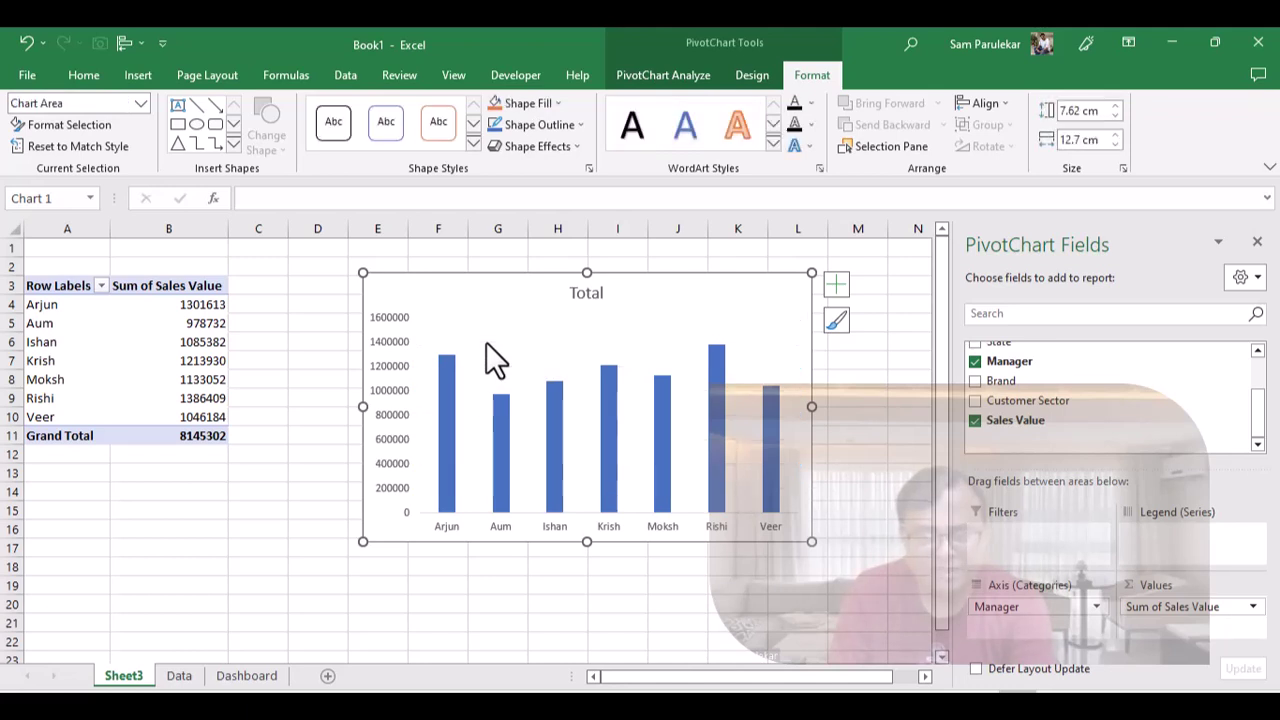
{"action": "left_click", "coordinate": [587, 300]}
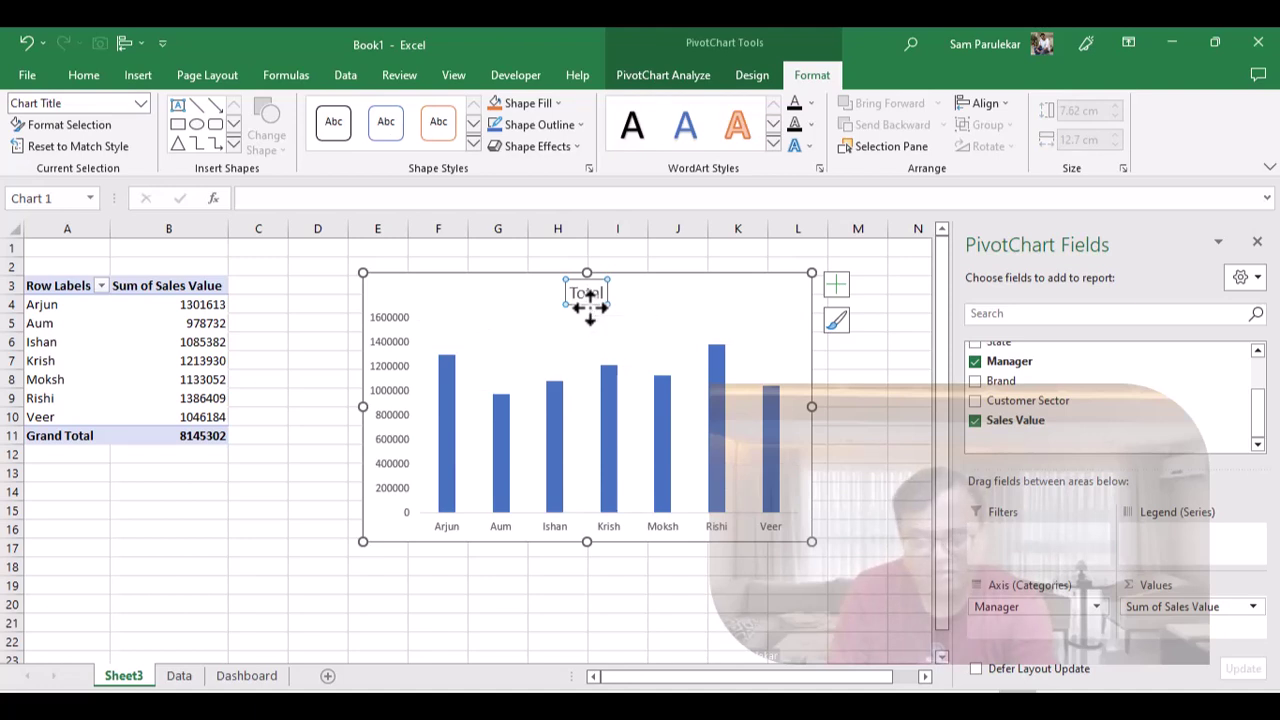
{"action": "key", "text": "Delete"}
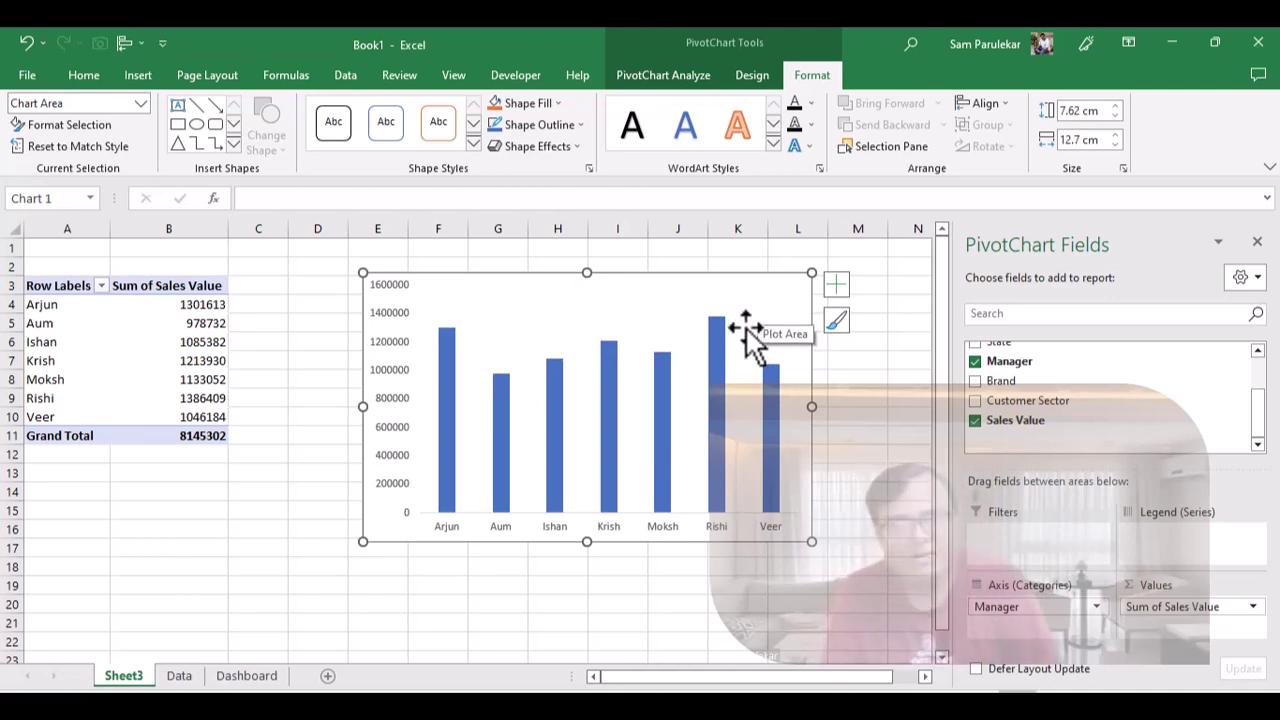
- Try to clear the fill of the PivotChart's chart area and set its outline to No Outline
{"action": "left_click", "coordinate": [752, 76]}
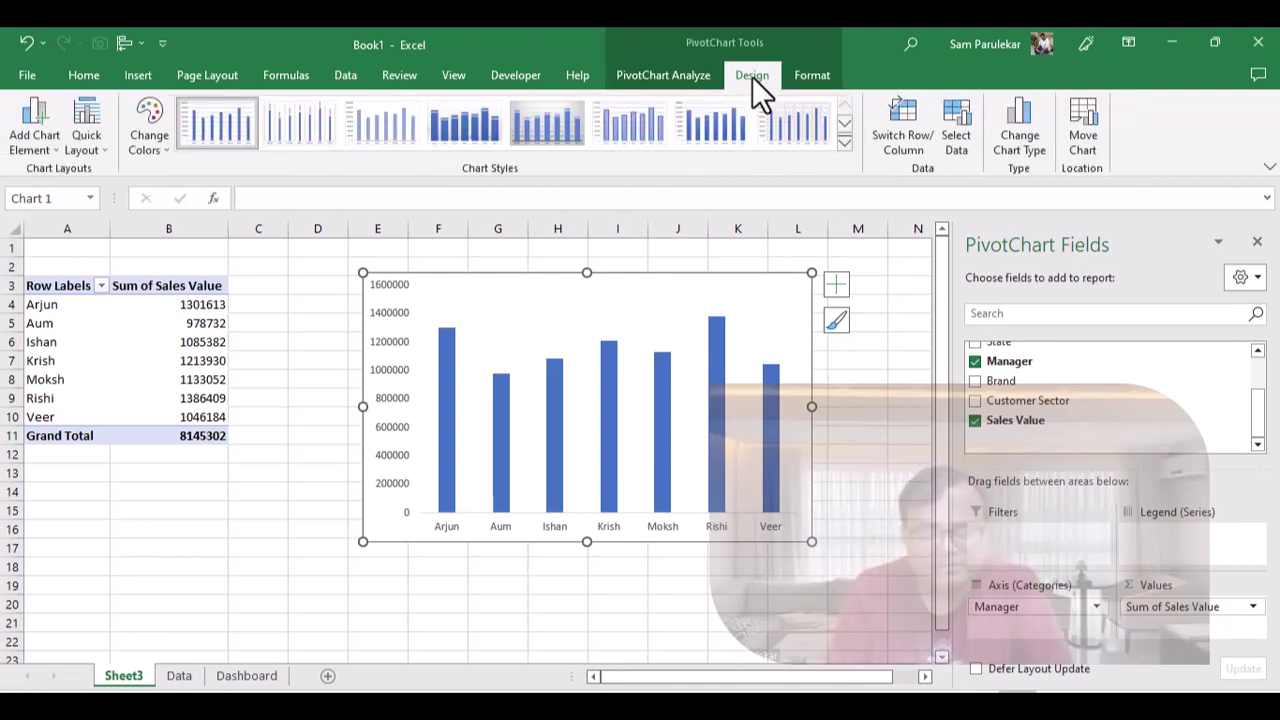
{"action": "left_click", "coordinate": [811, 77]}
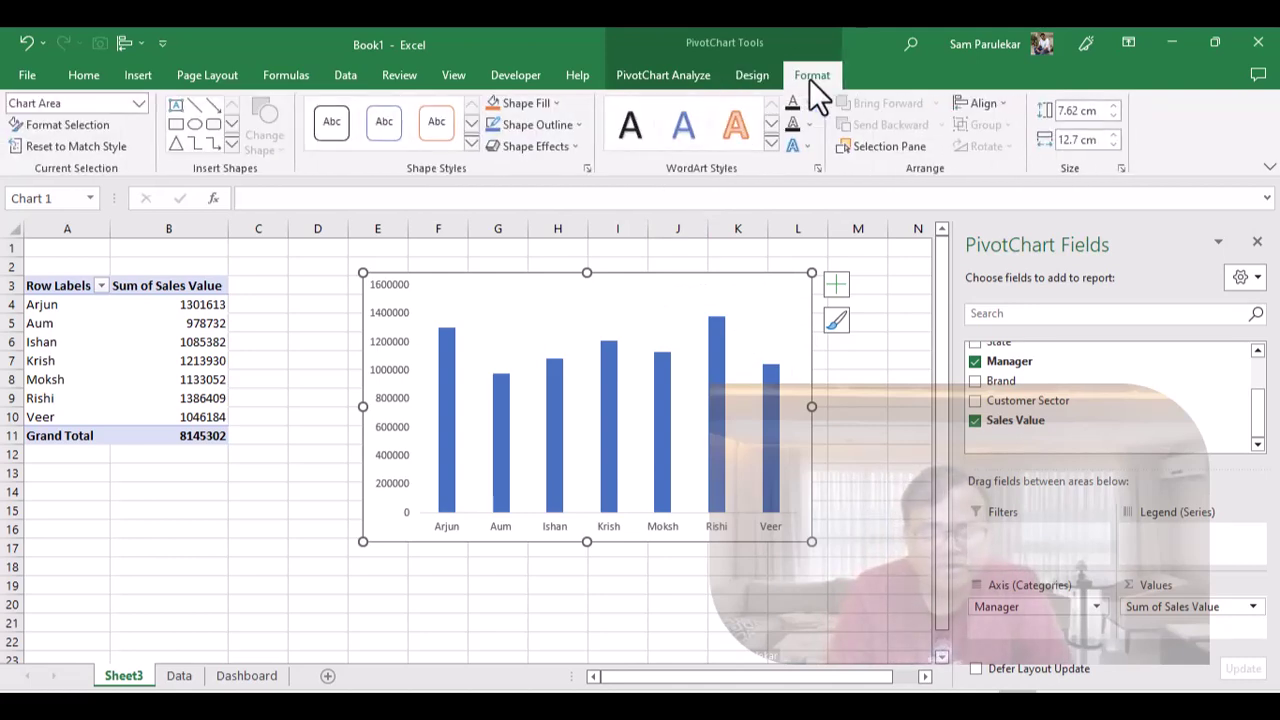
{"action": "left_click", "coordinate": [560, 104]}
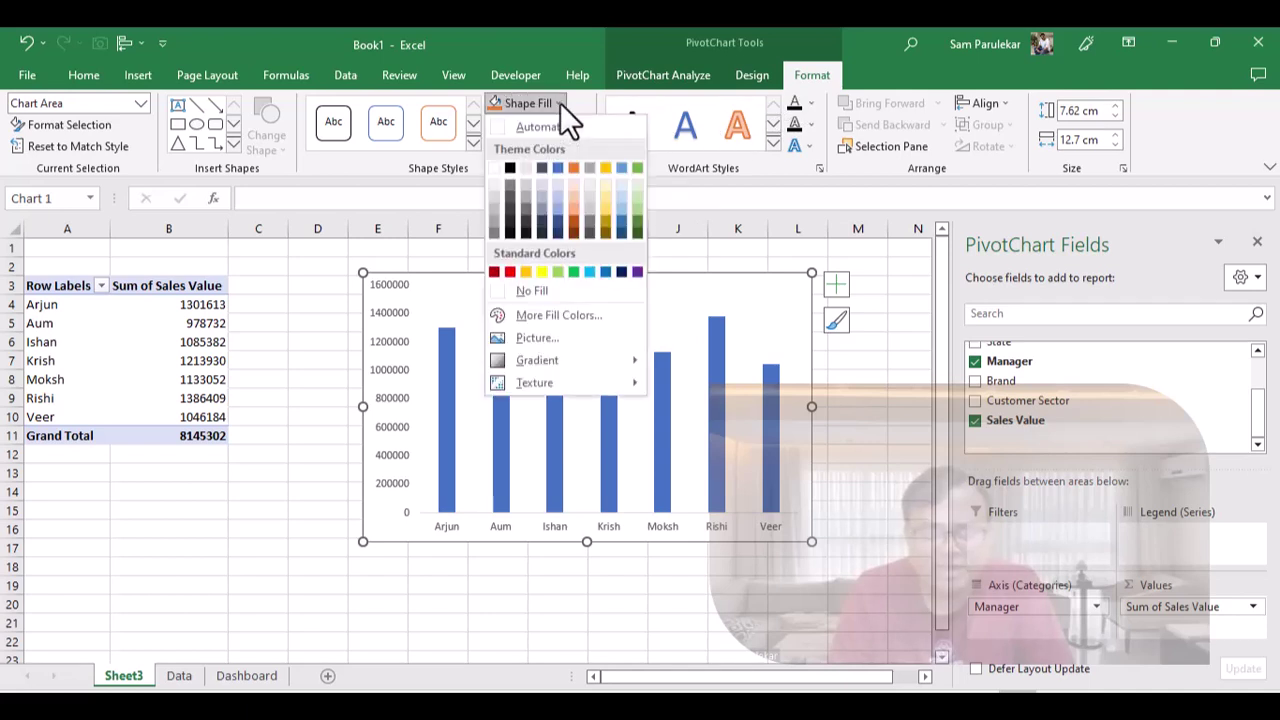
{"action": "left_click", "coordinate": [533, 307]}
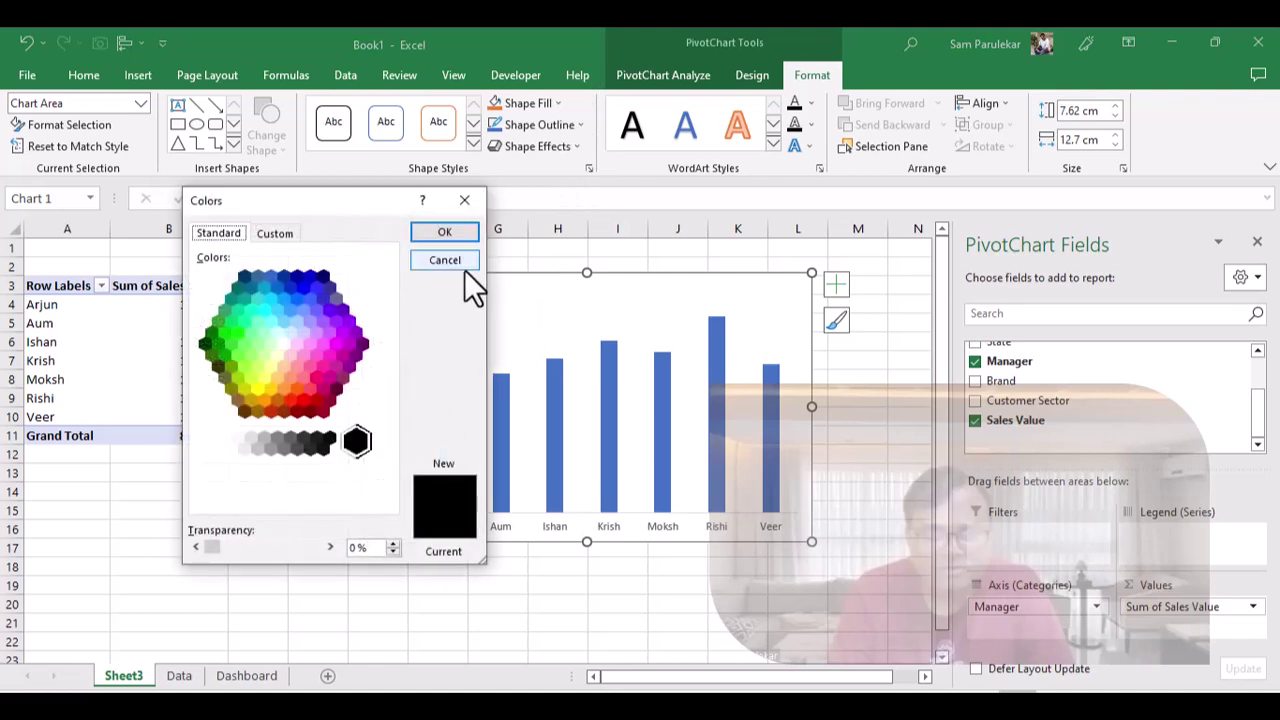
{"action": "left_click", "coordinate": [464, 267]}
{"action": "left_click", "coordinate": [561, 103]}
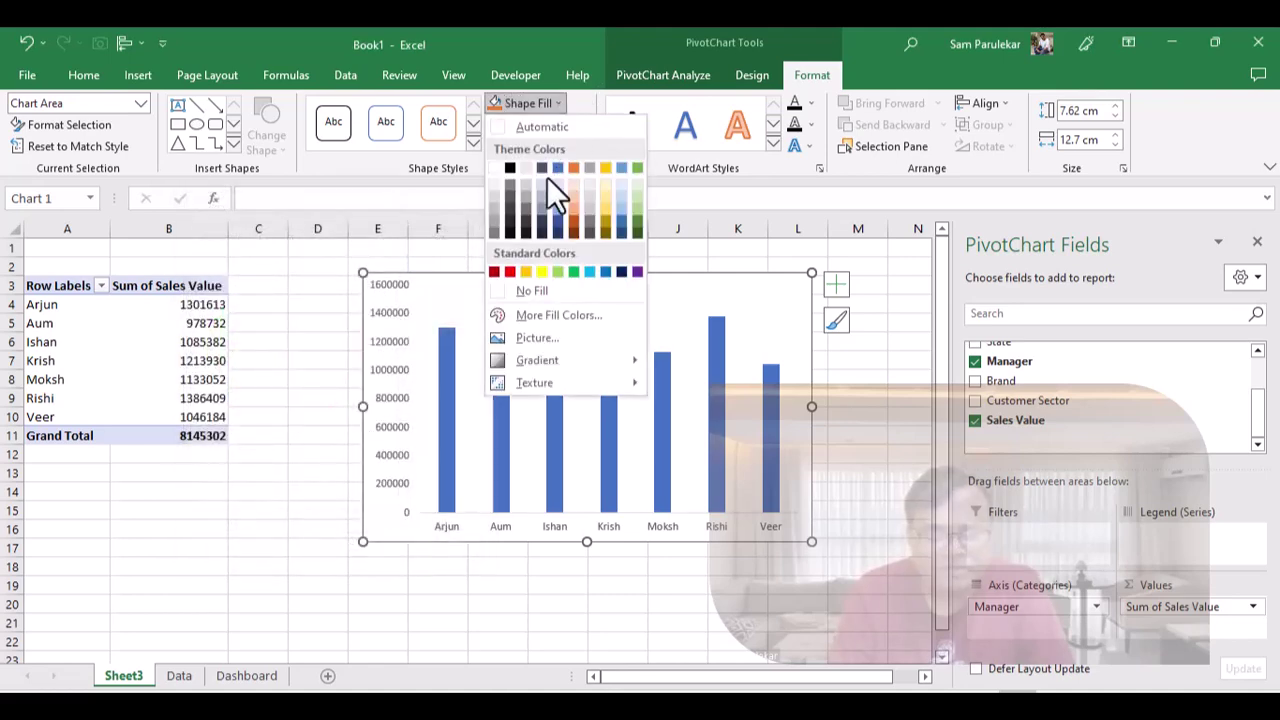
{"action": "key", "text": "Escape"}
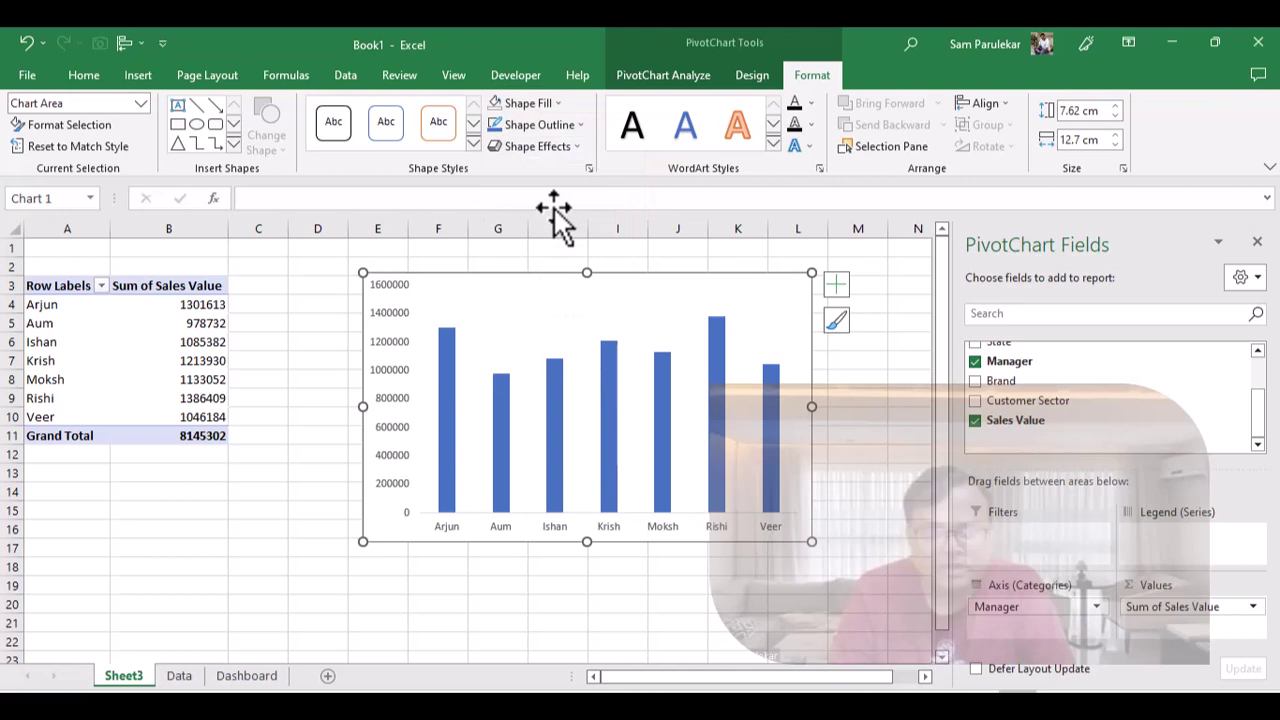
{"action": "left_click", "coordinate": [576, 126]}
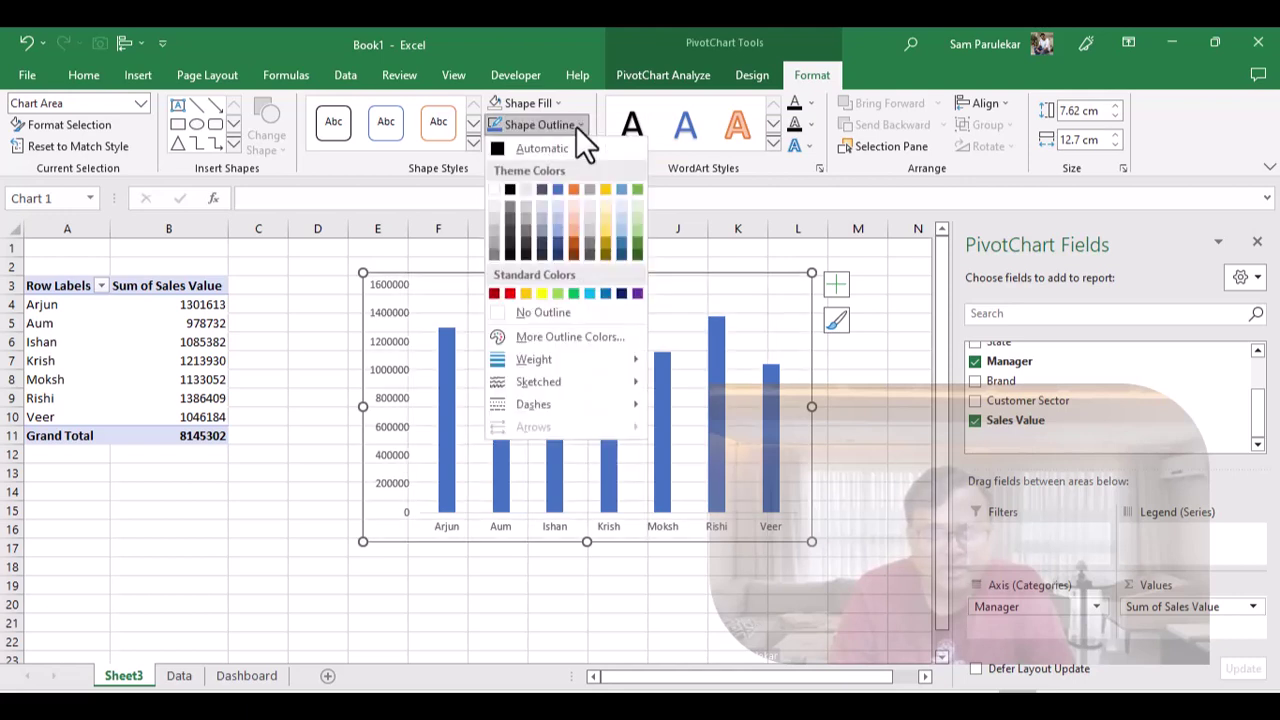
{"action": "left_click", "coordinate": [519, 308]}
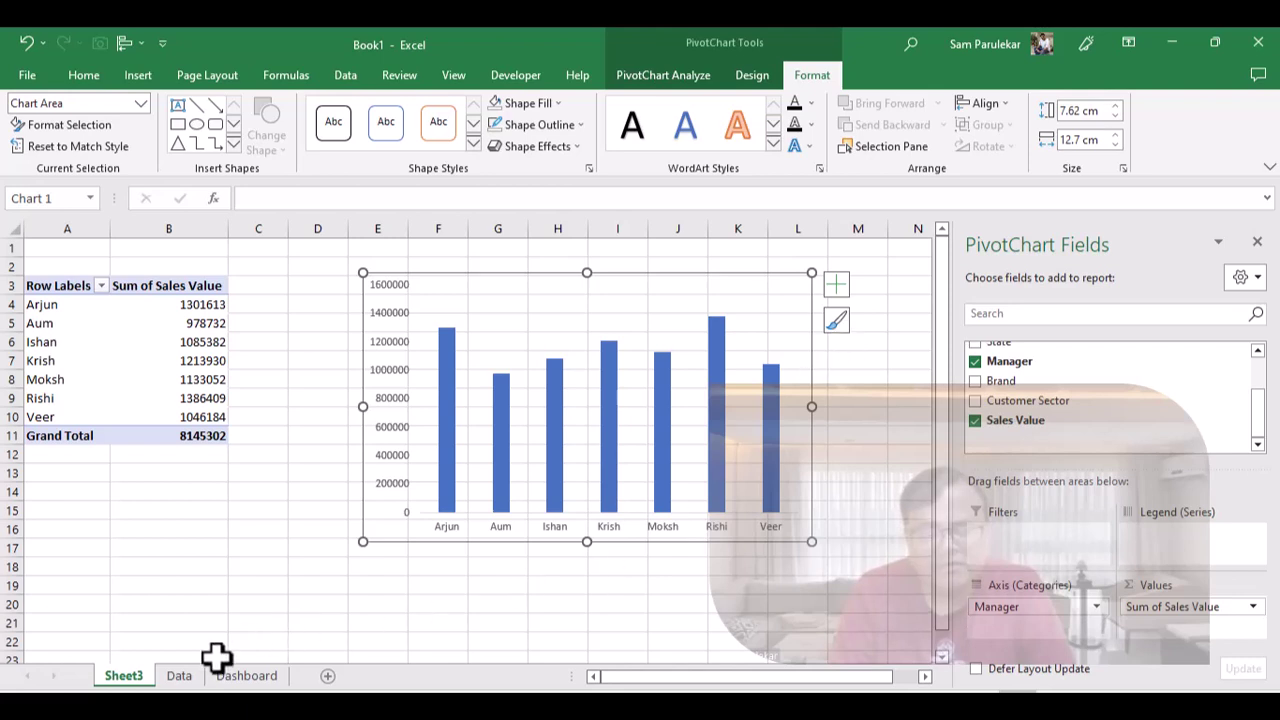
- Rename the sheet holding the manager PivotTable and PivotChart as Sales by Manager
{"action": "right_click", "coordinate": [132, 678]}
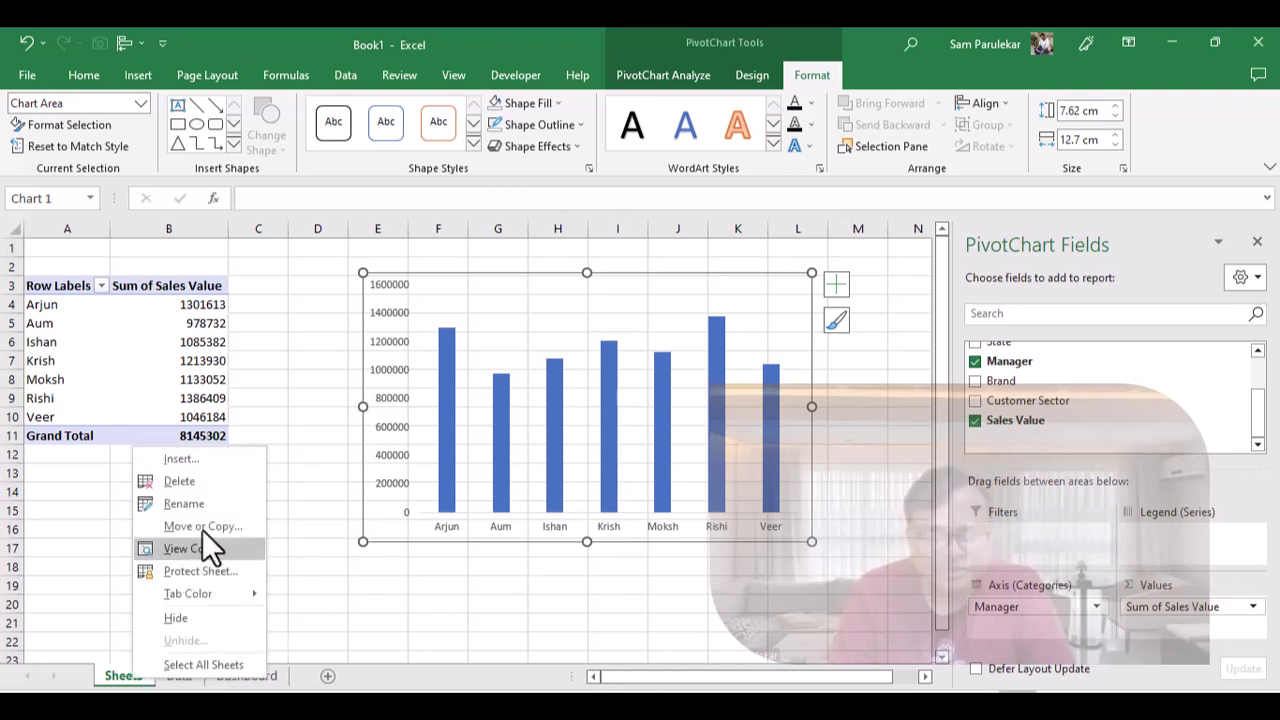
{"action": "left_click", "coordinate": [219, 499]}
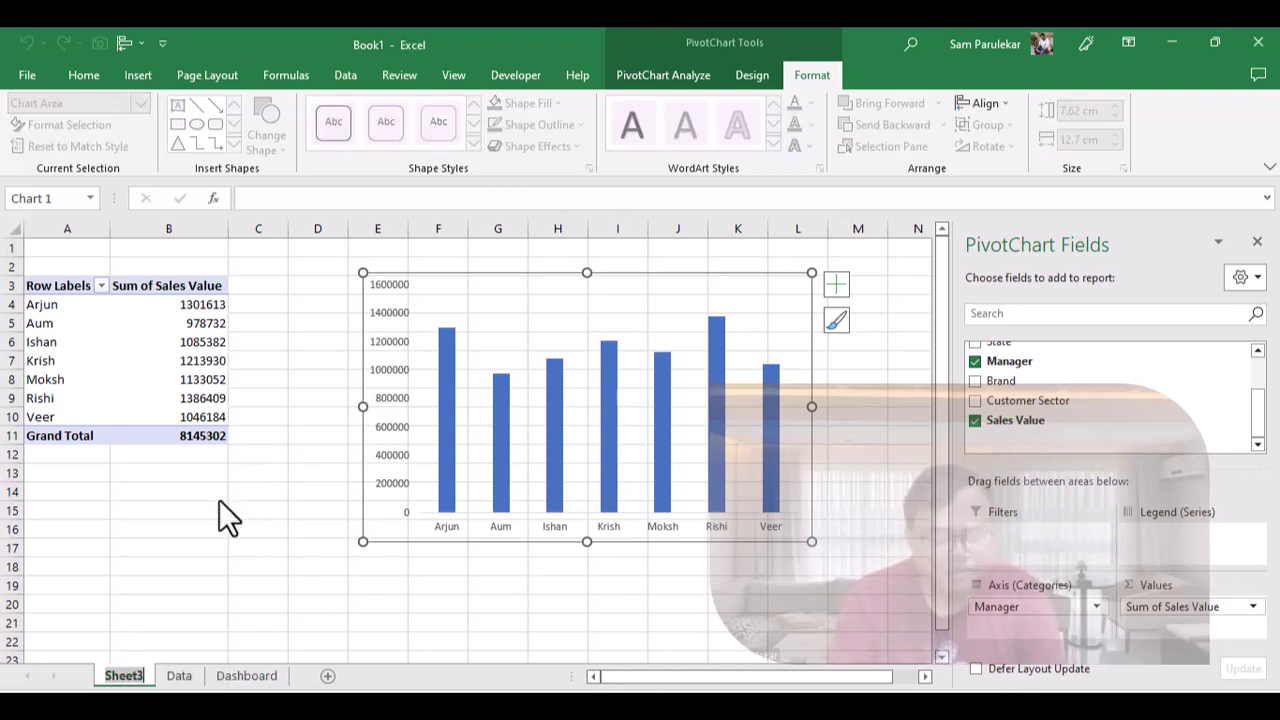
{"action": "type", "text": "Sales"}
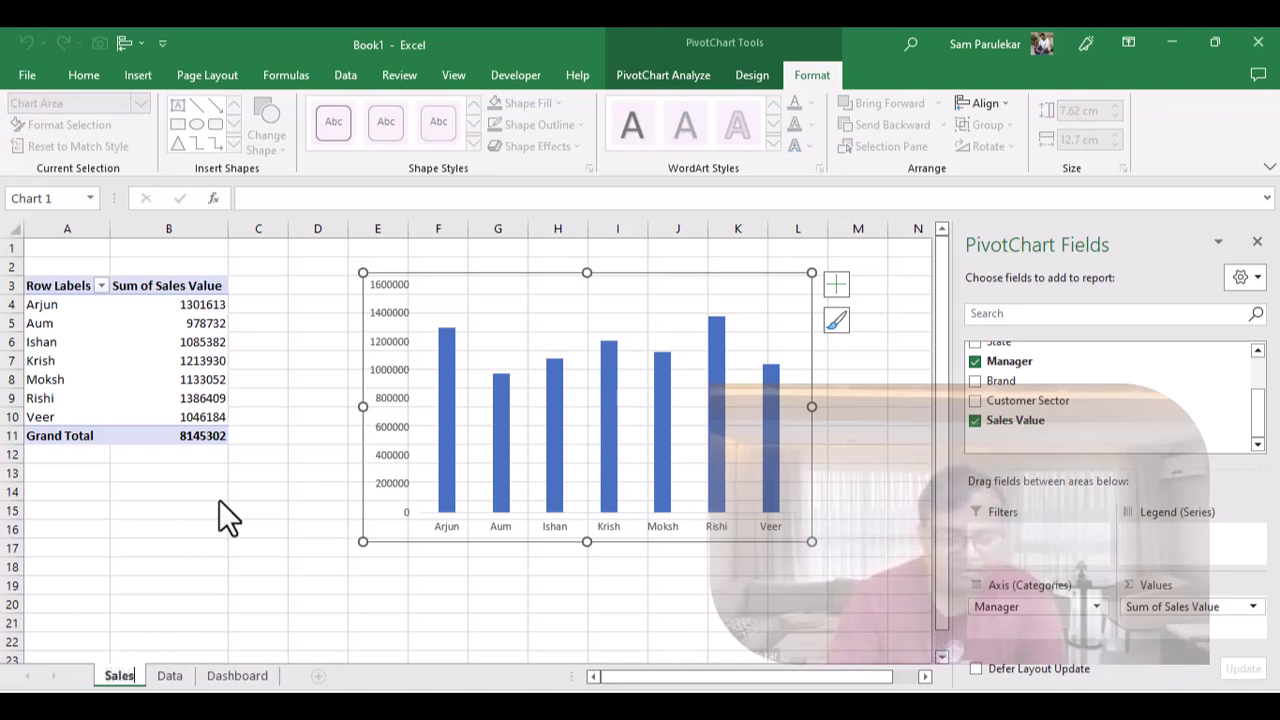
{"action": "type", "text": " by Managhe"}
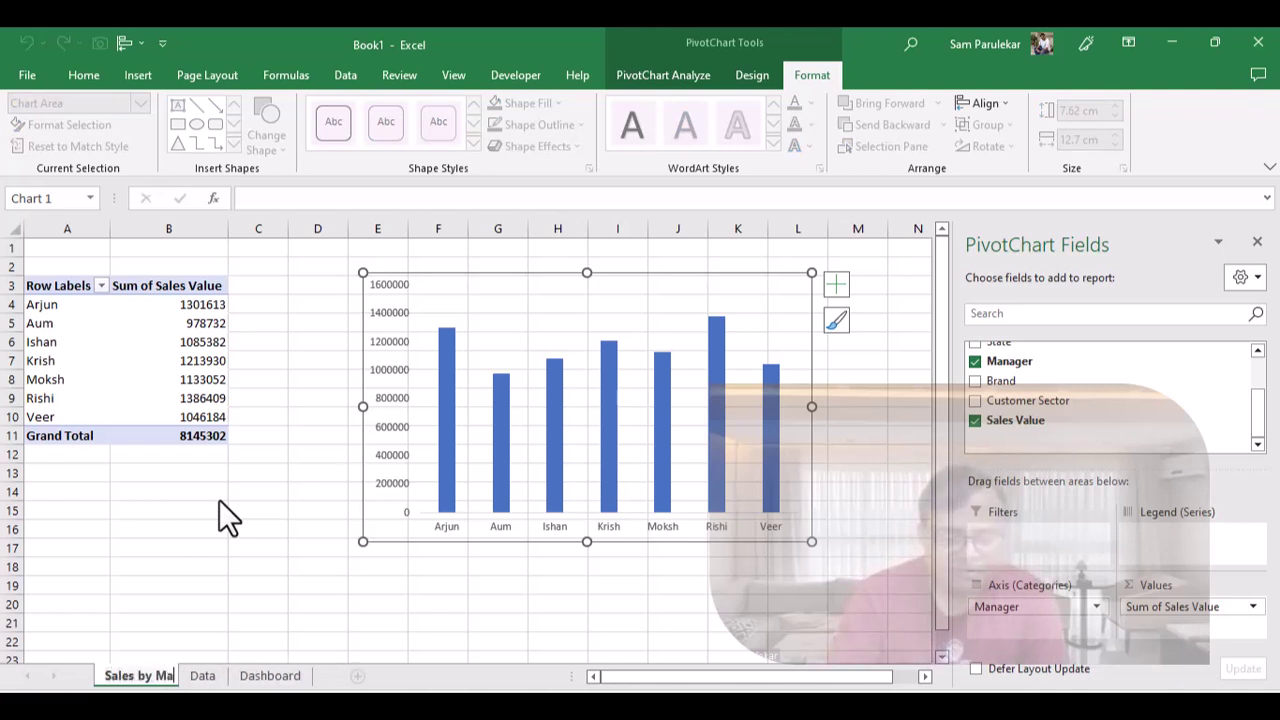
{"action": "key", "text": "BackSpace"}
{"action": "key", "text": "BackSpace"}
{"action": "type", "text": "er"}
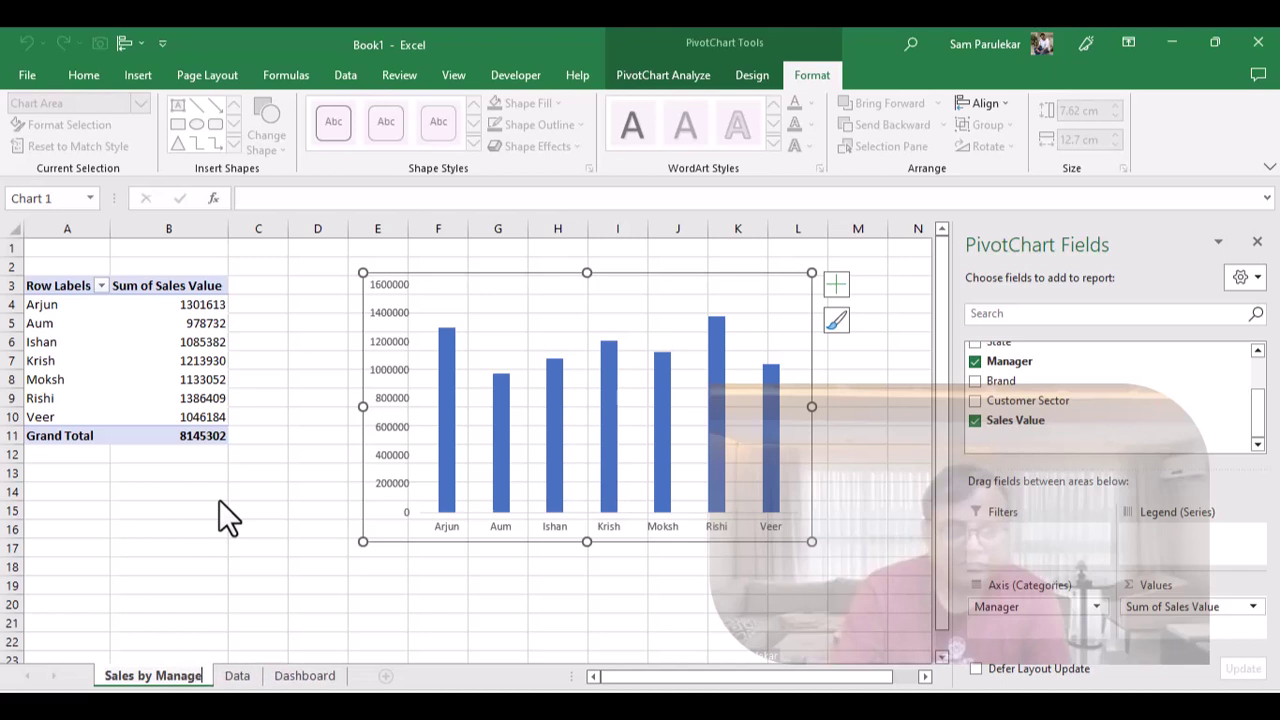
{"action": "key", "text": "Return"}
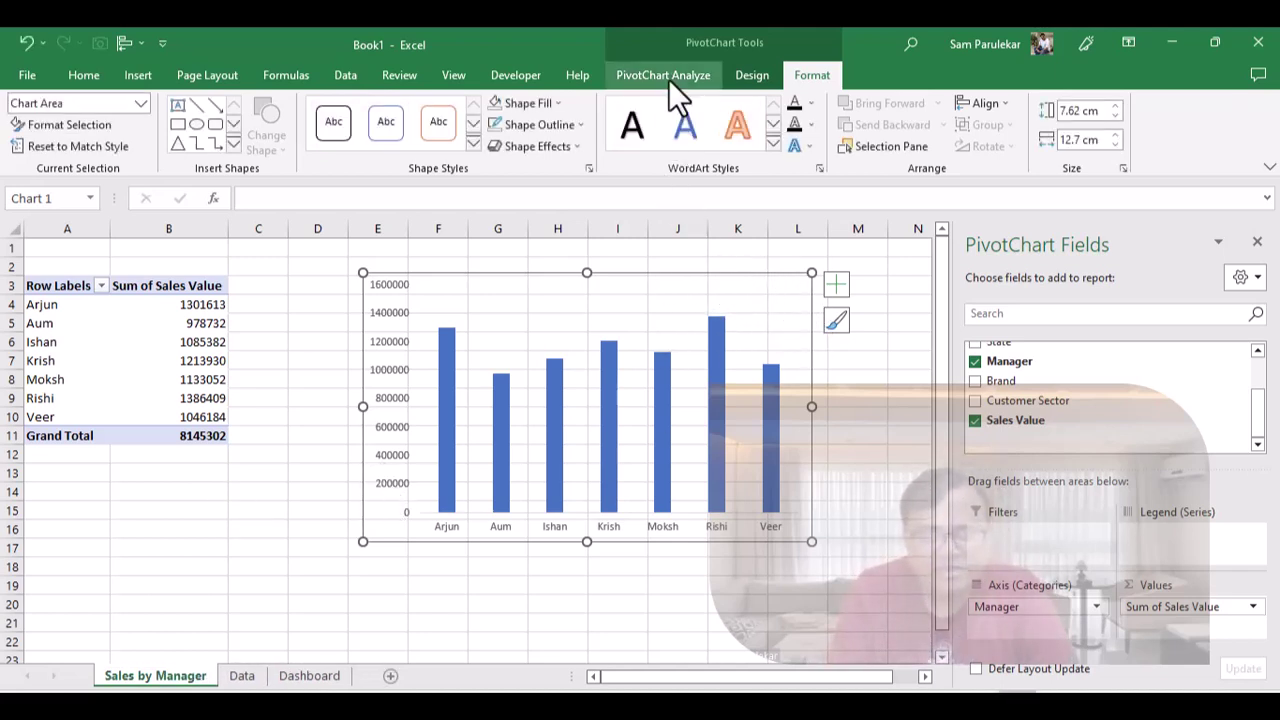
- Apply the chart style with wider, lighter blue columns on a plain background to the PivotChart
{"action": "left_click", "coordinate": [755, 76]}
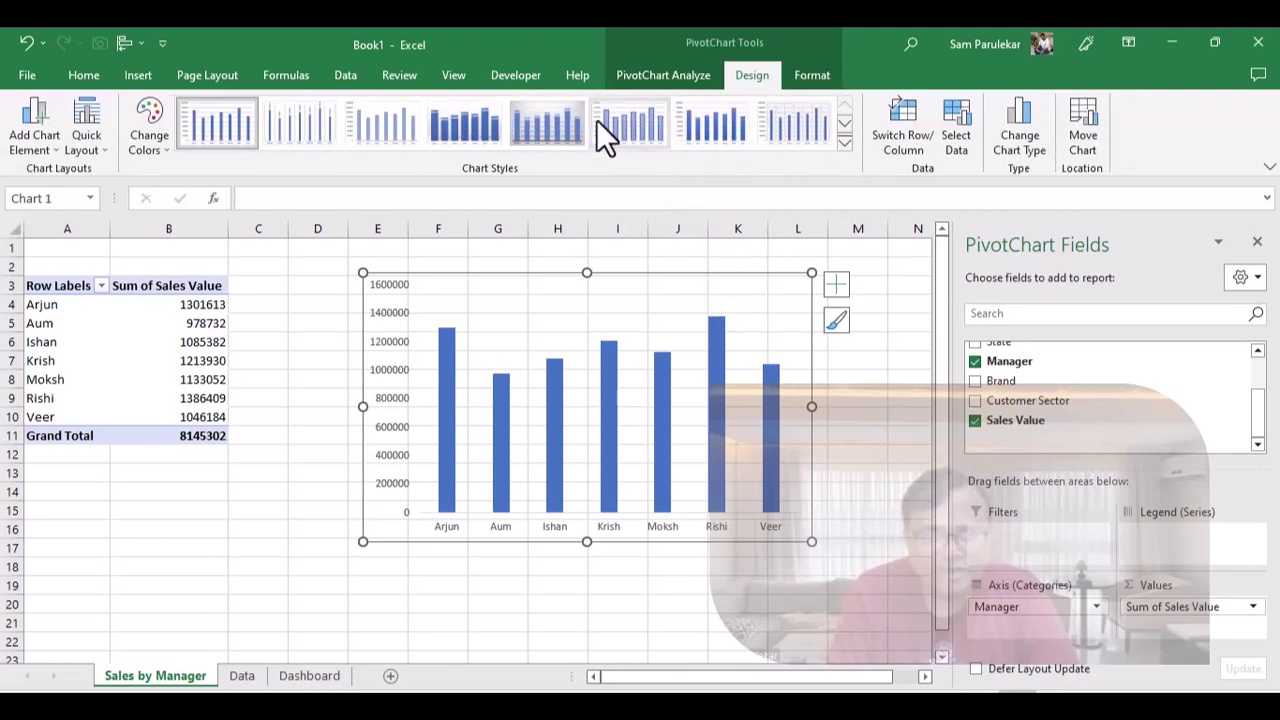
{"action": "left_click", "coordinate": [845, 145]}
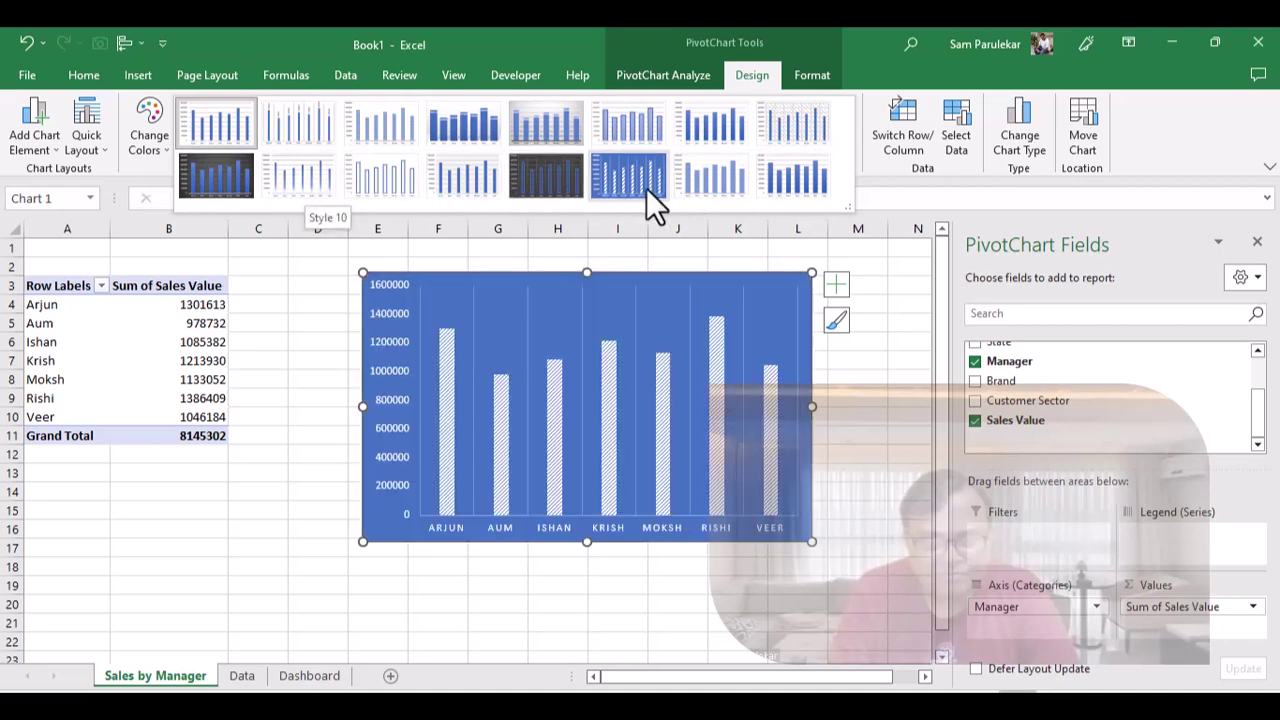
{"action": "left_click", "coordinate": [698, 183]}
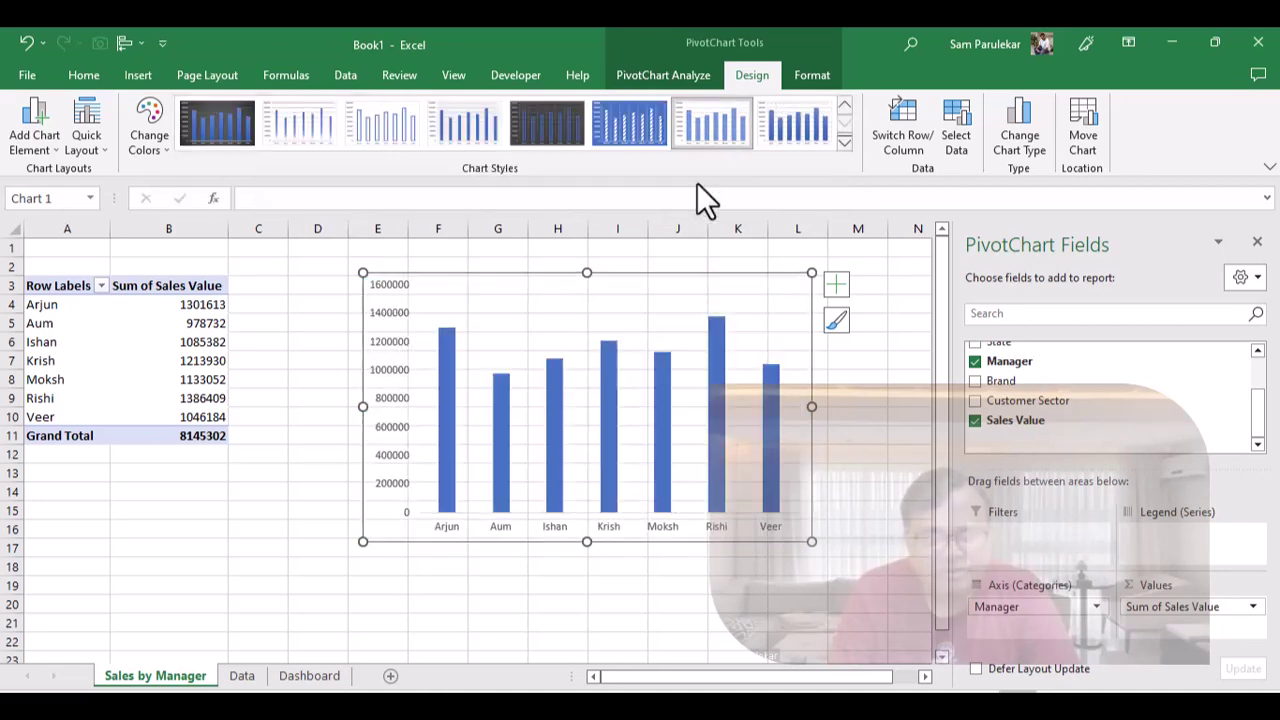
- Add data labels to the sales columns of the PivotChart
{"action": "right_click", "coordinate": [710, 382]}
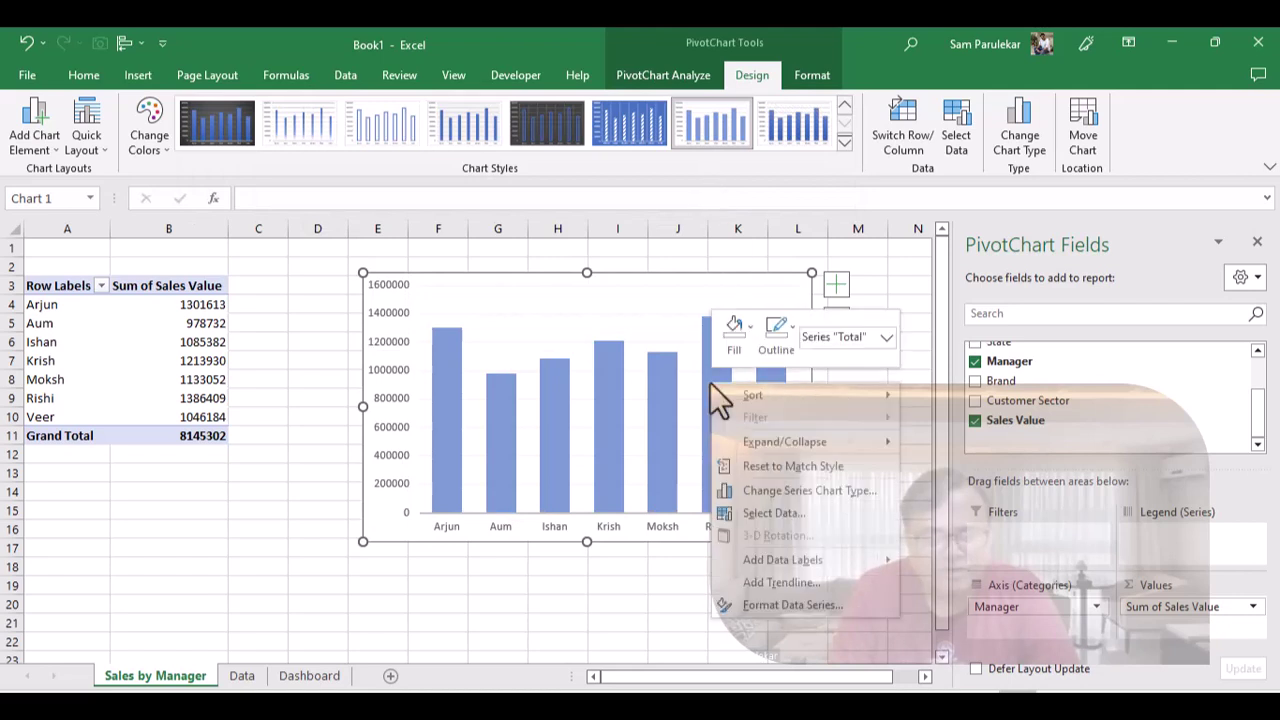
{"action": "left_click", "coordinate": [786, 556]}
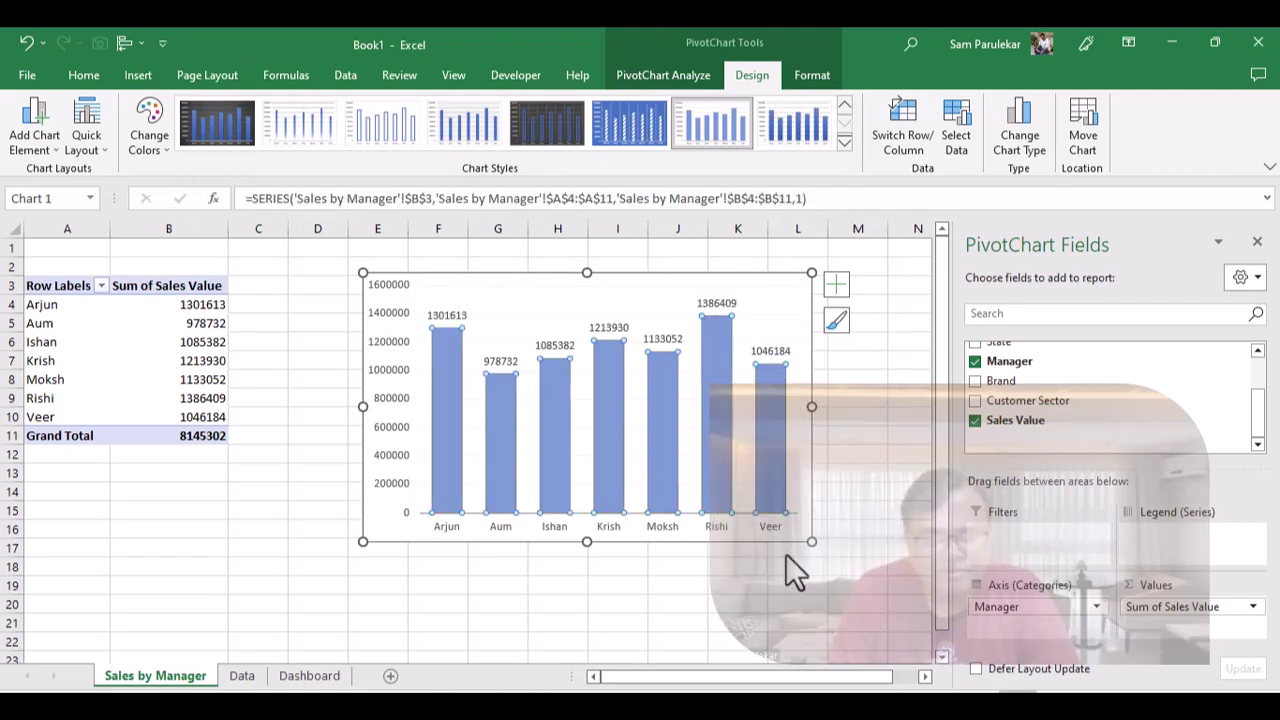
{"action": "left_click", "coordinate": [866, 437]}
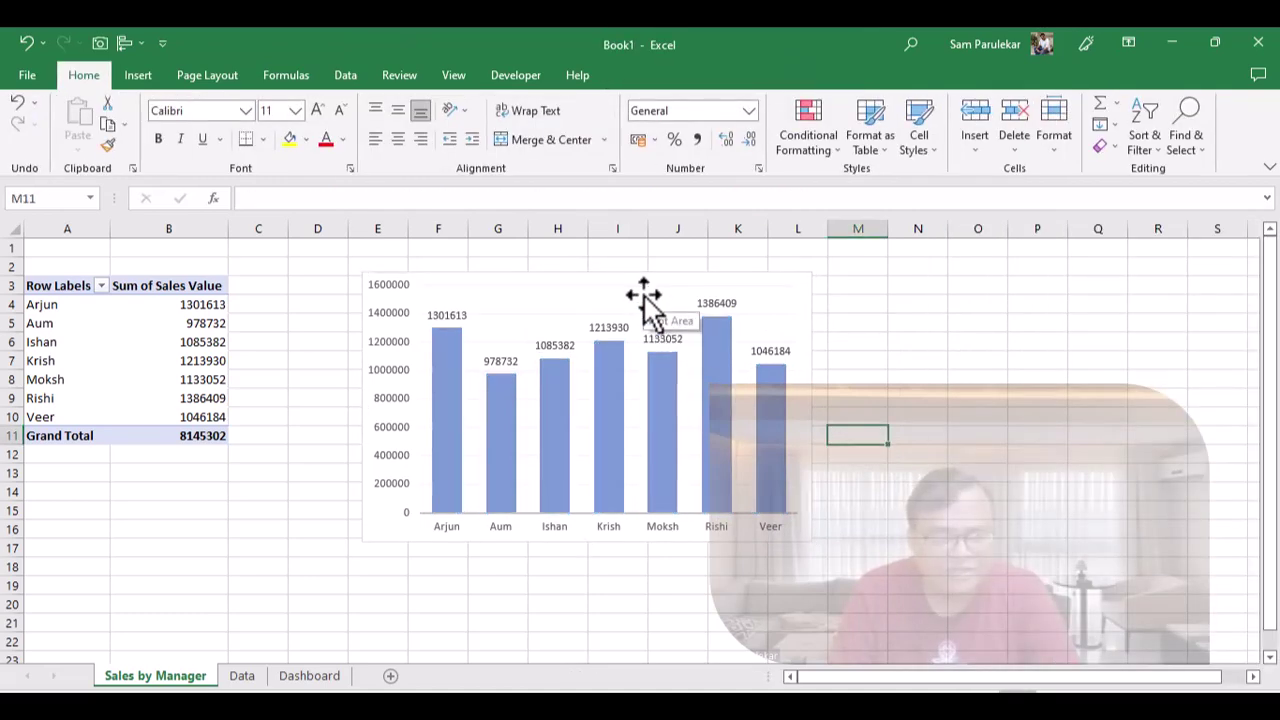
{"action": "left_click", "coordinate": [645, 305]}
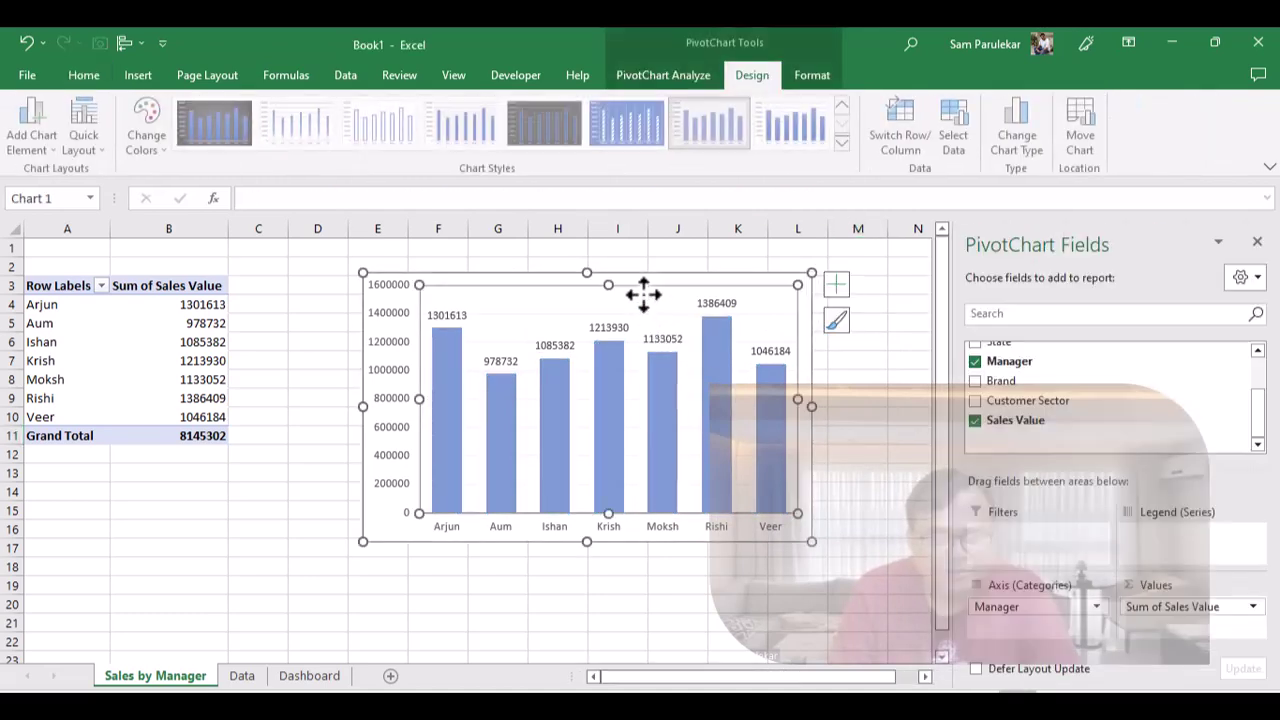
{"action": "left_click", "coordinate": [846, 338]}
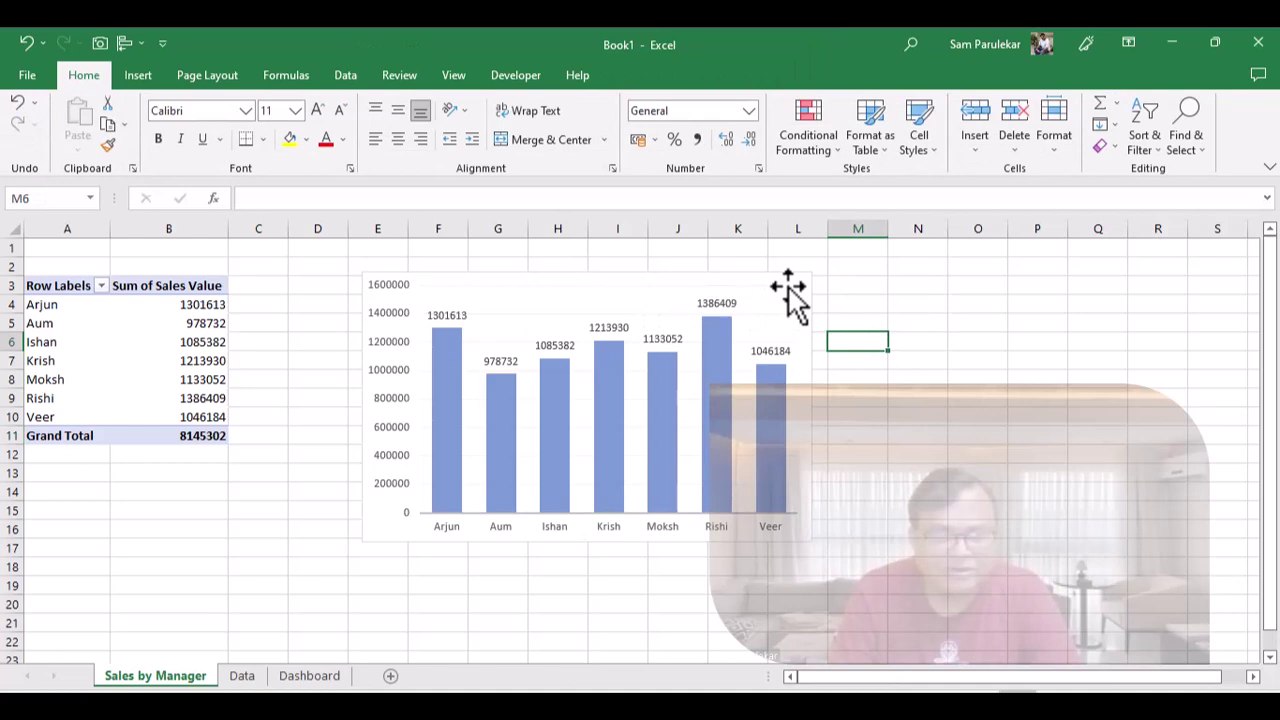
- Set the PivotChart's chart area to No Fill and No Outline
{"action": "left_click", "coordinate": [788, 292]}
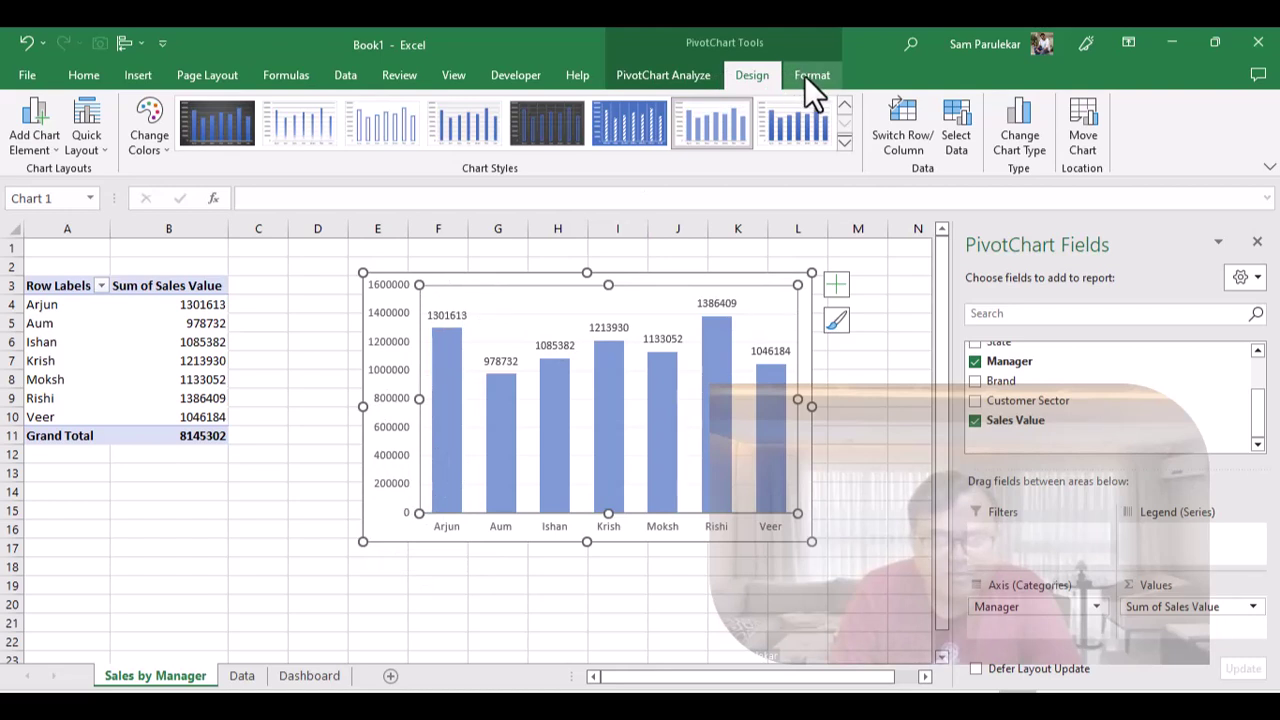
{"action": "left_click", "coordinate": [437, 274]}
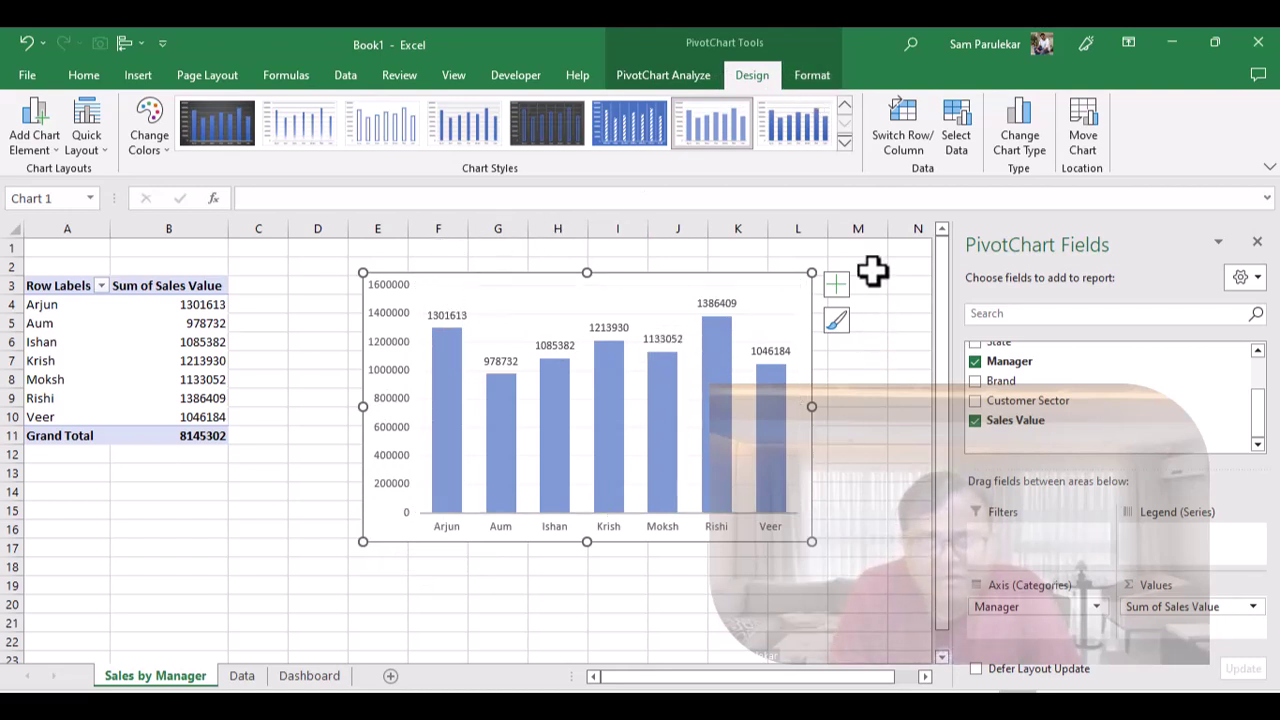
{"action": "left_click", "coordinate": [802, 78]}
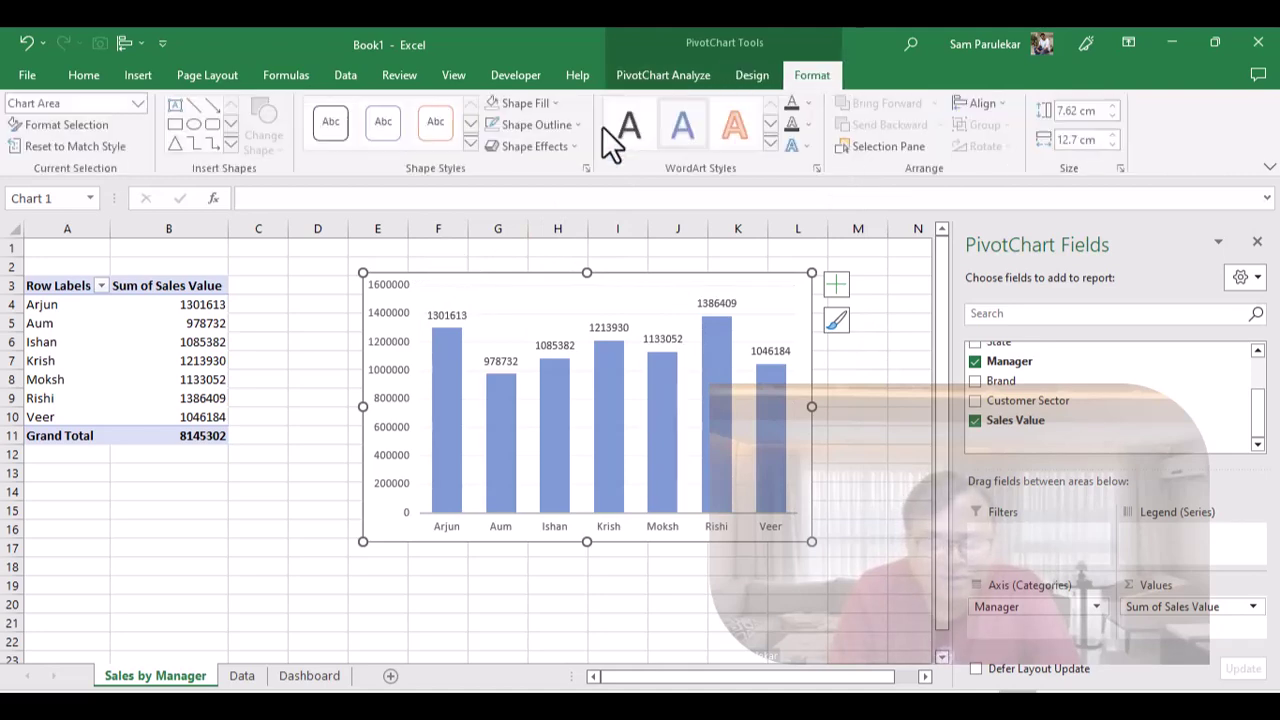
{"action": "left_click", "coordinate": [560, 105]}
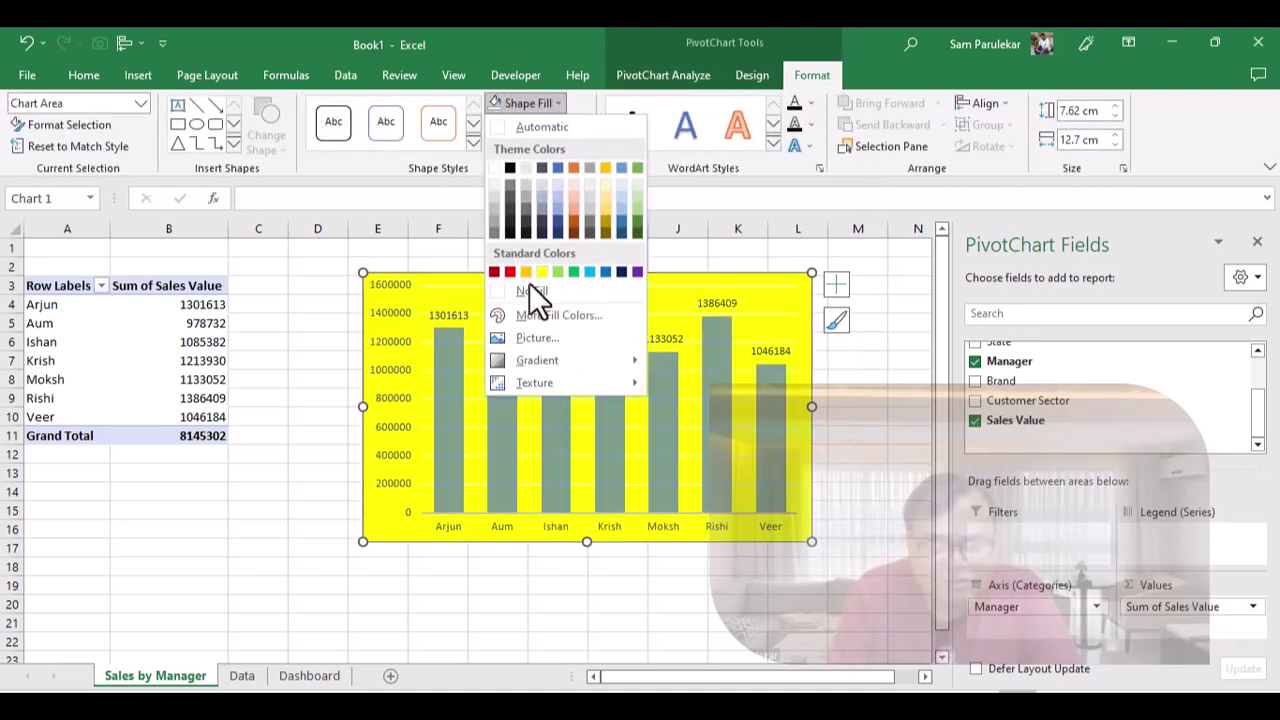
{"action": "left_click", "coordinate": [527, 292]}
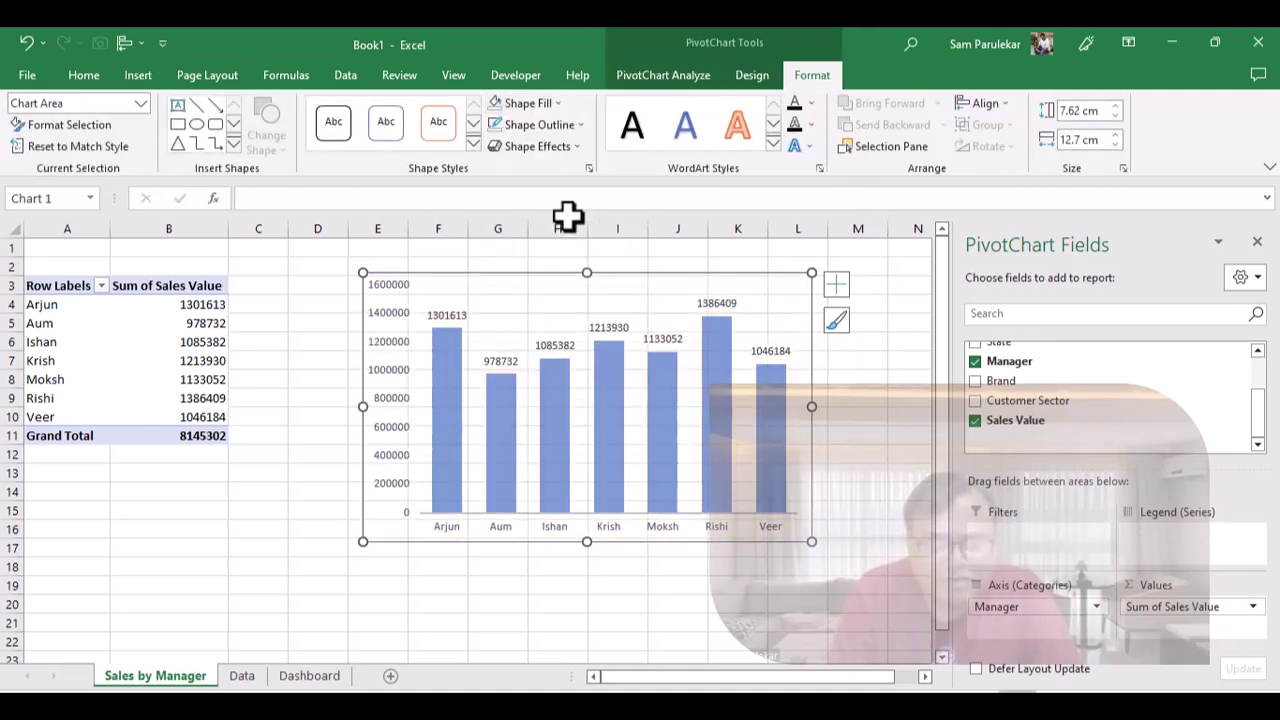
{"action": "left_click", "coordinate": [580, 124]}
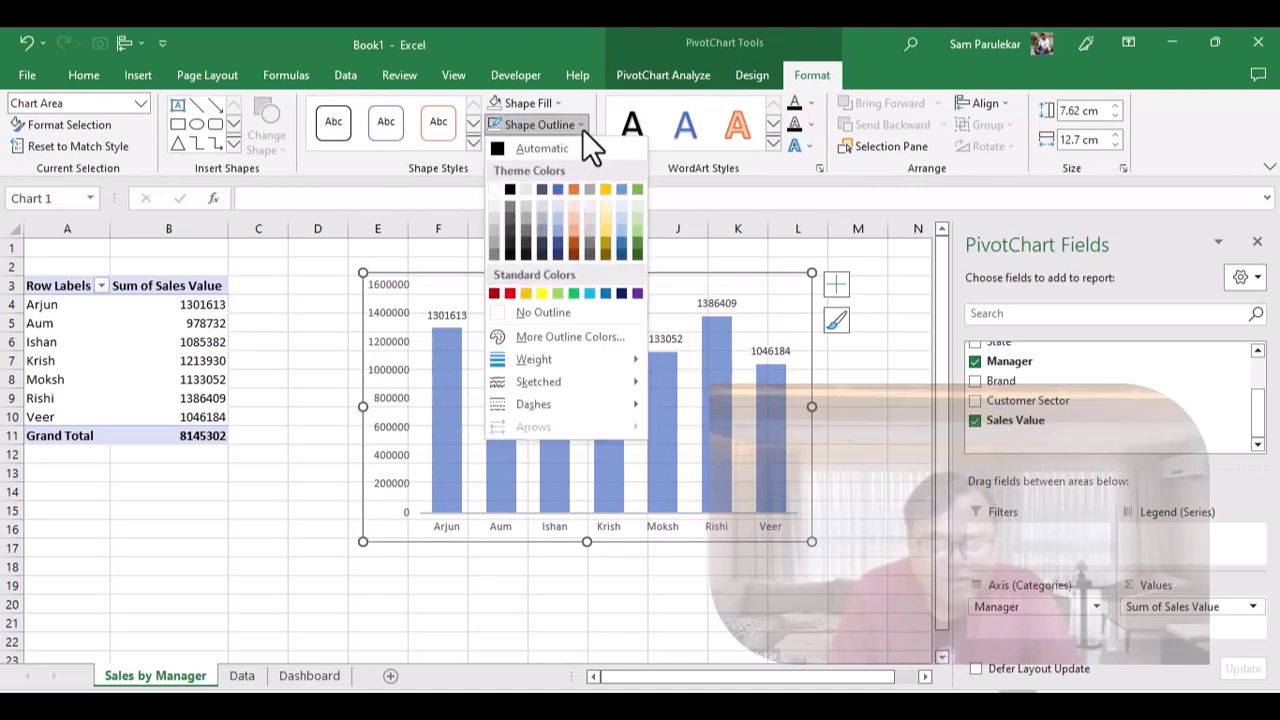
{"action": "left_click", "coordinate": [537, 314]}
{"action": "left_click", "coordinate": [911, 432]}
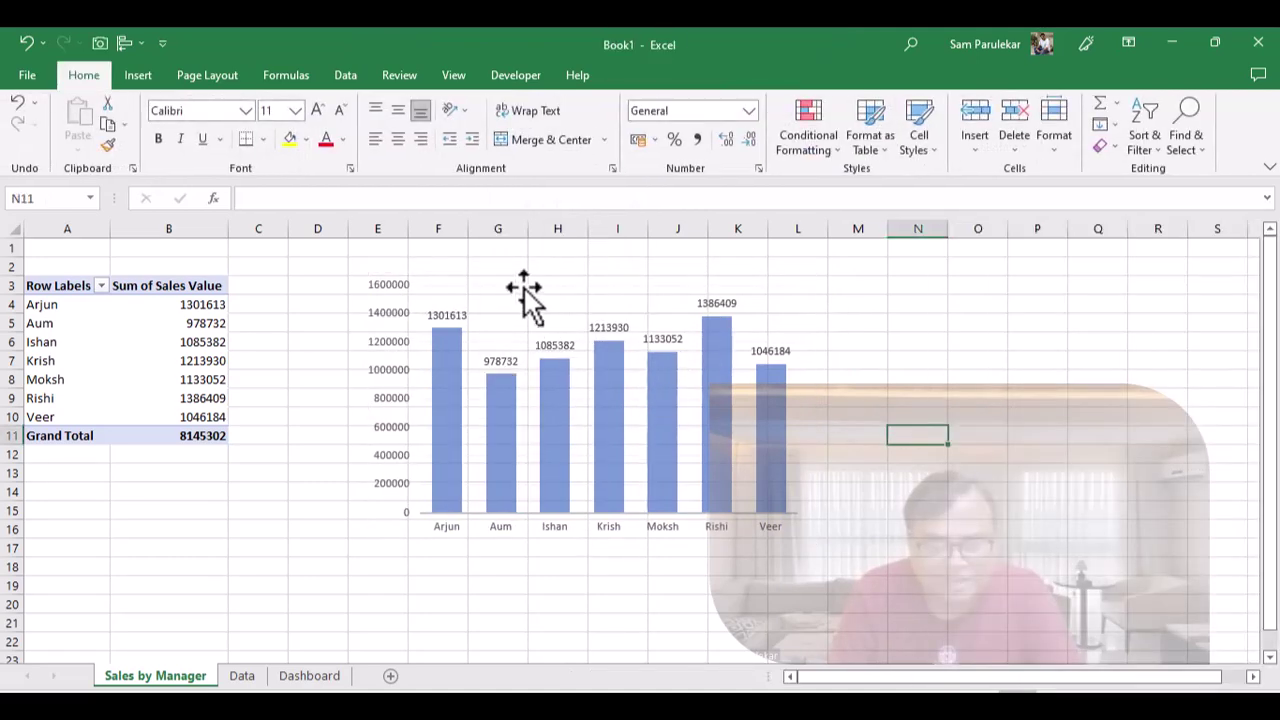
- Copy the manager PivotChart onto the Dashboard sheet and shrink it to span about columns E to K, rows 1 to 9
{"action": "left_click", "coordinate": [595, 300]}
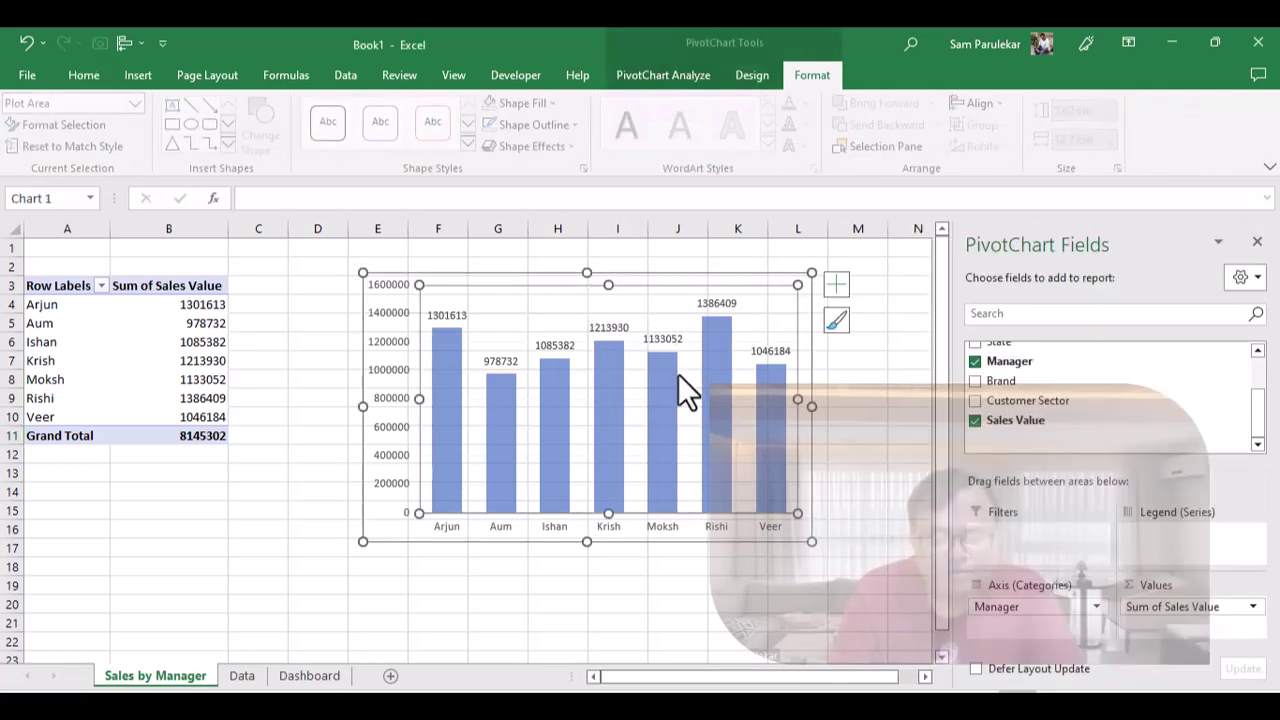
{"action": "mouse_move", "coordinate": [720, 362]}
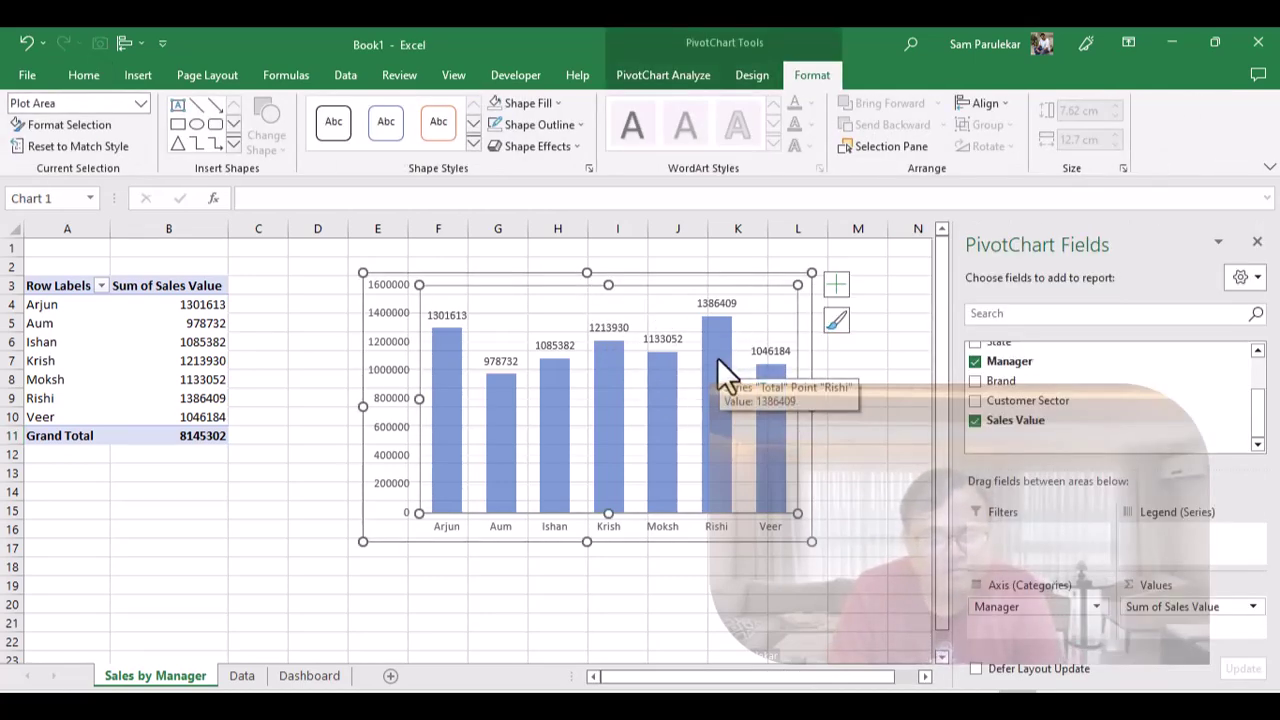
{"action": "left_click", "coordinate": [318, 678]}
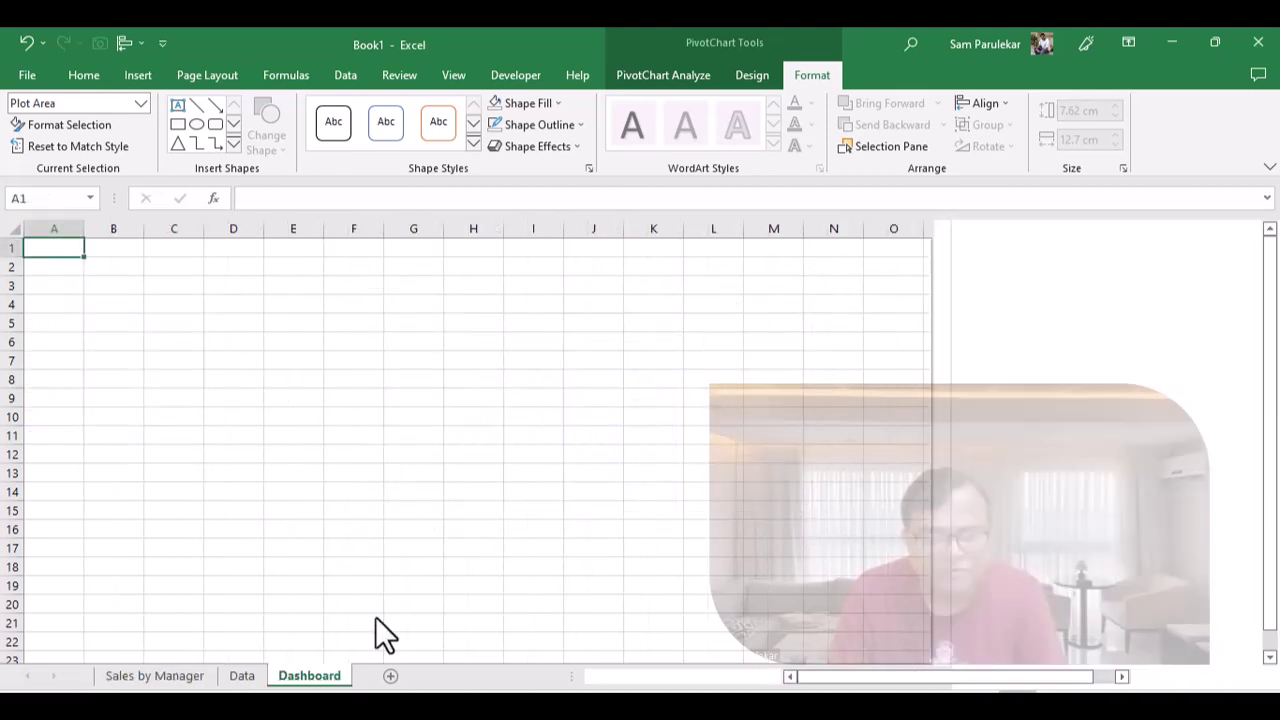
{"action": "key", "text": "ctrl+v"}
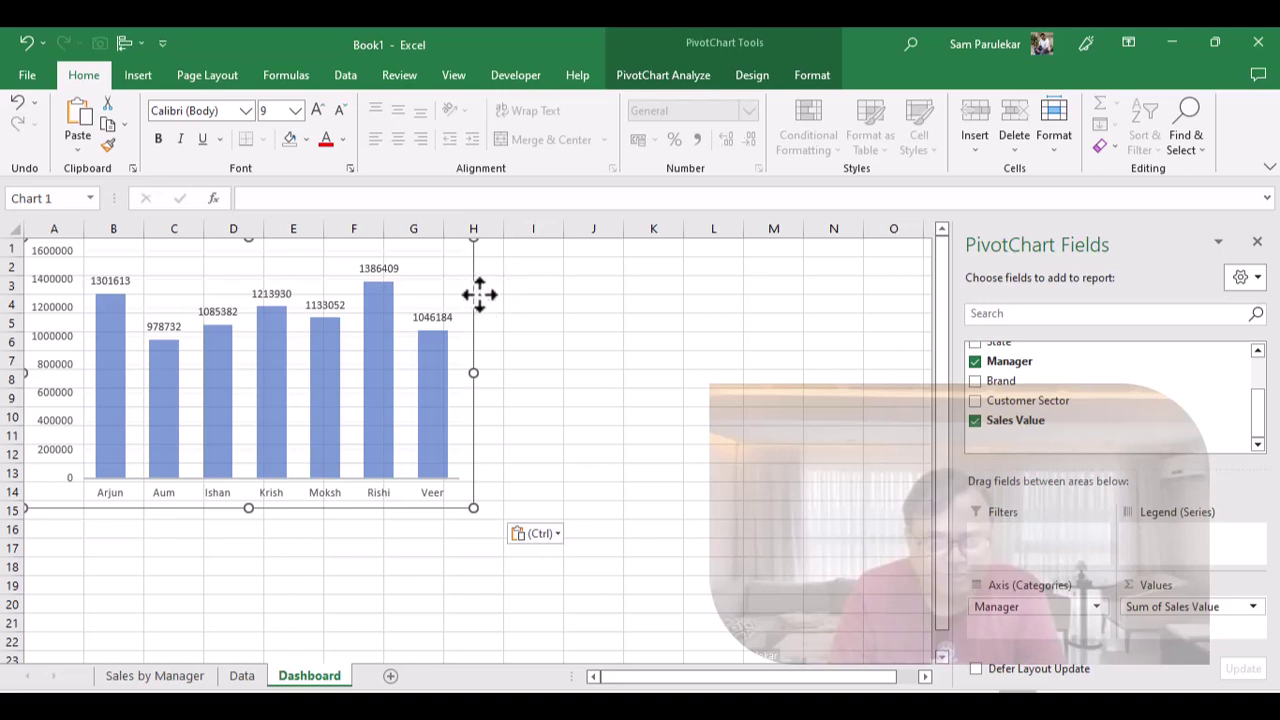
{"action": "left_click_drag", "start_coordinate": [477, 292], "coordinate": [755, 290]}
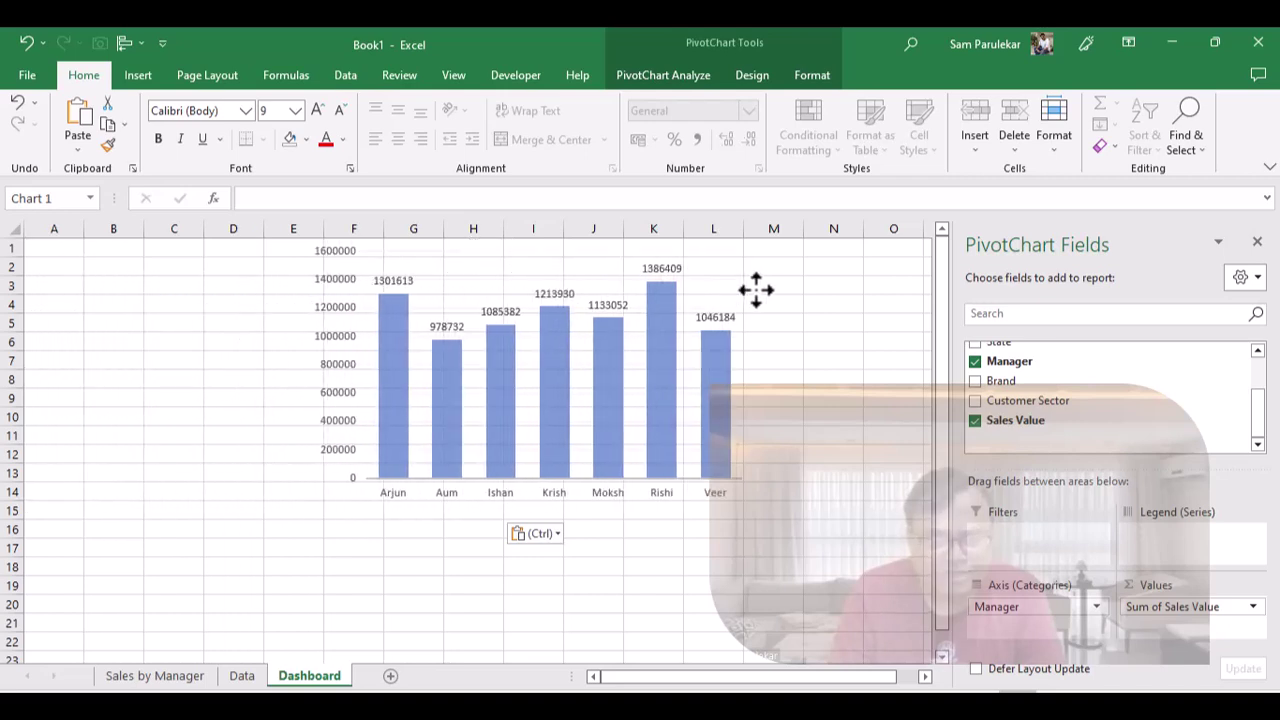
{"action": "left_click_drag", "start_coordinate": [754, 511], "coordinate": [653, 408]}
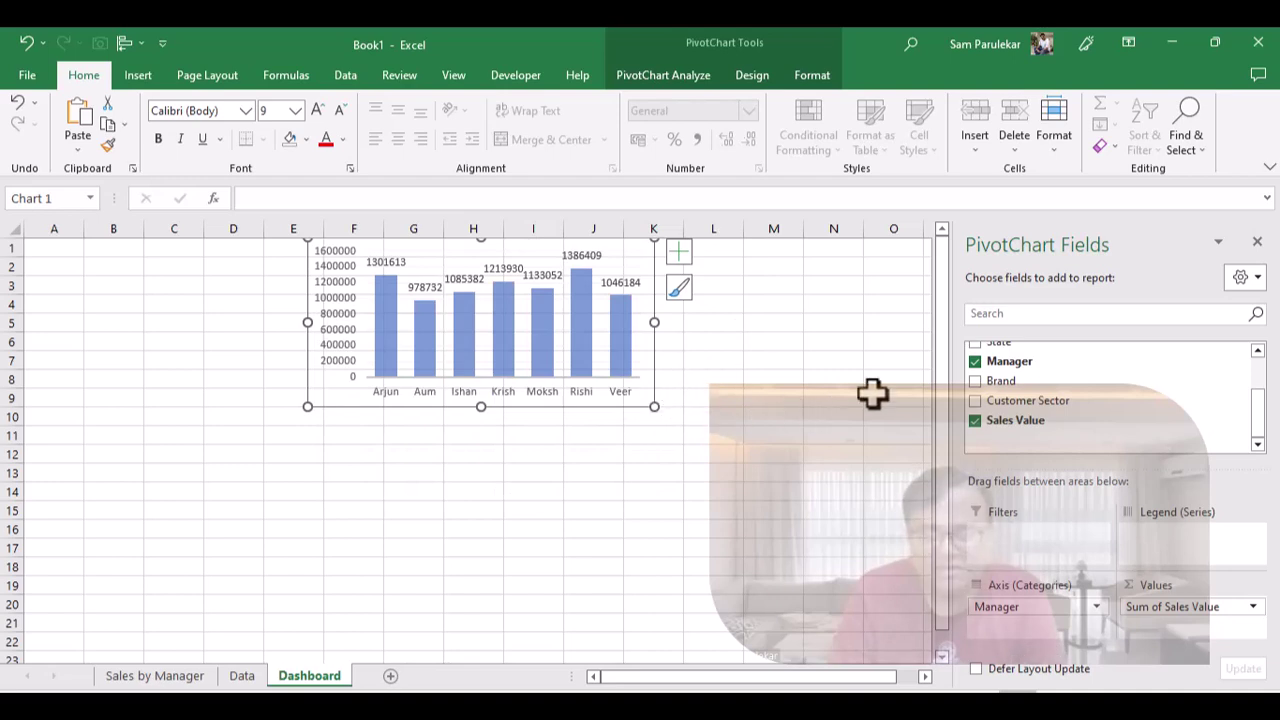
- Close the PivotChart field list and examine the finished Dashboard sheet in the Sales Data.xlsx workbook before returning to Book1
{"action": "left_click", "coordinate": [1259, 245]}
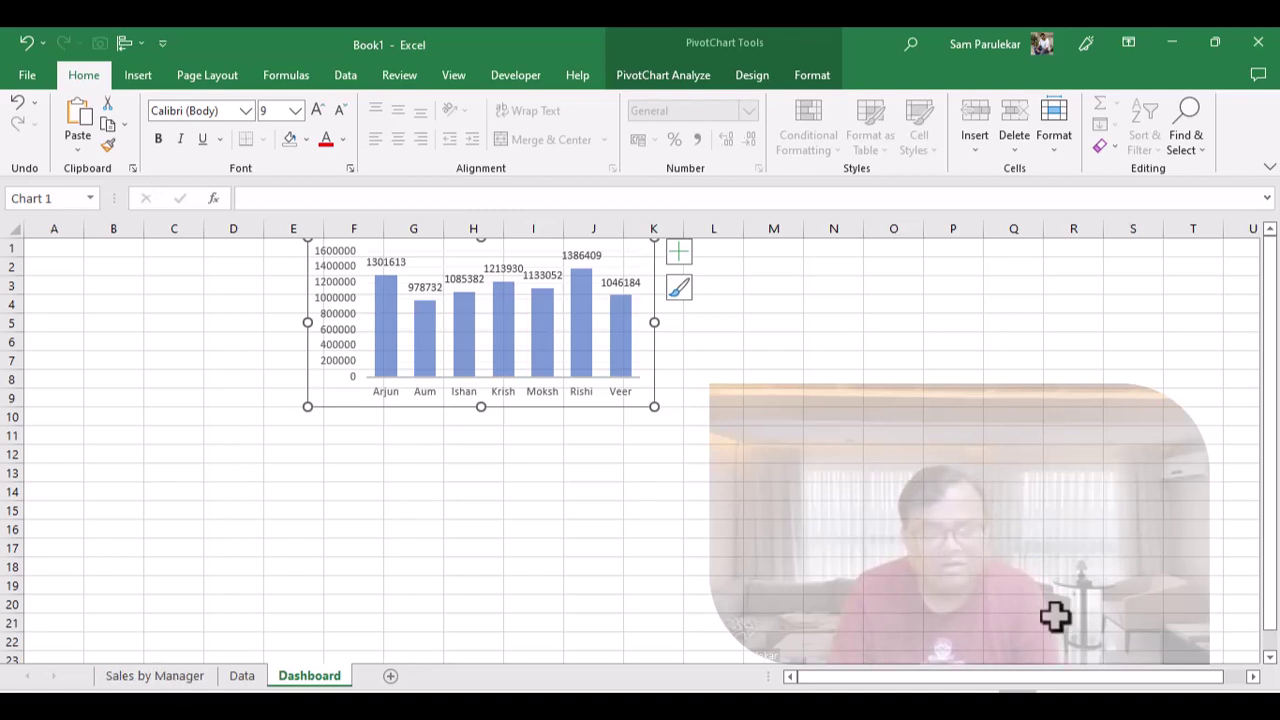
{"action": "key", "text": "alt+Tab"}
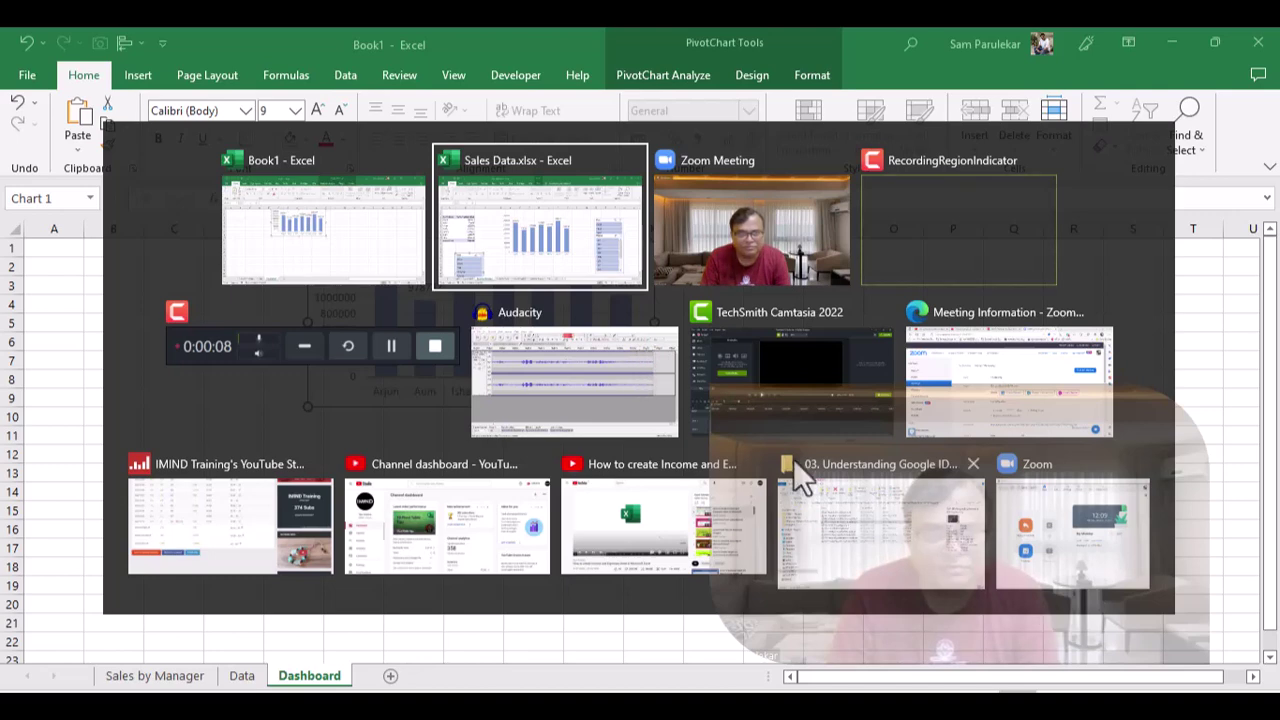
{"action": "left_click", "coordinate": [535, 248]}
{"action": "key", "text": "alt"}
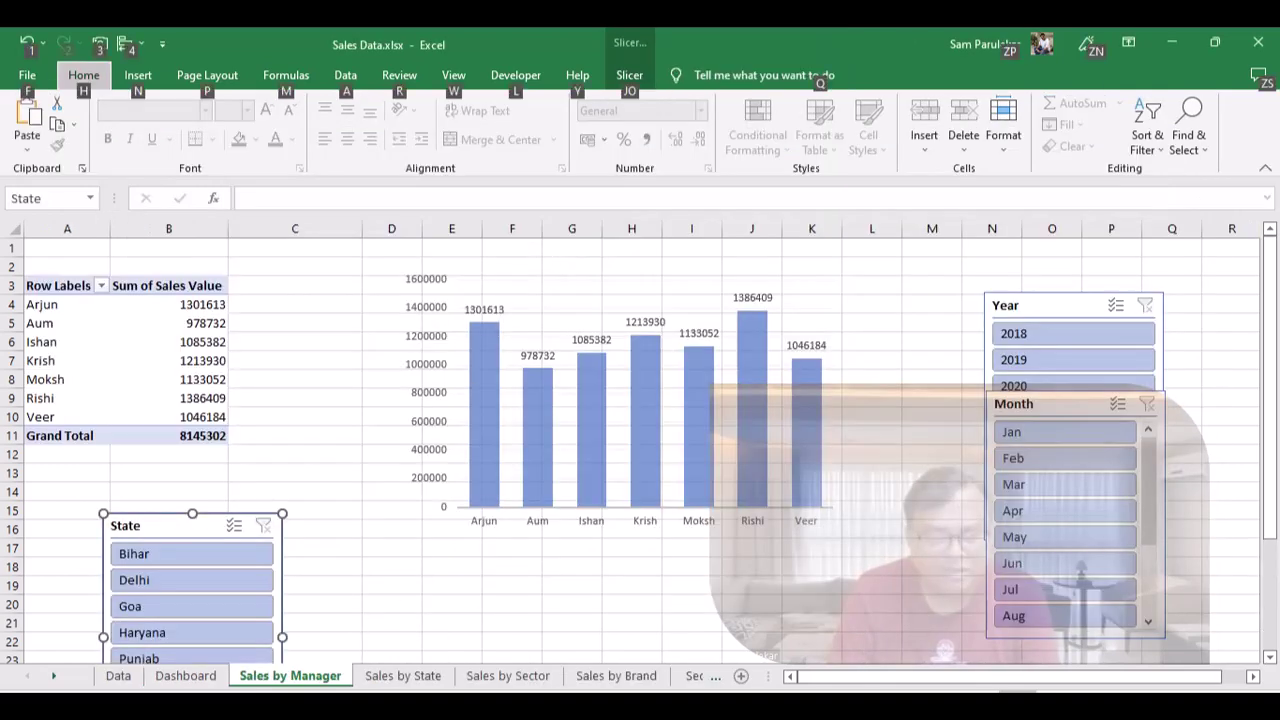
{"action": "left_click", "coordinate": [177, 676]}
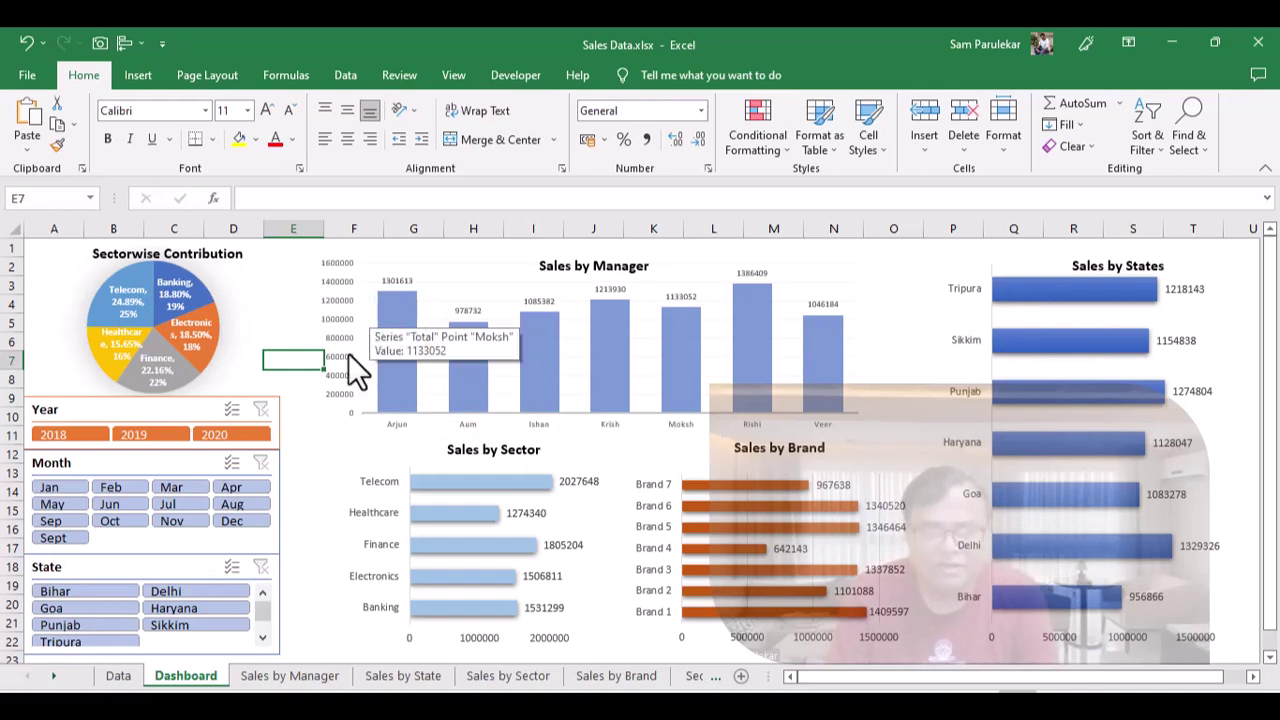
{"action": "key", "text": "alt+Tab"}
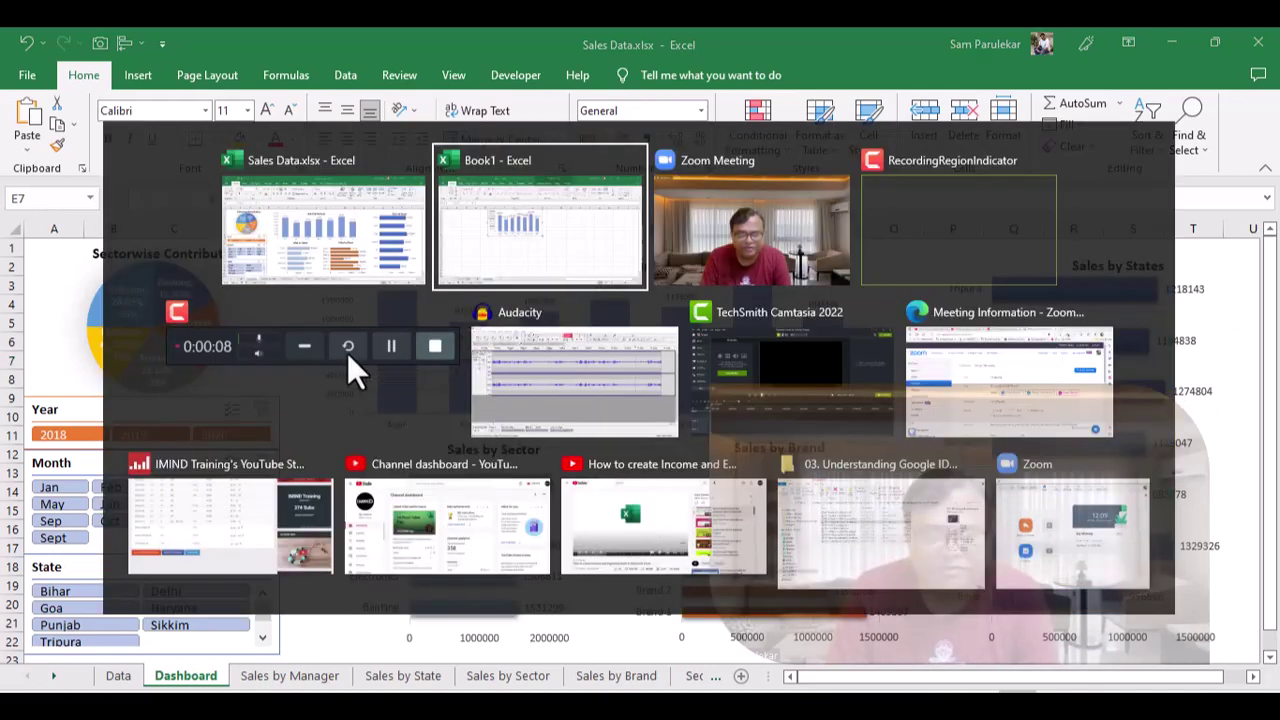
- Create a PivotTable on a new worksheet from the Data sheet range A1:H148
{"action": "left_click", "coordinate": [242, 676]}
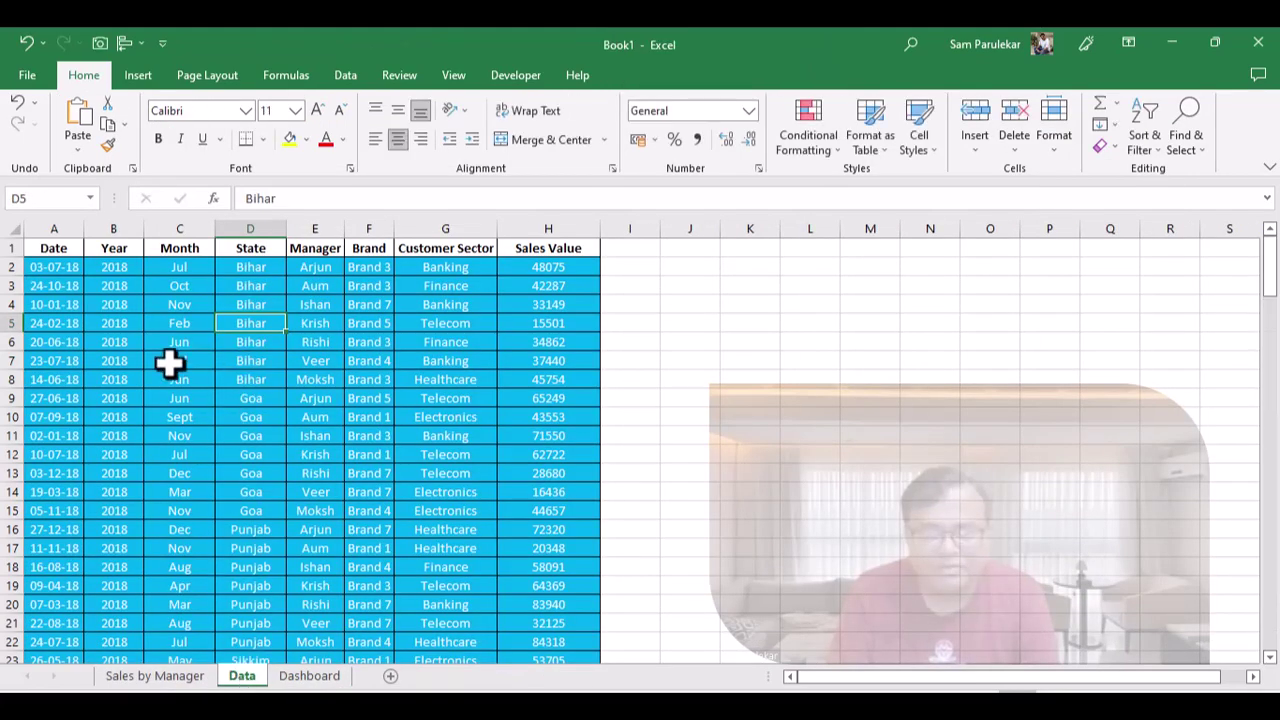
{"action": "left_click", "coordinate": [136, 78]}
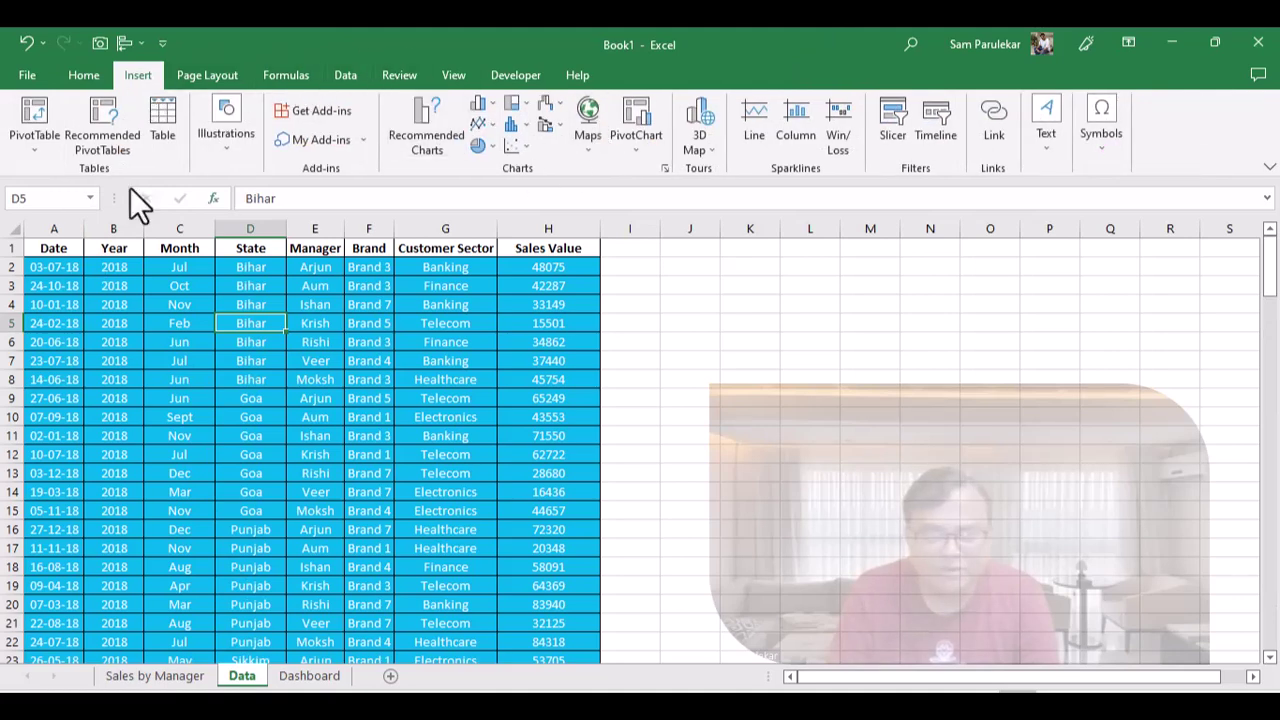
{"action": "left_click", "coordinate": [31, 121]}
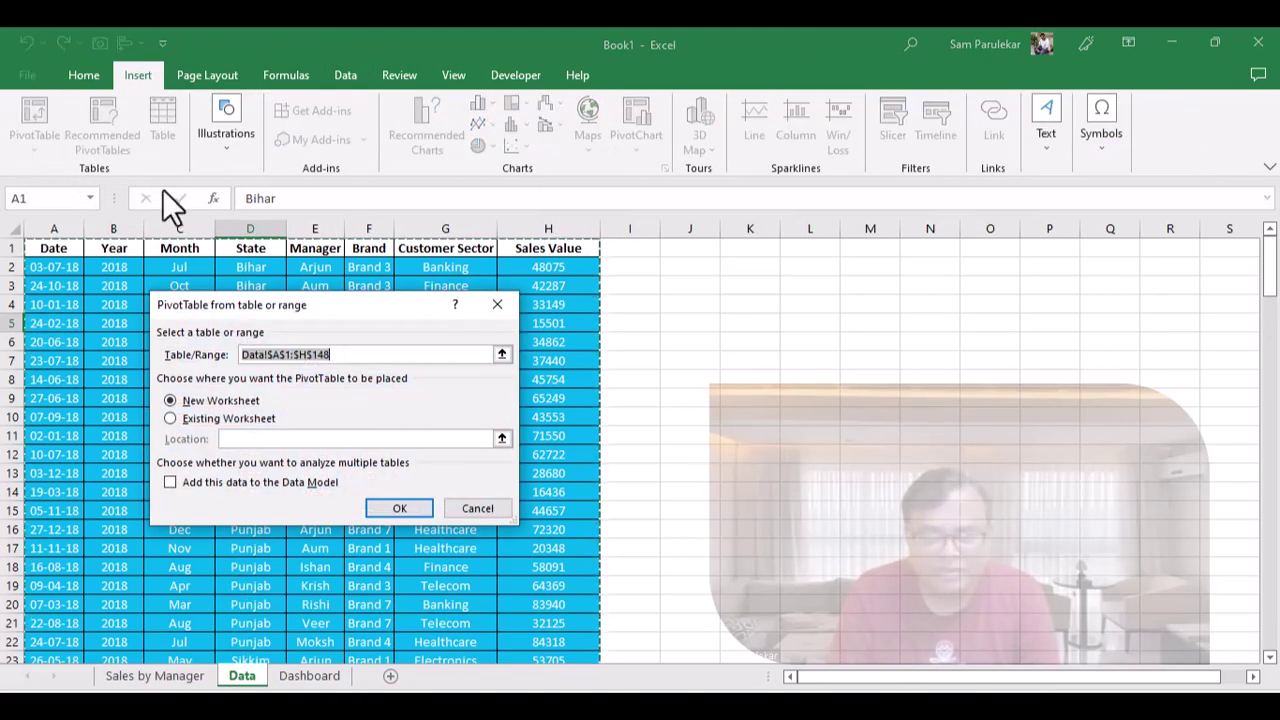
{"action": "left_click", "coordinate": [386, 518]}
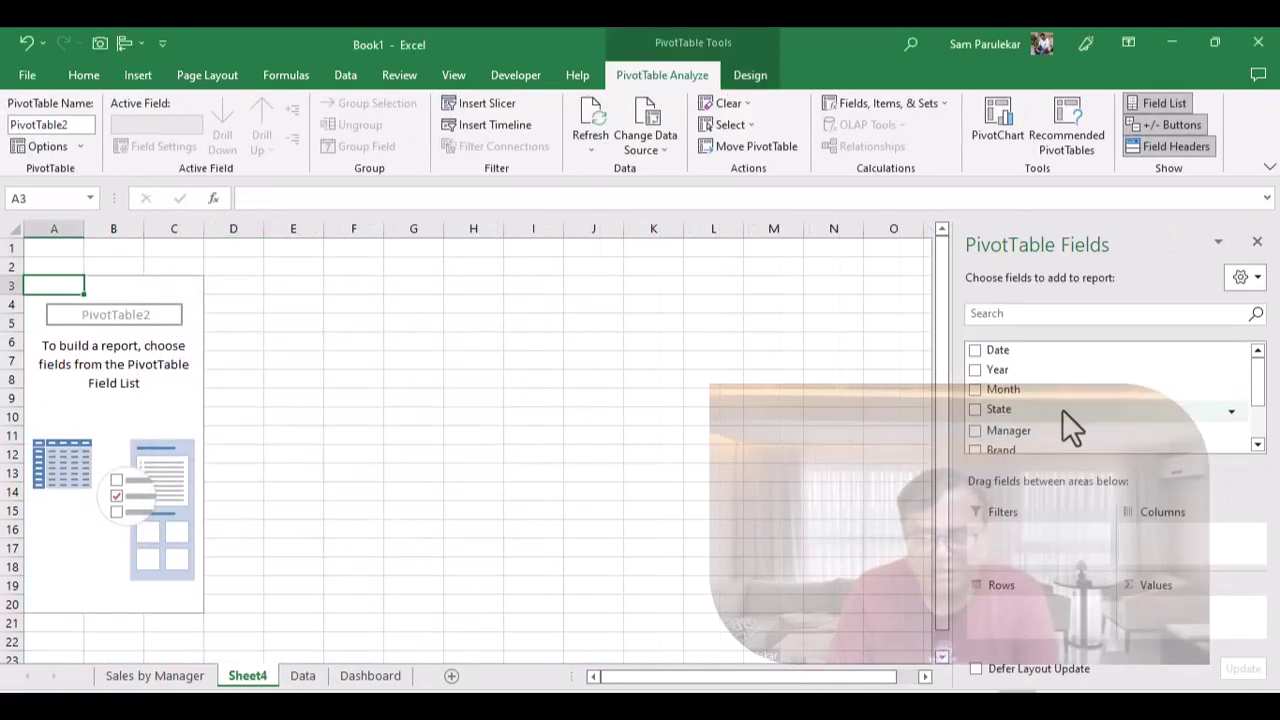
- Summarise sales by state in the new PivotTable, with State as rows and Sales Value as summed values
{"action": "left_click_drag", "start_coordinate": [1054, 413], "coordinate": [1033, 617]}
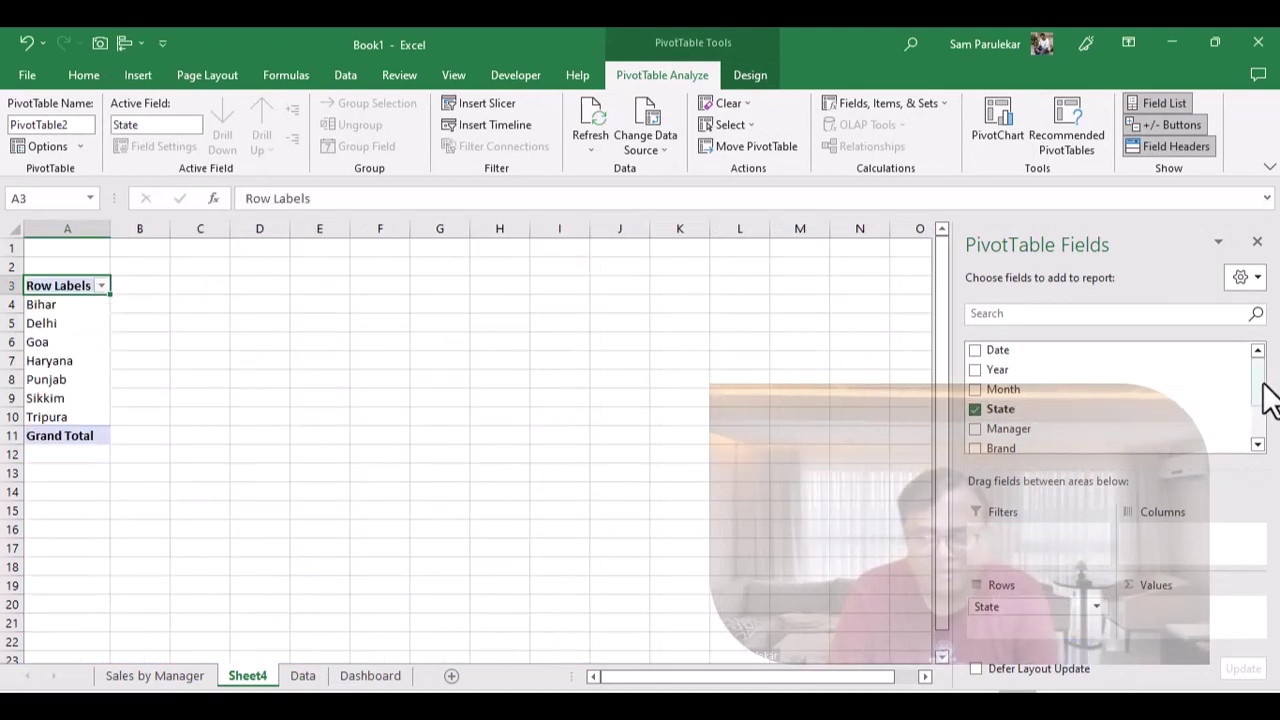
{"action": "left_click_drag", "start_coordinate": [1266, 400], "coordinate": [1257, 457]}
{"action": "left_click_drag", "start_coordinate": [1048, 425], "coordinate": [1166, 617]}
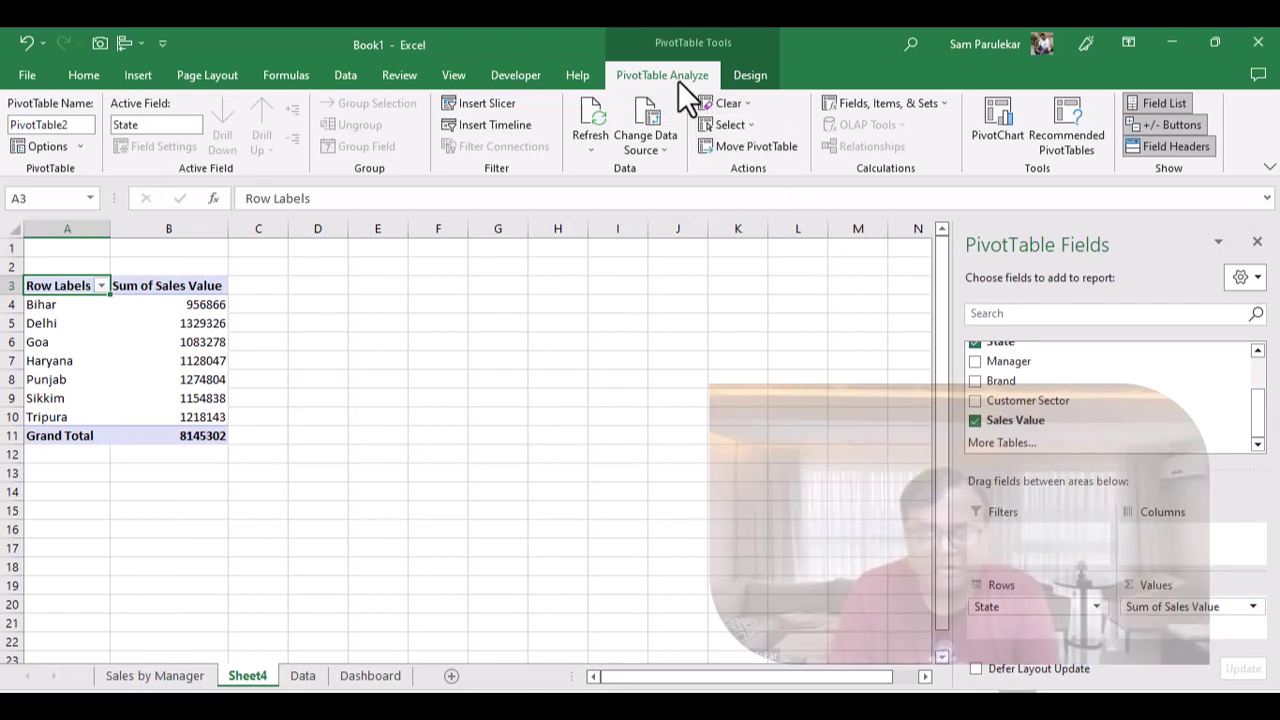
- Insert a Clustered Bar PivotChart from the state PivotTable
{"action": "left_click", "coordinate": [991, 134]}
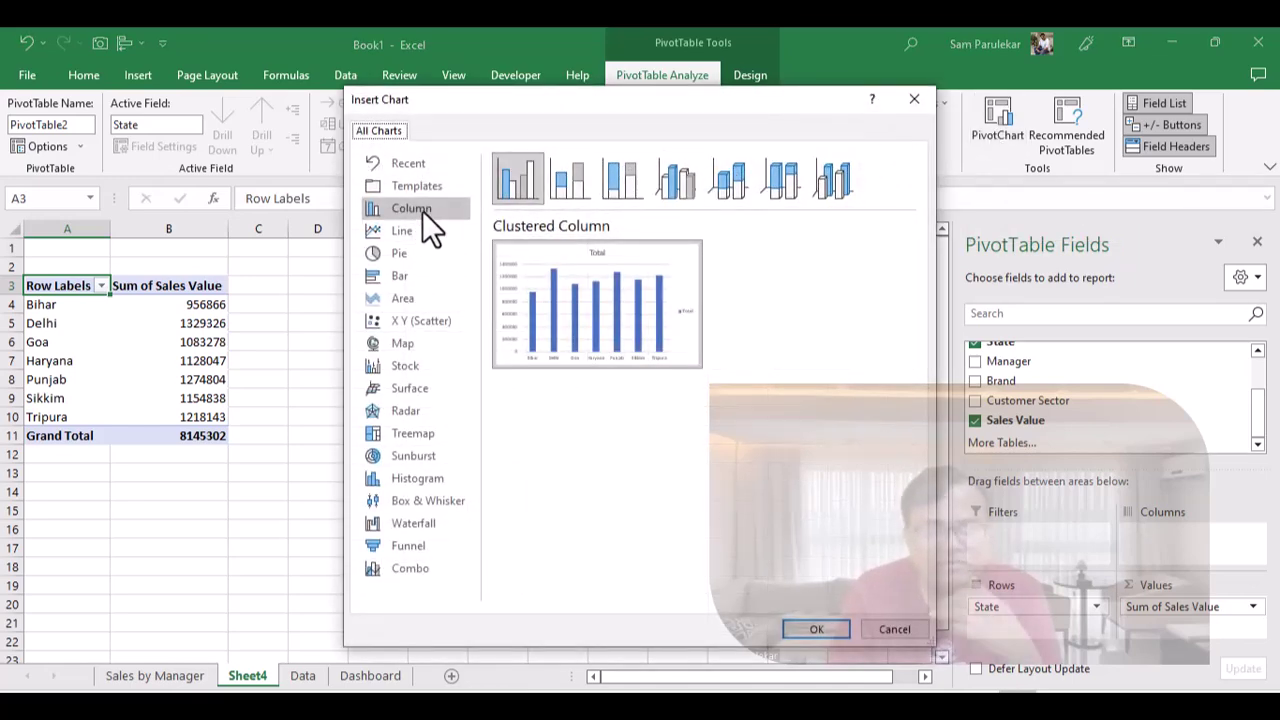
{"action": "left_click", "coordinate": [400, 272]}
{"action": "mouse_move", "coordinate": [625, 315]}
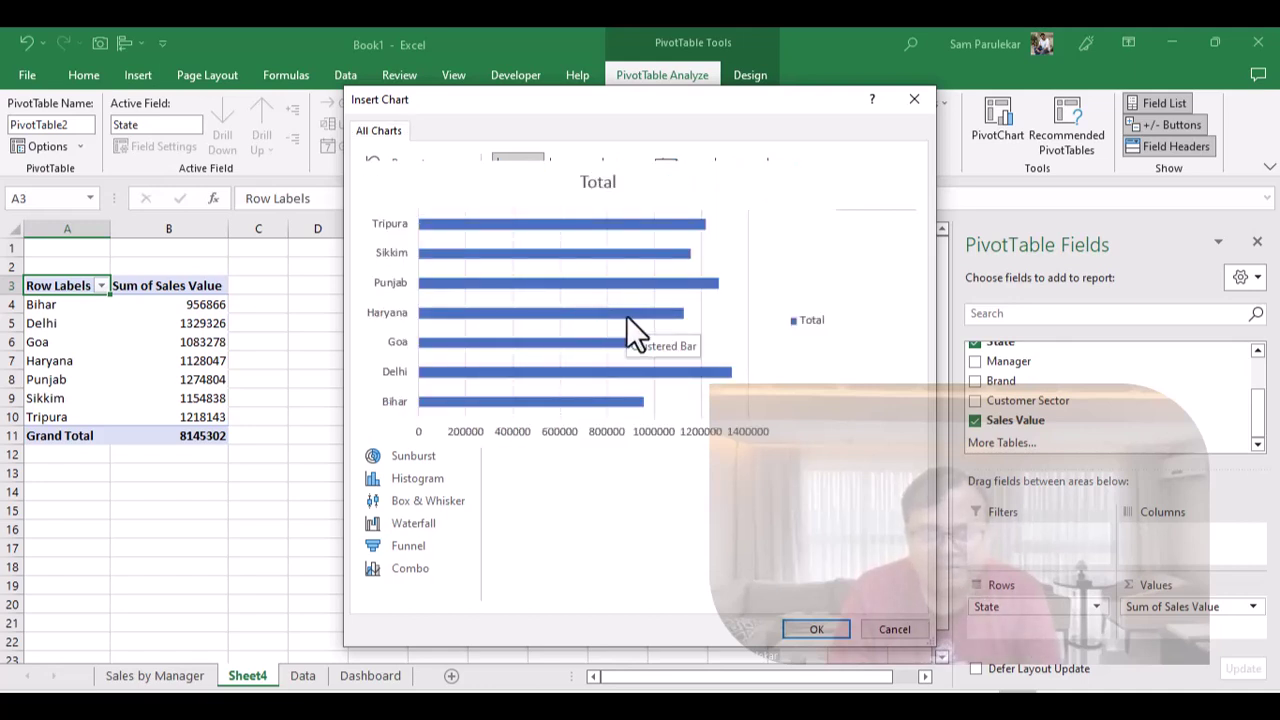
{"action": "left_click", "coordinate": [815, 629]}
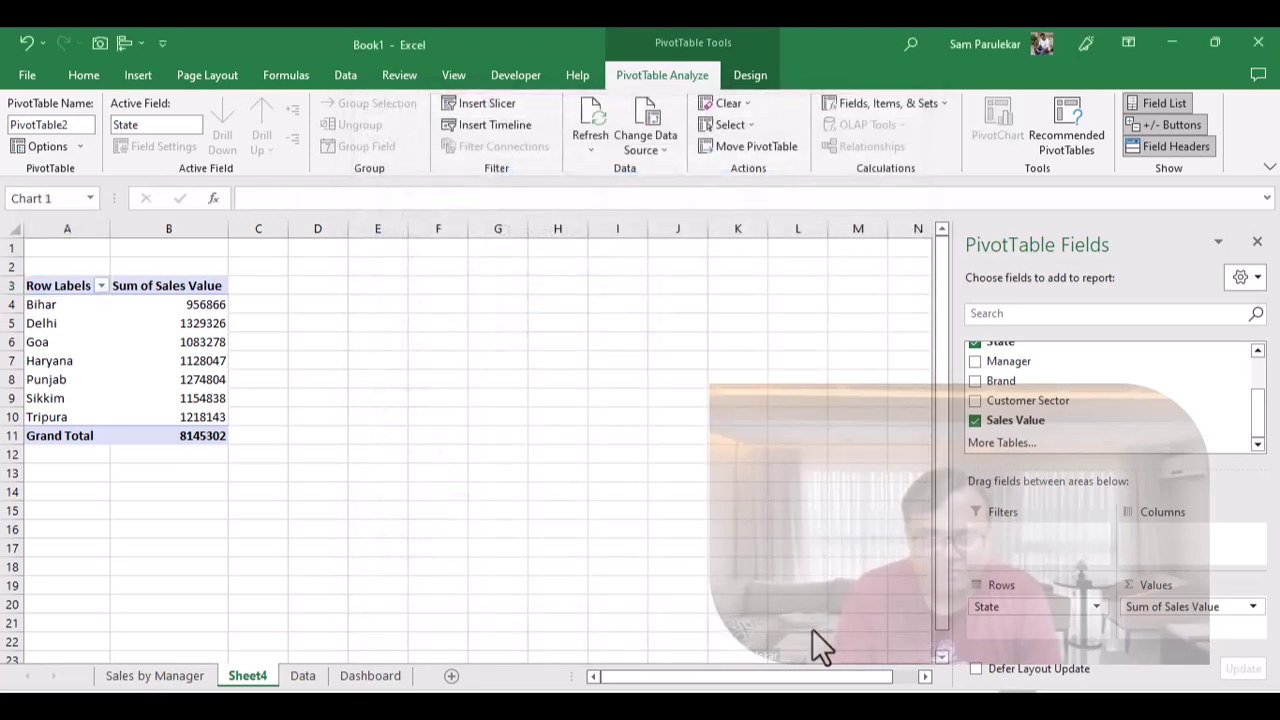
- Delete the legend of the state bar chart and hide all its field buttons
{"action": "left_click", "coordinate": [672, 484]}
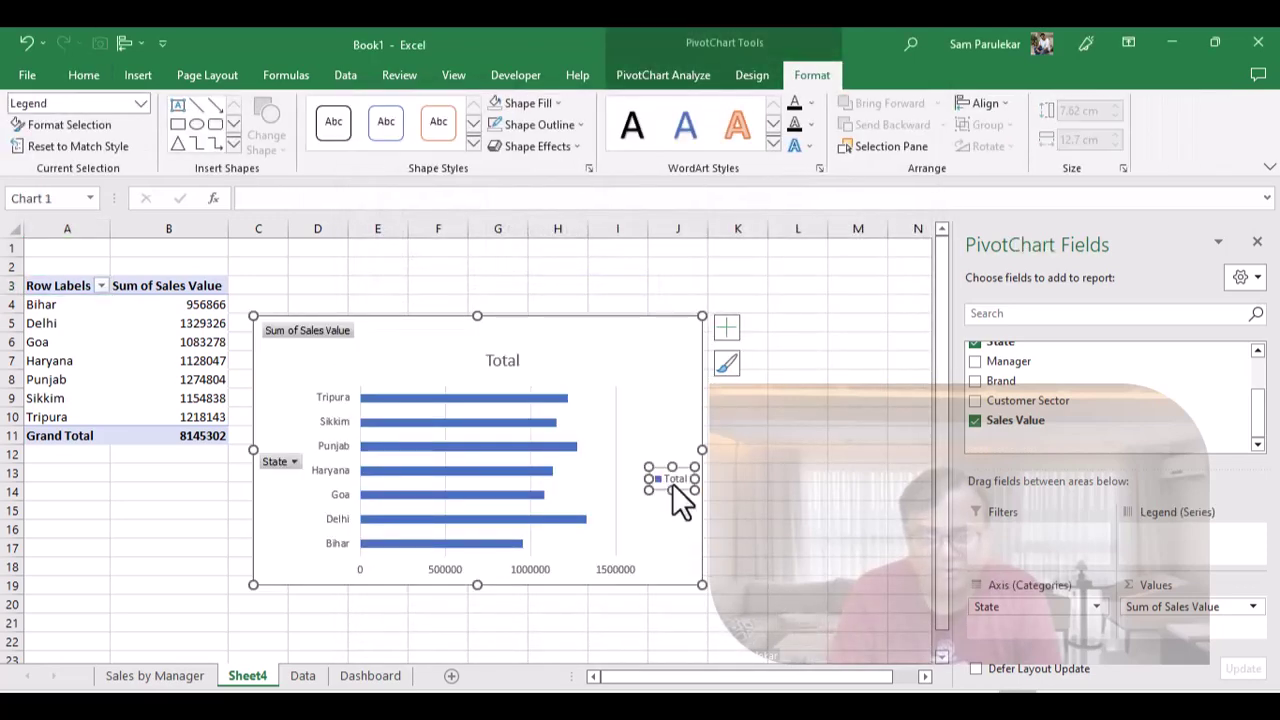
{"action": "left_click", "coordinate": [677, 457]}
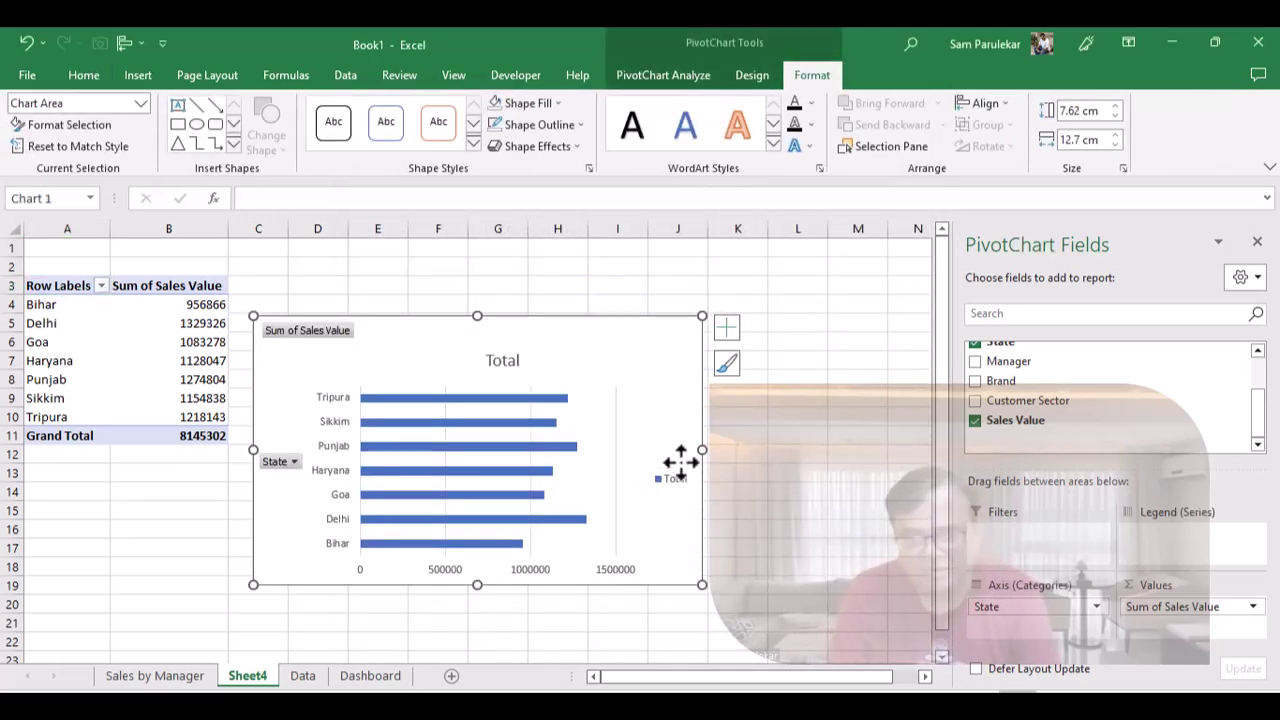
{"action": "left_click", "coordinate": [672, 474]}
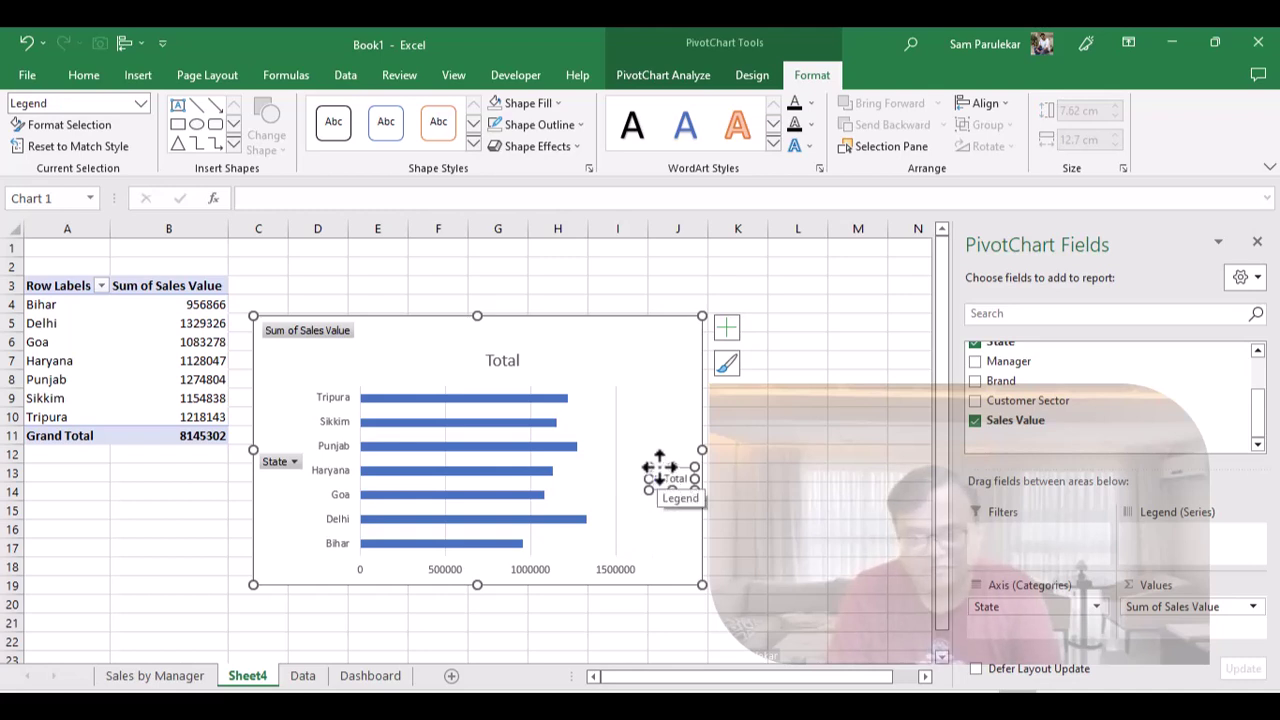
{"action": "key", "text": "Delete"}
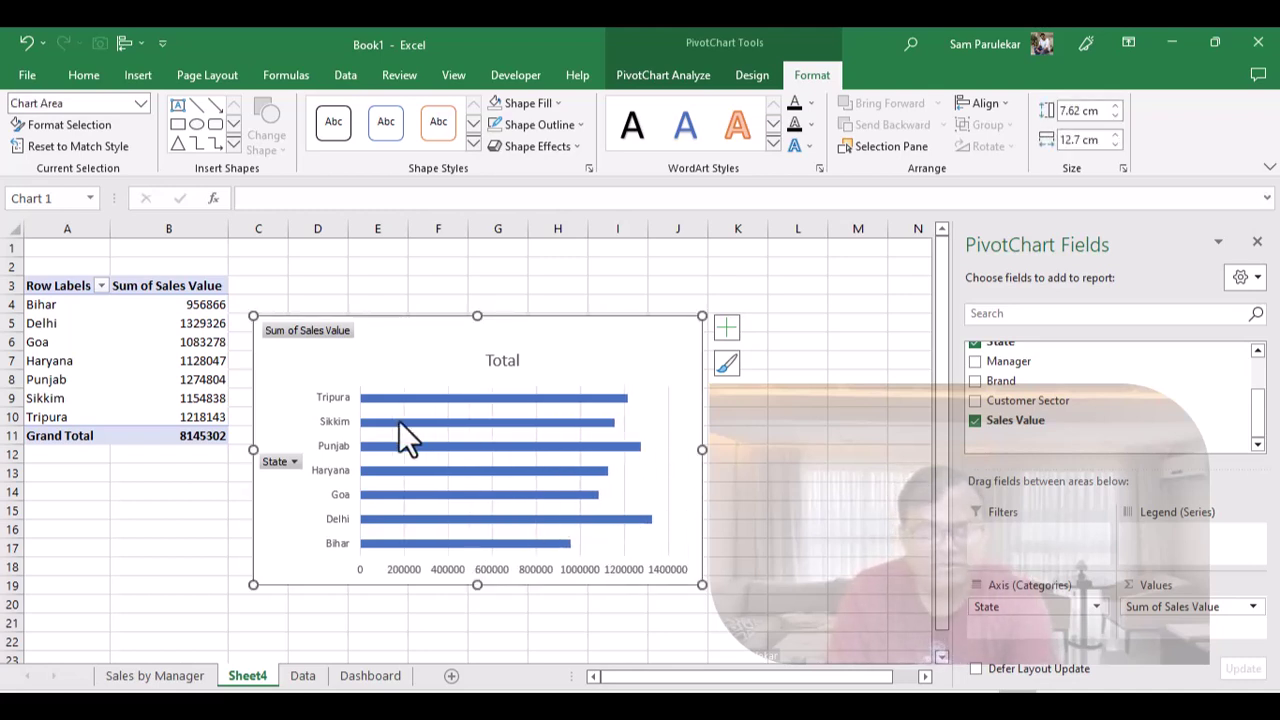
{"action": "right_click", "coordinate": [272, 462]}
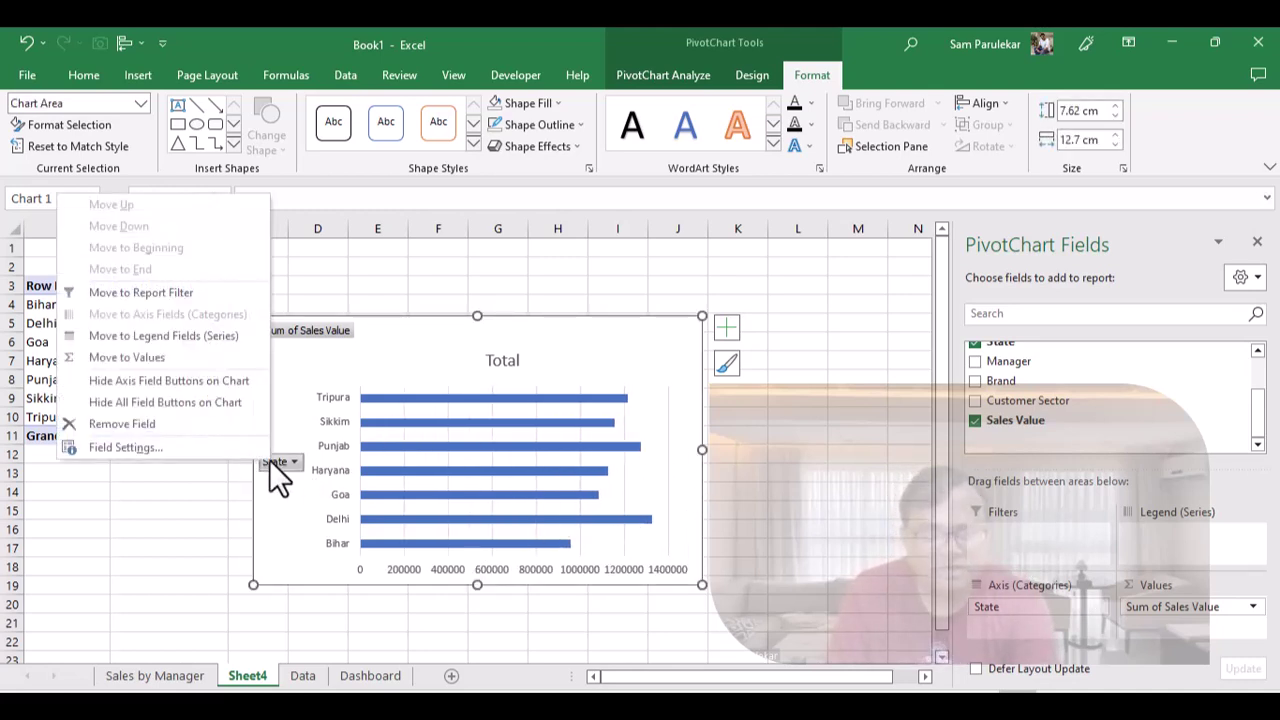
{"action": "left_click", "coordinate": [210, 408]}
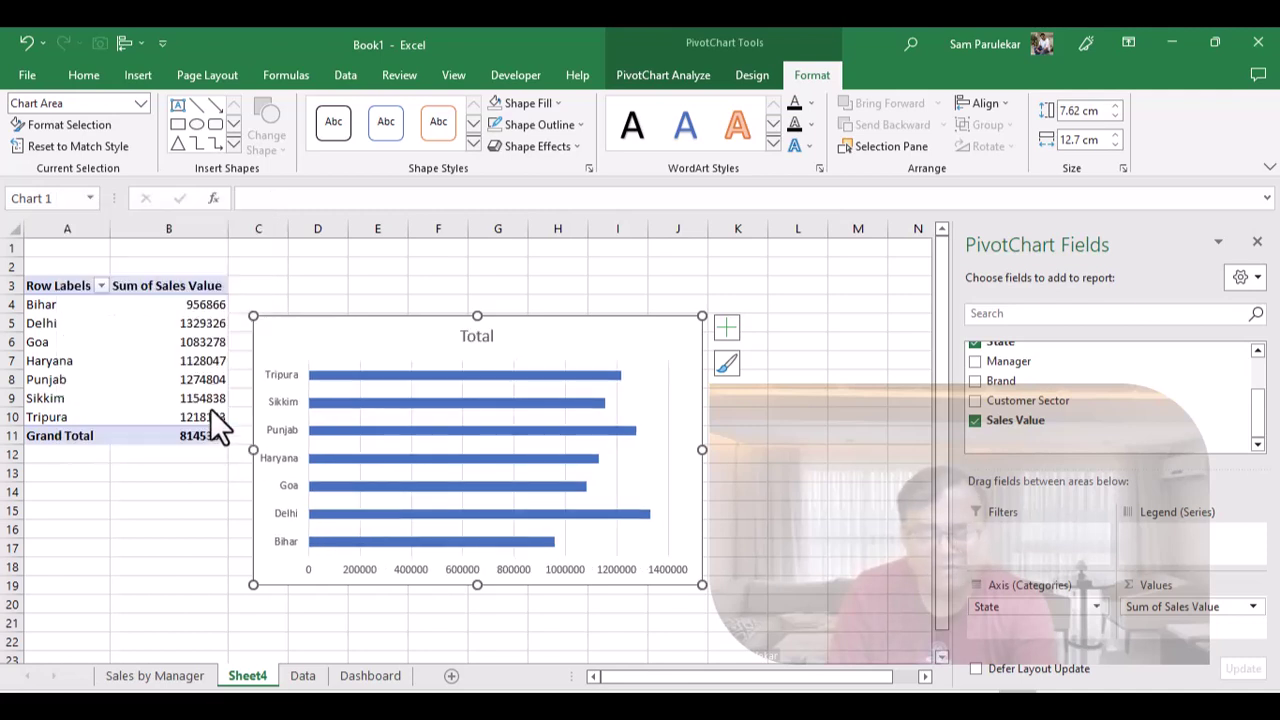
- Delete the state bar chart's title and set its chart area to No Fill and No Outline
{"action": "left_click", "coordinate": [486, 336]}
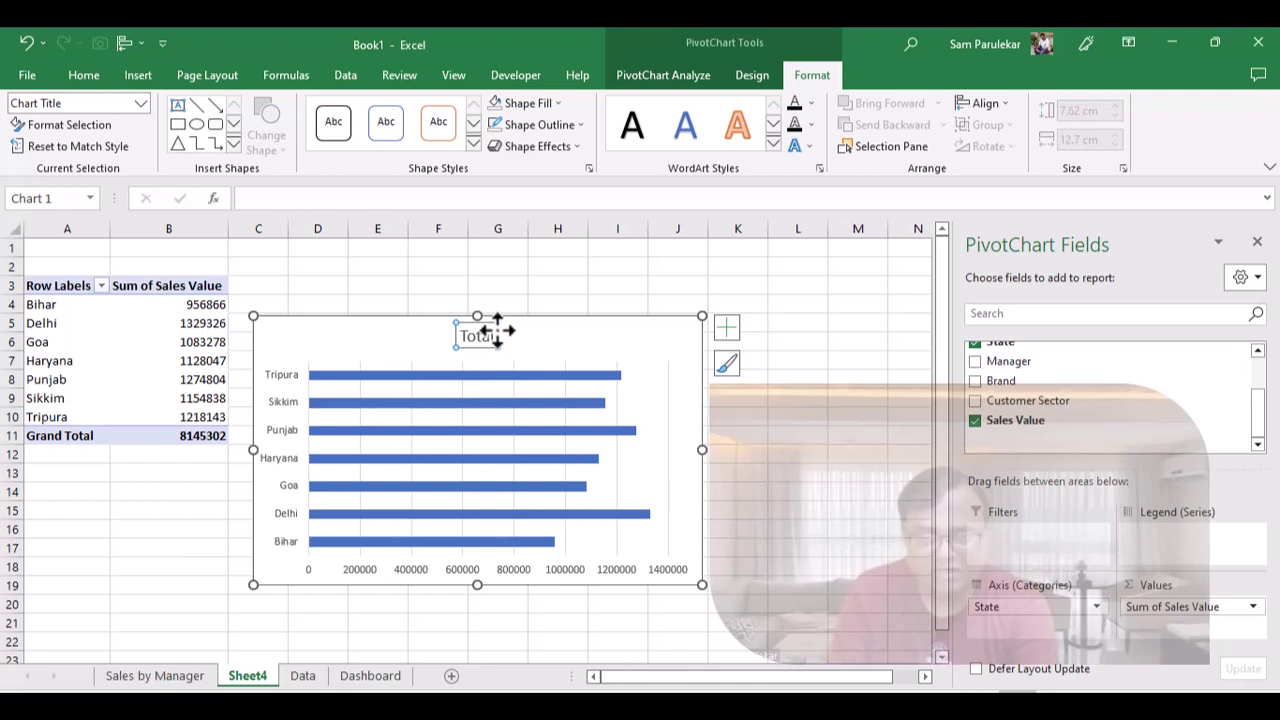
{"action": "key", "text": "Delete"}
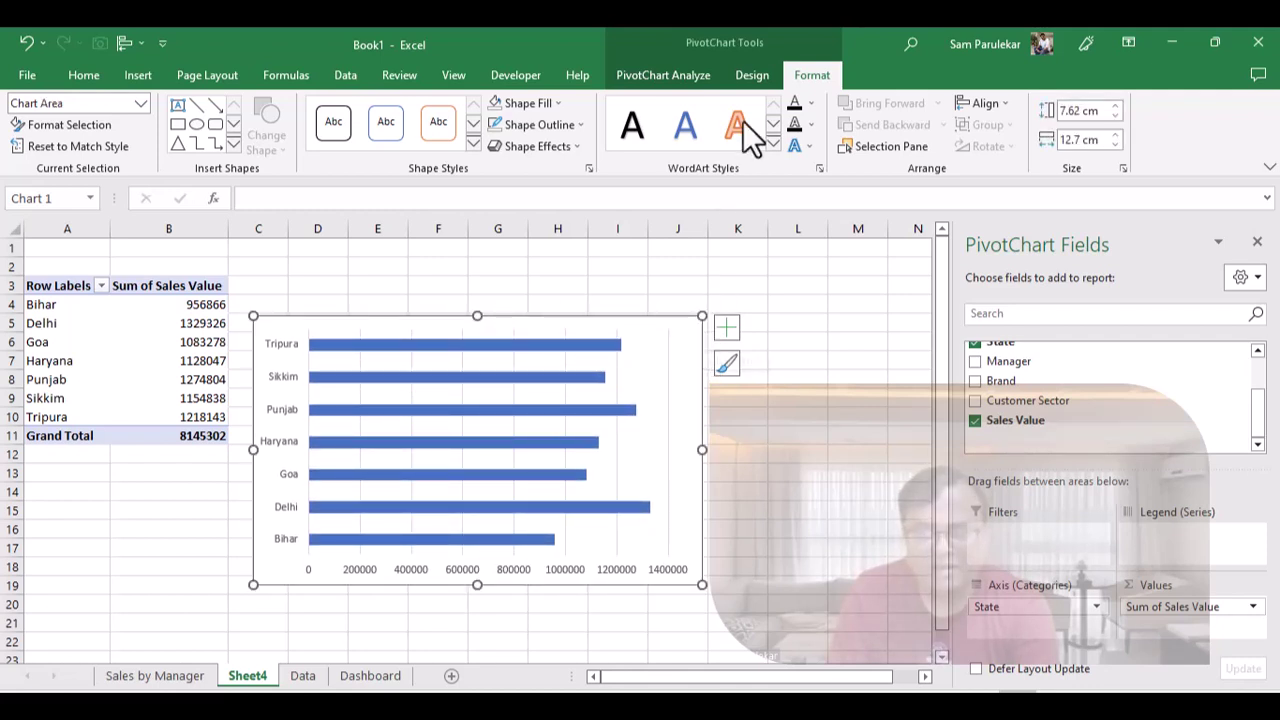
{"action": "left_click", "coordinate": [557, 105]}
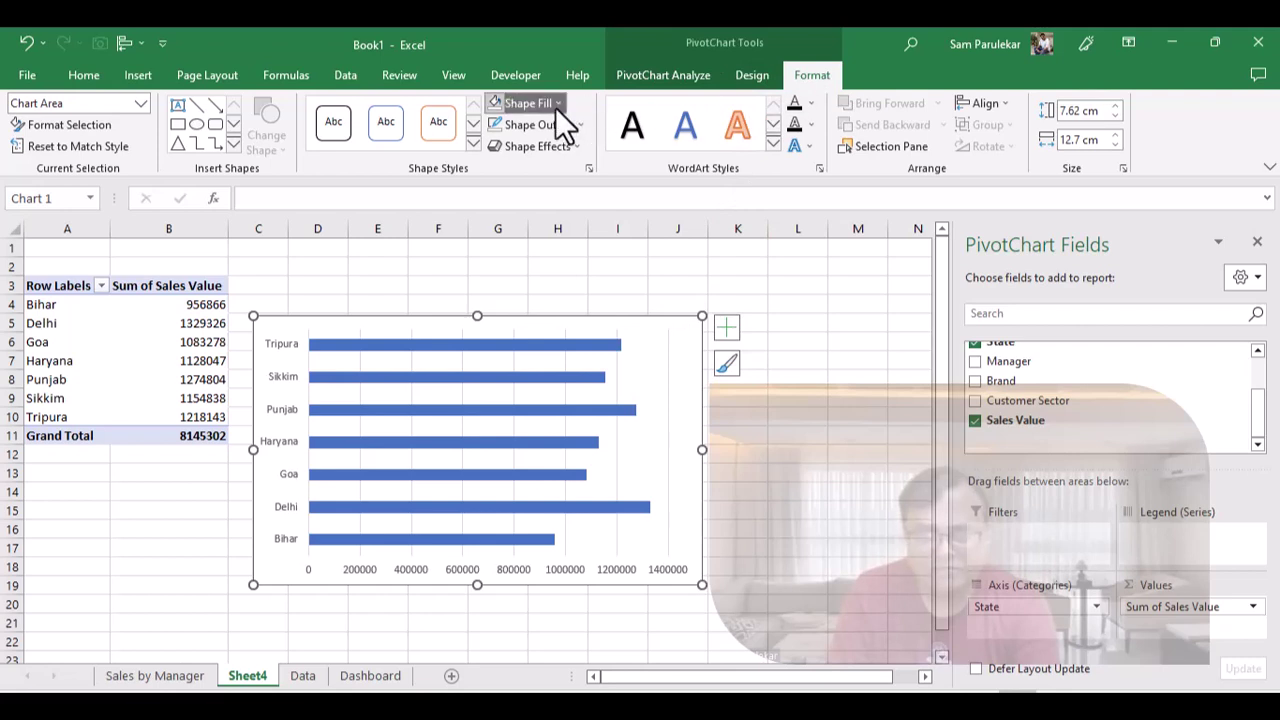
{"action": "left_click", "coordinate": [542, 292]}
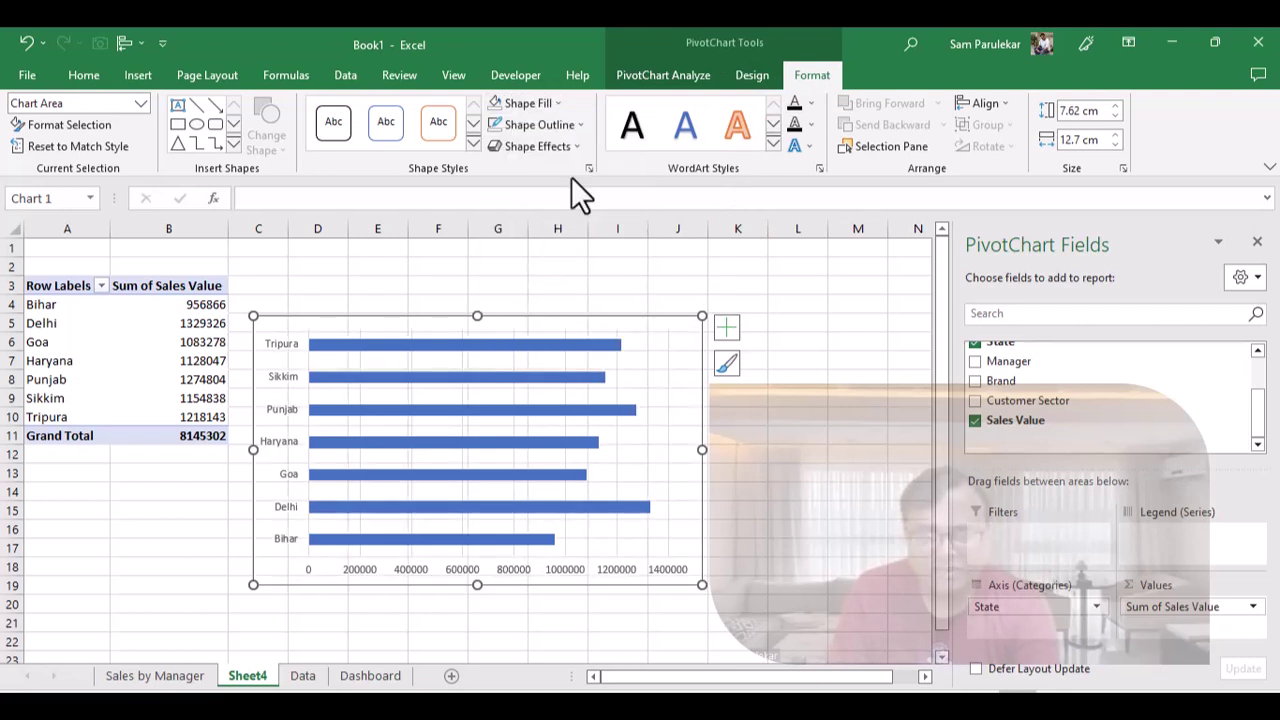
{"action": "left_click", "coordinate": [580, 126]}
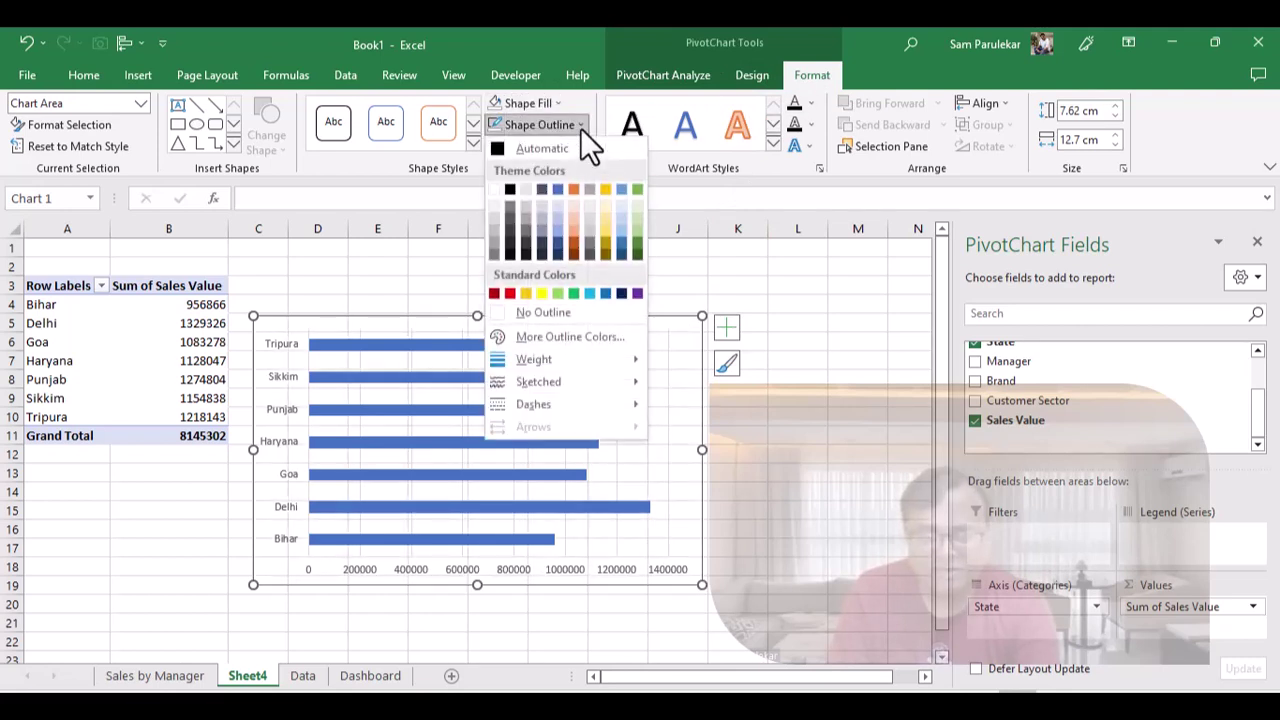
{"action": "left_click", "coordinate": [561, 313]}
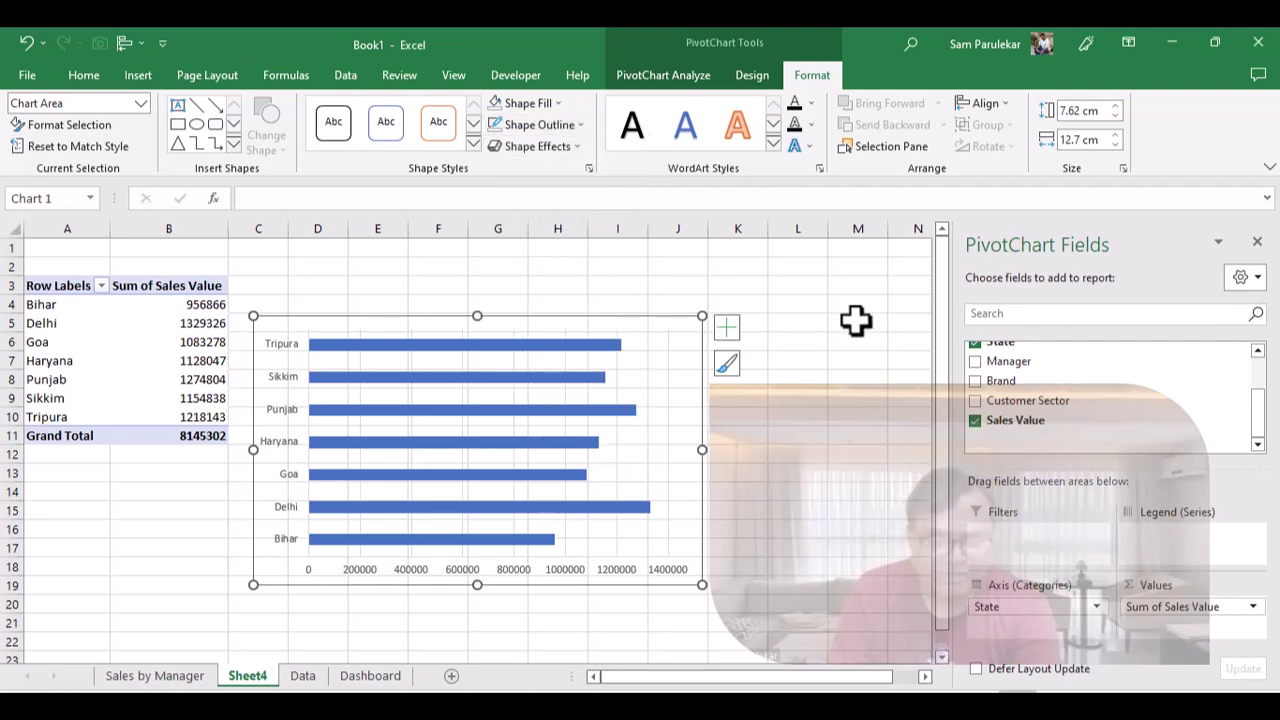
- Apply the last chart style in the gallery, with thicker shadowed bars and a bold title, to the state bar chart
{"action": "left_click", "coordinate": [752, 74]}
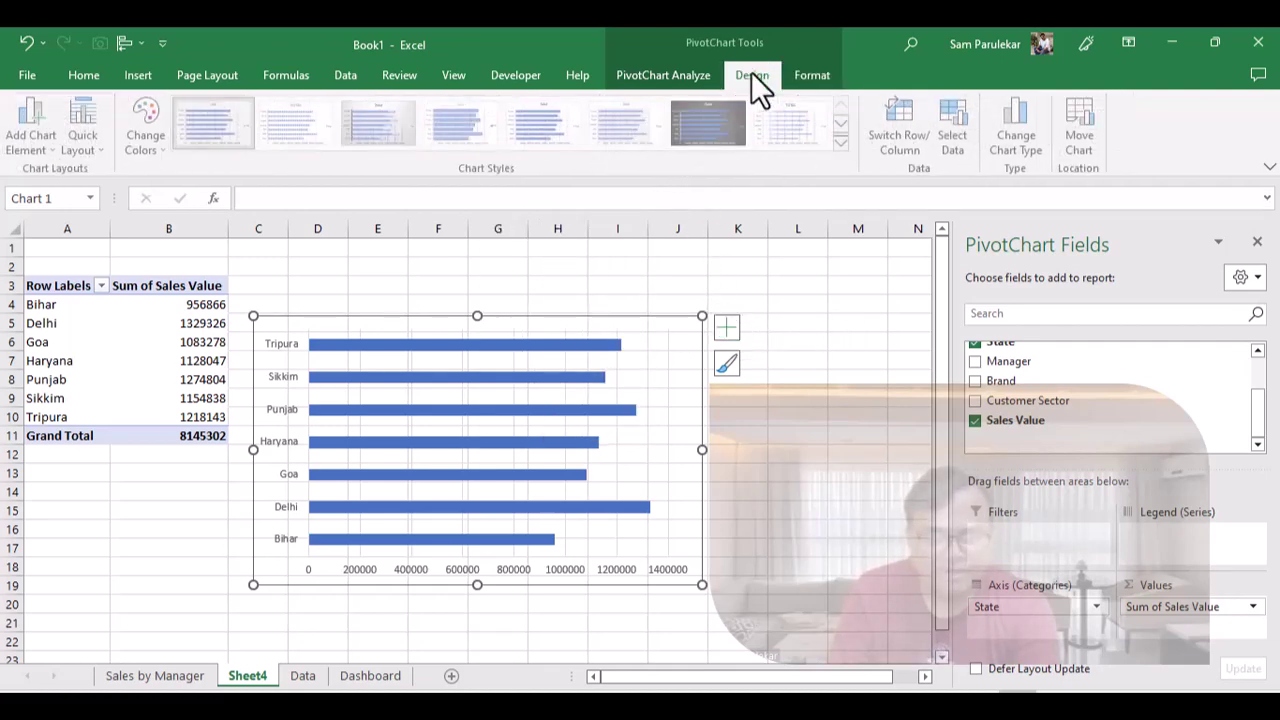
{"action": "left_click", "coordinate": [845, 145]}
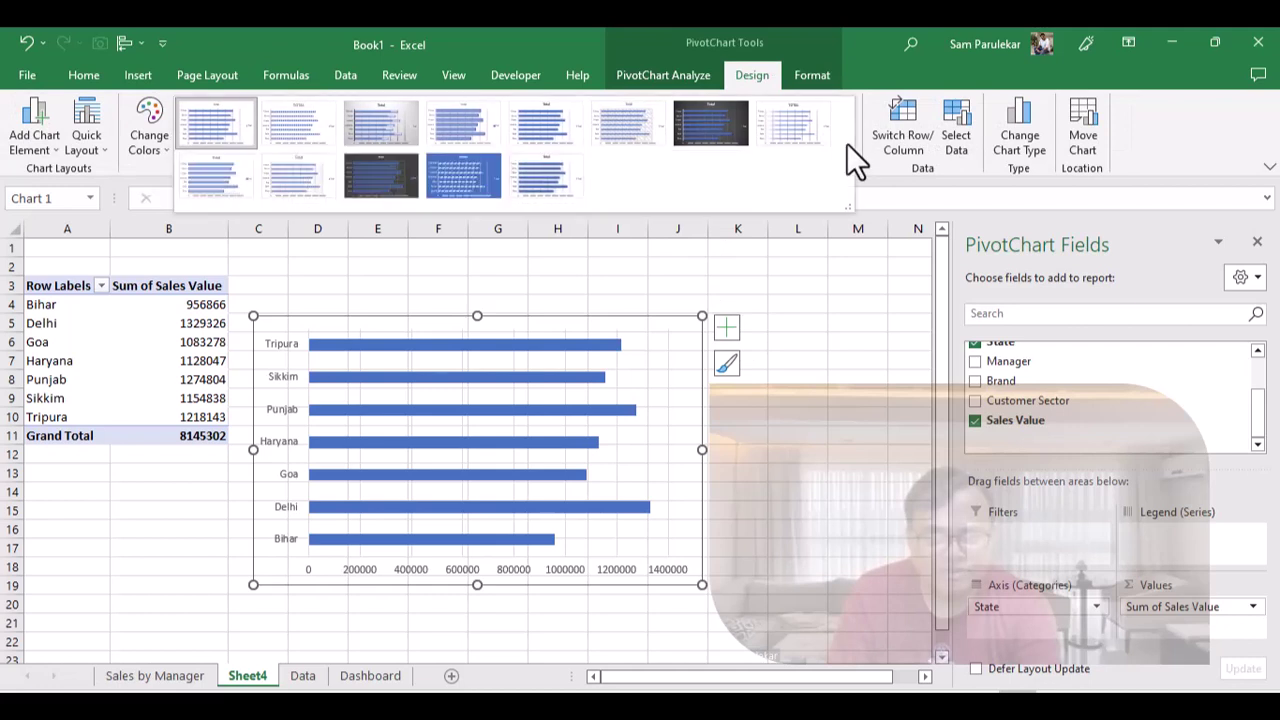
{"action": "left_click", "coordinate": [547, 183]}
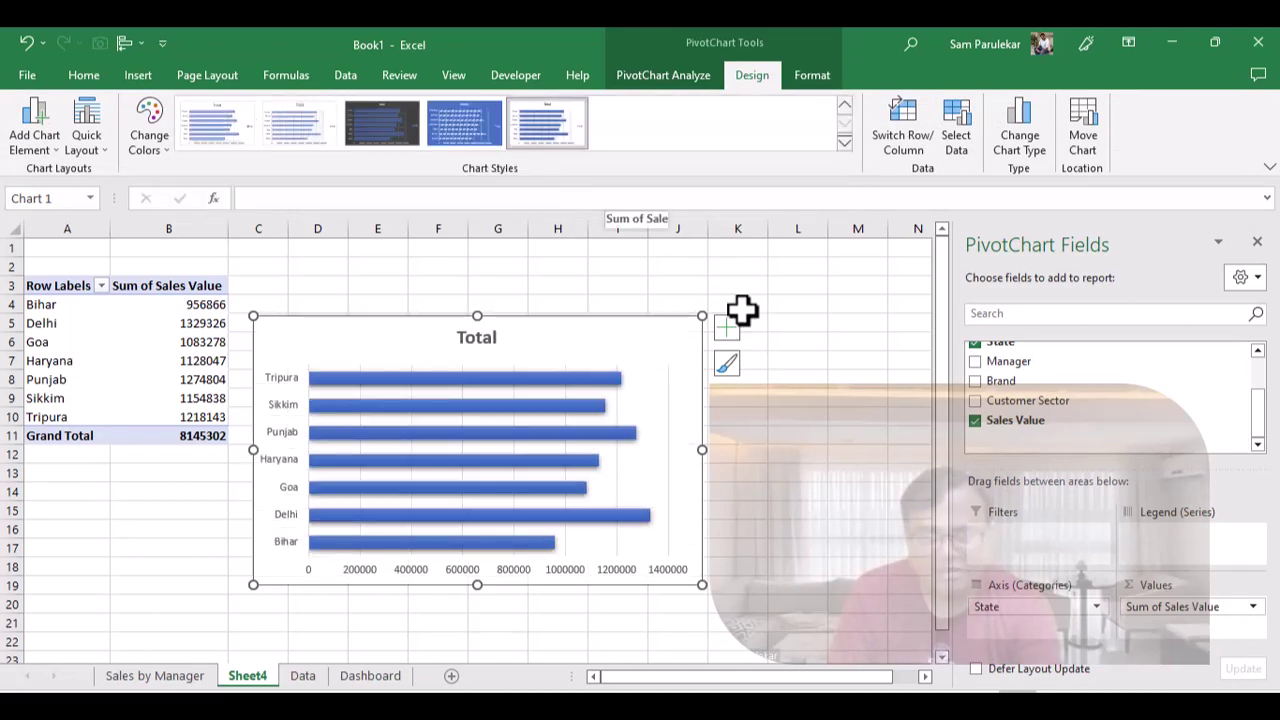
{"action": "left_click", "coordinate": [832, 393]}
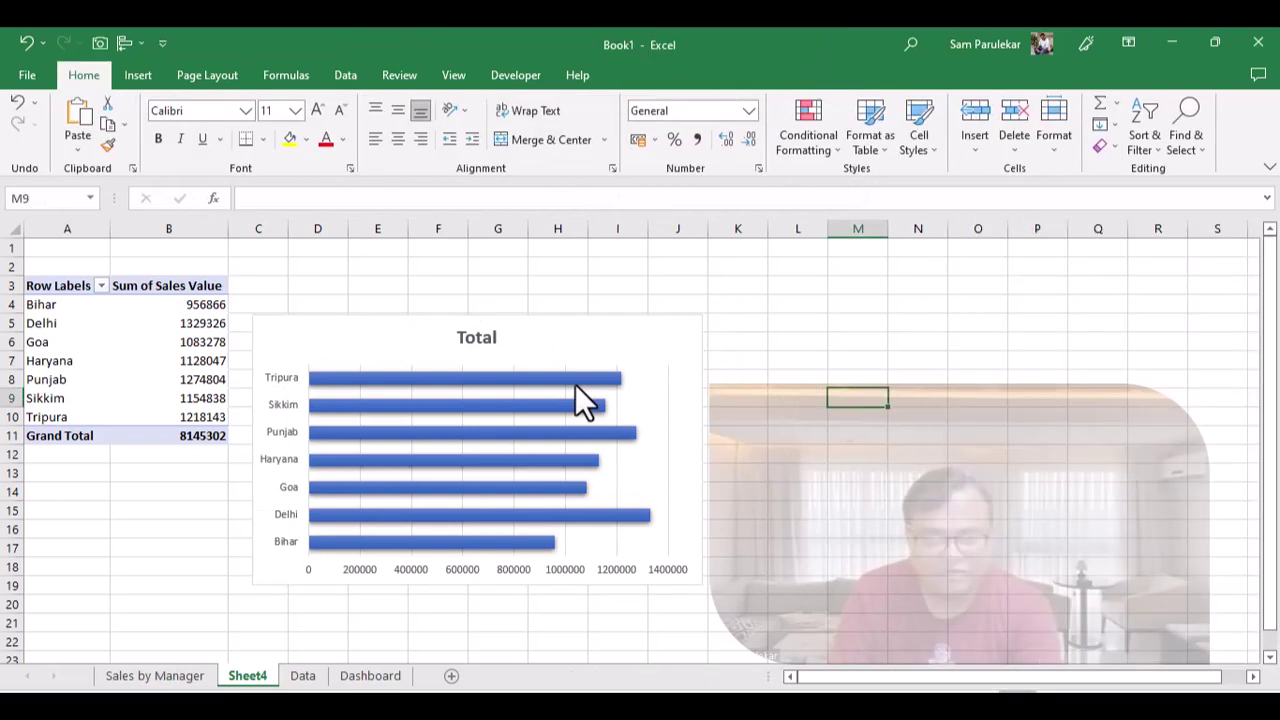
- Fill the sales bars of the state bar chart with the orange theme colour
{"action": "left_click", "coordinate": [578, 380]}
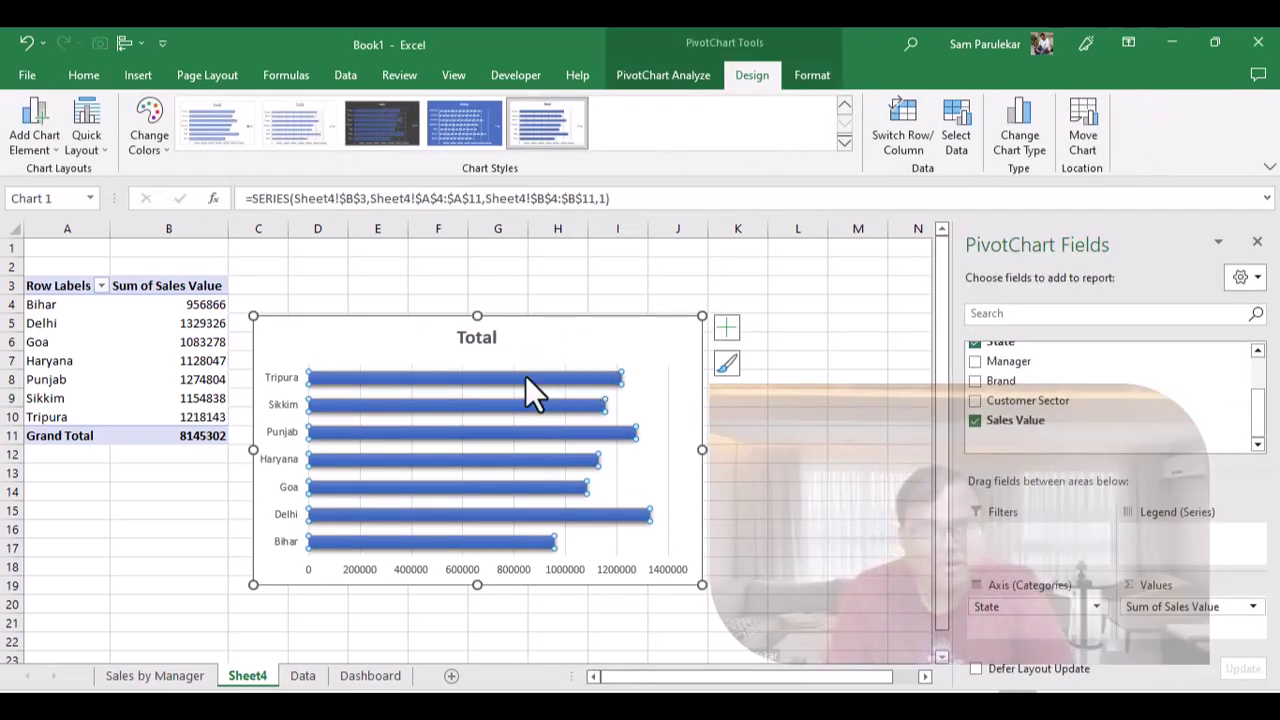
{"action": "left_click", "coordinate": [806, 77]}
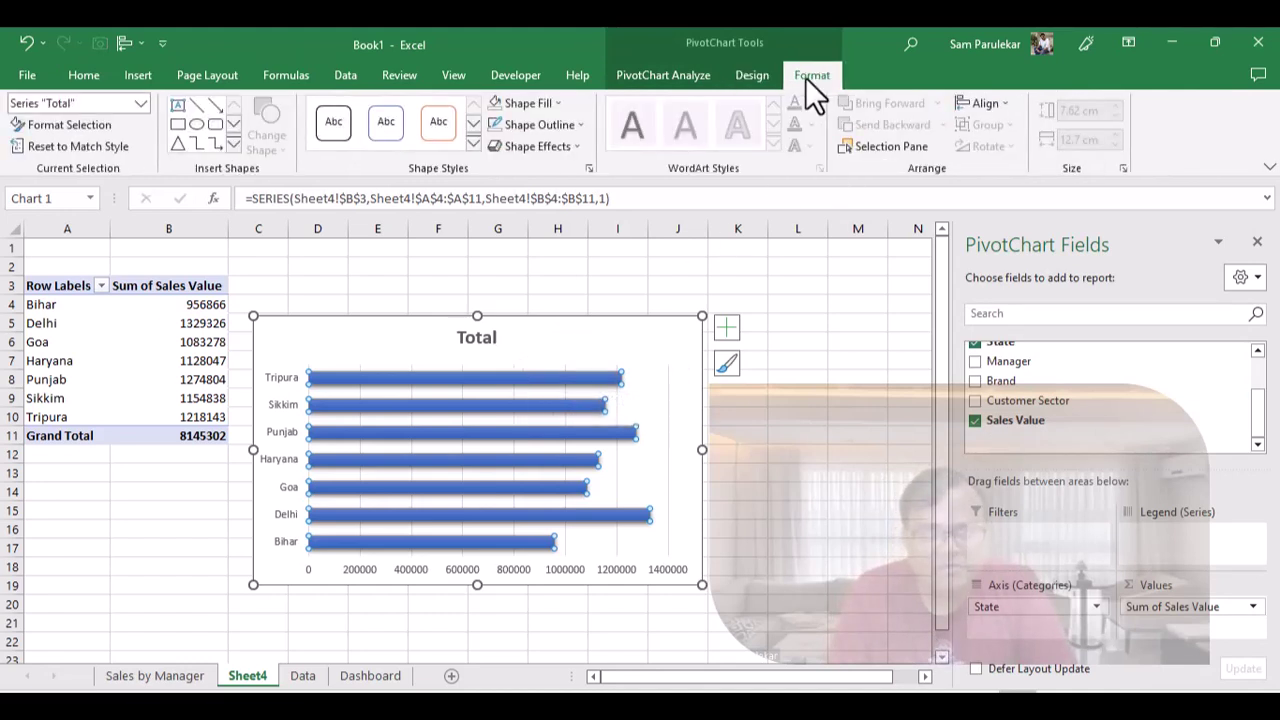
{"action": "left_click", "coordinate": [557, 106]}
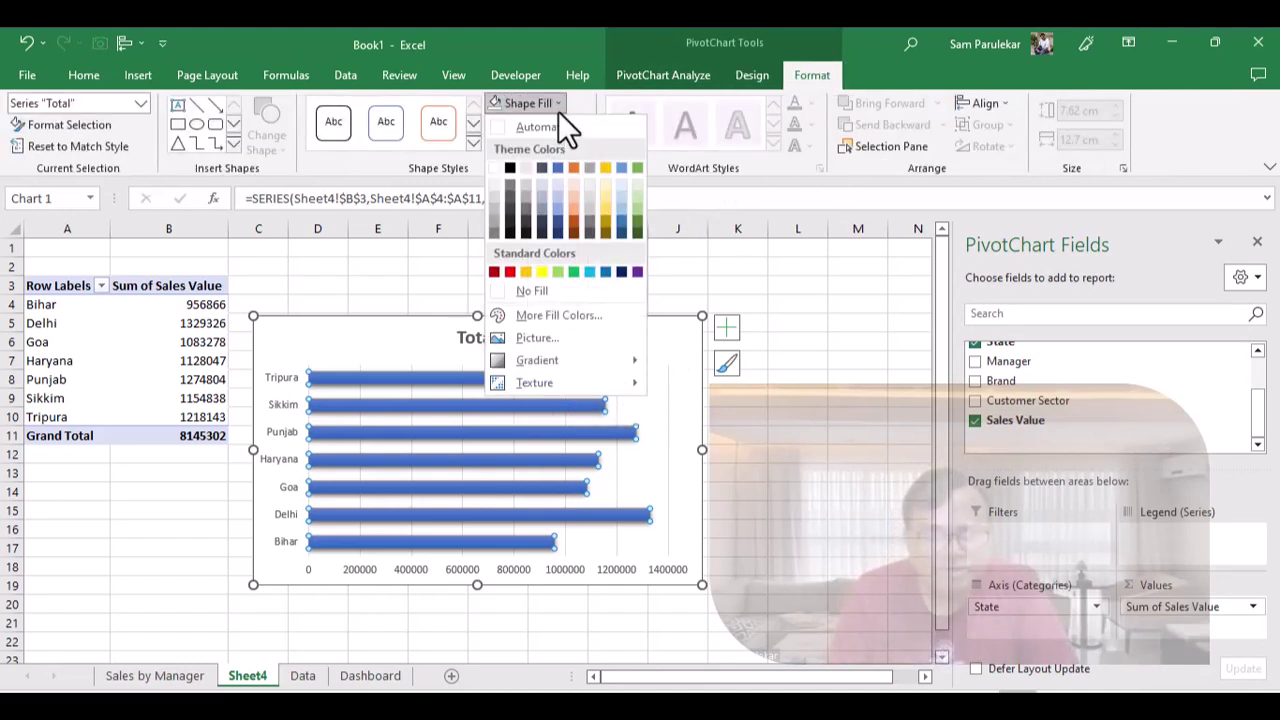
{"action": "left_click", "coordinate": [573, 168]}
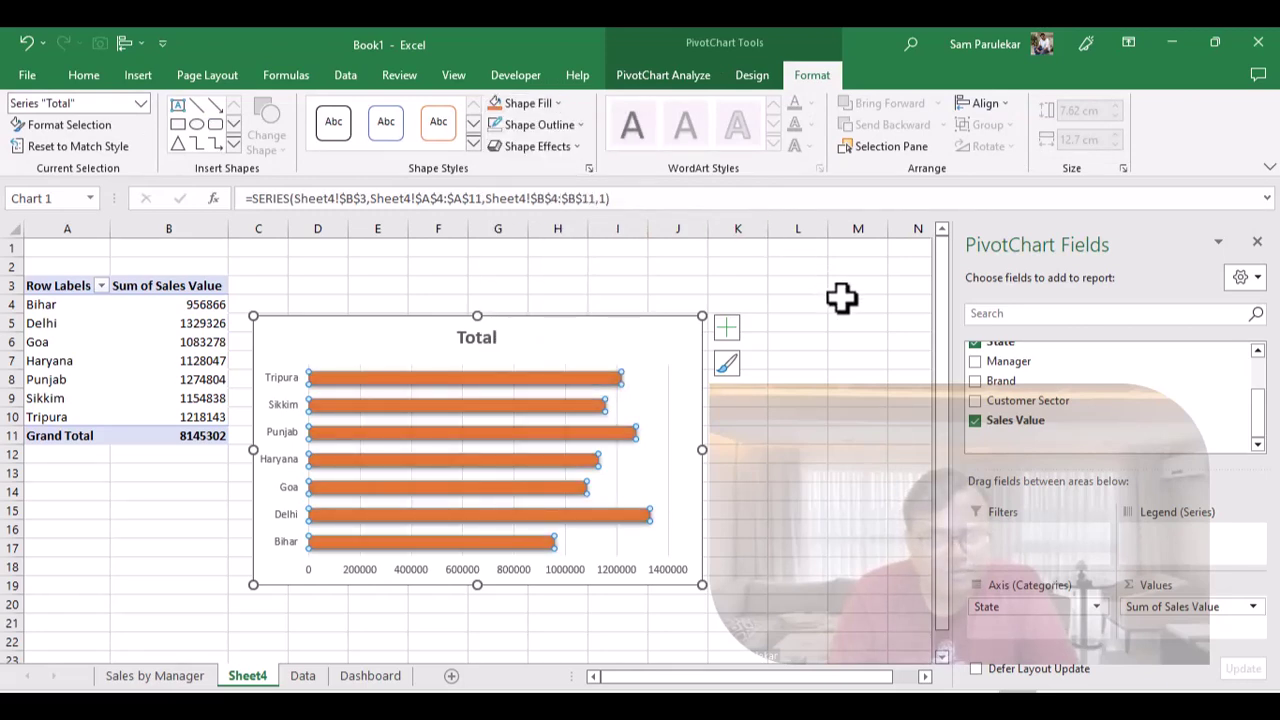
{"action": "left_click", "coordinate": [686, 251]}
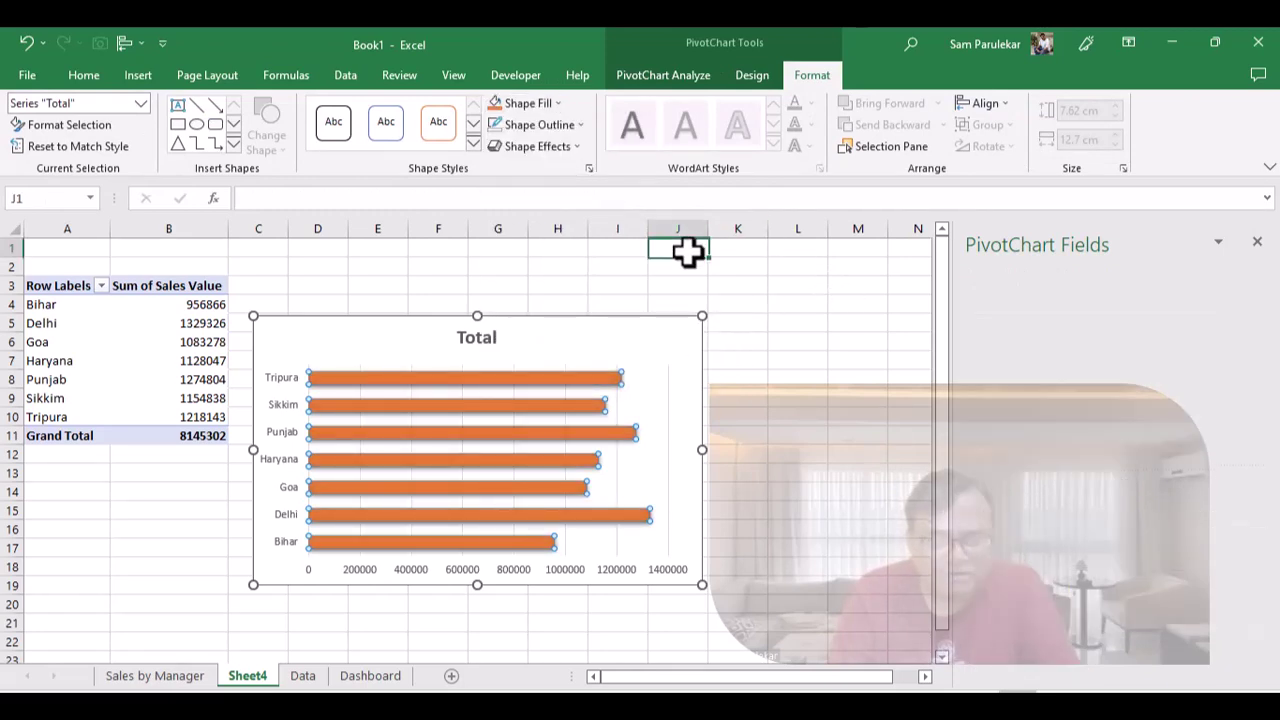
- Delete the chart title and the vertical gridlines of the state bar chart
{"action": "left_click", "coordinate": [497, 337]}
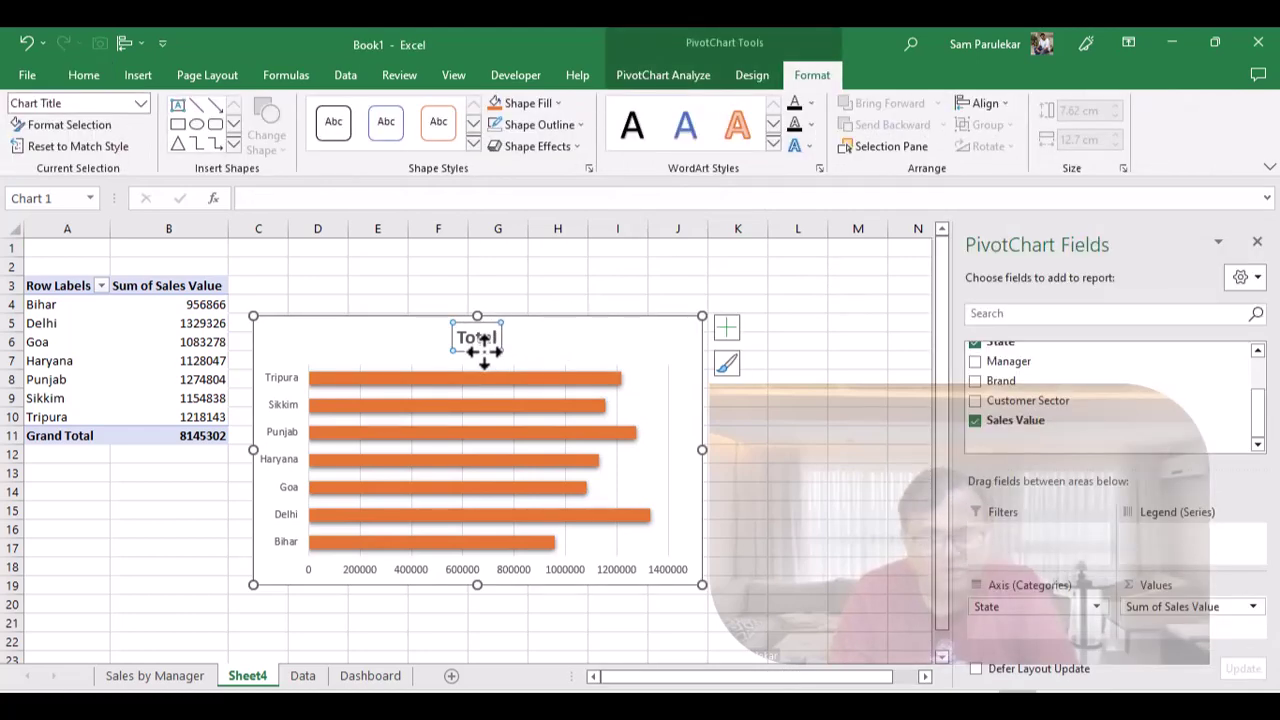
{"action": "key", "text": "Delete"}
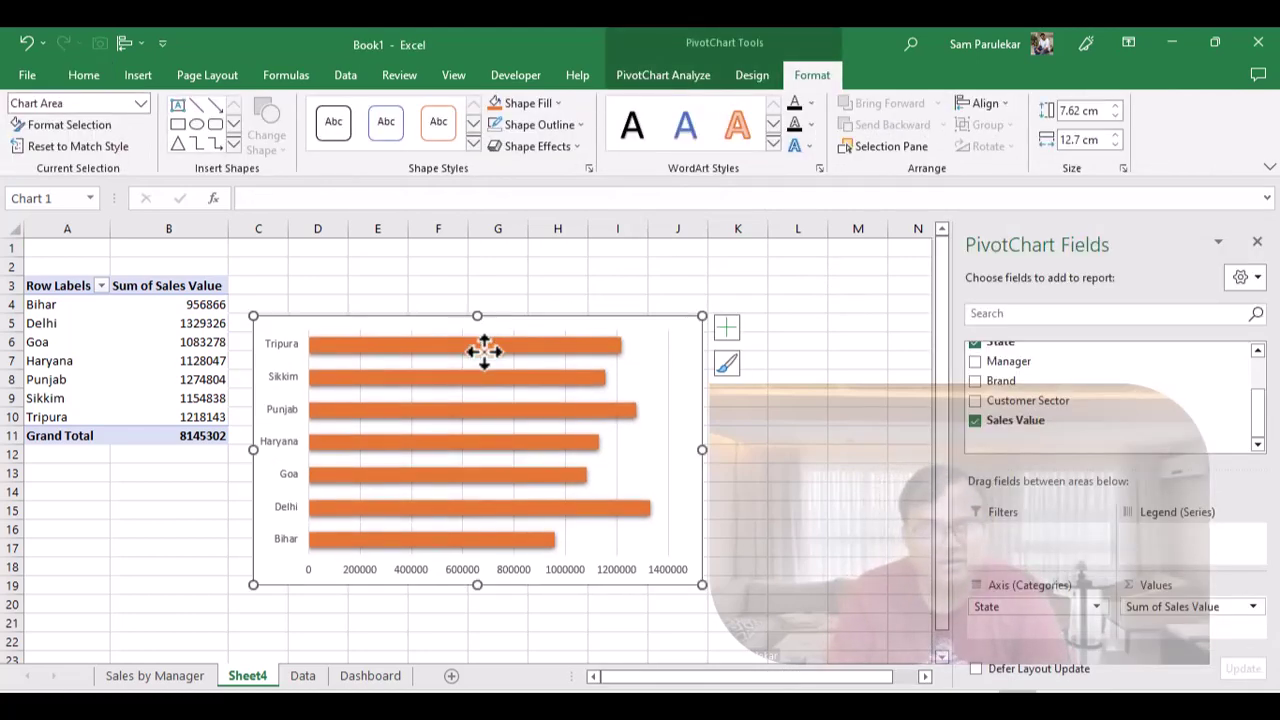
{"action": "left_click", "coordinate": [664, 395]}
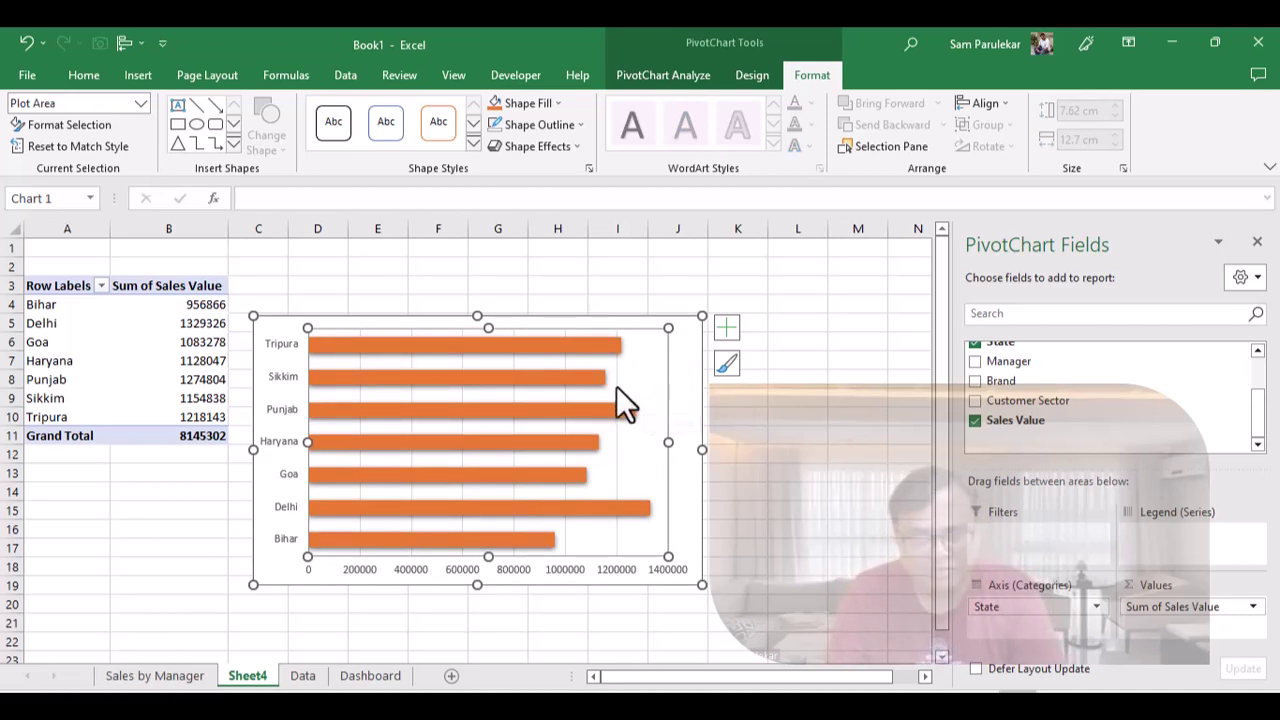
{"action": "left_click", "coordinate": [616, 386]}
{"action": "key", "text": "Delete"}
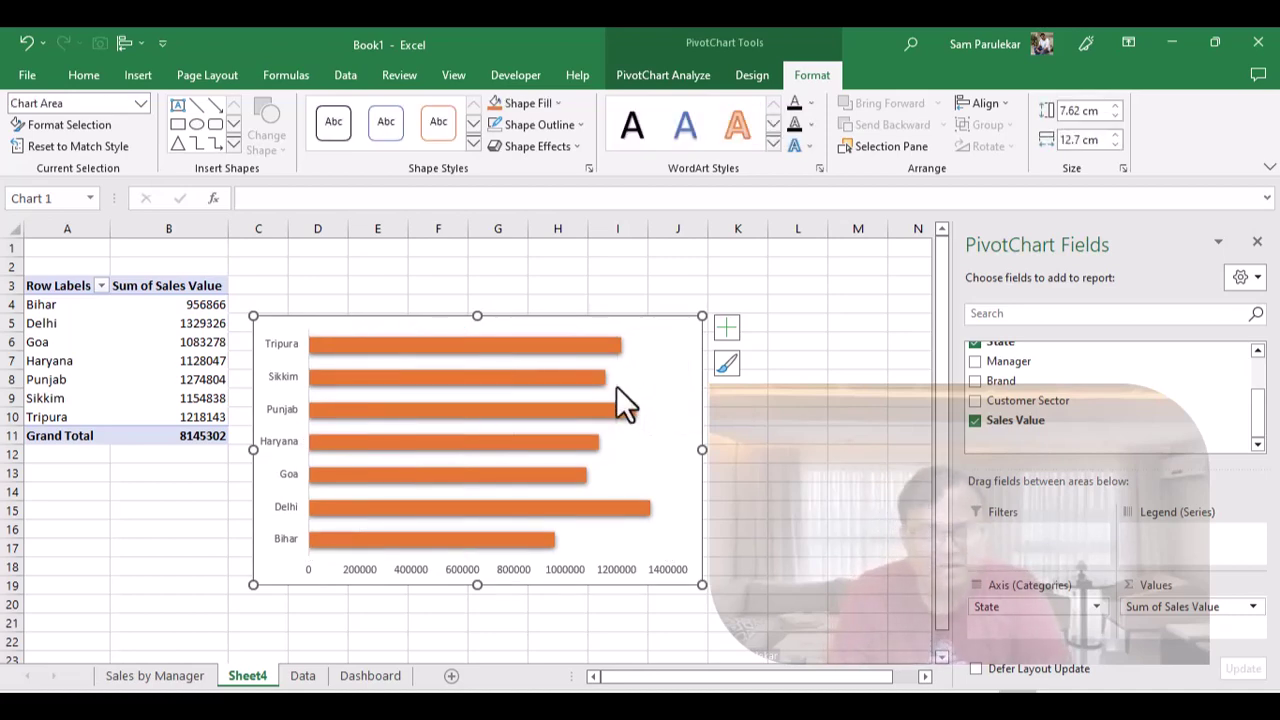
- Set the chart area of the state bar chart to No Fill and No Outline
{"action": "left_click", "coordinate": [840, 433]}
{"action": "left_click", "coordinate": [682, 379]}
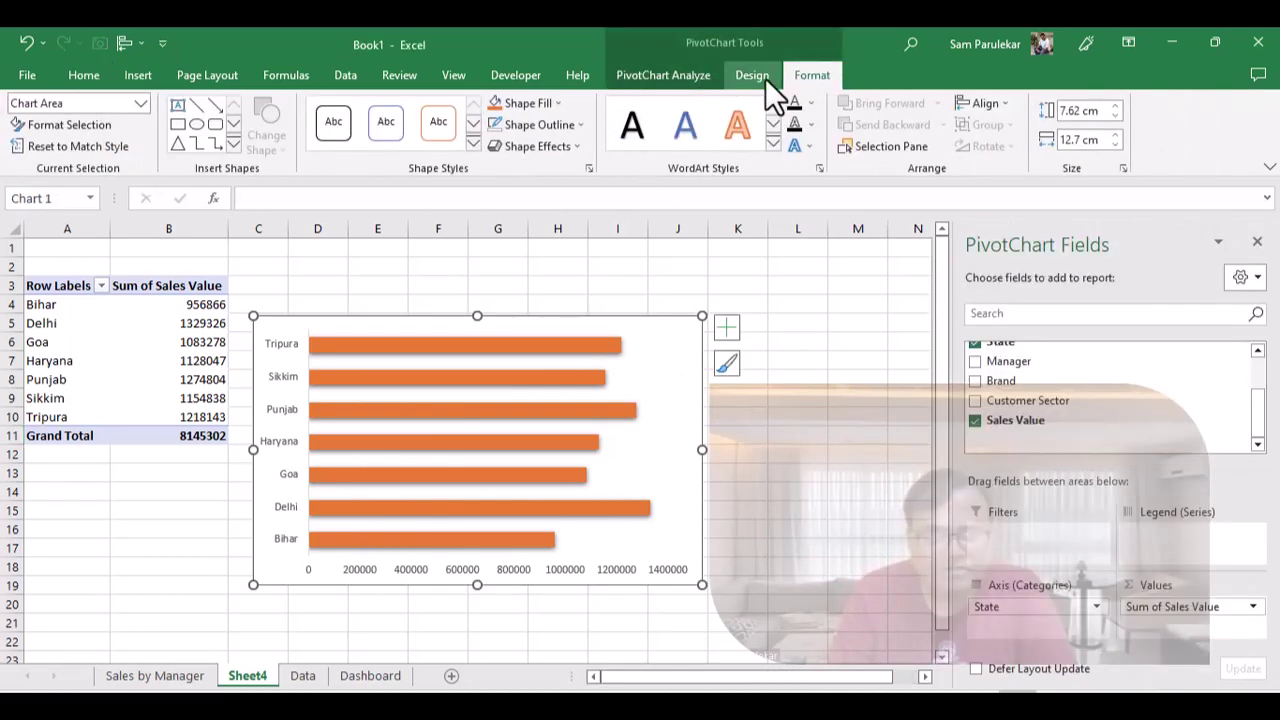
{"action": "left_click", "coordinate": [560, 107]}
{"action": "left_click", "coordinate": [534, 290]}
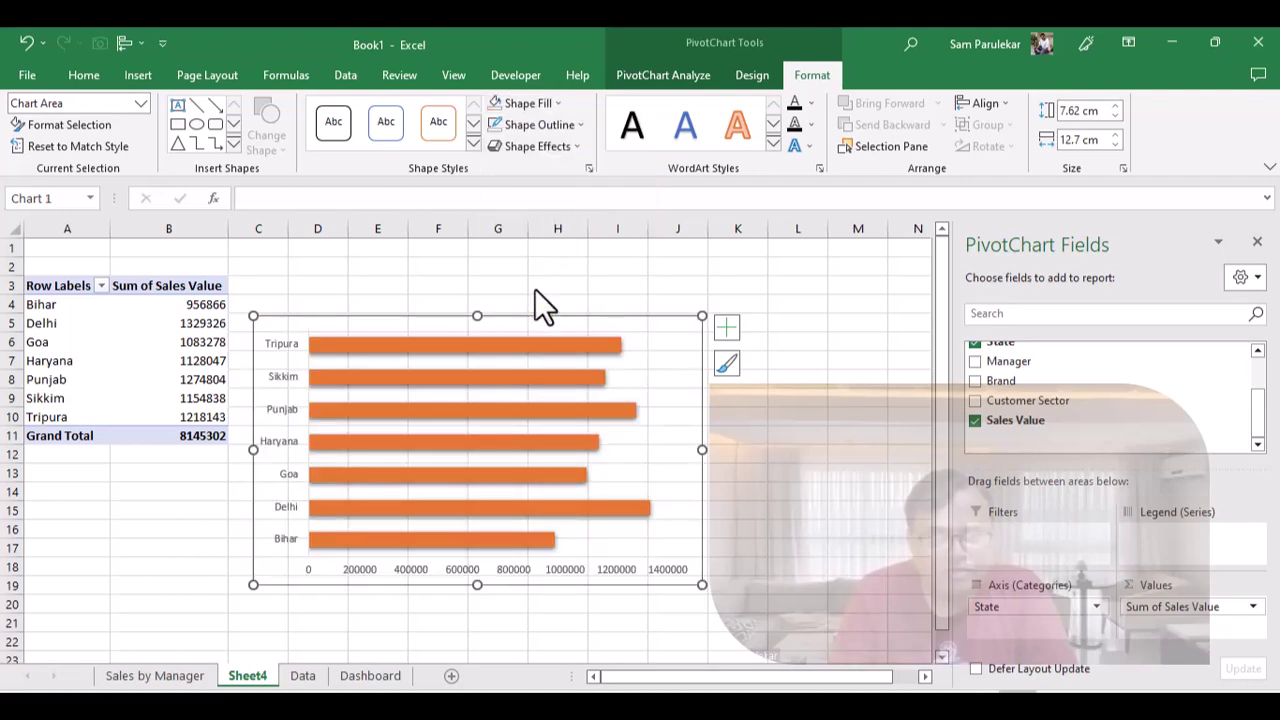
{"action": "left_click", "coordinate": [579, 125]}
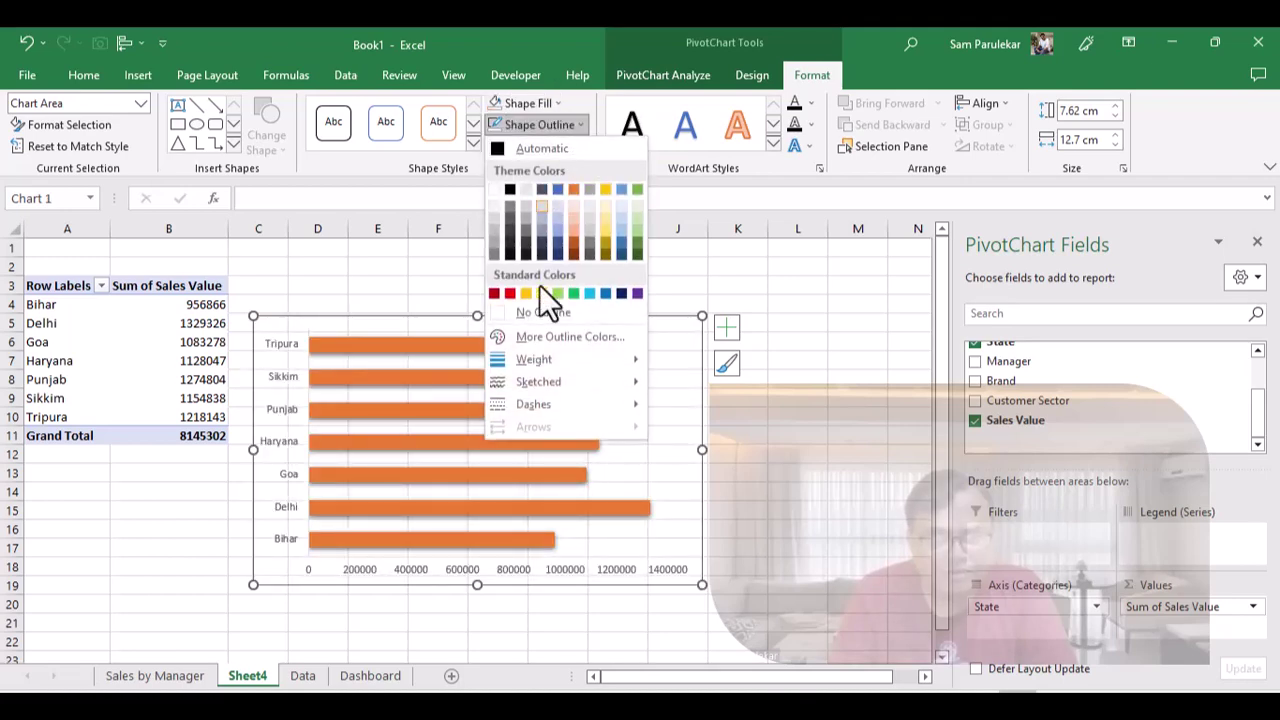
{"action": "left_click", "coordinate": [541, 315]}
{"action": "left_click", "coordinate": [835, 418]}
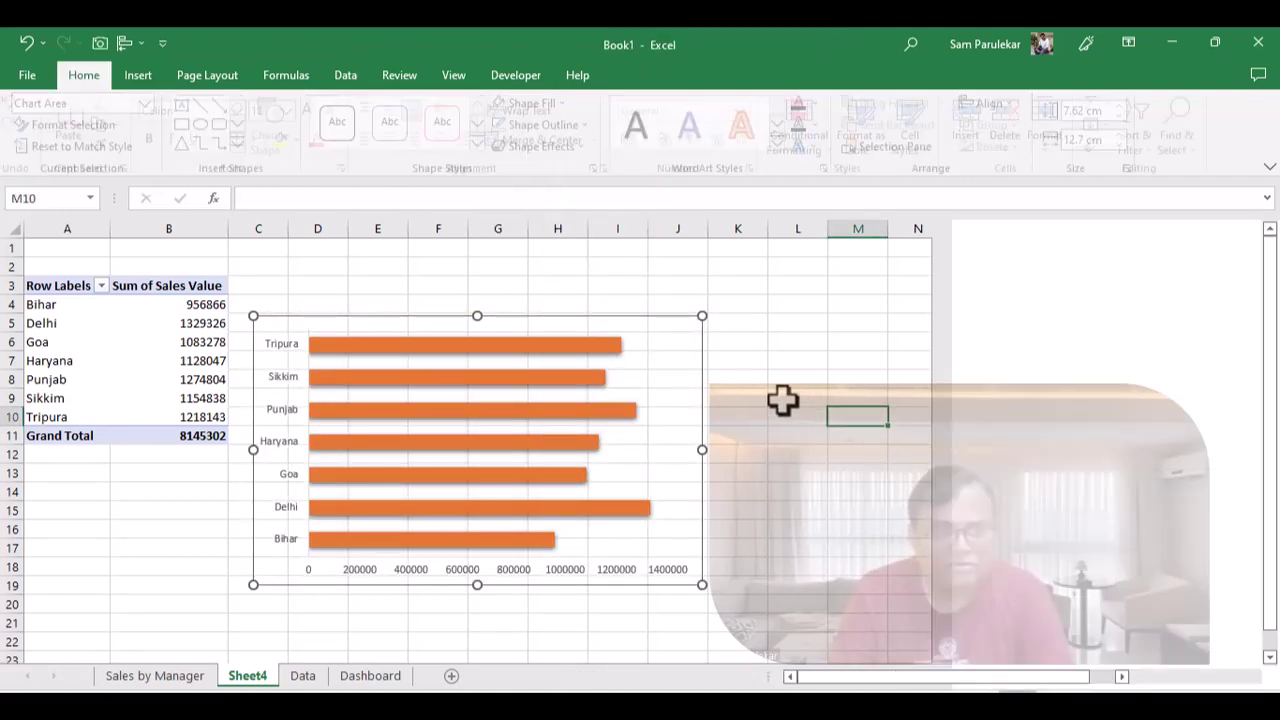
- Rename the sheet with the state PivotTable as Sales by States
{"action": "left_click", "coordinate": [581, 362]}
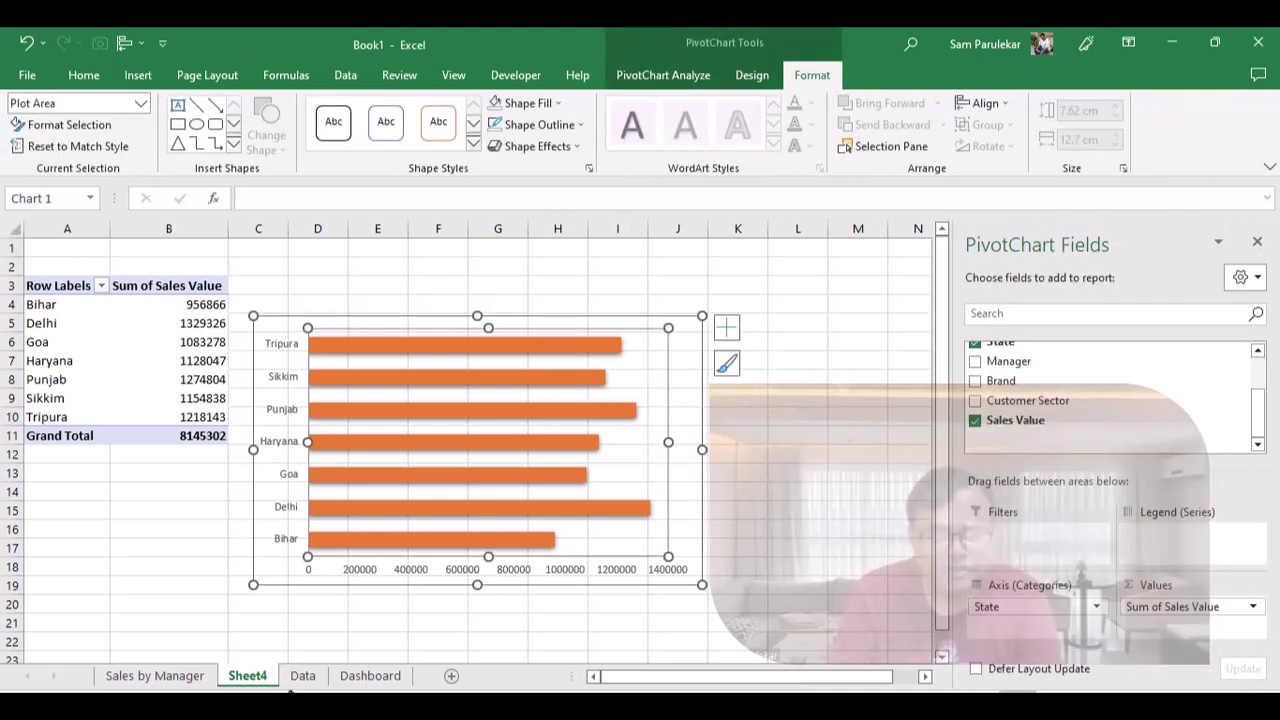
{"action": "left_click", "coordinate": [252, 677]}
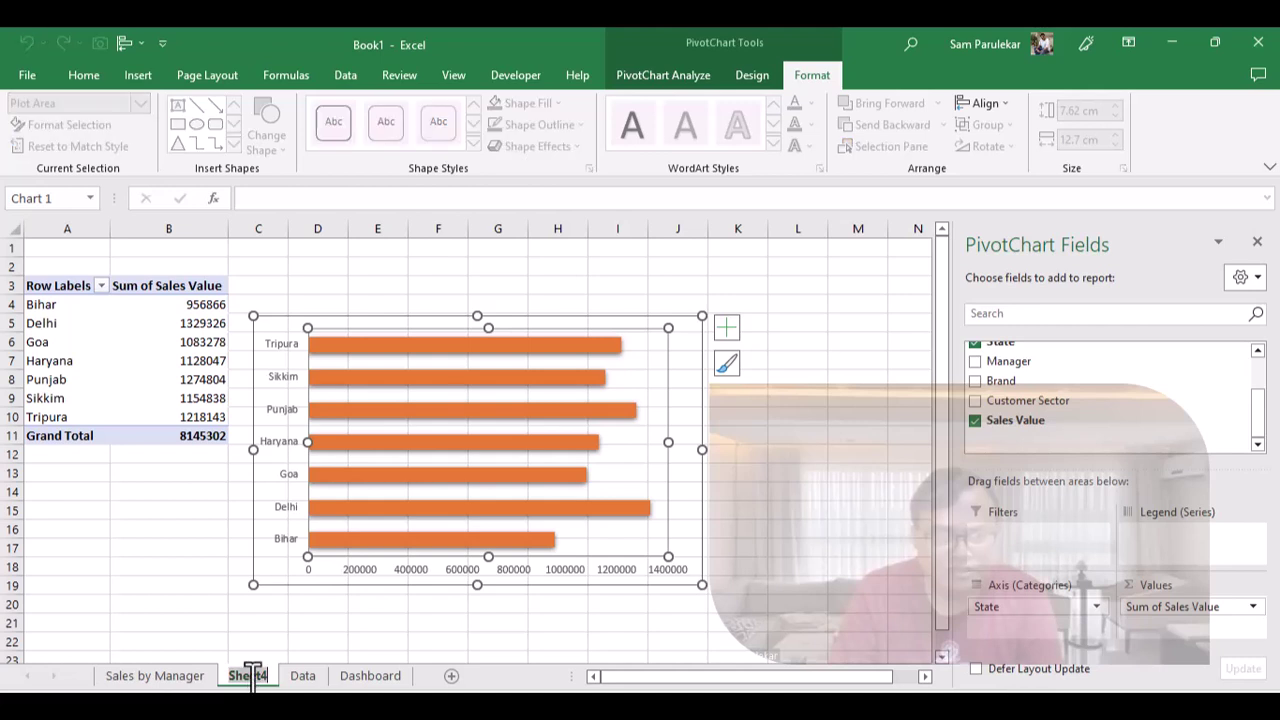
{"action": "type", "text": "Sale"}
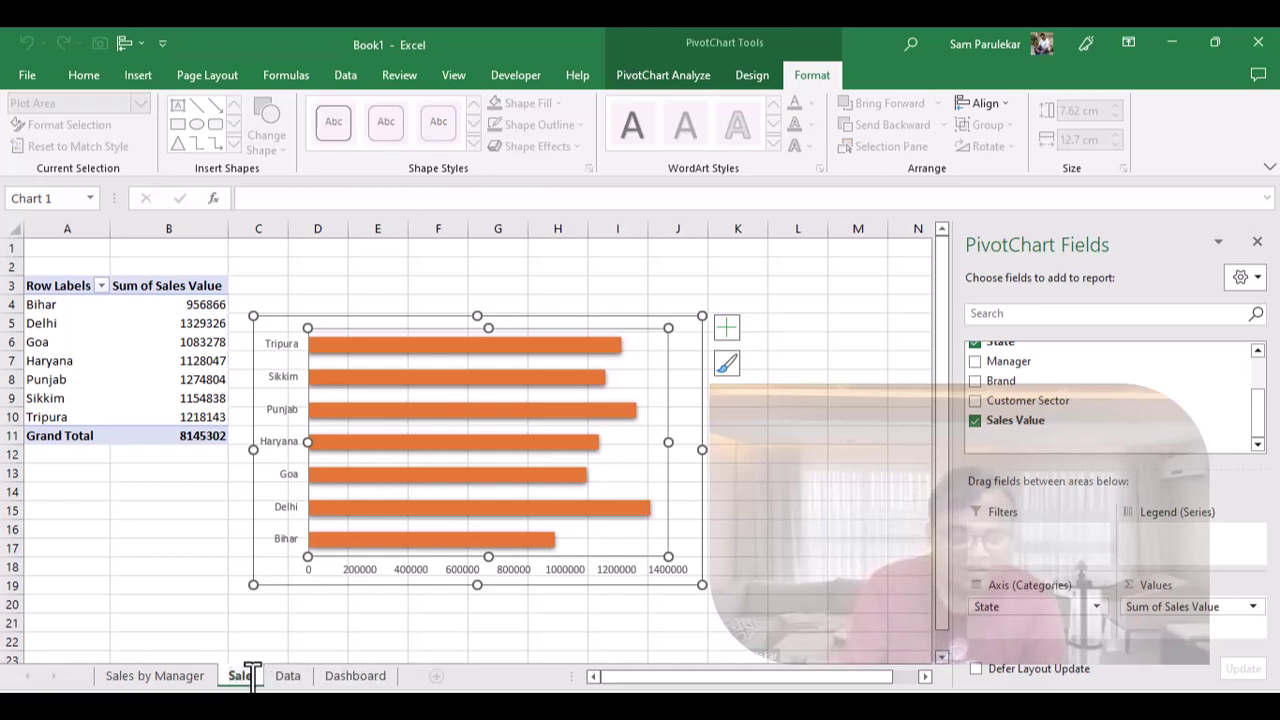
{"action": "type", "text": "s by States"}
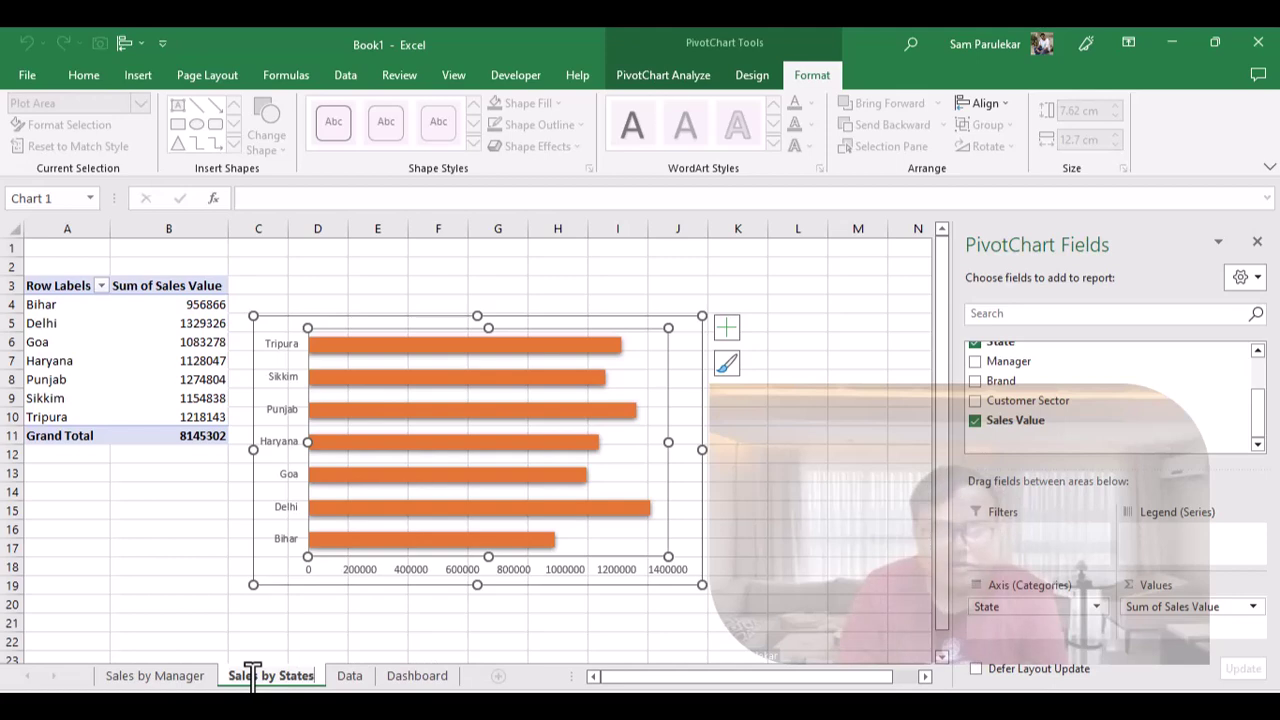
{"action": "key", "text": "Return"}
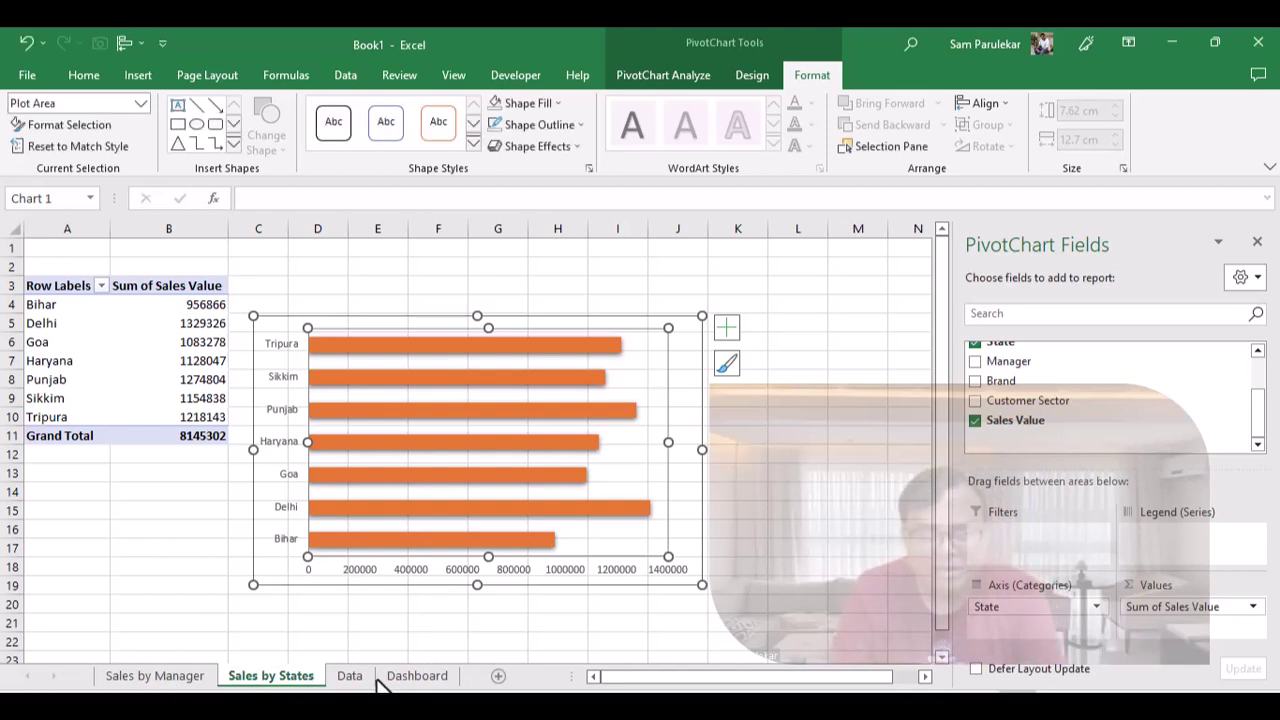
- Copy the state bar chart and paste it at cell N5 of the Dashboard sheet, undoing any paste onto the manager chart
{"action": "left_click", "coordinate": [796, 474]}
{"action": "left_click", "coordinate": [592, 325]}
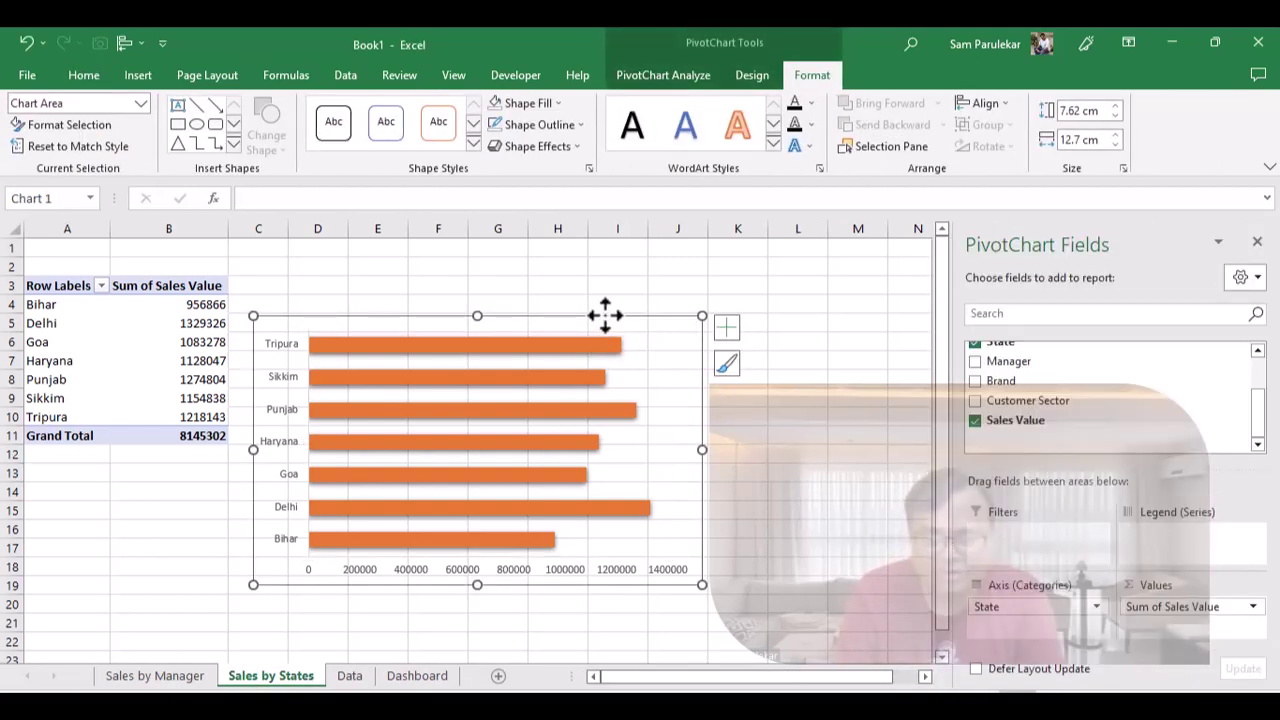
{"action": "left_click", "coordinate": [417, 676]}
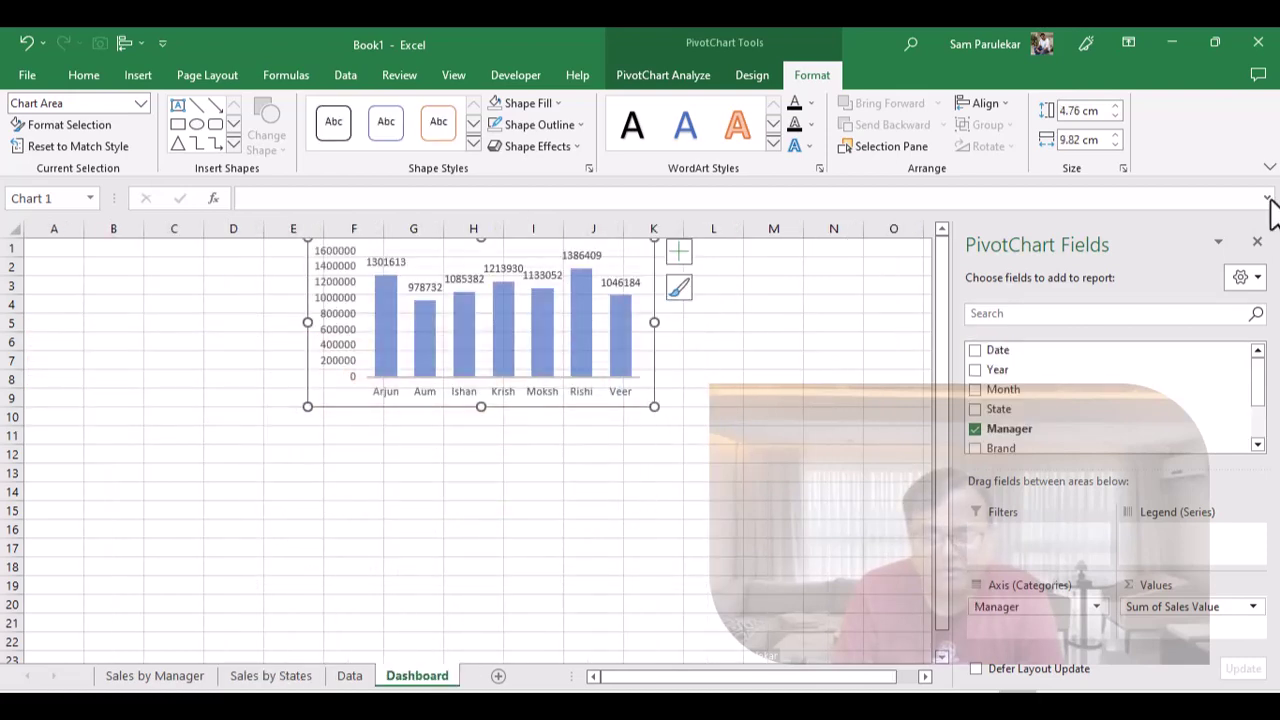
{"action": "left_click", "coordinate": [1257, 241]}
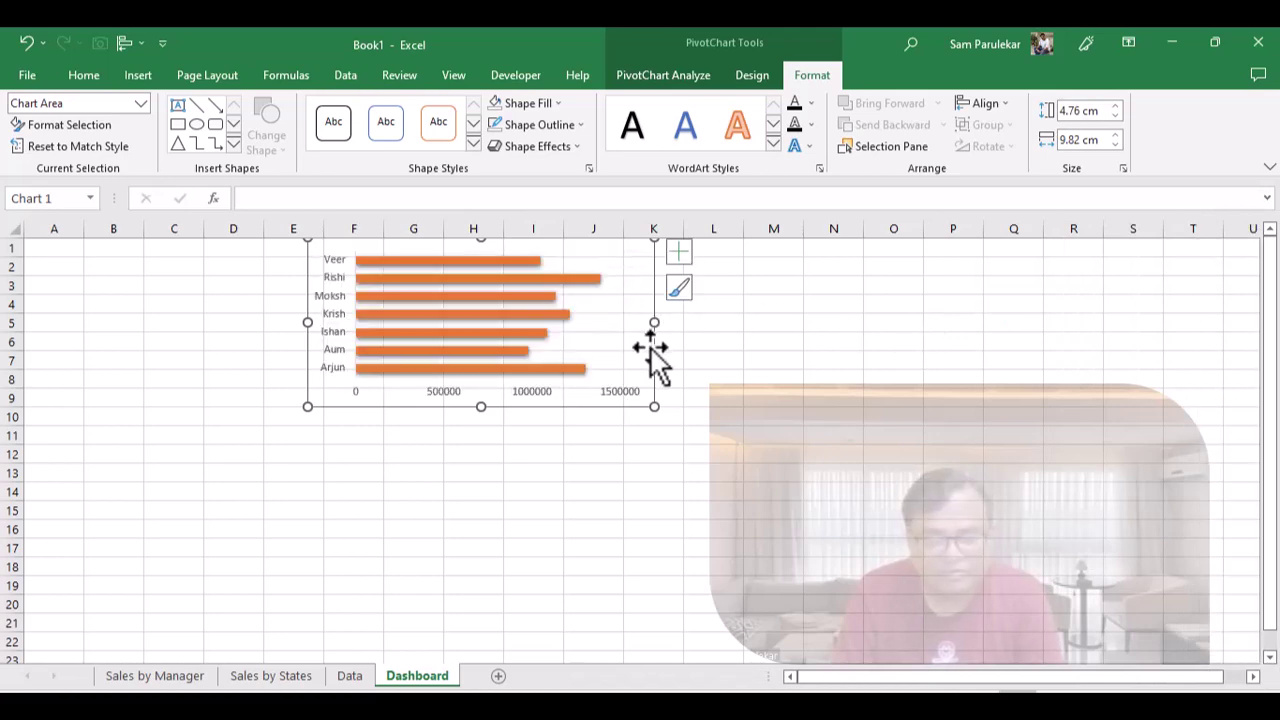
{"action": "key", "text": "ctrl+z"}
{"action": "left_click", "coordinate": [840, 322]}
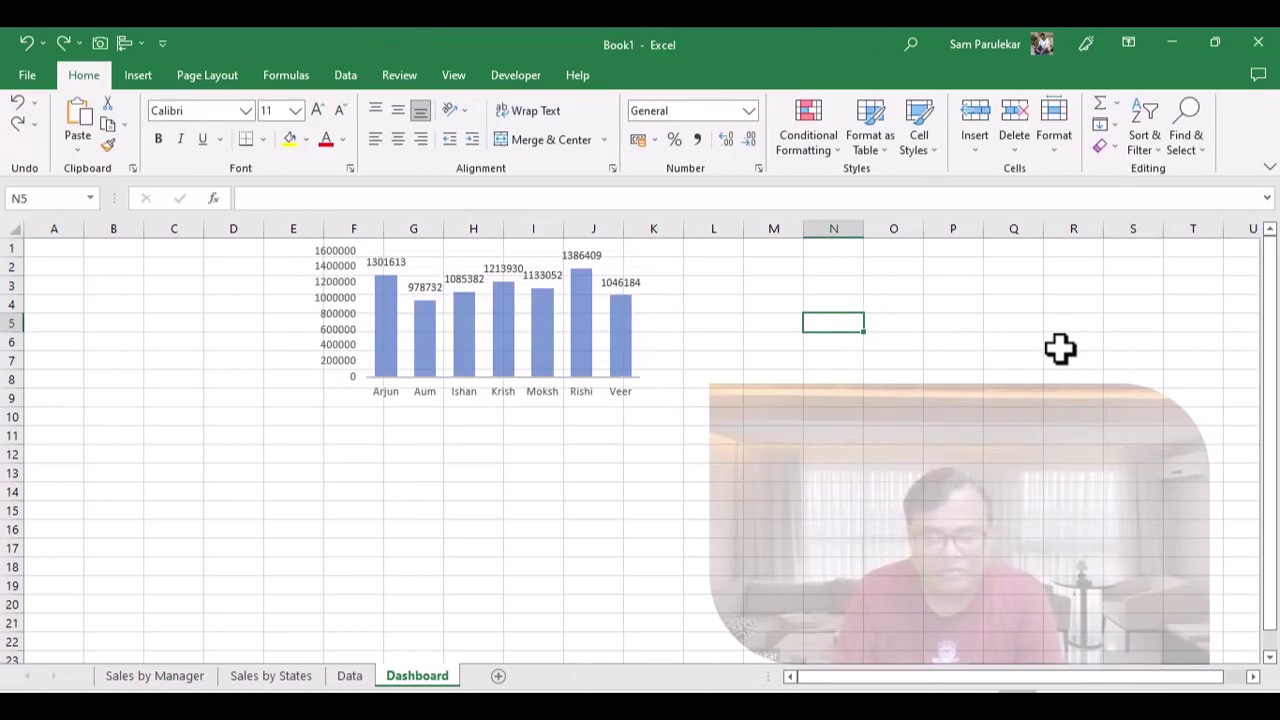
{"action": "key", "text": "ctrl+v"}
- Move the pasted state chart to the sheet's upper edge and resize it to span about columns O to T and rows 1 to 20
{"action": "left_click_drag", "start_coordinate": [935, 316], "coordinate": [905, 255]}
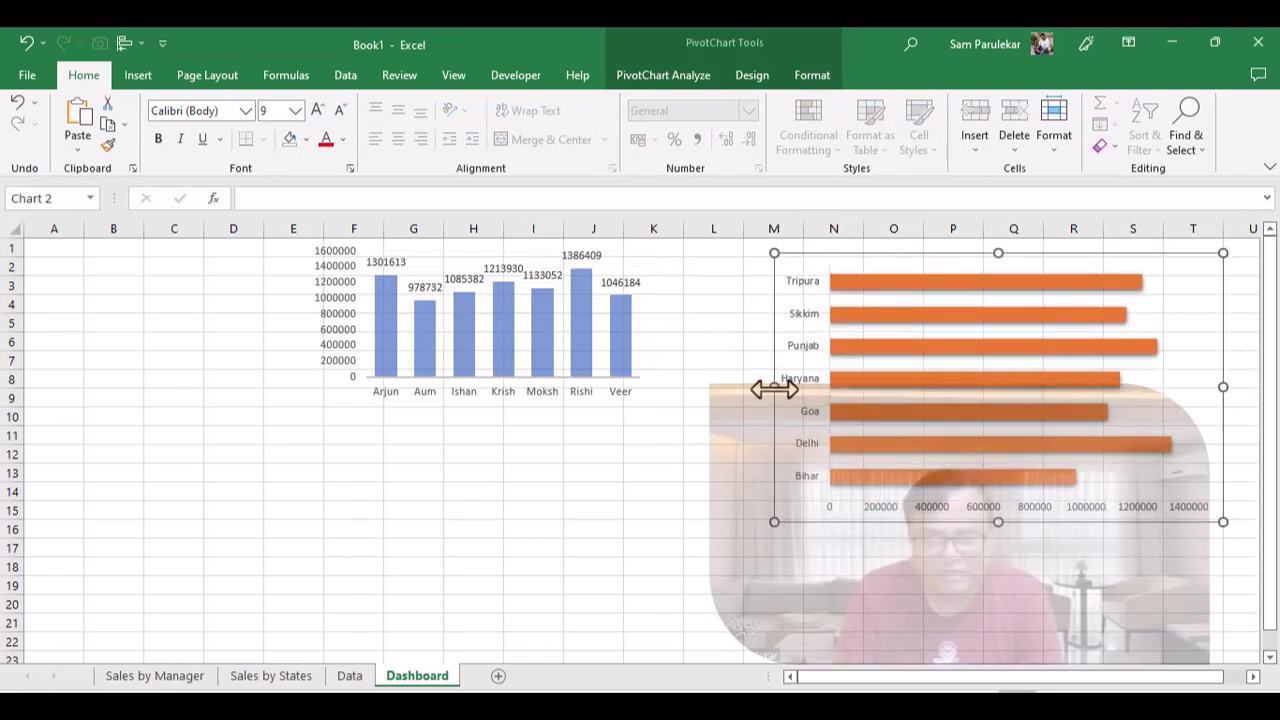
{"action": "left_click_drag", "start_coordinate": [773, 387], "coordinate": [870, 387]}
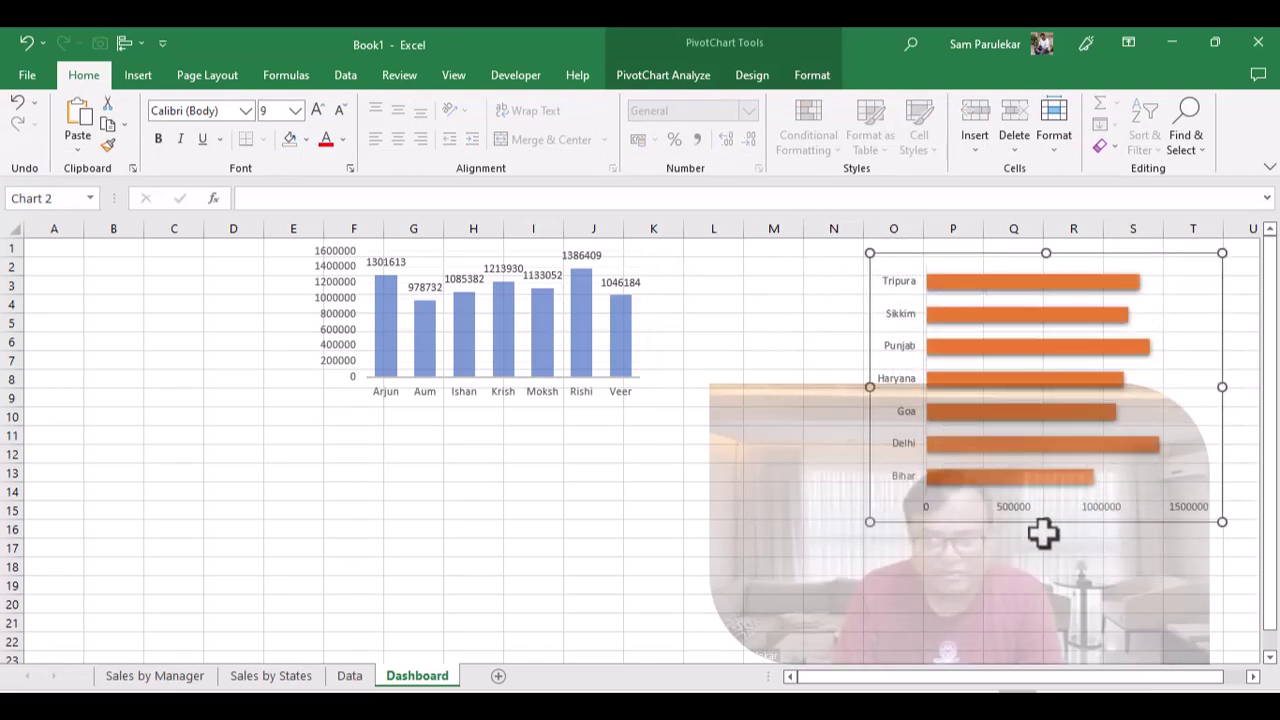
{"action": "left_click_drag", "start_coordinate": [1048, 520], "coordinate": [1040, 606]}
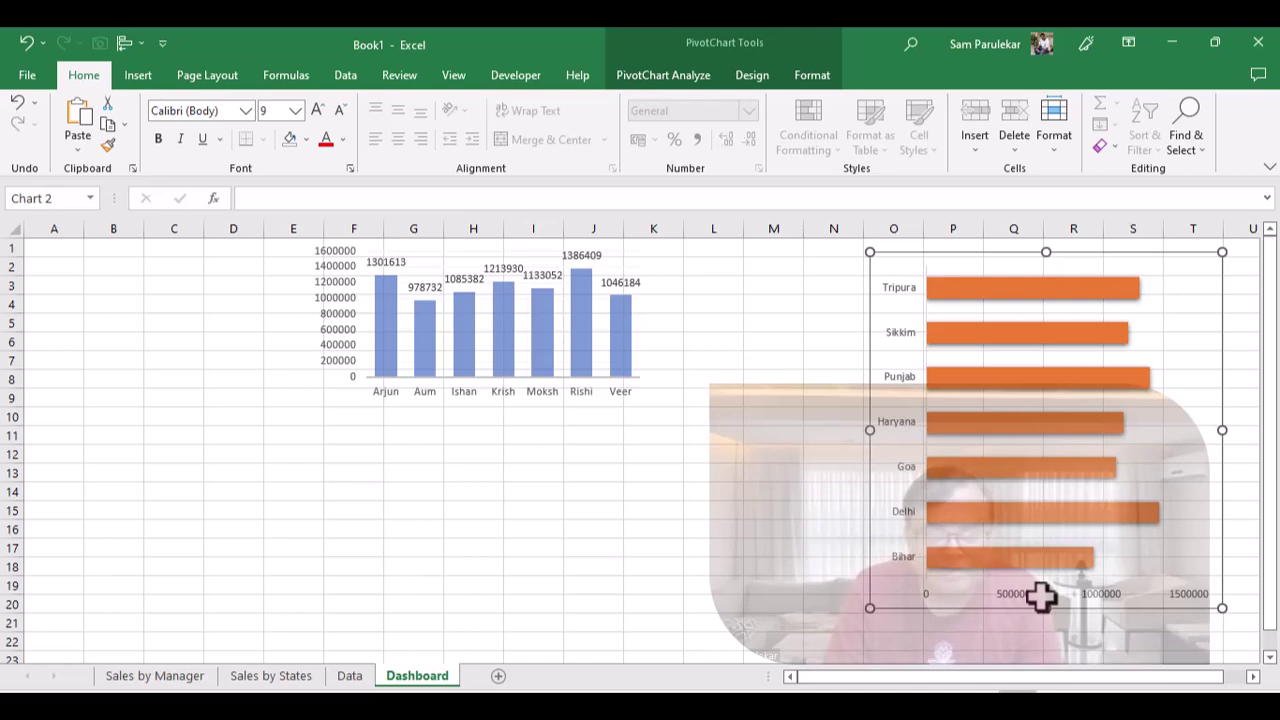
- Examine the chart layout of the finished dashboard in the Sales Data.xlsx workbook, then return to Book1
{"action": "key", "text": "alt+Tab"}
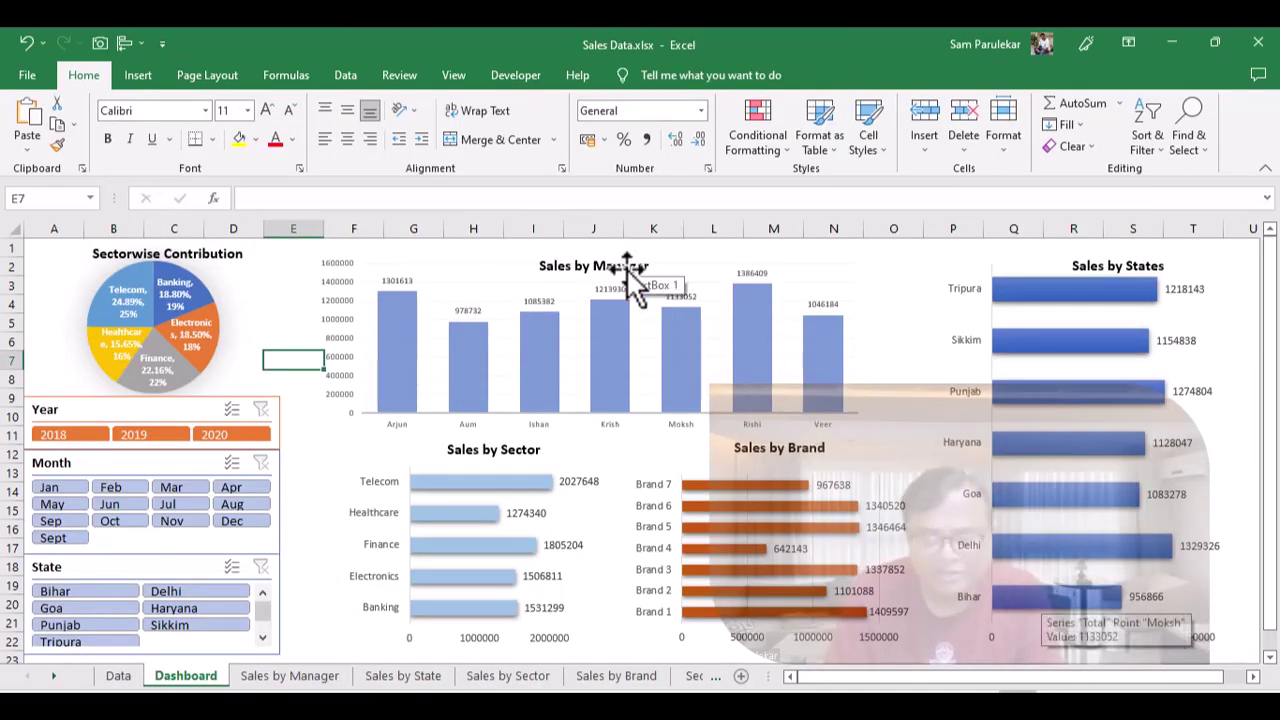
{"action": "mouse_move", "coordinate": [1087, 299]}
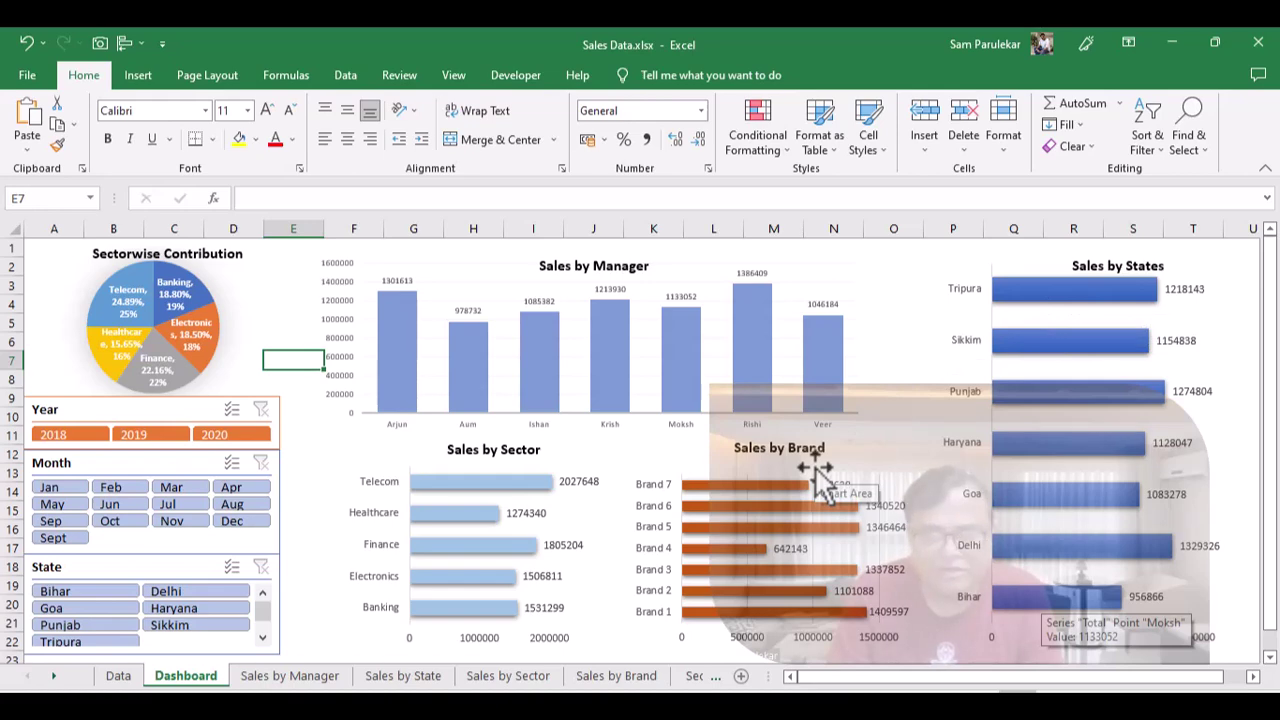
{"action": "key", "text": "alt"}
{"action": "key", "text": "alt+Tab"}
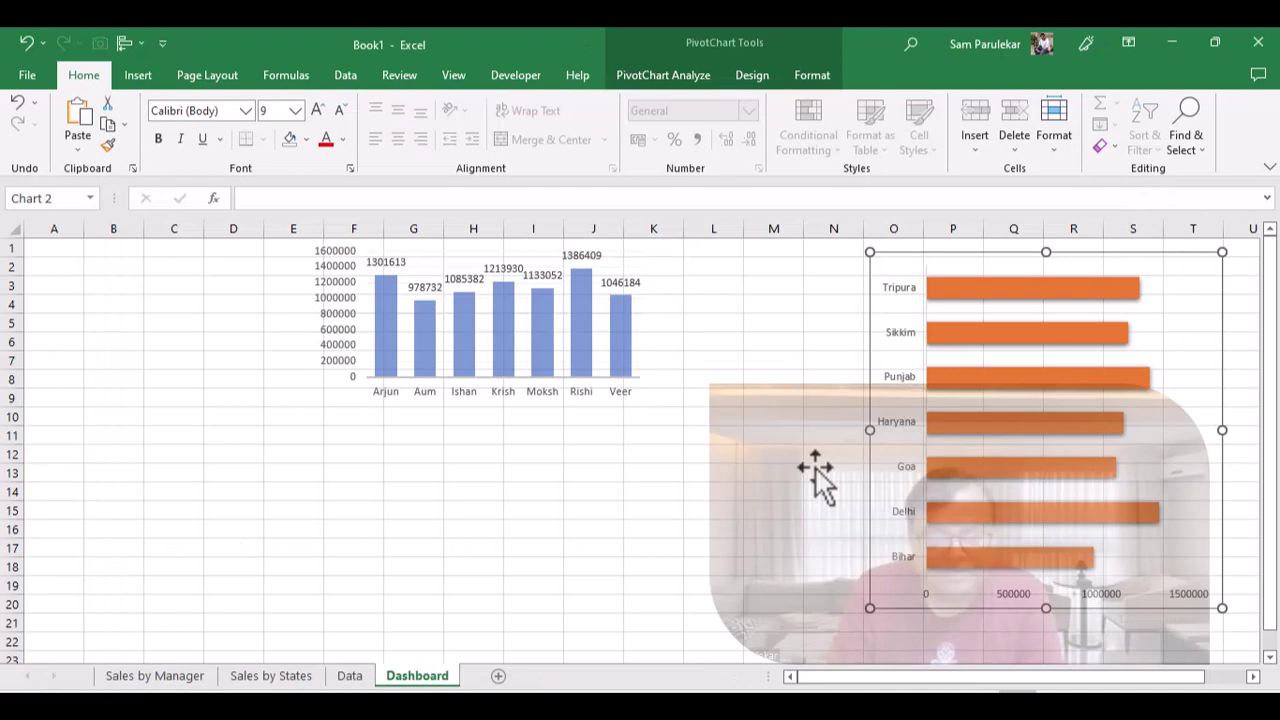
- Create a PivotTable on a new worksheet from the sales table on the Data sheet
{"action": "left_click", "coordinate": [341, 683]}
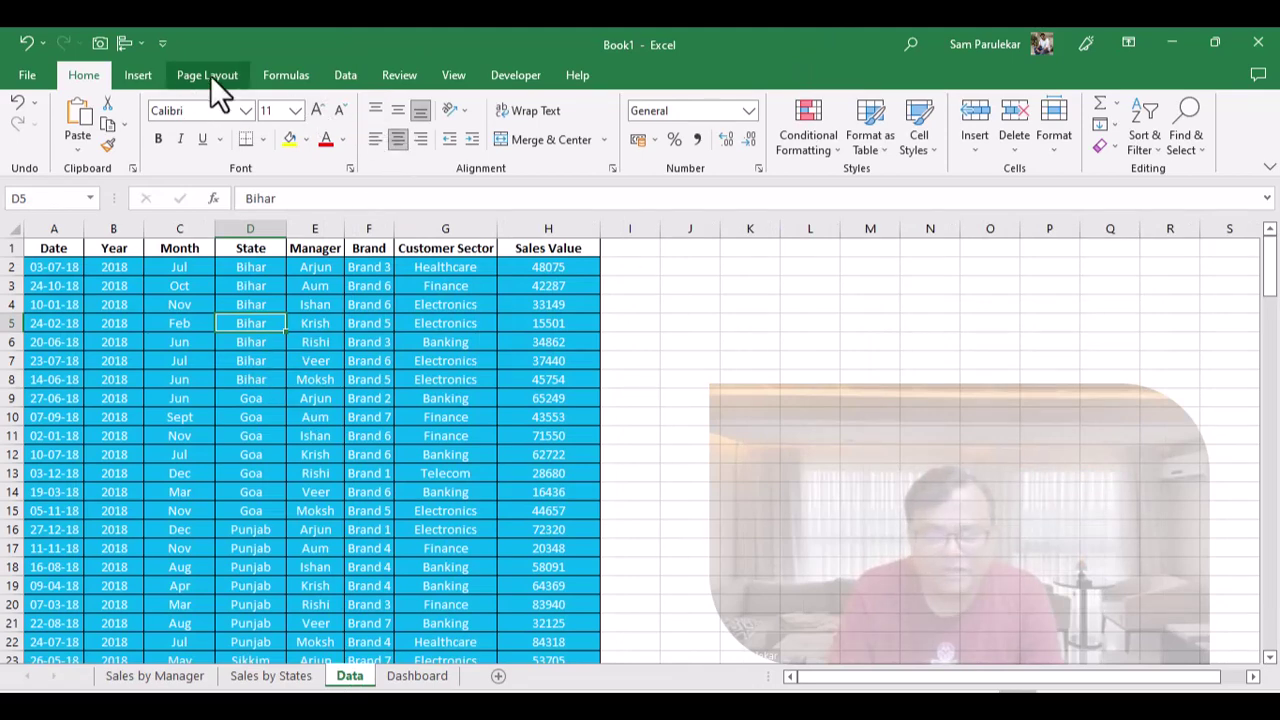
{"action": "left_click", "coordinate": [140, 76]}
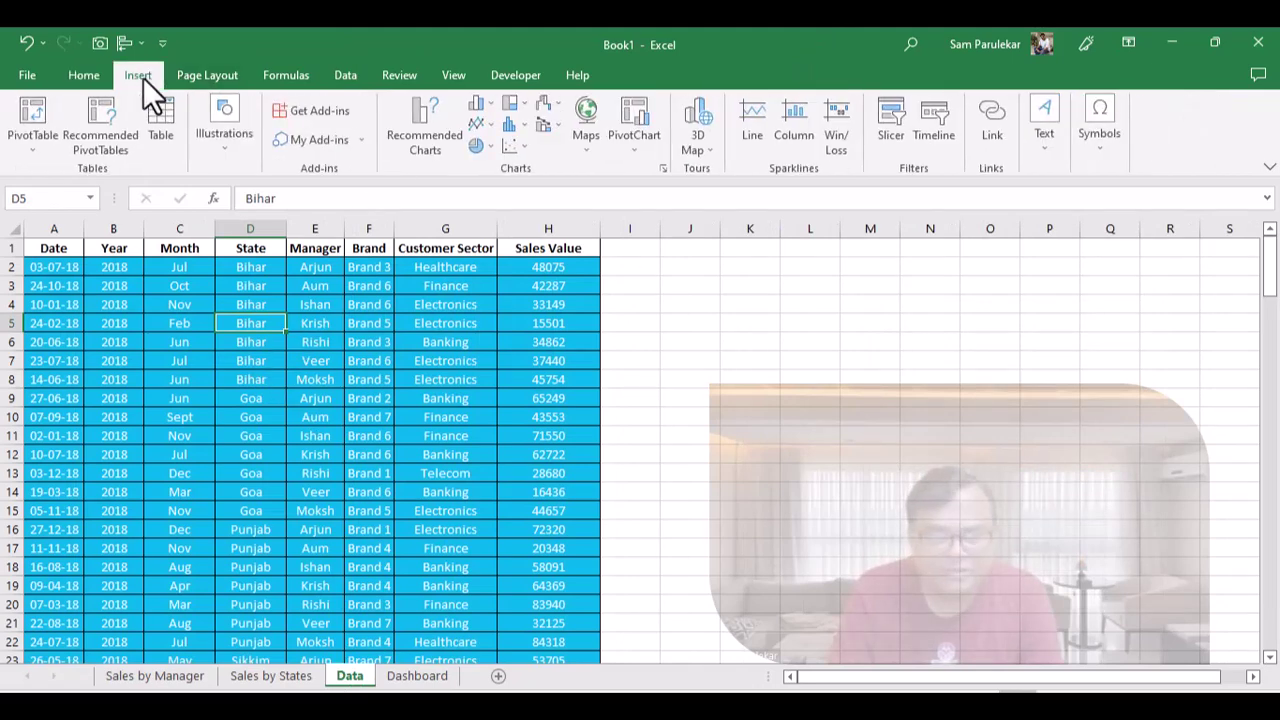
{"action": "left_click", "coordinate": [44, 112]}
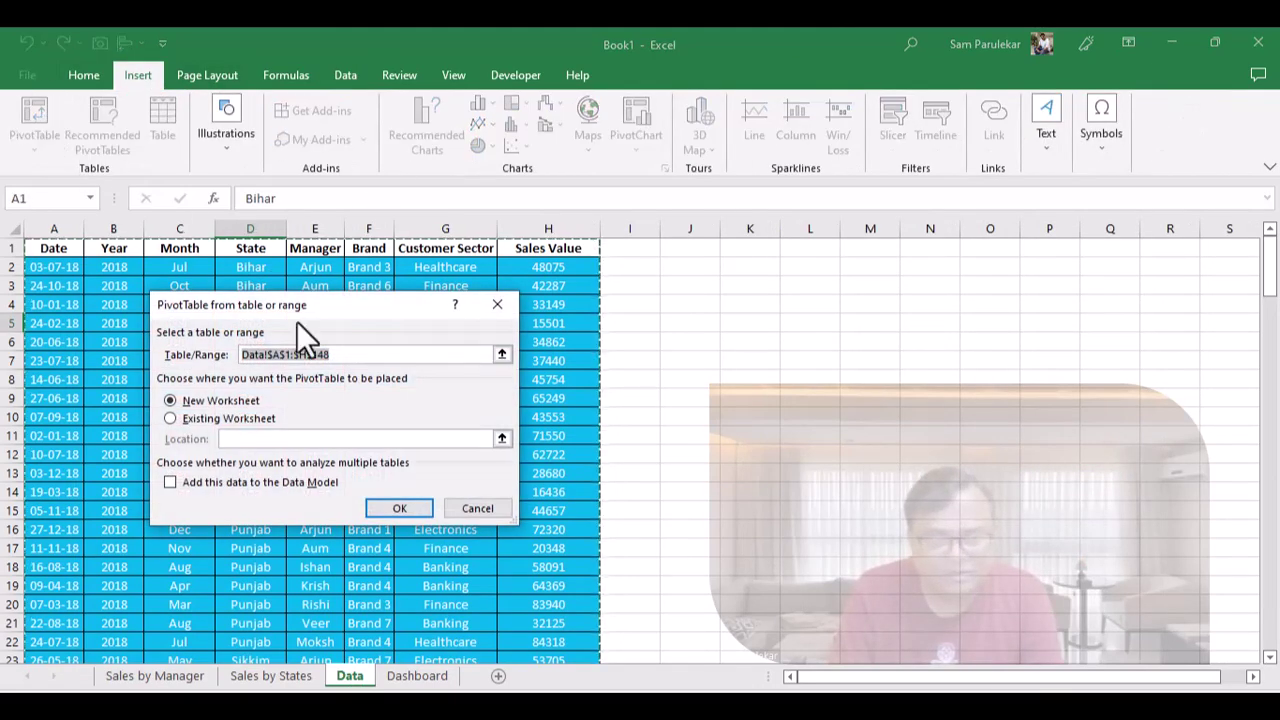
{"action": "left_click", "coordinate": [408, 508]}
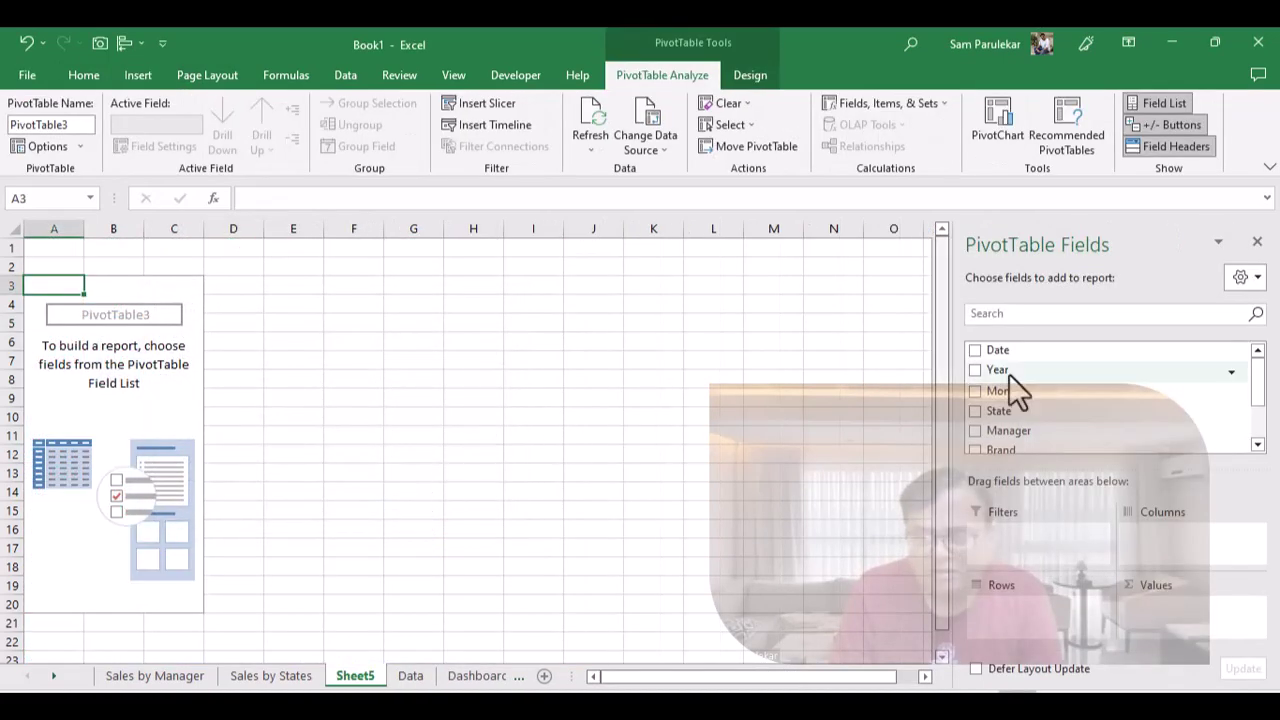
- Add Brand to the rows and Sales Value to the values of the new PivotTable
{"action": "left_click_drag", "start_coordinate": [1258, 400], "coordinate": [1258, 423]}
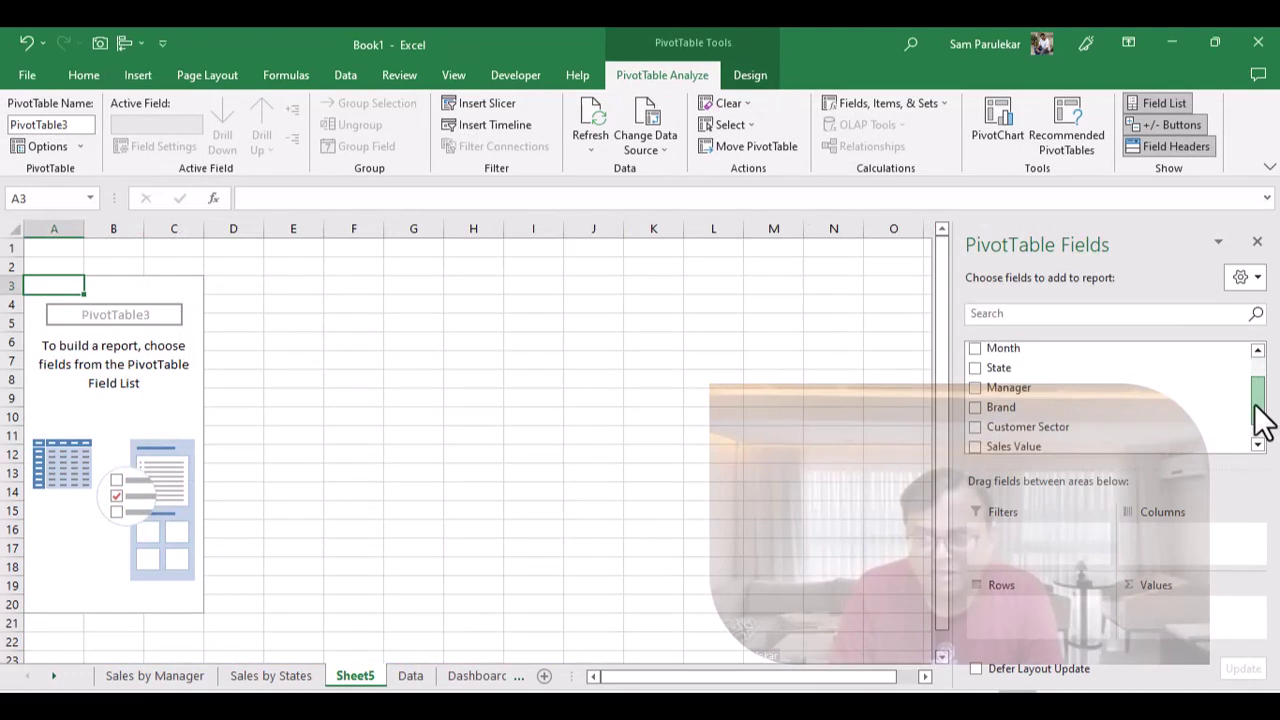
{"action": "left_click_drag", "start_coordinate": [1036, 408], "coordinate": [1012, 616]}
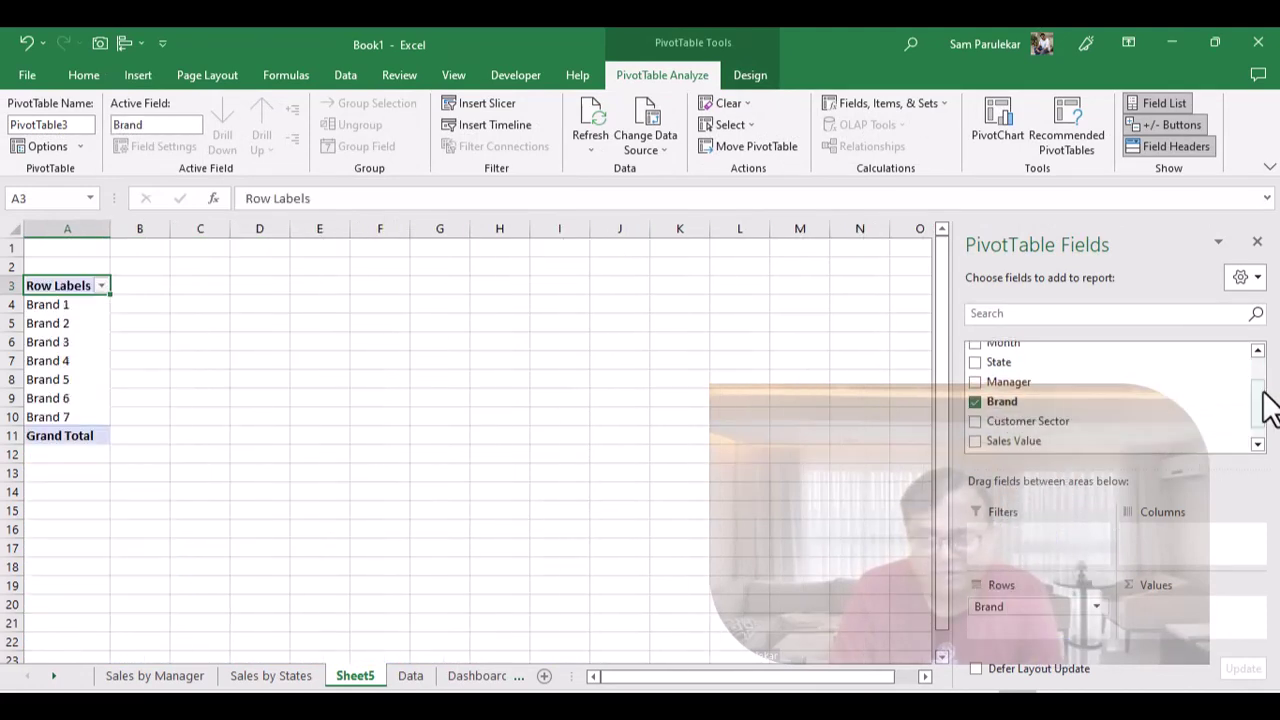
{"action": "left_click_drag", "start_coordinate": [1260, 405], "coordinate": [1260, 423]}
{"action": "left_click_drag", "start_coordinate": [1098, 418], "coordinate": [1160, 604]}
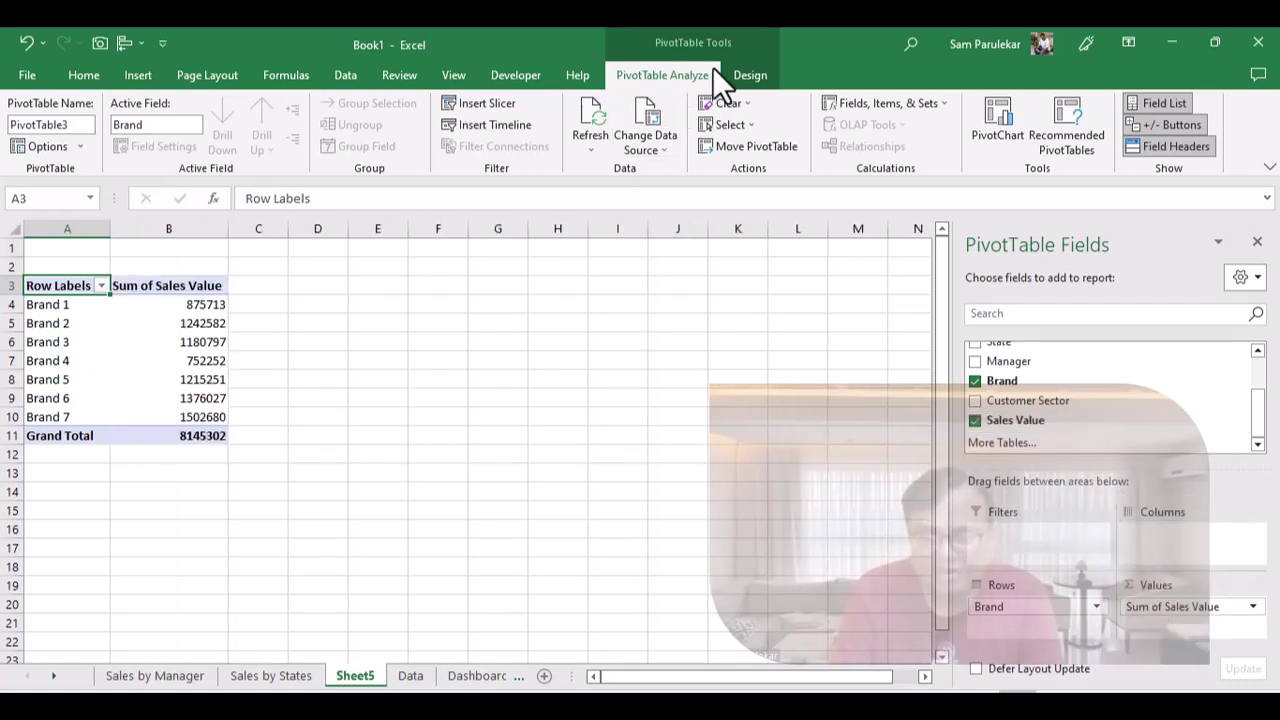
- Insert a Clustered Column PivotChart from the brand PivotTable and move it to about cells E3 to L17
{"action": "left_click", "coordinate": [988, 134]}
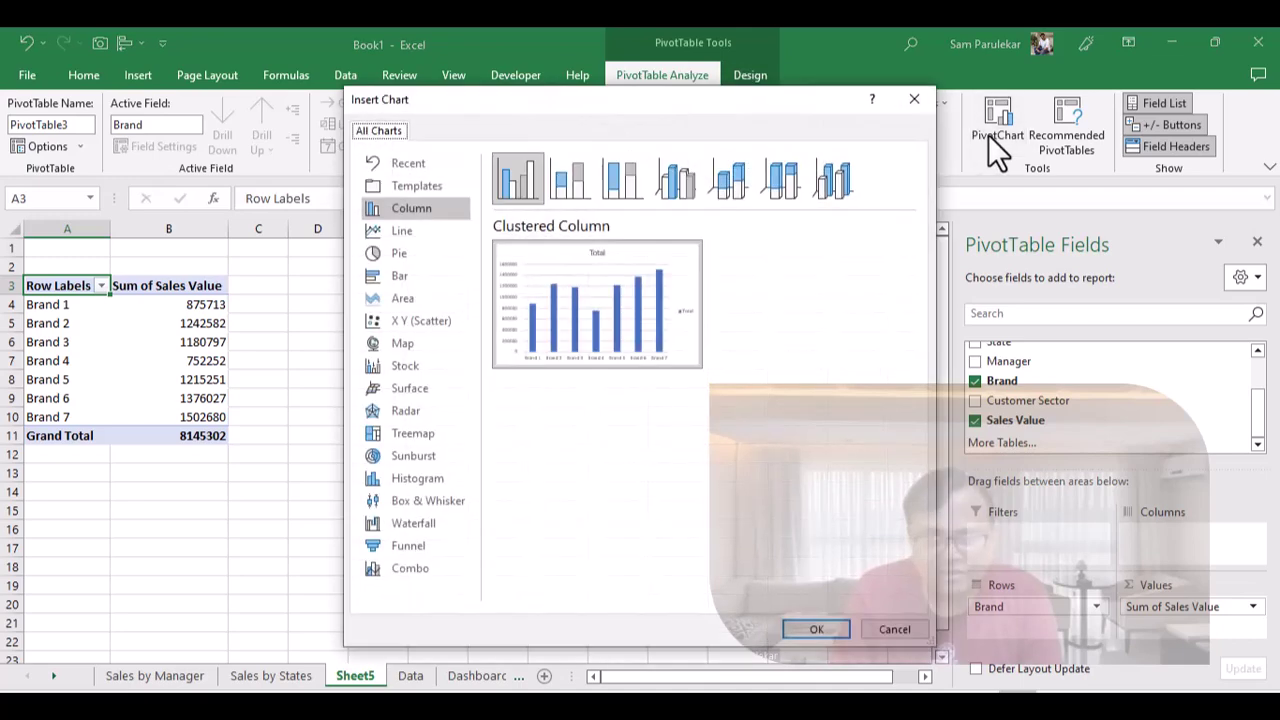
{"action": "mouse_move", "coordinate": [532, 274]}
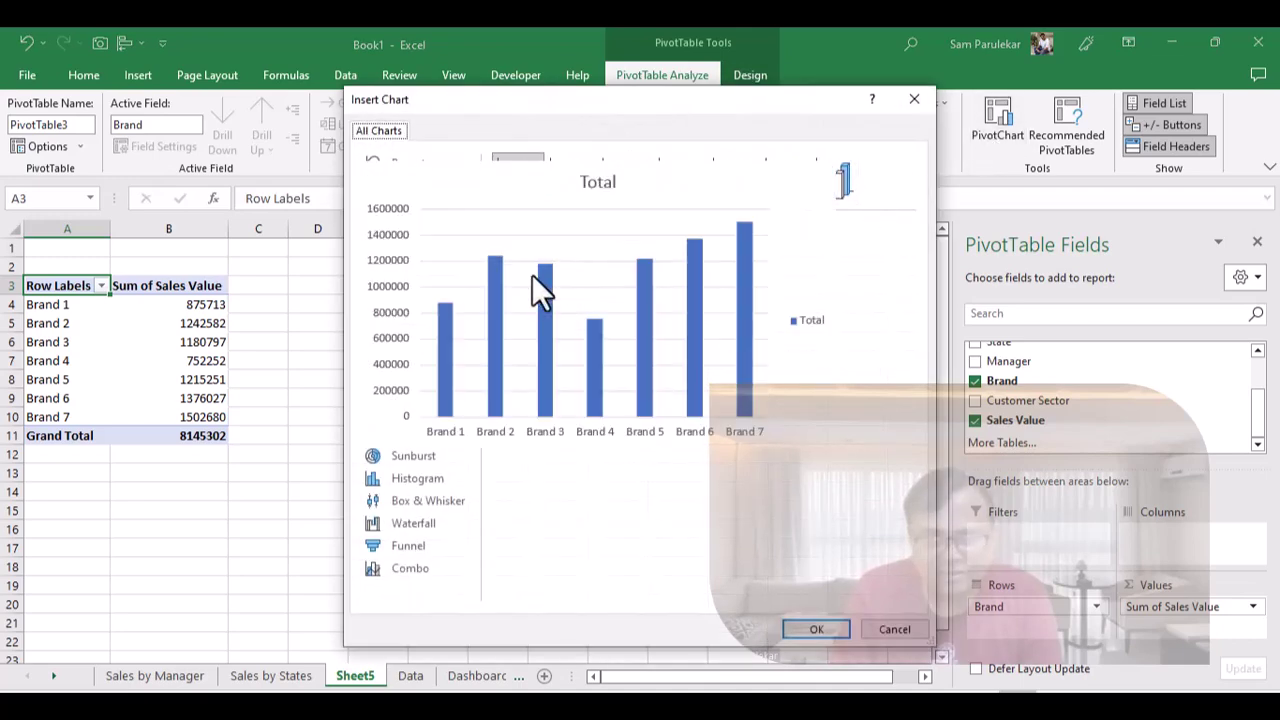
{"action": "left_click", "coordinate": [800, 630]}
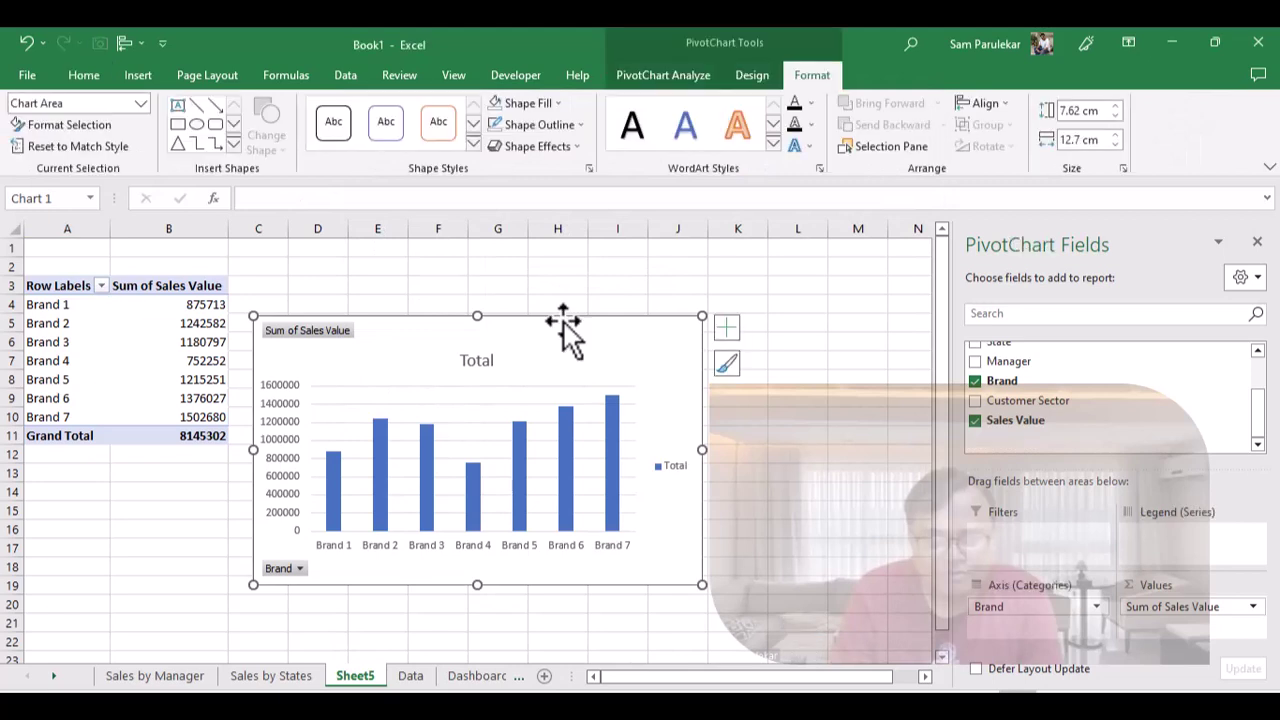
{"action": "left_click_drag", "start_coordinate": [578, 322], "coordinate": [675, 293]}
- Add data labels to the brand chart's columns and fill the columns with the standard Light Green color
{"action": "left_click", "coordinate": [661, 406]}
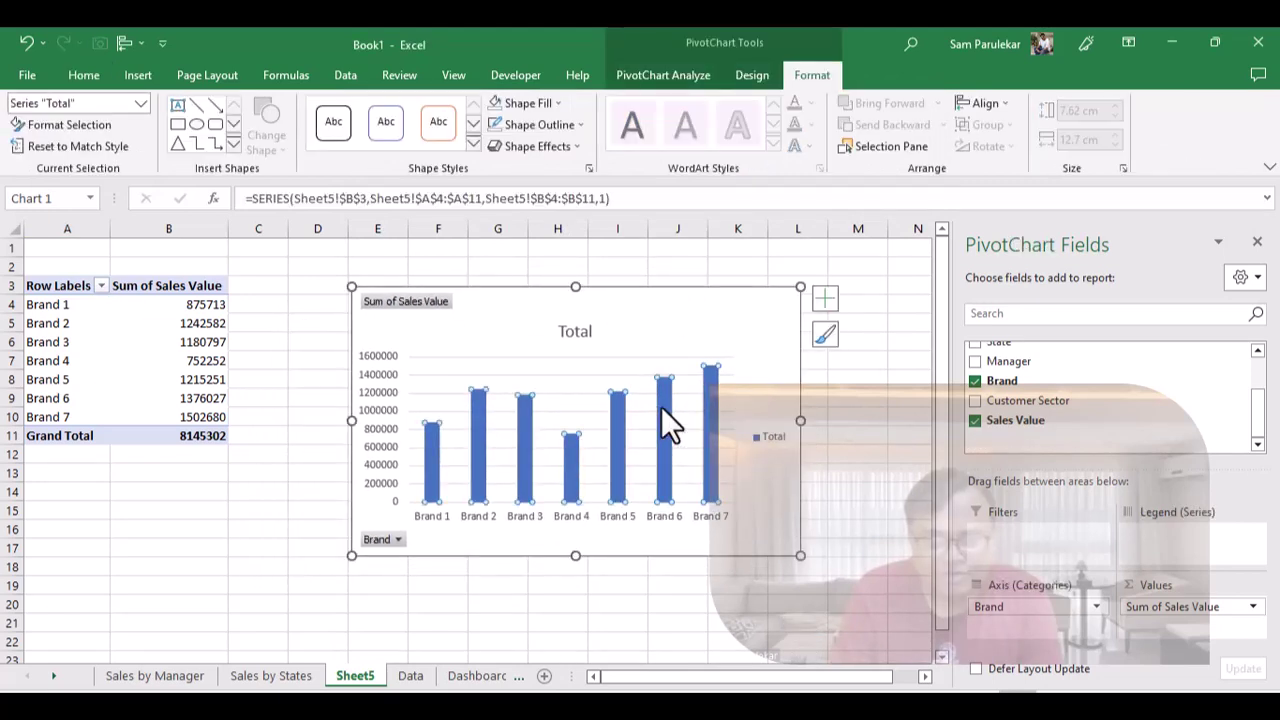
{"action": "right_click", "coordinate": [661, 406]}
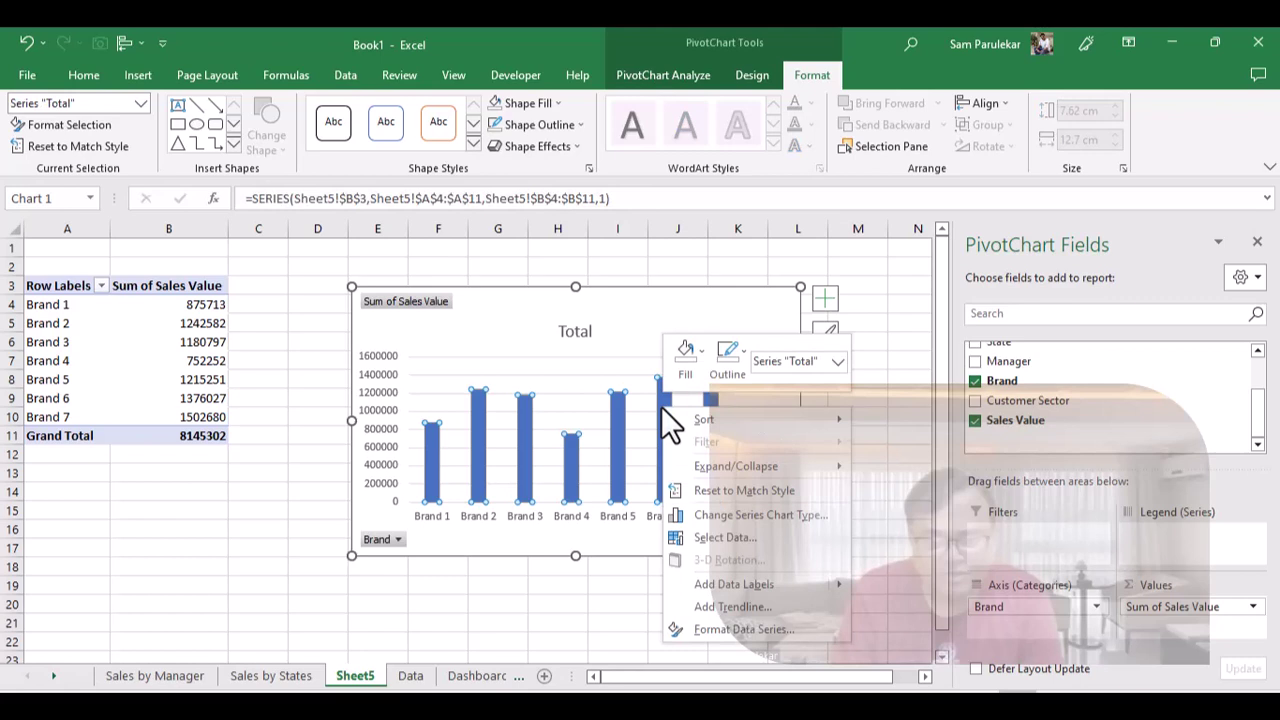
{"action": "left_click", "coordinate": [762, 590]}
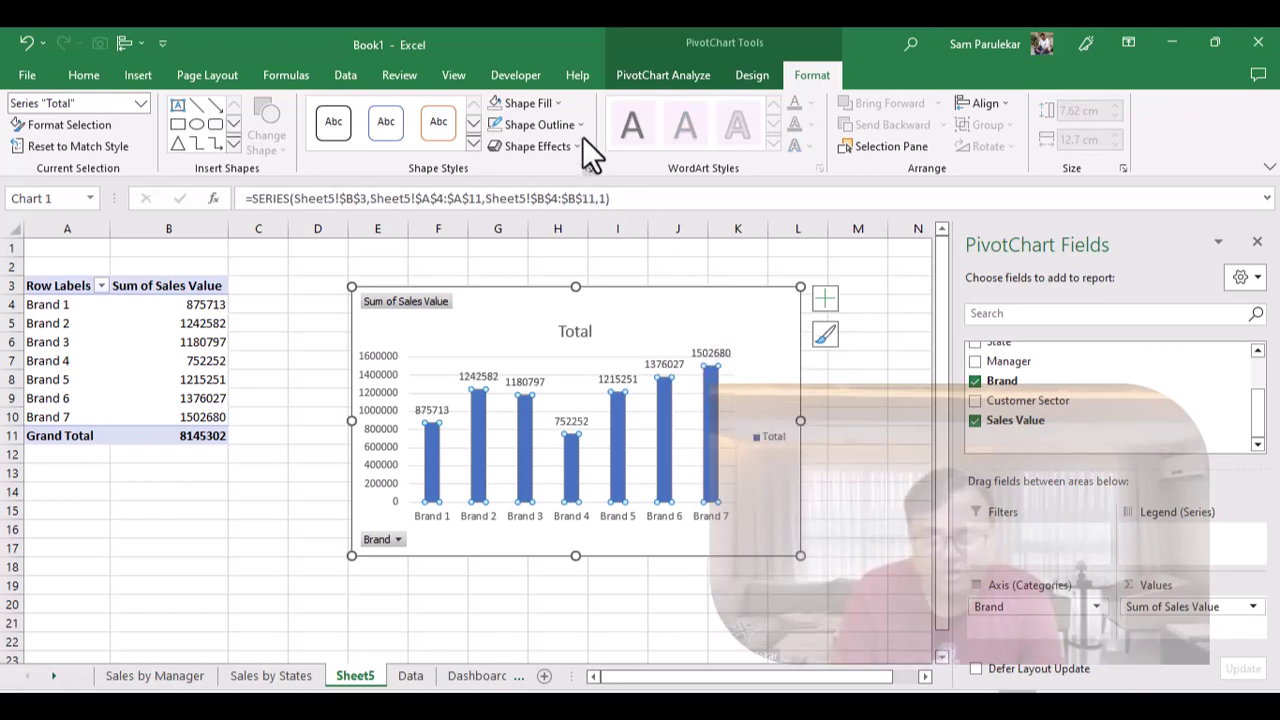
{"action": "left_click", "coordinate": [560, 103]}
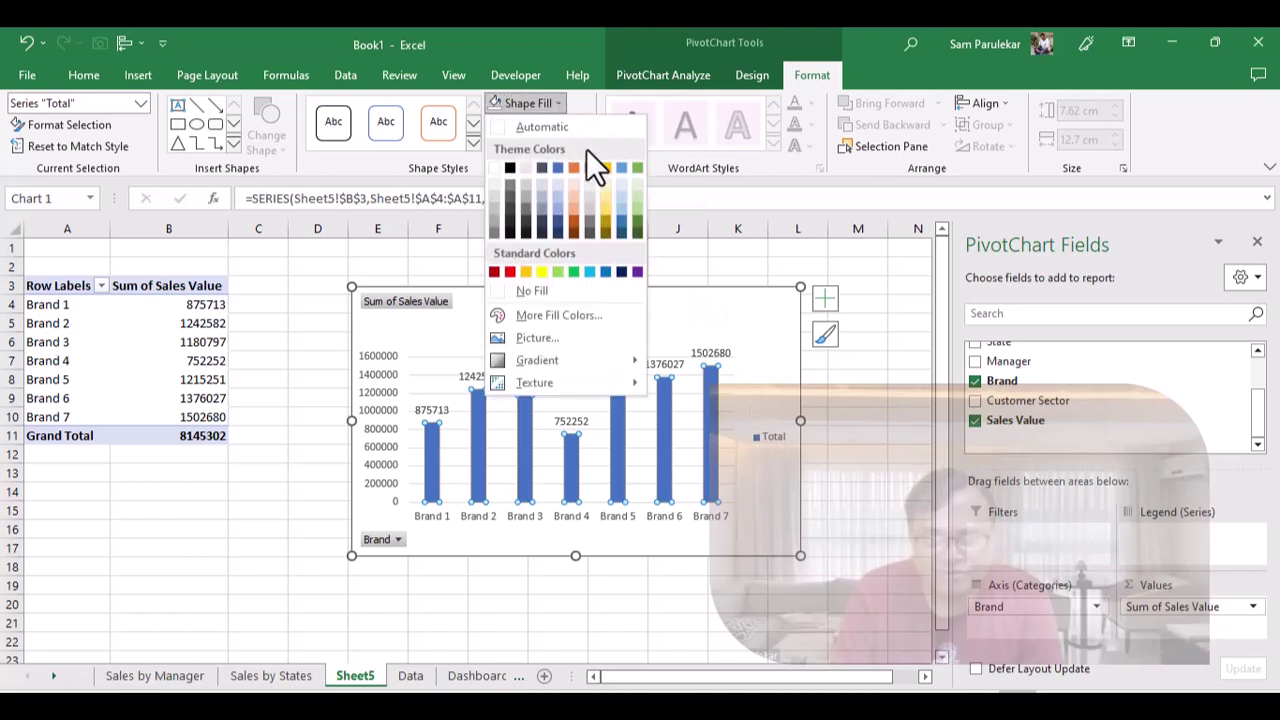
{"action": "left_click", "coordinate": [556, 271]}
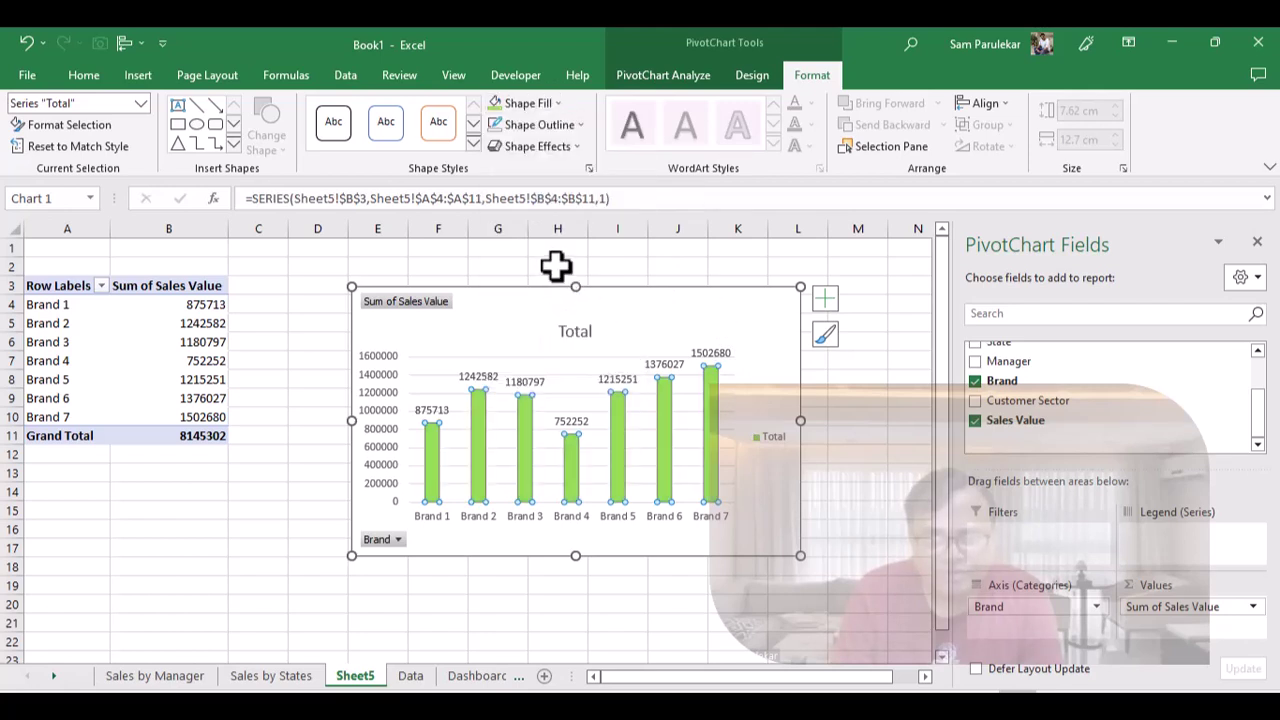
- Delete the horizontal gridlines from the brand chart
{"action": "left_click", "coordinate": [562, 360]}
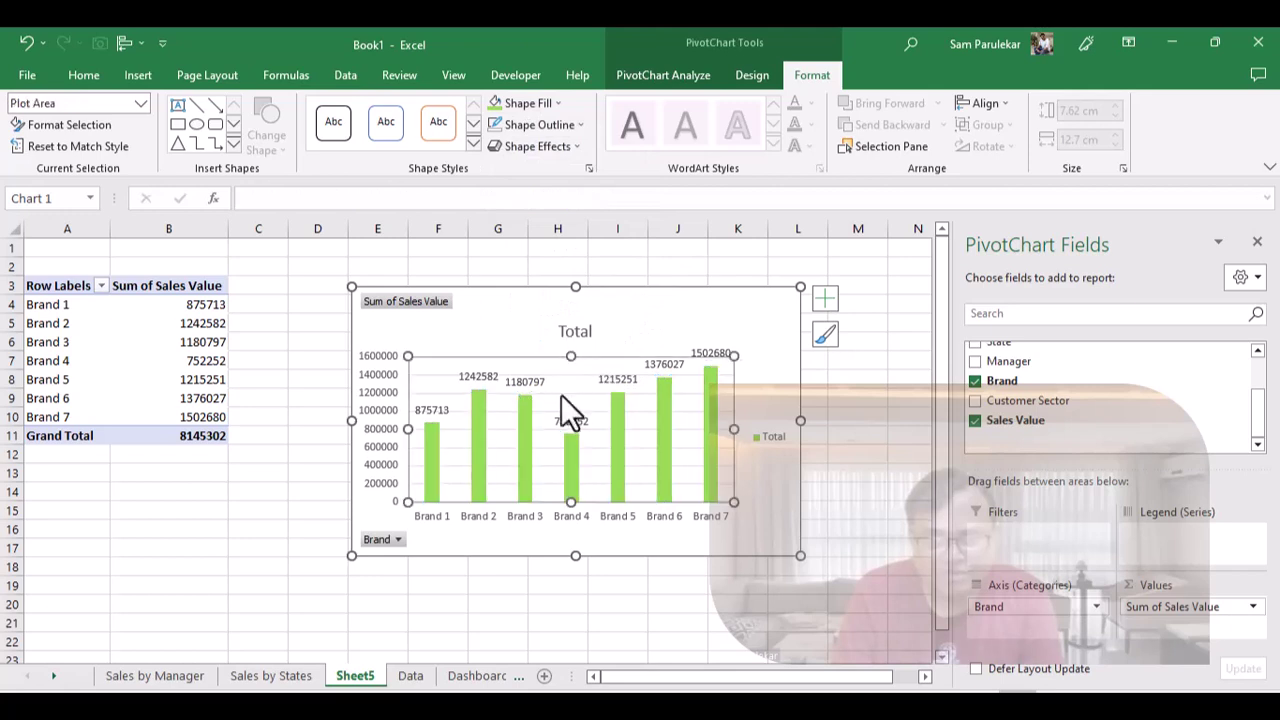
{"action": "left_click", "coordinate": [562, 394]}
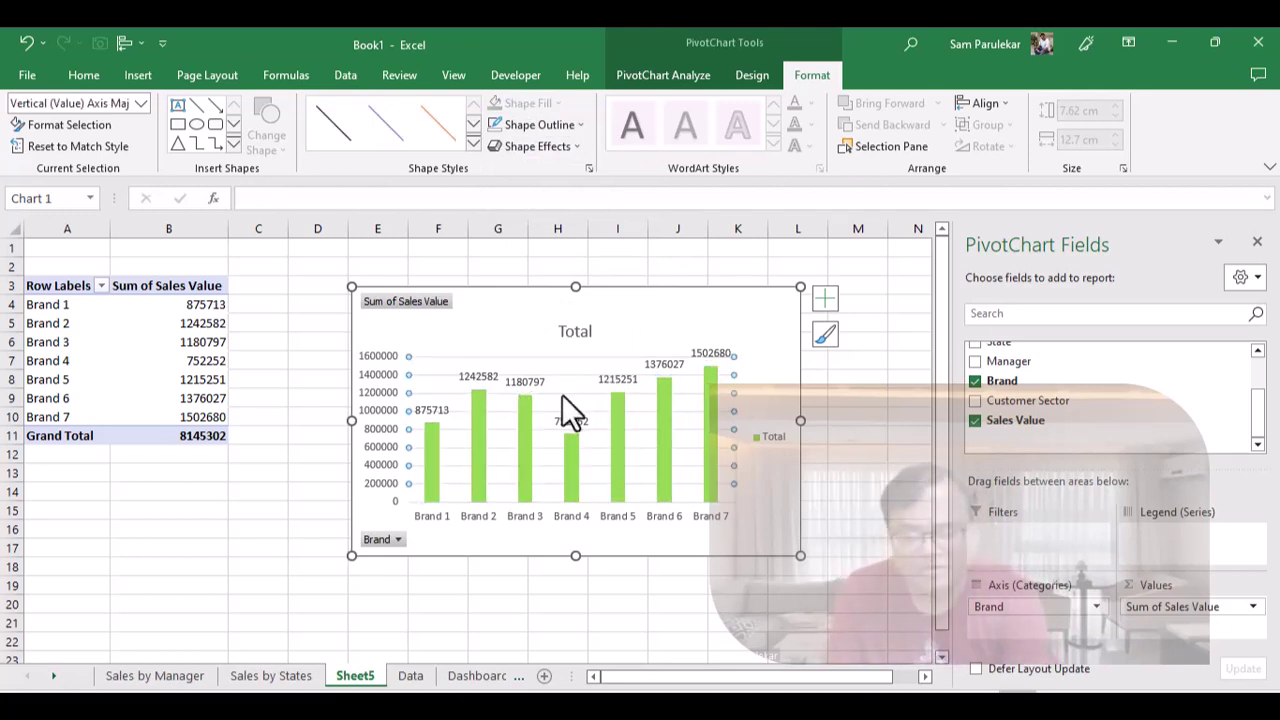
{"action": "key", "text": "Delete"}
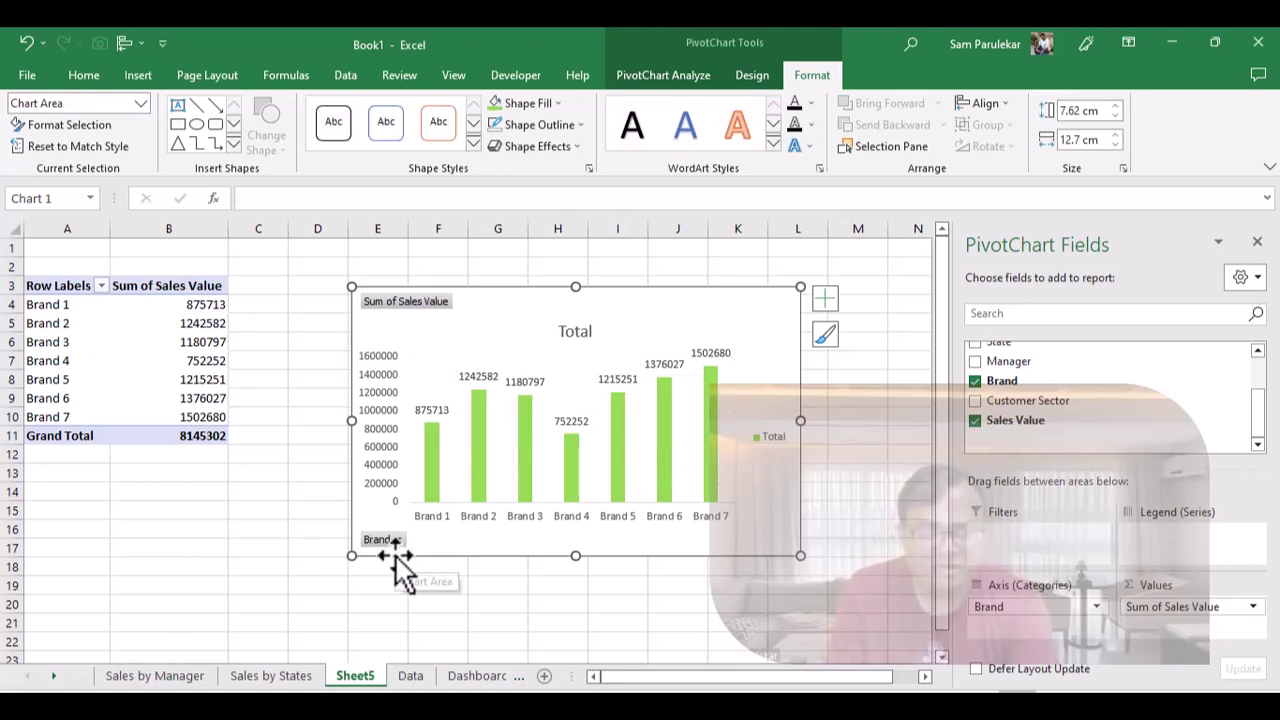
- Hide all field buttons on the brand chart and delete its title
{"action": "left_click", "coordinate": [396, 540]}
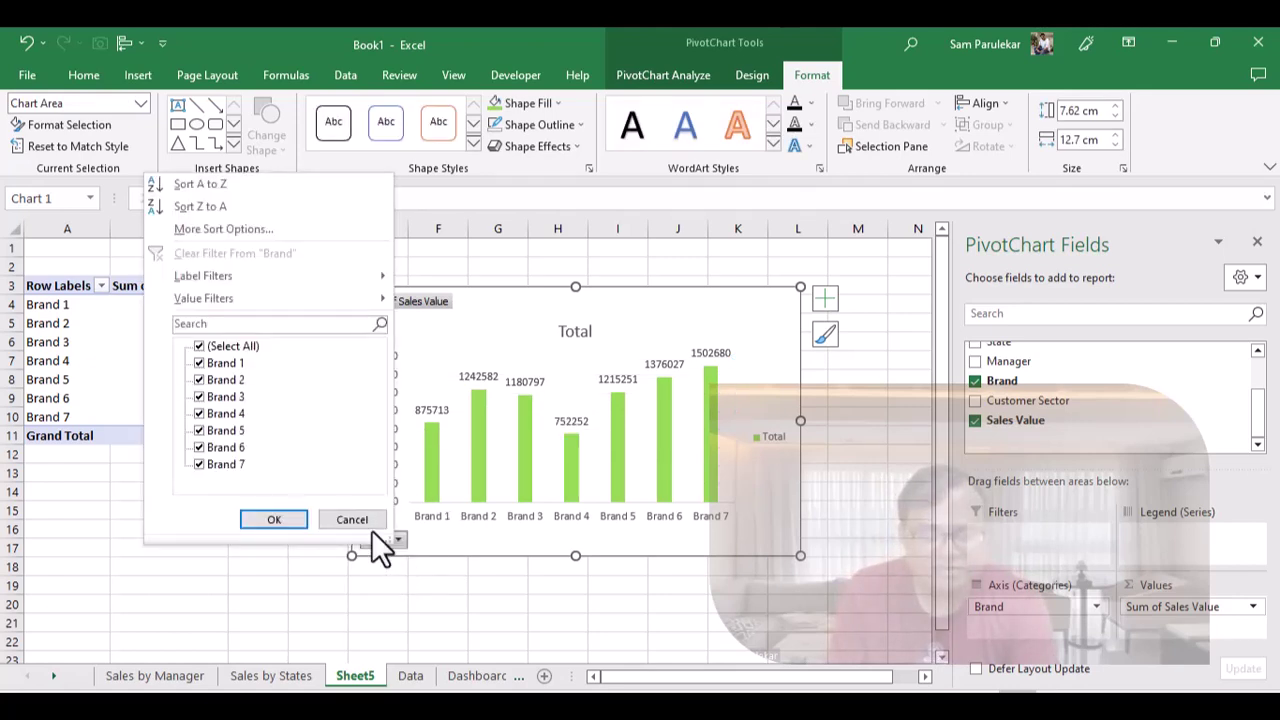
{"action": "left_click", "coordinate": [371, 524]}
{"action": "right_click", "coordinate": [373, 537]}
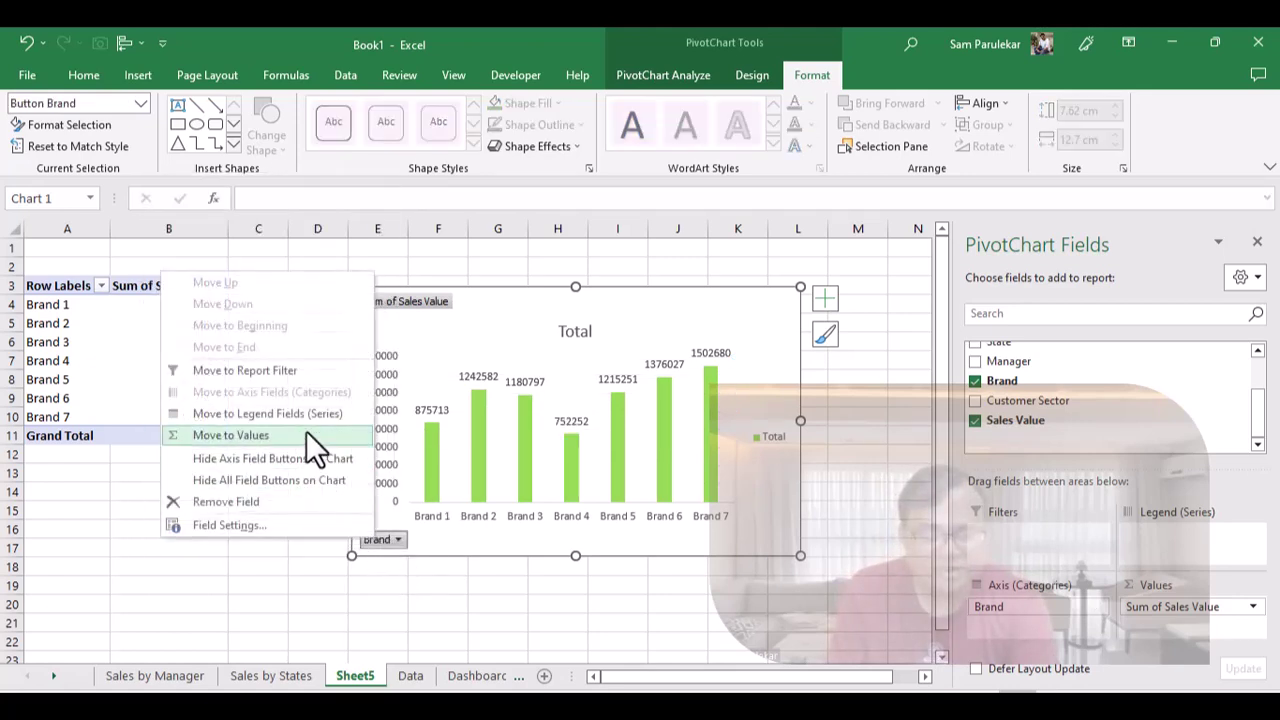
{"action": "left_click", "coordinate": [284, 480]}
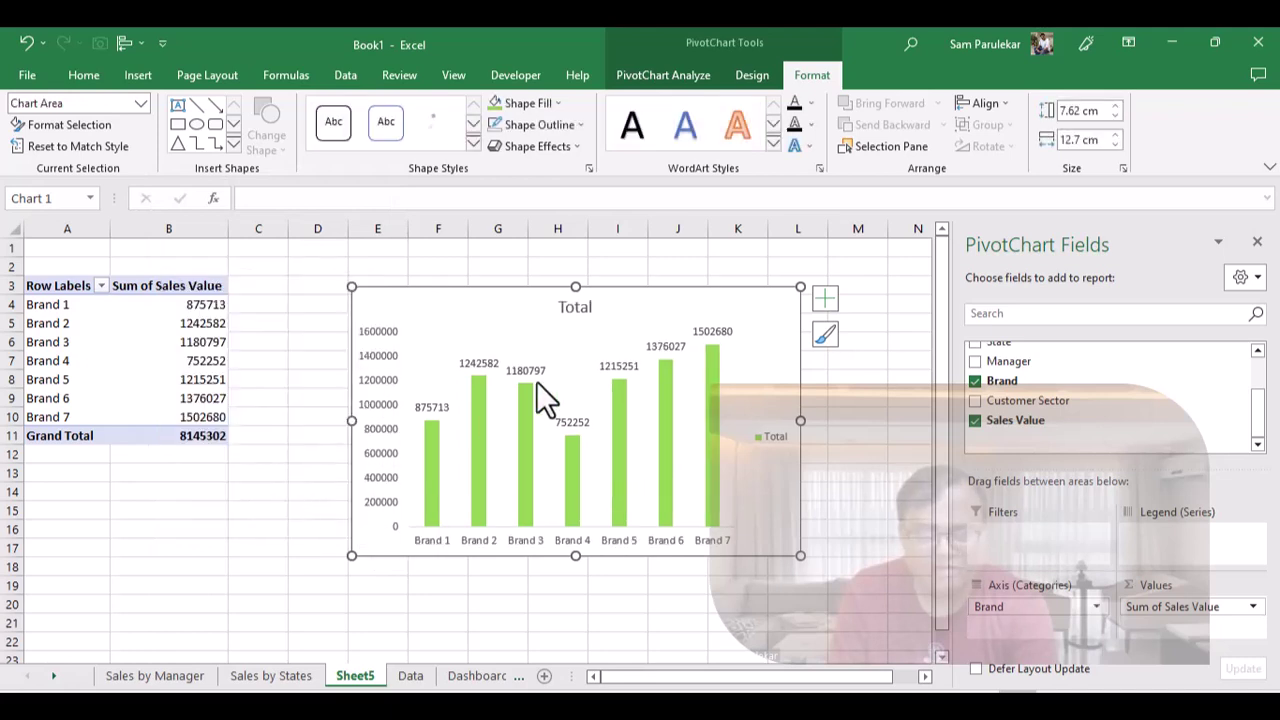
{"action": "left_click", "coordinate": [578, 308]}
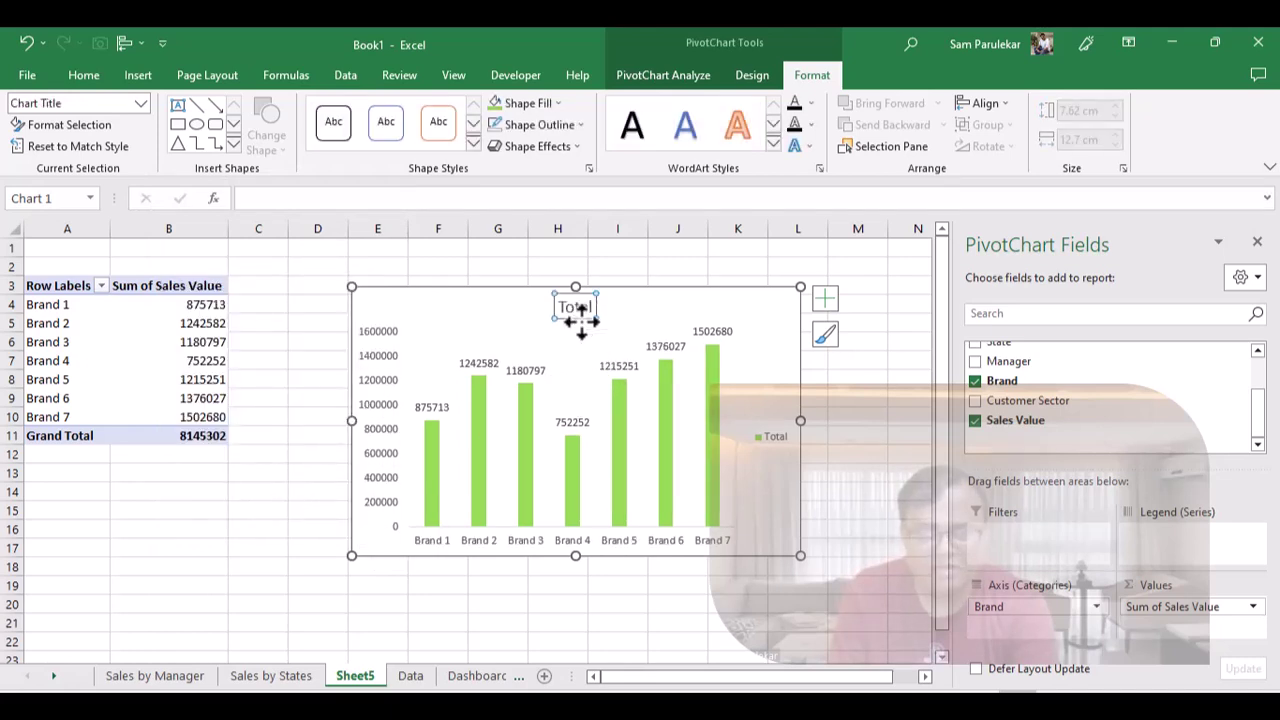
{"action": "key", "text": "Delete"}
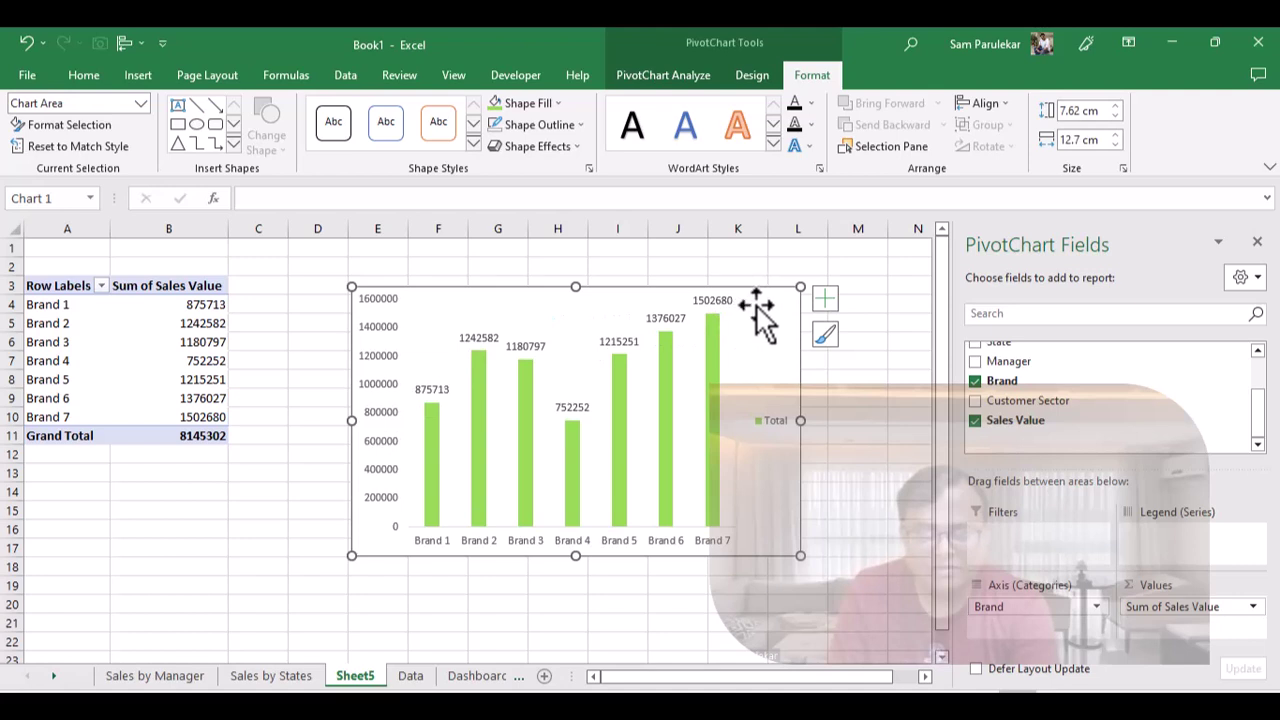
- Set the brand chart area to No Fill and No Outline
{"action": "left_click", "coordinate": [562, 106]}
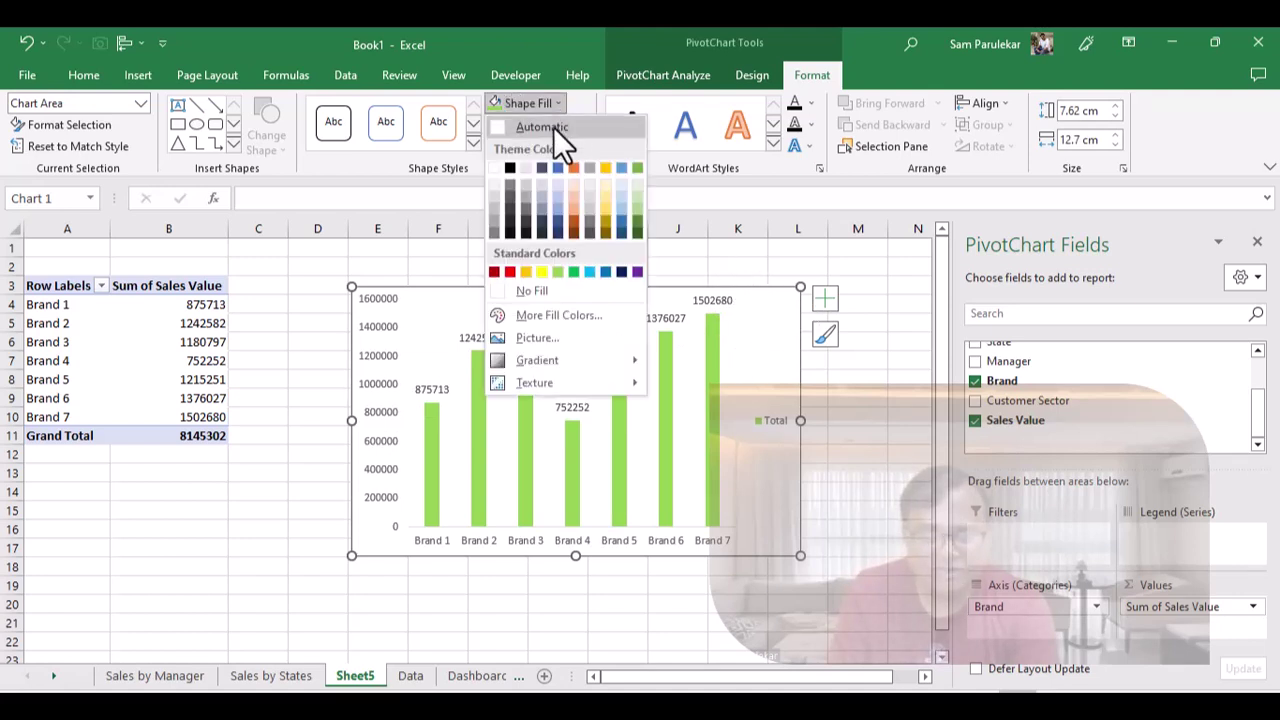
{"action": "left_click", "coordinate": [534, 289]}
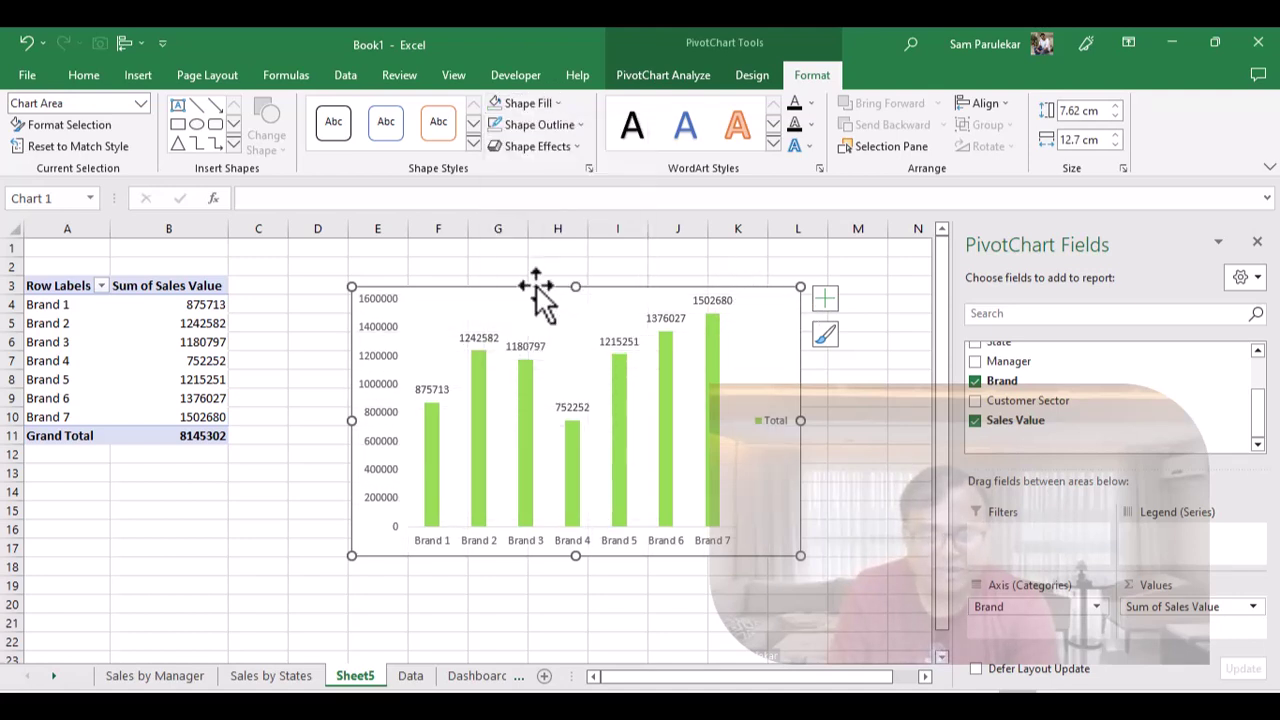
{"action": "left_click", "coordinate": [579, 125]}
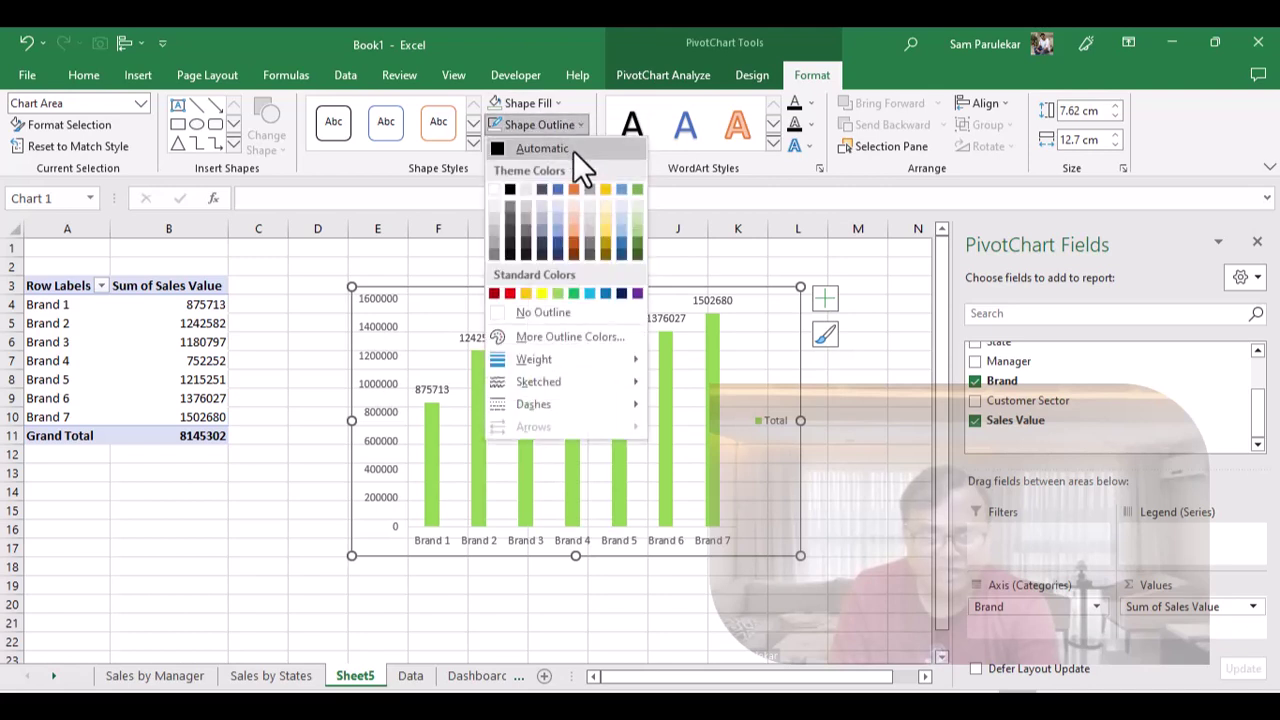
{"action": "left_click", "coordinate": [554, 314]}
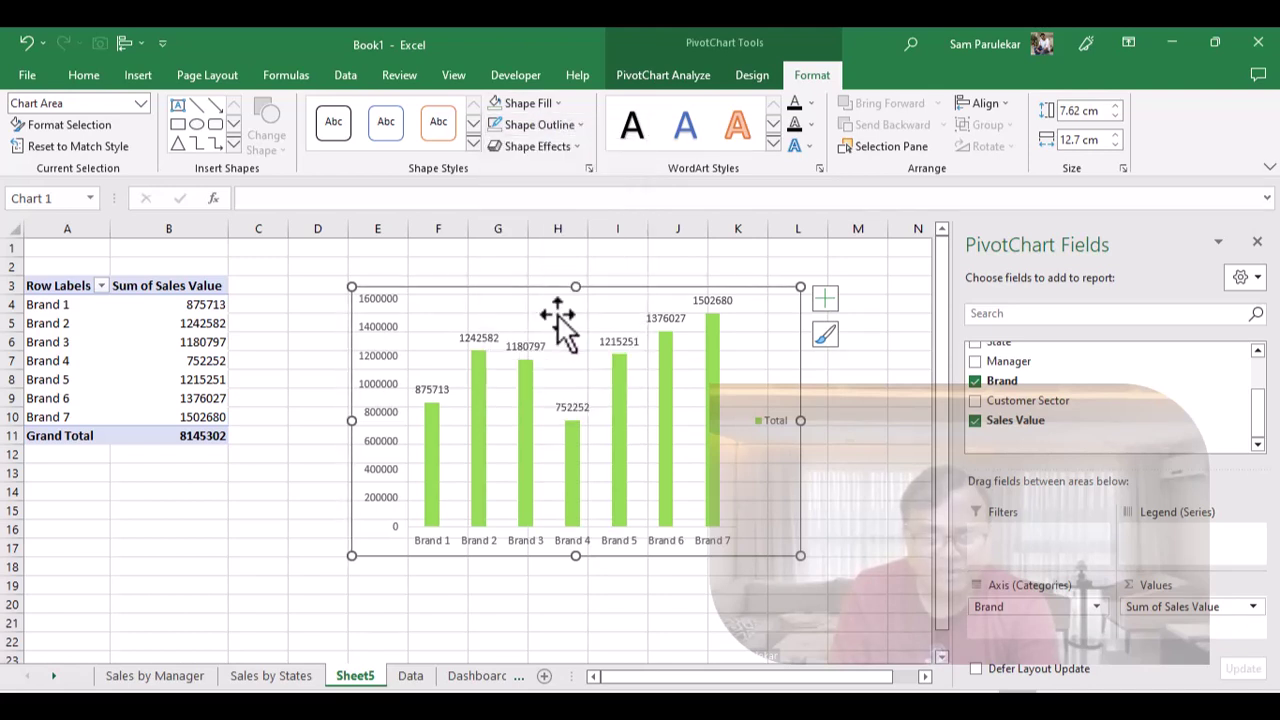
- Rename the brand PivotTable's worksheet as Sales by Brands
{"action": "double_click", "coordinate": [344, 673]}
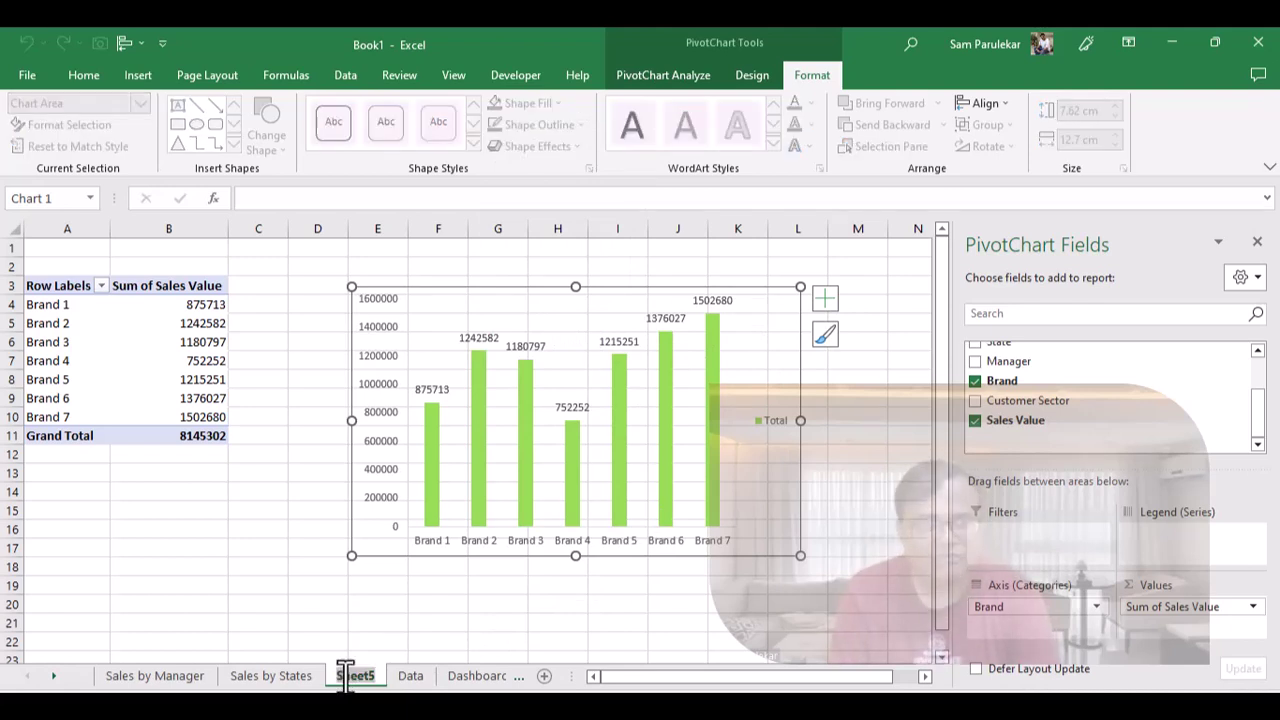
{"action": "type", "text": "Sales"}
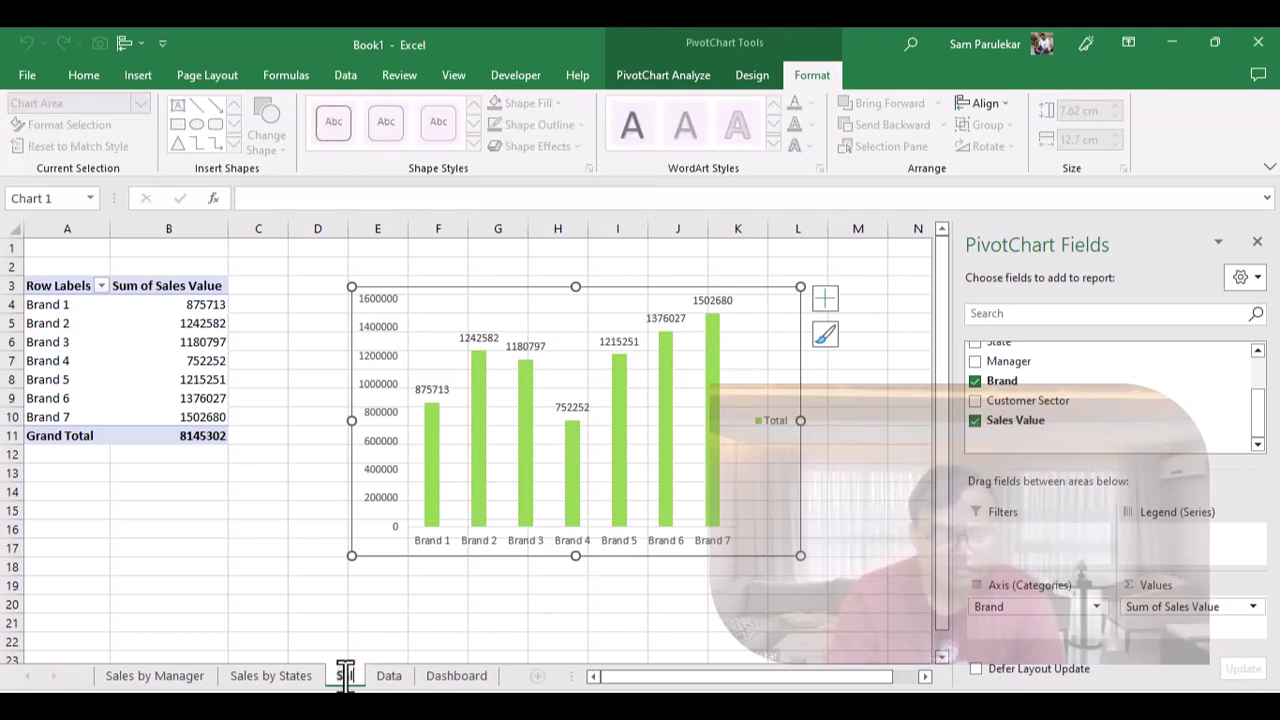
{"action": "type", "text": " by "}
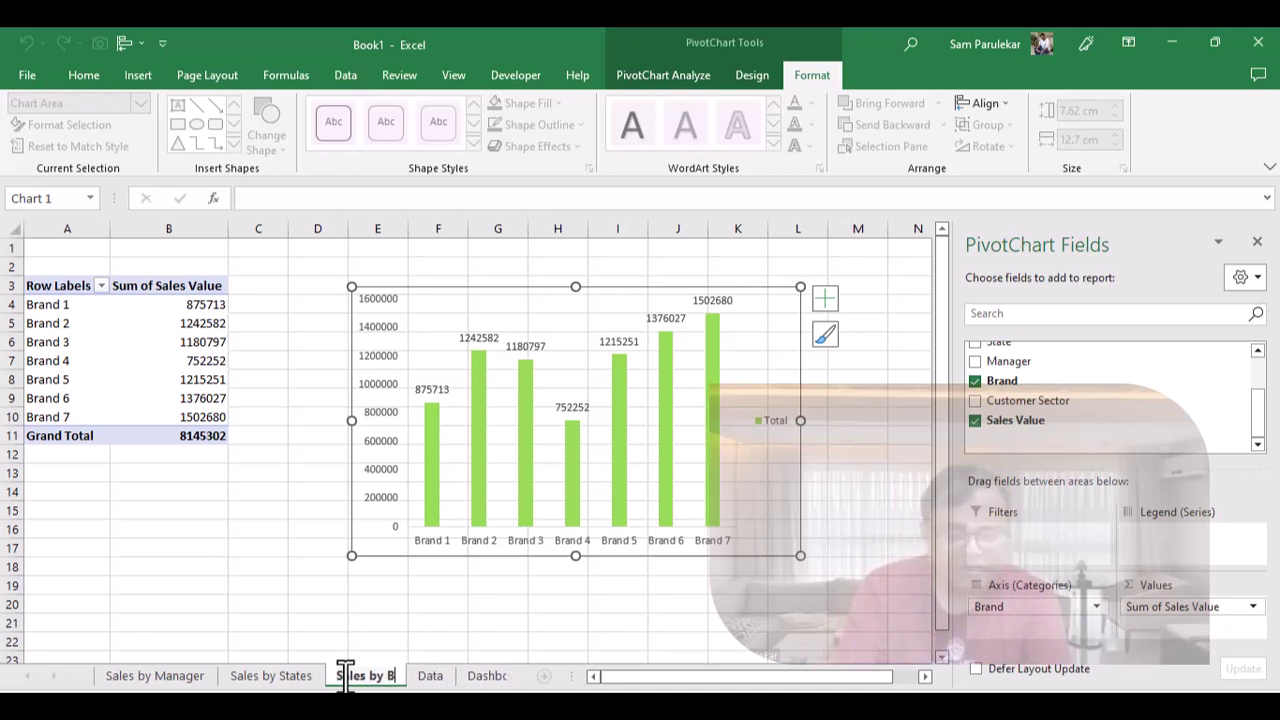
{"action": "type", "text": "Brands"}
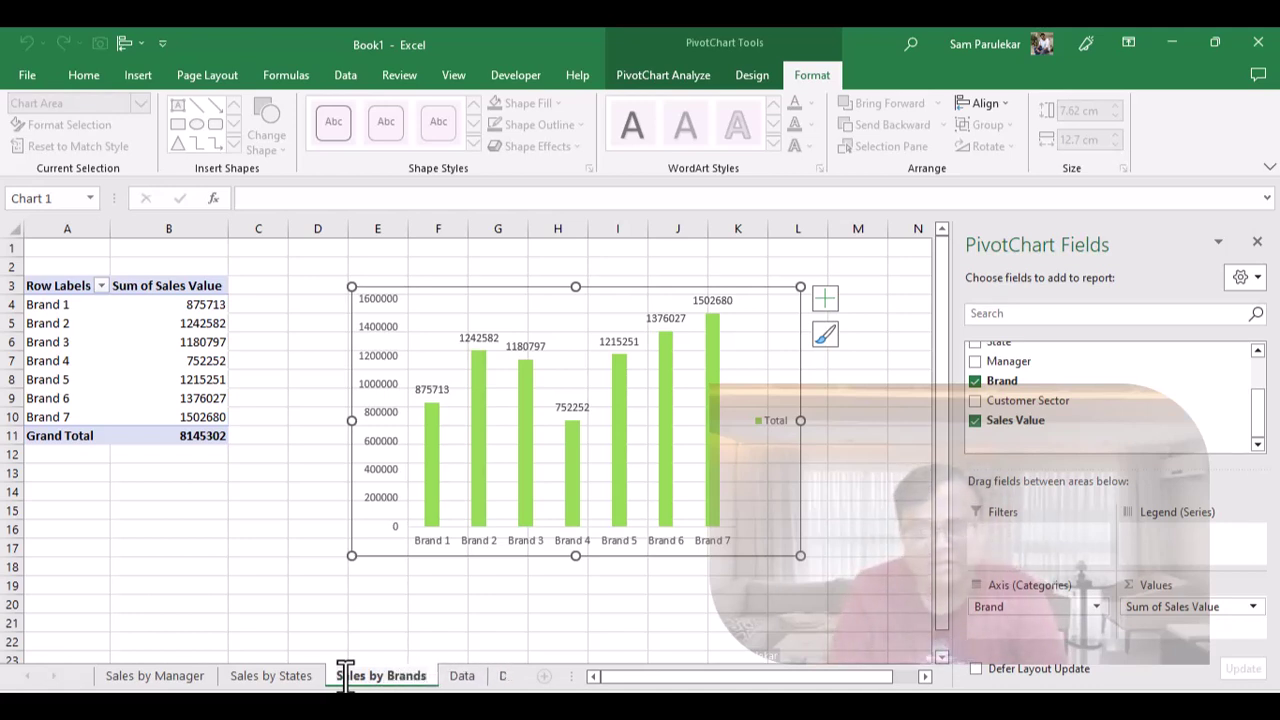
{"action": "key", "text": "Return"}
- Copy the brand chart to the Dashboard sheet, placing it below the manager chart and shrinking it to about cells I10 to N20
{"action": "mouse_move", "coordinate": [713, 488]}
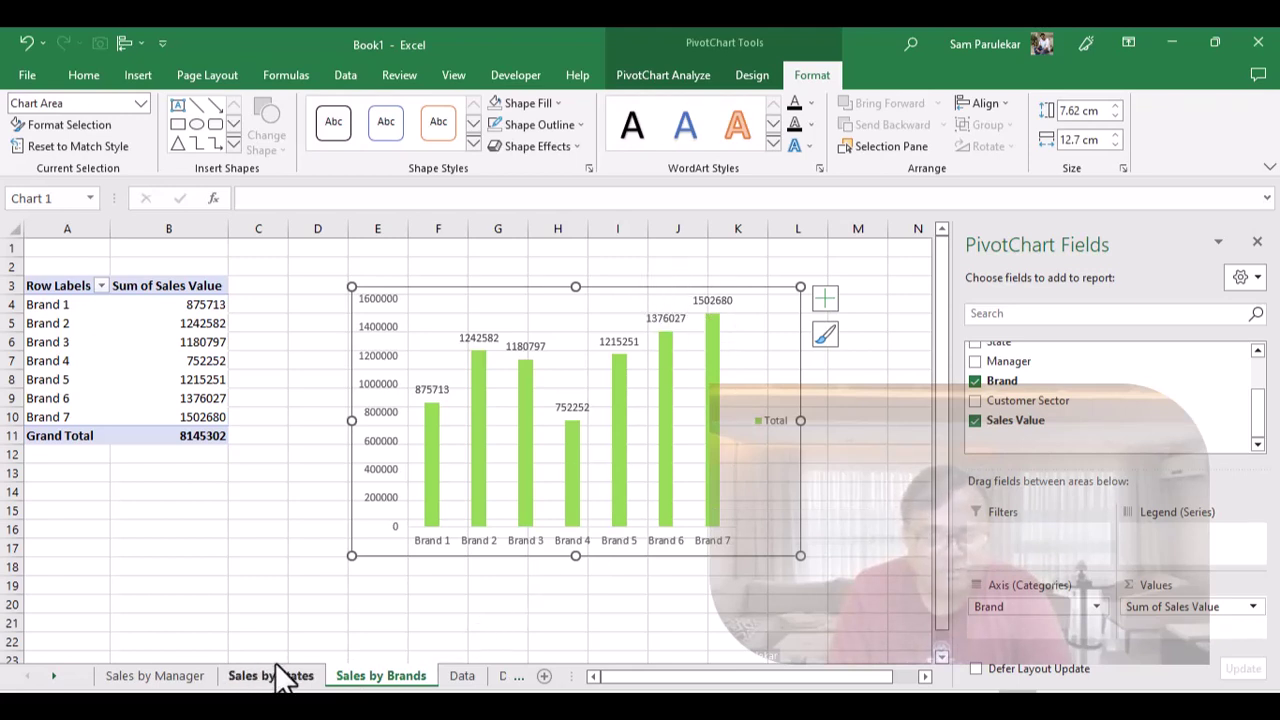
{"action": "left_click", "coordinate": [58, 682]}
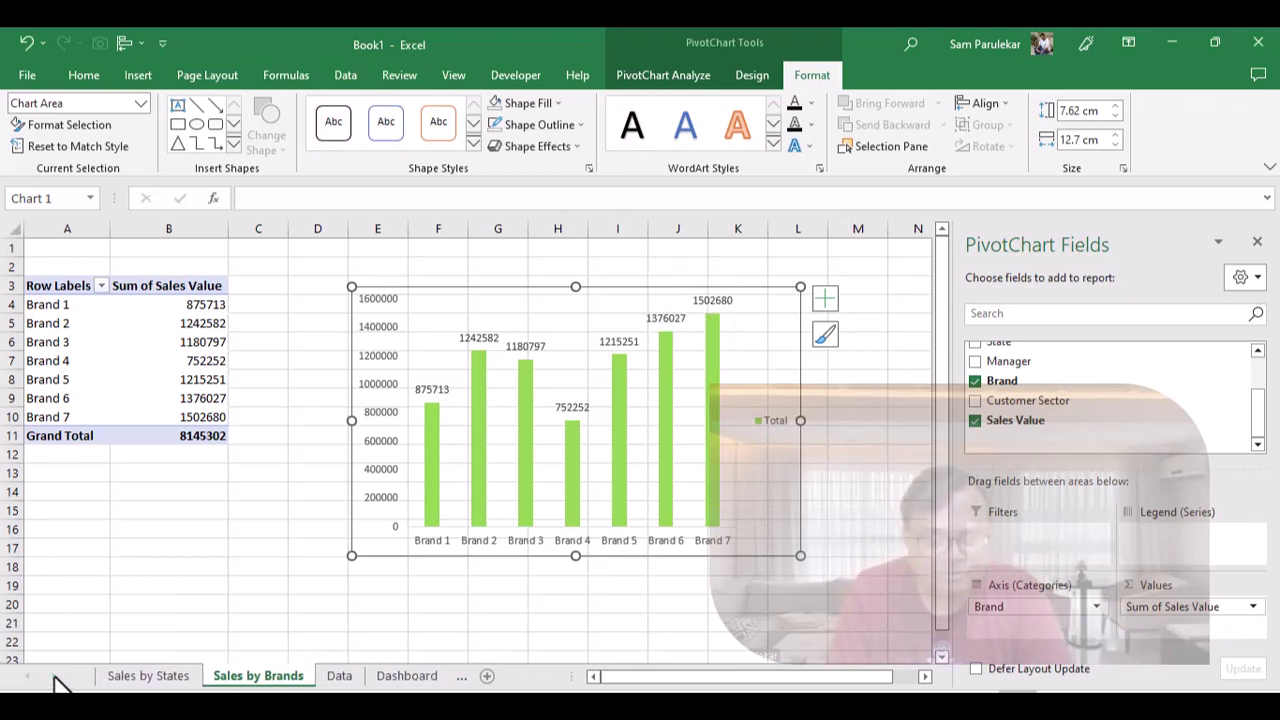
{"action": "left_click", "coordinate": [408, 676]}
{"action": "left_click", "coordinate": [531, 457]}
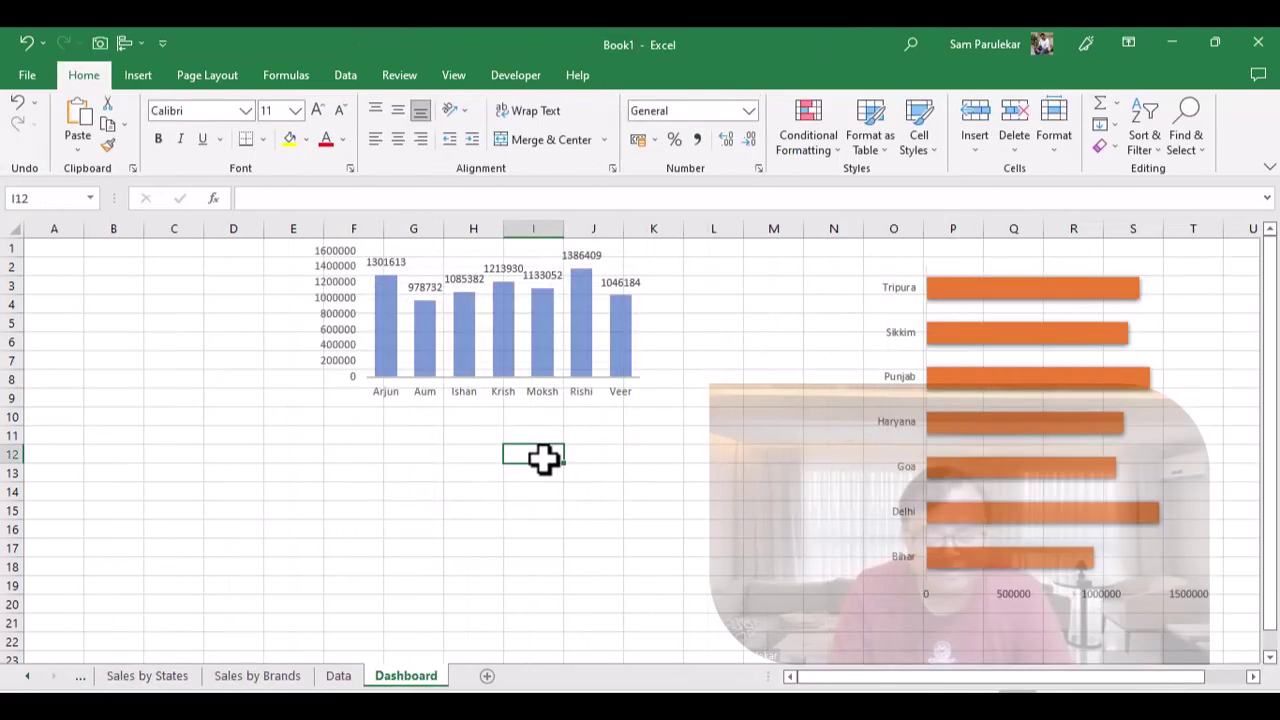
{"action": "key", "text": "ctrl+v"}
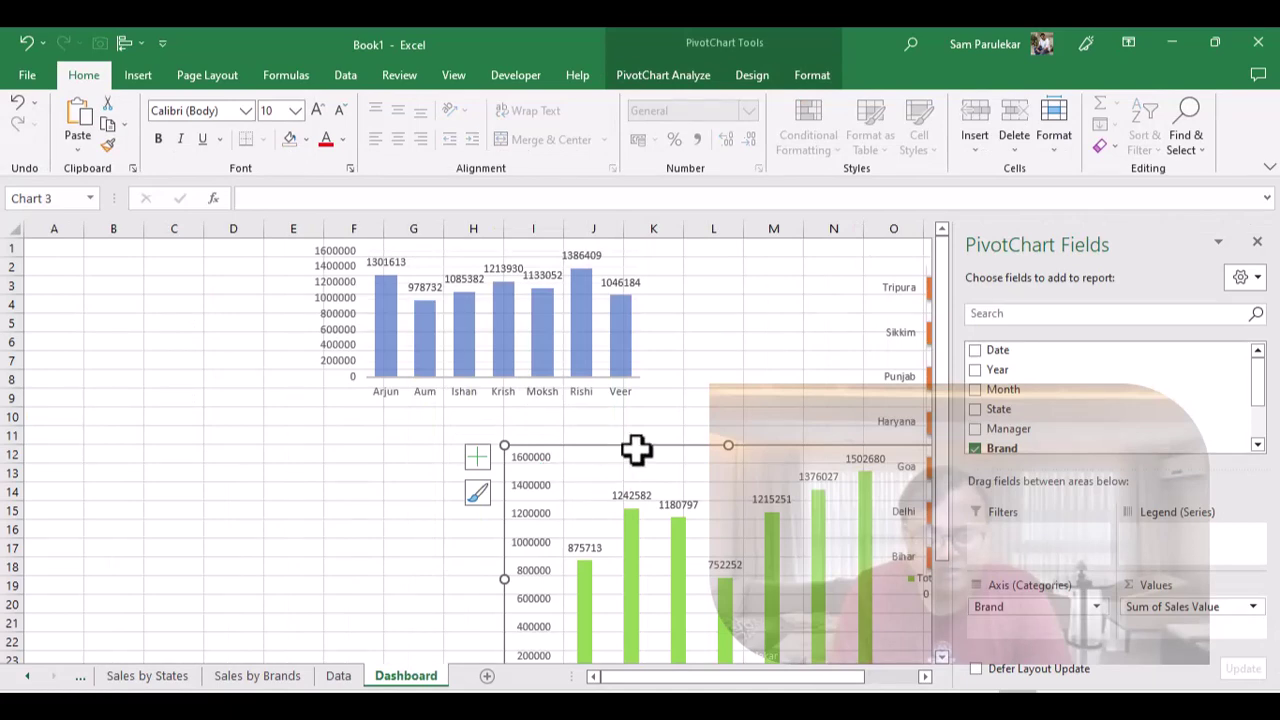
{"action": "left_click_drag", "start_coordinate": [626, 438], "coordinate": [452, 378]}
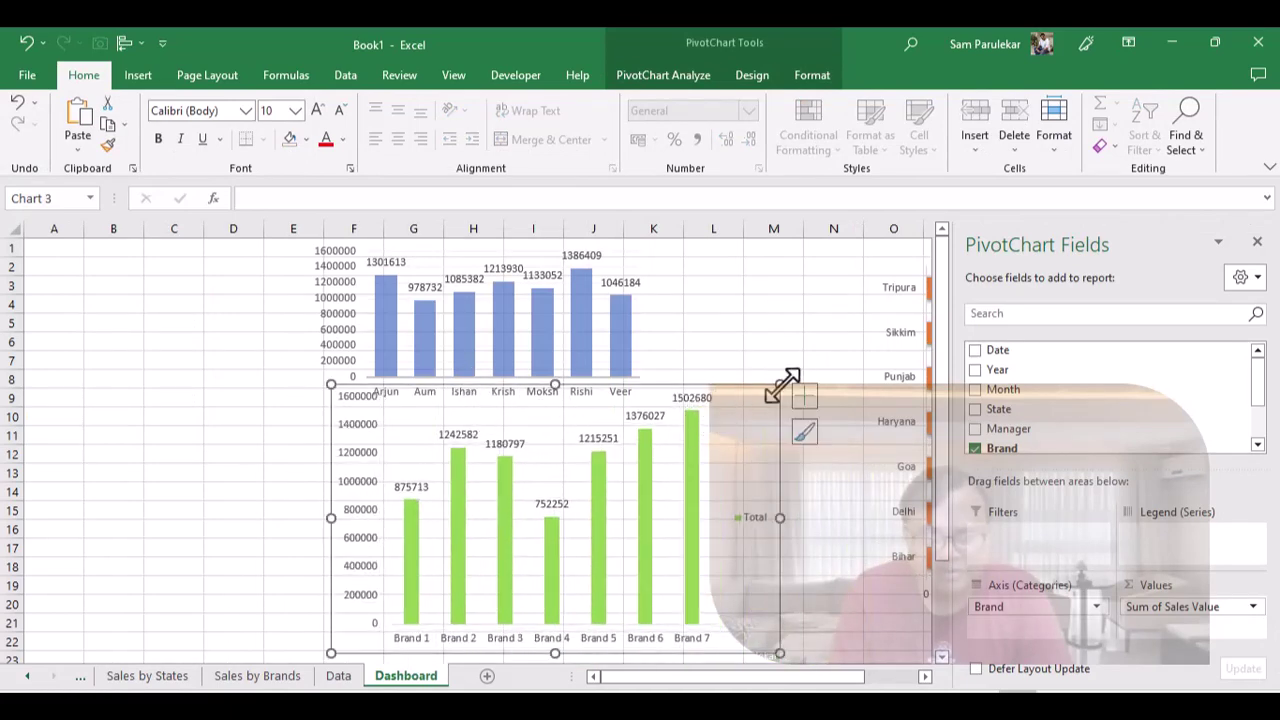
{"action": "left_click_drag", "start_coordinate": [781, 384], "coordinate": [772, 421]}
- Add data labels to the bars of the state chart on the Dashboard sheet
{"action": "left_click", "coordinate": [924, 676]}
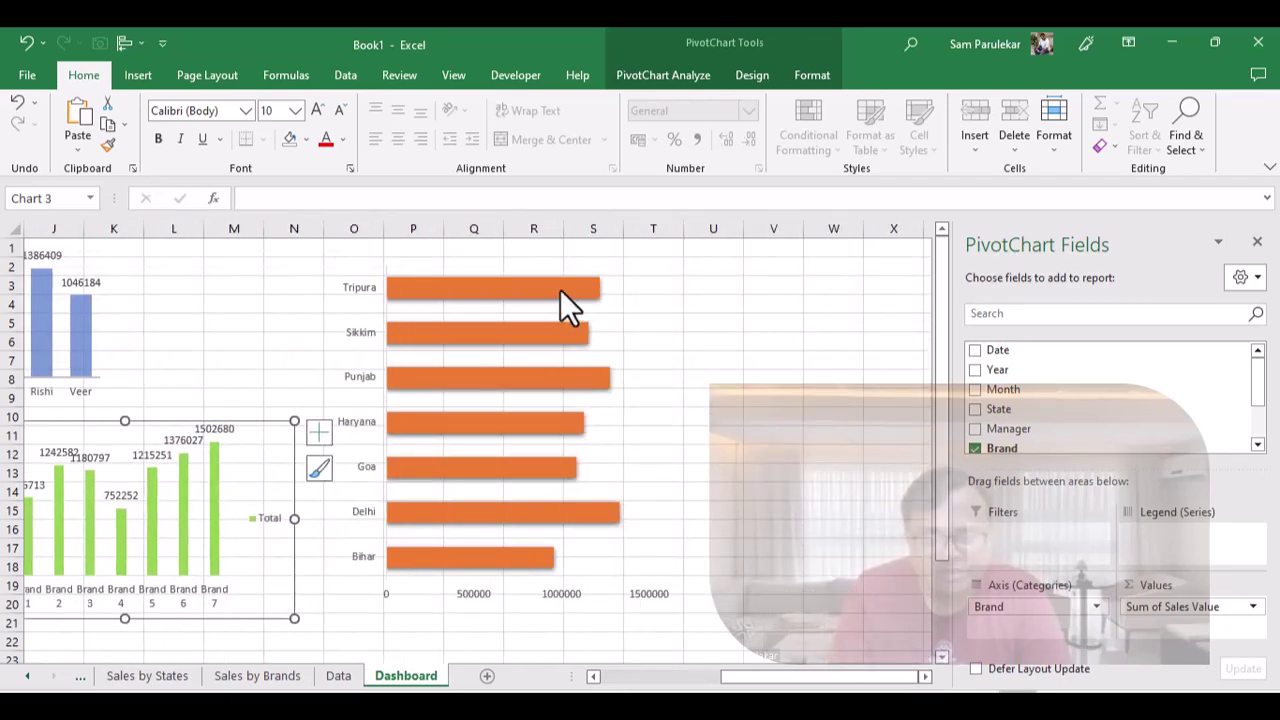
{"action": "left_click", "coordinate": [560, 289]}
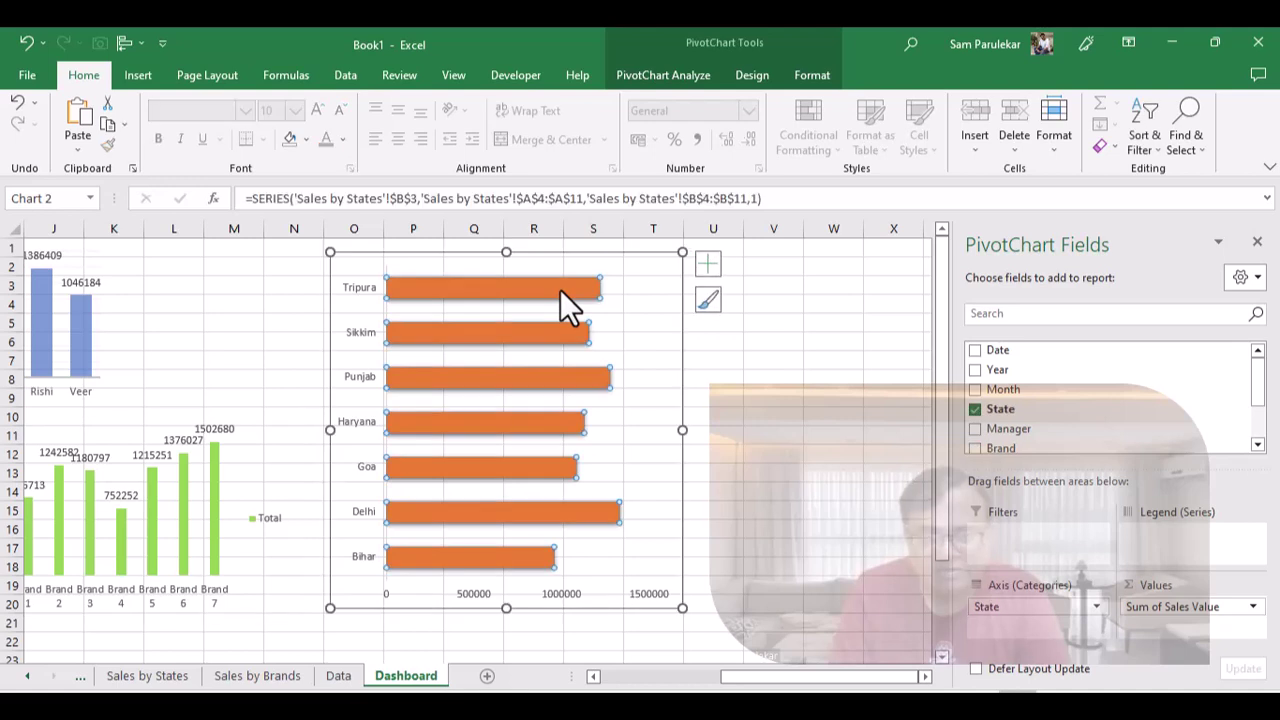
{"action": "right_click", "coordinate": [560, 289]}
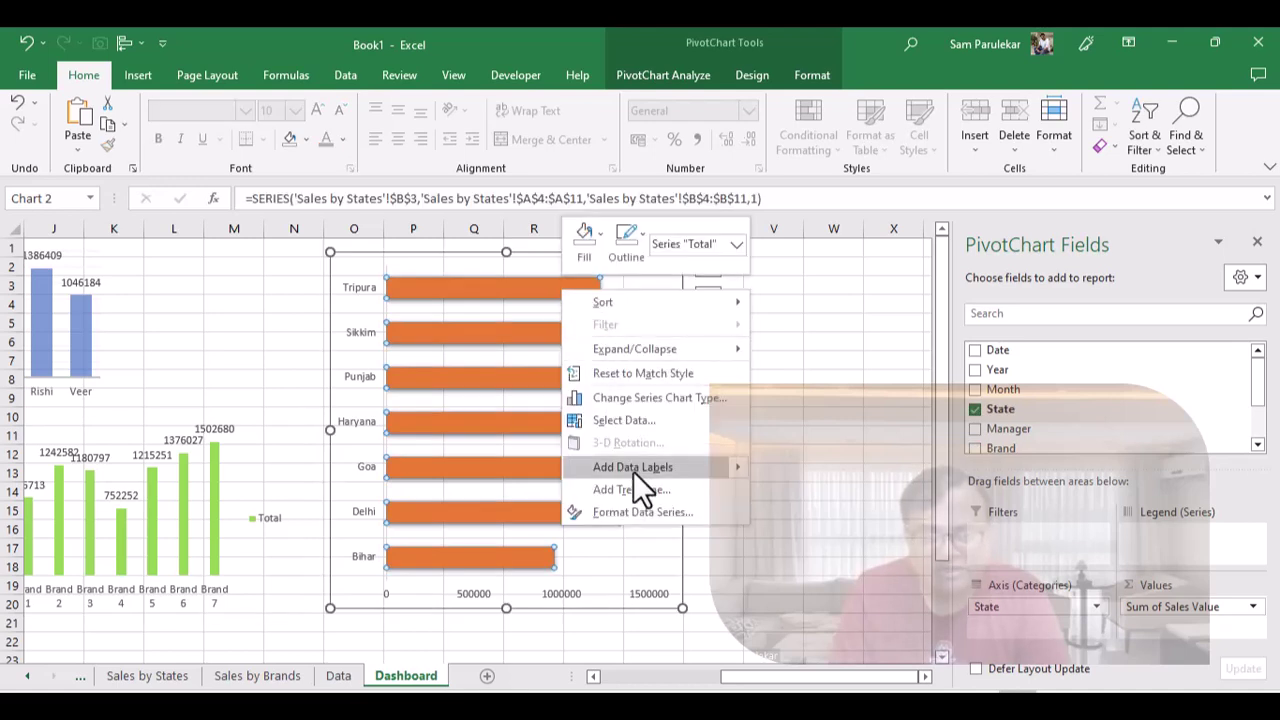
{"action": "left_click", "coordinate": [637, 476]}
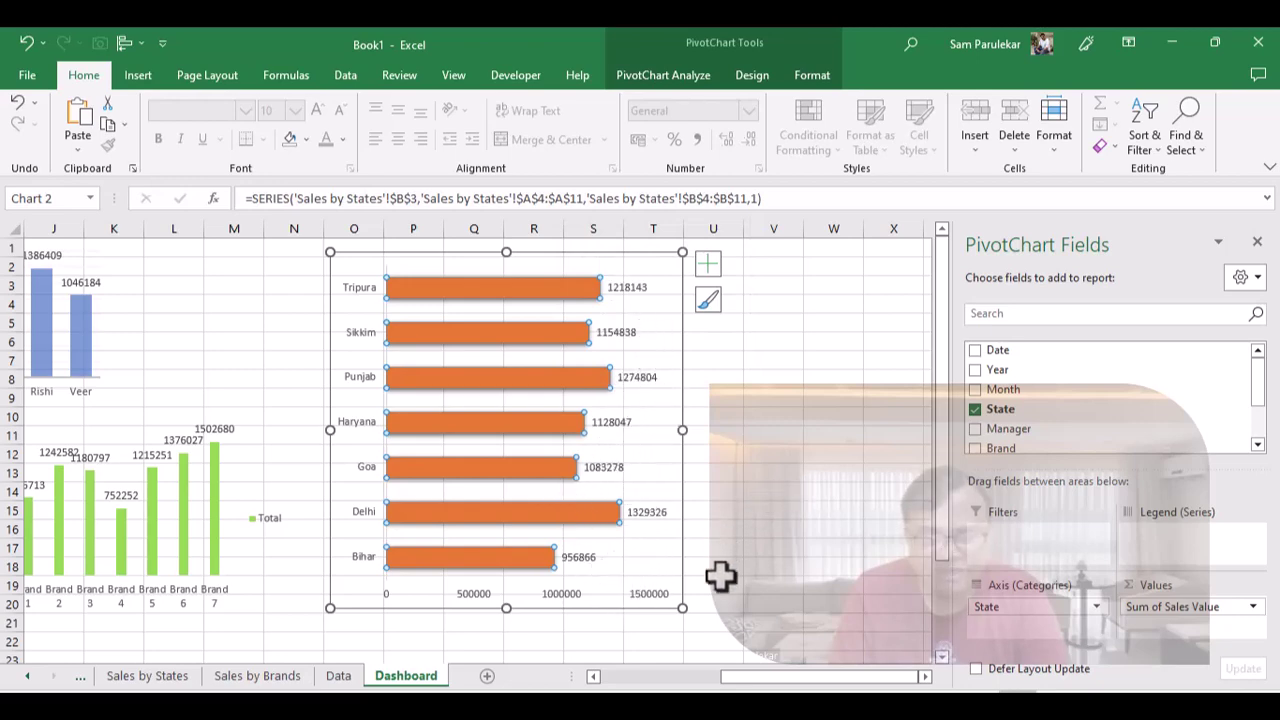
{"action": "left_click", "coordinate": [593, 677]}
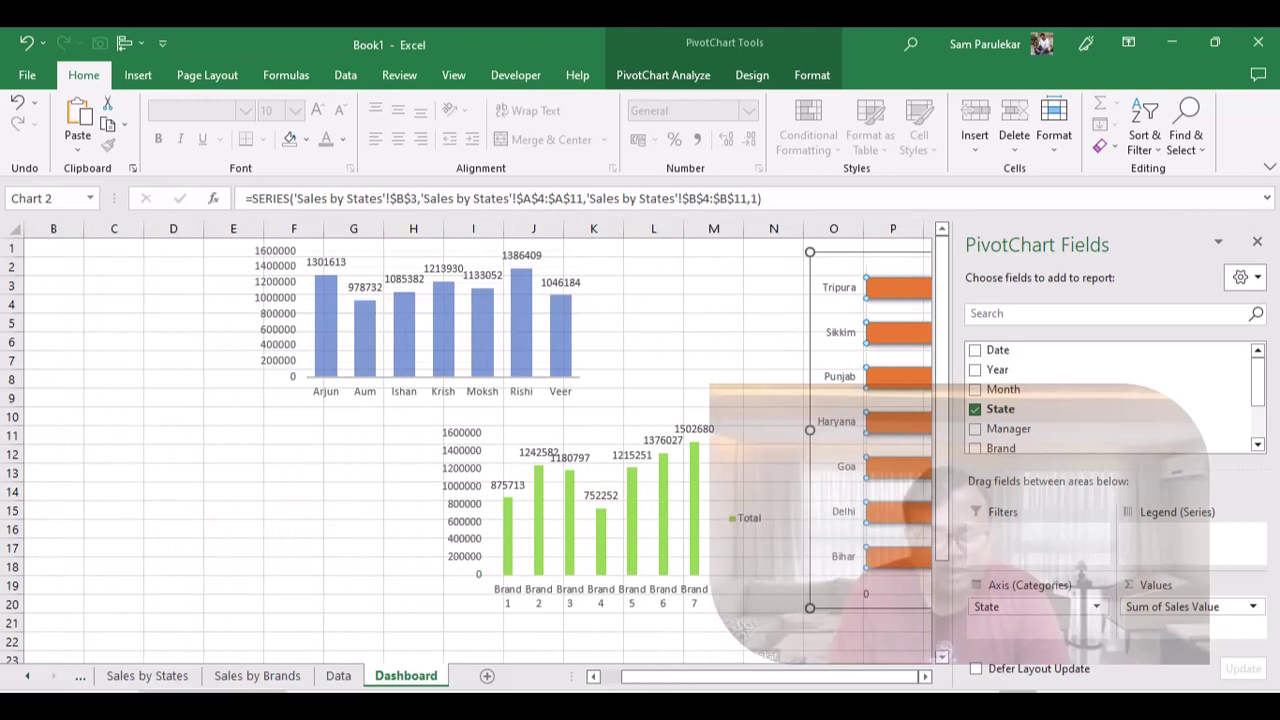
- Reorder the worksheets so Data comes first and Dashboard second, and open the Sales by Manager sheet
{"action": "left_click", "coordinate": [34, 677]}
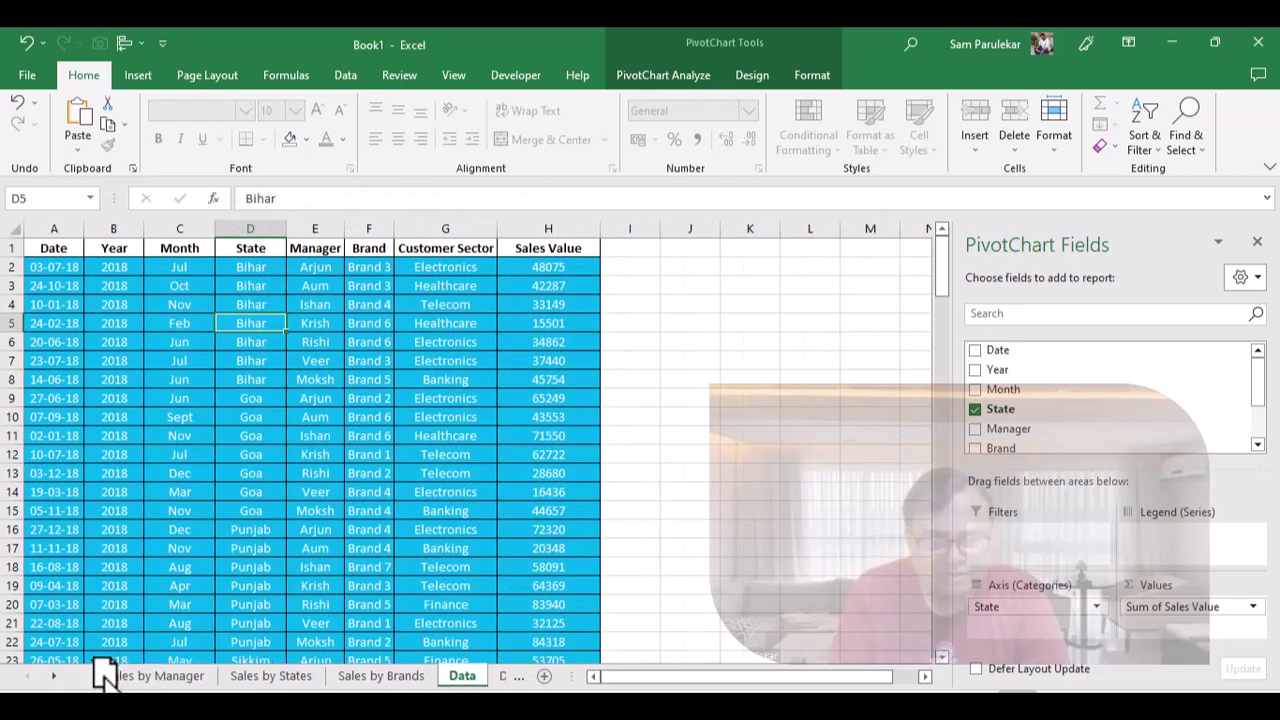
{"action": "left_click_drag", "start_coordinate": [104, 676], "coordinate": [110, 684]}
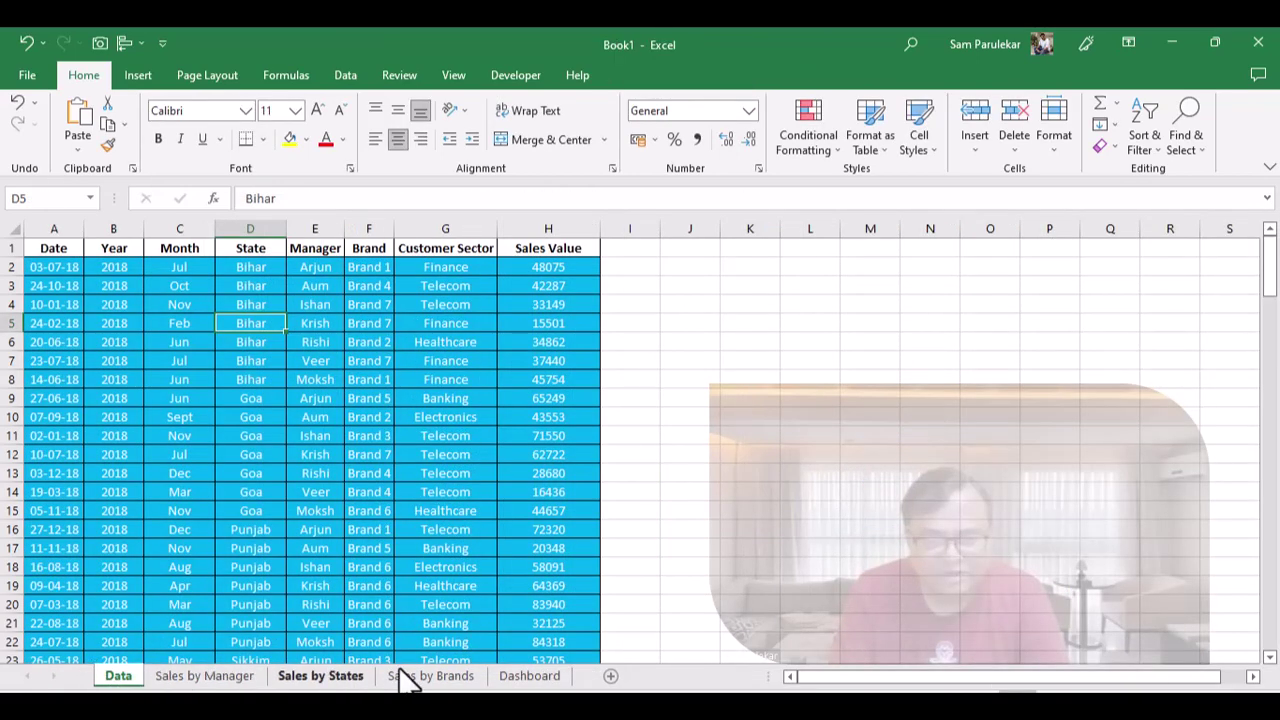
{"action": "mouse_move", "coordinate": [540, 683]}
{"action": "left_mouse_down"}
{"action": "mouse_move", "coordinate": [260, 668]}
{"action": "mouse_move", "coordinate": [163, 677]}
{"action": "left_mouse_up"}
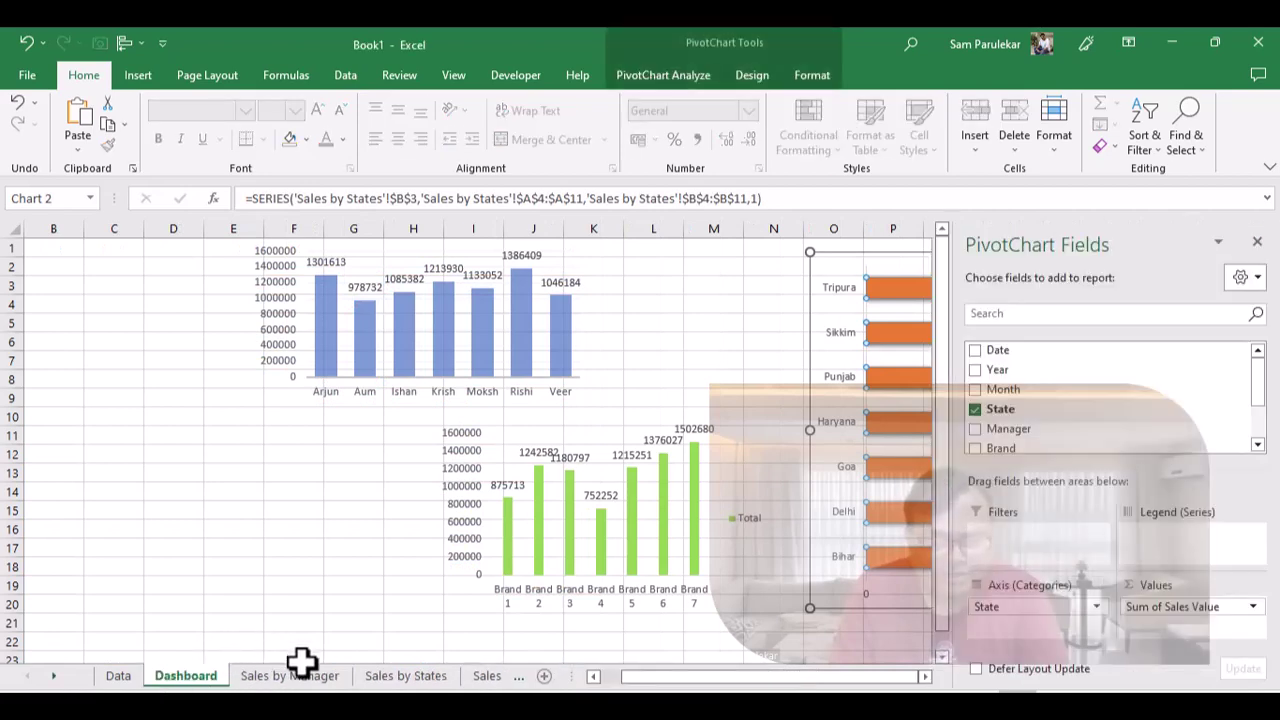
{"action": "left_click", "coordinate": [300, 677]}
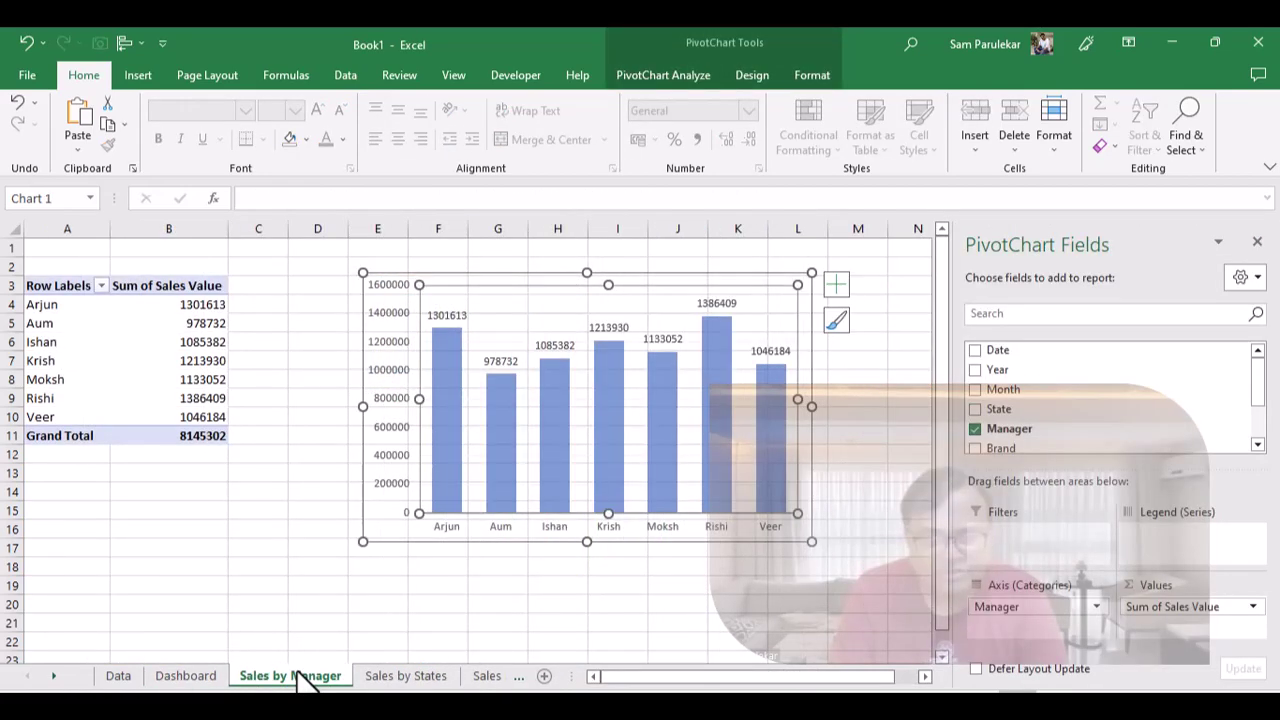
- Review the new workbook's sheets and the finished dashboard in Sales Data.xlsx, returning to the Data sheet of Book1
{"action": "left_click", "coordinate": [418, 677]}
{"action": "left_click", "coordinate": [495, 677]}
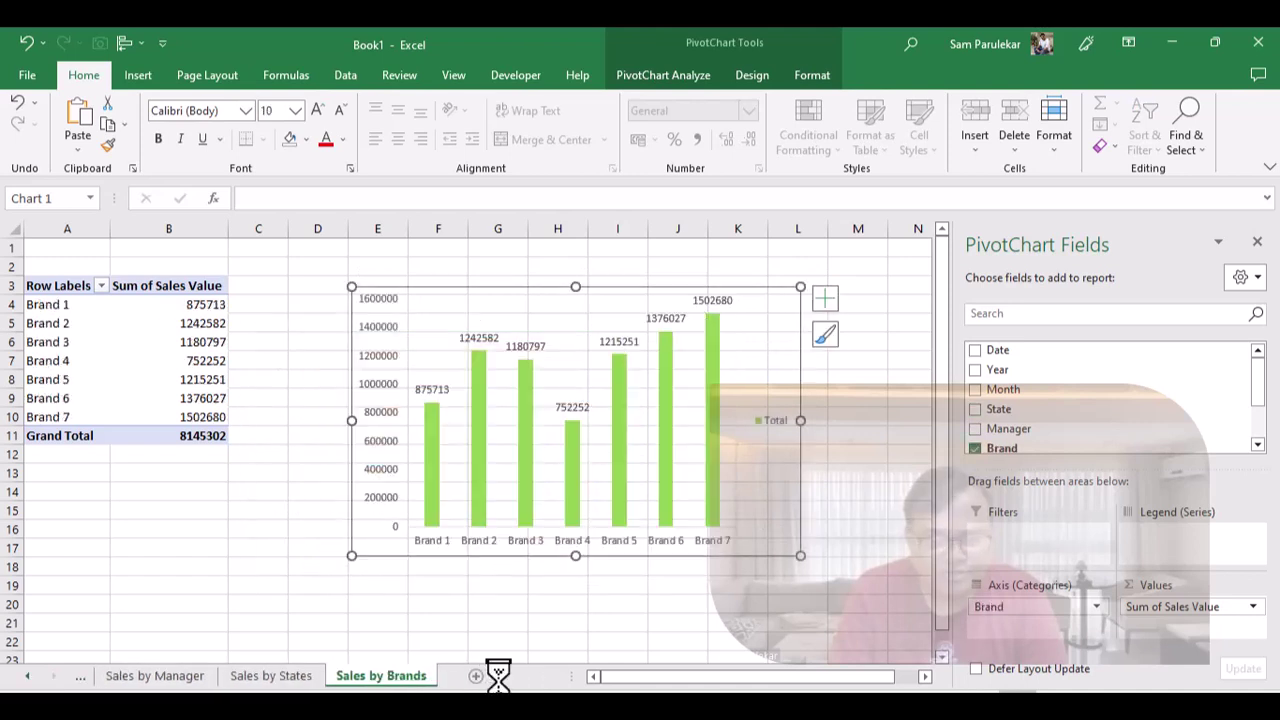
{"action": "left_click", "coordinate": [30, 677]}
{"action": "left_click", "coordinate": [30, 677]}
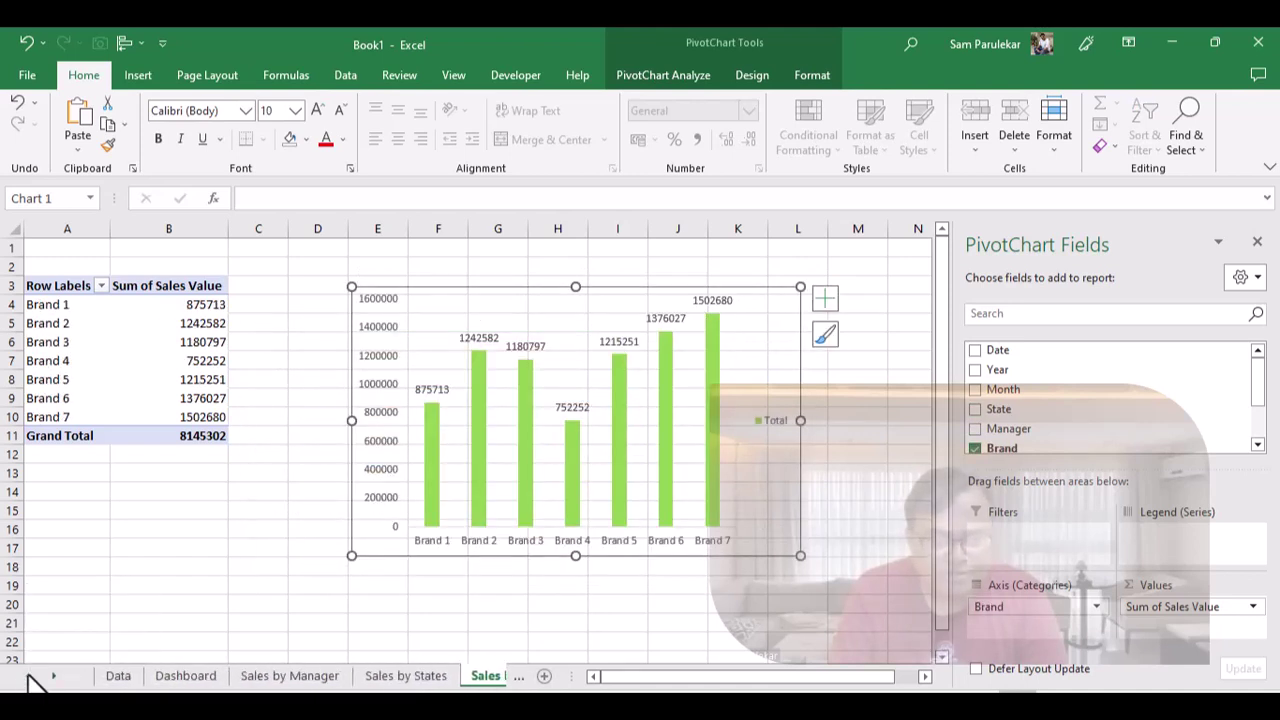
{"action": "left_click", "coordinate": [125, 677]}
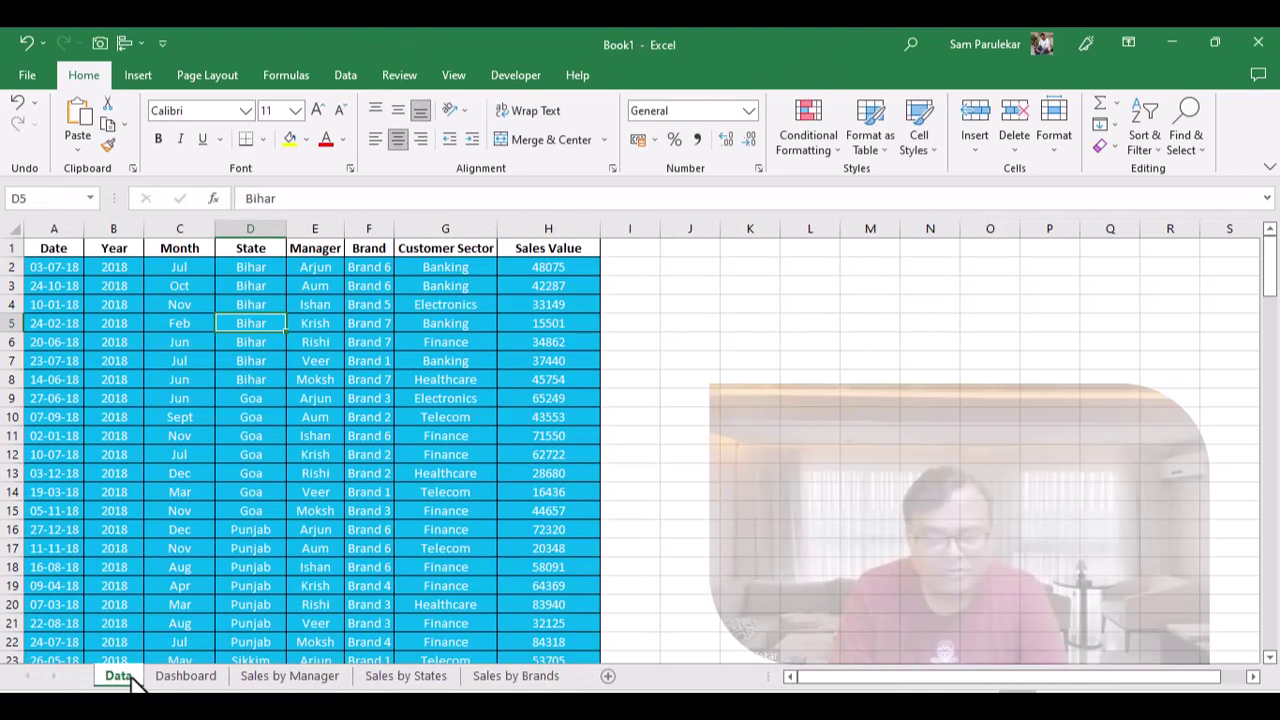
{"action": "left_click", "coordinate": [180, 677]}
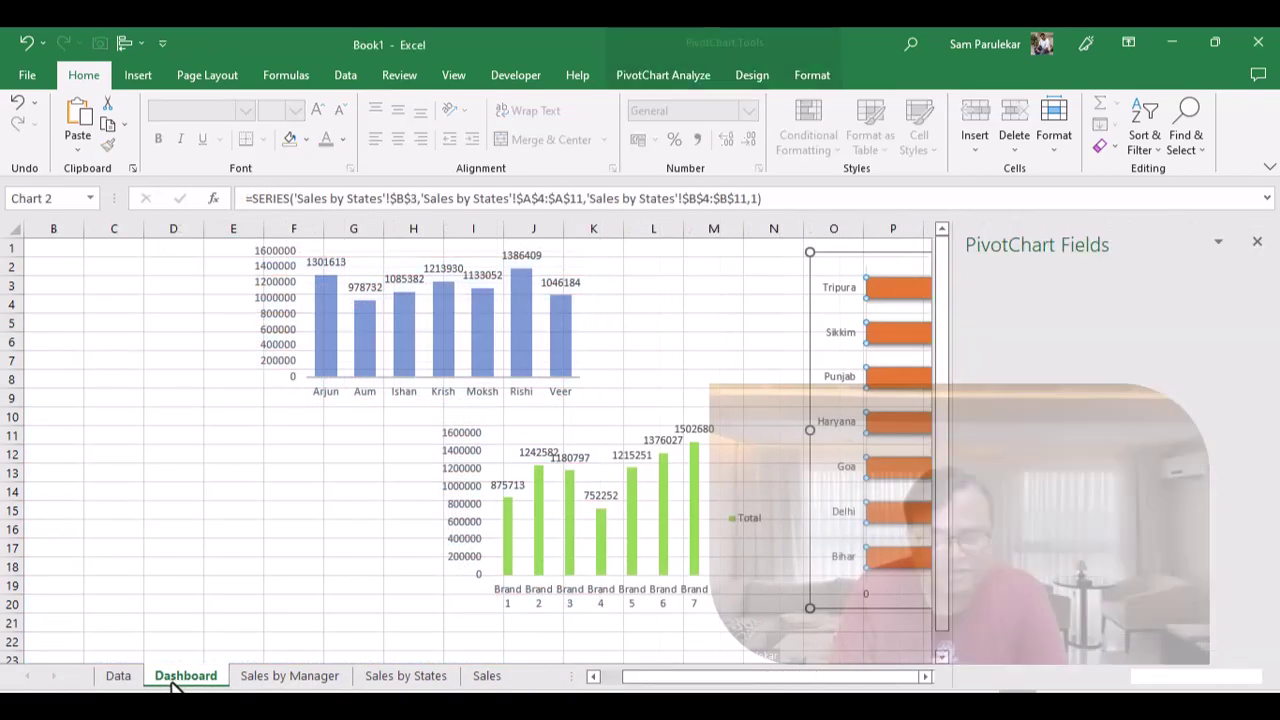
{"action": "left_click", "coordinate": [116, 677]}
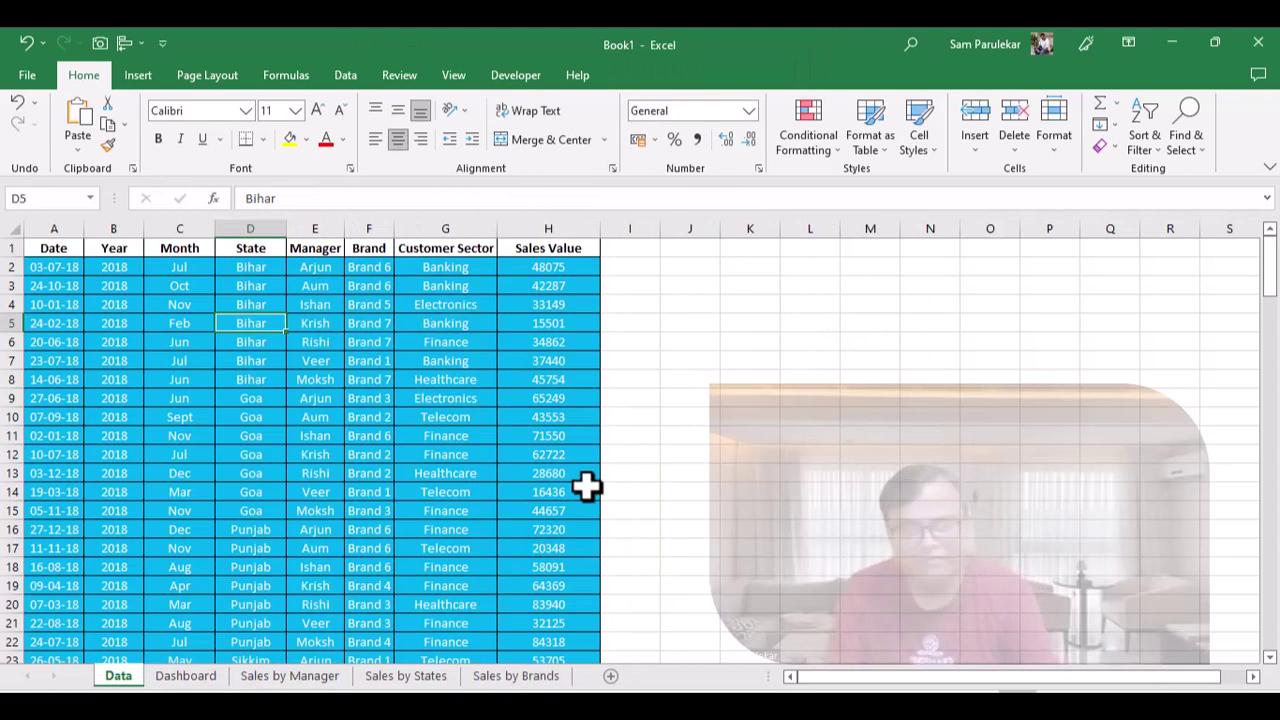
{"action": "key", "text": "alt+Tab"}
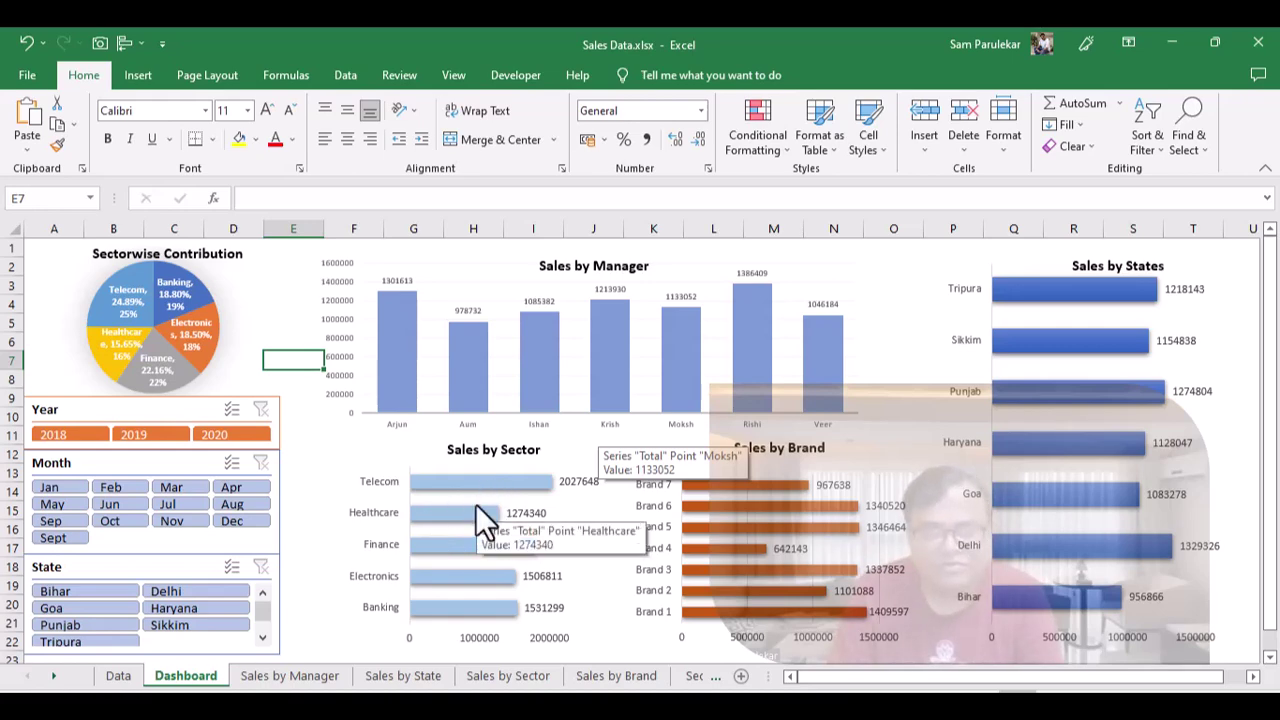
{"action": "key", "text": "alt+Tab"}
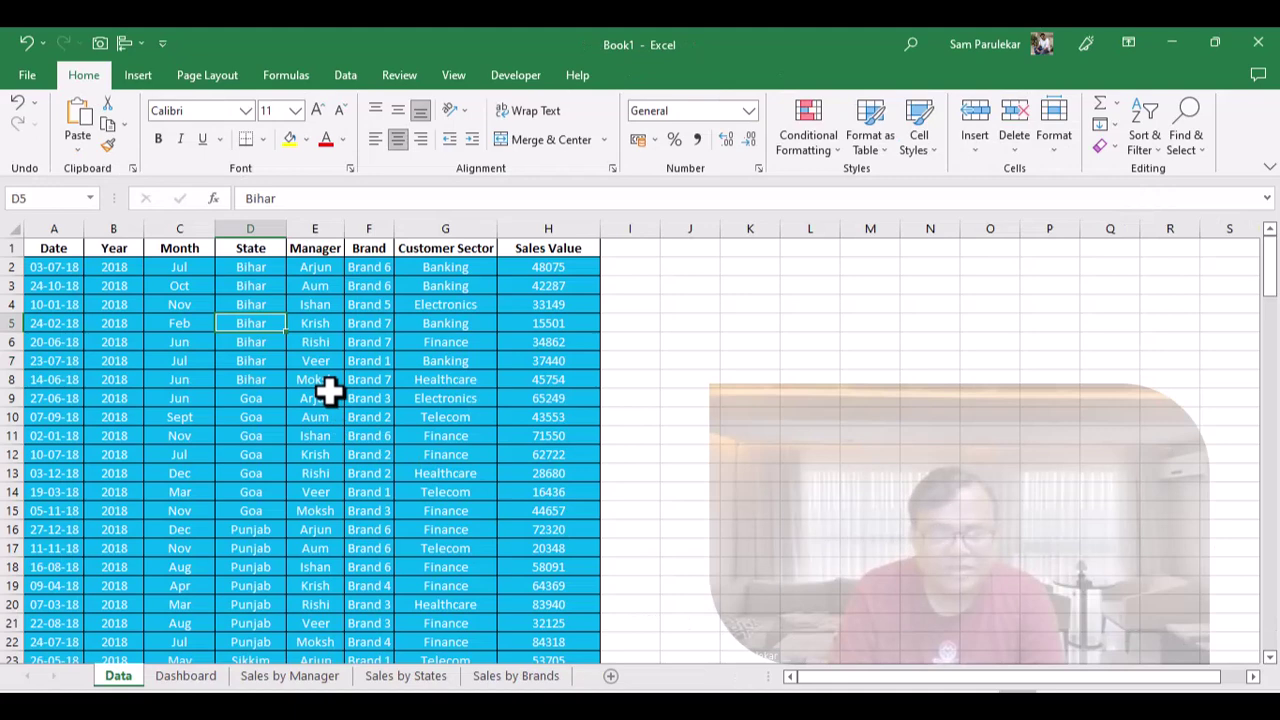
- Create a PivotTable from Data!$A$1:$H$148 on a new worksheet, with Customer Sector as rows and Sales Value as summed values
{"action": "left_click", "coordinate": [128, 79]}
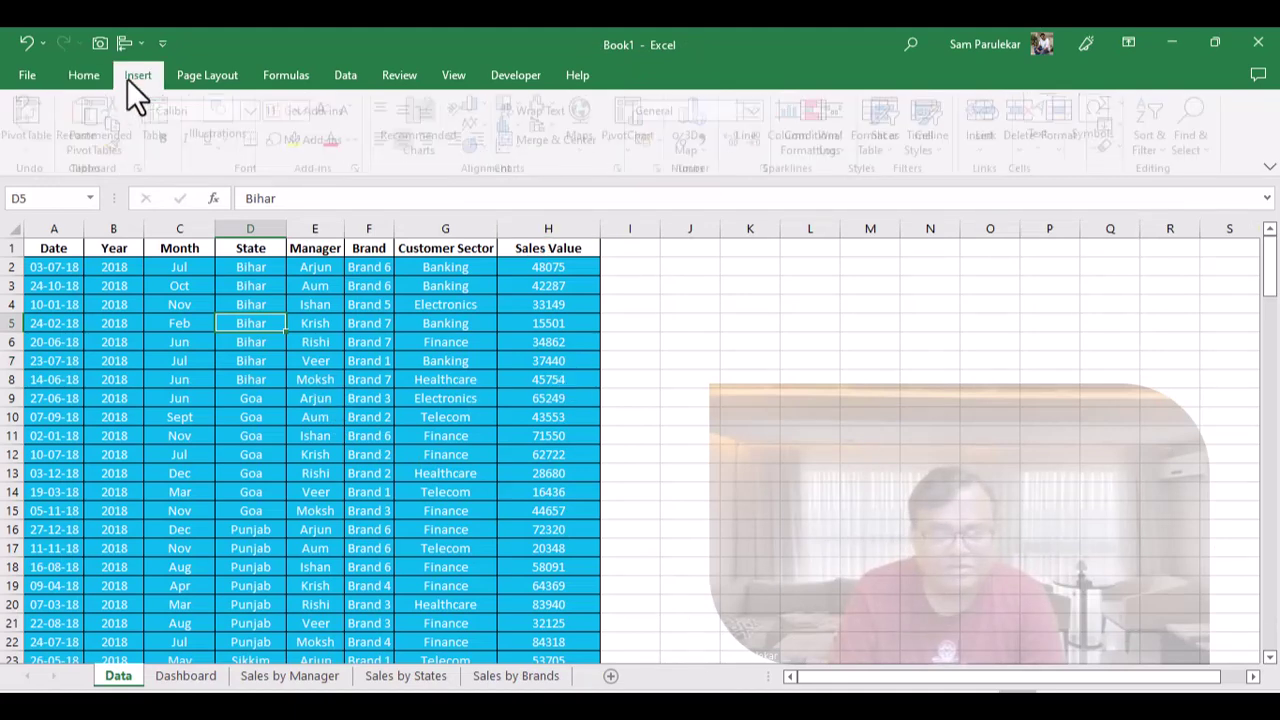
{"action": "left_click", "coordinate": [41, 112]}
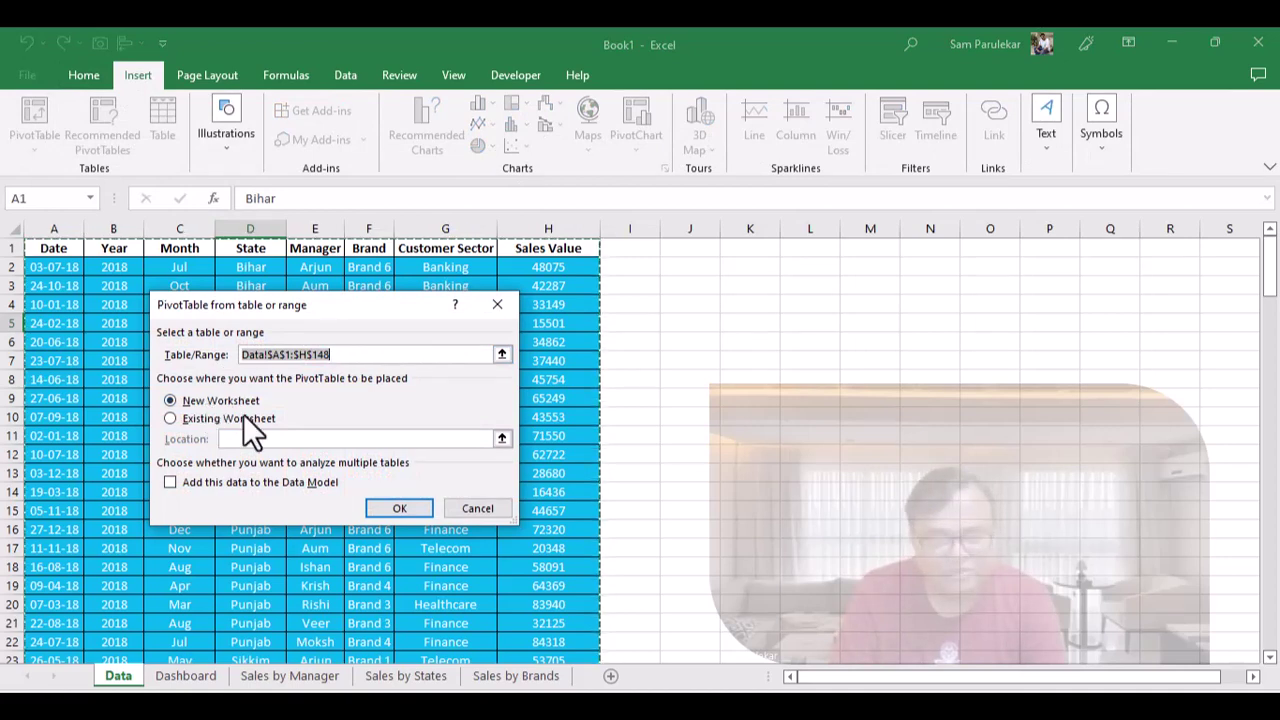
{"action": "left_click", "coordinate": [400, 509]}
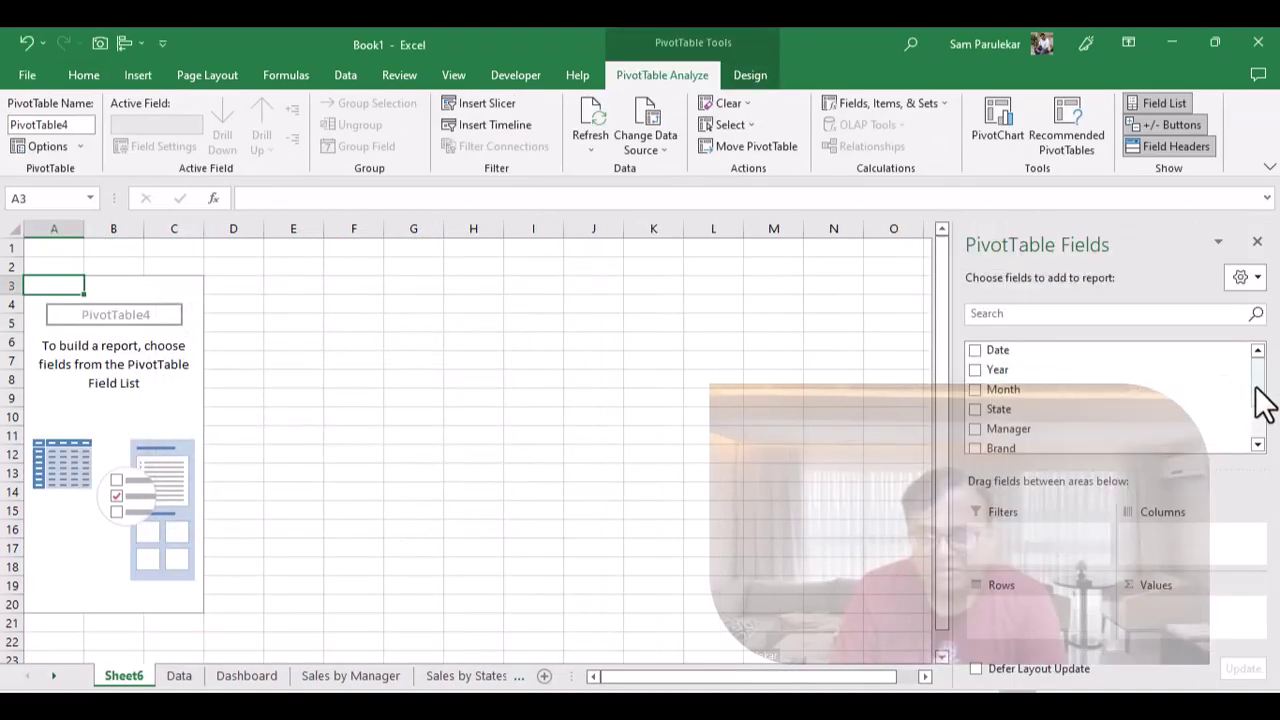
{"action": "left_click_drag", "start_coordinate": [1262, 400], "coordinate": [1262, 447]}
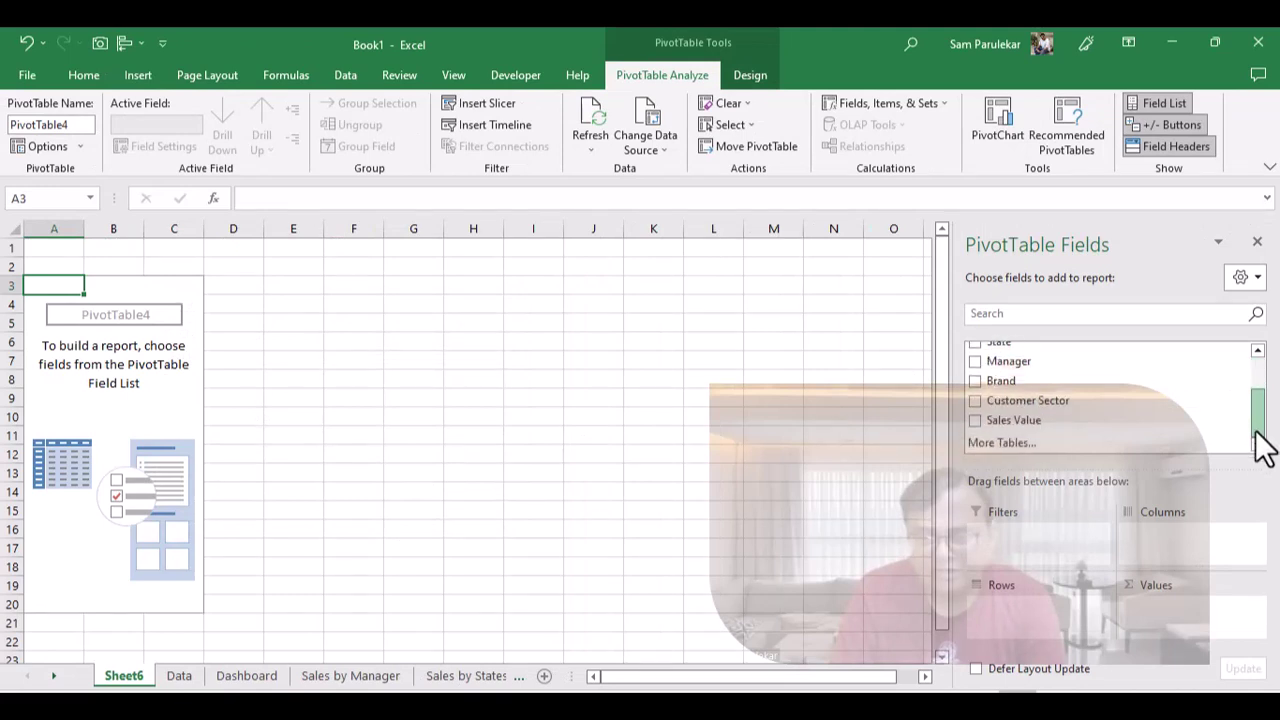
{"action": "left_click_drag", "start_coordinate": [1052, 405], "coordinate": [1044, 616]}
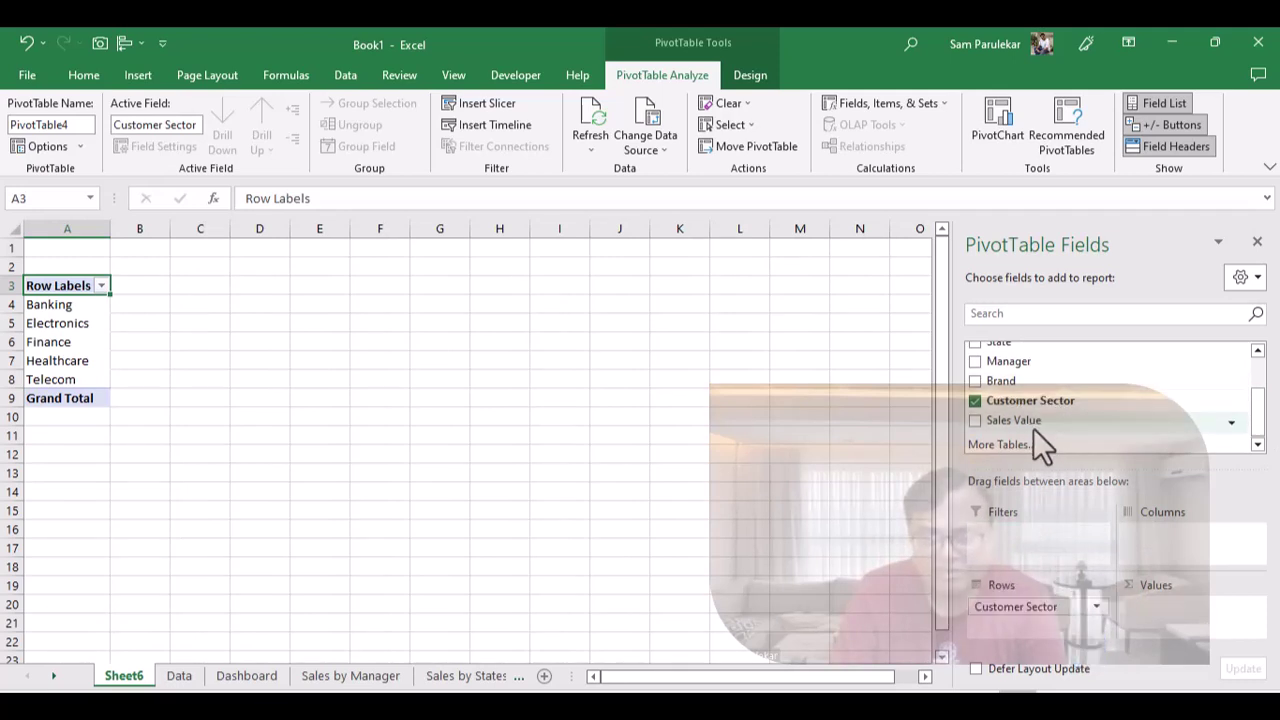
{"action": "left_click_drag", "start_coordinate": [1043, 422], "coordinate": [1155, 622]}
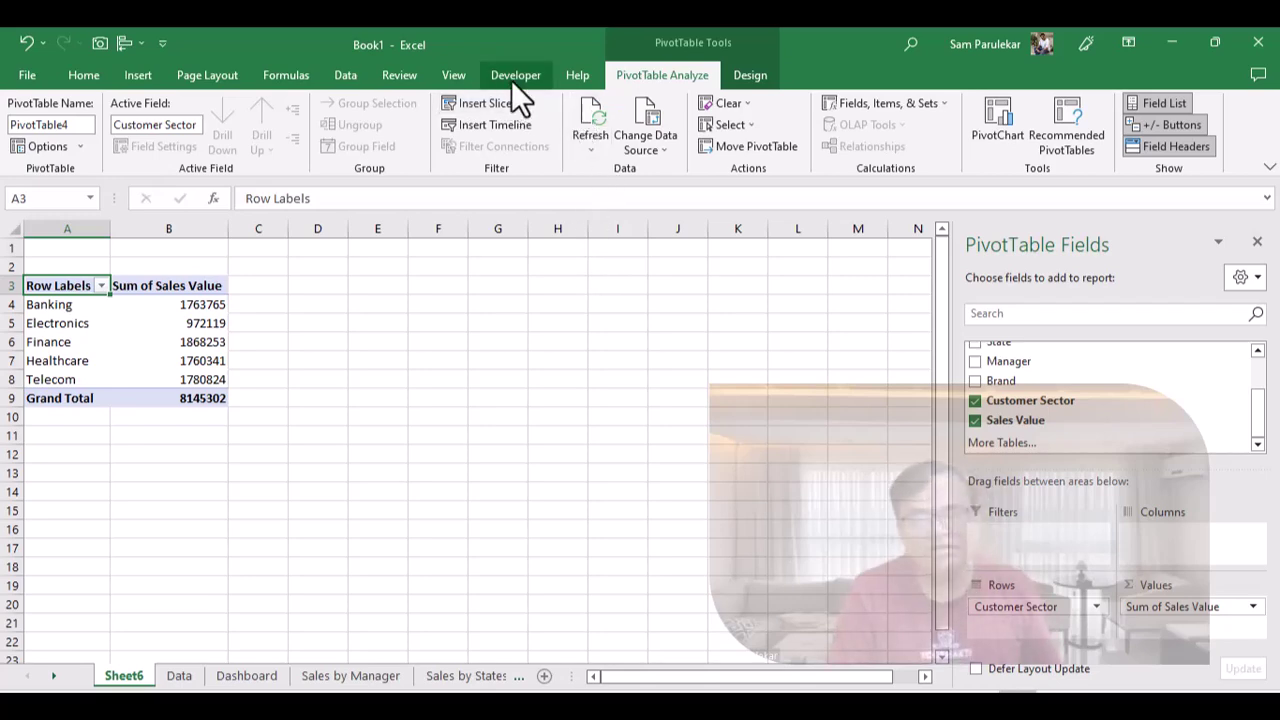
- Insert a clustered column PivotChart from the customer sector PivotTable and hide all of its field buttons
{"action": "left_click", "coordinate": [982, 114]}
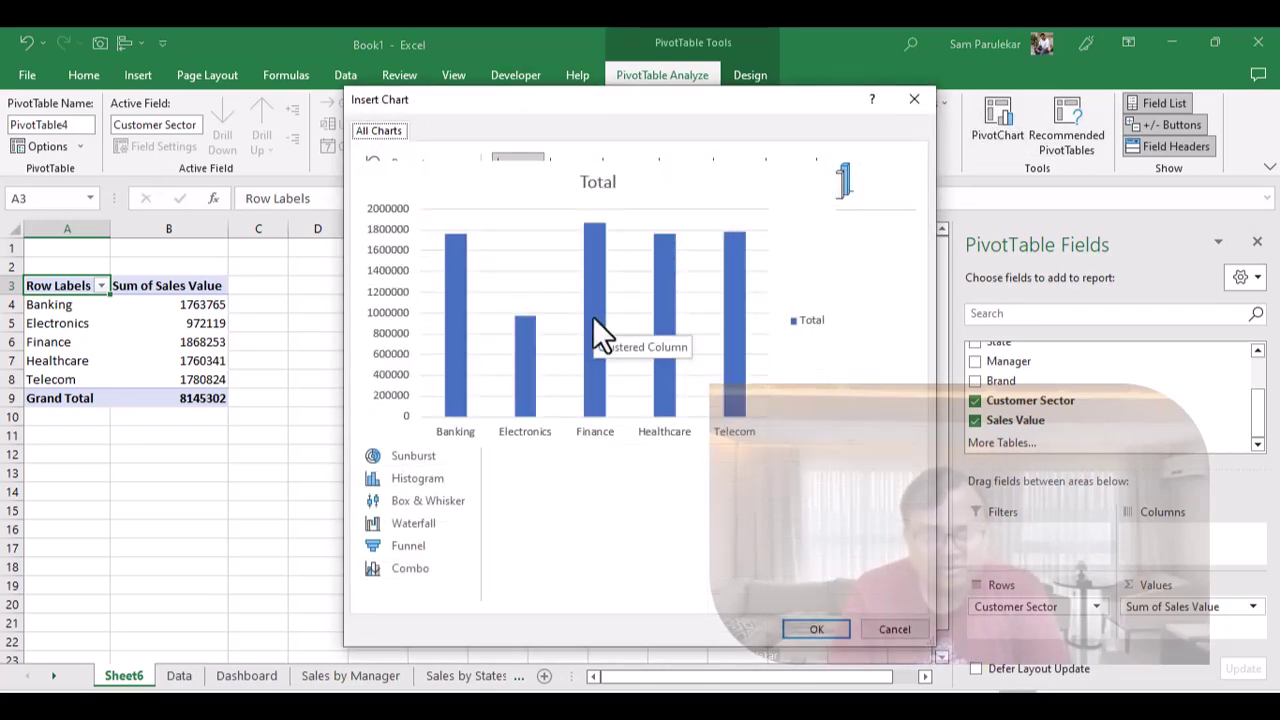
{"action": "left_click", "coordinate": [810, 631]}
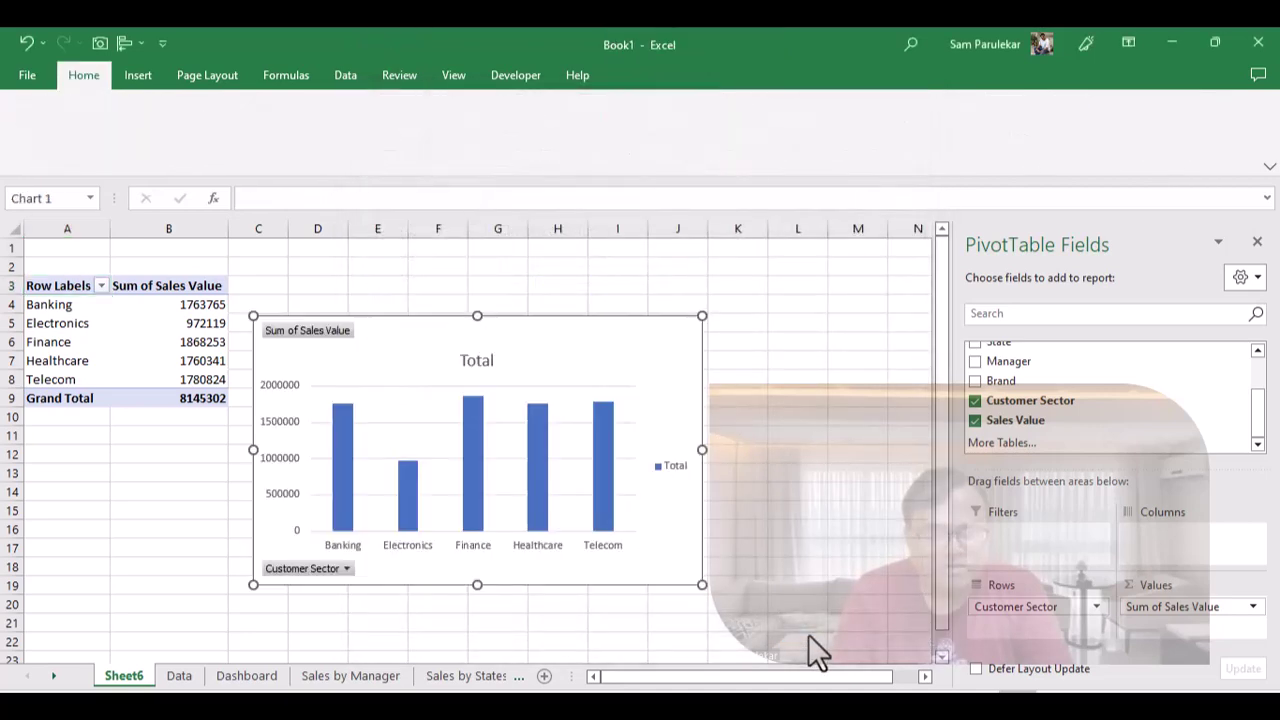
{"action": "right_click", "coordinate": [306, 572]}
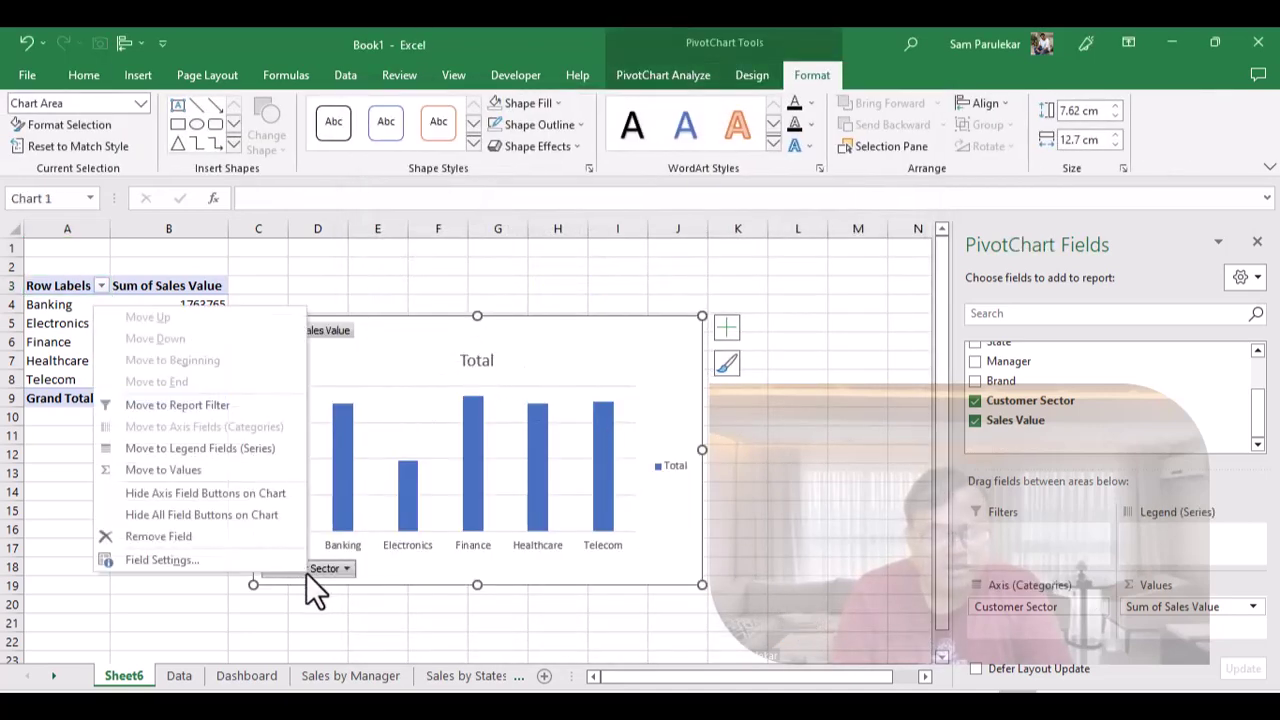
{"action": "left_click", "coordinate": [185, 512]}
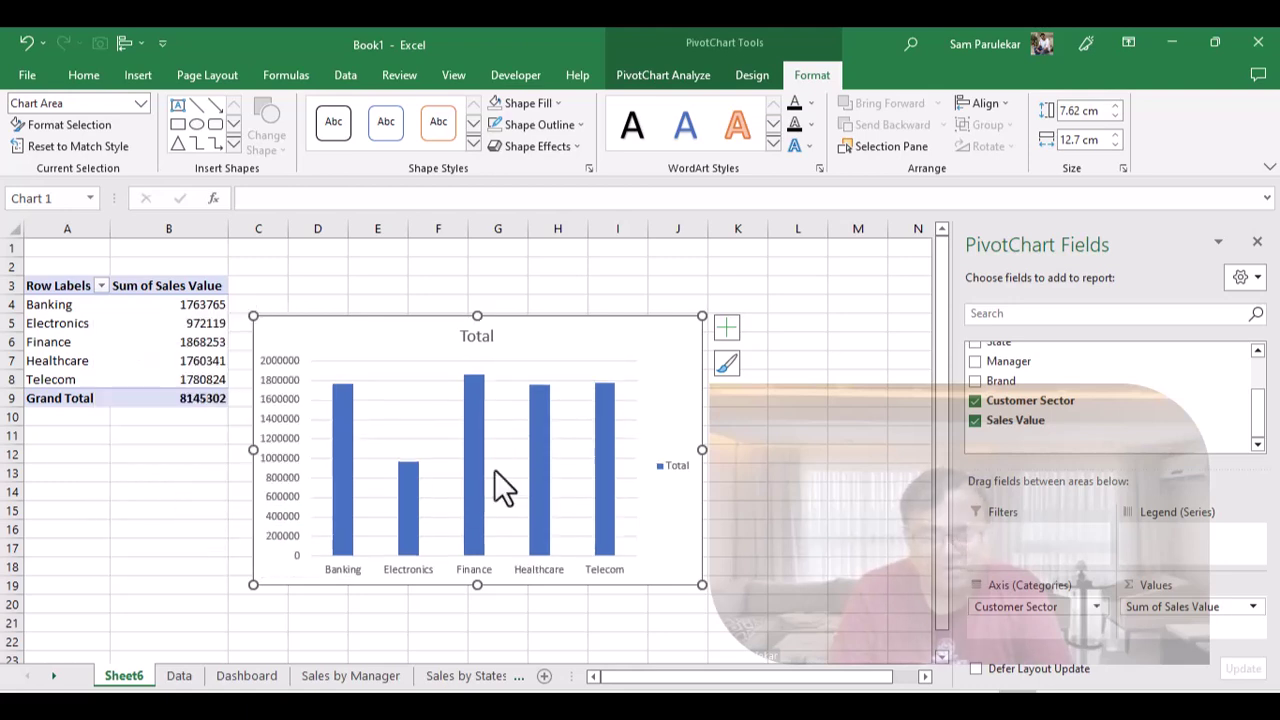
- Delete the legend, the Total title and the horizontal gridlines from the customer sector chart
{"action": "left_click", "coordinate": [671, 463]}
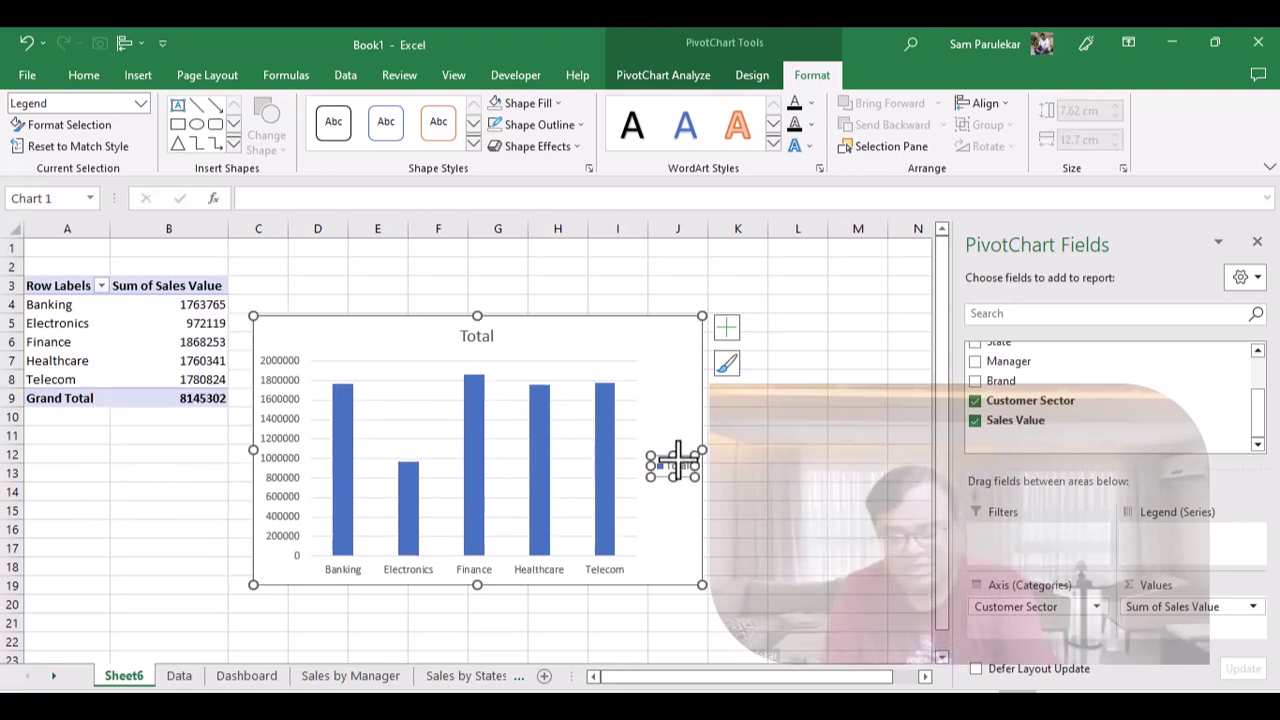
{"action": "key", "text": "Delete"}
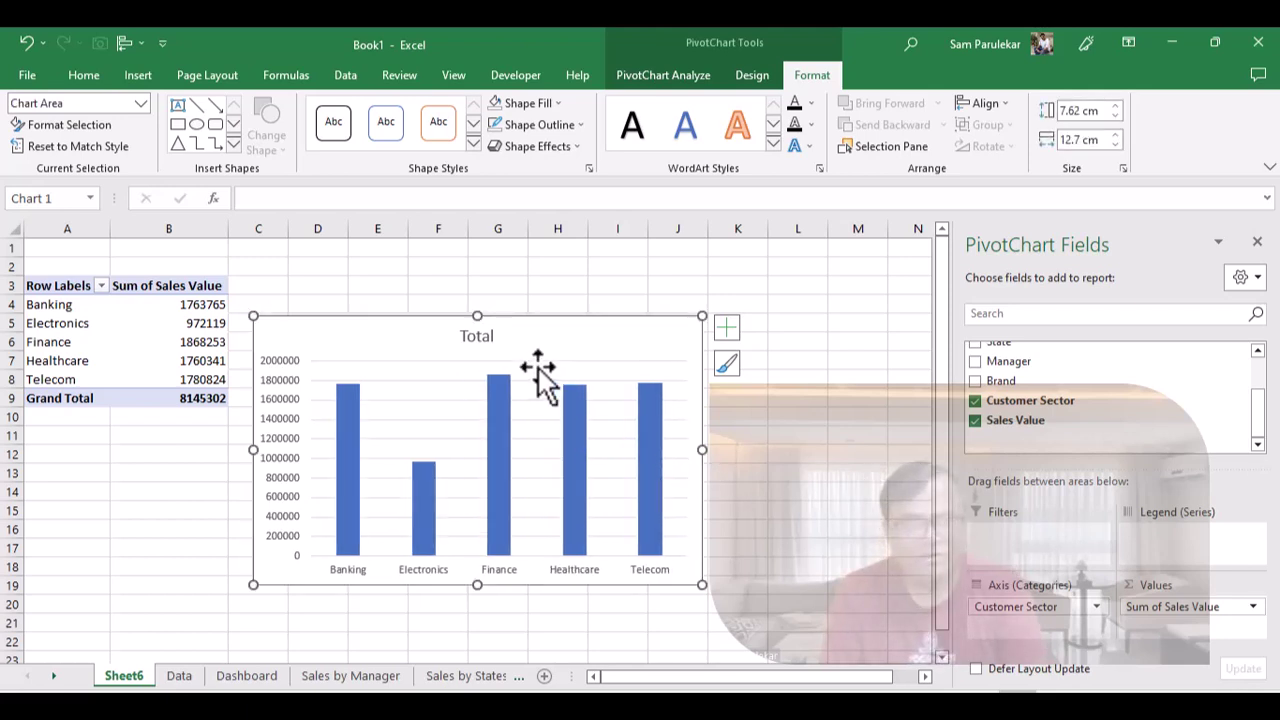
{"action": "left_click", "coordinate": [483, 339]}
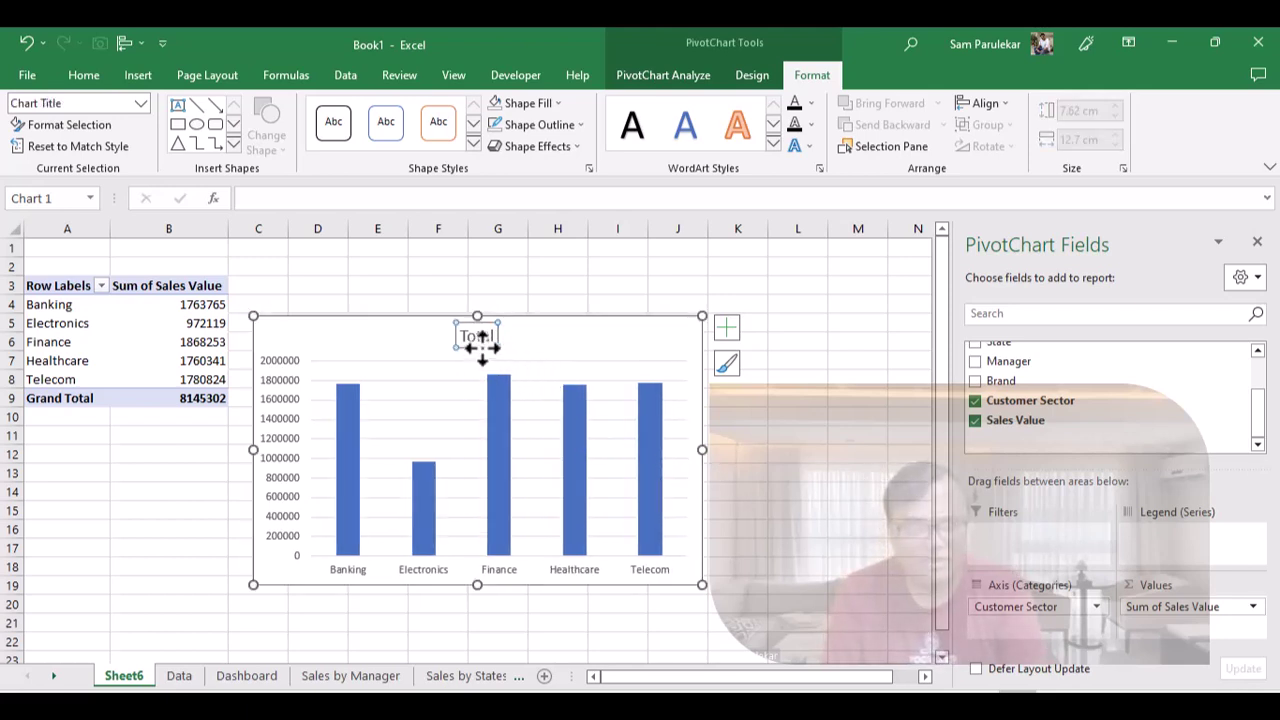
{"action": "key", "text": "Delete"}
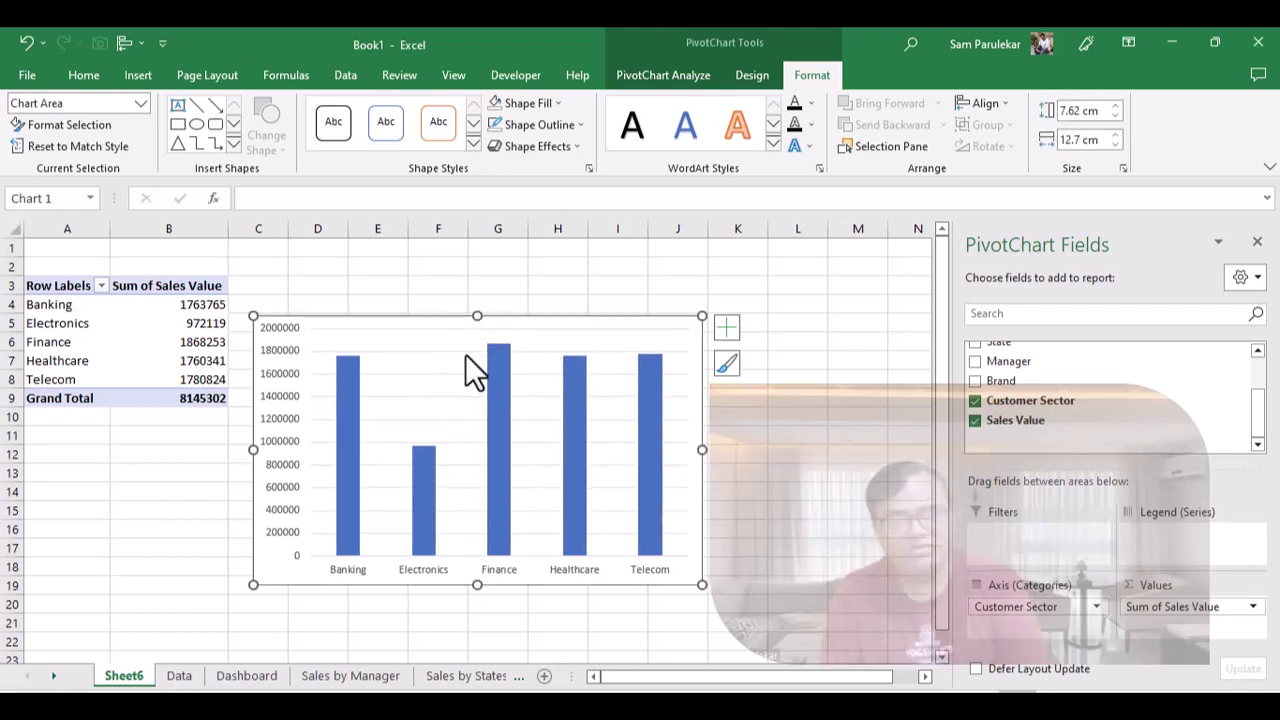
{"action": "left_click", "coordinate": [420, 374]}
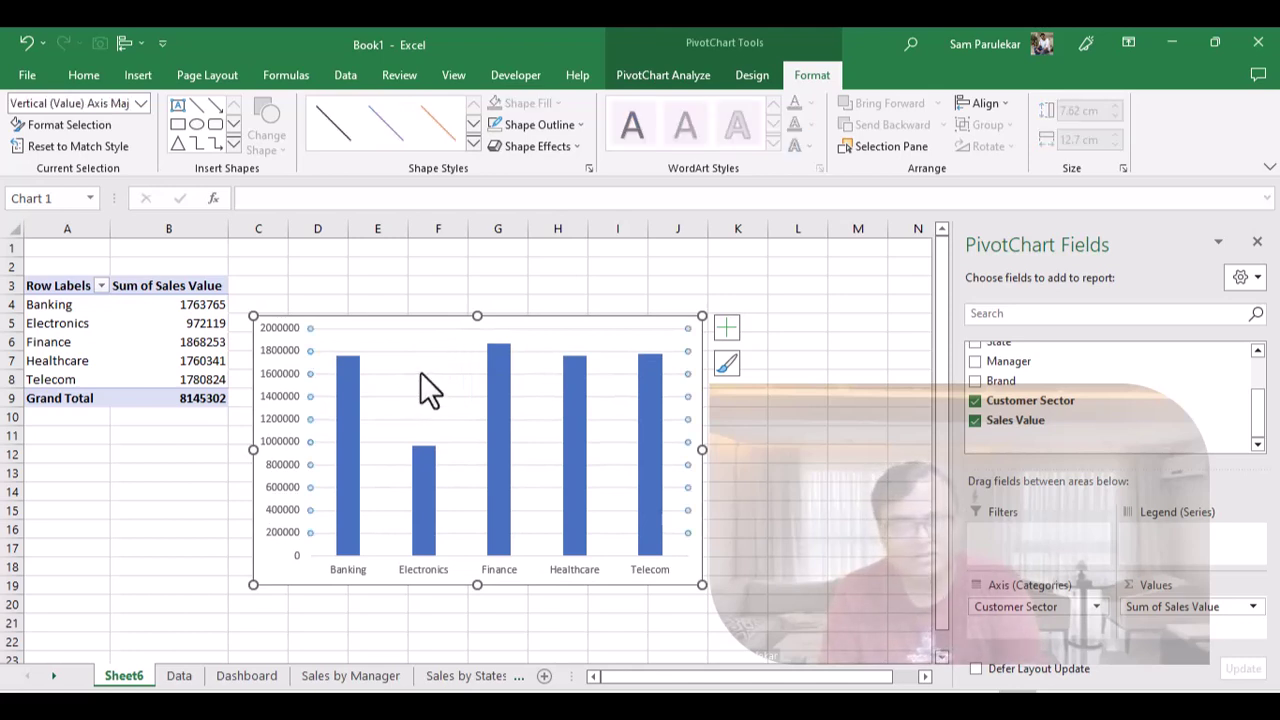
{"action": "key", "text": "Delete"}
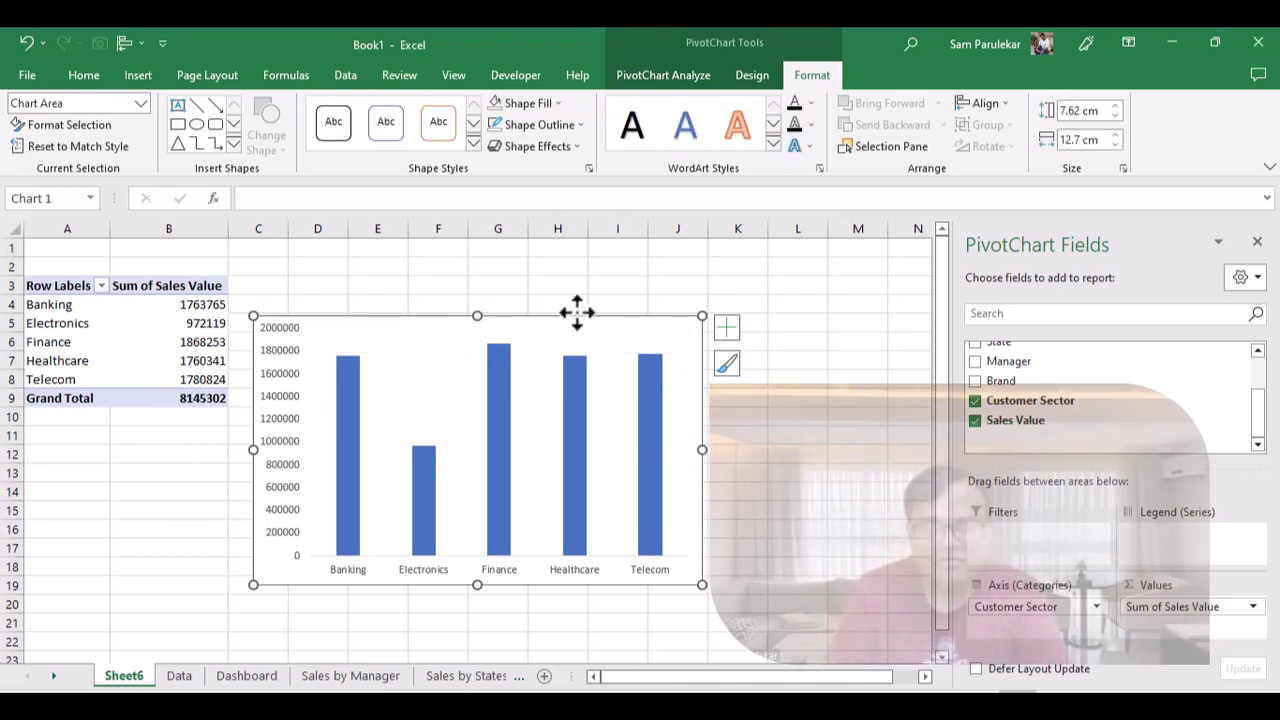
- Remove the fill and the outline from the customer sector chart's background area
{"action": "left_click", "coordinate": [554, 103]}
{"action": "left_click", "coordinate": [512, 291]}
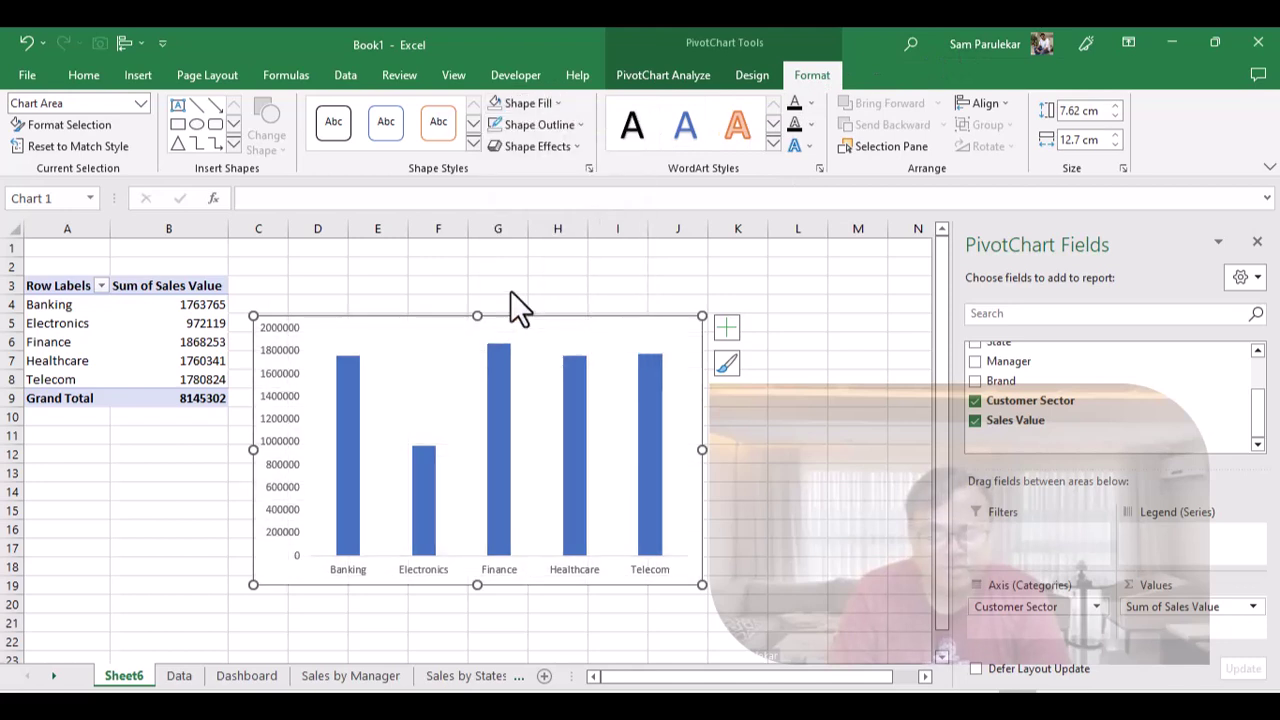
{"action": "left_click", "coordinate": [579, 126]}
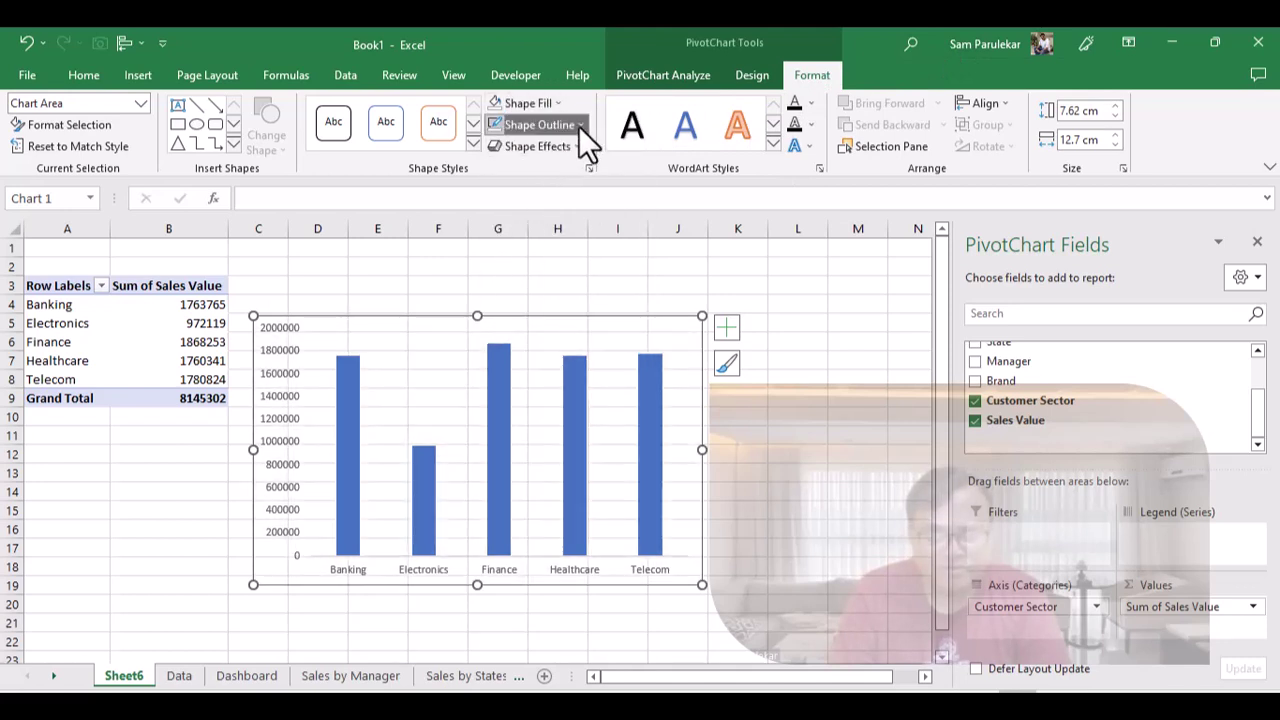
{"action": "left_click", "coordinate": [554, 317]}
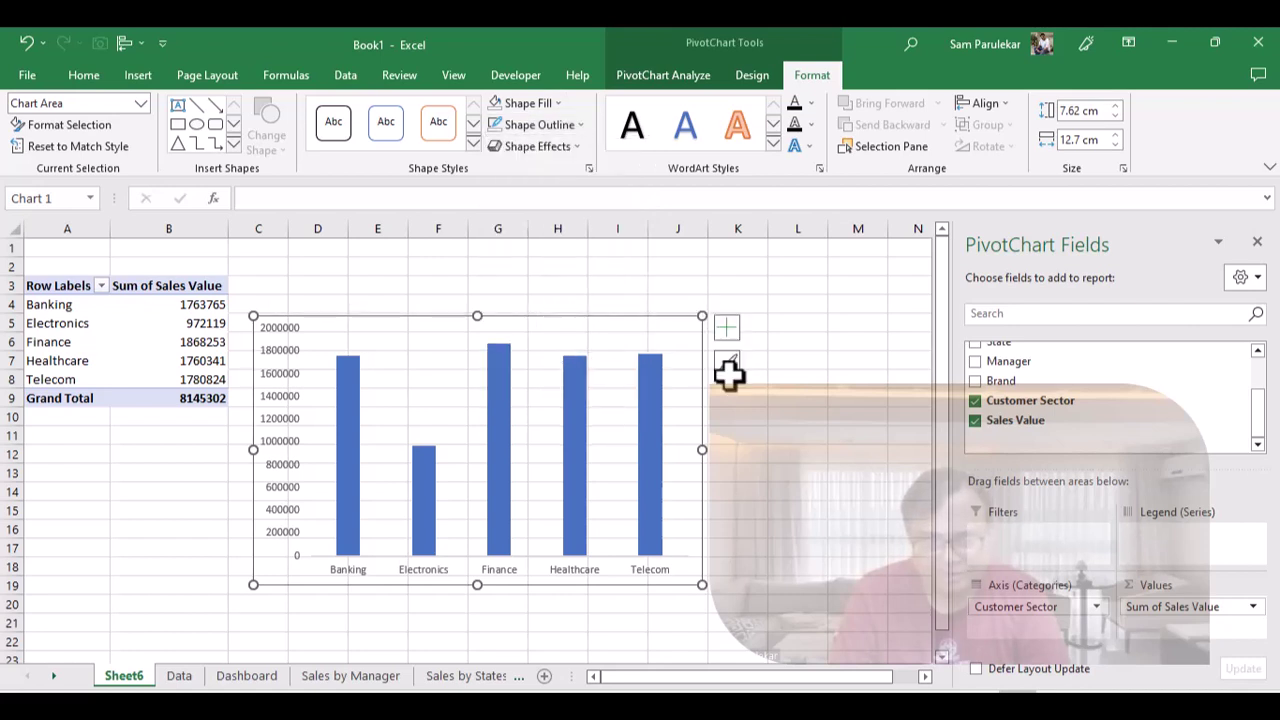
- Add data labels to the columns of the customer sector chart
{"action": "left_click", "coordinate": [654, 404]}
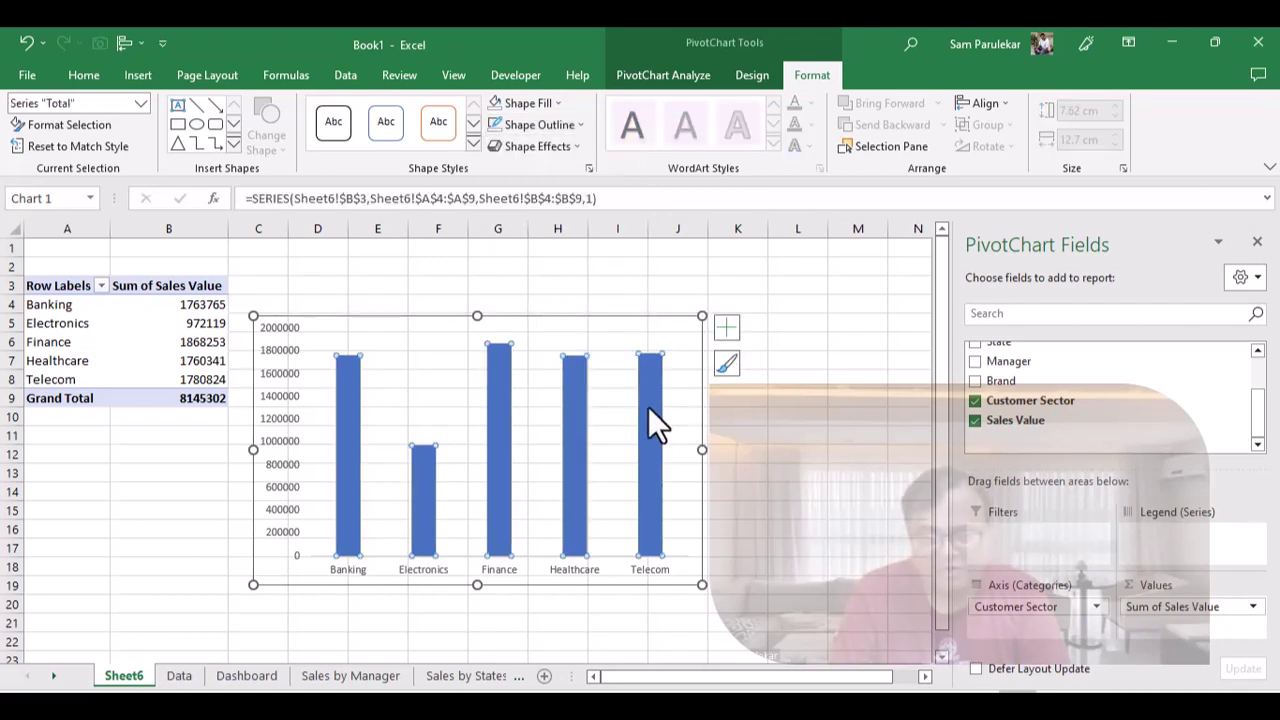
{"action": "right_click", "coordinate": [648, 408]}
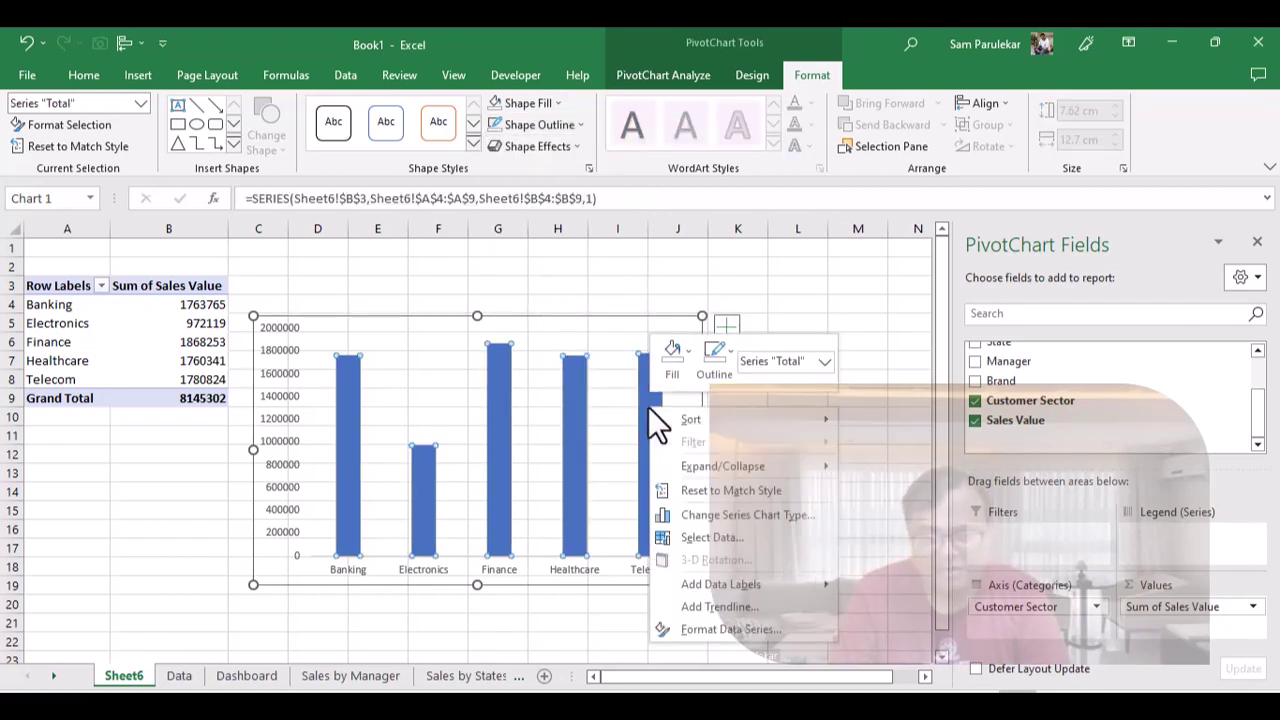
{"action": "left_click", "coordinate": [720, 584]}
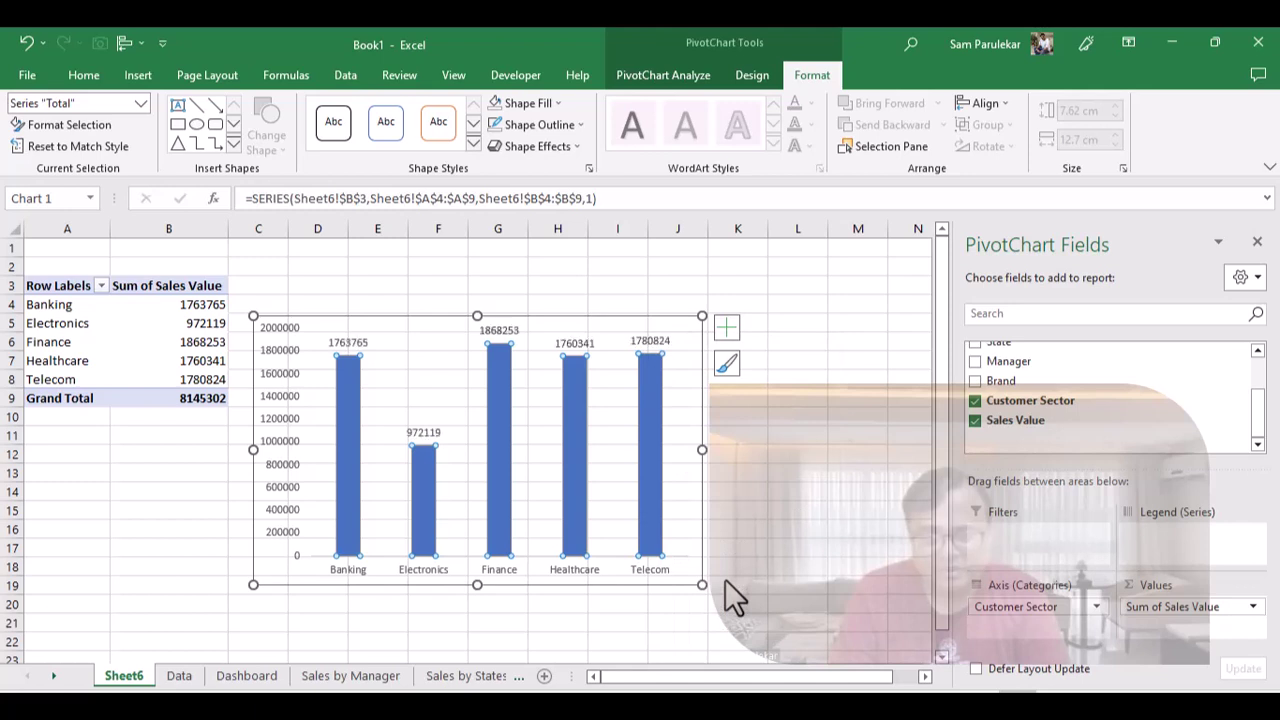
- Fill the columns of the customer sector chart with the standard dark blue color
{"action": "right_click", "coordinate": [650, 430]}
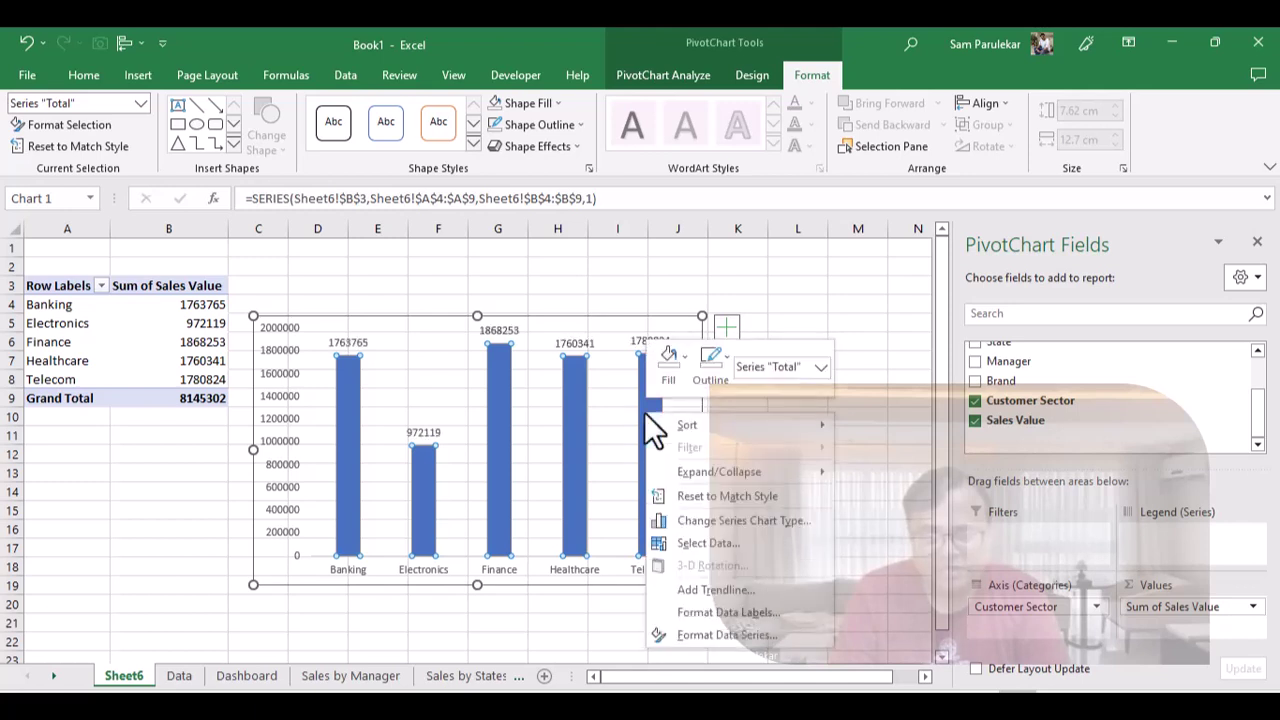
{"action": "left_click", "coordinate": [559, 104]}
{"action": "left_click", "coordinate": [559, 104]}
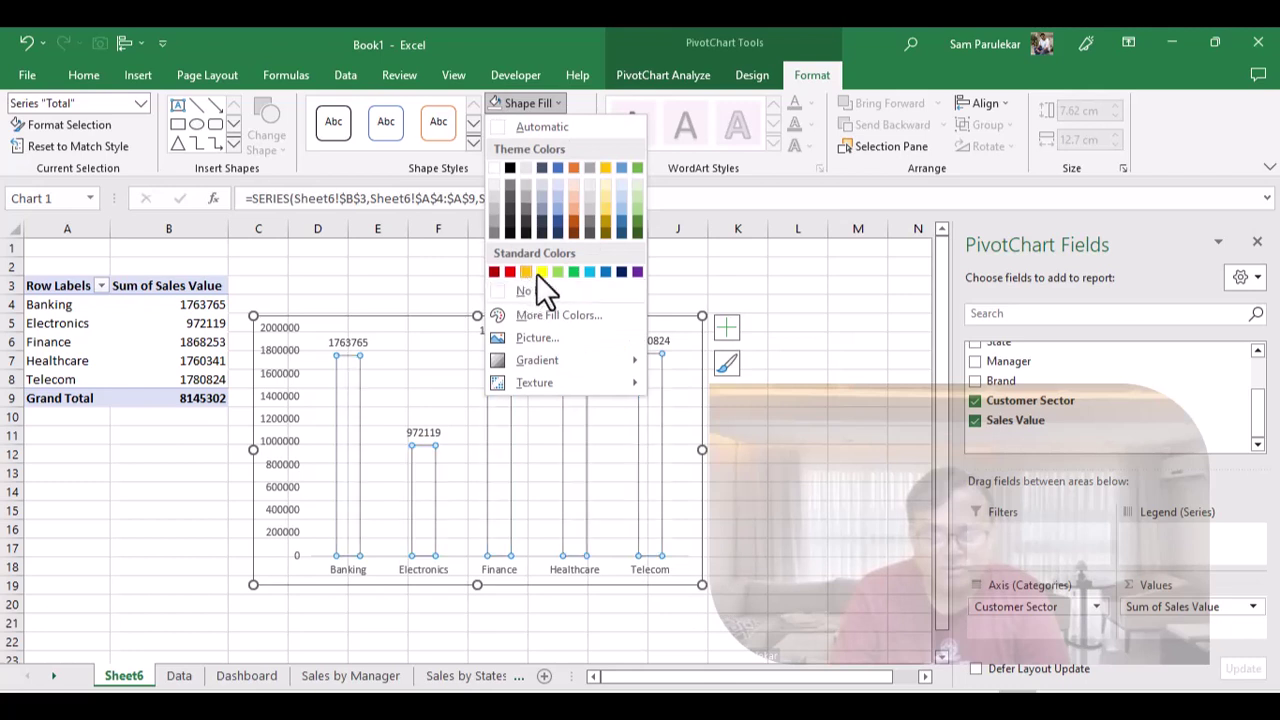
{"action": "left_click", "coordinate": [618, 271]}
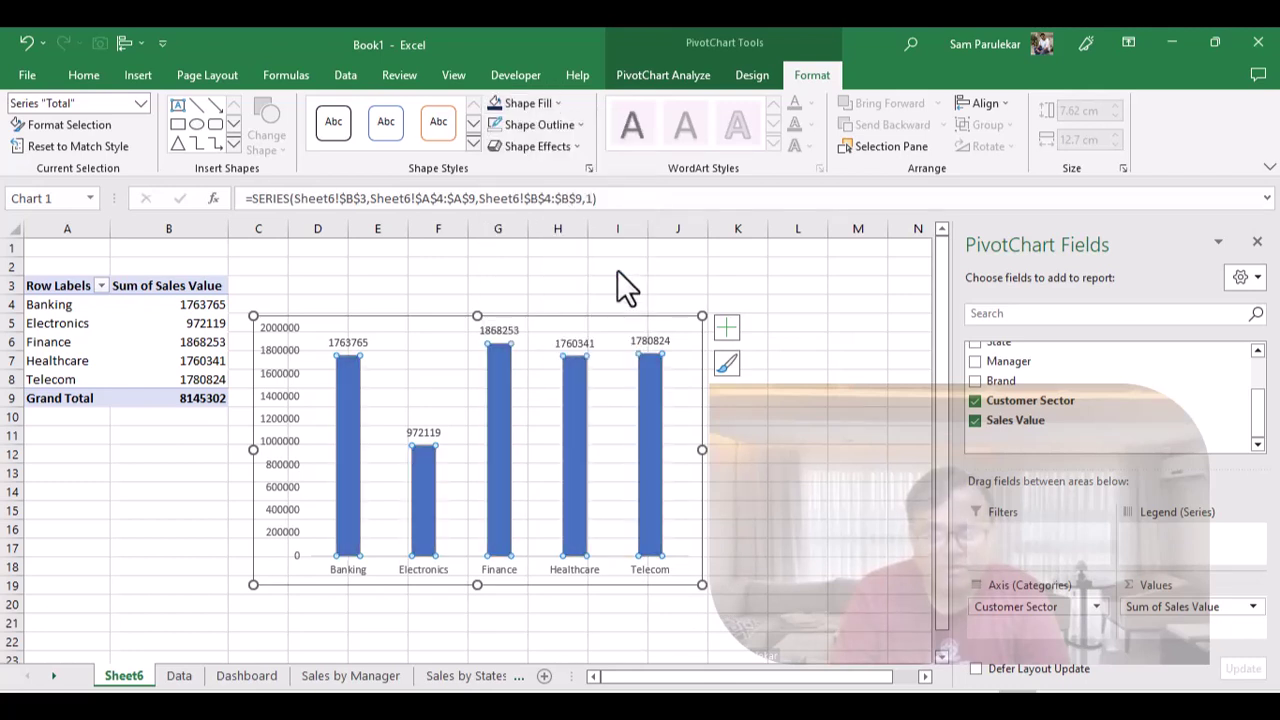
- Apply the chart style with wide, semi-transparent blue columns and thin outlines to the customer sector chart
{"action": "left_click", "coordinate": [750, 75]}
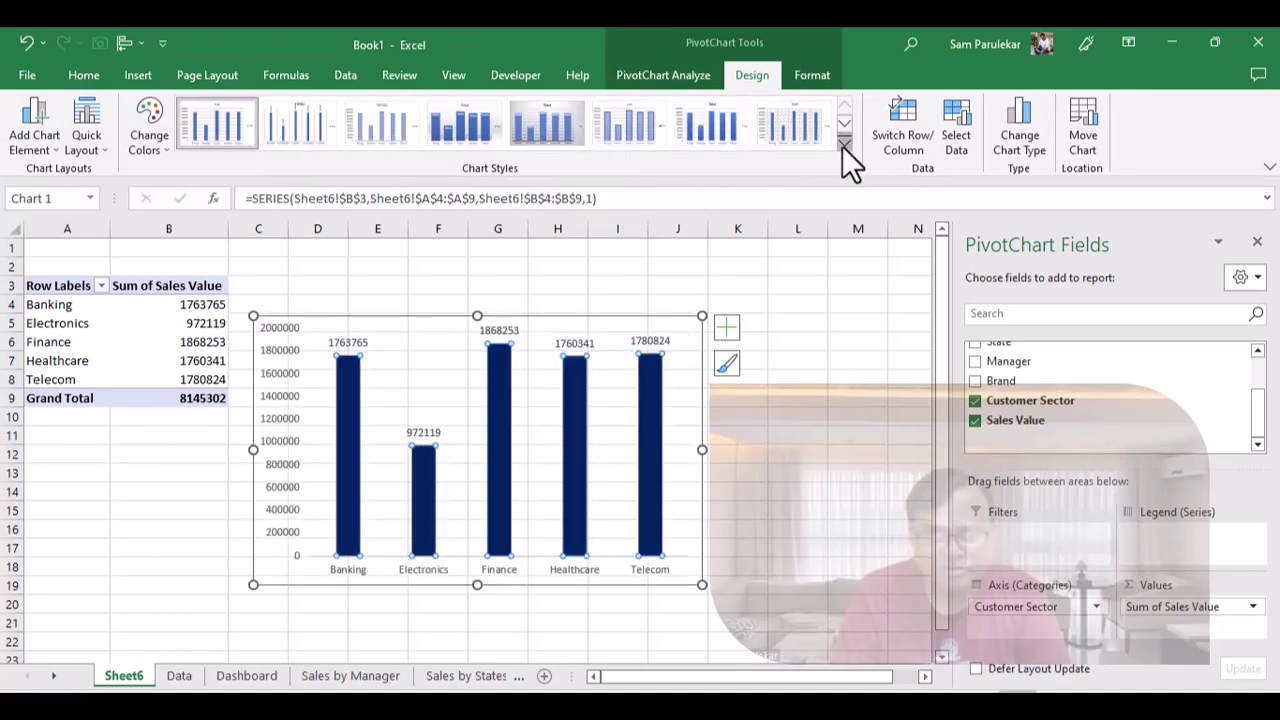
{"action": "left_click", "coordinate": [844, 145]}
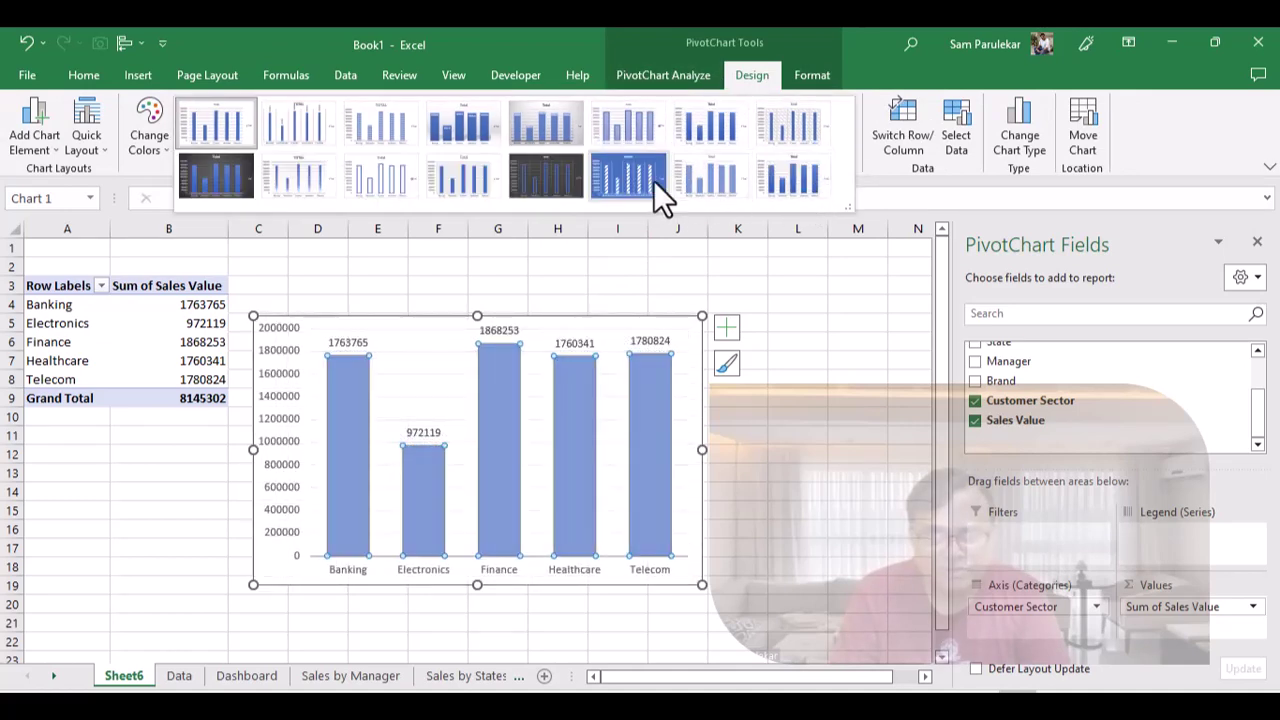
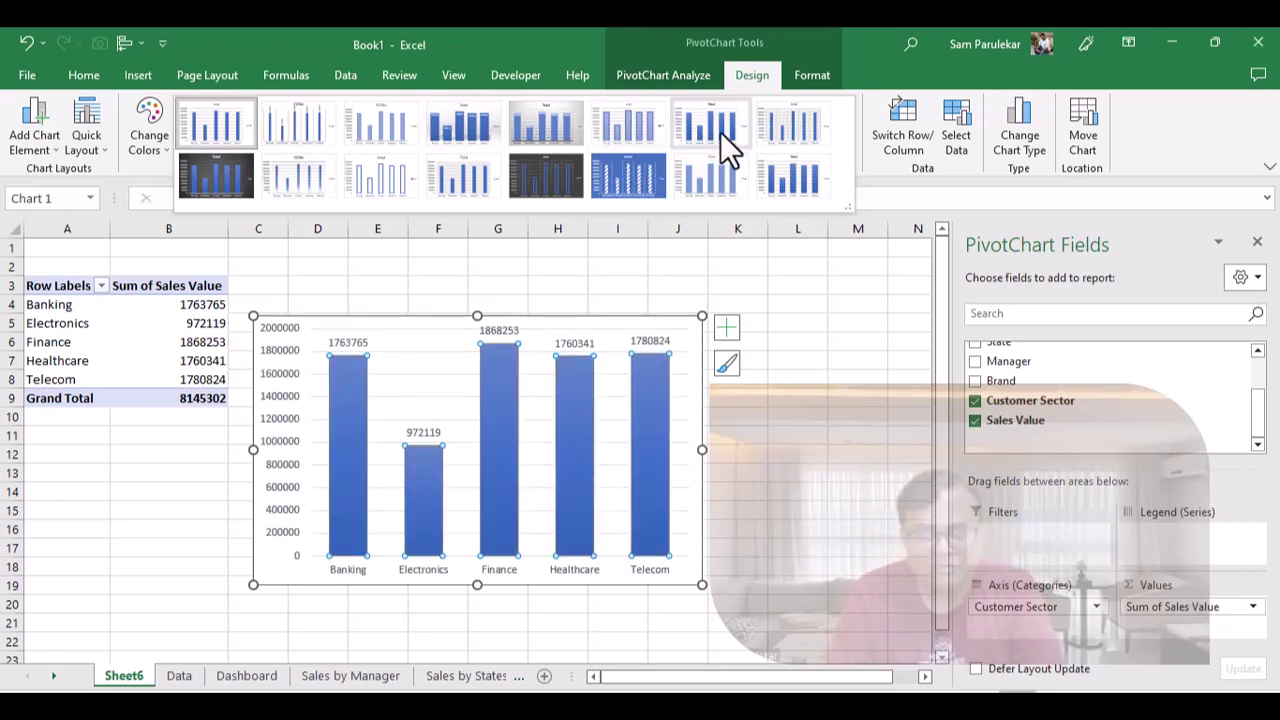
{"action": "left_click", "coordinate": [608, 120]}
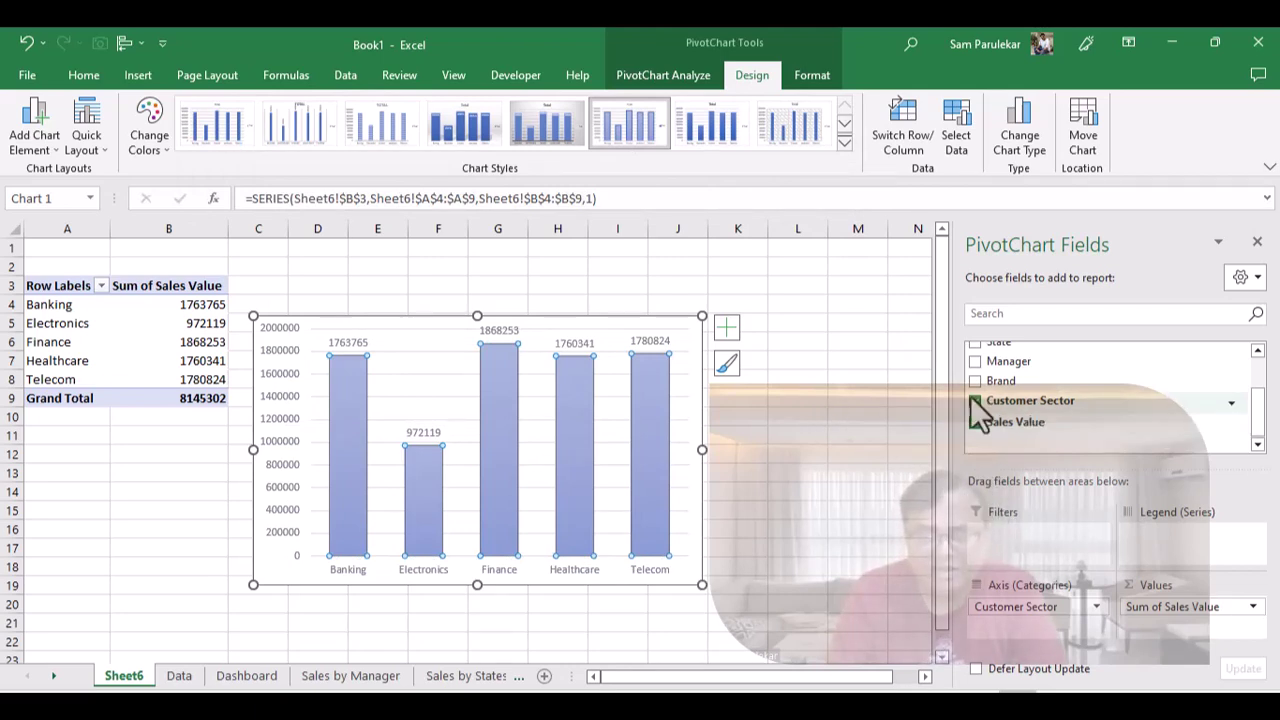
- Recolor the restyled customer sector columns with the standard dark blue fill
{"action": "left_click", "coordinate": [645, 77]}
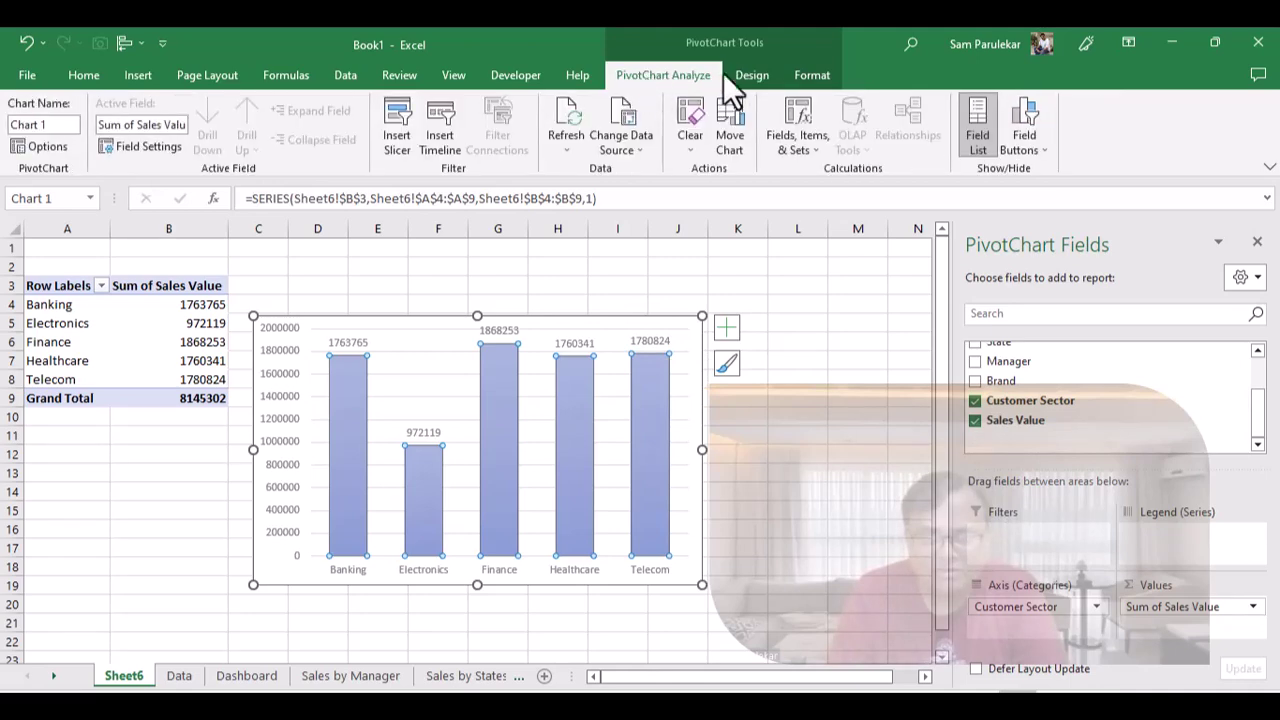
{"action": "left_click", "coordinate": [796, 75]}
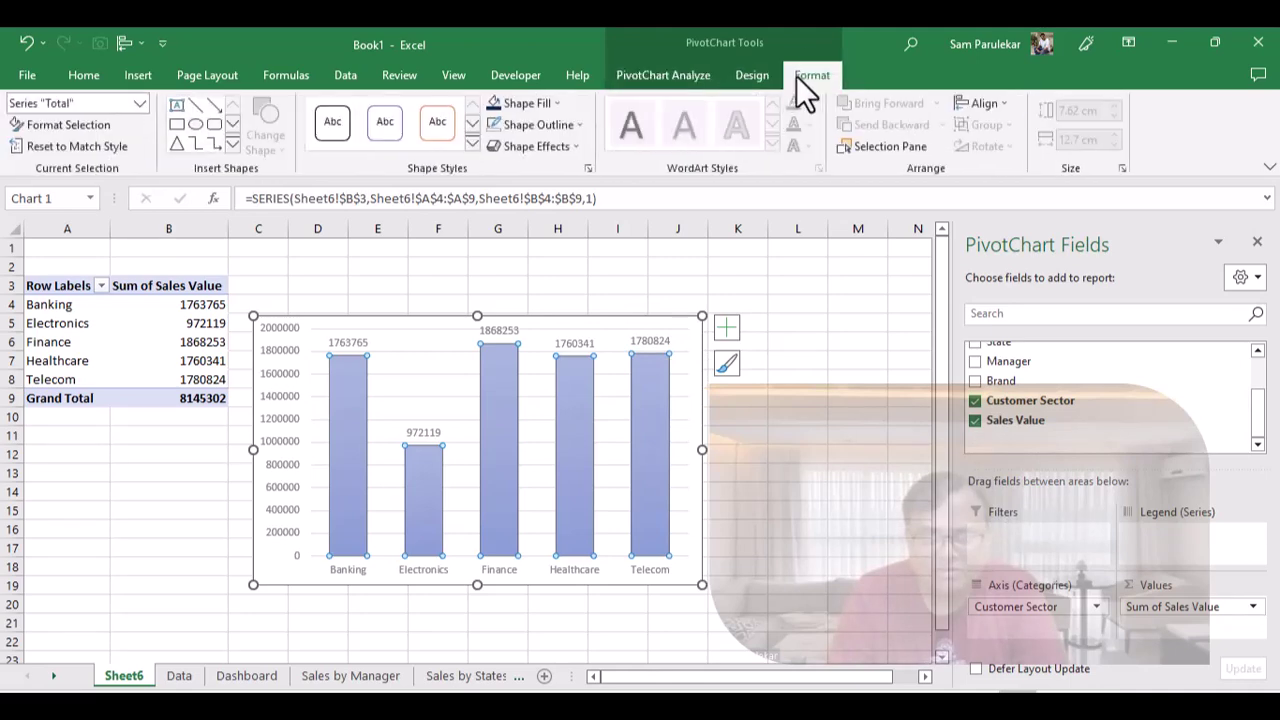
{"action": "left_click", "coordinate": [562, 106]}
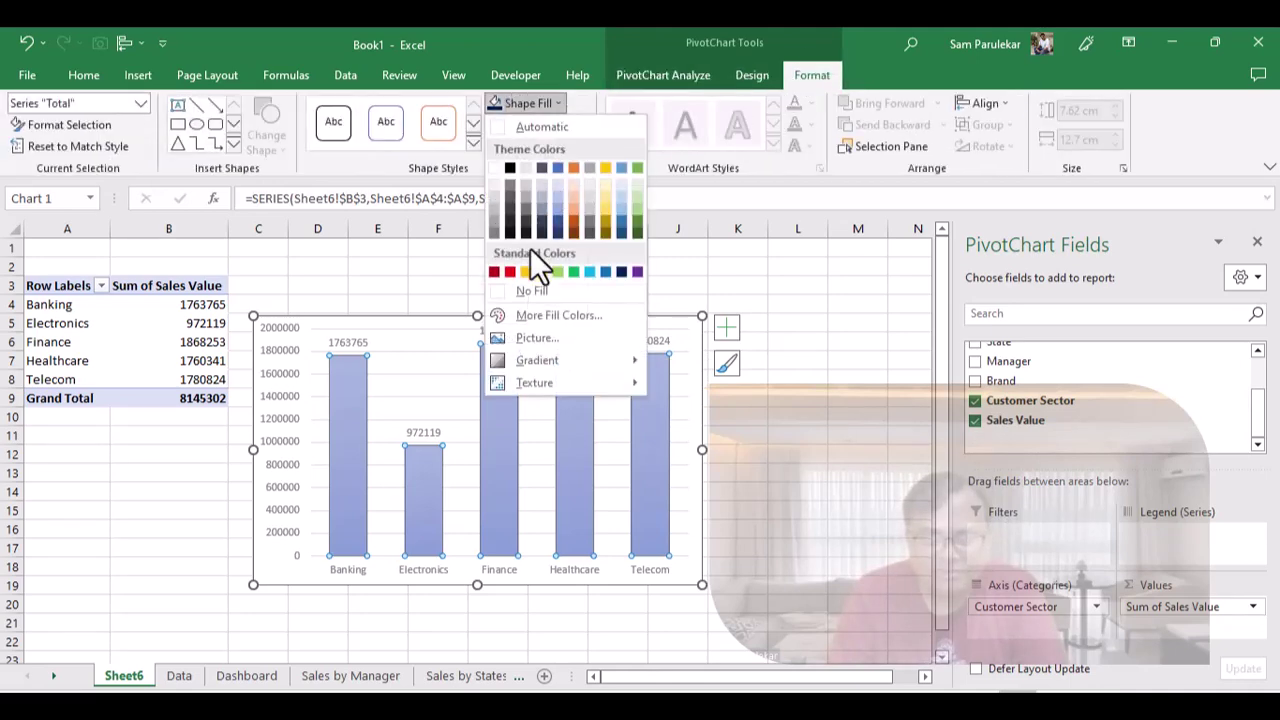
{"action": "left_click", "coordinate": [621, 271]}
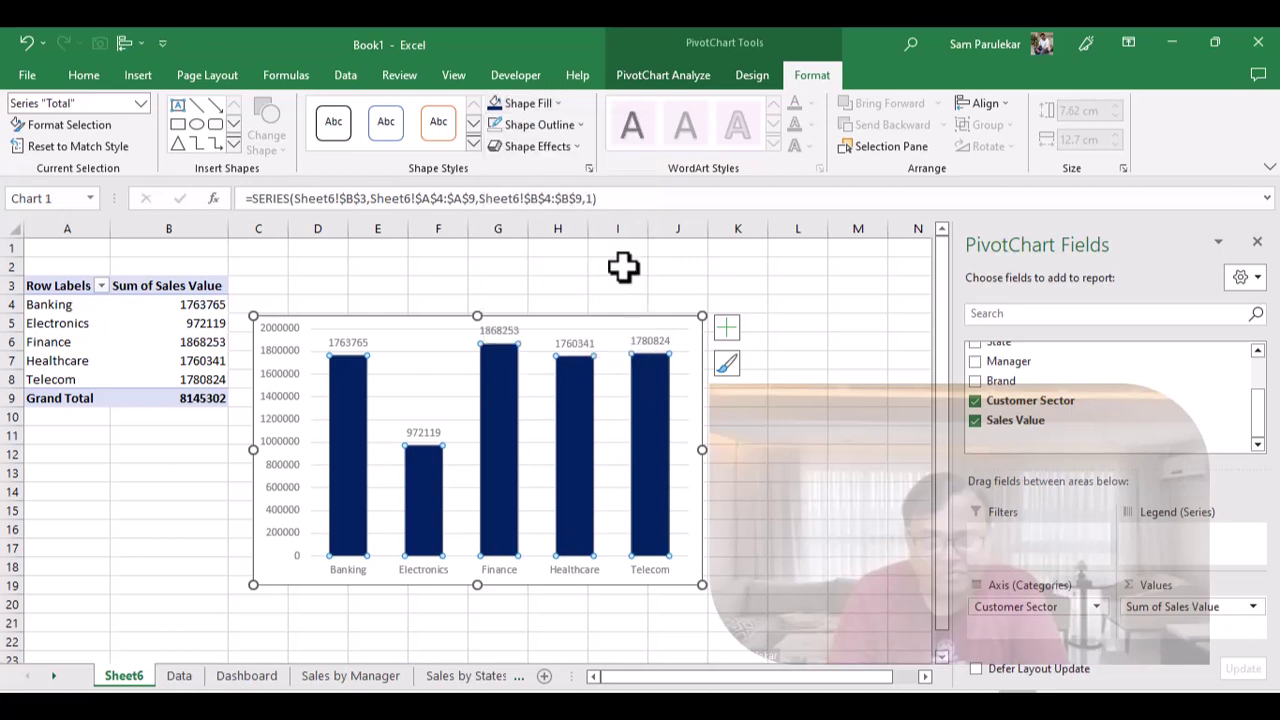
{"action": "left_click", "coordinate": [840, 442]}
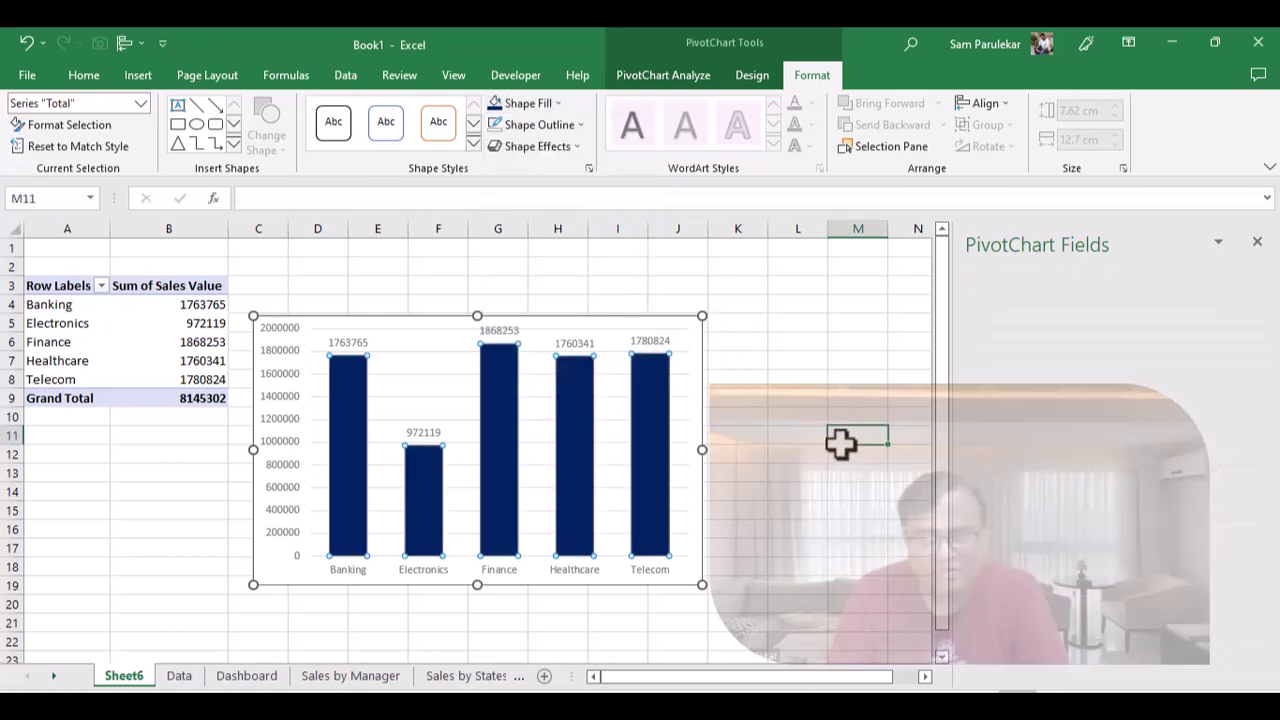
- Copy the whole customer sector chart and go to the Dashboard sheet
{"action": "left_click", "coordinate": [611, 322]}
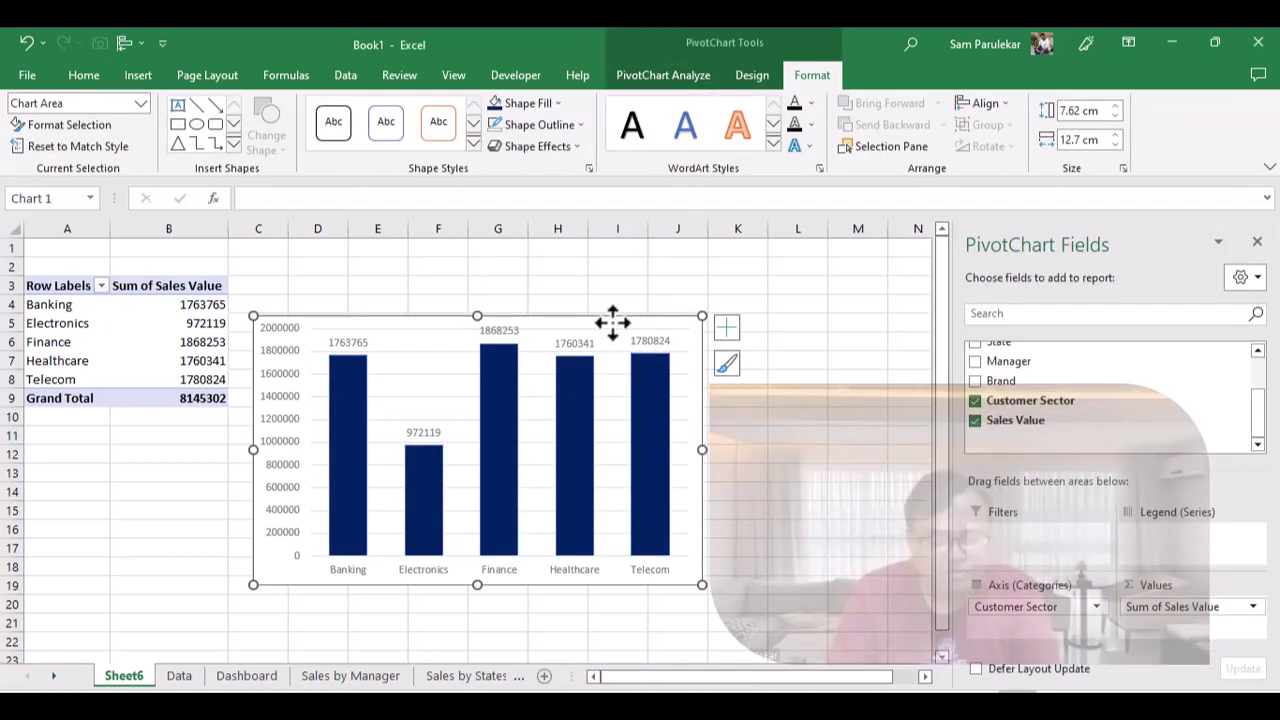
{"action": "left_click", "coordinate": [257, 676]}
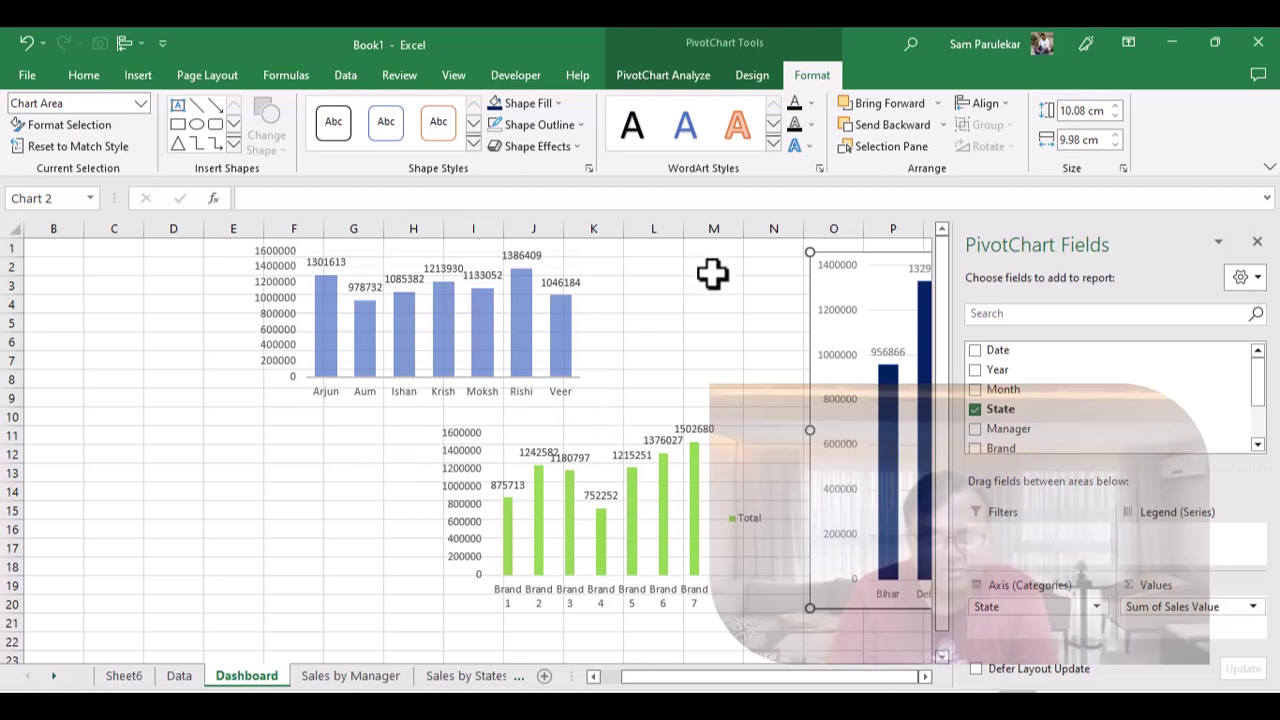
{"action": "left_click_drag", "start_coordinate": [811, 309], "coordinate": [157, 346]}
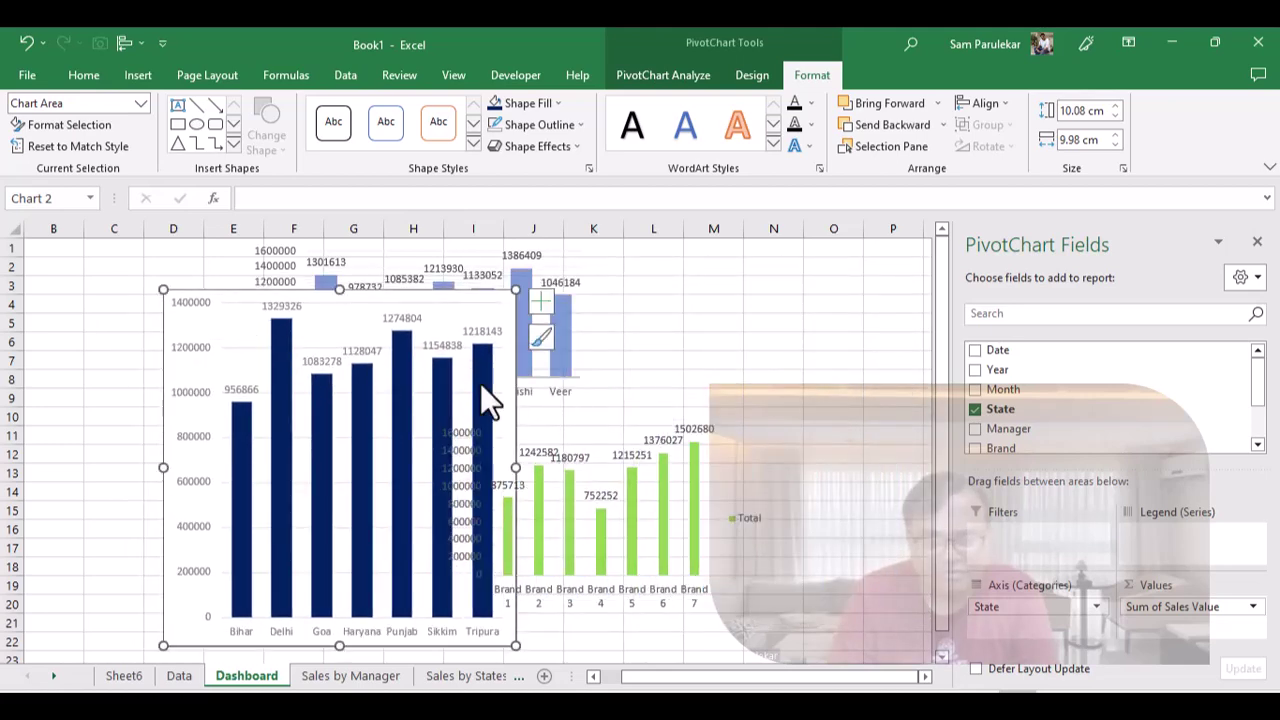
{"action": "left_click", "coordinate": [925, 677]}
{"action": "left_click", "coordinate": [925, 677]}
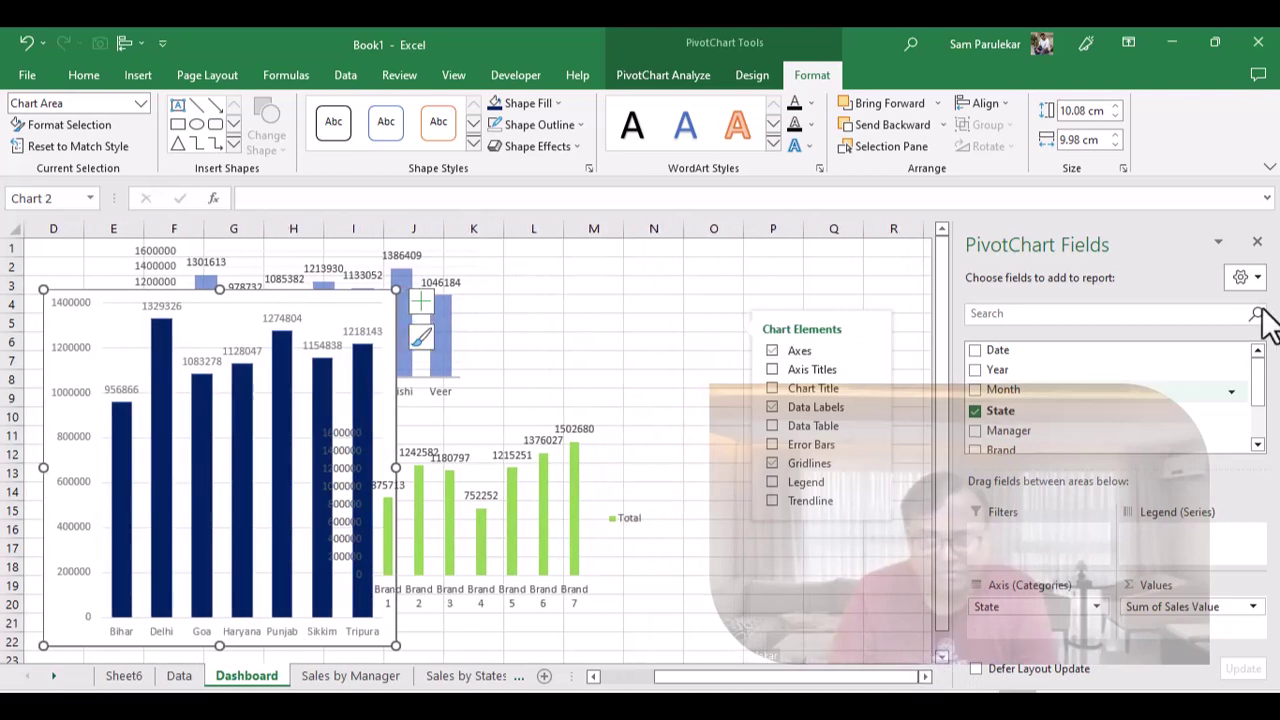
{"action": "left_click", "coordinate": [1257, 242]}
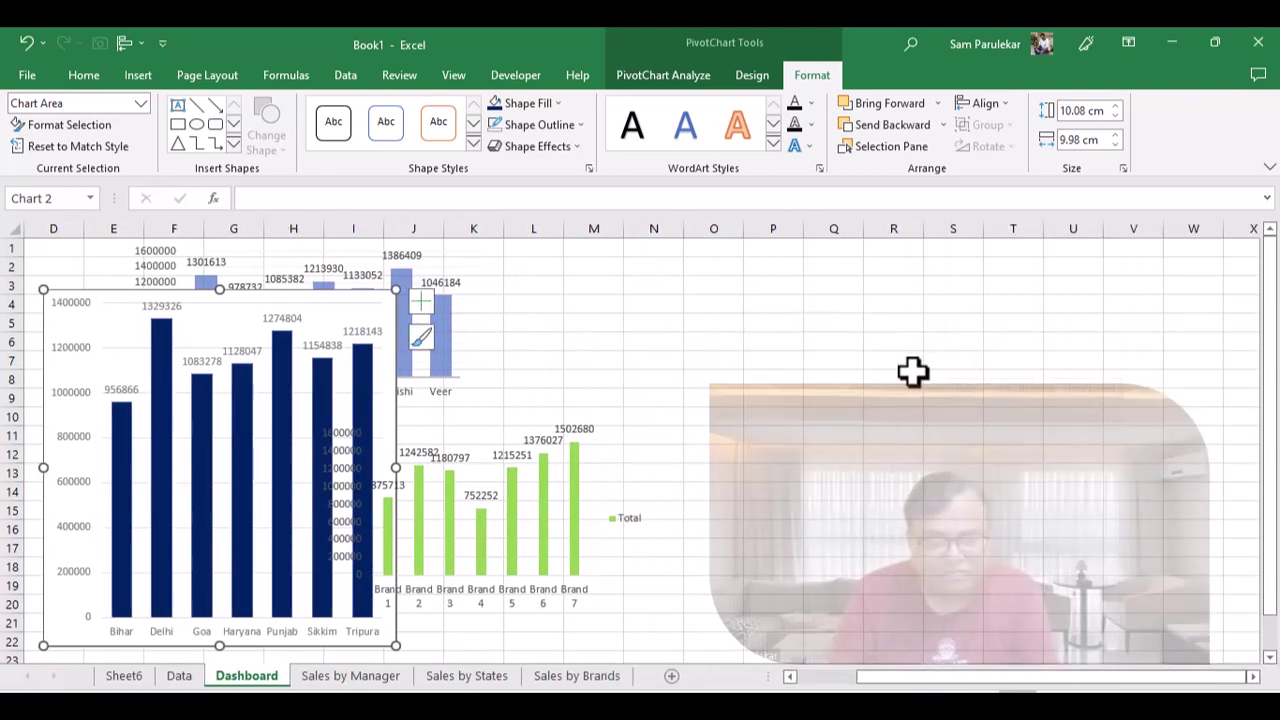
{"action": "key", "text": "ctrl+z"}
{"action": "key", "text": "ctrl+z"}
- Paste the customer sector chart at cell F14 of the Dashboard, then shrink and place it below the manager chart, beside the brand chart
{"action": "left_click", "coordinate": [180, 495]}
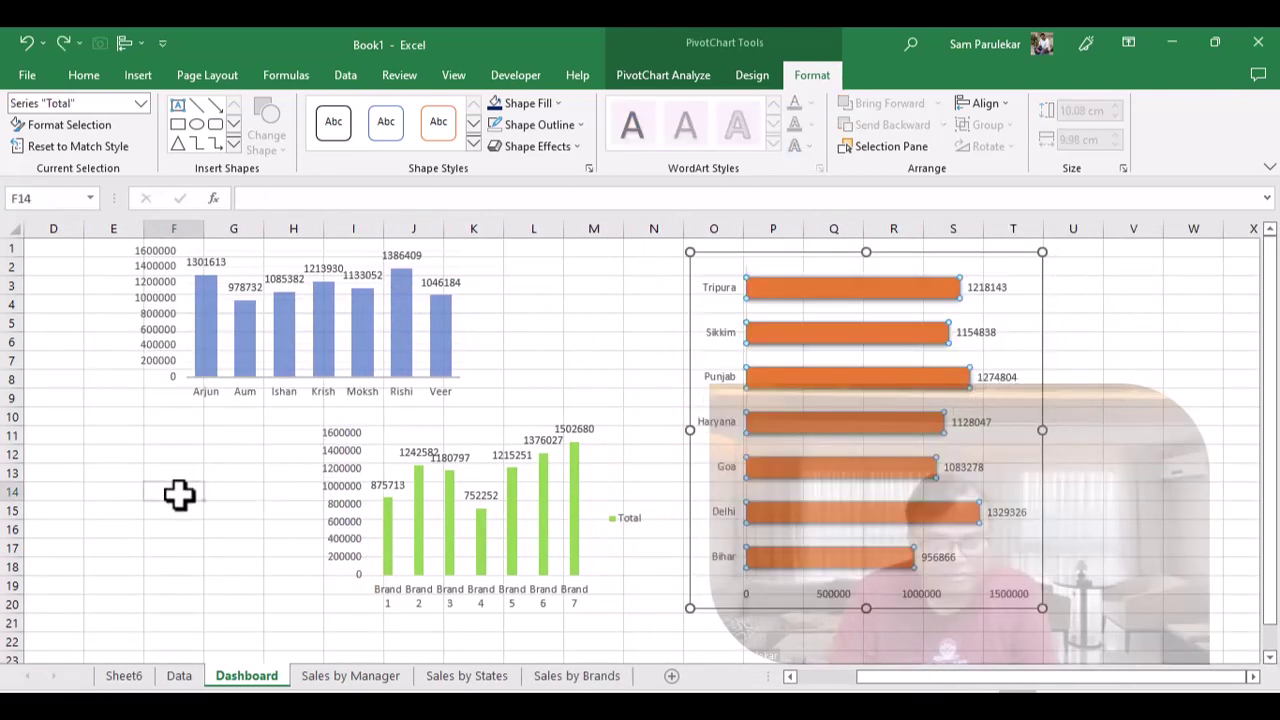
{"action": "key", "text": "ctrl+v"}
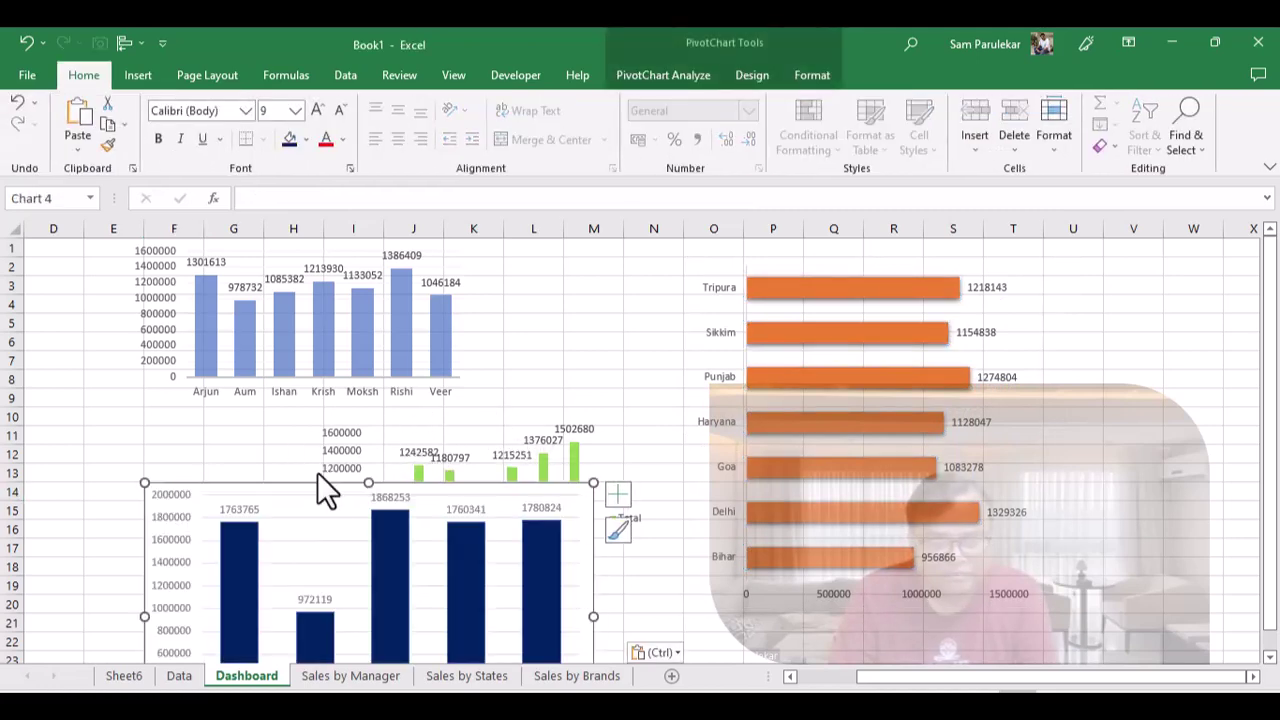
{"action": "left_click_drag", "start_coordinate": [592, 484], "coordinate": [232, 416]}
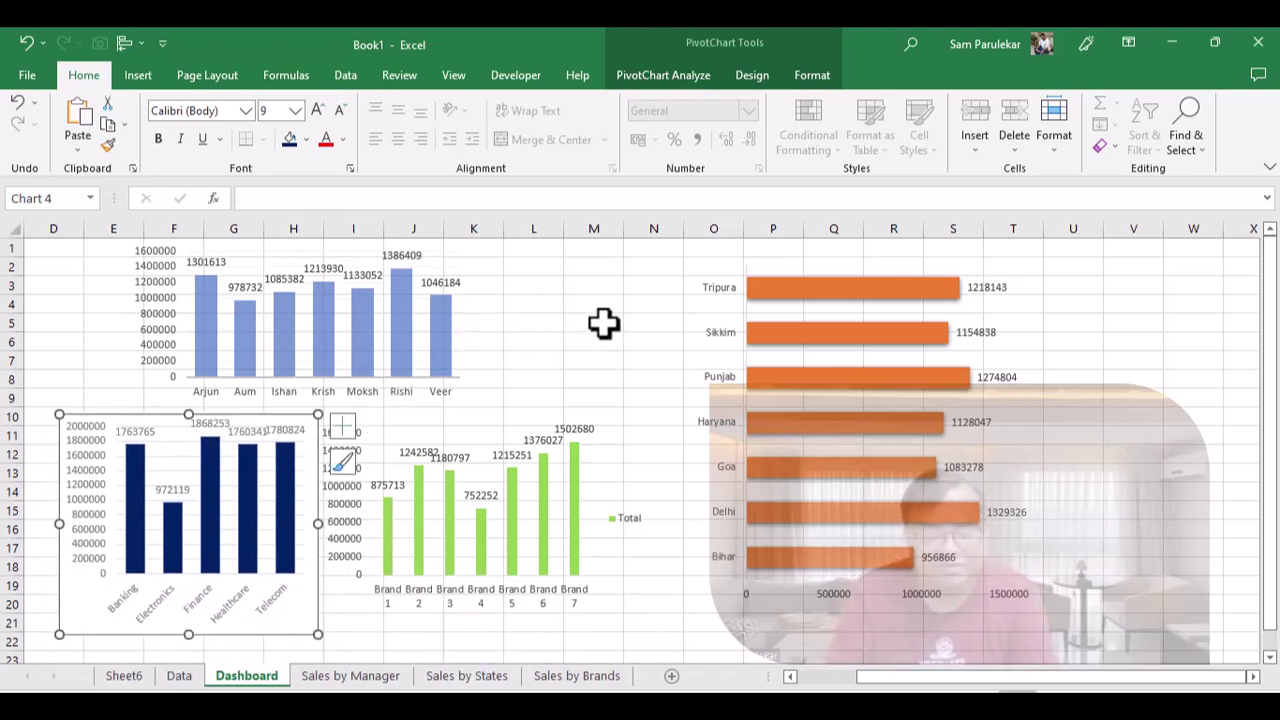
- Examine the sector charts on the finished dashboard in Sales Data.xlsx, then return to the Data sheet of Book1
{"action": "key", "text": "alt+Tab"}
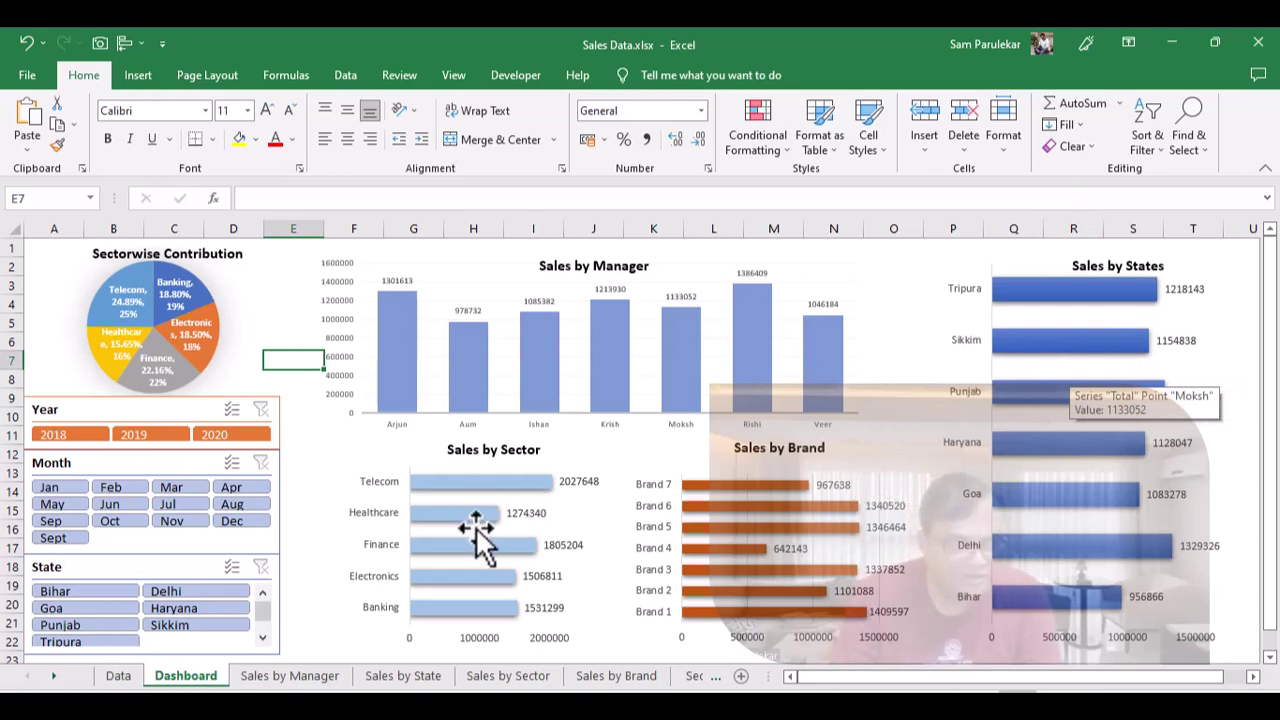
{"action": "mouse_move", "coordinate": [553, 490]}
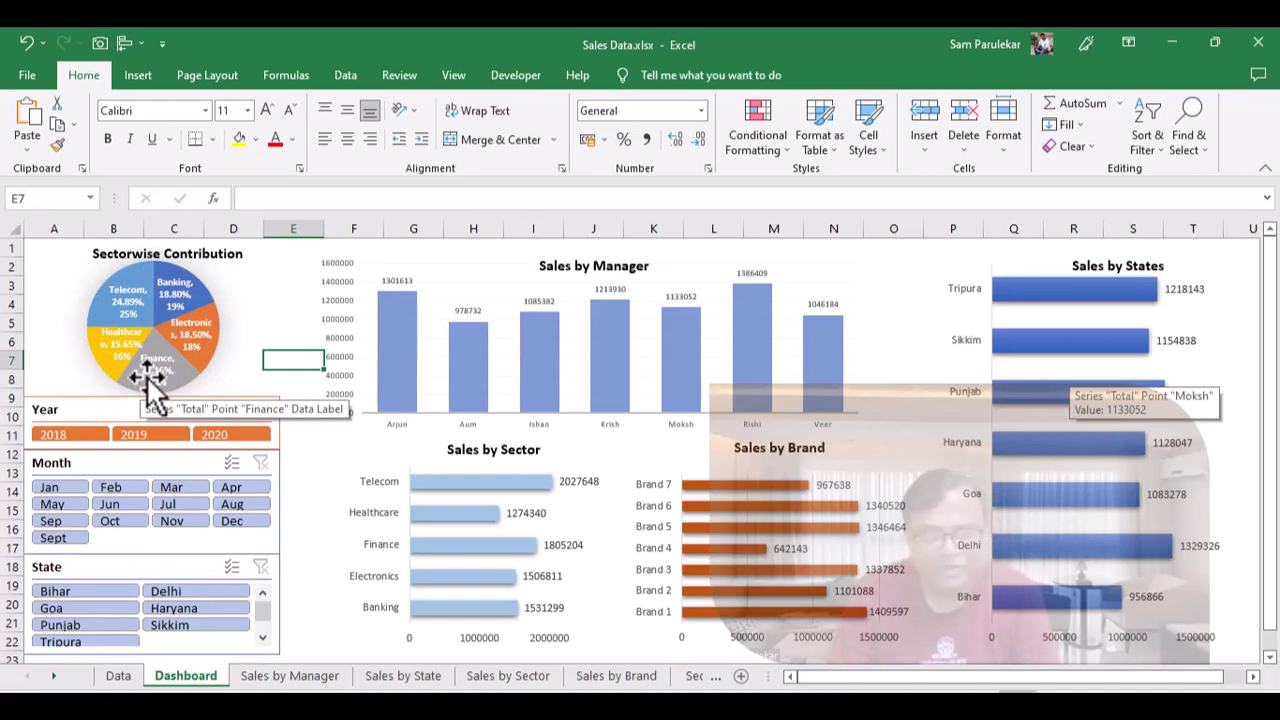
{"action": "key", "text": "alt+Tab"}
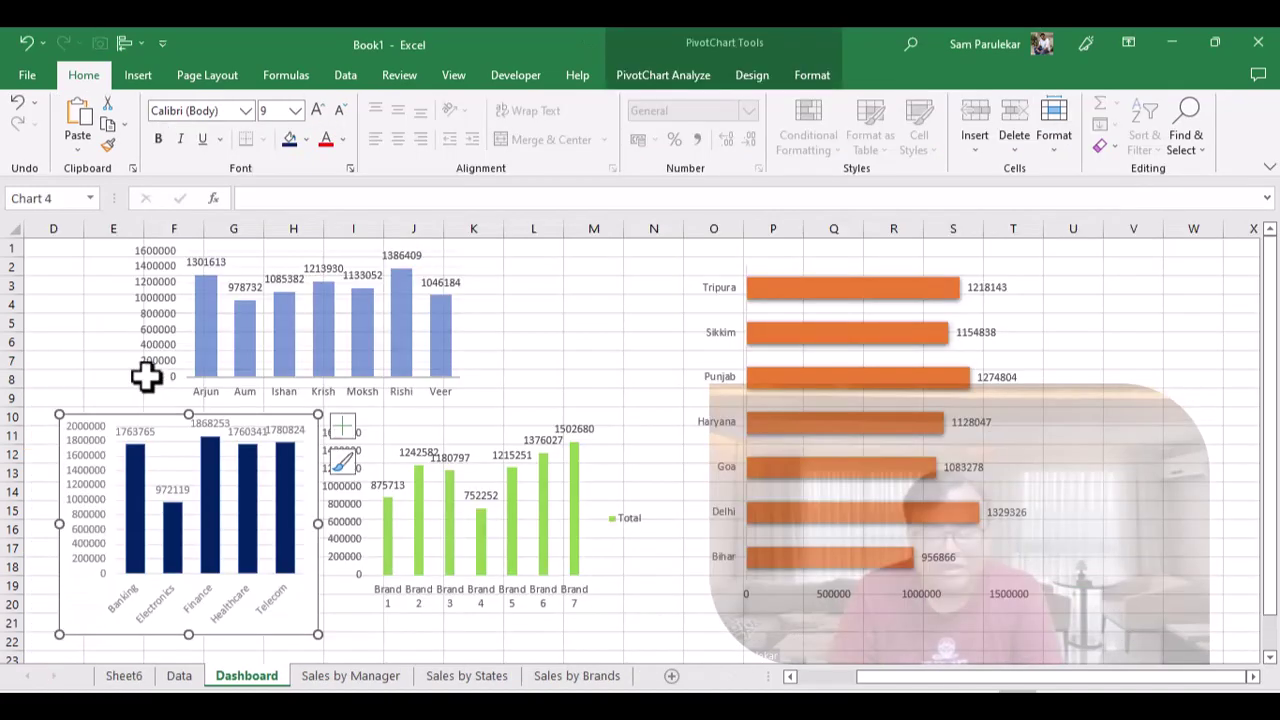
{"action": "left_click", "coordinate": [180, 676]}
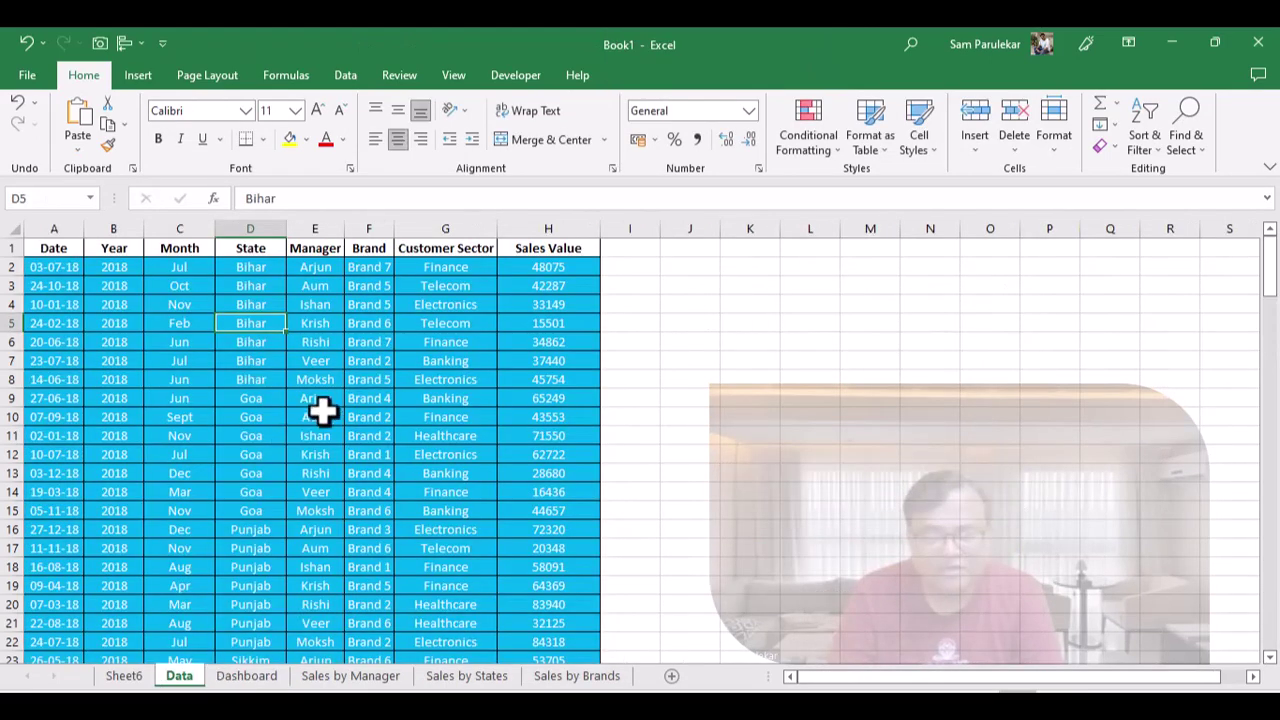
{"action": "left_click", "coordinate": [147, 82]}
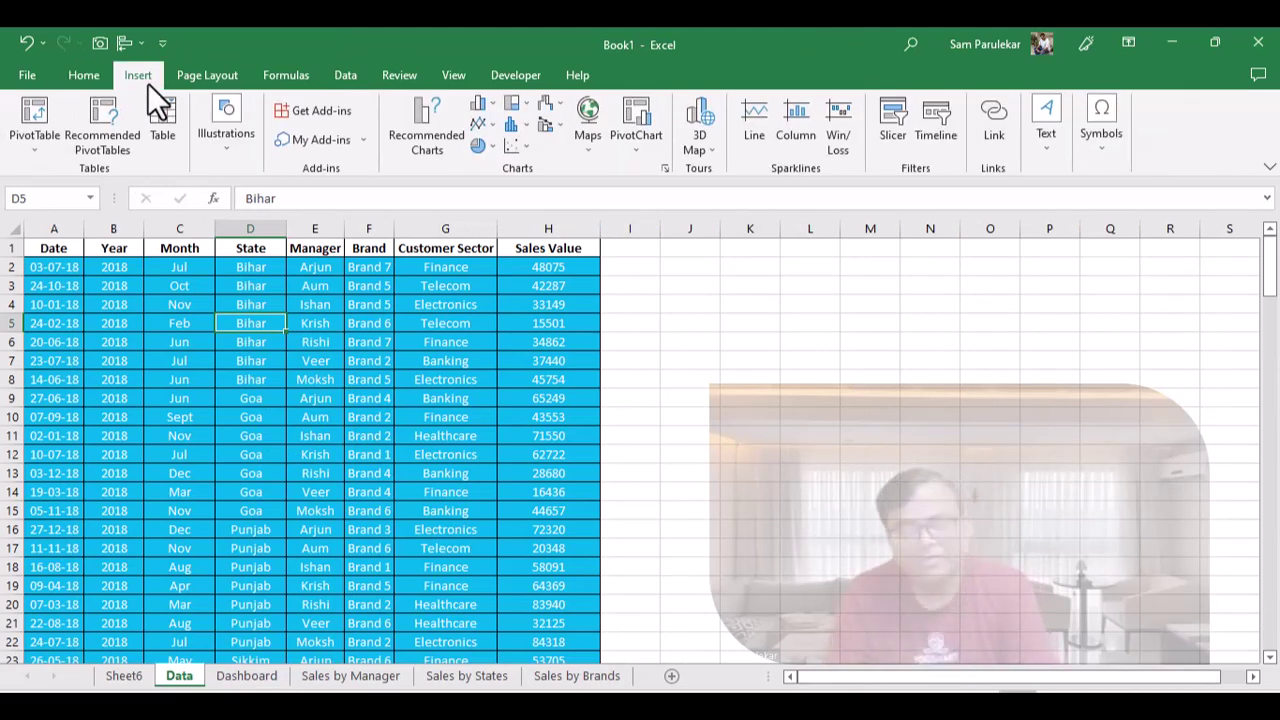
{"action": "left_click", "coordinate": [488, 148]}
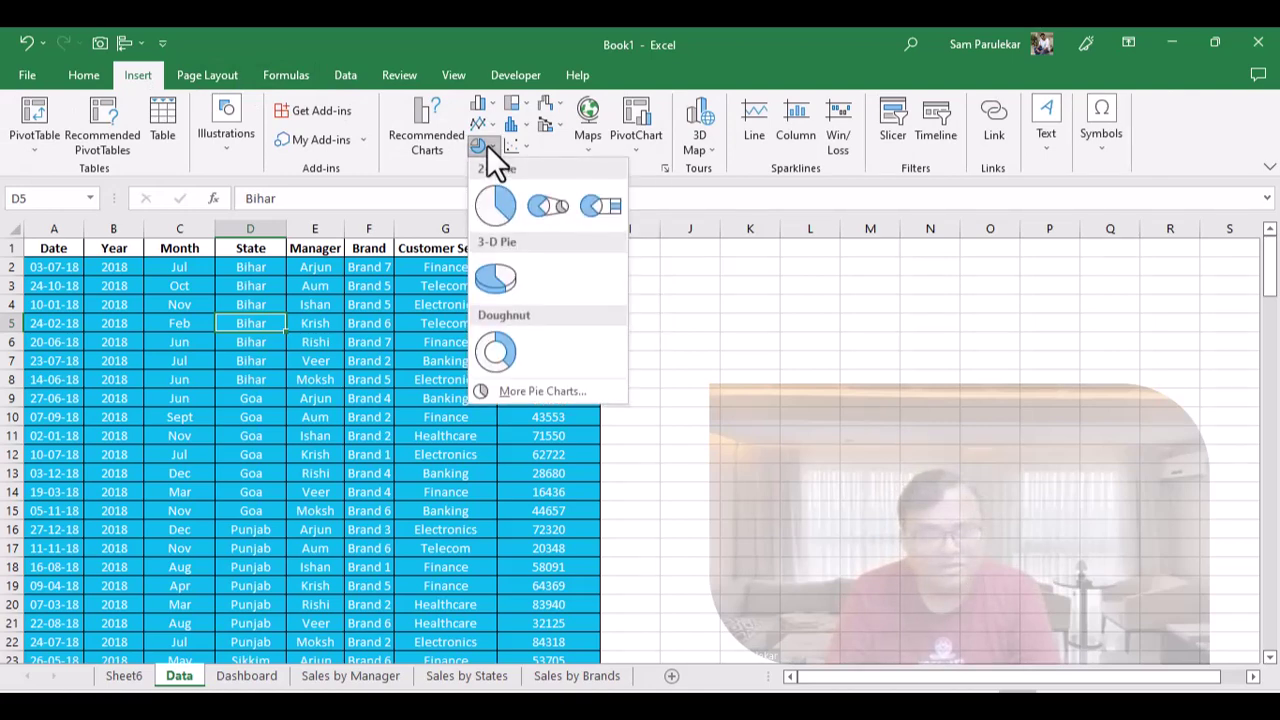
{"action": "left_click", "coordinate": [497, 210]}
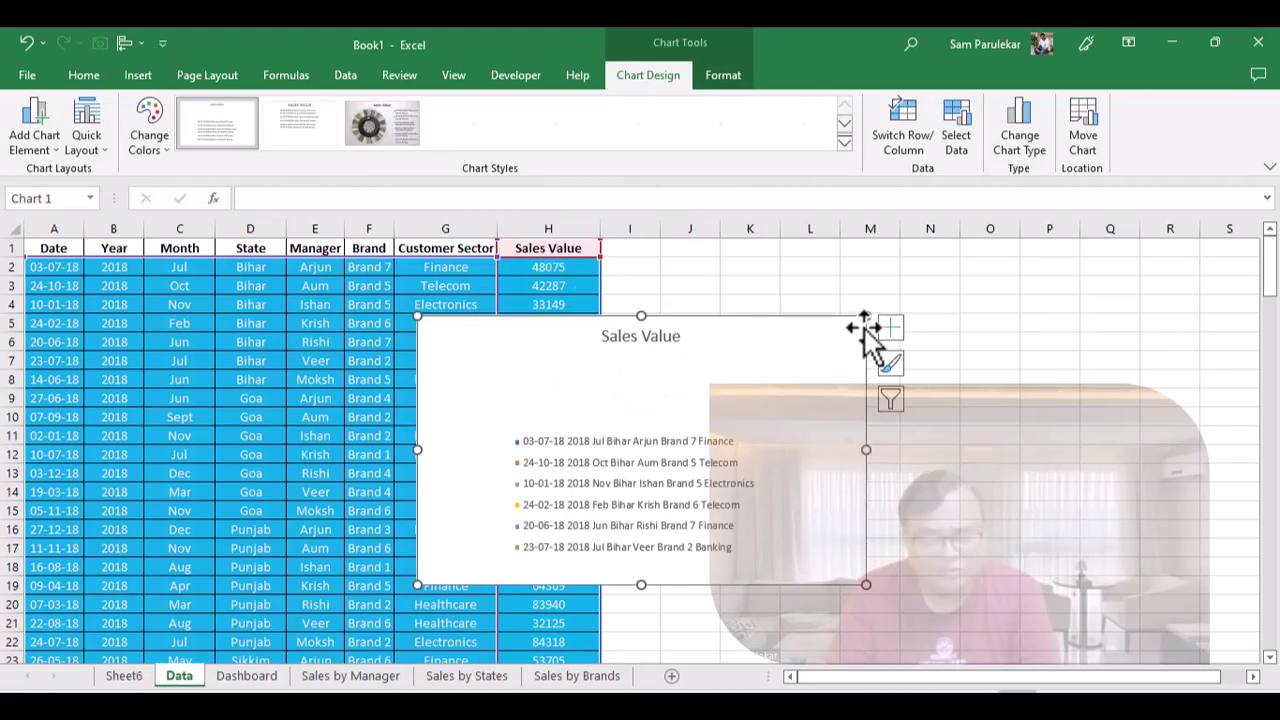
{"action": "key", "text": "Delete"}
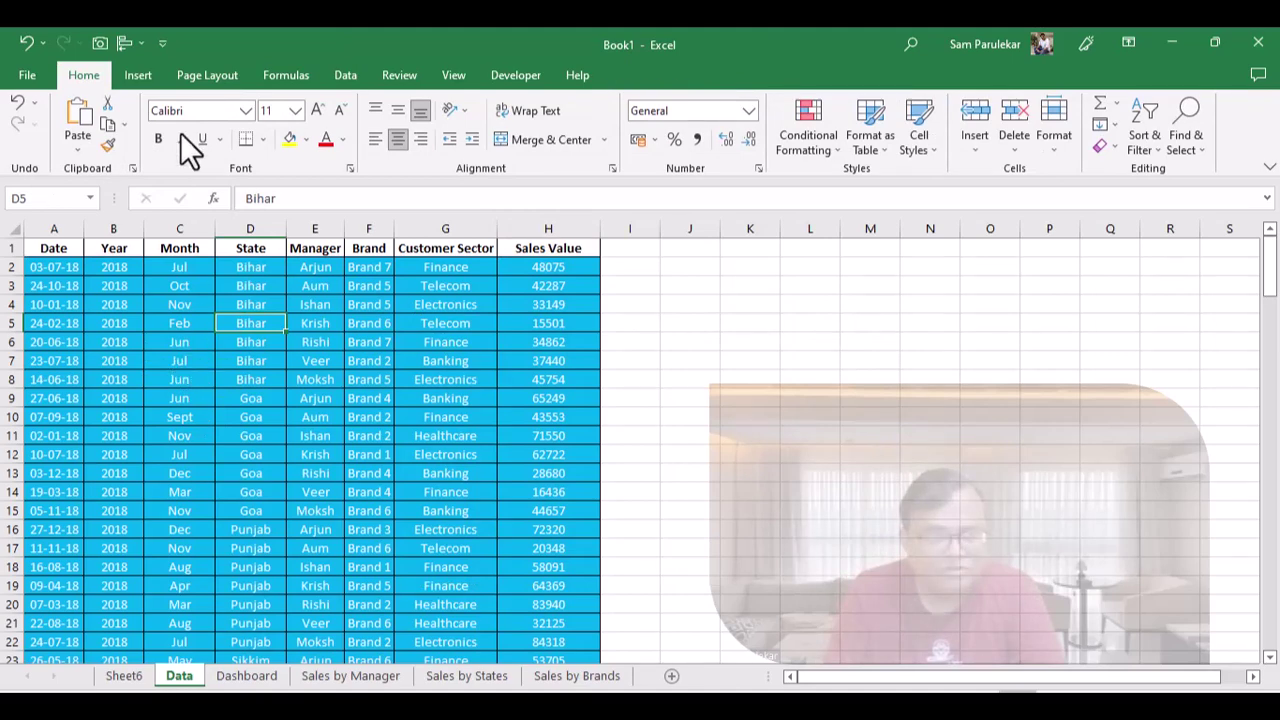
- Create a PivotTable from the range Data!$A$1:$H$148 on a new worksheet
{"action": "left_click", "coordinate": [139, 75]}
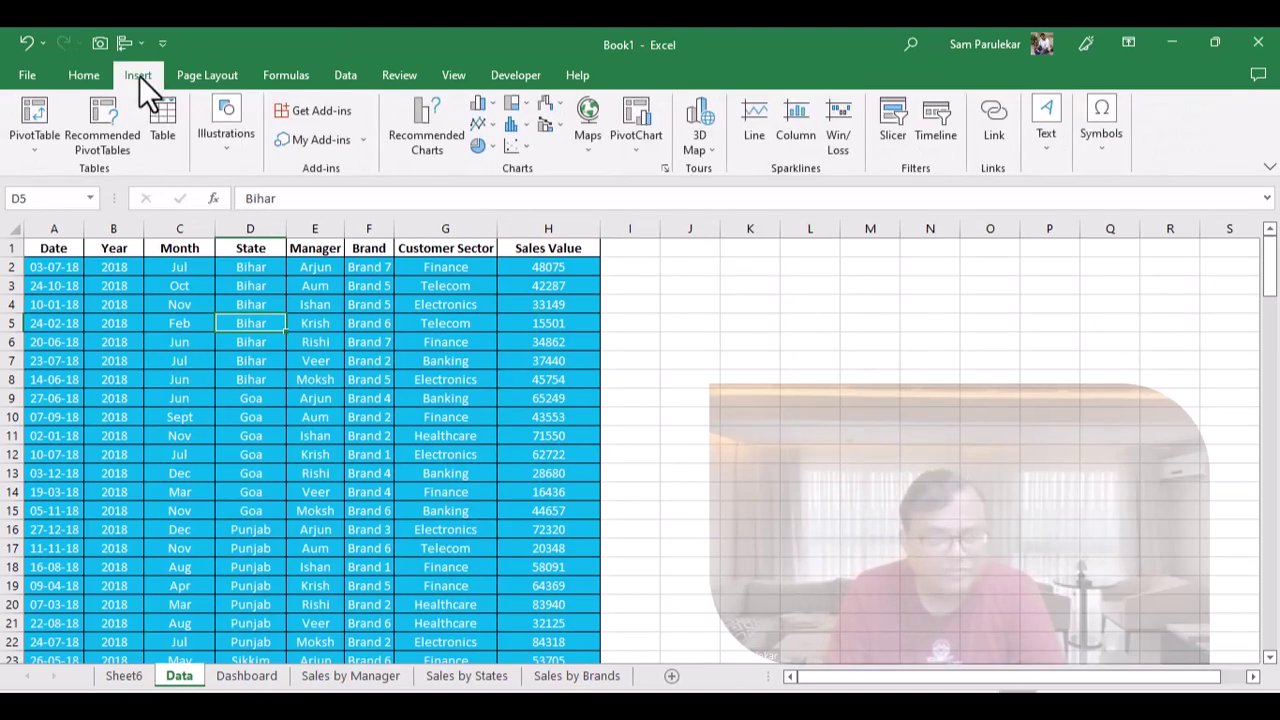
{"action": "left_click", "coordinate": [34, 129]}
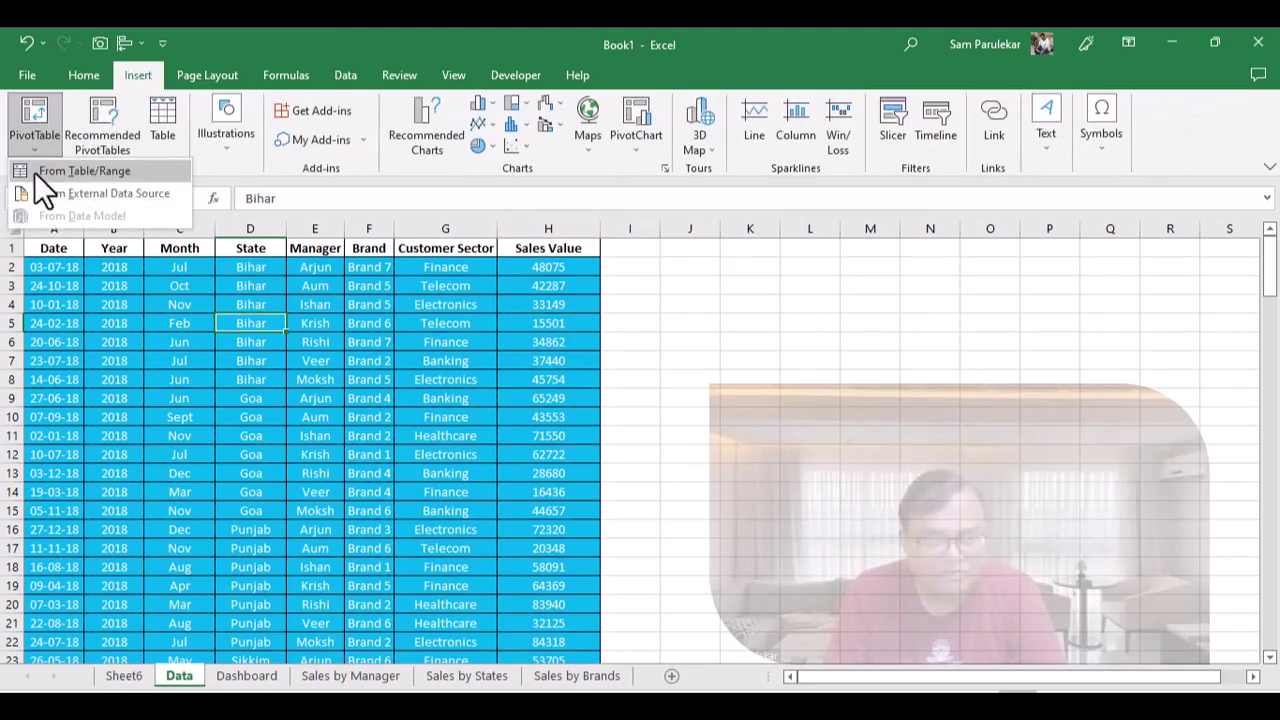
{"action": "left_click", "coordinate": [38, 171]}
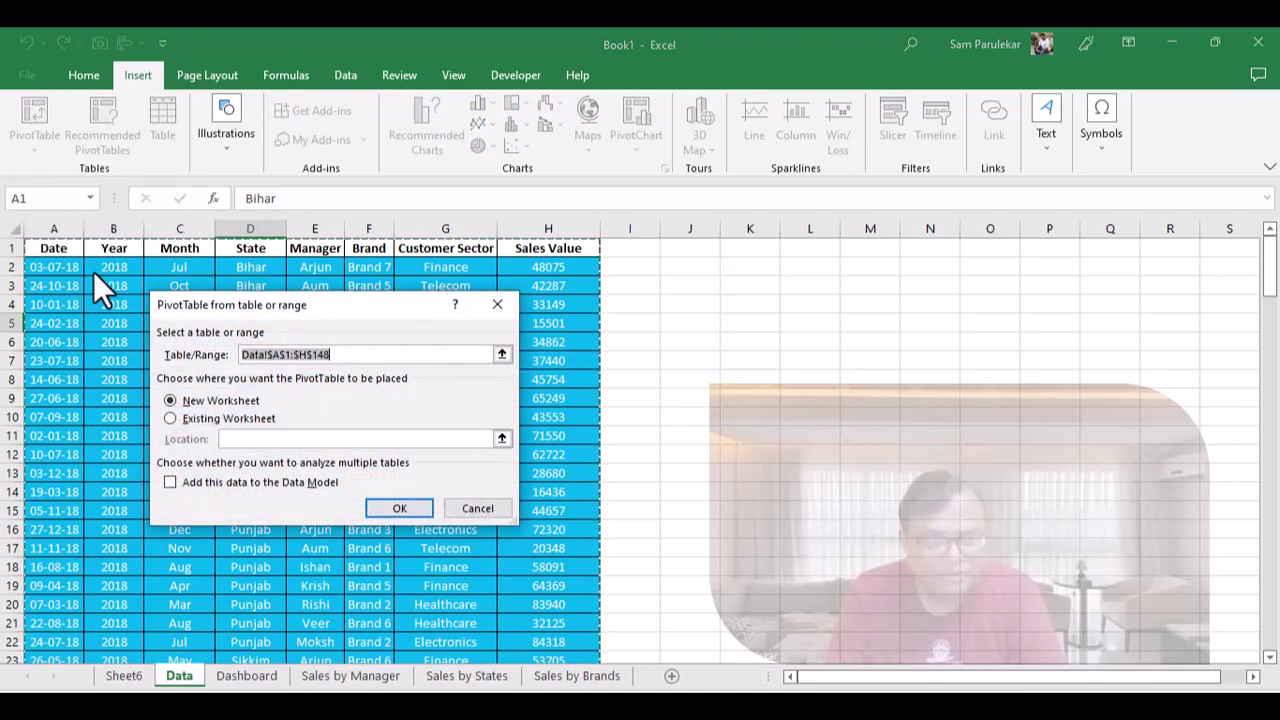
{"action": "left_click", "coordinate": [390, 511]}
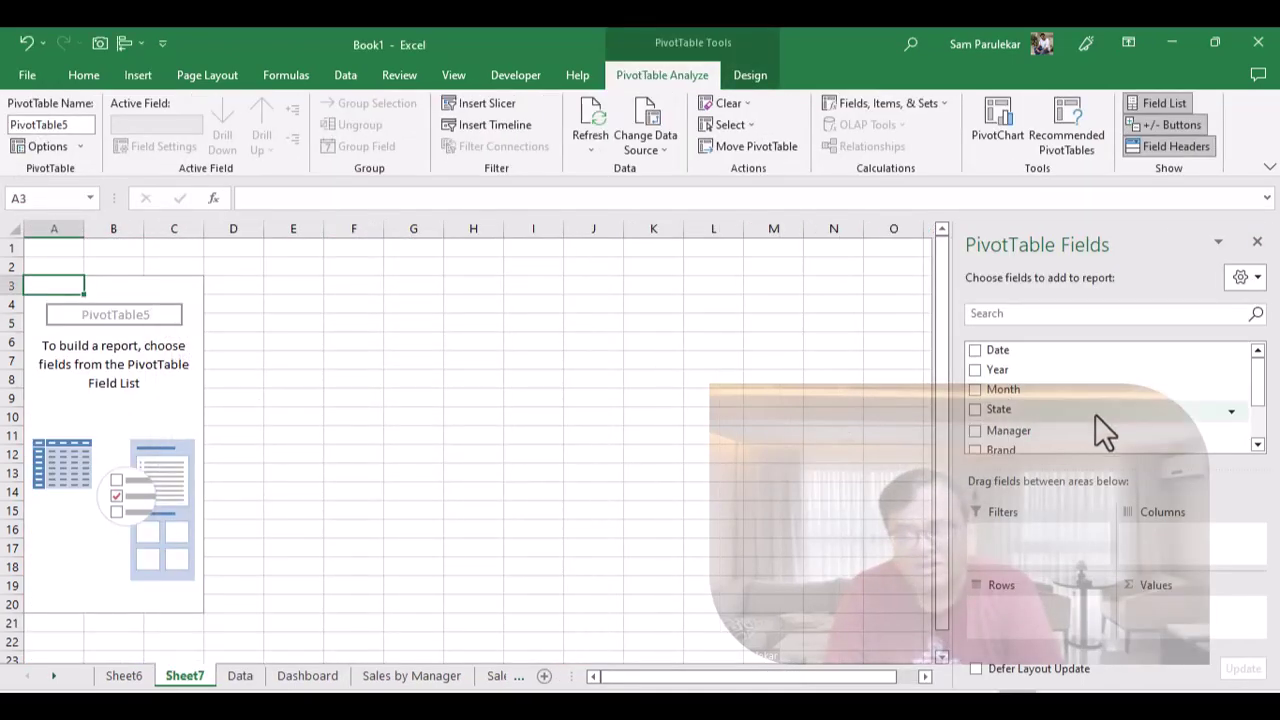
- Build the new PivotTable with Customer Sector as rows and the sum of Sales Value as values
{"action": "left_click_drag", "start_coordinate": [1258, 405], "coordinate": [1258, 457]}
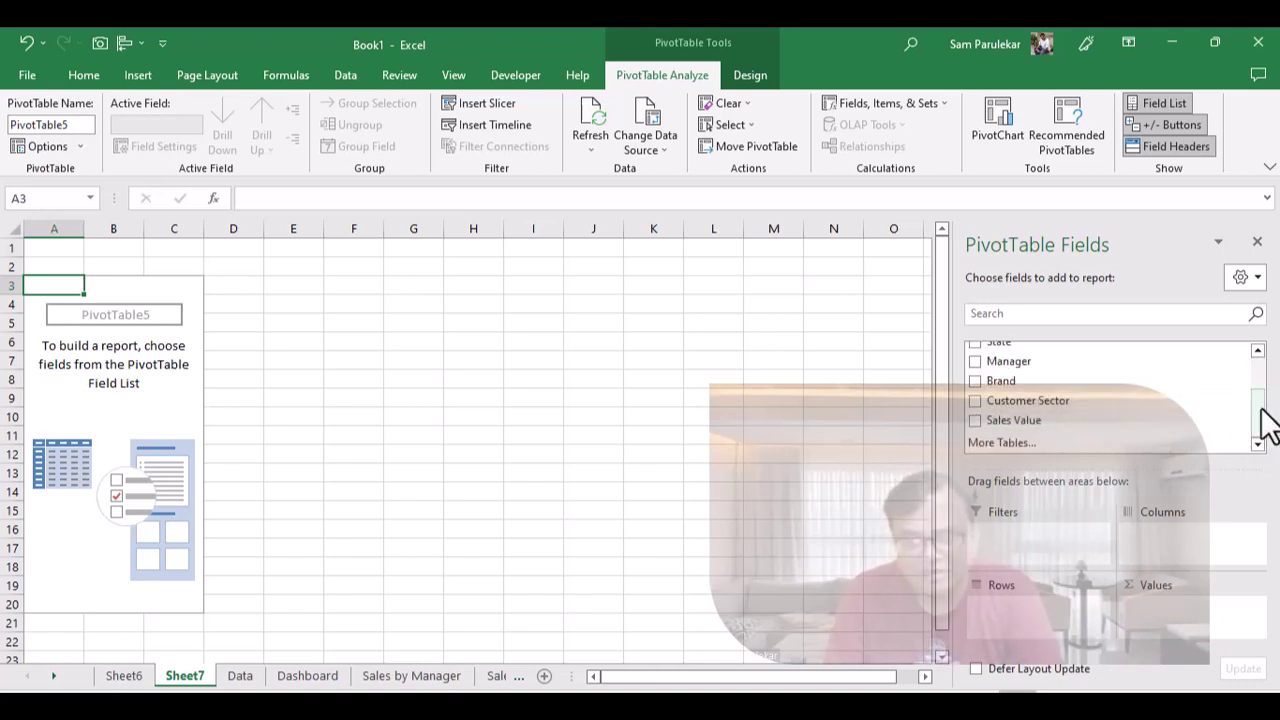
{"action": "mouse_move", "coordinate": [1262, 420]}
{"action": "left_mouse_down"}
{"action": "mouse_move", "coordinate": [1262, 390]}
{"action": "mouse_move", "coordinate": [1260, 424]}
{"action": "left_mouse_up"}
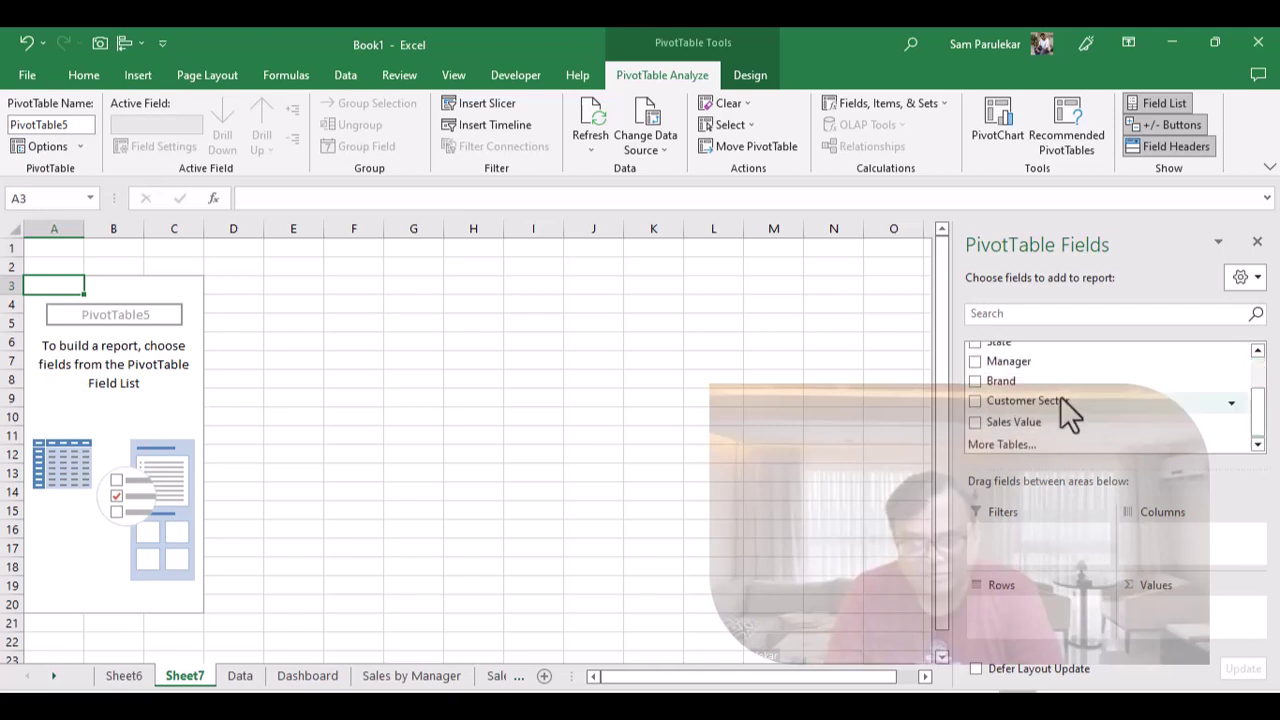
{"action": "left_click_drag", "start_coordinate": [1058, 404], "coordinate": [1040, 610]}
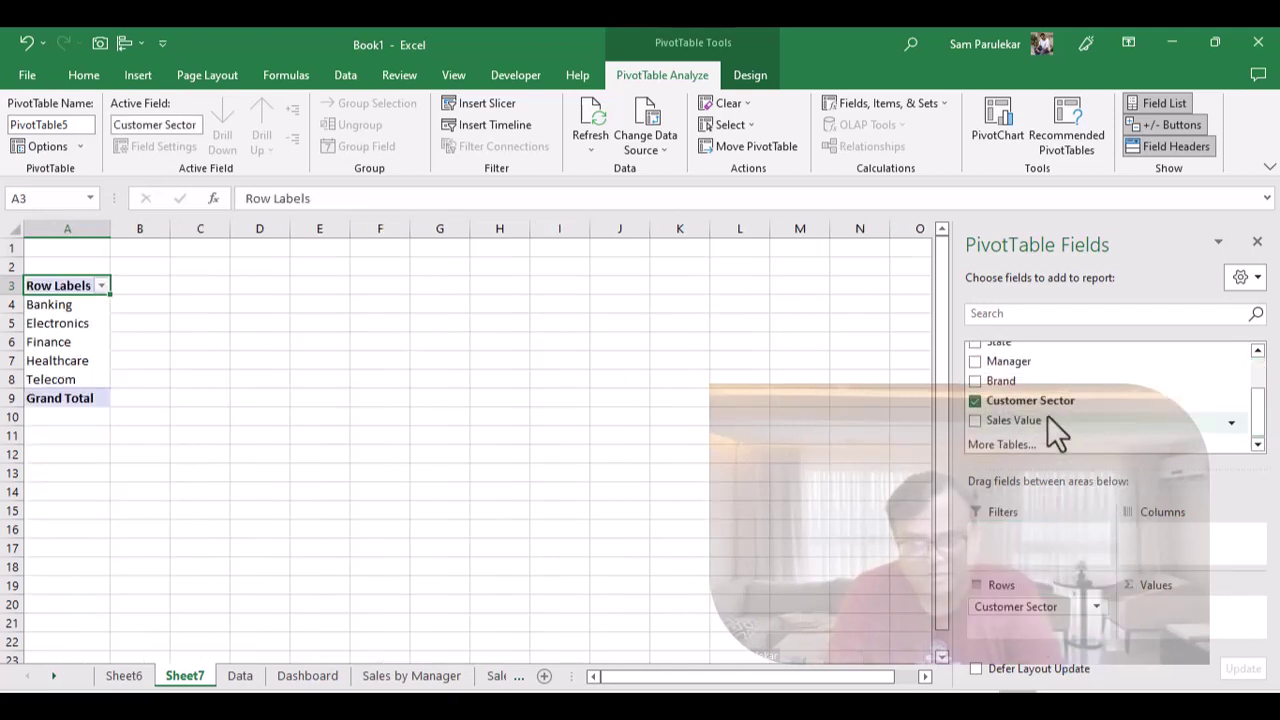
{"action": "left_click_drag", "start_coordinate": [1047, 416], "coordinate": [1167, 615]}
- Insert a 2-D pie PivotChart based on the customer sector PivotTable
{"action": "left_click", "coordinate": [80, 323]}
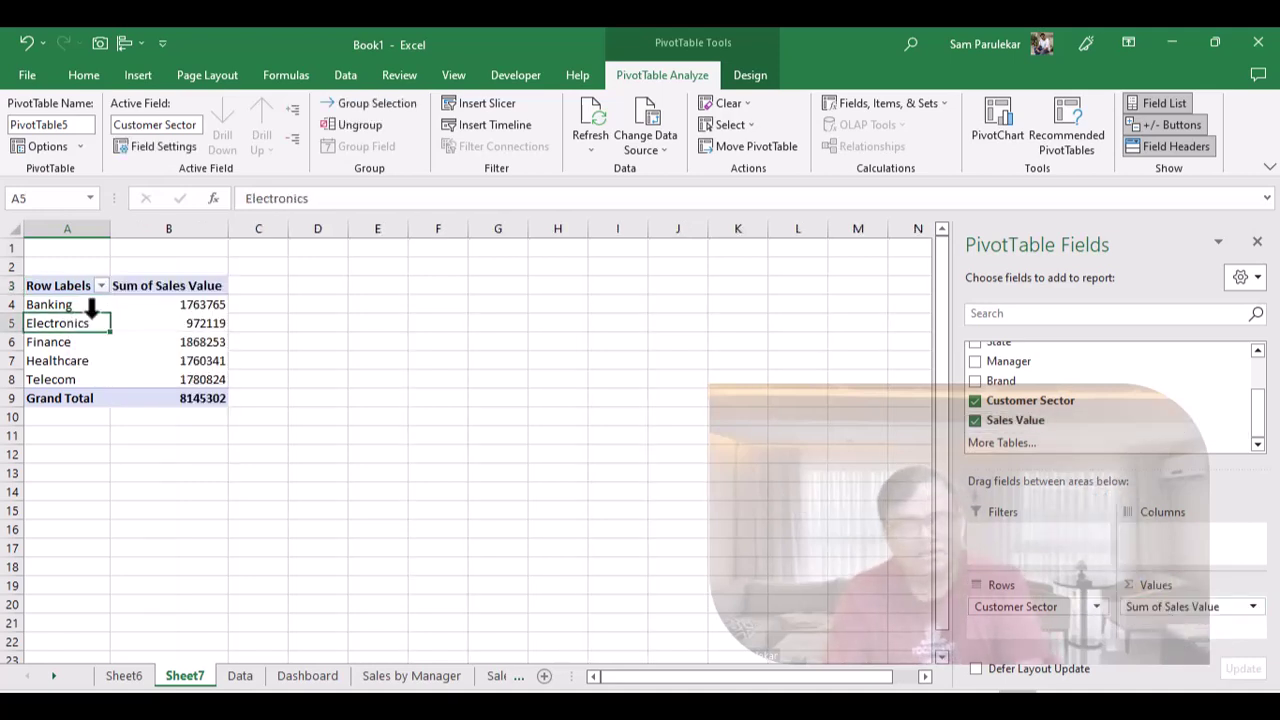
{"action": "left_click", "coordinate": [993, 123]}
{"action": "left_click", "coordinate": [403, 254]}
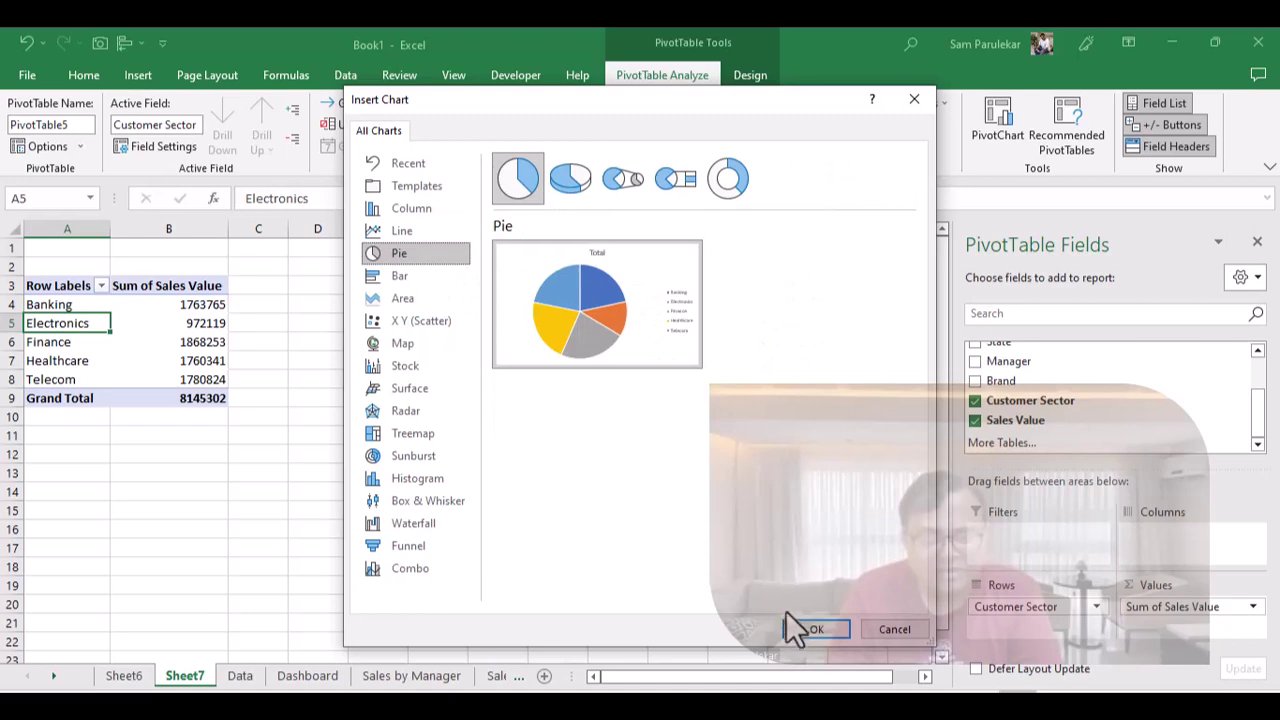
{"action": "left_click", "coordinate": [812, 630]}
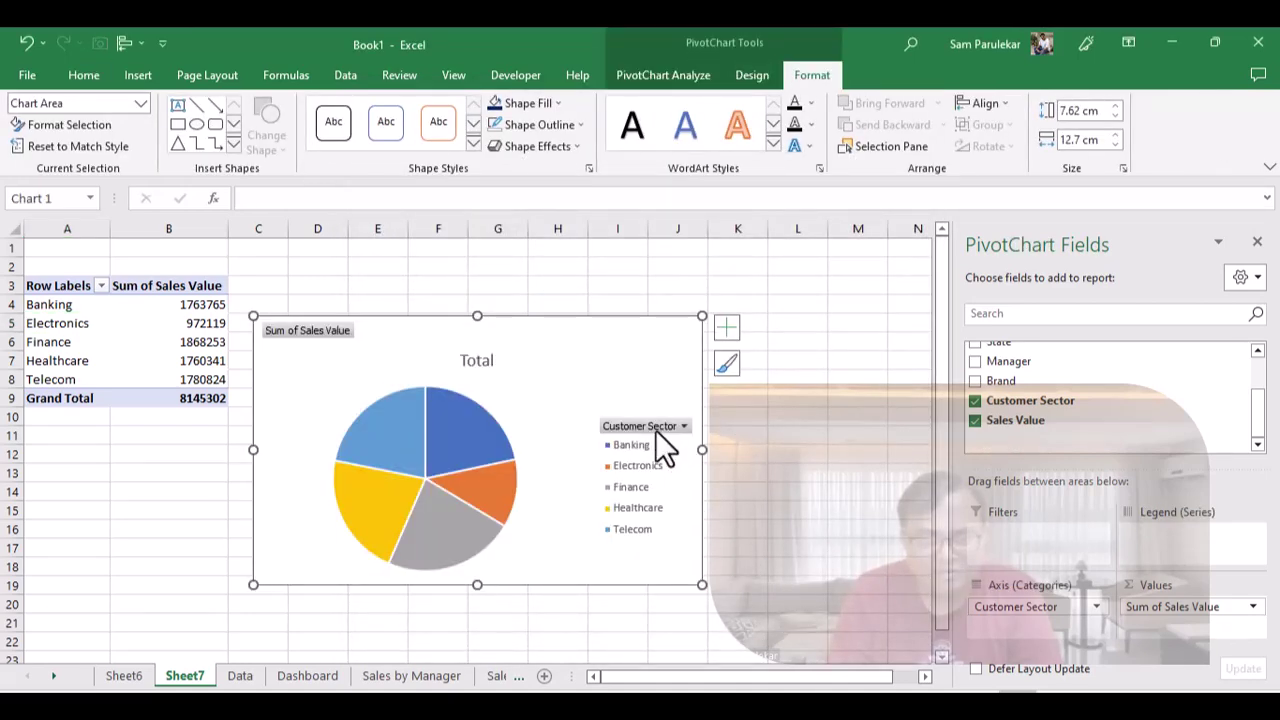
- Delete the legend from the customer sector pie chart
{"action": "left_click", "coordinate": [672, 428]}
{"action": "left_click", "coordinate": [606, 403]}
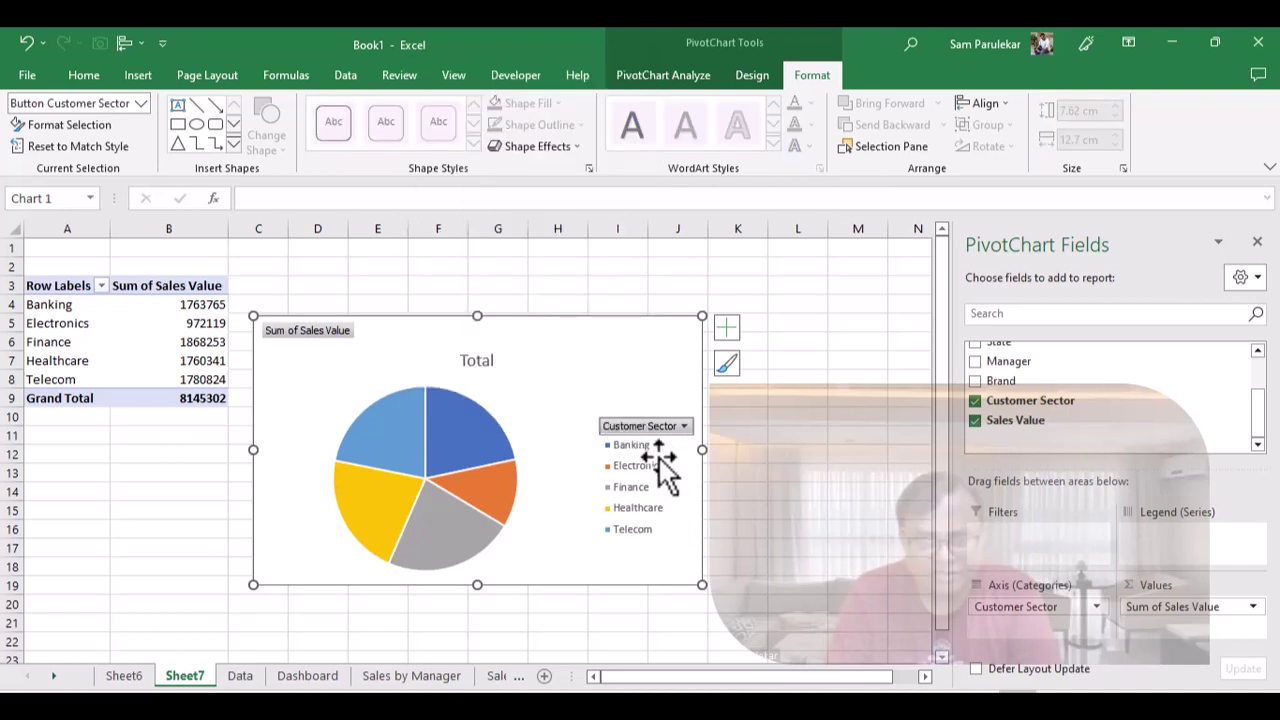
{"action": "right_click", "coordinate": [660, 430]}
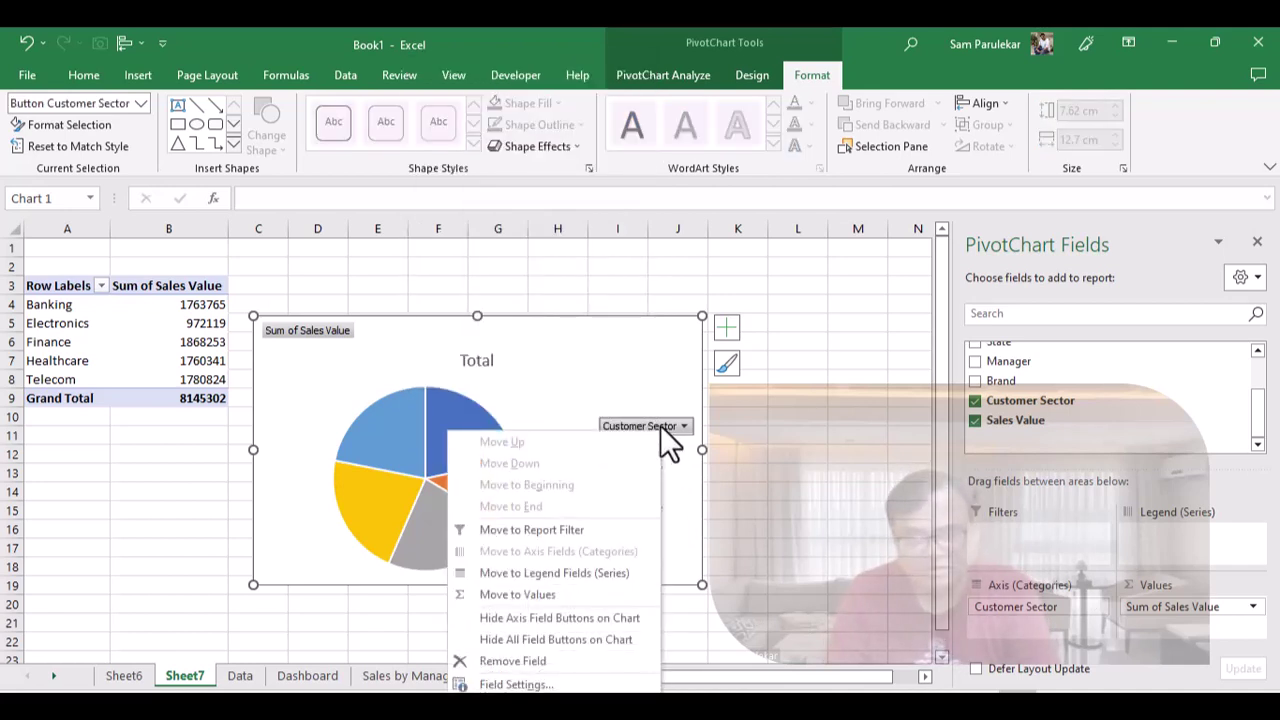
{"action": "right_click", "coordinate": [661, 423]}
{"action": "left_click", "coordinate": [684, 475]}
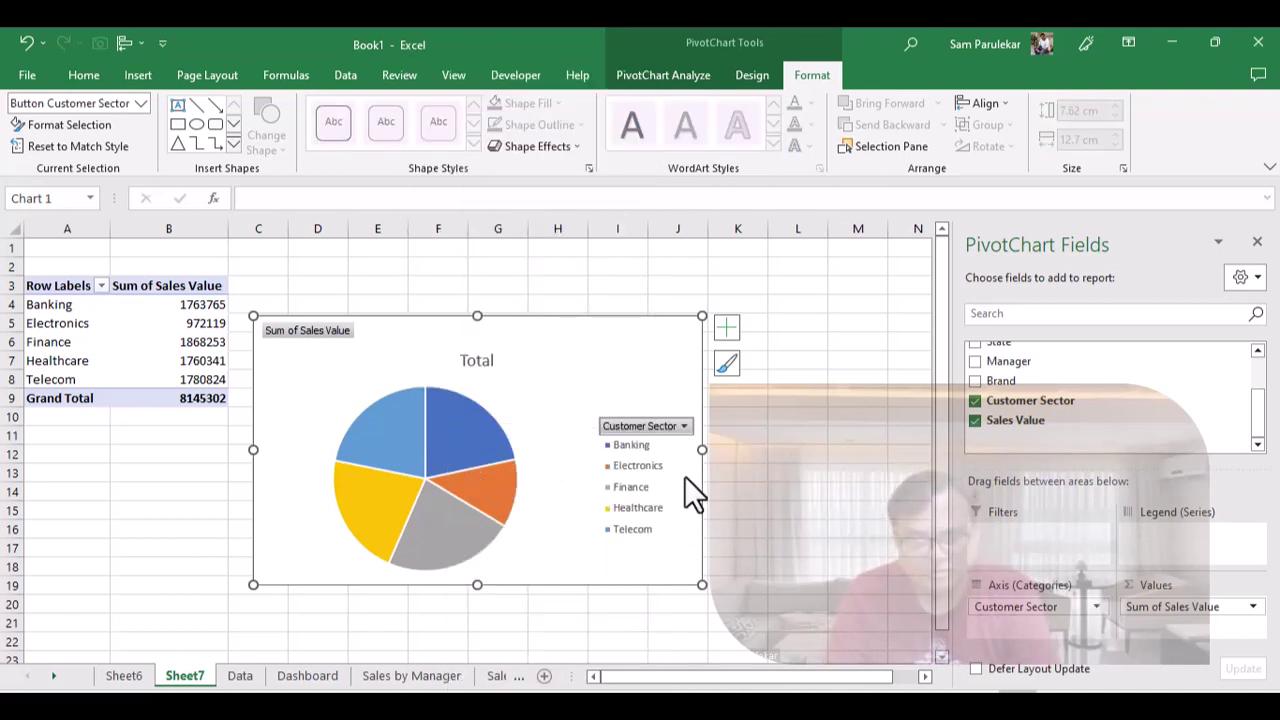
{"action": "left_click", "coordinate": [663, 478]}
{"action": "key", "text": "Delete"}
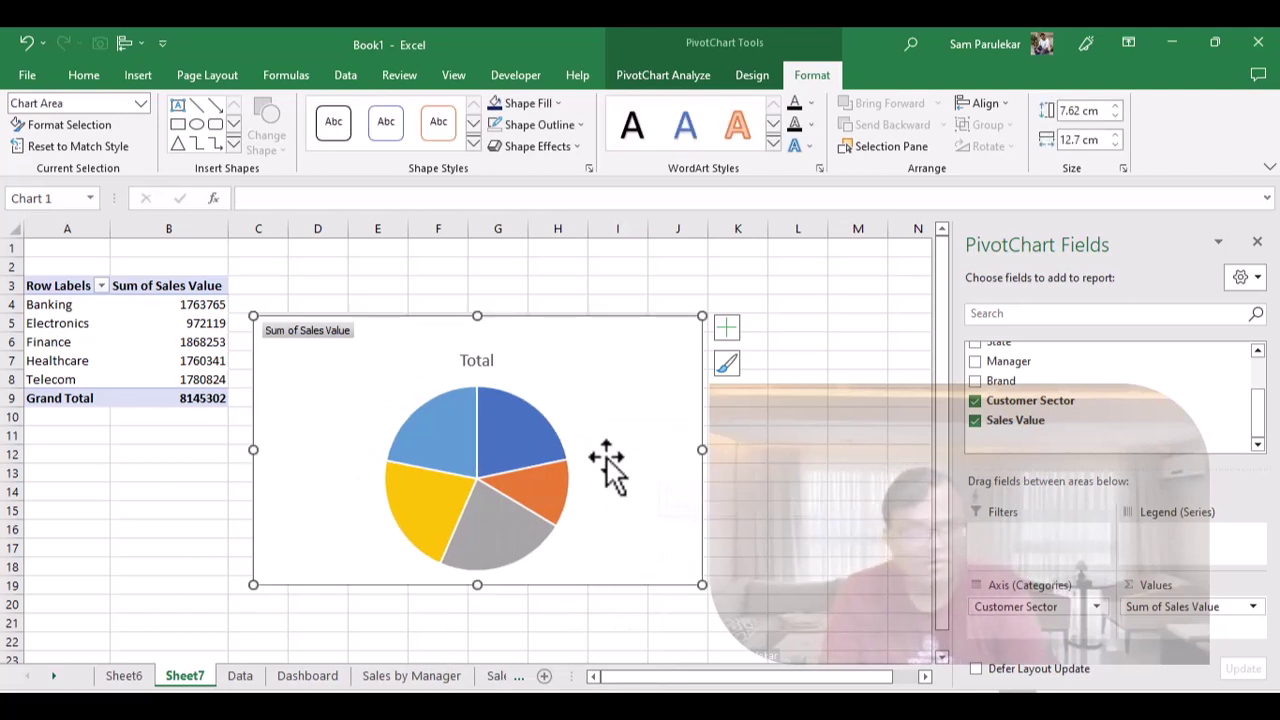
- Hide all field buttons on the pie chart and delete its chart title
{"action": "right_click", "coordinate": [322, 333]}
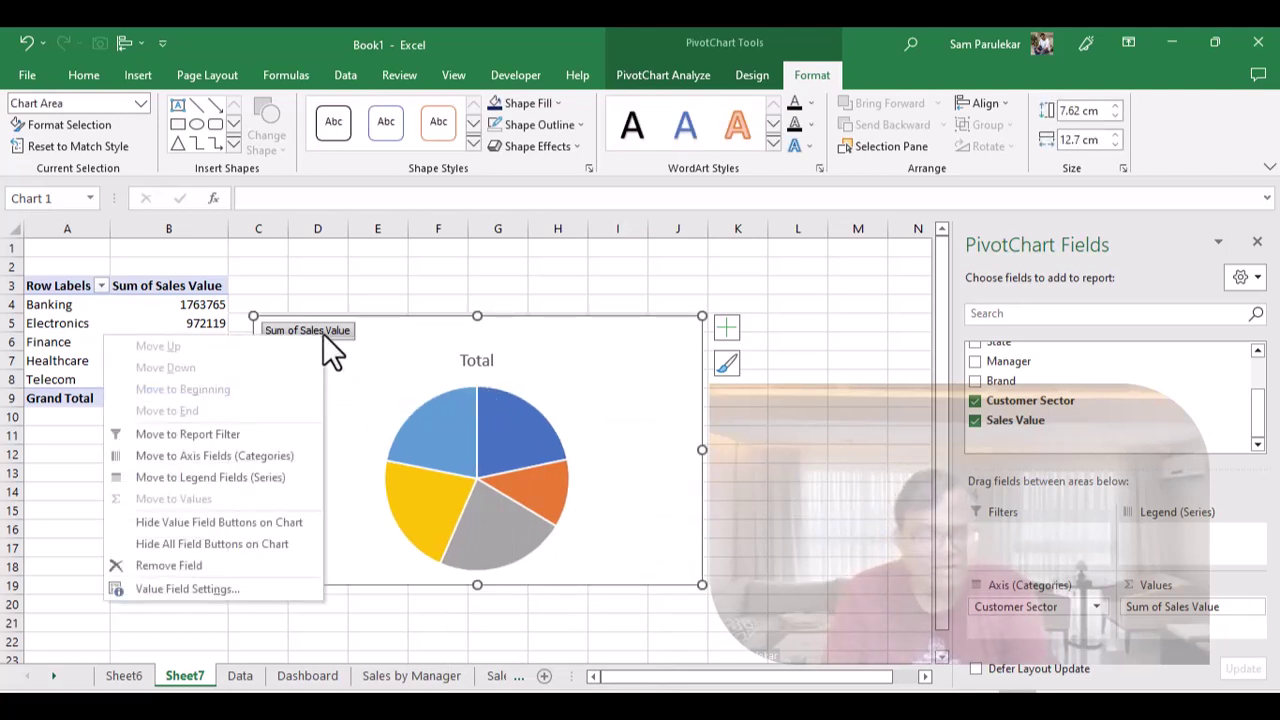
{"action": "left_click", "coordinate": [214, 543]}
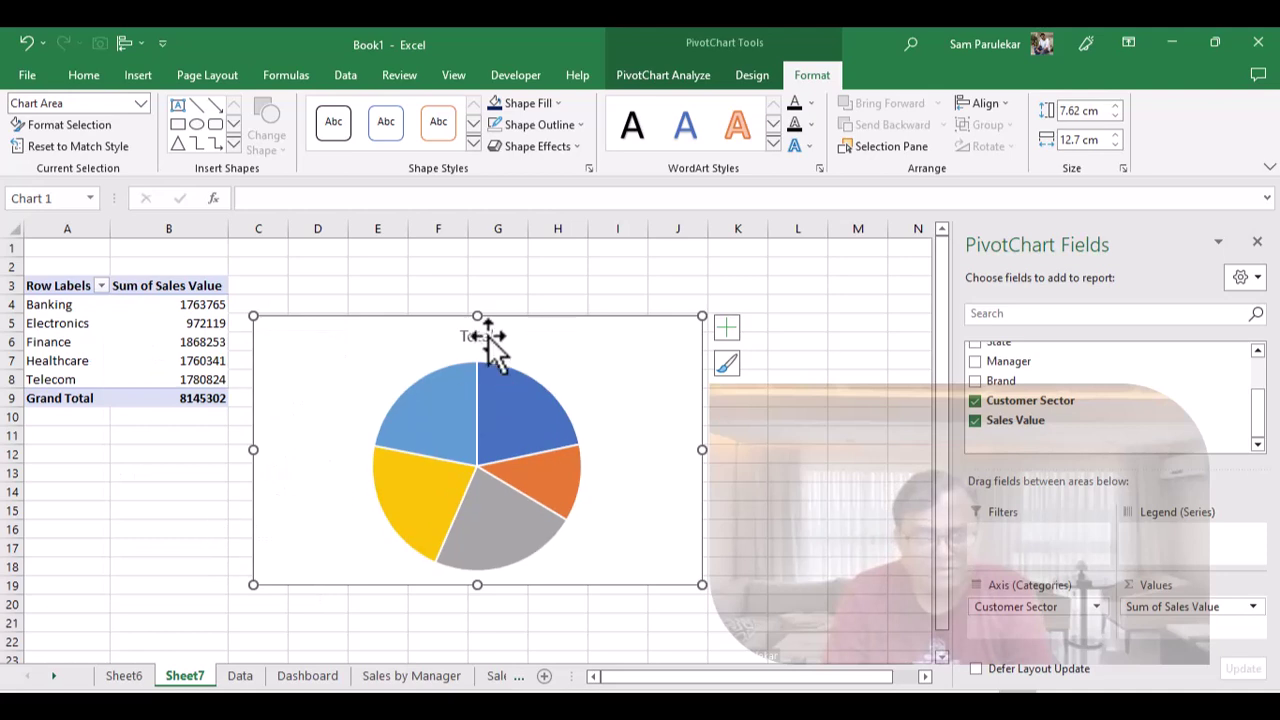
{"action": "left_click", "coordinate": [483, 334]}
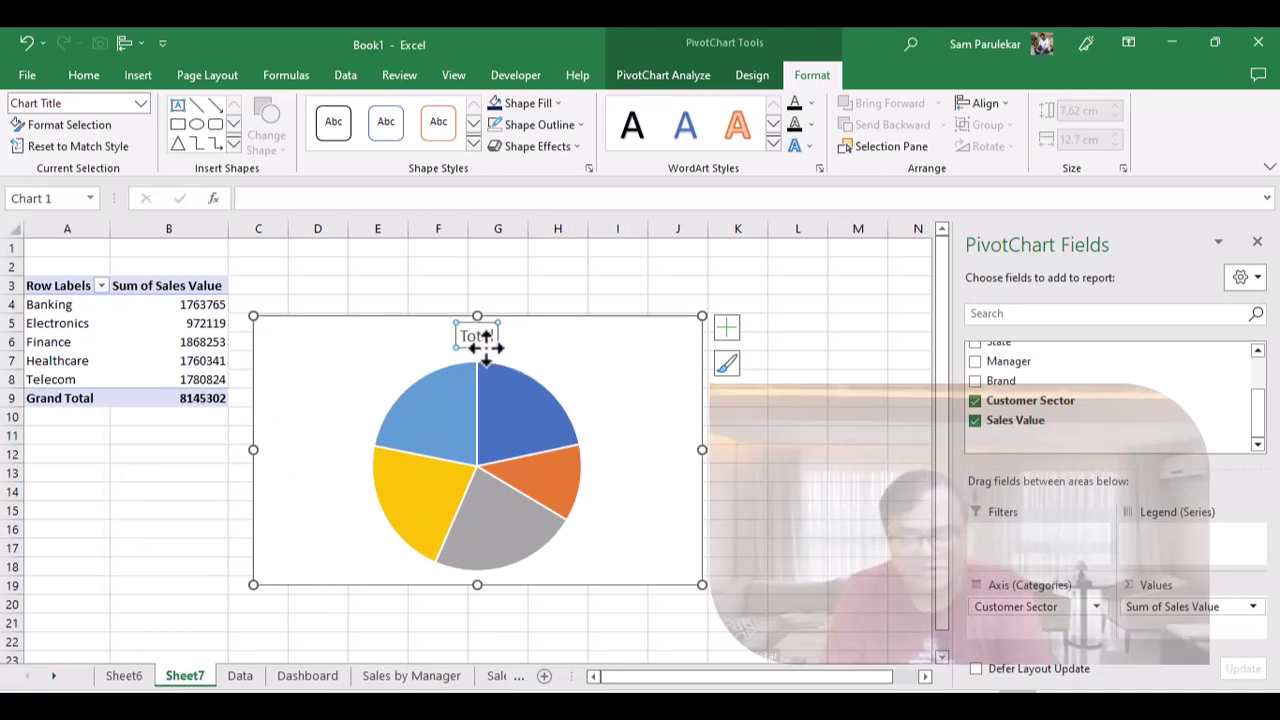
{"action": "key", "text": "Delete"}
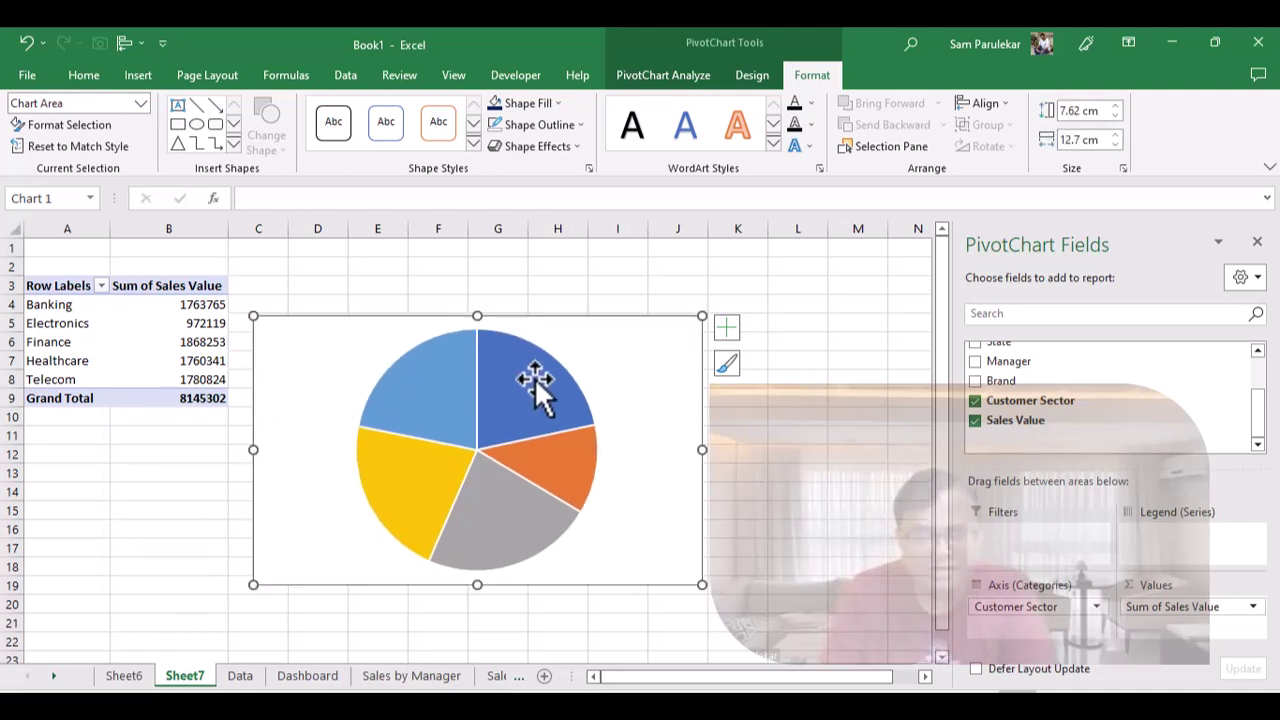
- Add data labels to the slices of the pie chart
{"action": "left_click", "coordinate": [531, 381]}
{"action": "right_click", "coordinate": [531, 381]}
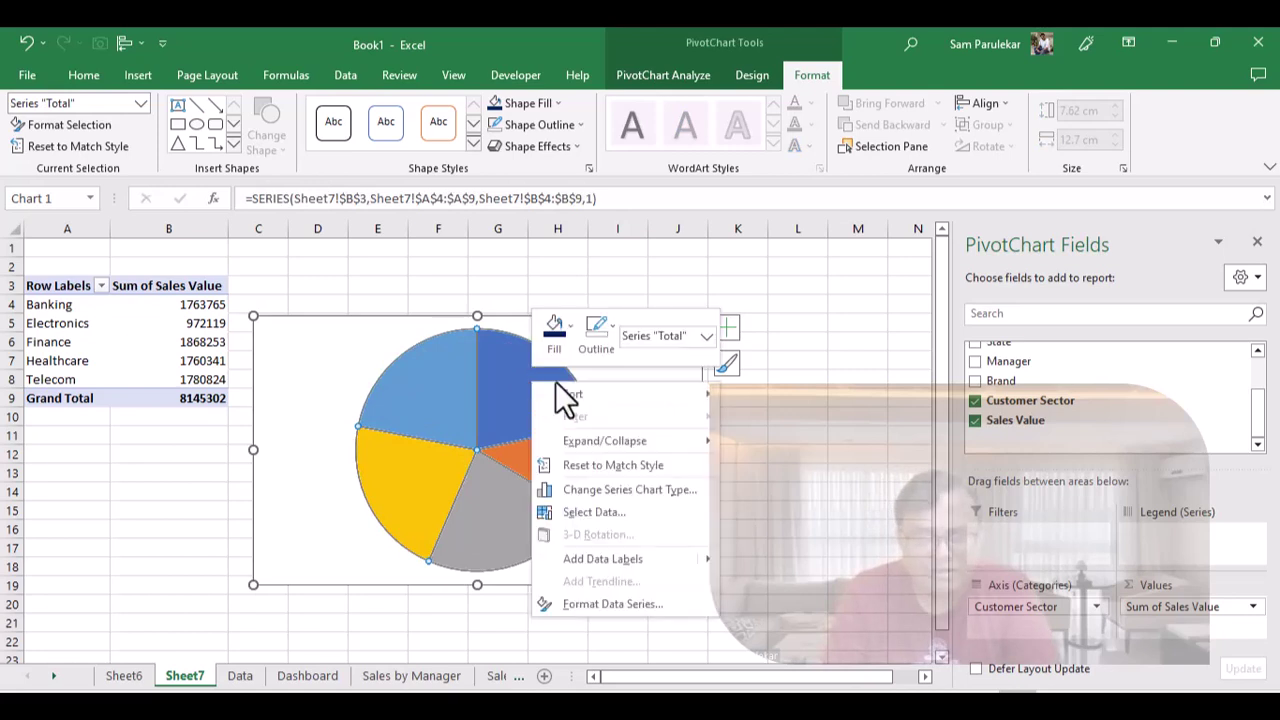
{"action": "left_click", "coordinate": [662, 559]}
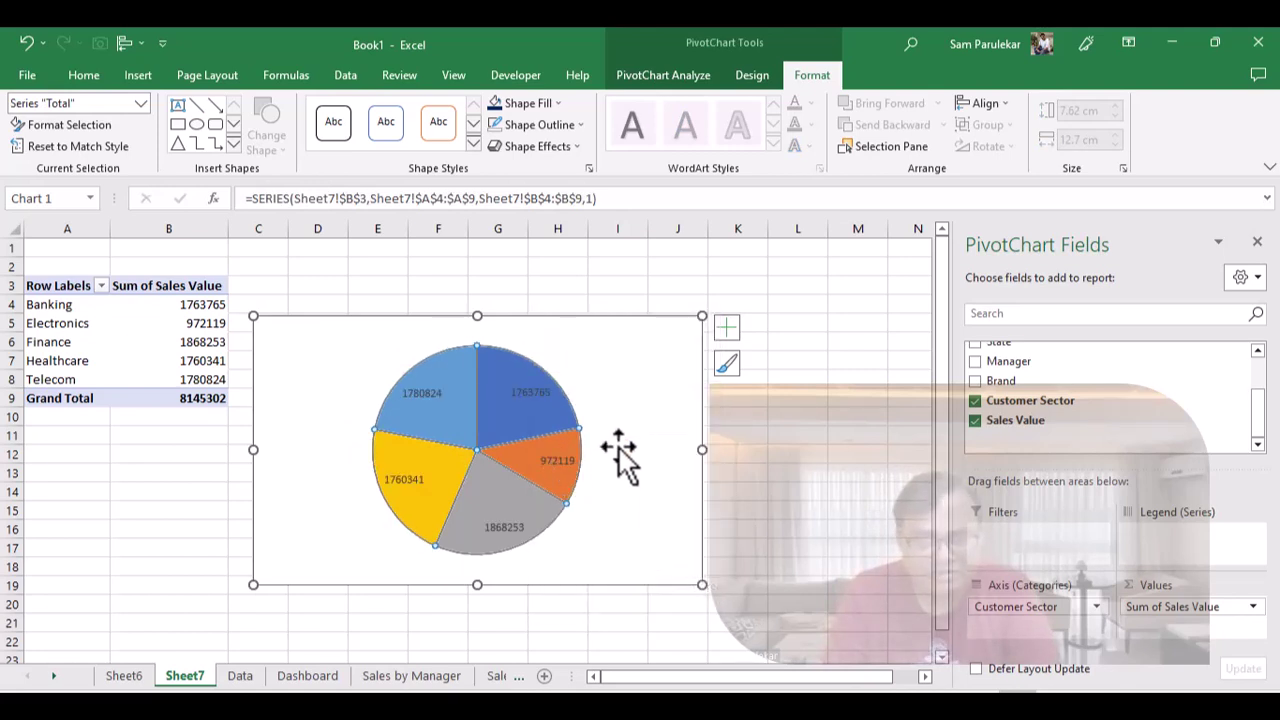
- Open the data series formatting options of the pie and check the options available for the Sum of Sales Value field
{"action": "right_click", "coordinate": [504, 362]}
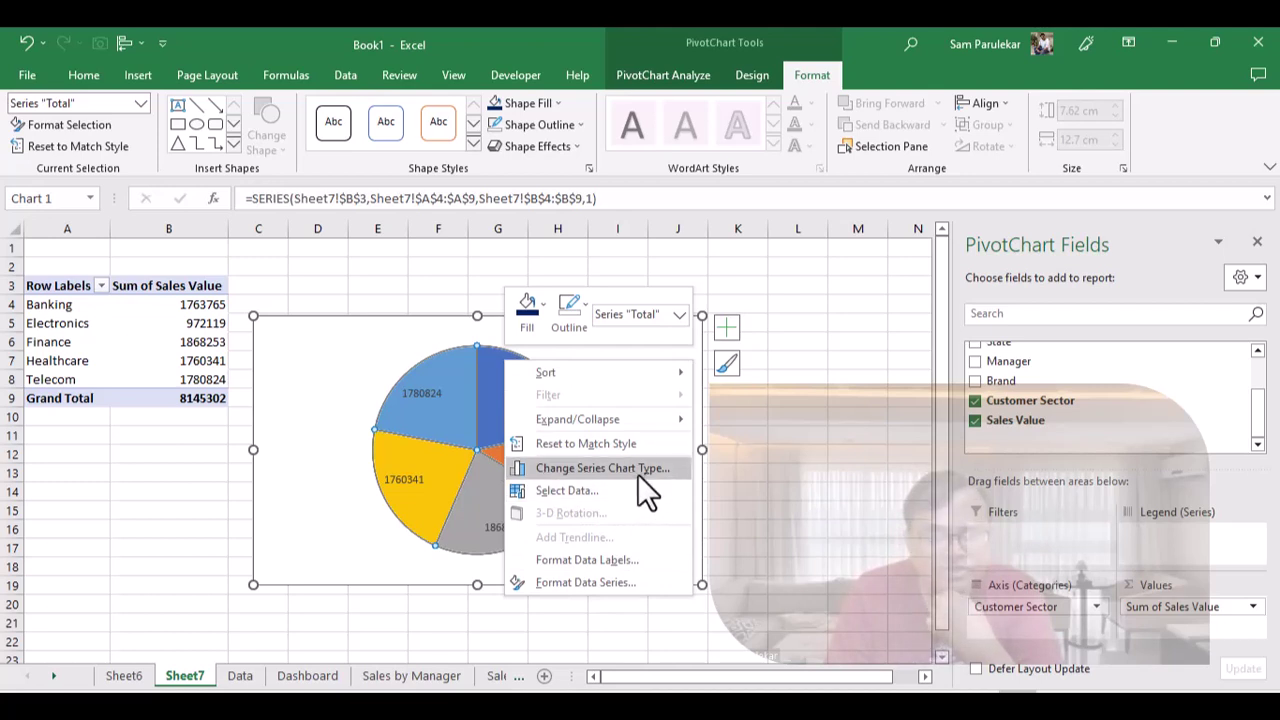
{"action": "left_click", "coordinate": [618, 582]}
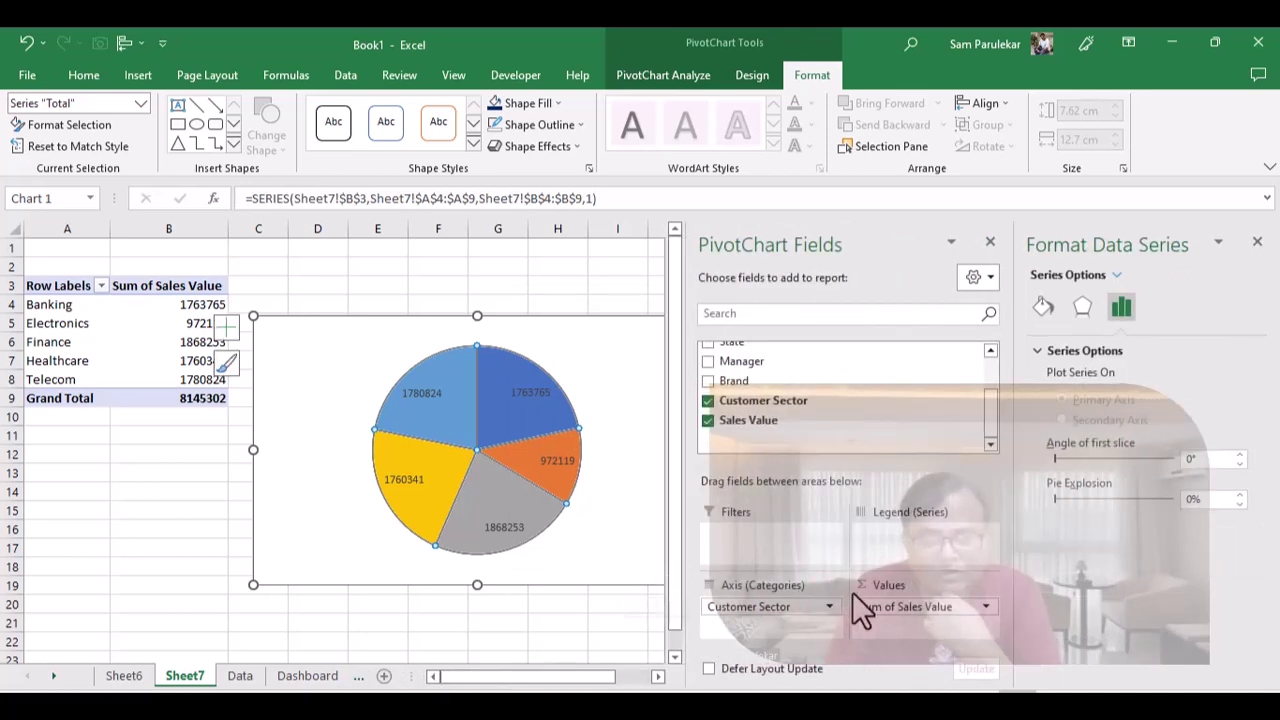
{"action": "left_click", "coordinate": [921, 606]}
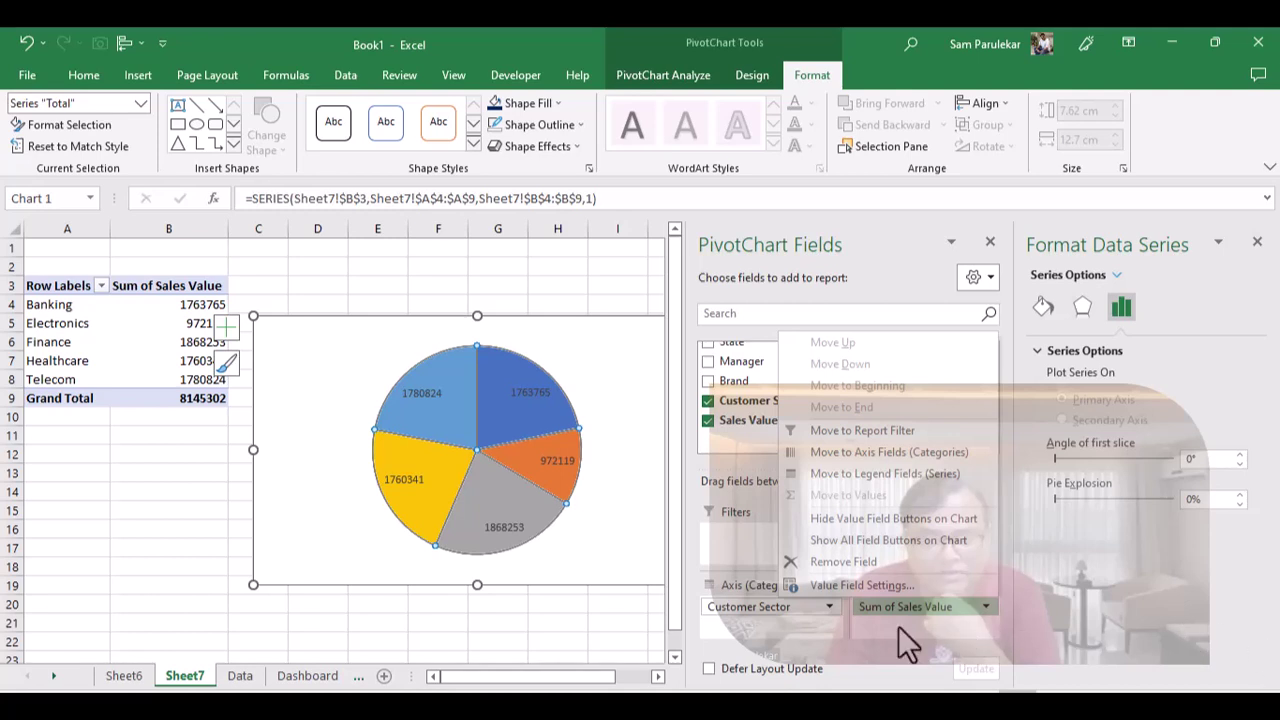
{"action": "left_click", "coordinate": [898, 626]}
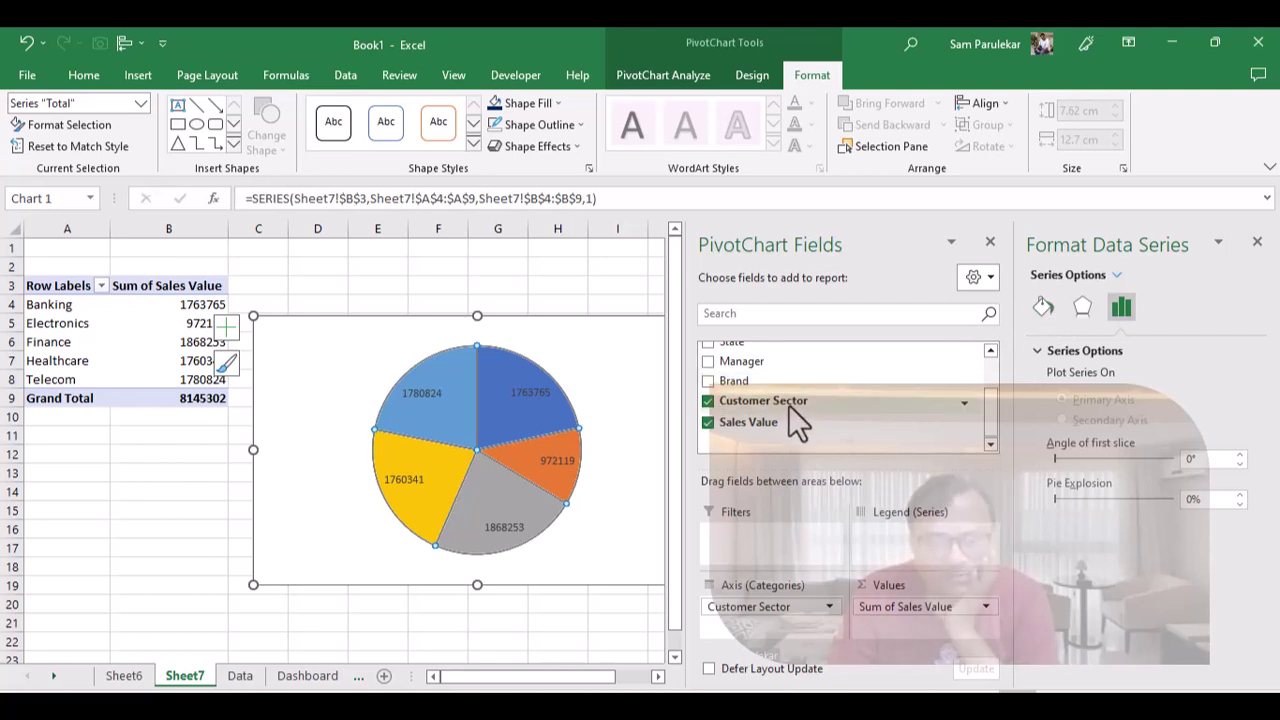
- Try adding Sales Value to the chart's values a second time, and remove the duplicate field
{"action": "left_click_drag", "start_coordinate": [797, 422], "coordinate": [884, 622]}
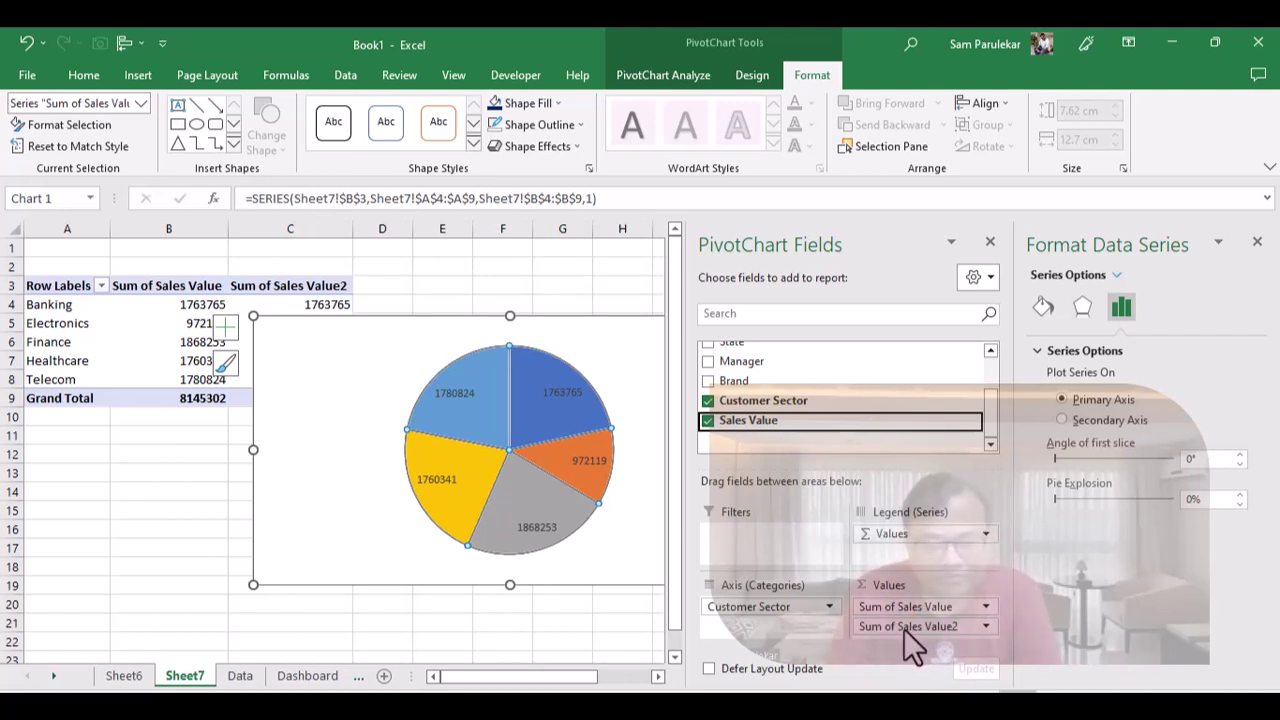
{"action": "left_click", "coordinate": [445, 622]}
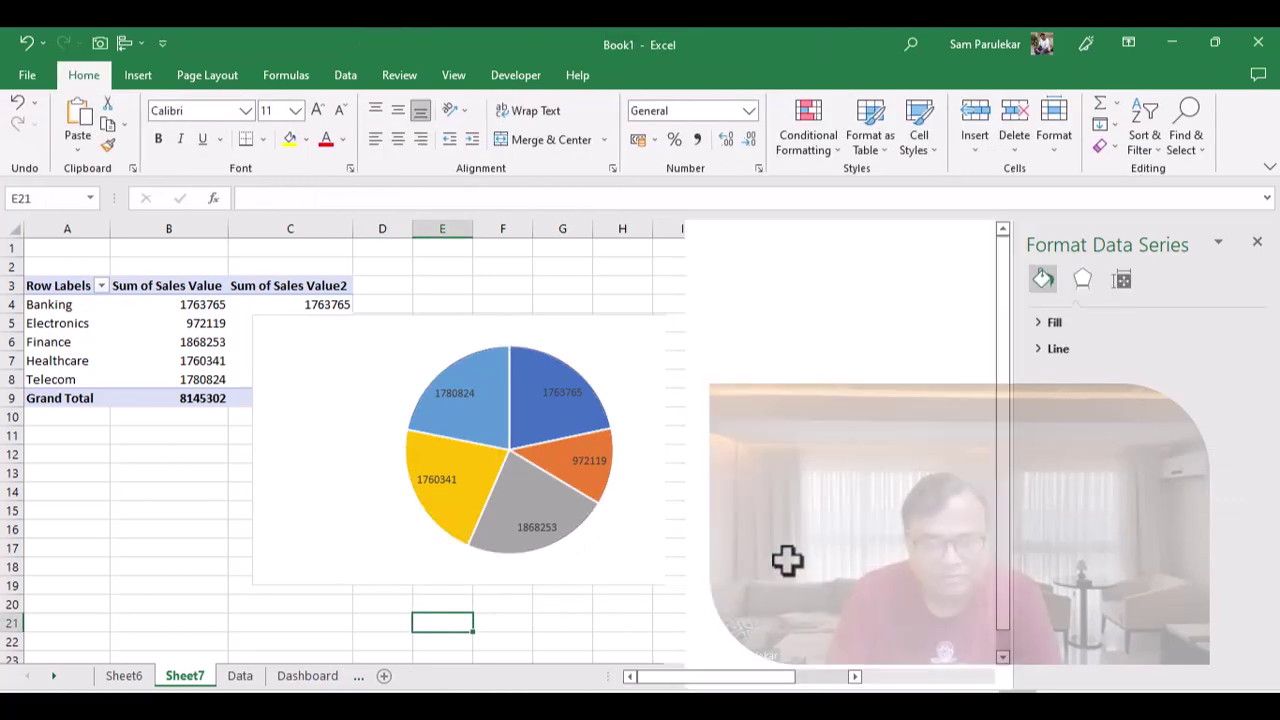
{"action": "left_click", "coordinate": [540, 520]}
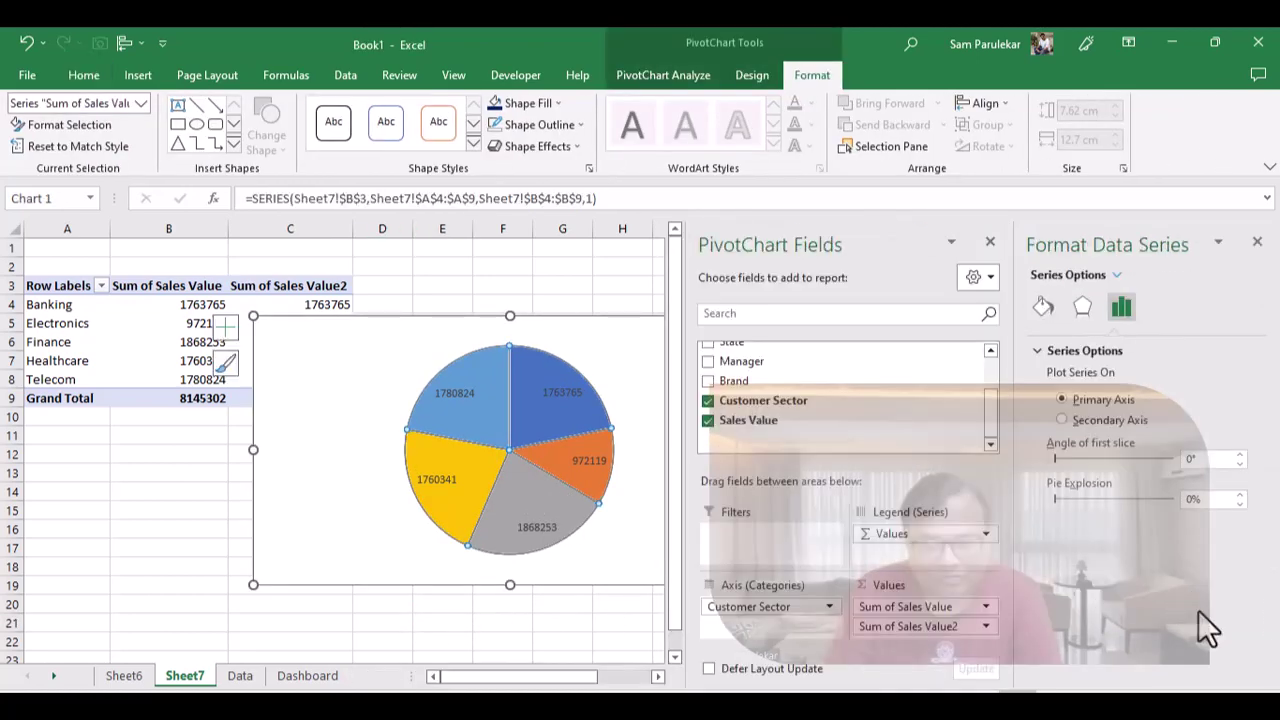
{"action": "left_click_drag", "start_coordinate": [931, 624], "coordinate": [905, 432]}
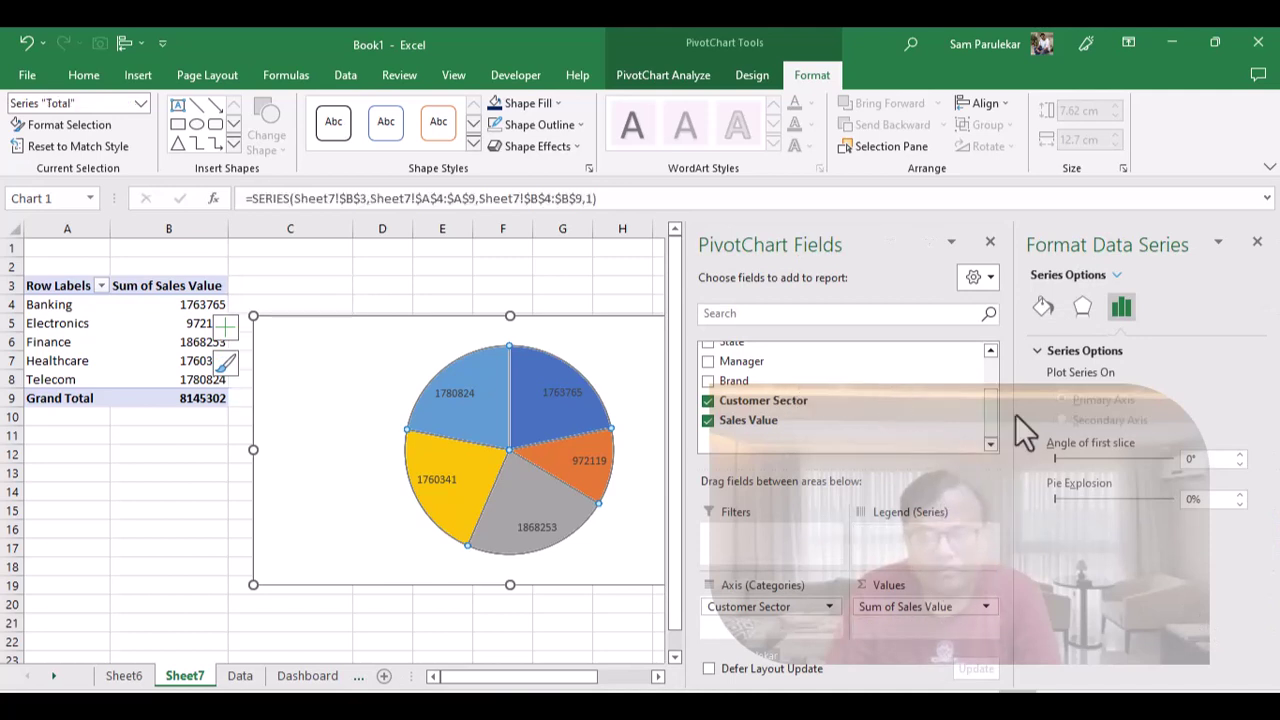
- Set the Sum of Sales Value field to show its values as % of Grand Total
{"action": "left_click", "coordinate": [924, 605]}
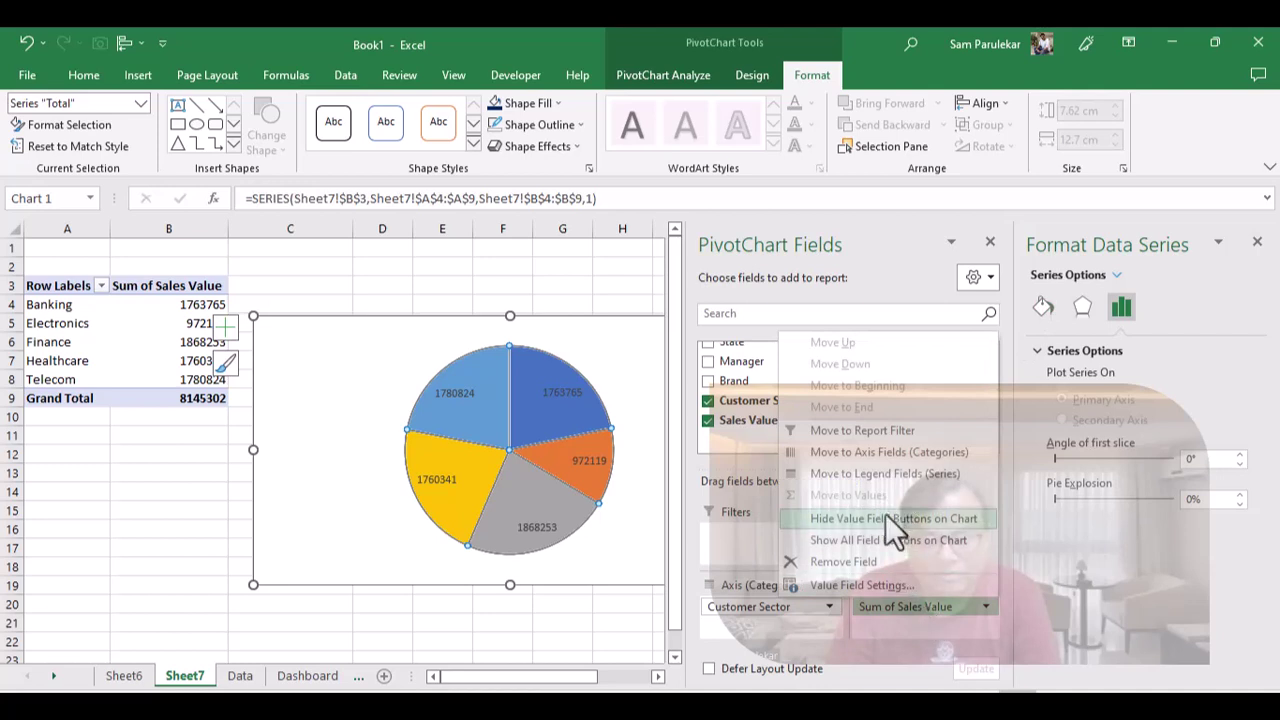
{"action": "left_click", "coordinate": [872, 587]}
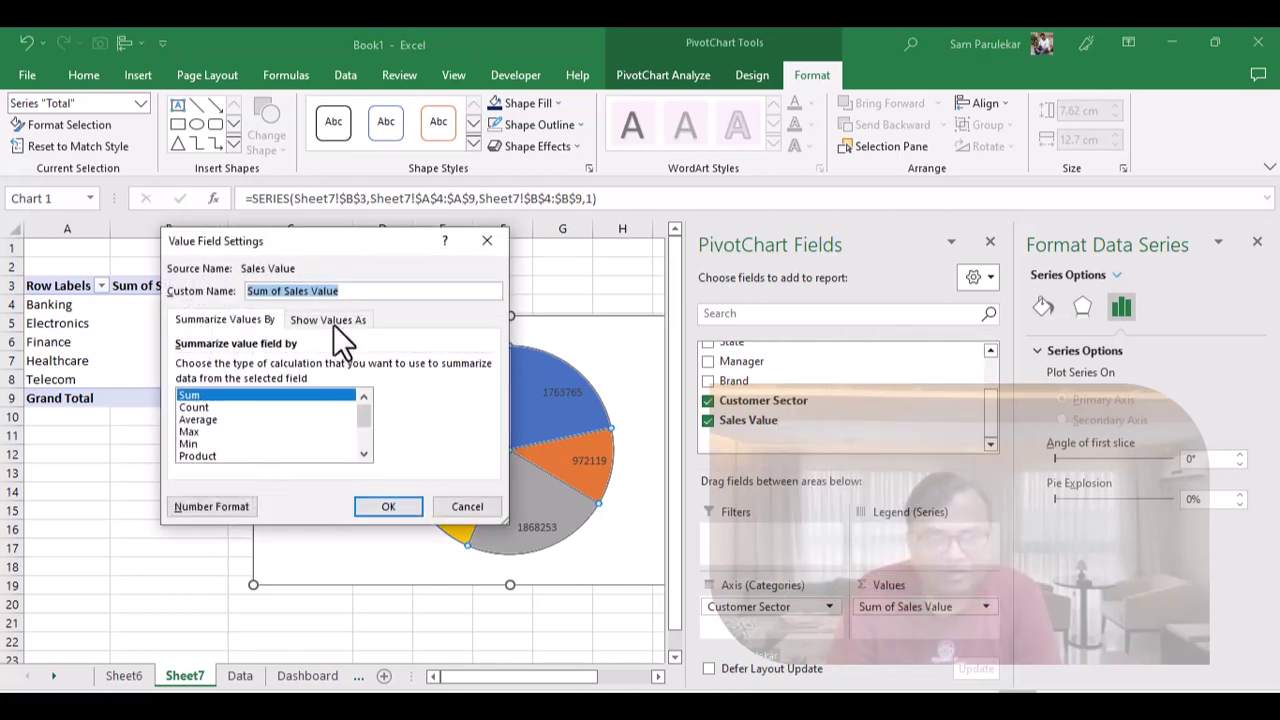
{"action": "left_click", "coordinate": [333, 324]}
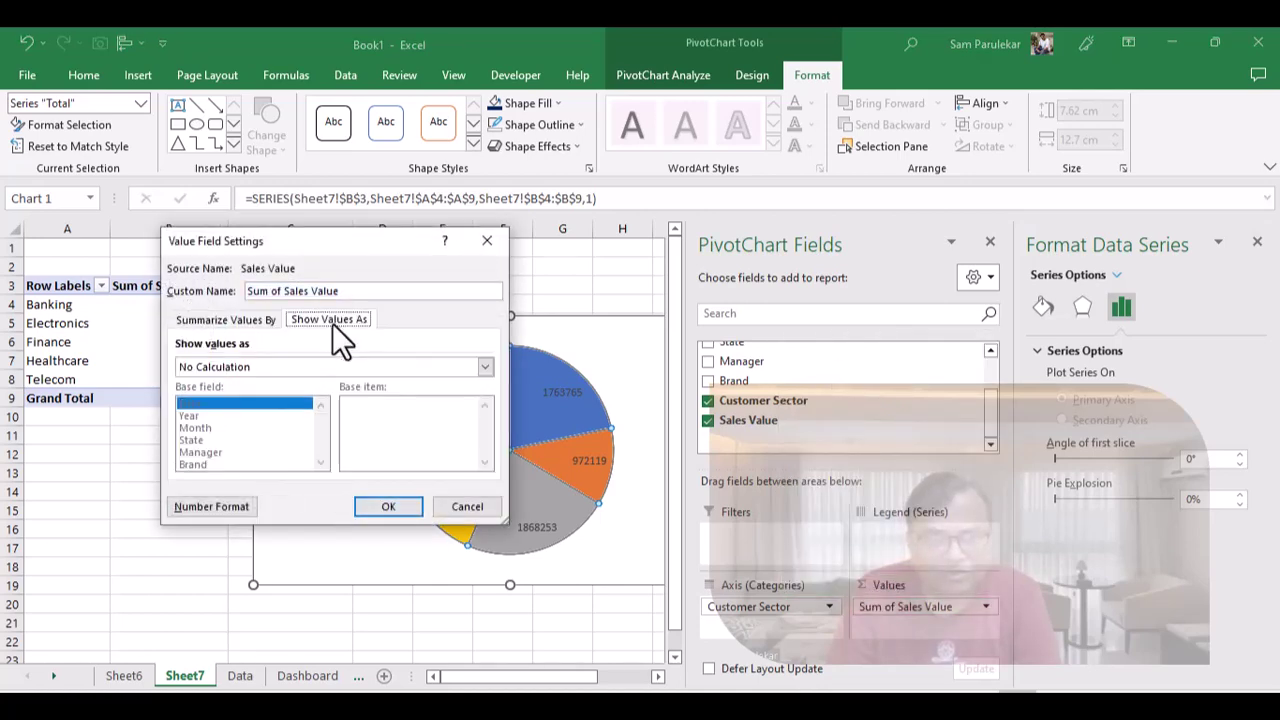
{"action": "left_click", "coordinate": [471, 372]}
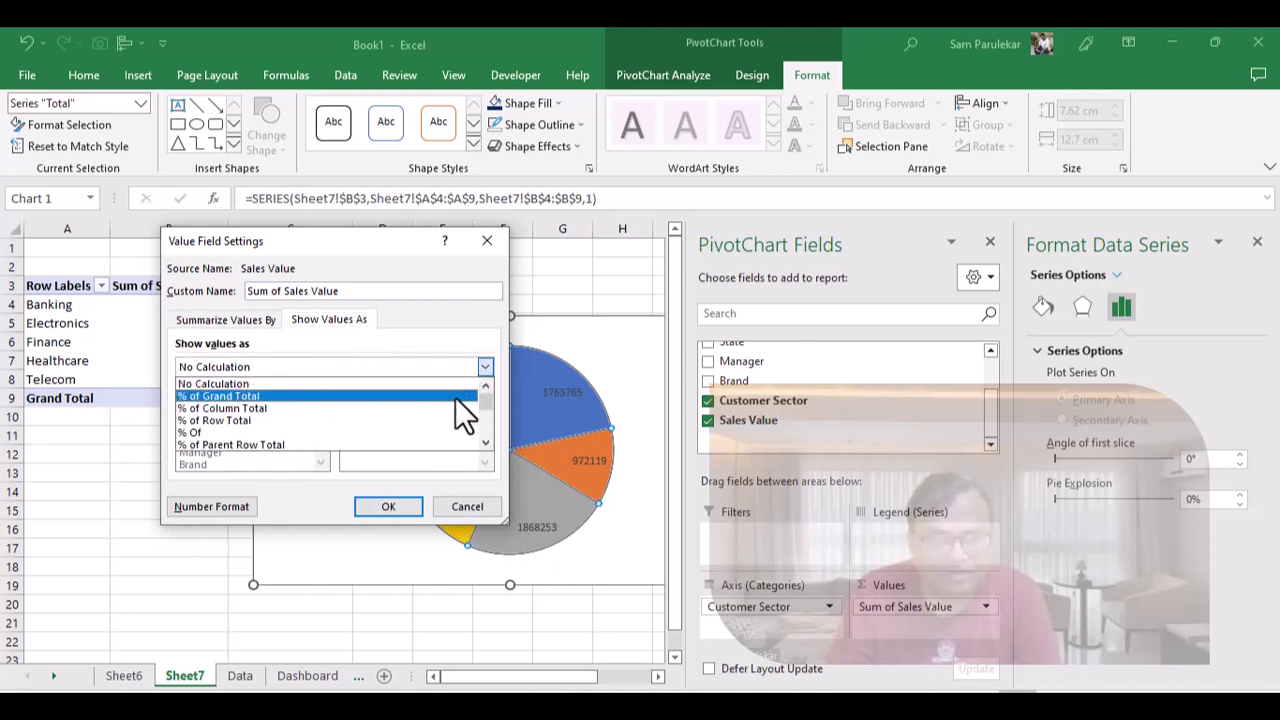
{"action": "left_click", "coordinate": [455, 397]}
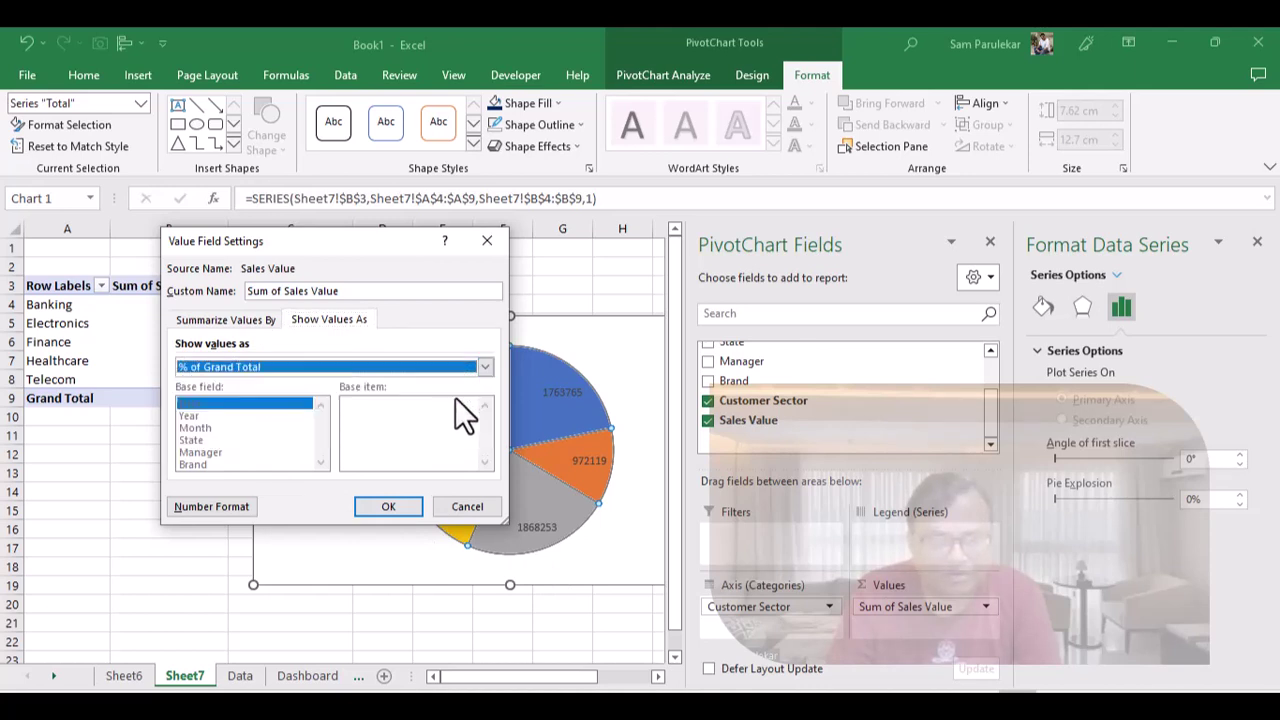
- Apply % of Grand Total as the display of Sum of Sales Value and close the data series formatting options
{"action": "left_click", "coordinate": [400, 507]}
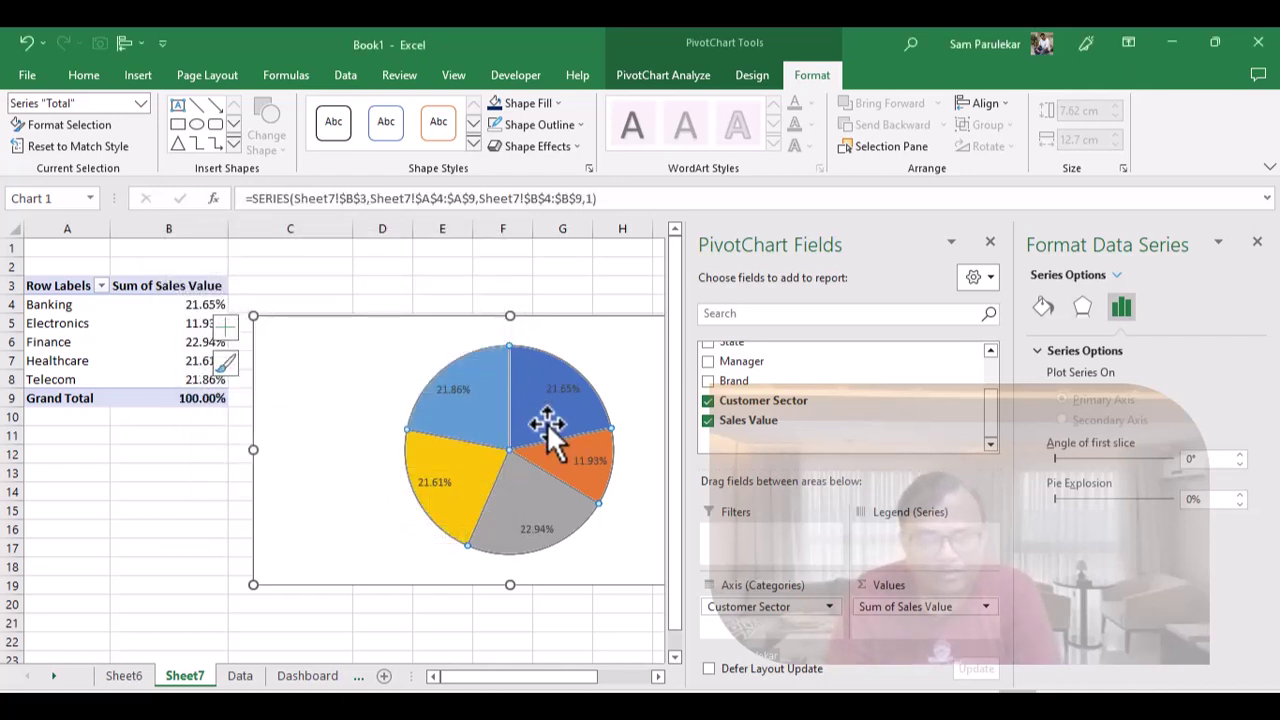
{"action": "mouse_move", "coordinate": [548, 424]}
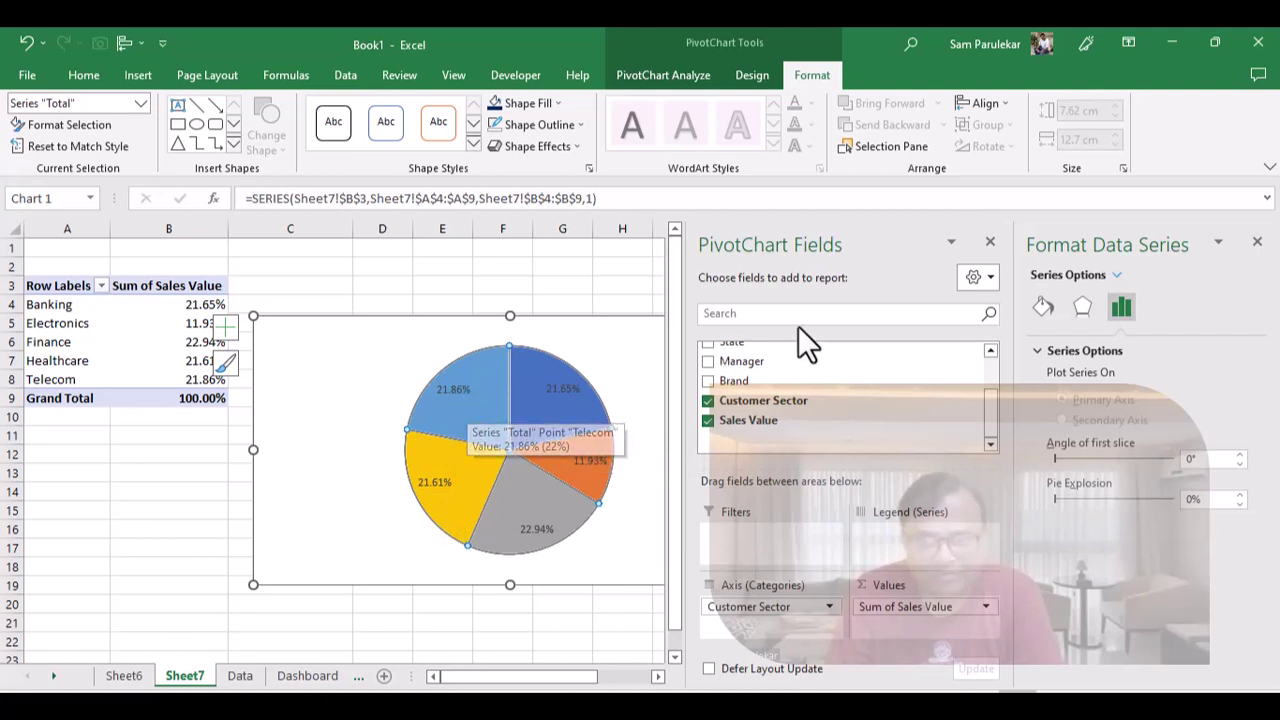
{"action": "left_click", "coordinate": [1258, 244]}
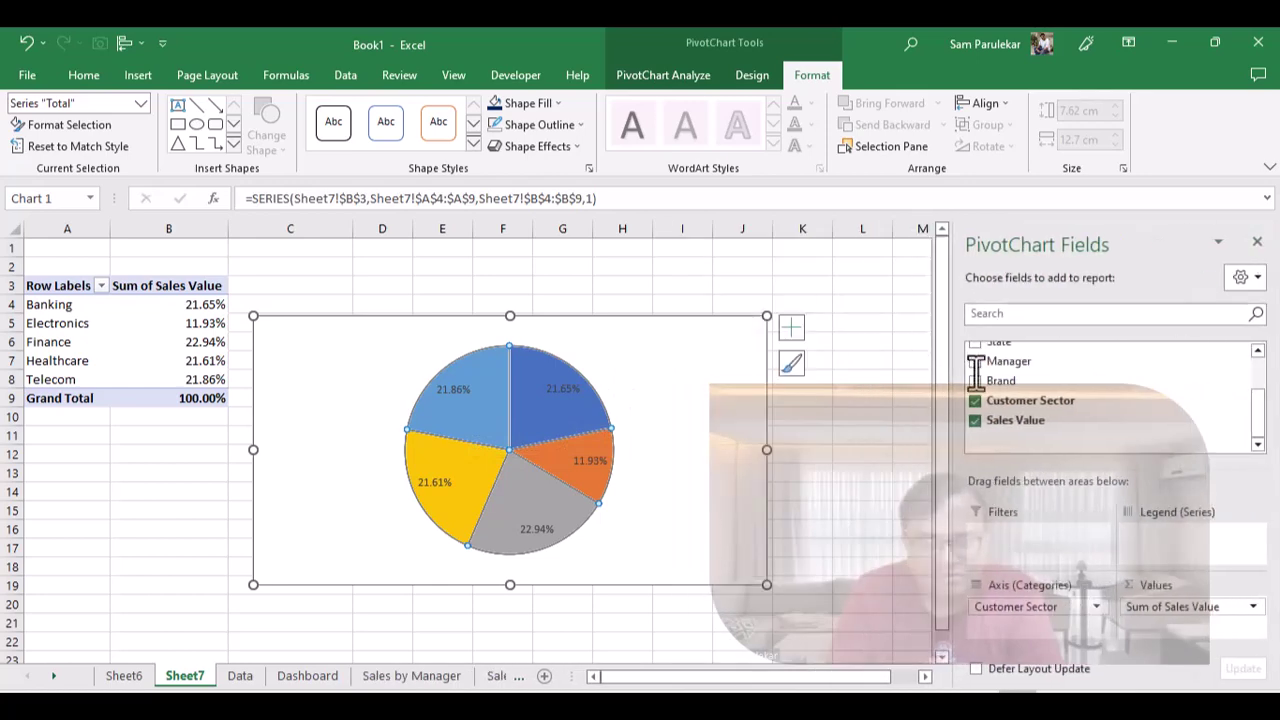
{"action": "right_click", "coordinate": [560, 413]}
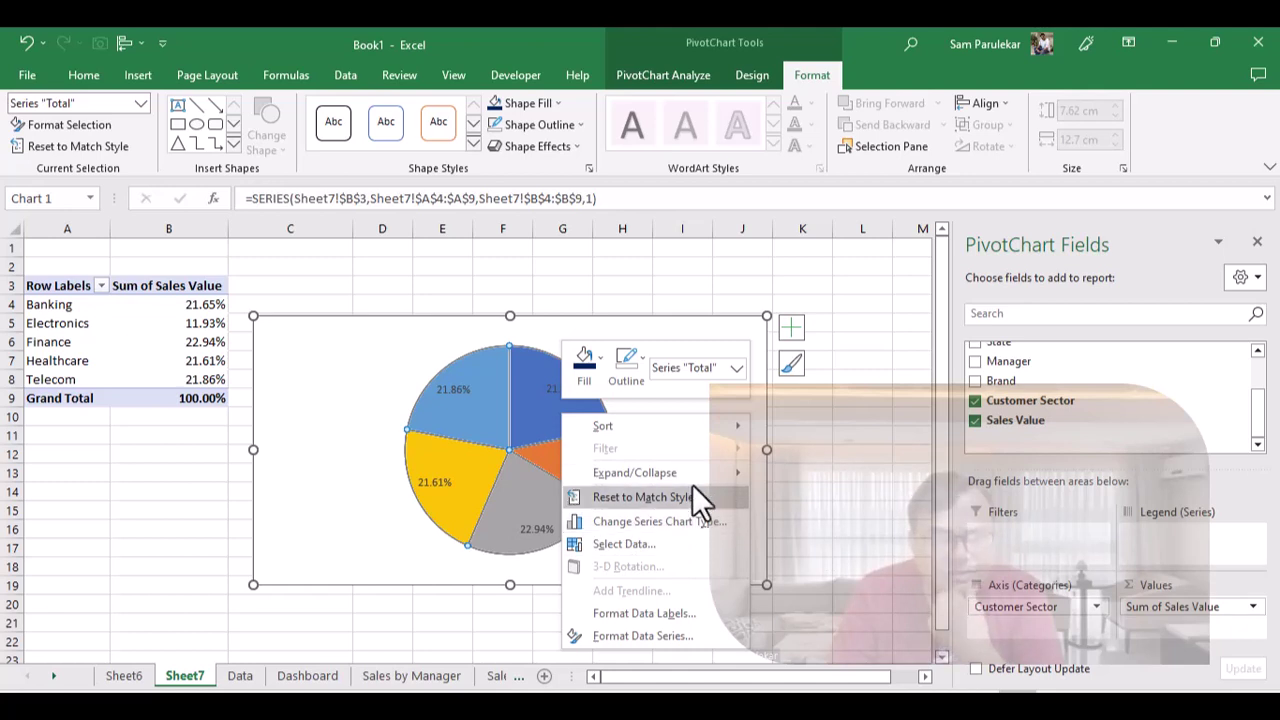
{"action": "mouse_move", "coordinate": [696, 474]}
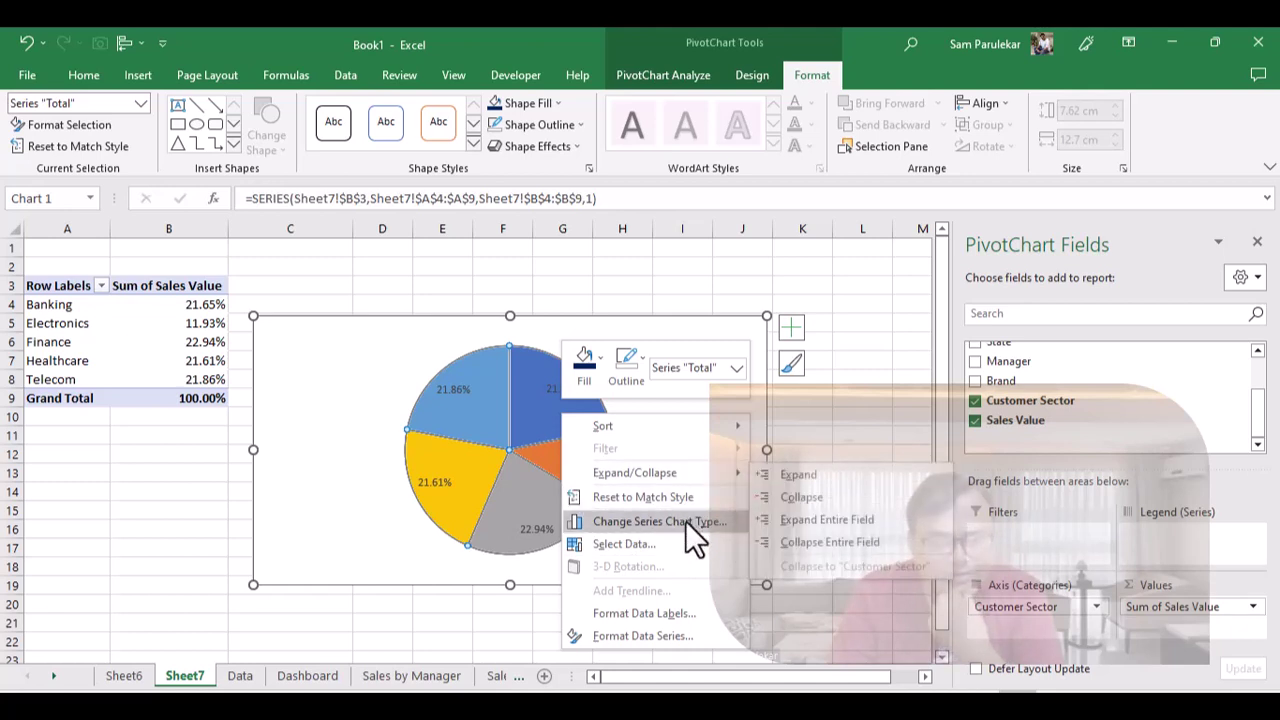
{"action": "left_click", "coordinate": [685, 520]}
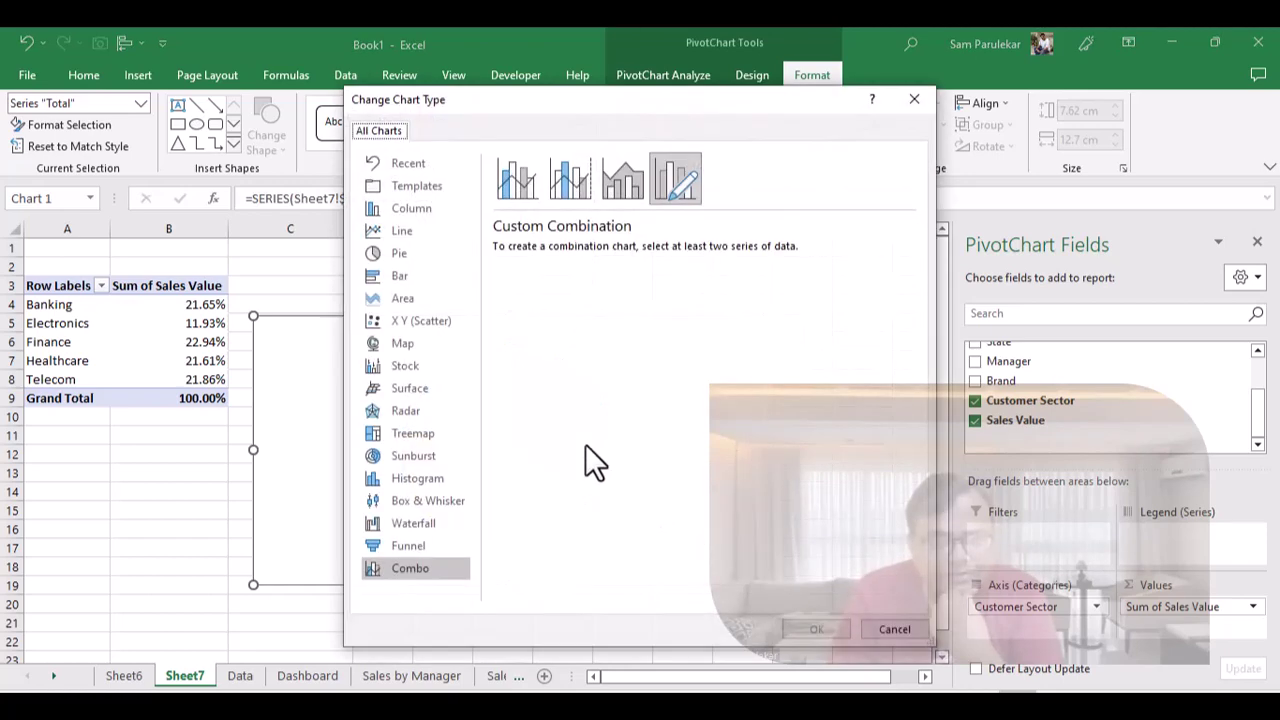
{"action": "left_click", "coordinate": [432, 258]}
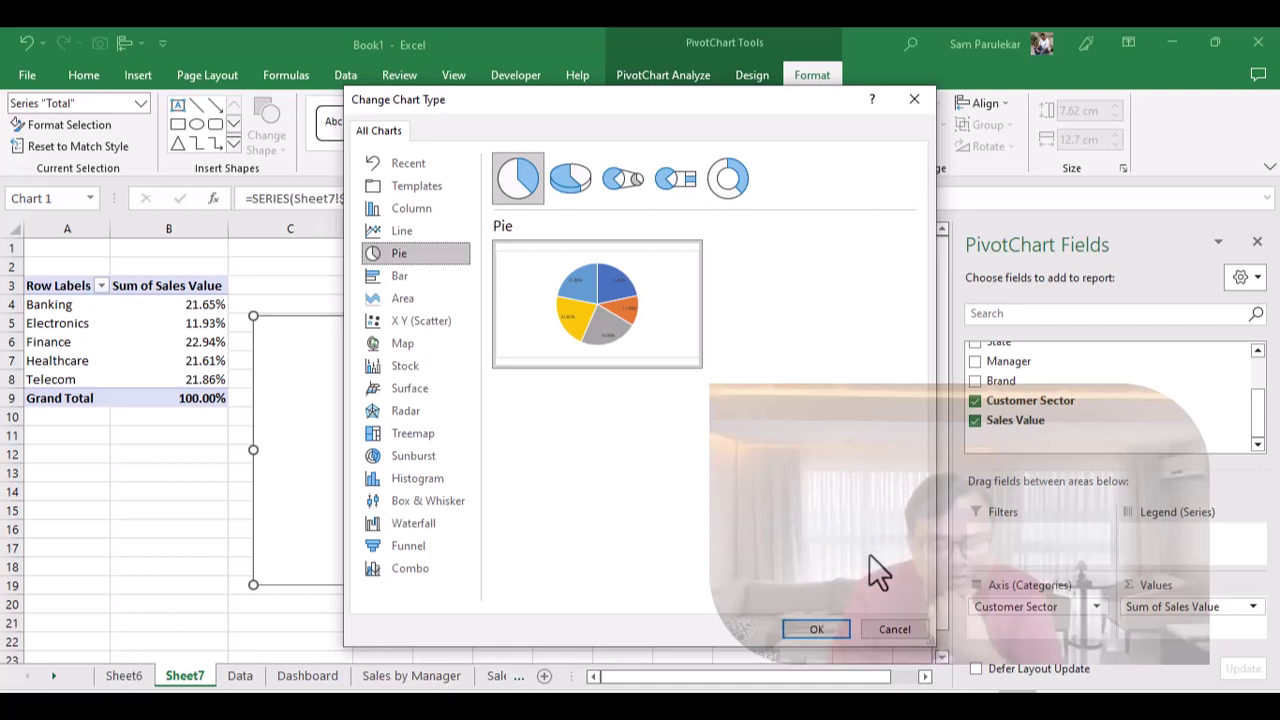
{"action": "key", "text": "Return"}
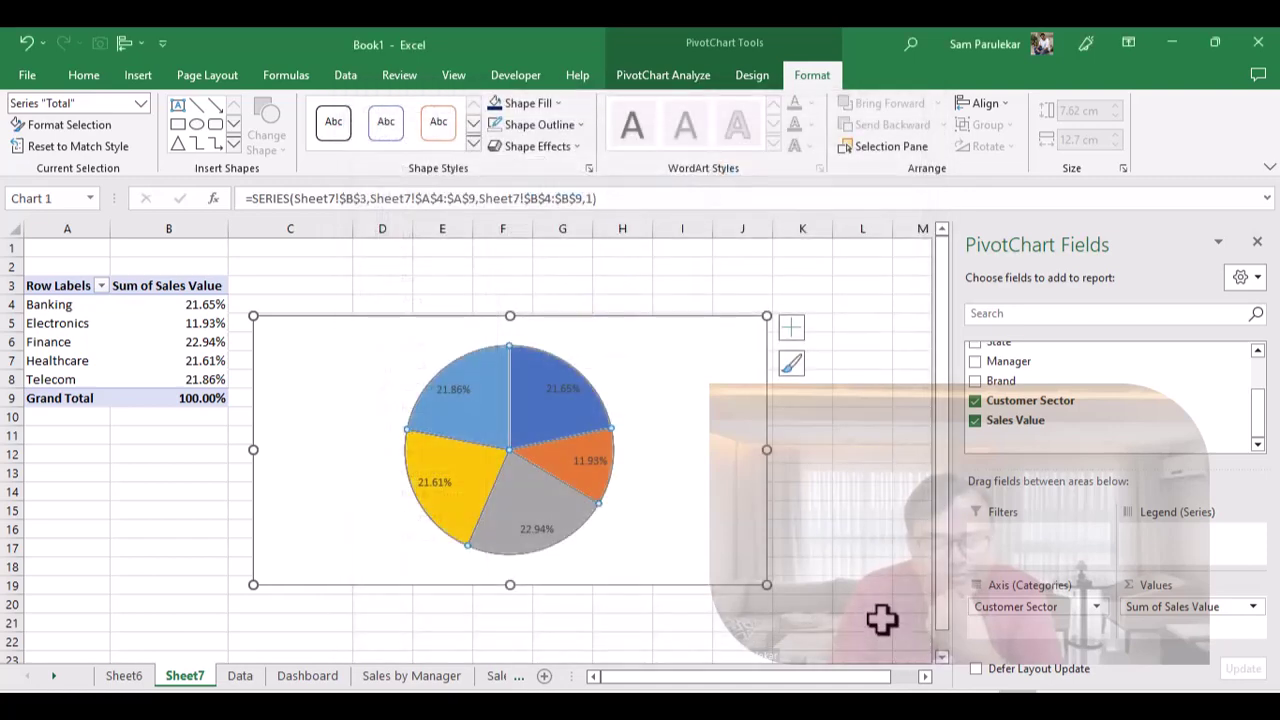
- Add the category name to the pie chart's data labels alongside the value
{"action": "right_click", "coordinate": [569, 415]}
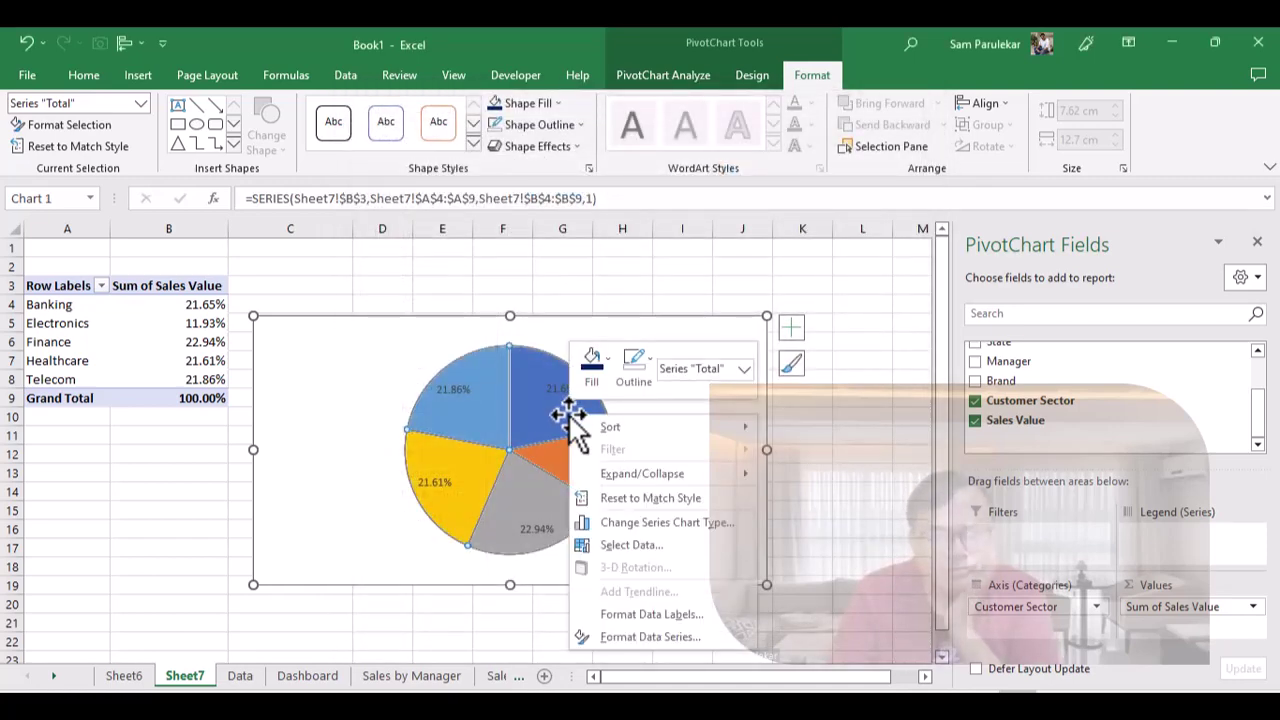
{"action": "left_click", "coordinate": [707, 613]}
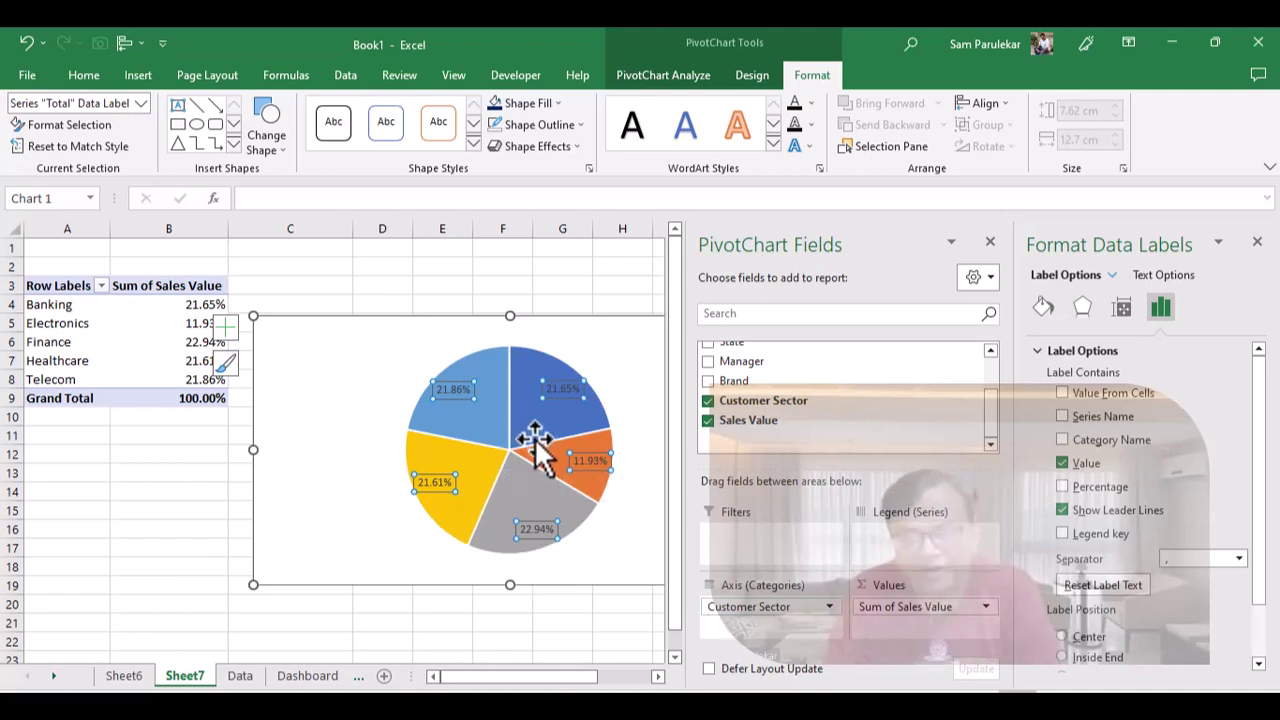
{"action": "mouse_move", "coordinate": [537, 448]}
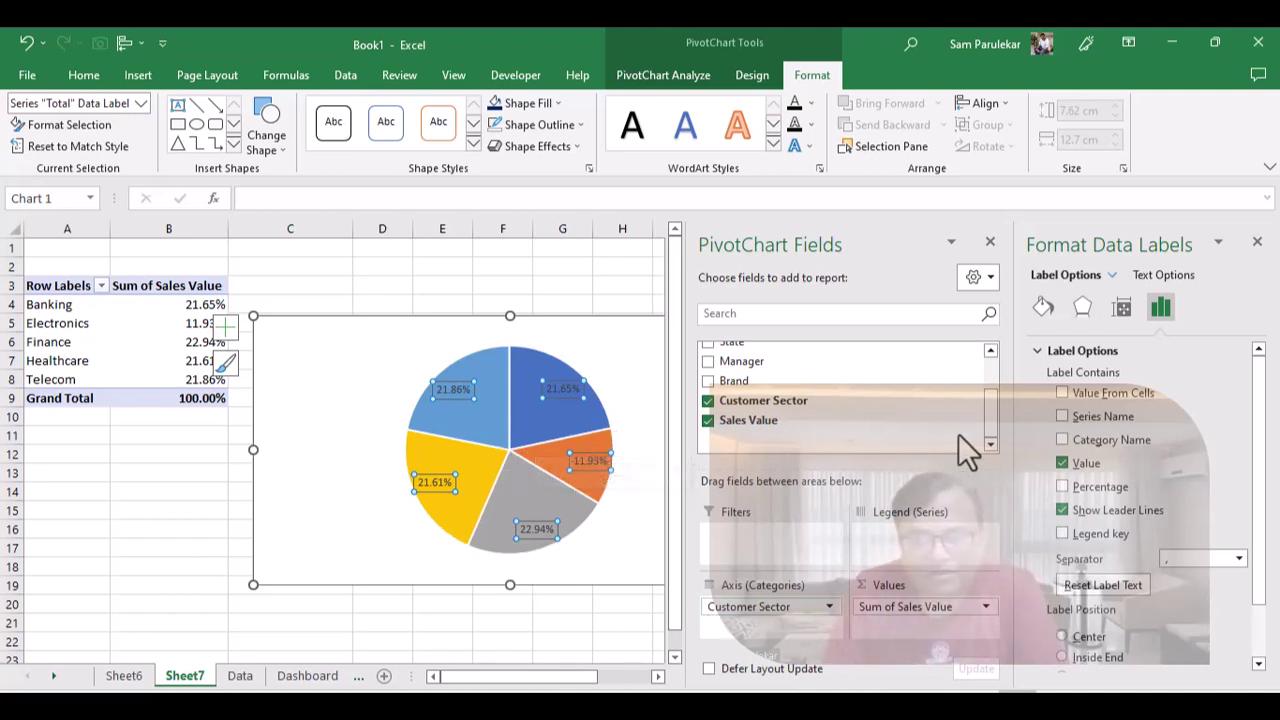
{"action": "left_click", "coordinate": [1062, 440]}
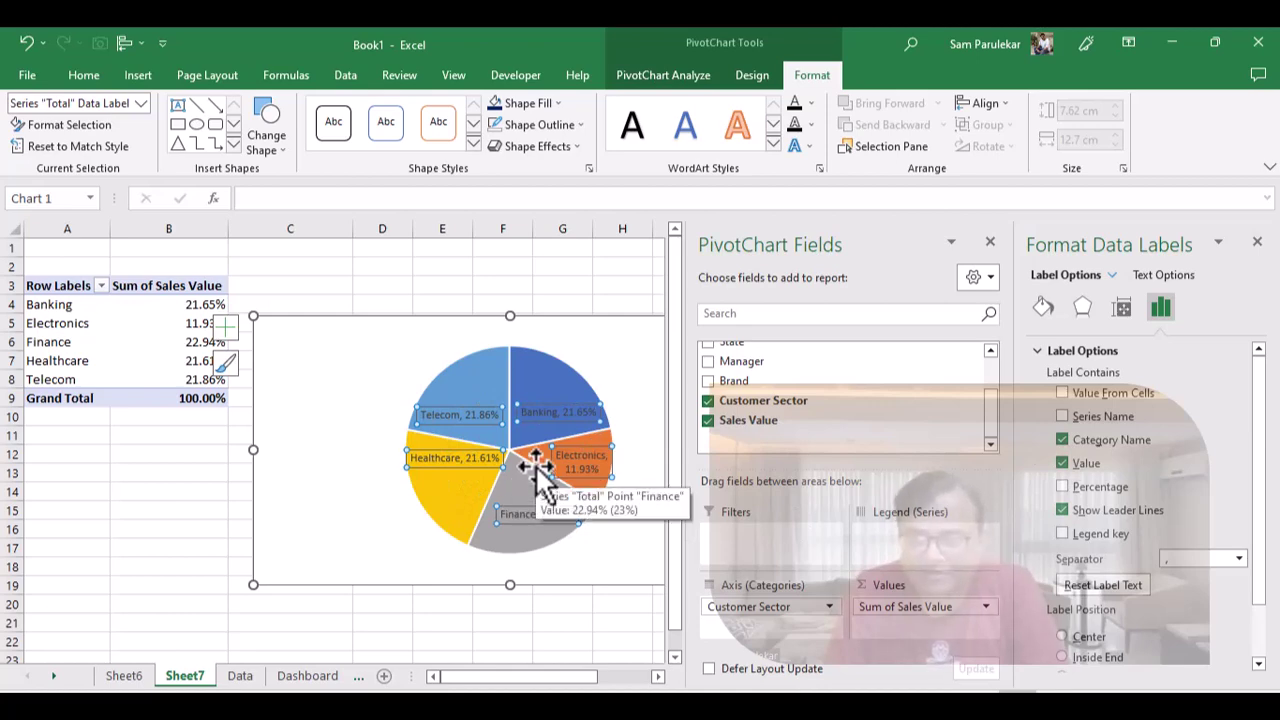
{"action": "left_click", "coordinate": [1257, 244]}
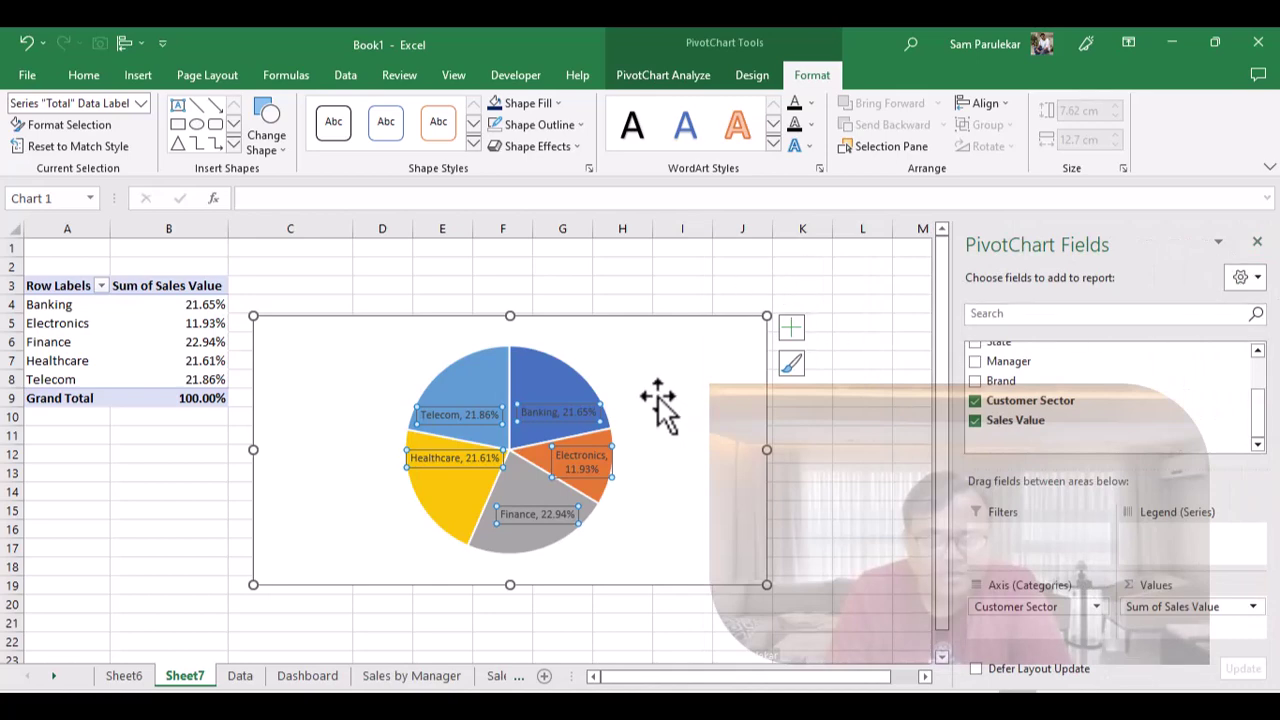
- Remove the fill and the outline from the pie chart's chart area
{"action": "left_click", "coordinate": [559, 104]}
{"action": "left_click", "coordinate": [882, 295]}
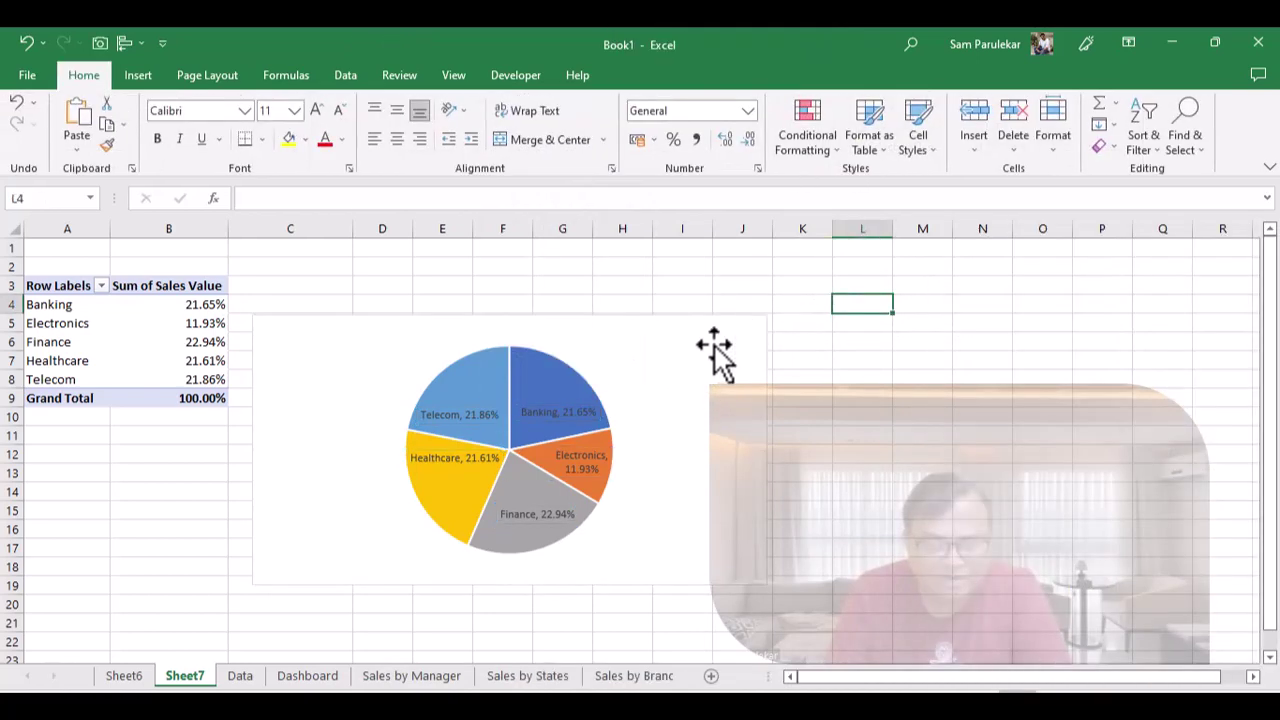
{"action": "left_click", "coordinate": [762, 346]}
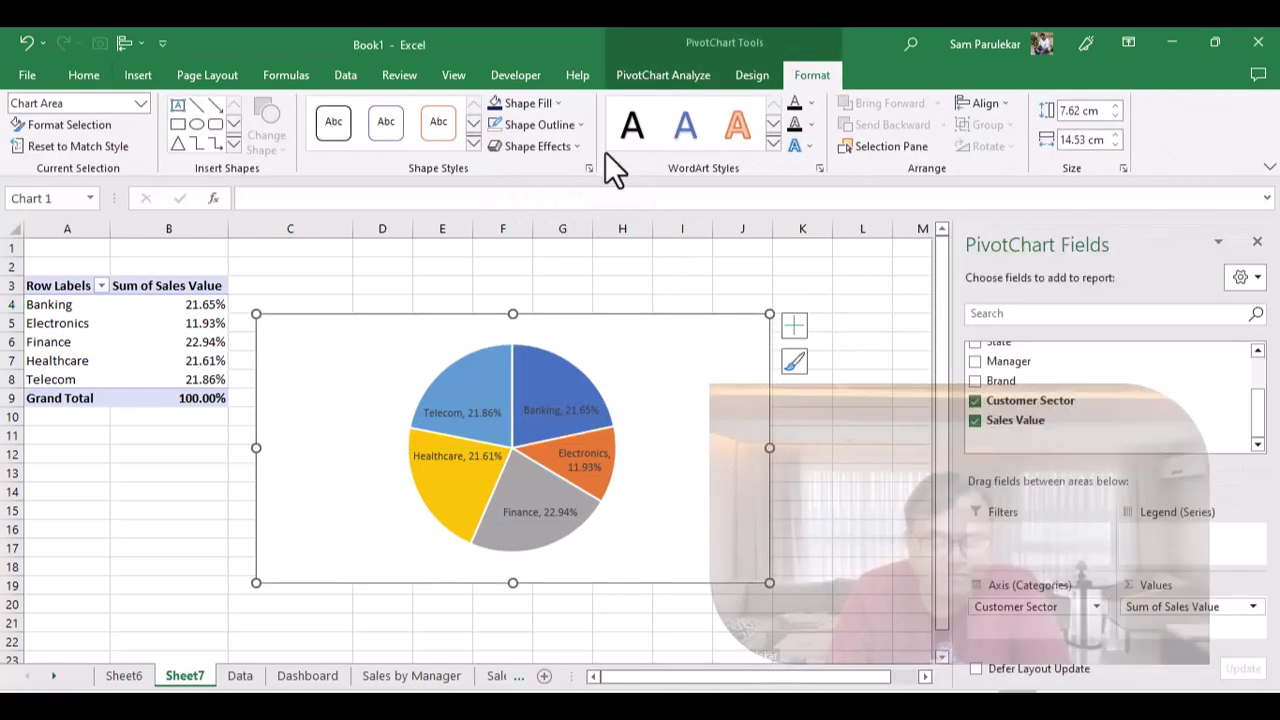
{"action": "left_click", "coordinate": [555, 105]}
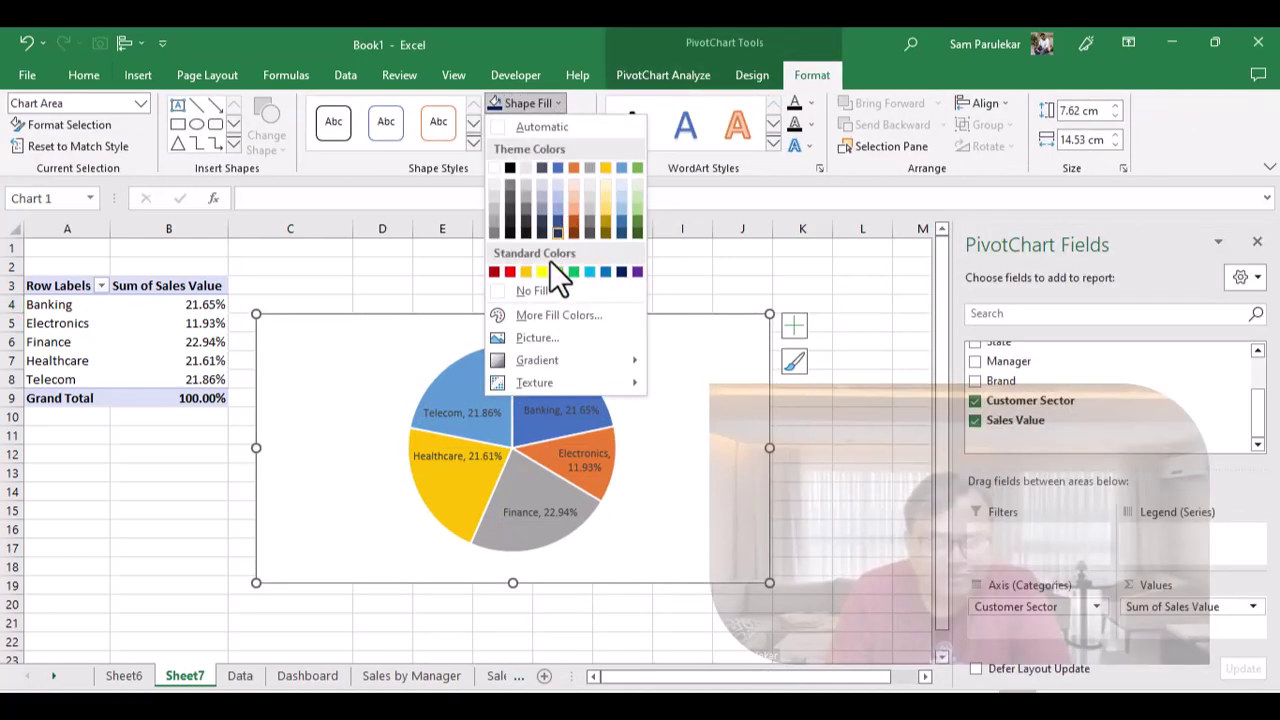
{"action": "left_click", "coordinate": [541, 291]}
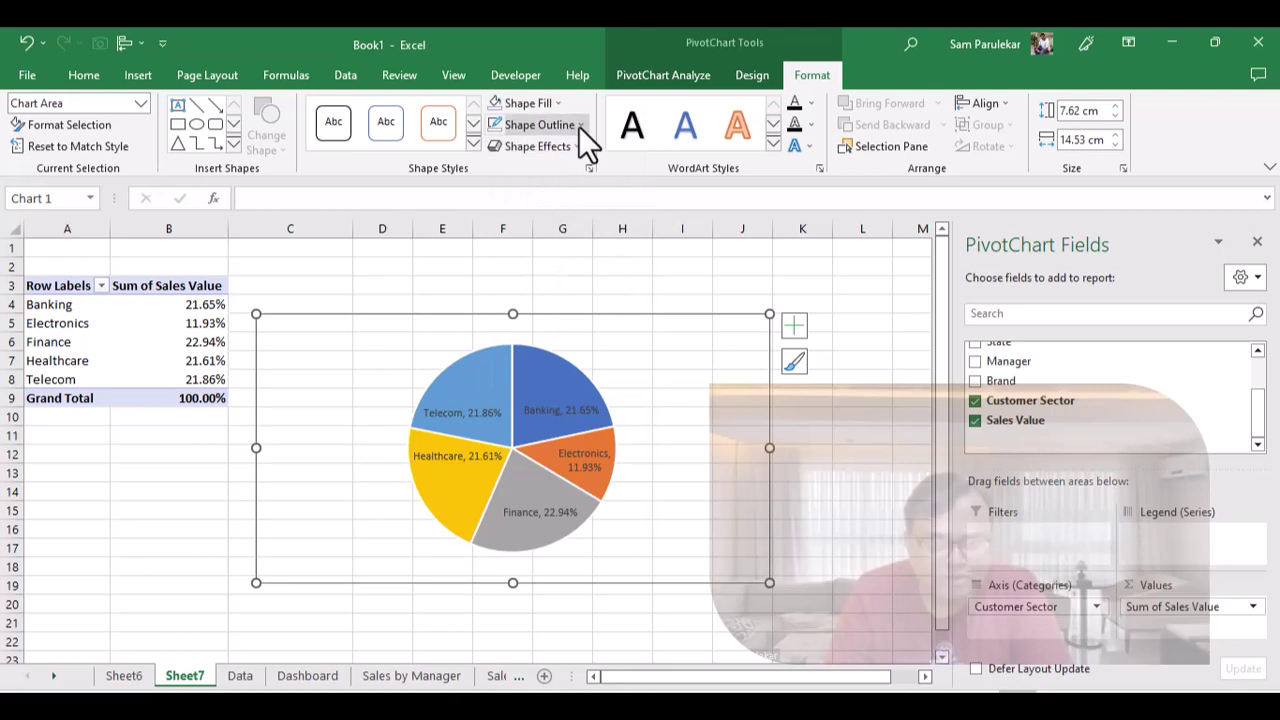
{"action": "left_click", "coordinate": [578, 125]}
{"action": "left_click", "coordinate": [559, 318]}
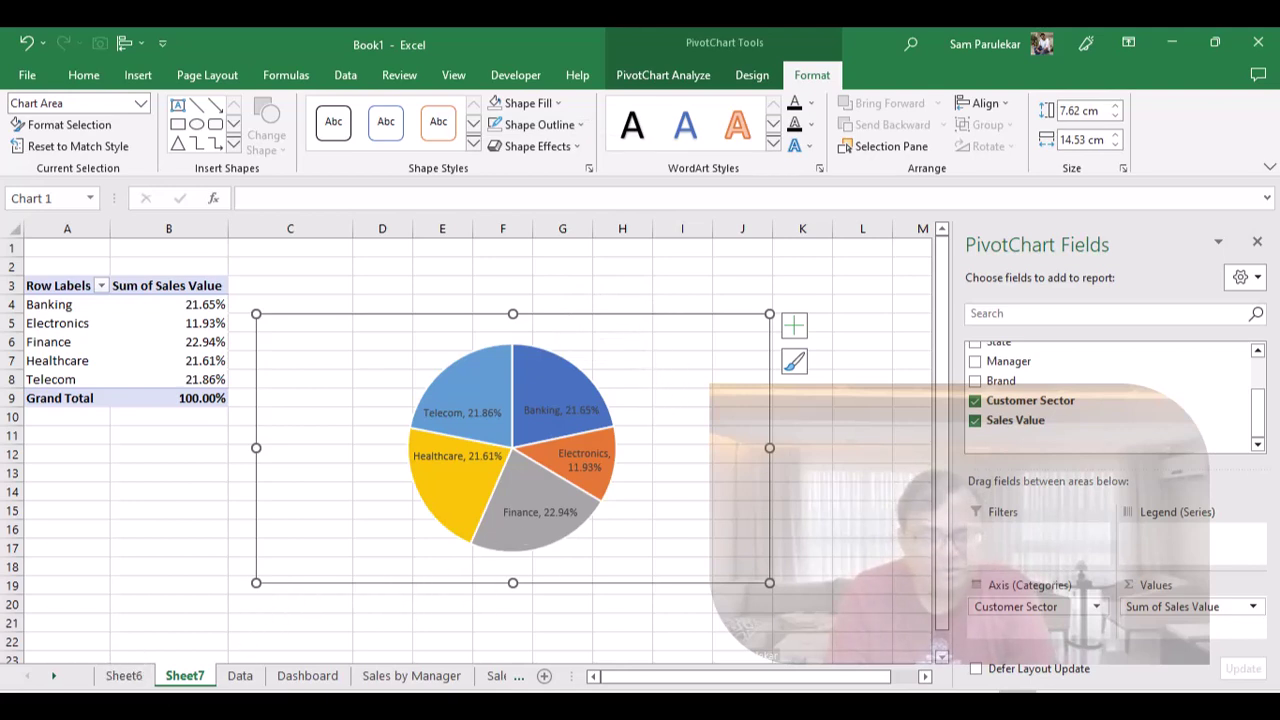
- Copy the customer sector pie chart from Sheet7 onto the Dashboard sheet, placing it at cell L4
{"action": "left_click", "coordinate": [326, 680]}
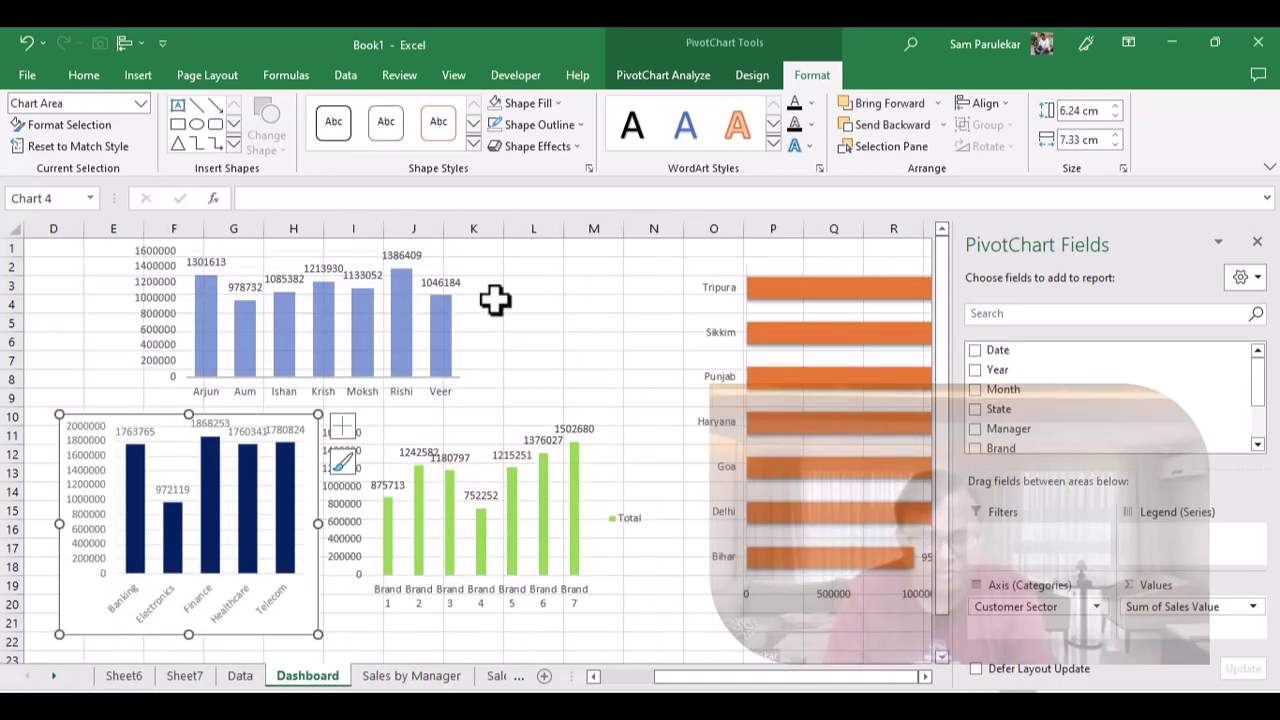
{"action": "left_click", "coordinate": [533, 303]}
{"action": "key", "text": "ctrl+v"}
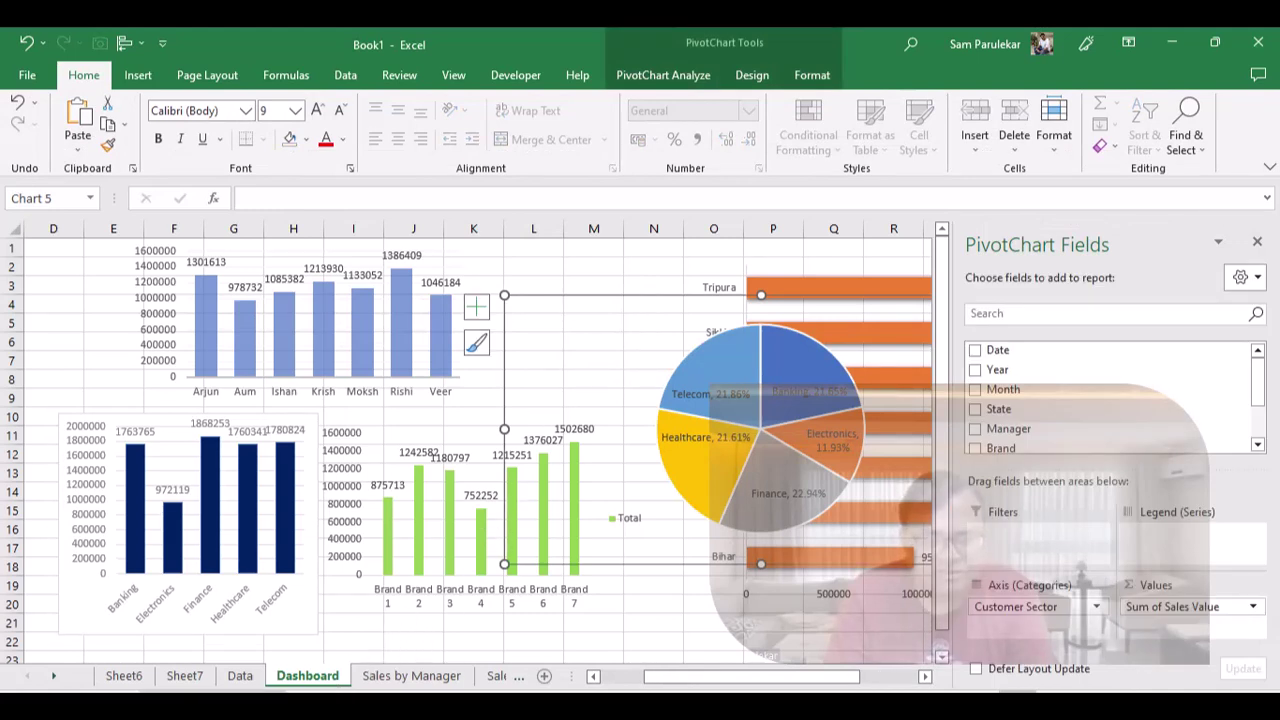
- Move the charts on the Sales by States and Sales by Brands sheets up so they start near row 2 beside their pivot tables
{"action": "left_click", "coordinate": [392, 678]}
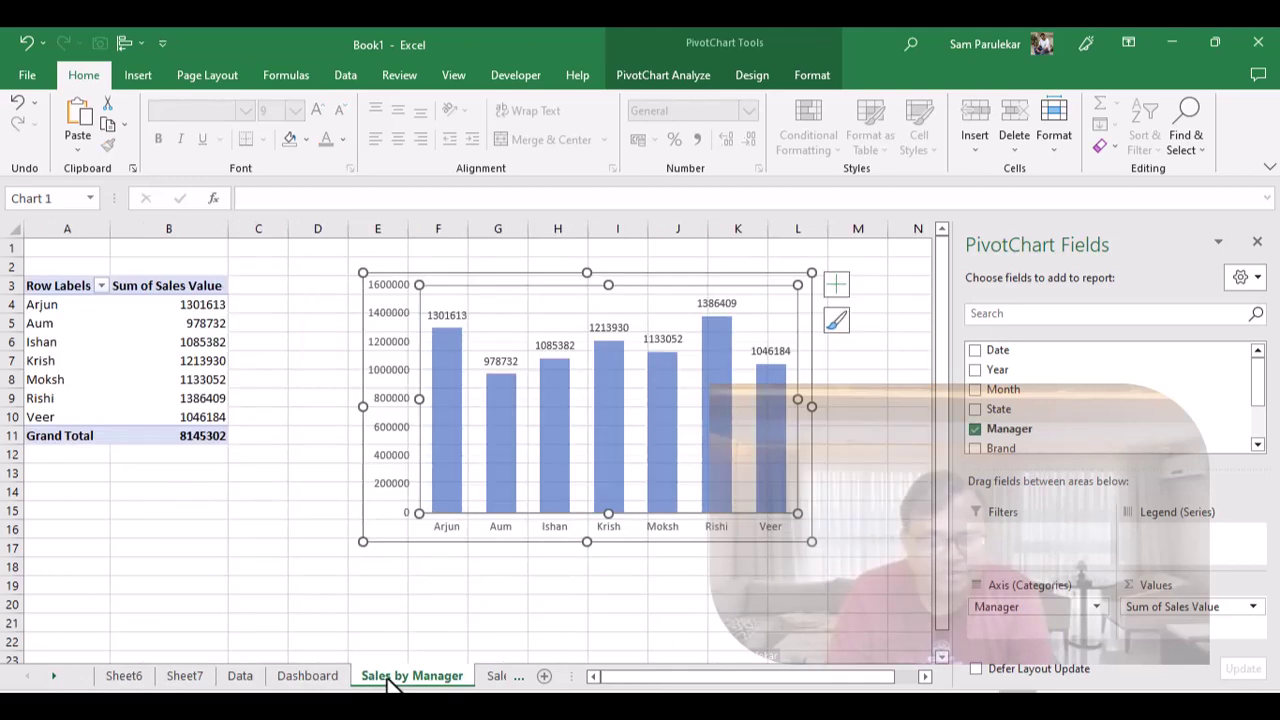
{"action": "left_click", "coordinate": [53, 677]}
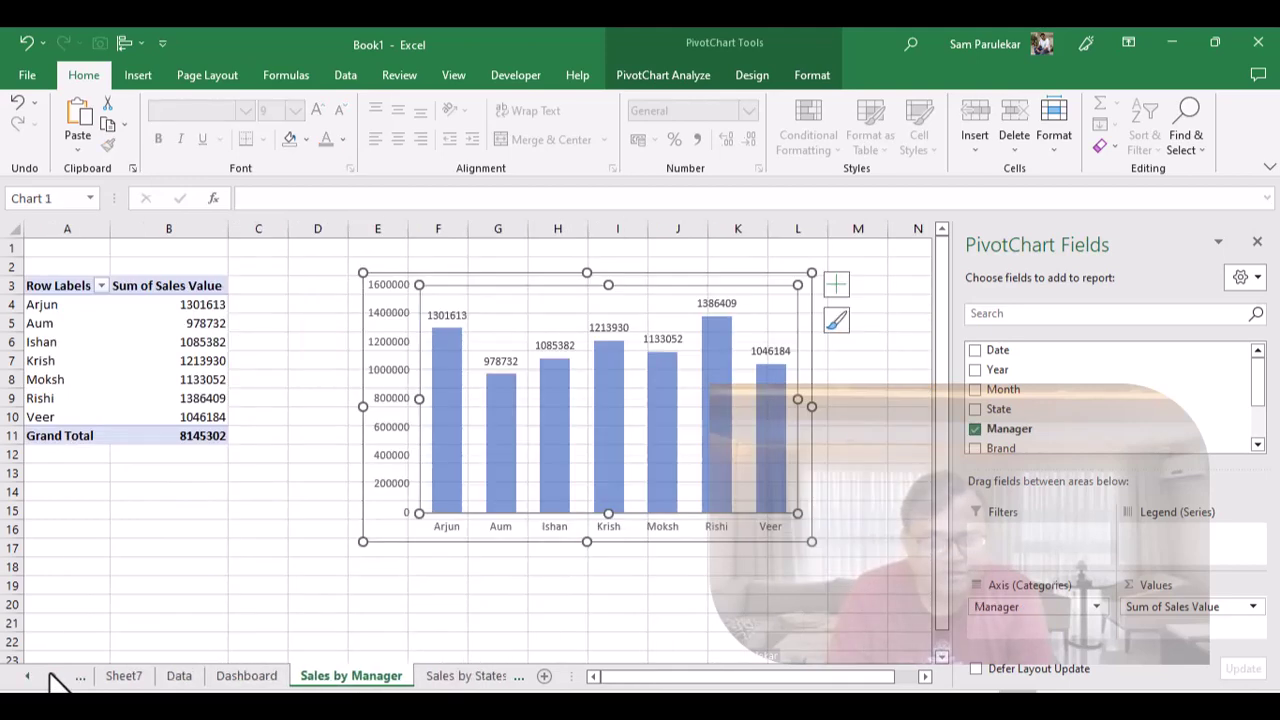
{"action": "left_click", "coordinate": [53, 677]}
{"action": "left_click", "coordinate": [53, 677]}
{"action": "left_click", "coordinate": [360, 677]}
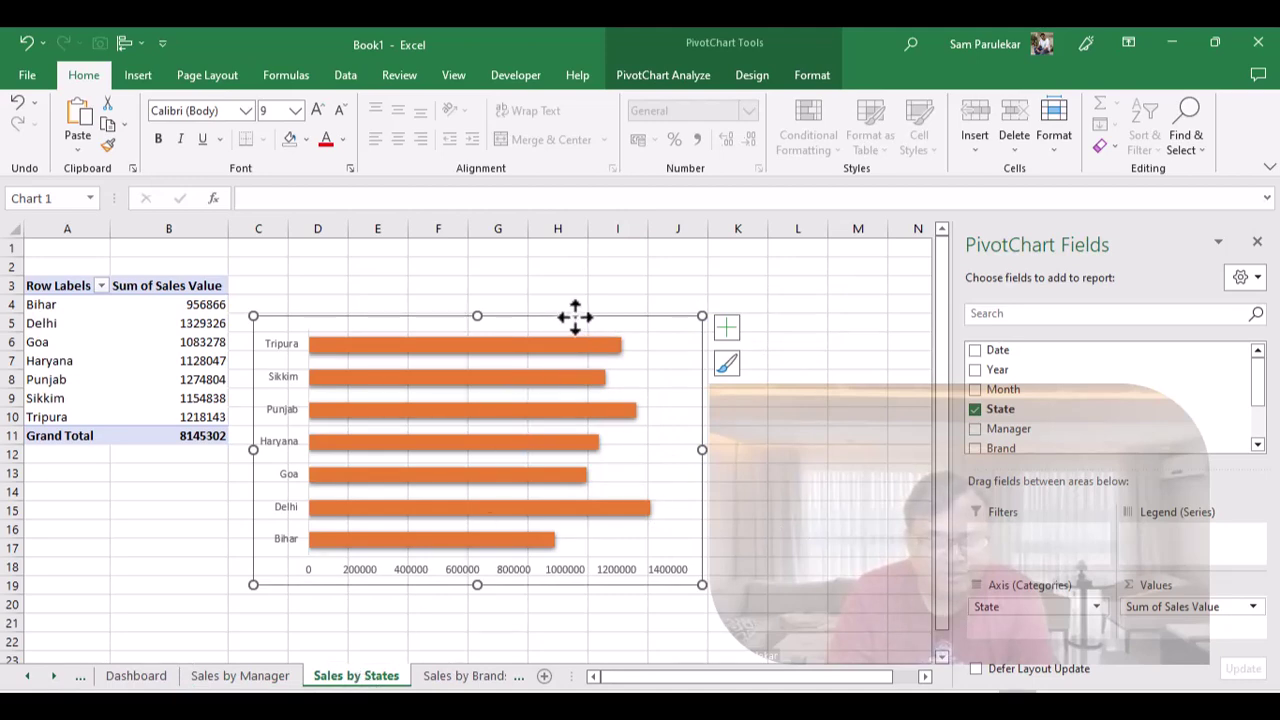
{"action": "left_click_drag", "start_coordinate": [574, 317], "coordinate": [604, 255]}
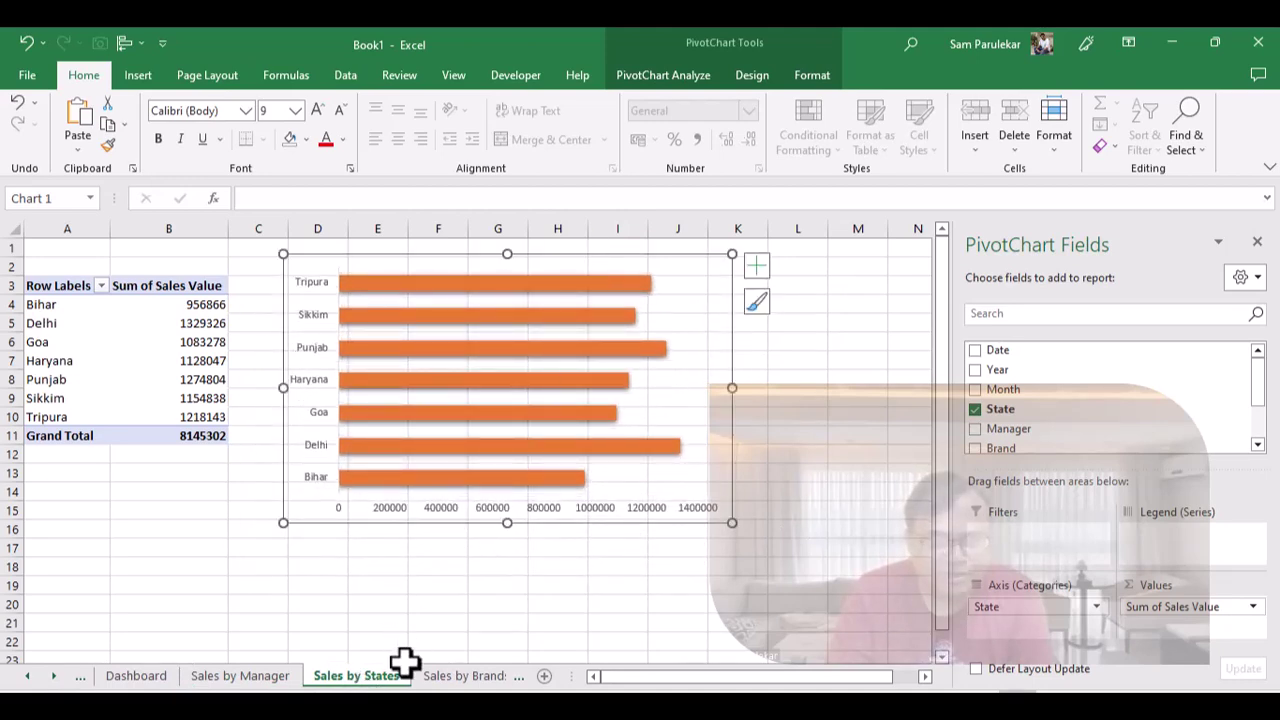
{"action": "left_click", "coordinate": [463, 677]}
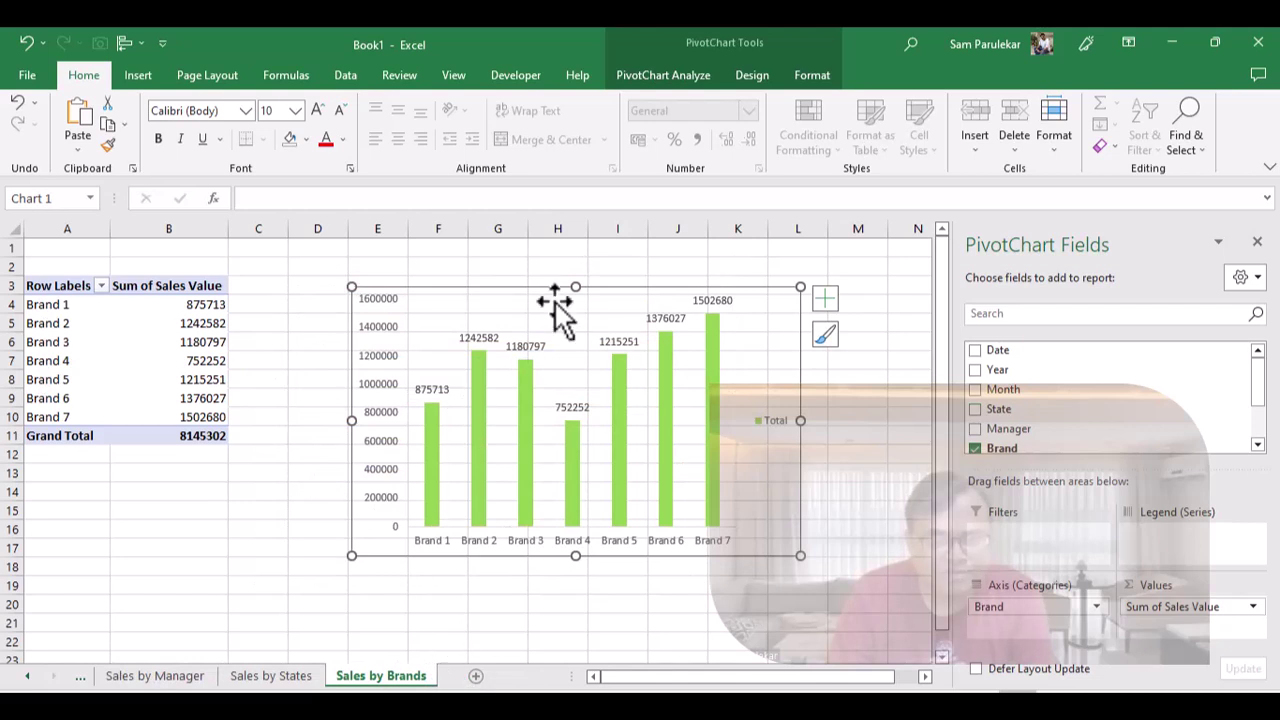
{"action": "left_click_drag", "start_coordinate": [525, 290], "coordinate": [486, 263]}
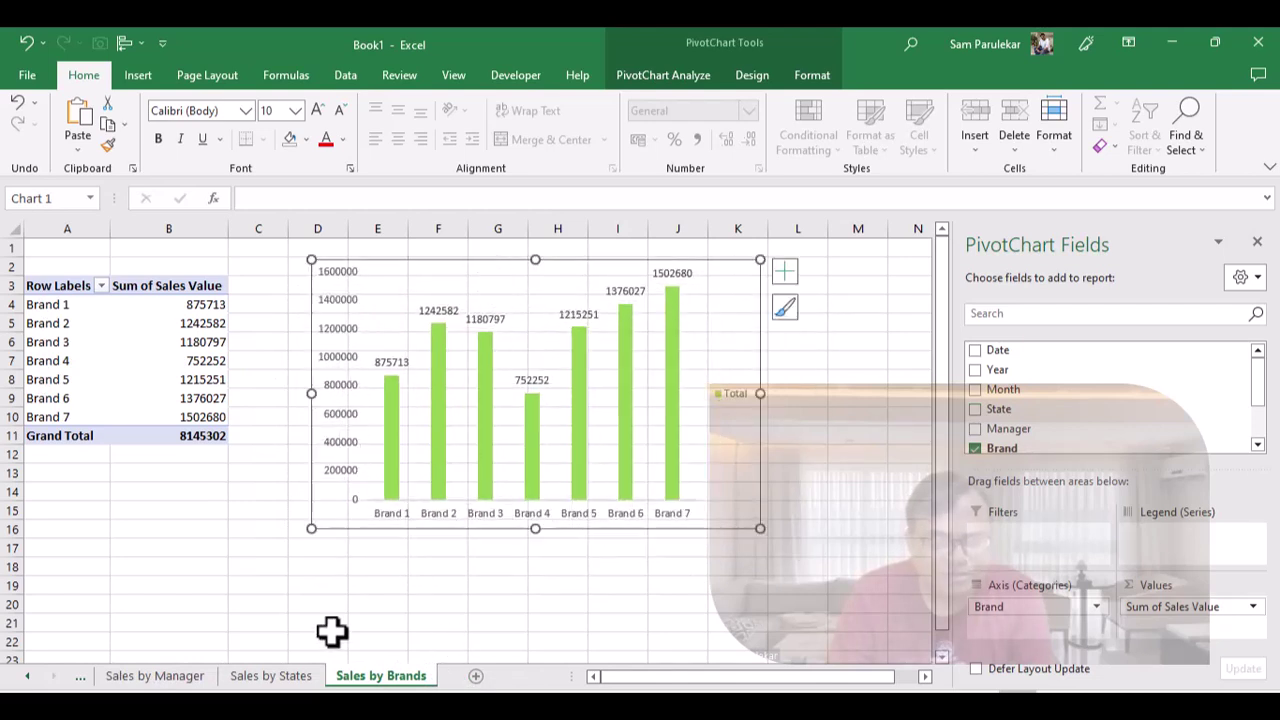
- Move the customer sector column chart on Sheet6 up so it starts at about row 3 beside its pivot table
{"action": "left_click", "coordinate": [29, 677]}
{"action": "left_click", "coordinate": [29, 677]}
{"action": "left_click", "coordinate": [29, 677]}
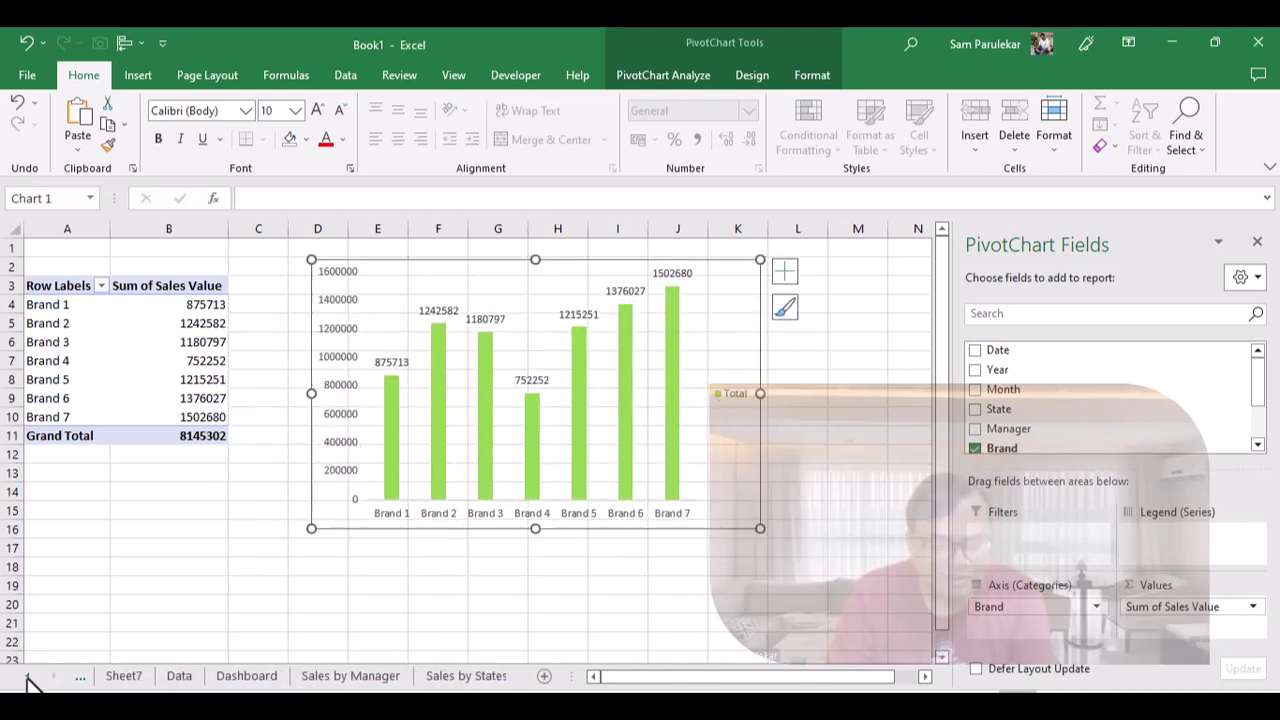
{"action": "left_click", "coordinate": [29, 677]}
{"action": "left_click", "coordinate": [135, 678]}
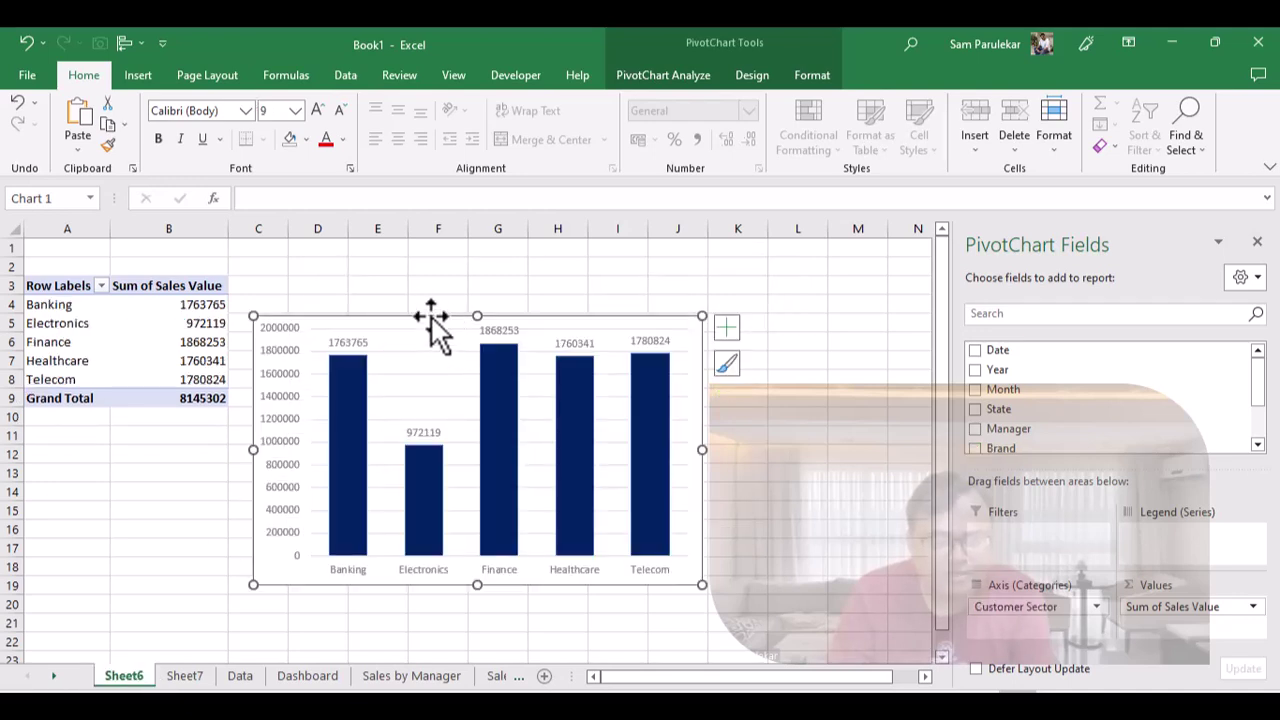
{"action": "left_click_drag", "start_coordinate": [434, 326], "coordinate": [460, 280]}
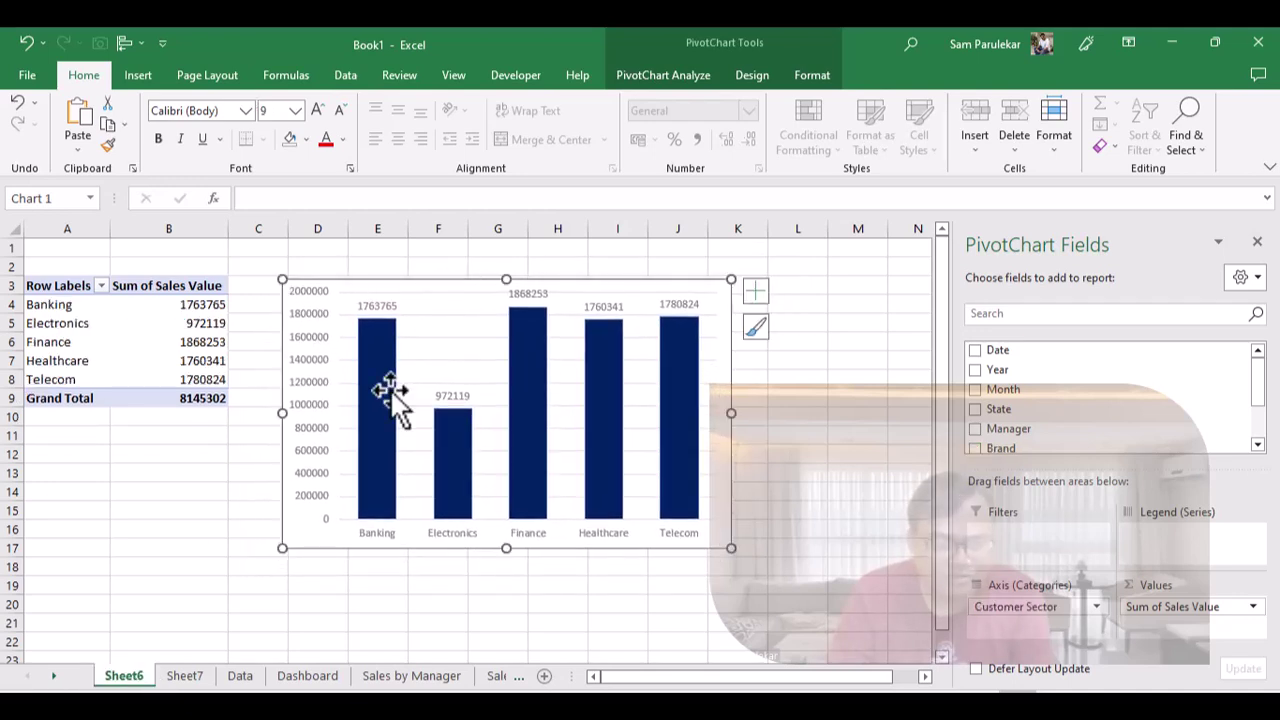
- Rename Sheet6 as "Sales by Sector"
{"action": "right_click", "coordinate": [120, 678]}
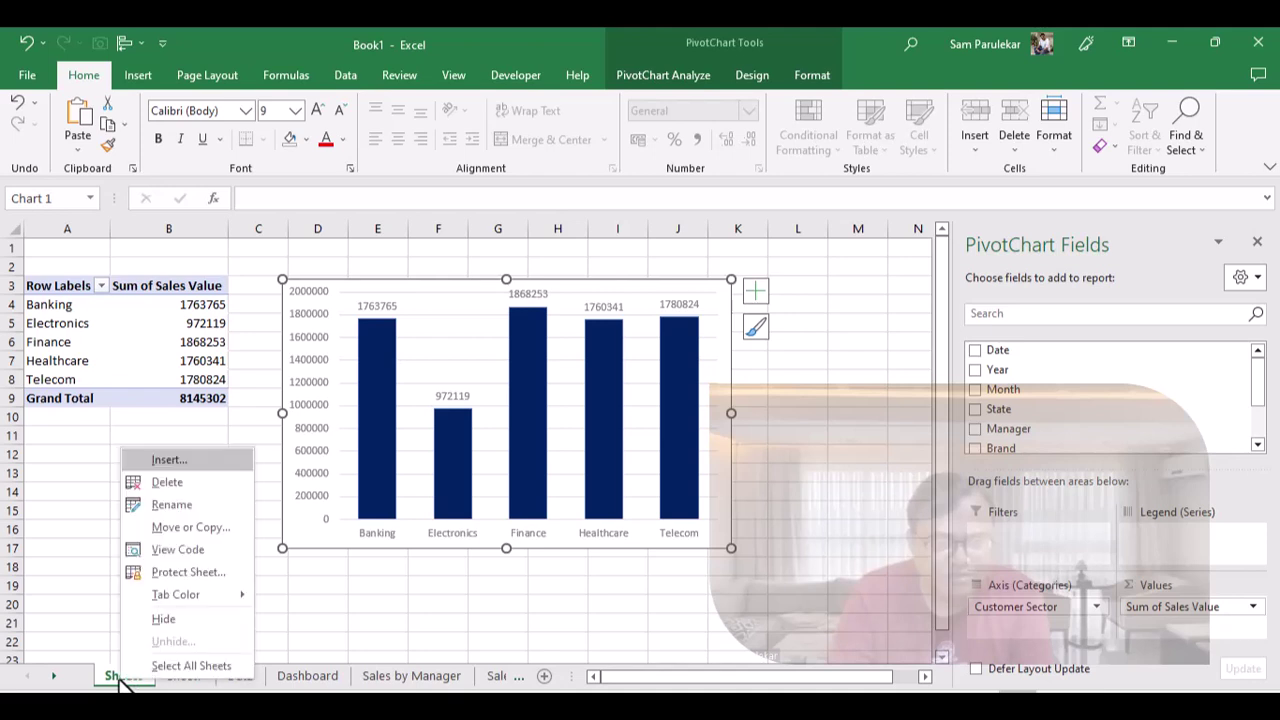
{"action": "left_click", "coordinate": [192, 506]}
{"action": "key", "text": "BackSpace"}
{"action": "type", "text": "Dshbd"}
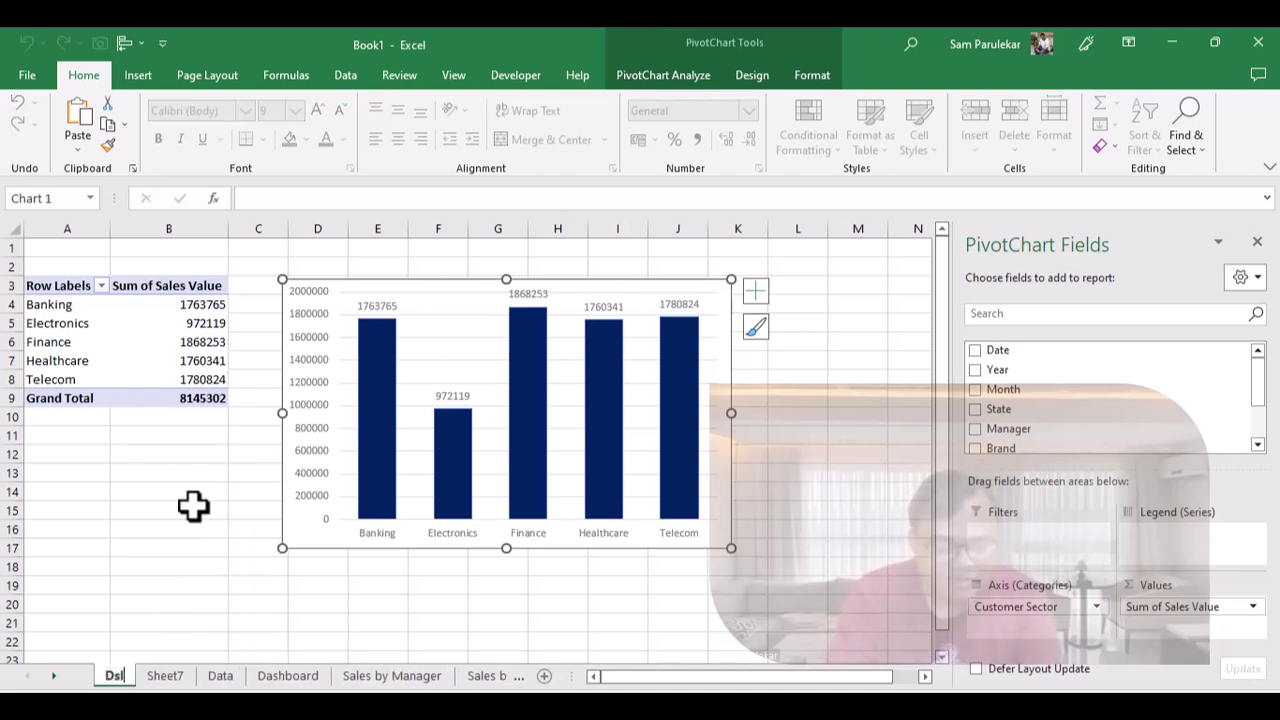
{"action": "key", "text": "BackSpace"}
{"action": "key", "text": "BackSpace"}
{"action": "key", "text": "BackSpace"}
{"action": "key", "text": "BackSpace"}
{"action": "key", "text": "BackSpace"}
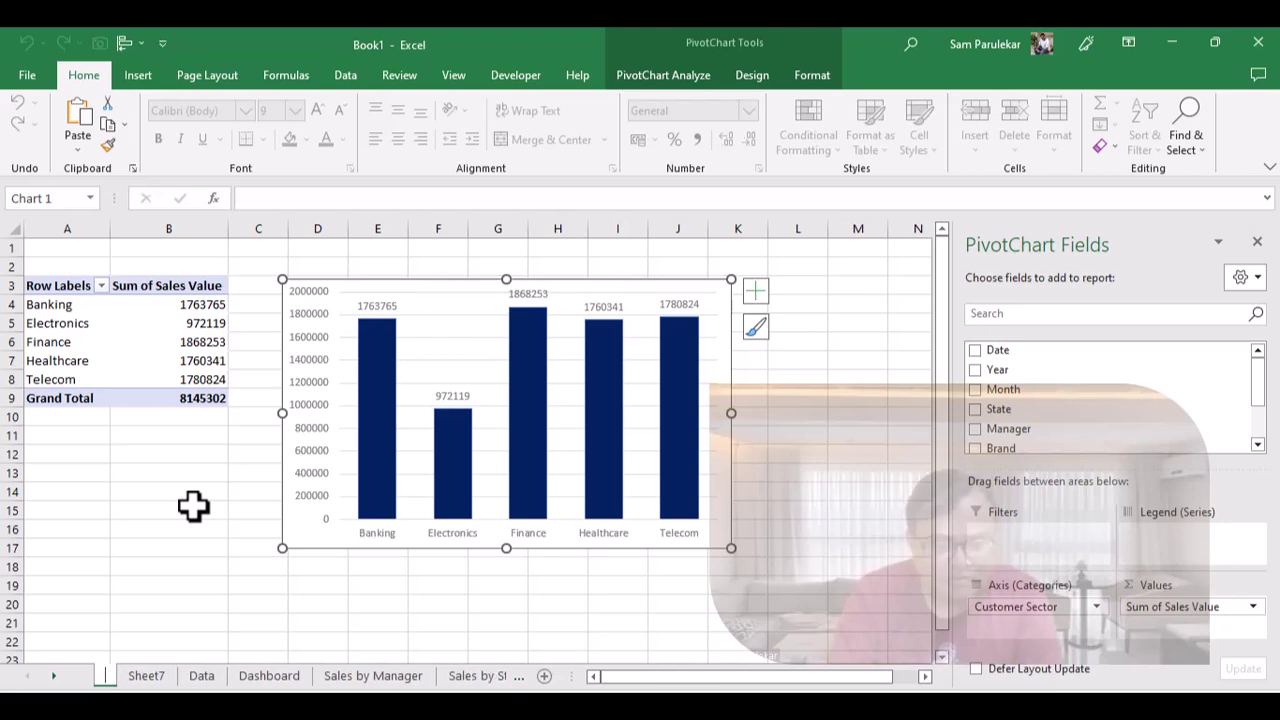
{"action": "type", "text": "Sales"}
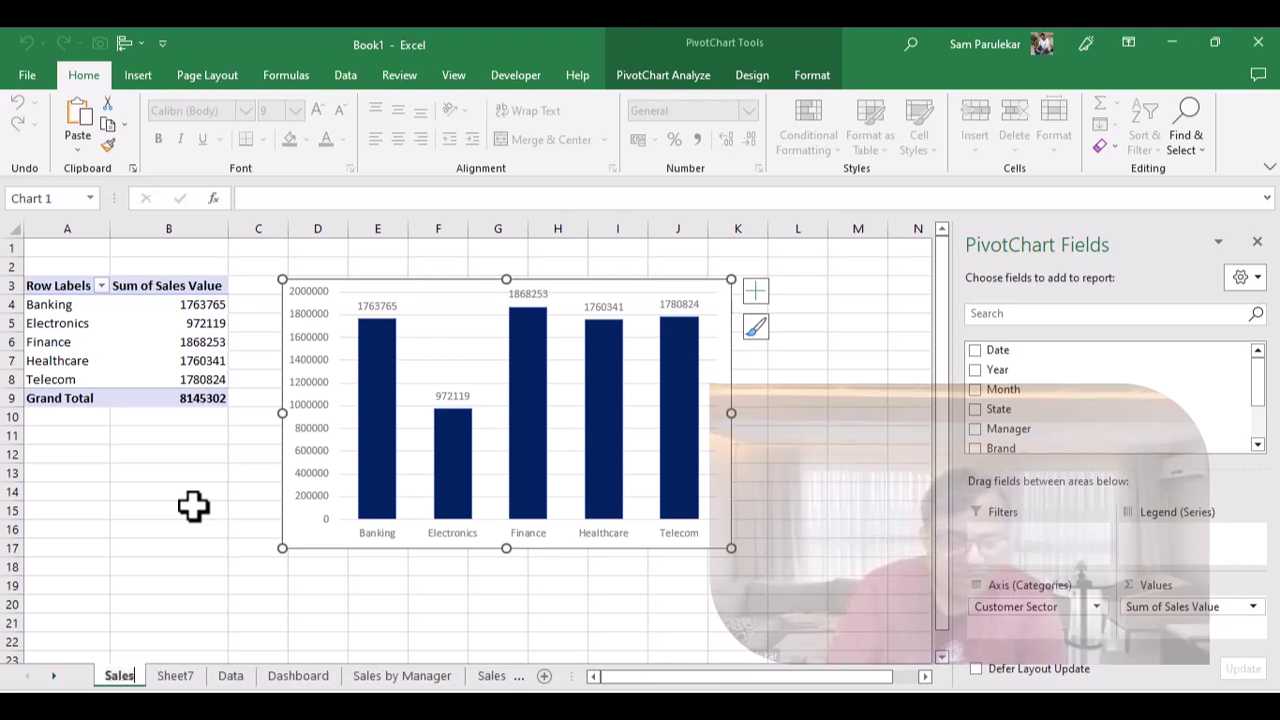
{"action": "type", "text": " by Sect"}
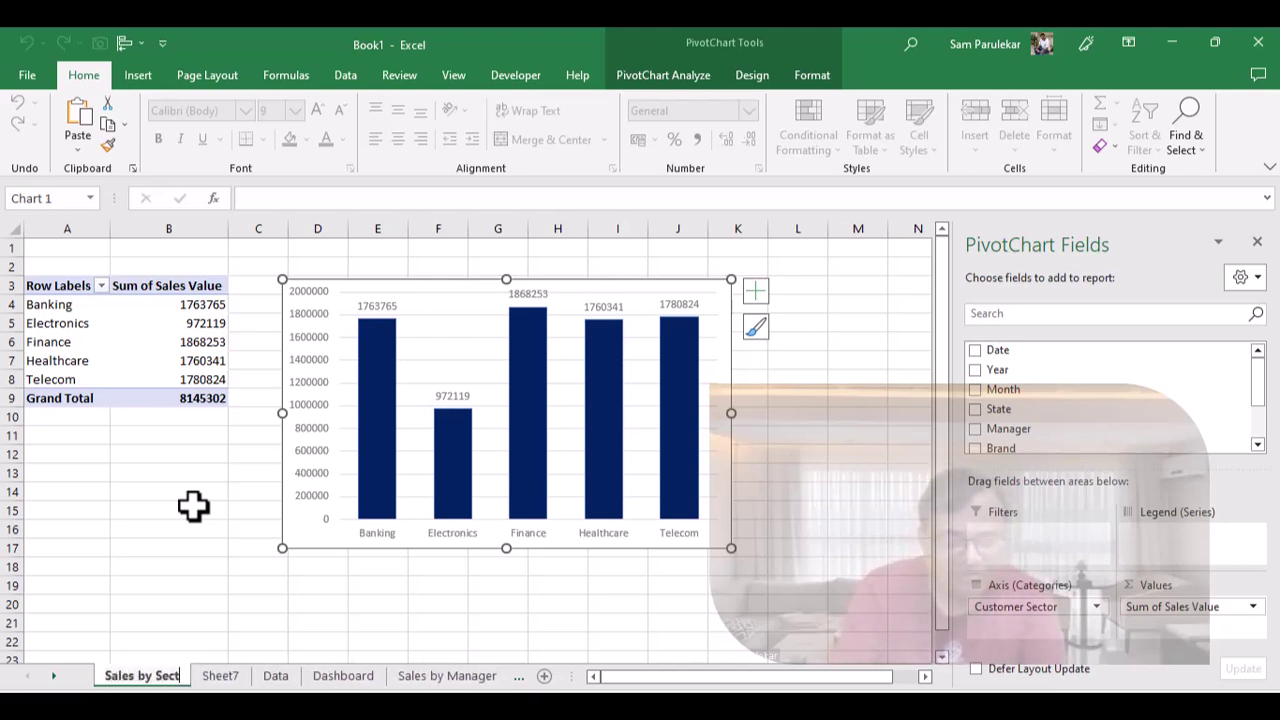
{"action": "type", "text": "or"}
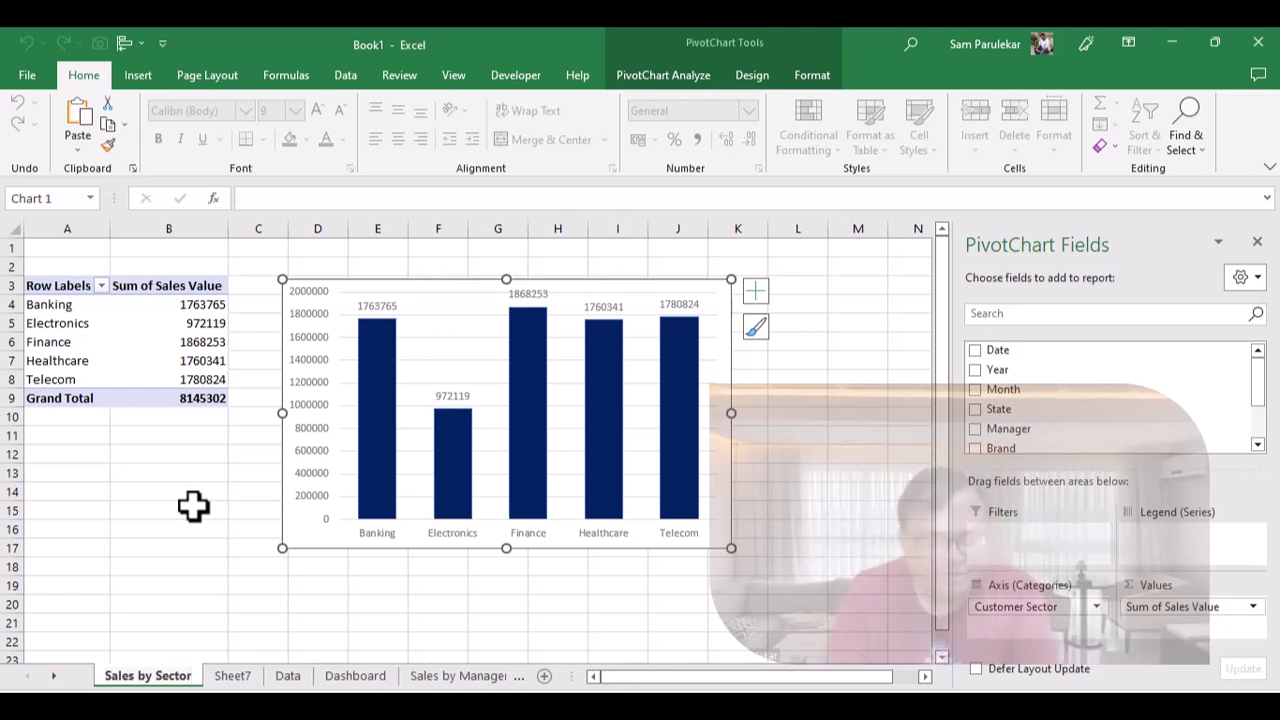
- Reorder the worksheets so that Sales by Sector comes after Sales by Brands
{"action": "left_click", "coordinate": [233, 677]}
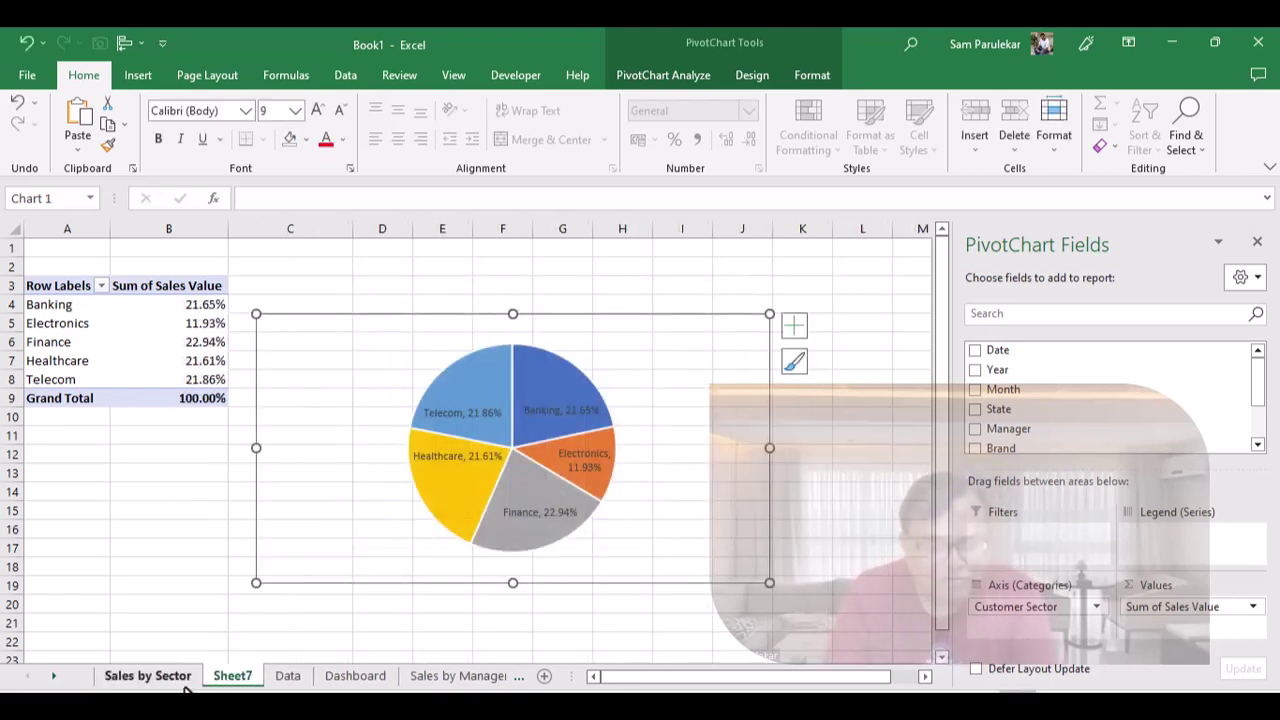
{"action": "mouse_move", "coordinate": [169, 682]}
{"action": "left_mouse_down"}
{"action": "mouse_move", "coordinate": [290, 666]}
{"action": "mouse_move", "coordinate": [466, 672]}
{"action": "left_mouse_up"}
{"action": "left_click", "coordinate": [54, 677]}
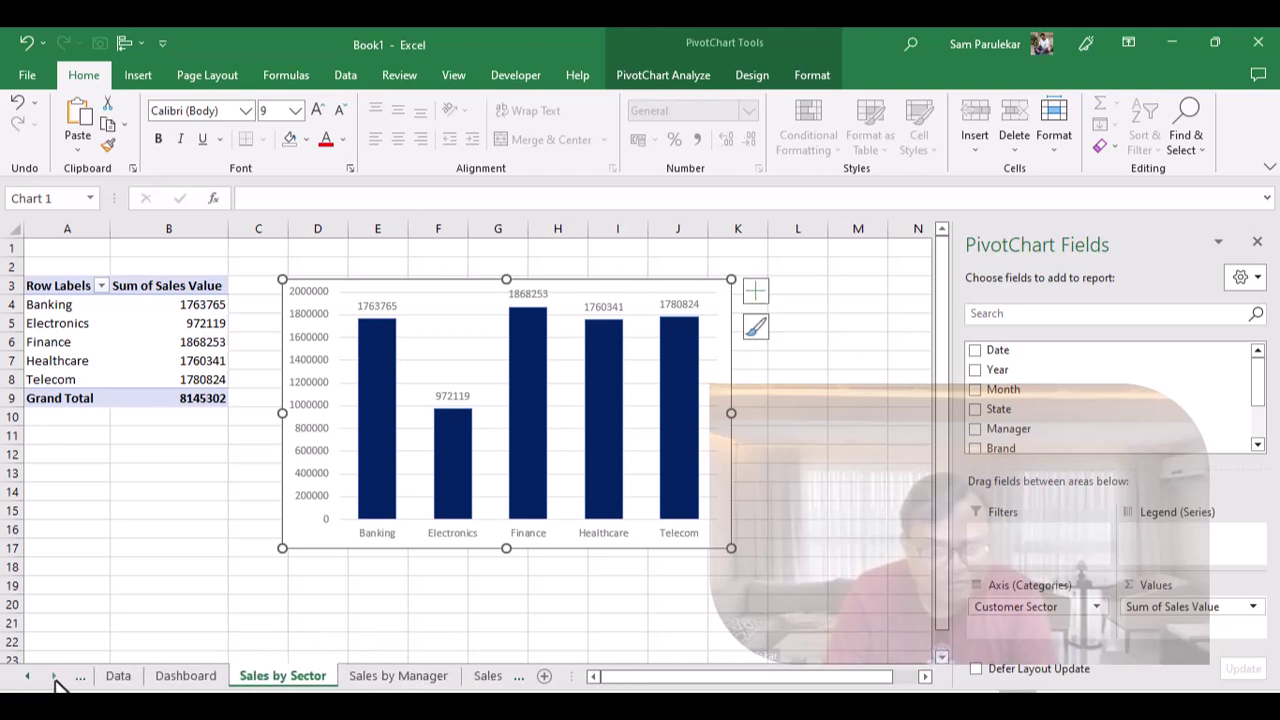
{"action": "left_click", "coordinate": [54, 677]}
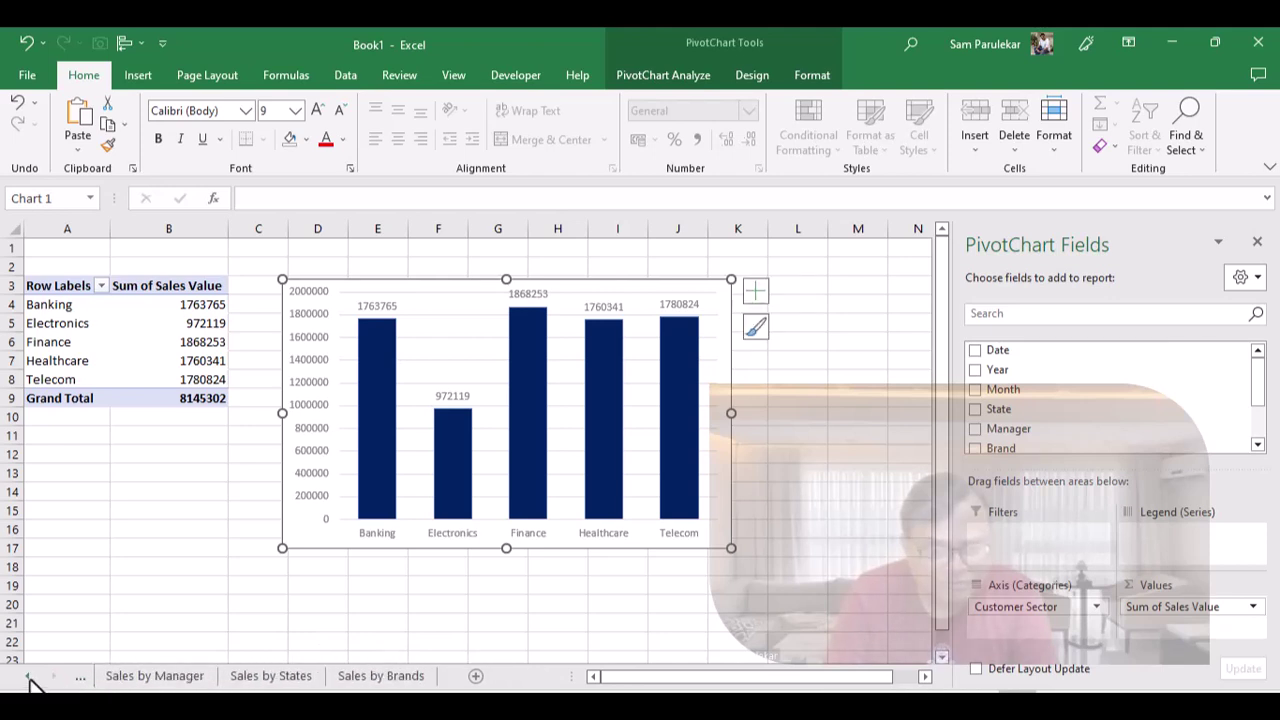
{"action": "left_click", "coordinate": [28, 677]}
{"action": "left_click_drag", "start_coordinate": [200, 675], "coordinate": [485, 678]}
{"action": "left_click", "coordinate": [52, 677]}
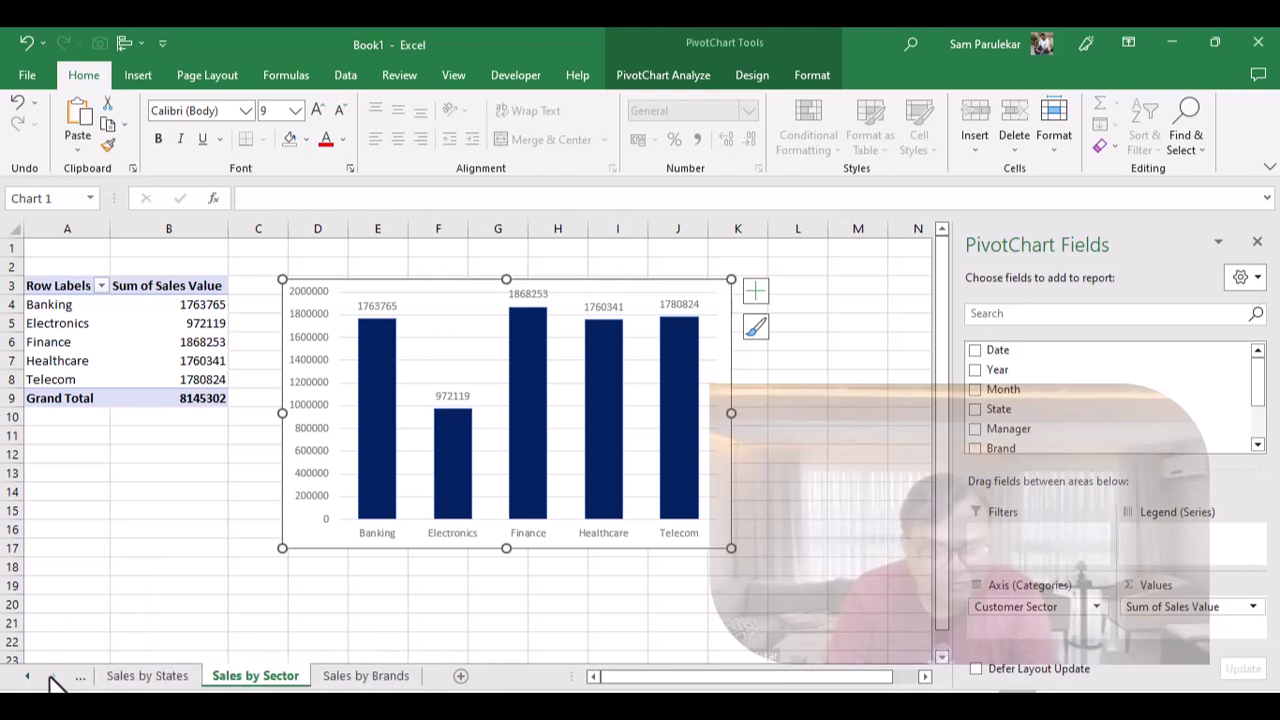
{"action": "left_click_drag", "start_coordinate": [345, 678], "coordinate": [430, 683]}
- Rename Sheet7, the one with the customer sector pie chart, as "Sectorwise Contribution"
{"action": "left_click", "coordinate": [30, 680]}
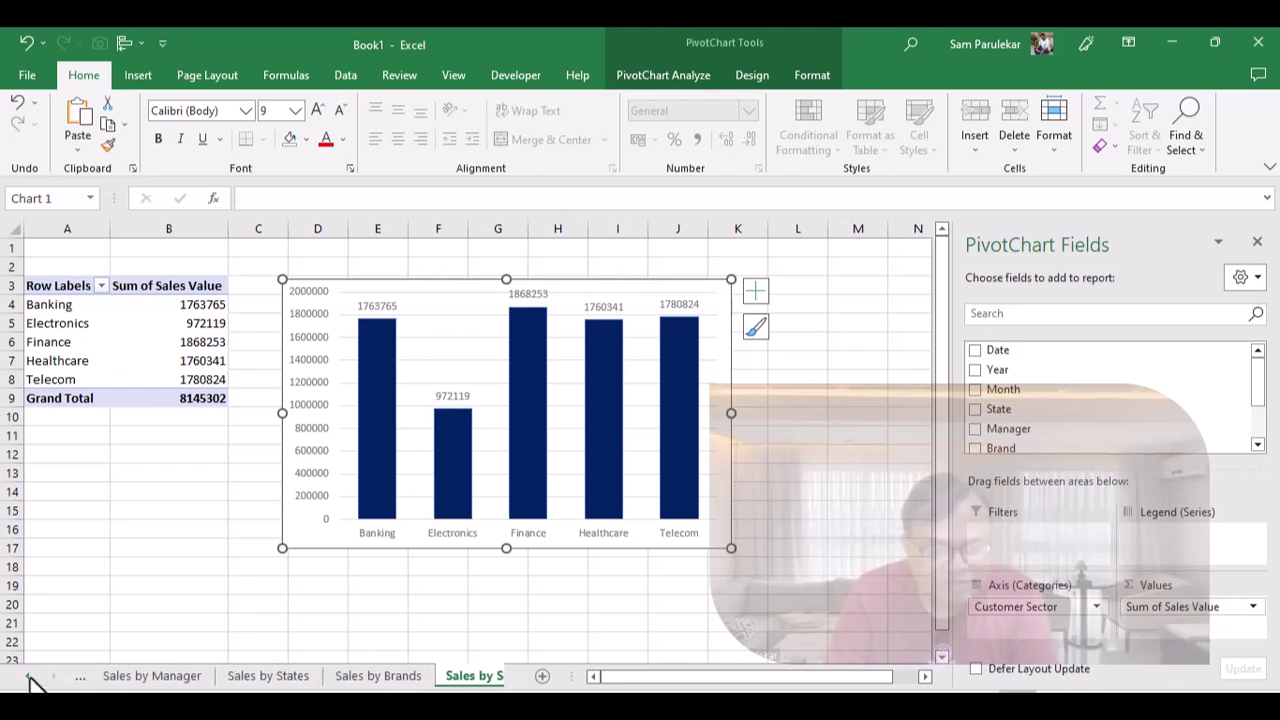
{"action": "left_click", "coordinate": [30, 680]}
{"action": "left_click", "coordinate": [30, 680]}
{"action": "left_click", "coordinate": [30, 680]}
{"action": "left_click", "coordinate": [122, 677]}
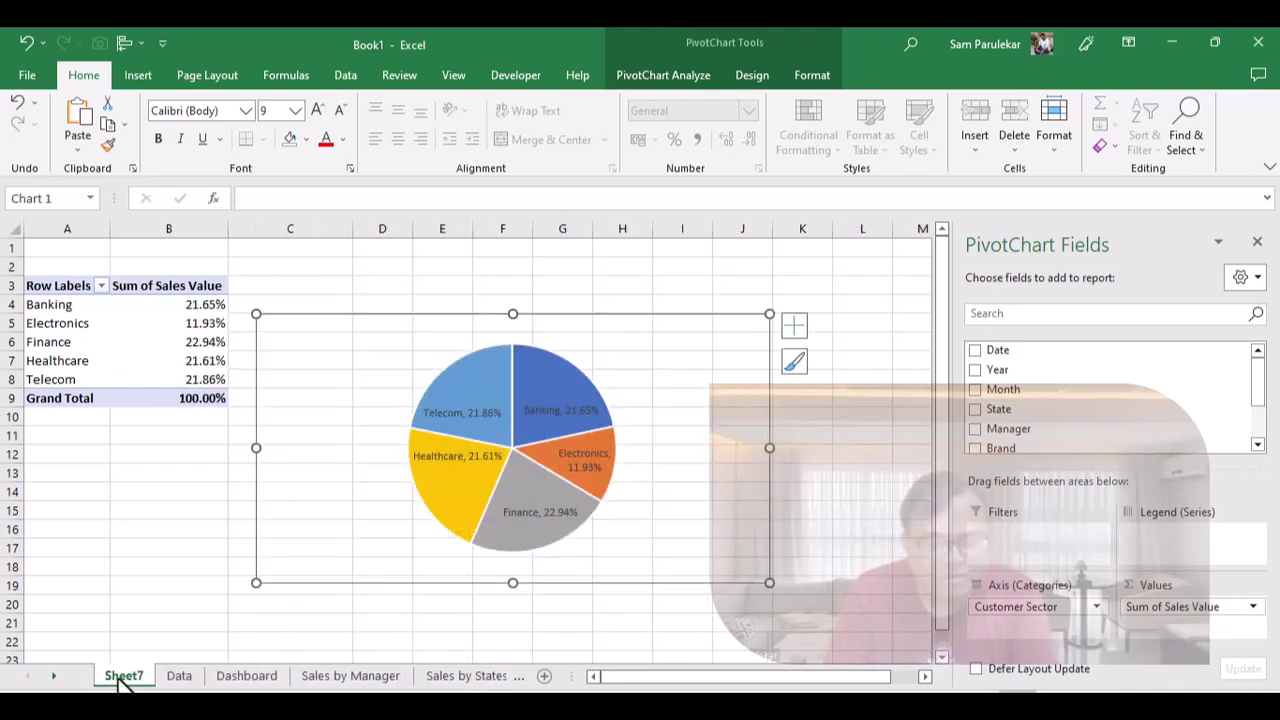
{"action": "right_click", "coordinate": [122, 680]}
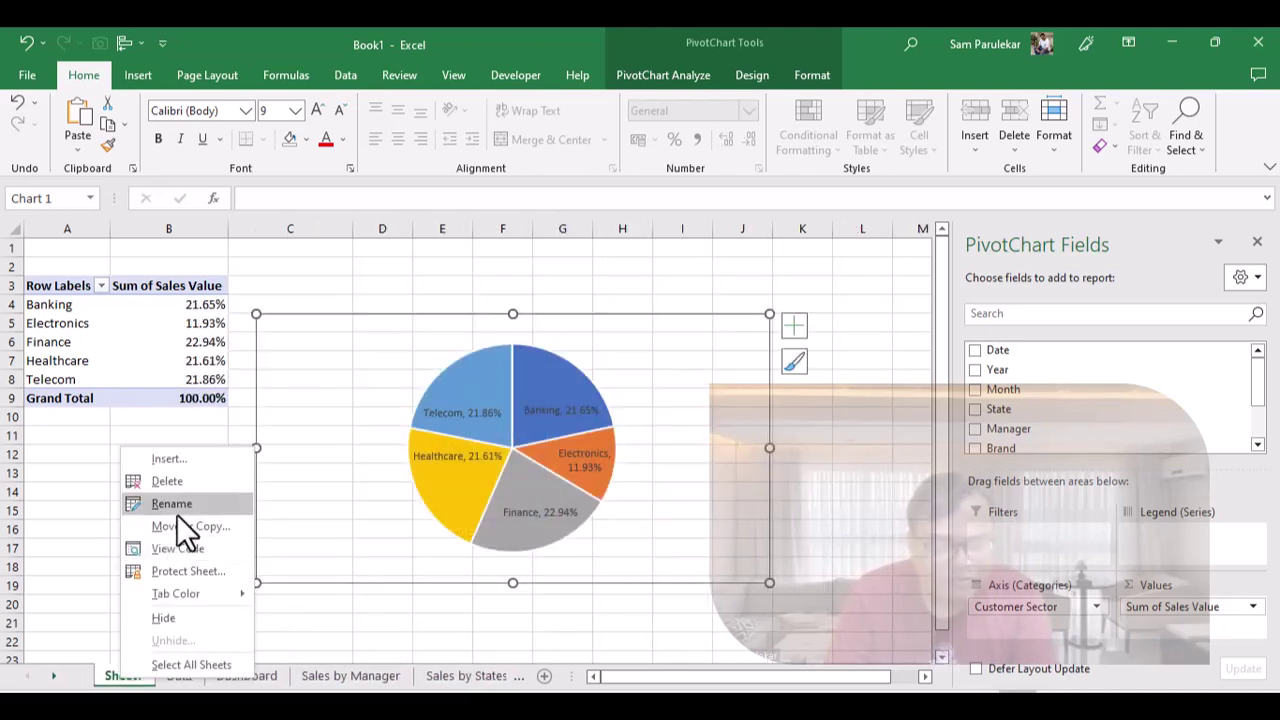
{"action": "key", "text": "Escape"}
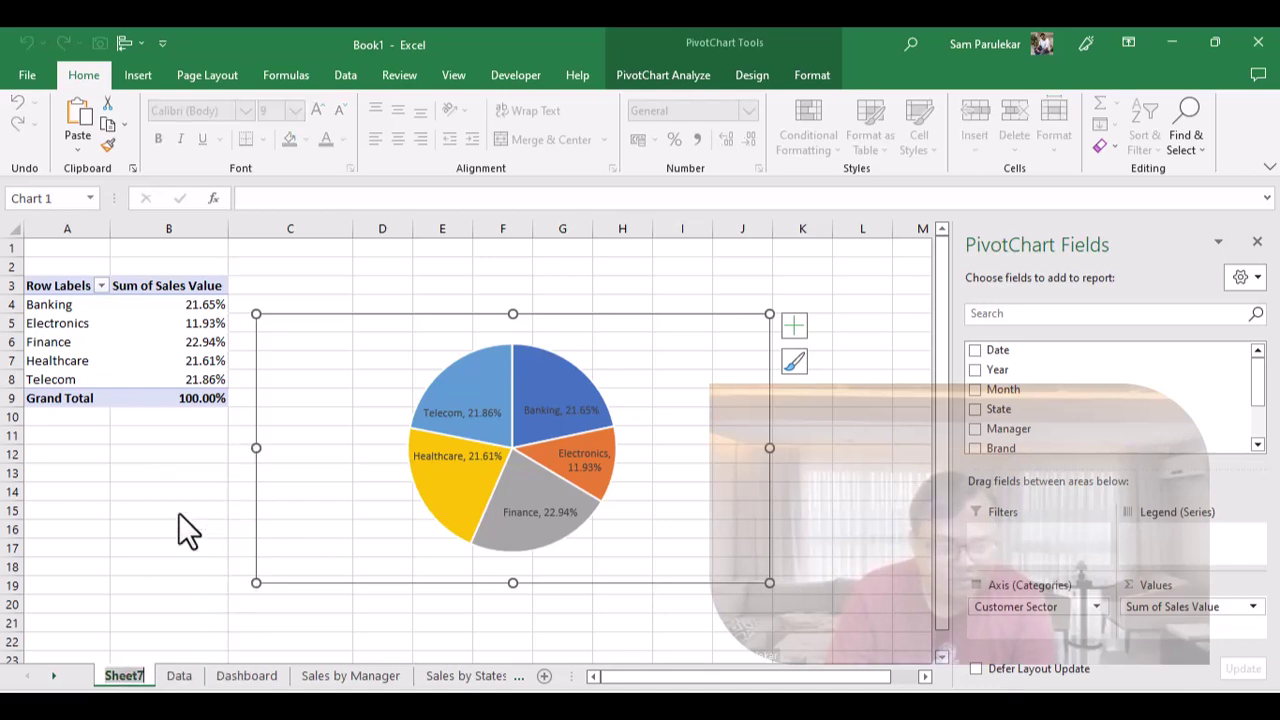
{"action": "type", "text": "Secto"}
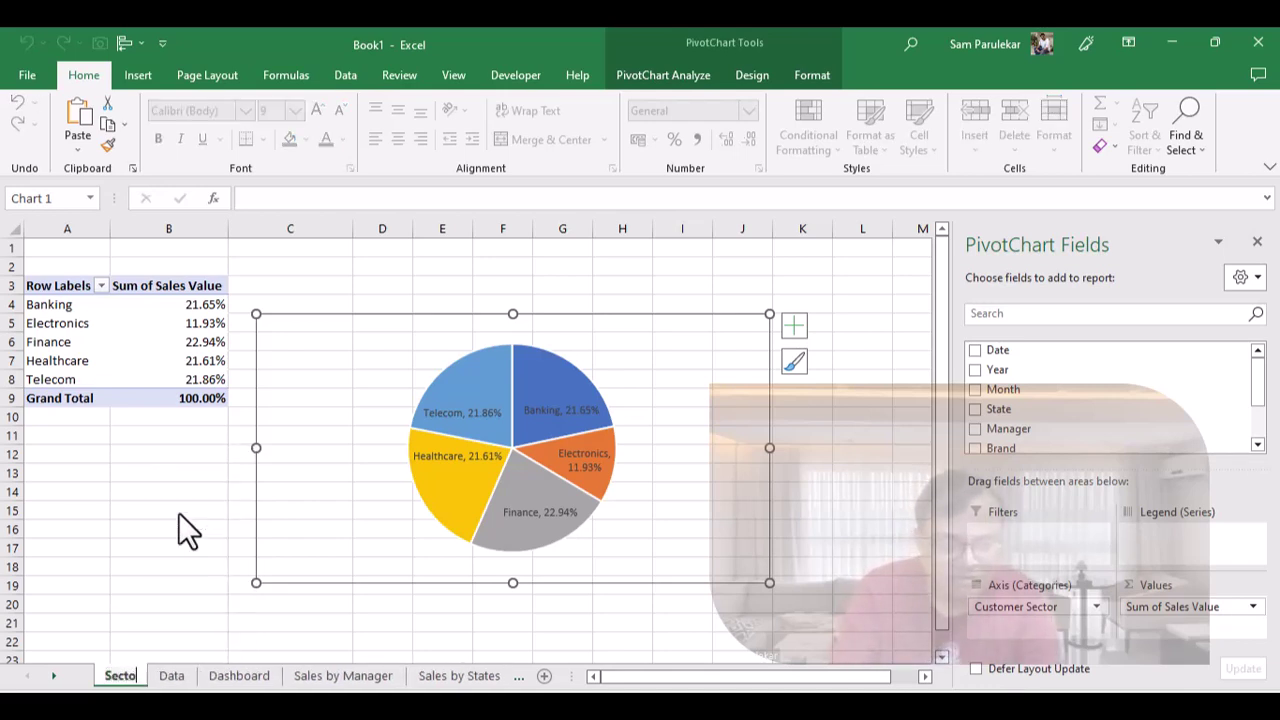
{"action": "type", "text": "rwise"}
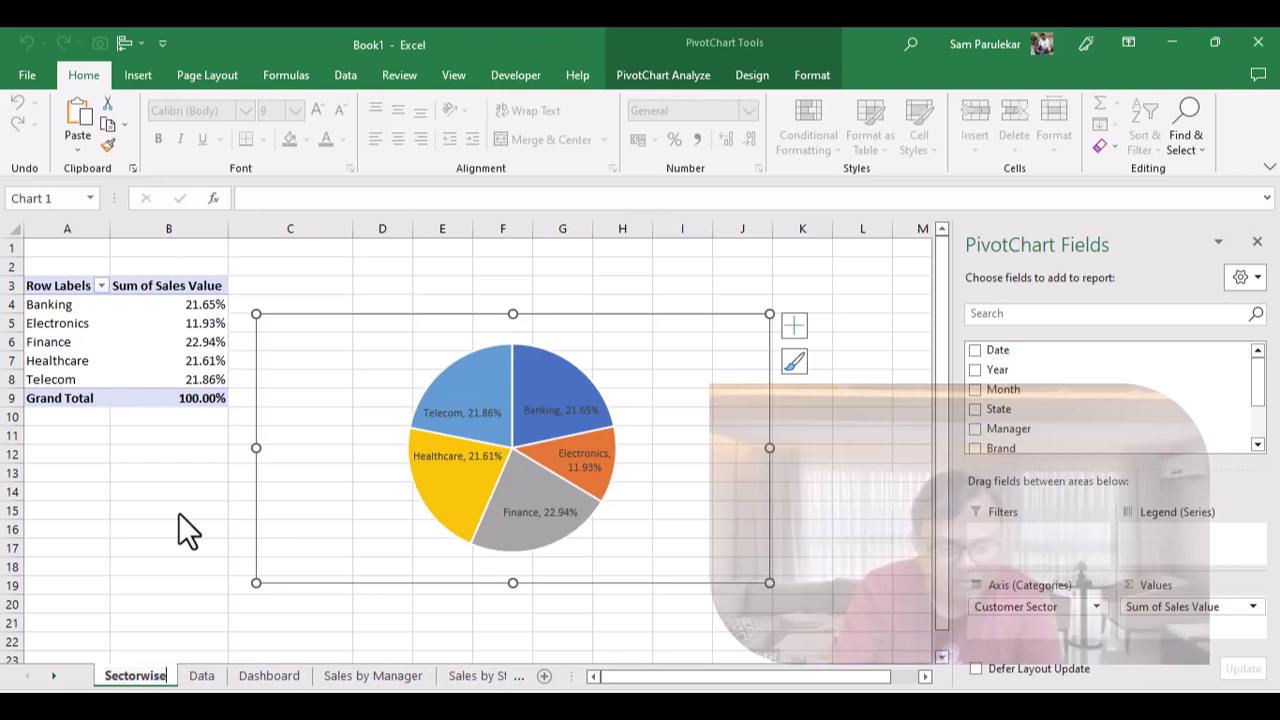
{"action": "type", "text": " Cont"}
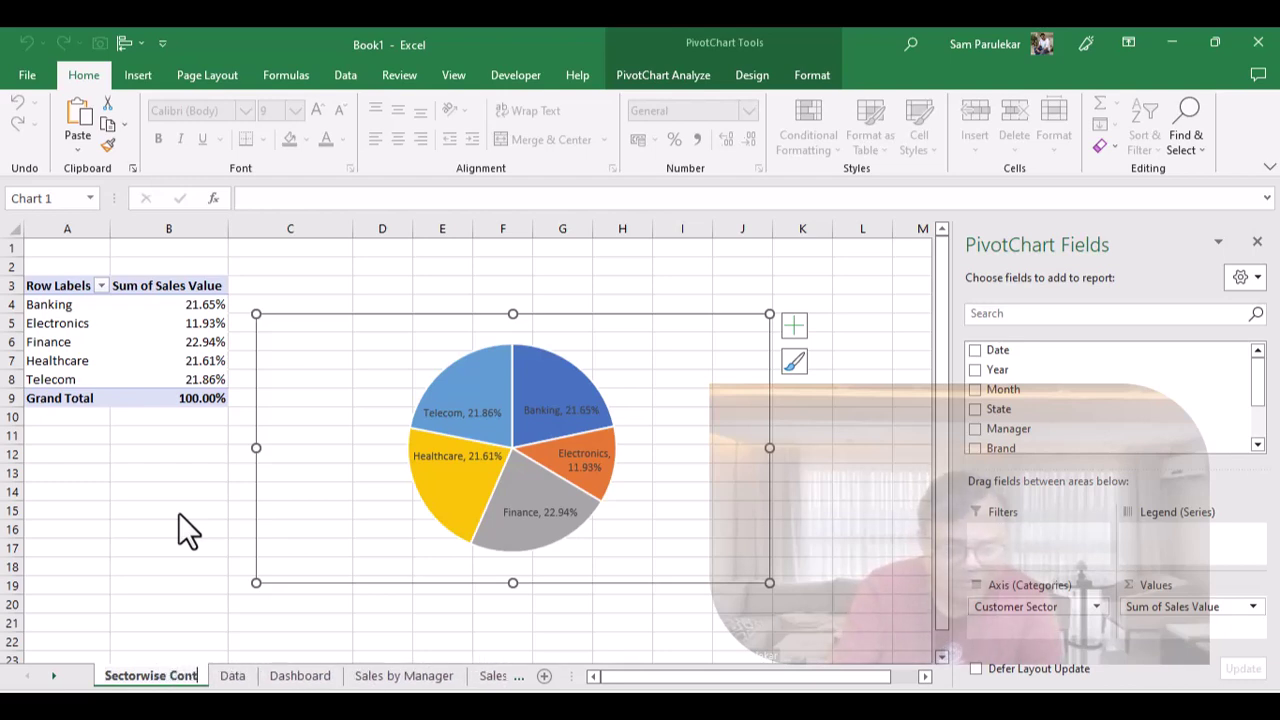
{"action": "type", "text": "ributio"}
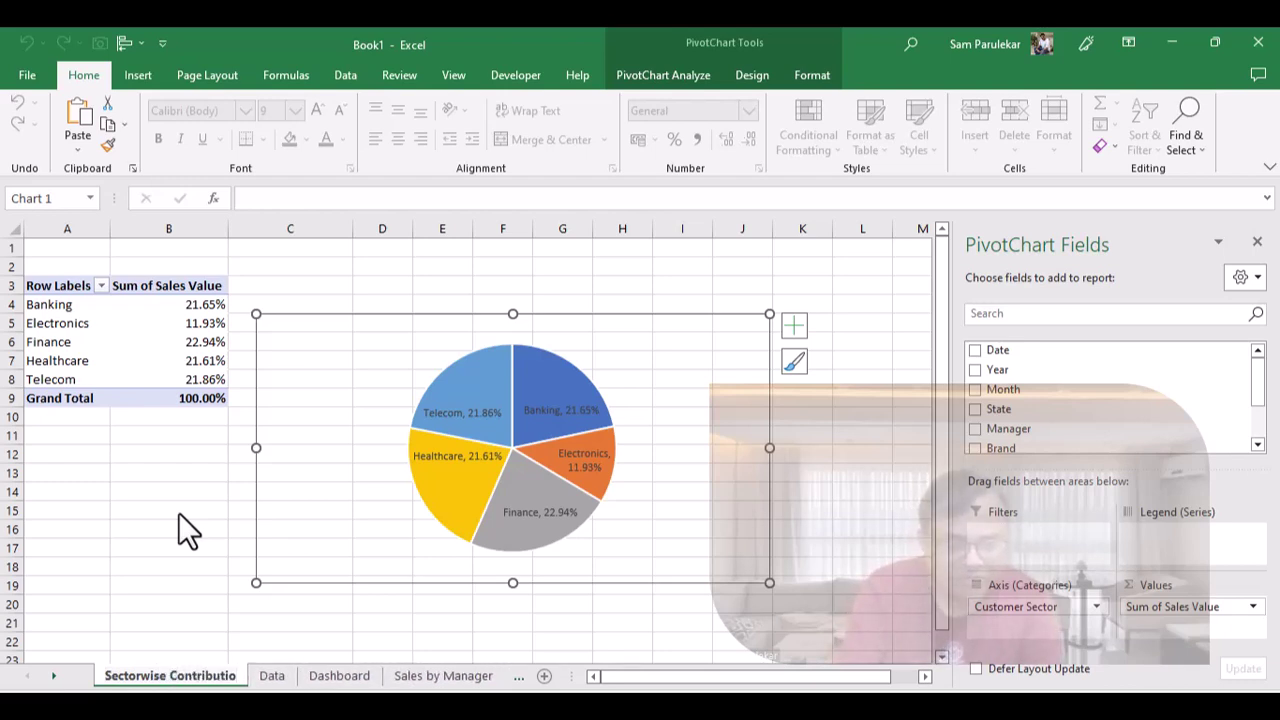
{"action": "type", "text": "n"}
{"action": "key", "text": "Return"}
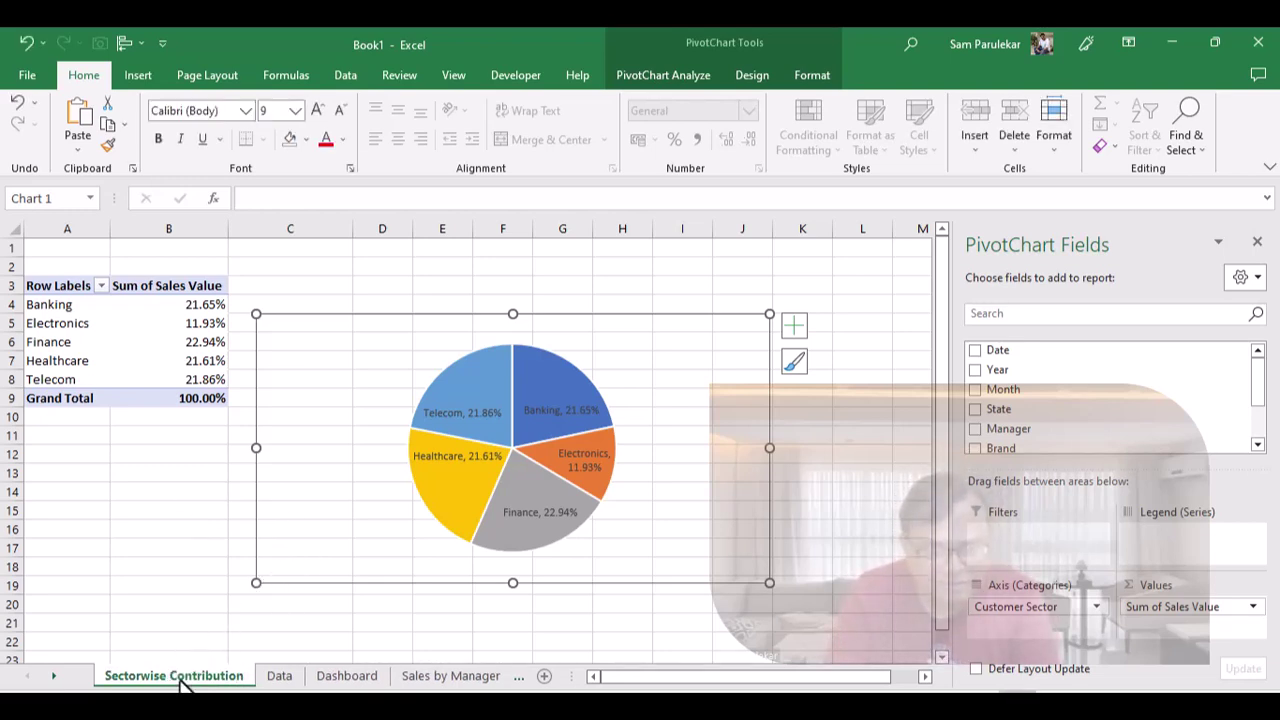
- Reorder the worksheets so that Sectorwise Contribution is last, after Sales by Sector
{"action": "left_click_drag", "start_coordinate": [480, 678], "coordinate": [470, 678]}
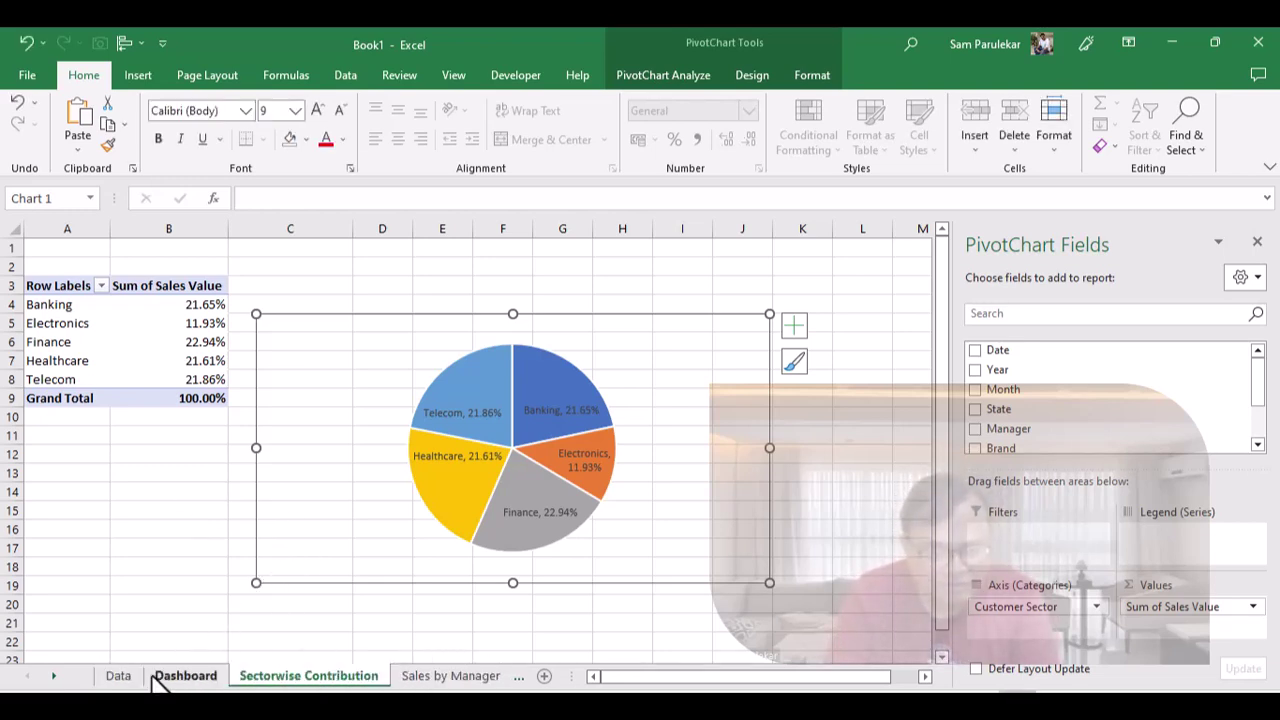
{"action": "left_click", "coordinate": [53, 678]}
{"action": "left_click", "coordinate": [53, 678]}
{"action": "left_click", "coordinate": [53, 678]}
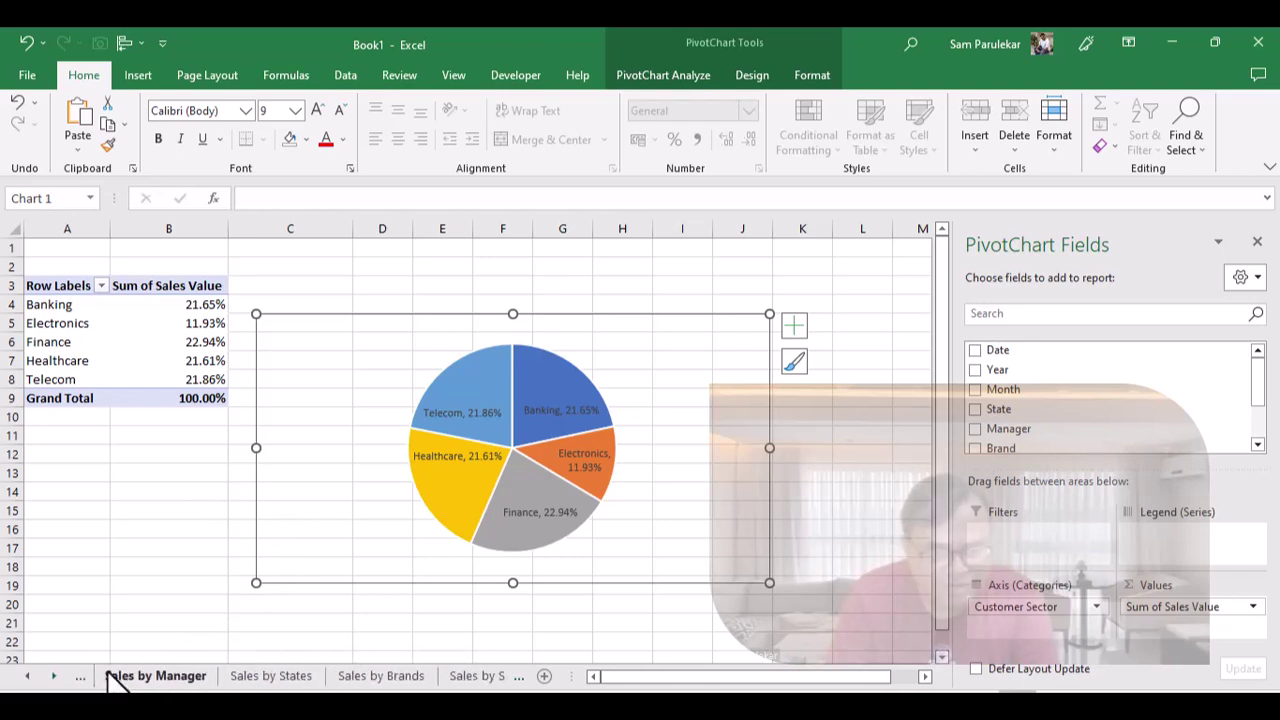
{"action": "left_click", "coordinate": [27, 677]}
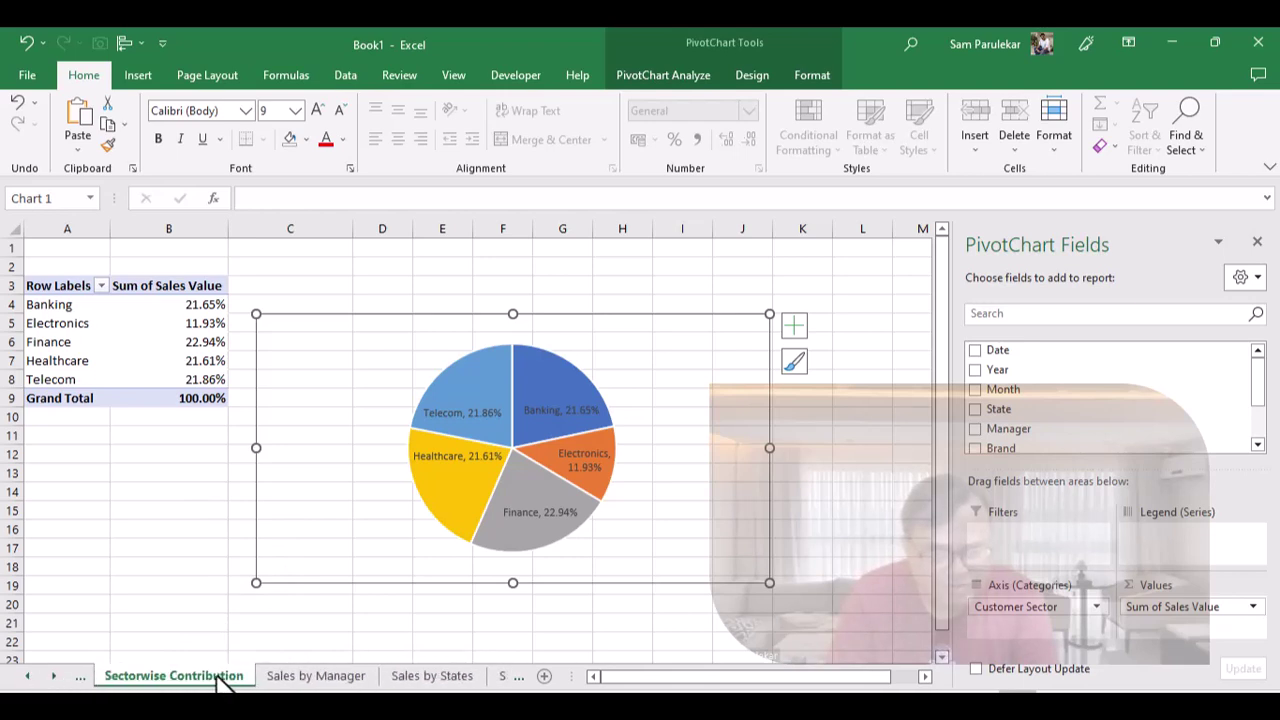
{"action": "left_click_drag", "start_coordinate": [200, 680], "coordinate": [494, 678]}
{"action": "left_click", "coordinate": [53, 677]}
{"action": "left_click", "coordinate": [53, 677]}
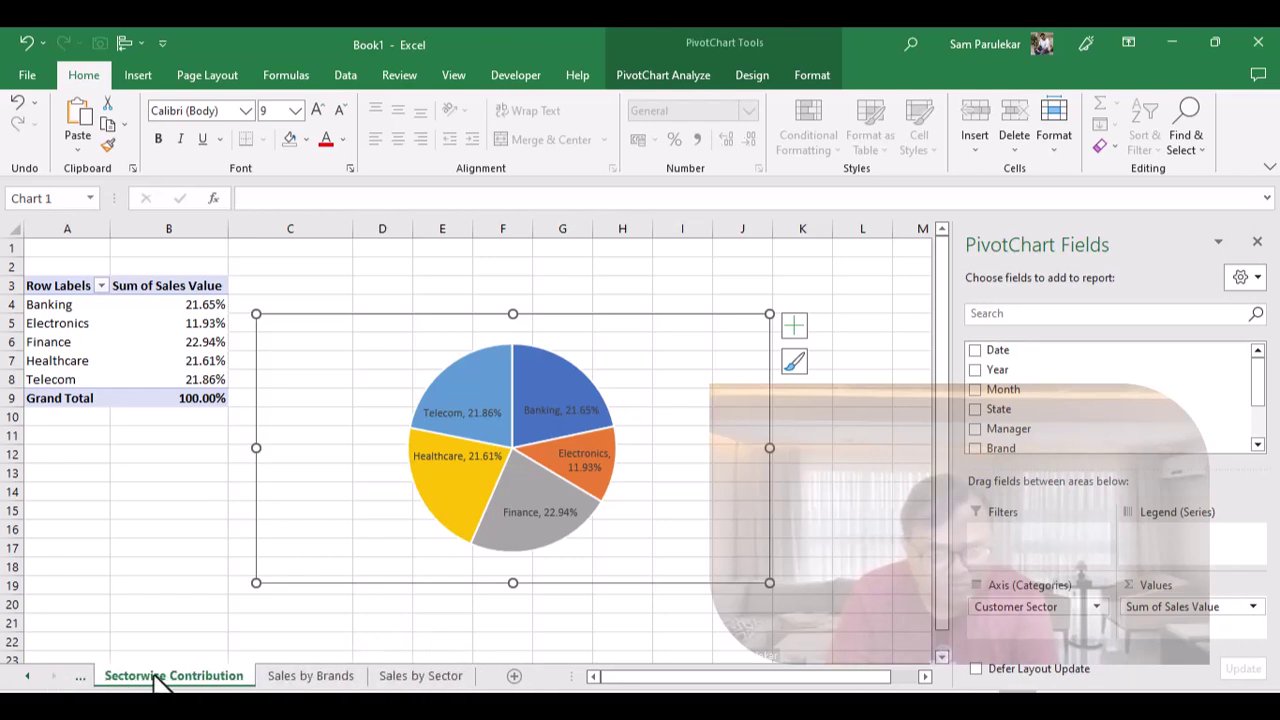
{"action": "left_click_drag", "start_coordinate": [245, 680], "coordinate": [490, 685]}
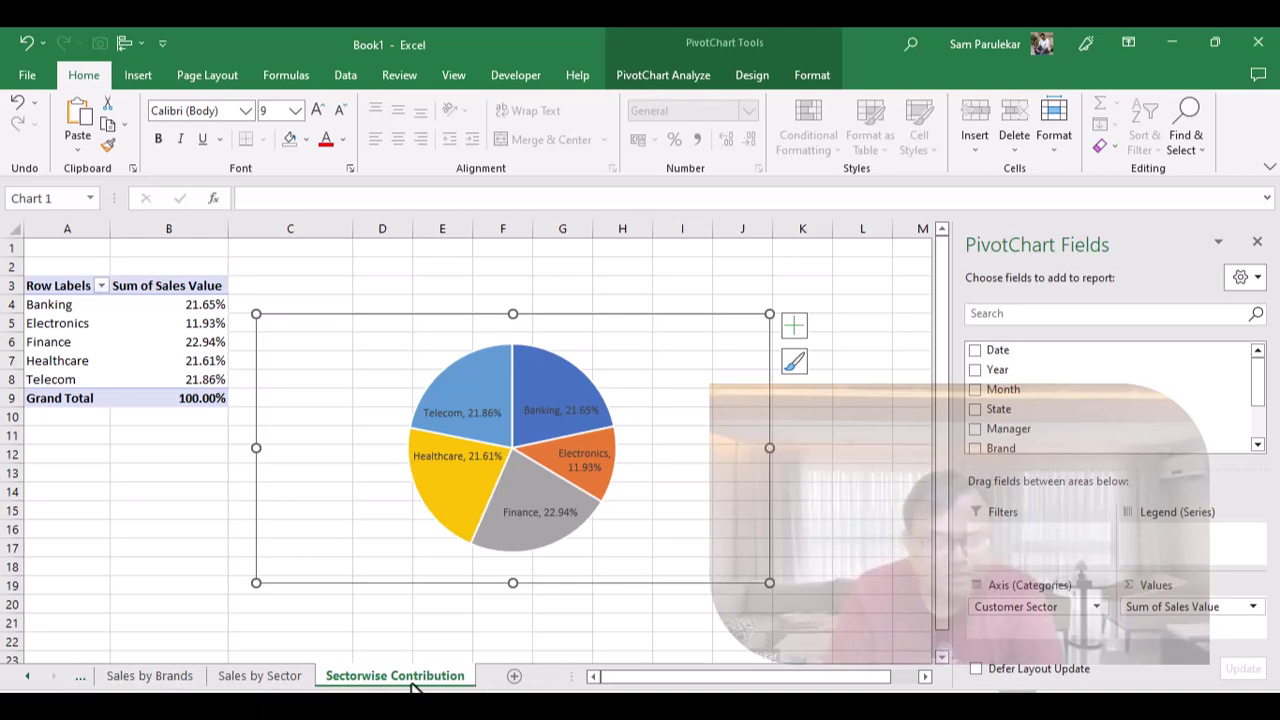
- Review the sector, brand, state and manager sheets in turn, along with the Dashboard and Data sheets
{"action": "left_click", "coordinate": [268, 677]}
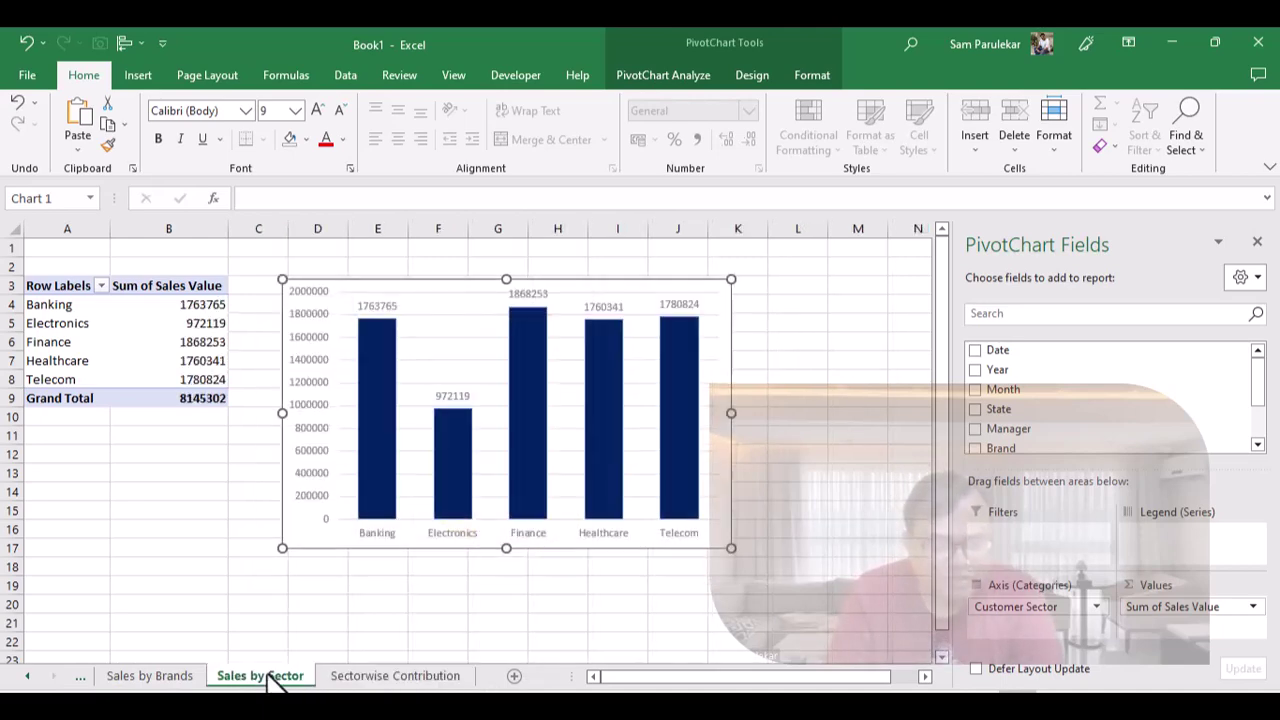
{"action": "left_click", "coordinate": [150, 679]}
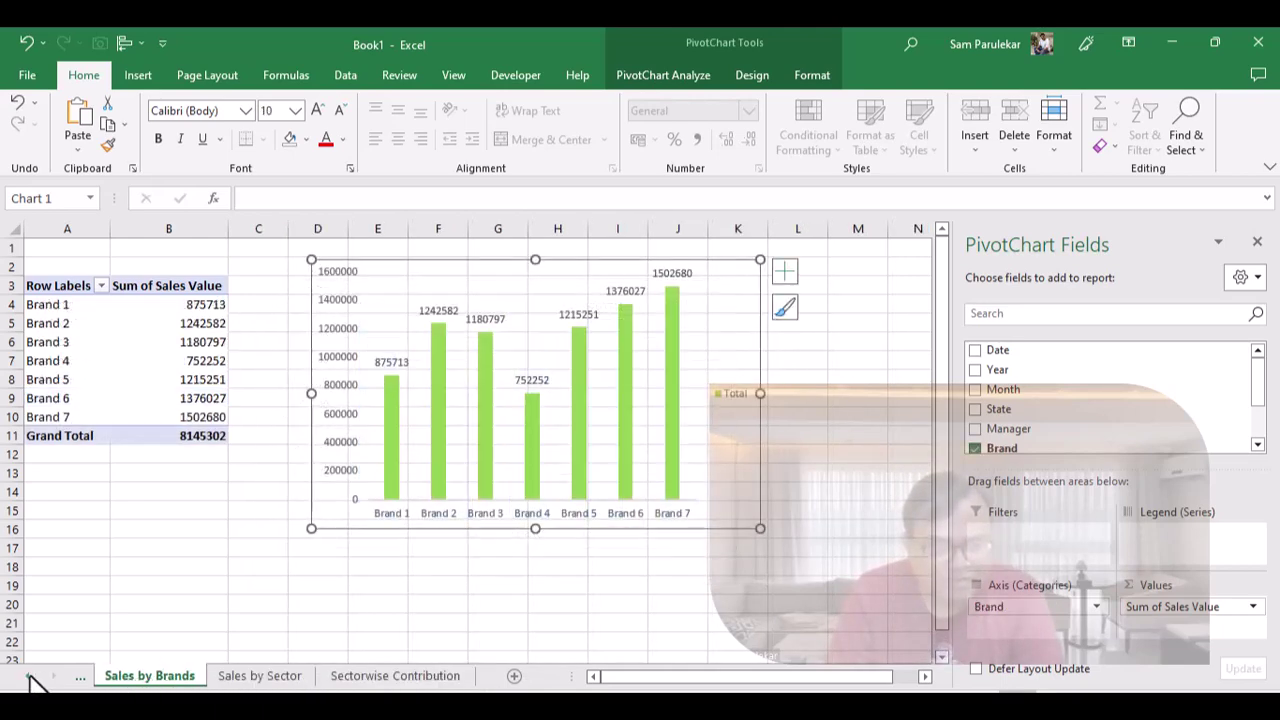
{"action": "left_click", "coordinate": [27, 676]}
{"action": "left_click", "coordinate": [27, 676]}
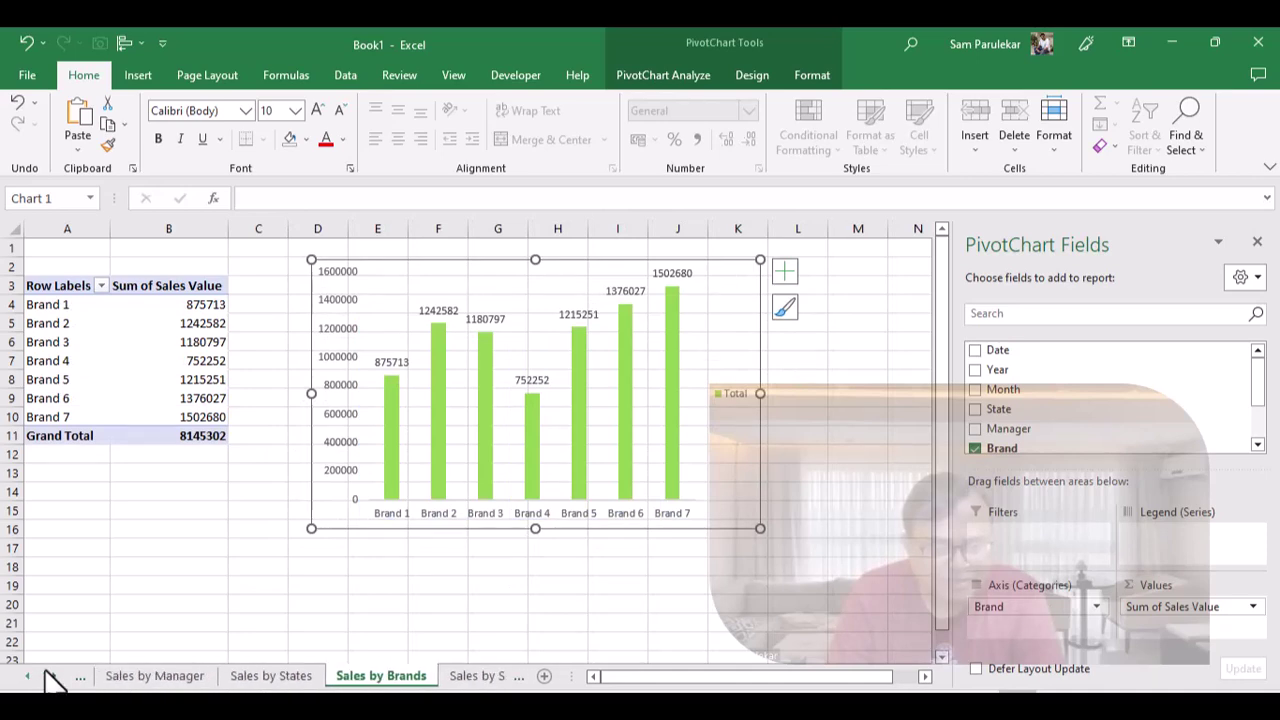
{"action": "left_click", "coordinate": [268, 677]}
{"action": "left_click", "coordinate": [155, 677]}
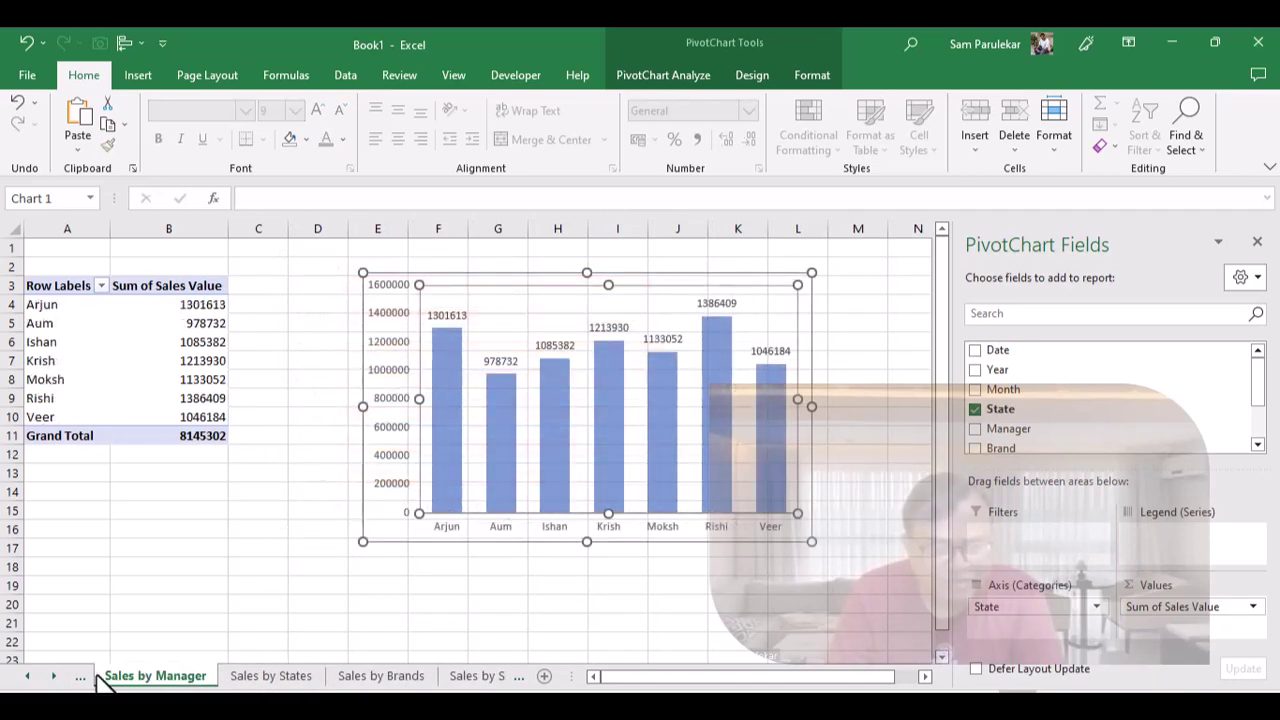
{"action": "left_click", "coordinate": [27, 677]}
{"action": "left_click", "coordinate": [27, 677]}
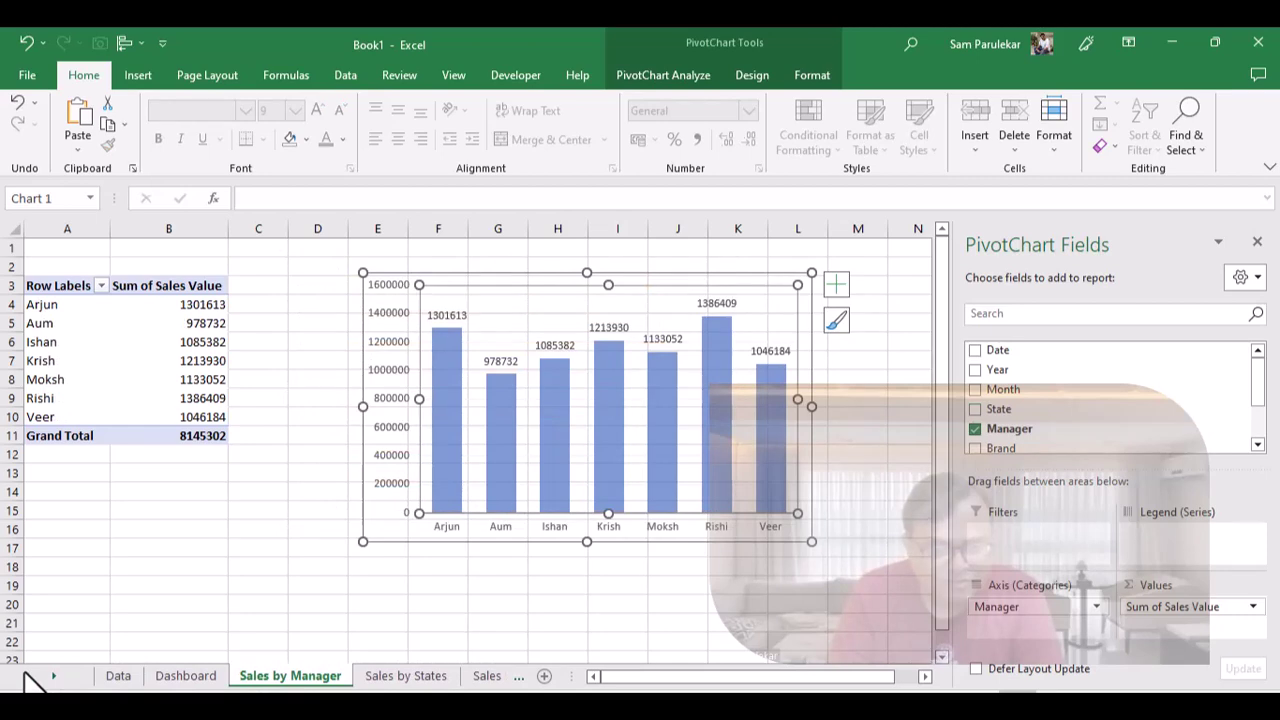
{"action": "left_click", "coordinate": [182, 677]}
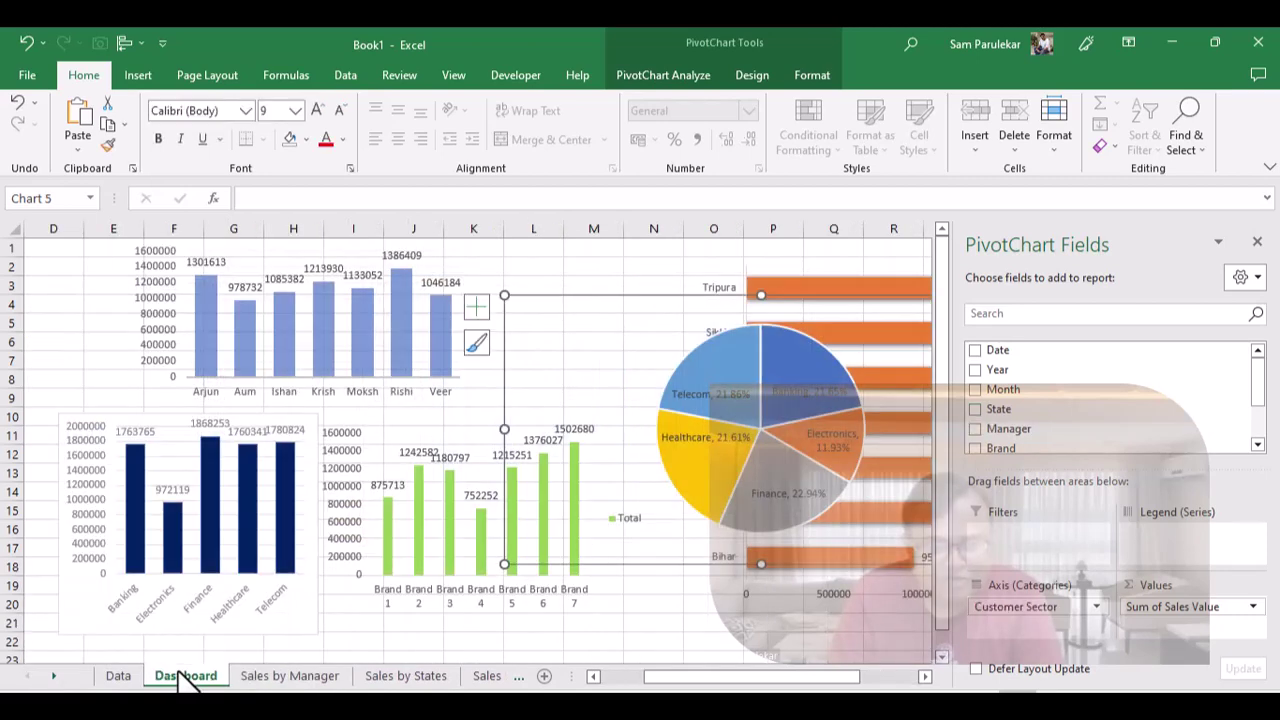
{"action": "left_click", "coordinate": [117, 677]}
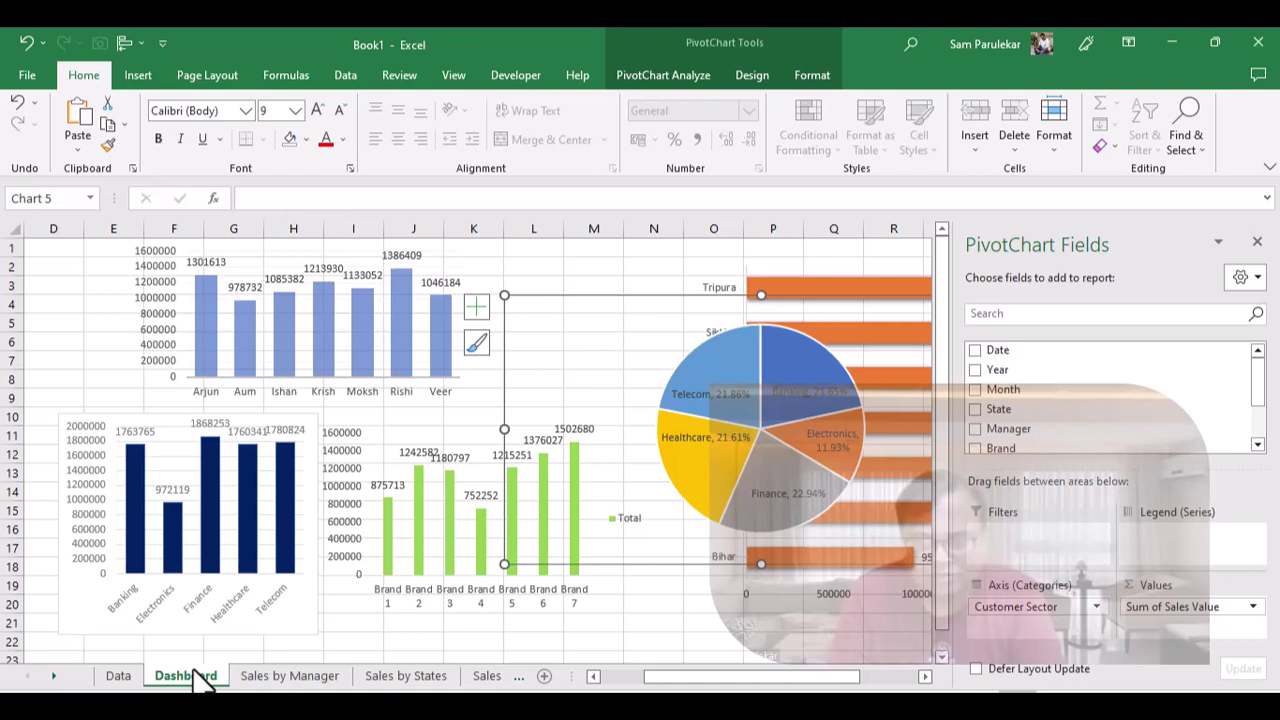
- Hide the PivotChart field list on the Dashboard sheet and set the ribbon to Show Tabs
{"action": "left_click", "coordinate": [1257, 245]}
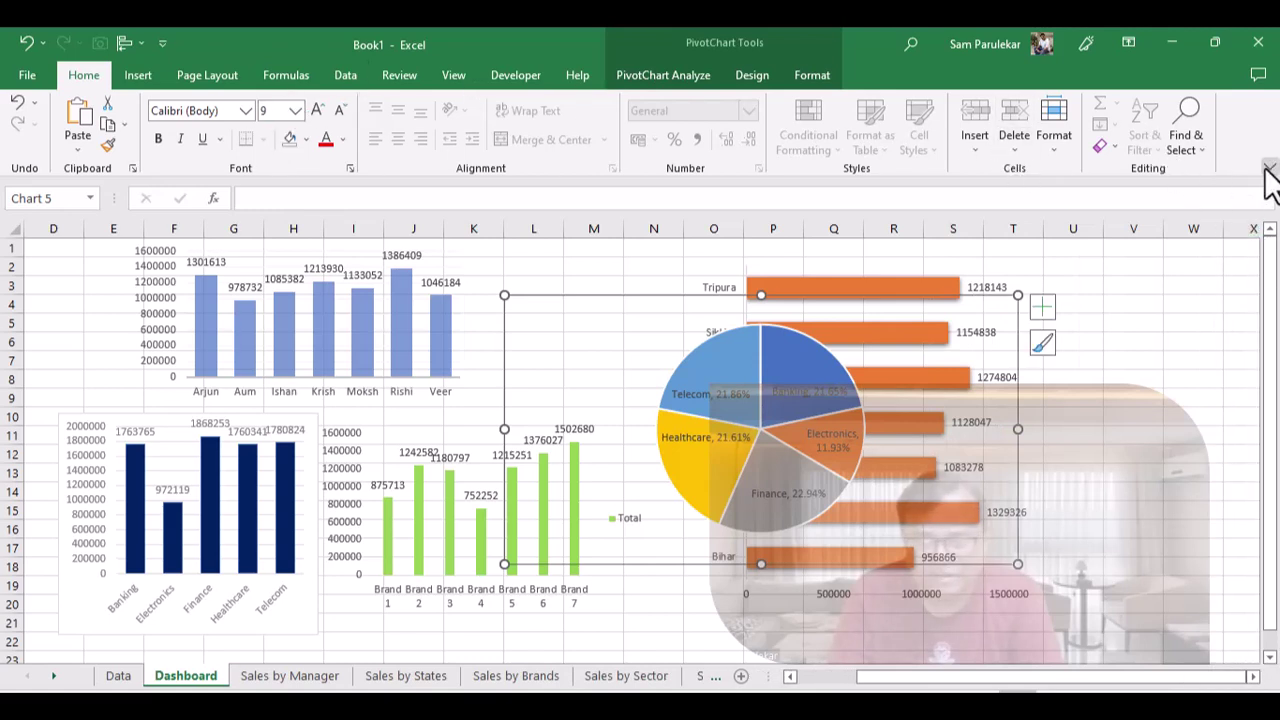
{"action": "left_click", "coordinate": [1268, 166]}
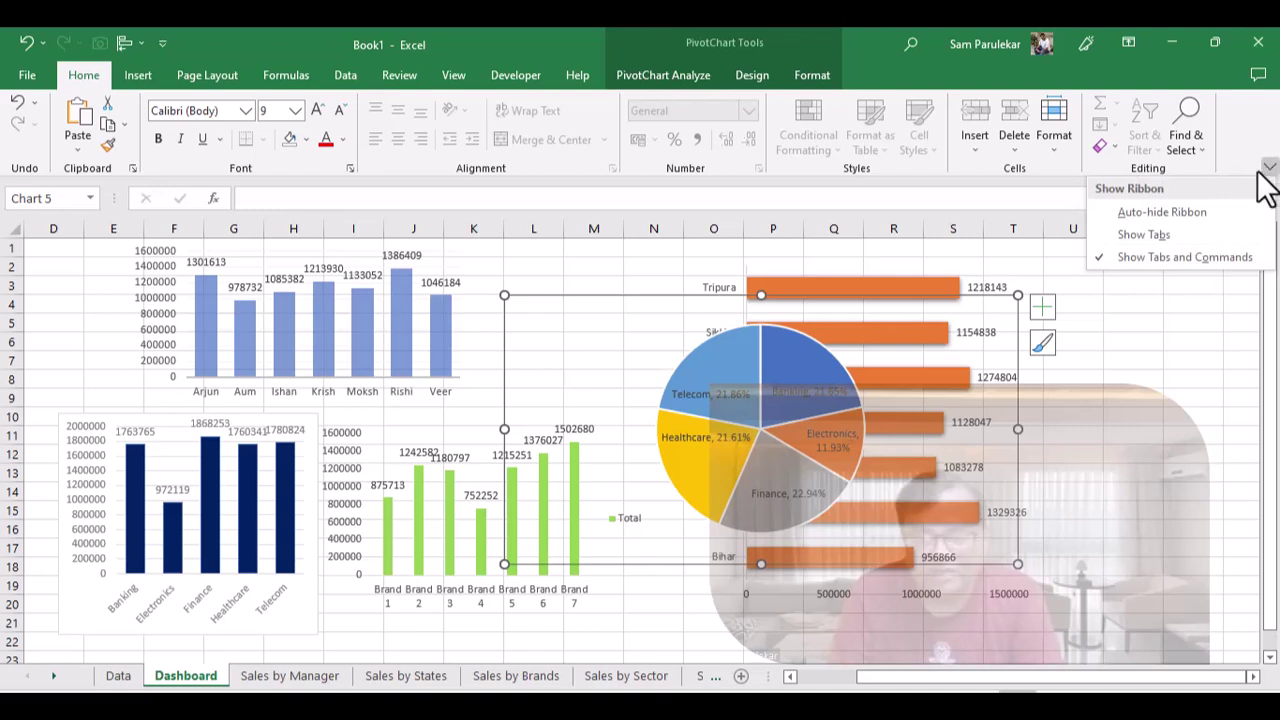
{"action": "left_click", "coordinate": [1205, 238]}
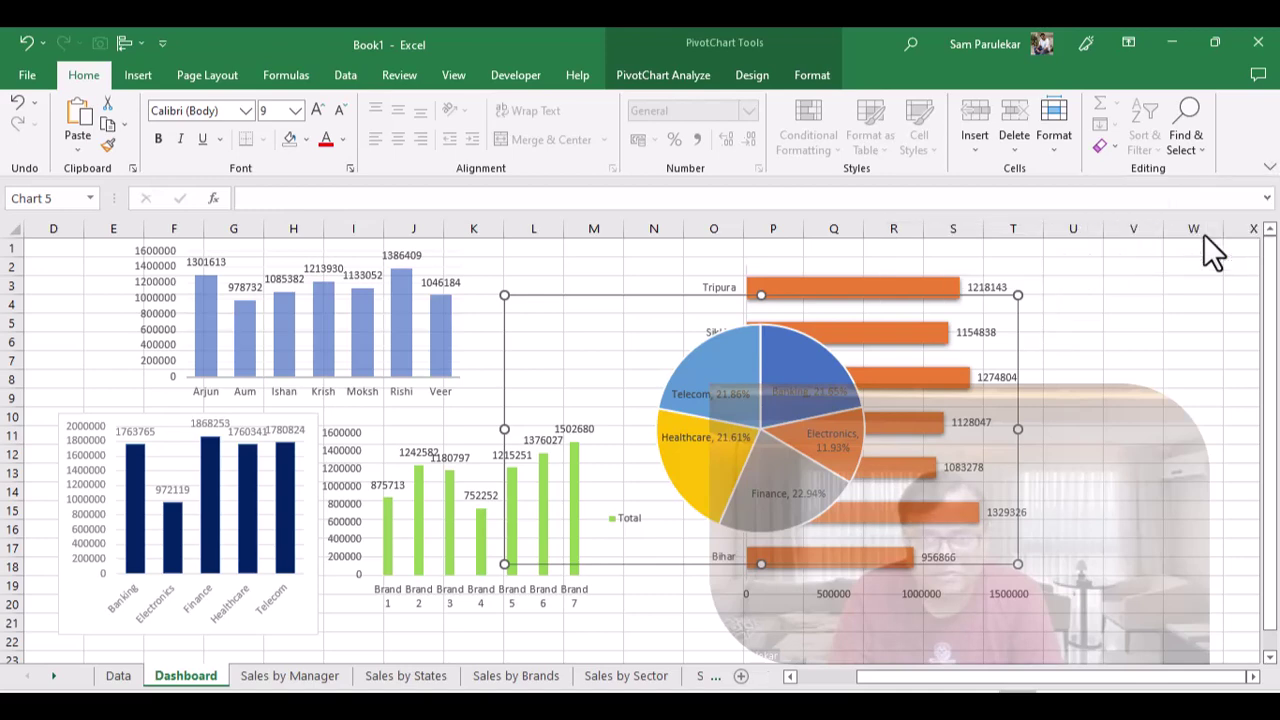
{"action": "left_click", "coordinate": [417, 70]}
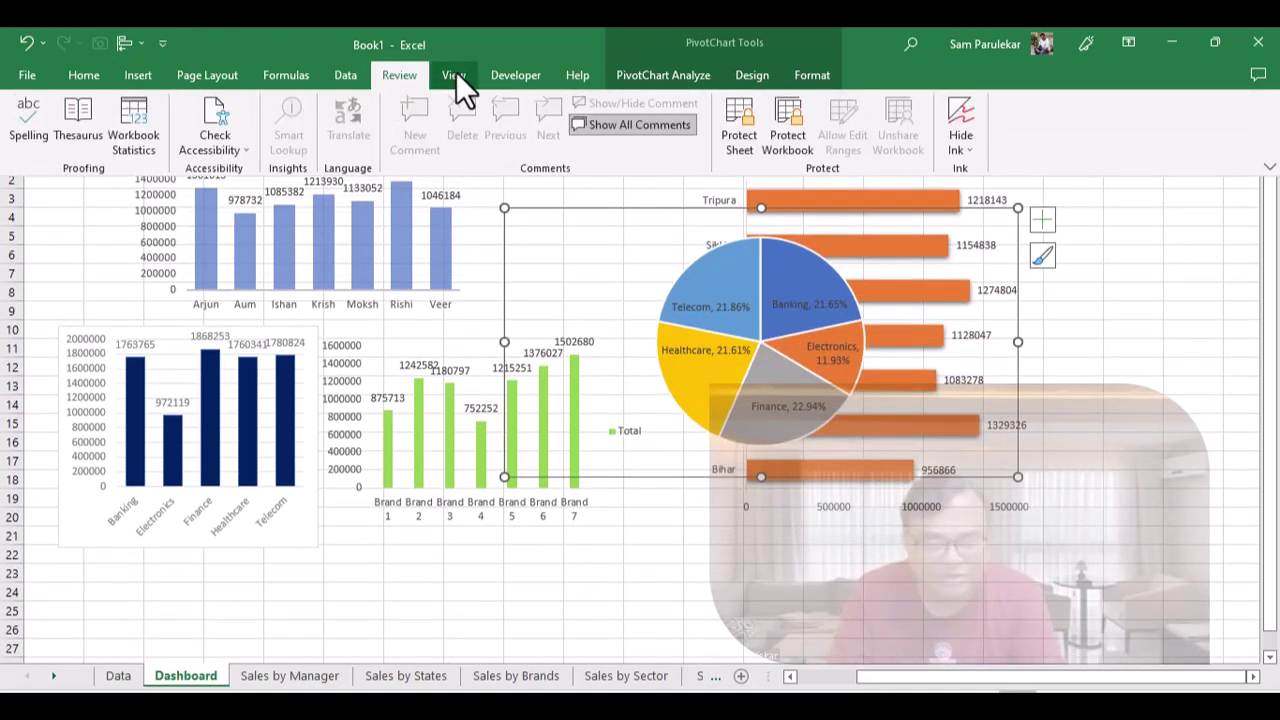
{"action": "left_click", "coordinate": [456, 72]}
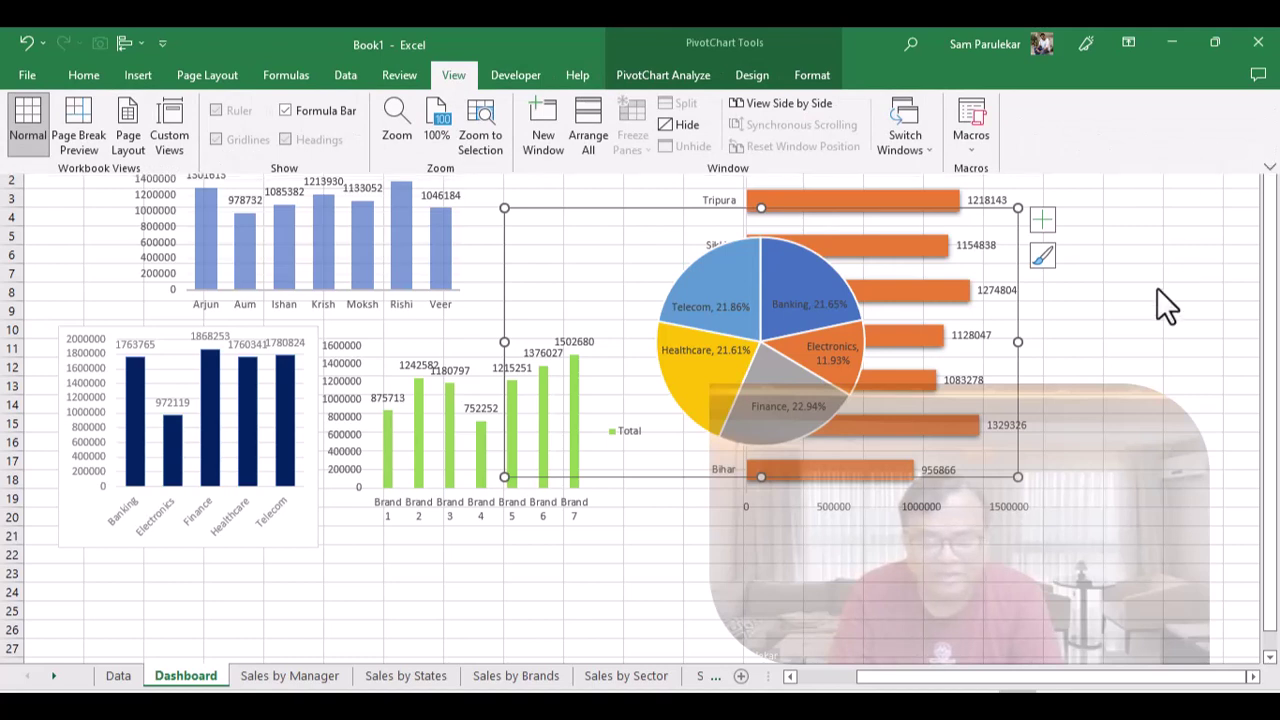
{"action": "left_click", "coordinate": [1165, 305]}
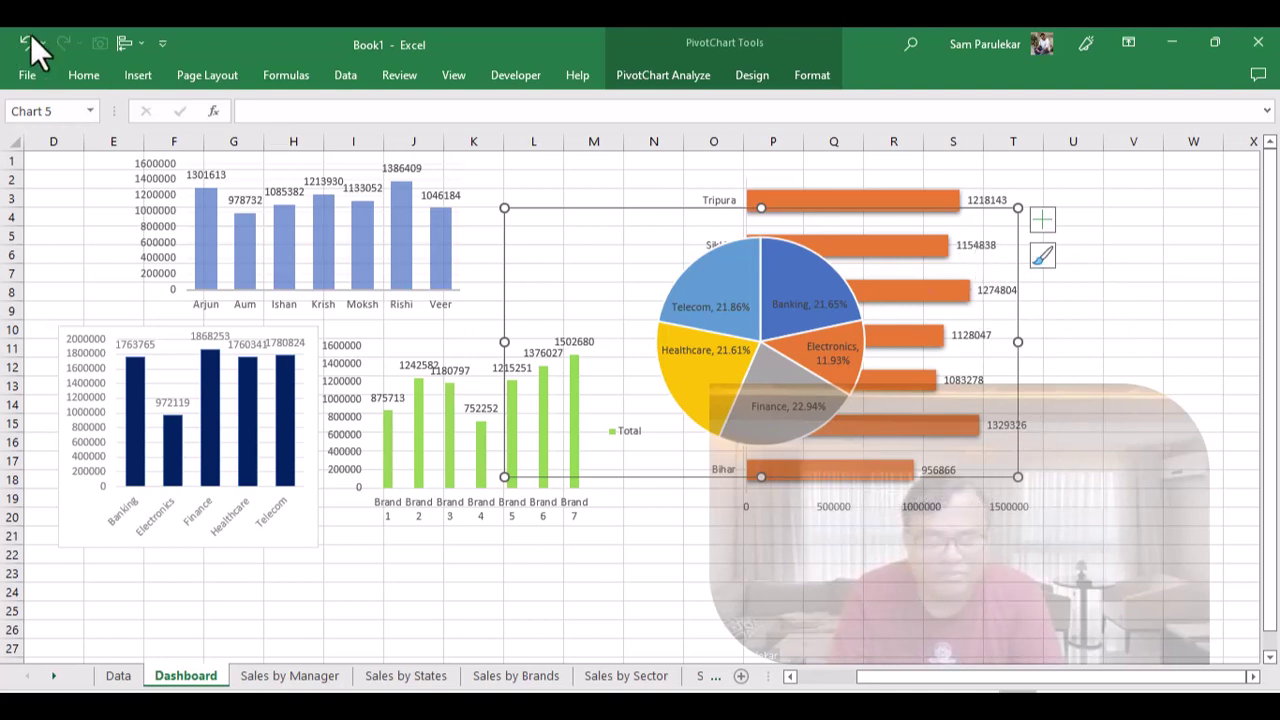
{"action": "left_click", "coordinate": [77, 72]}
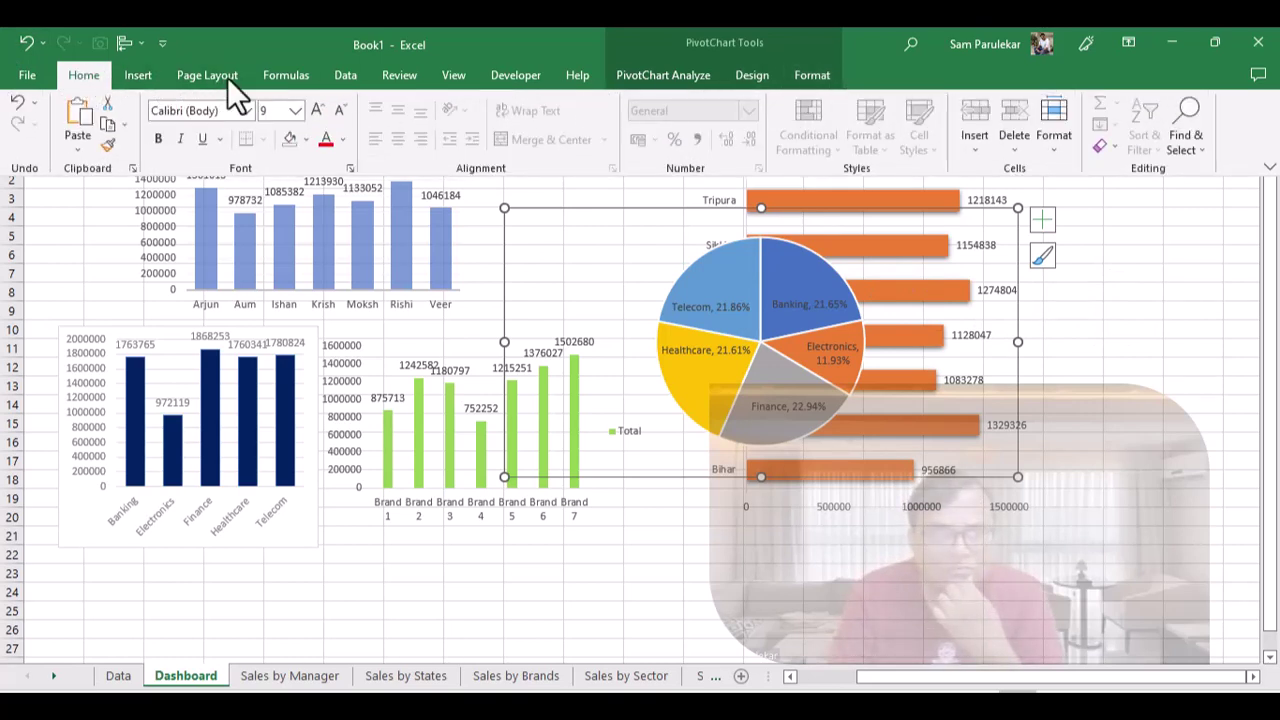
{"action": "left_click", "coordinate": [200, 80]}
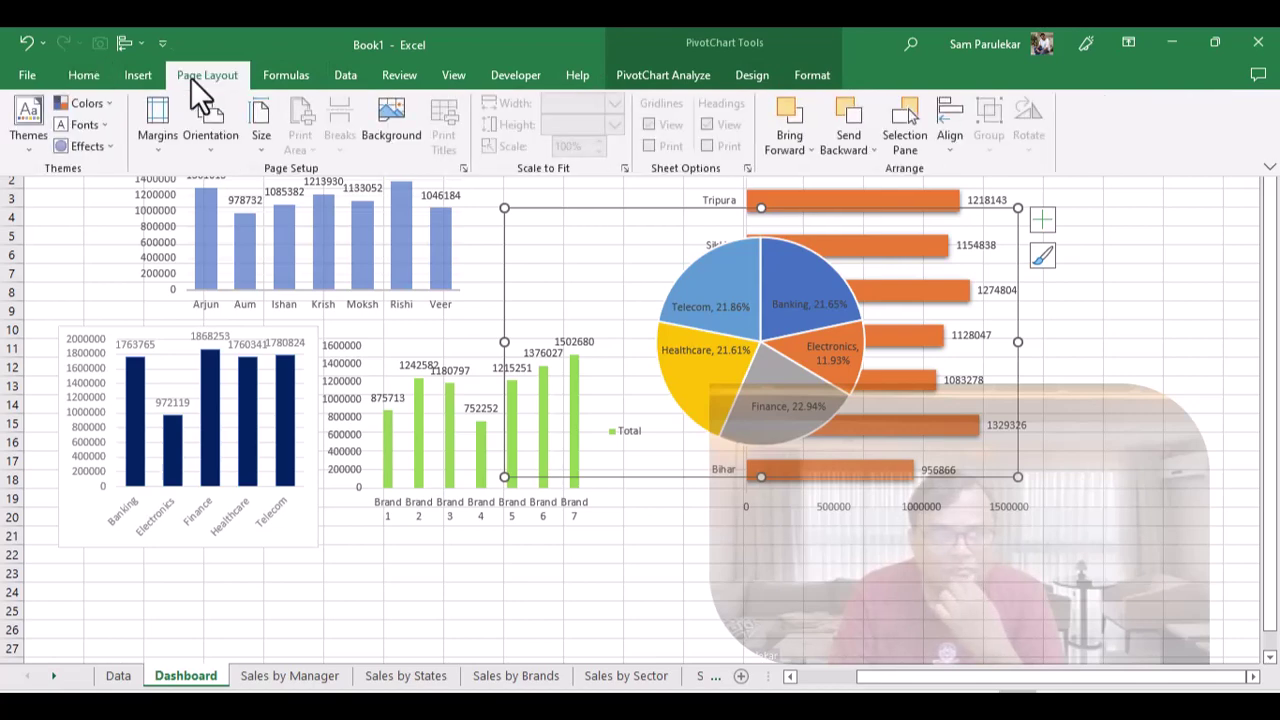
{"action": "left_click", "coordinate": [138, 85]}
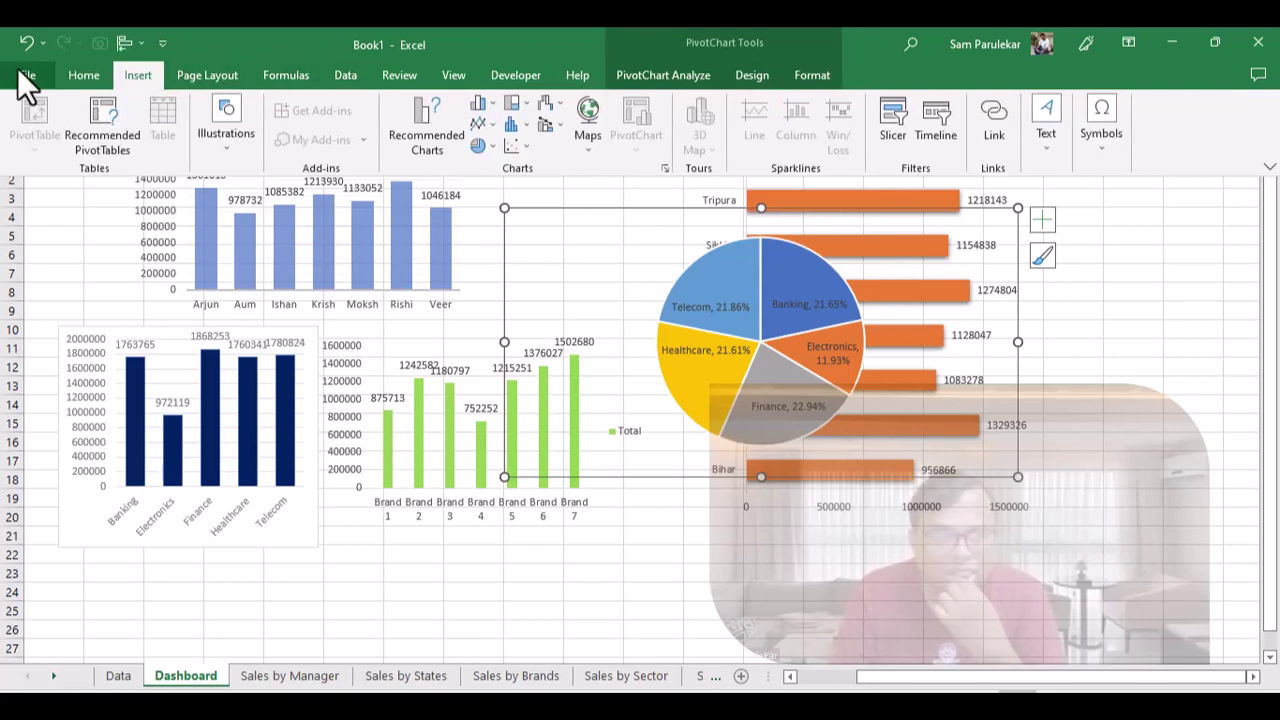
{"action": "left_click", "coordinate": [79, 84]}
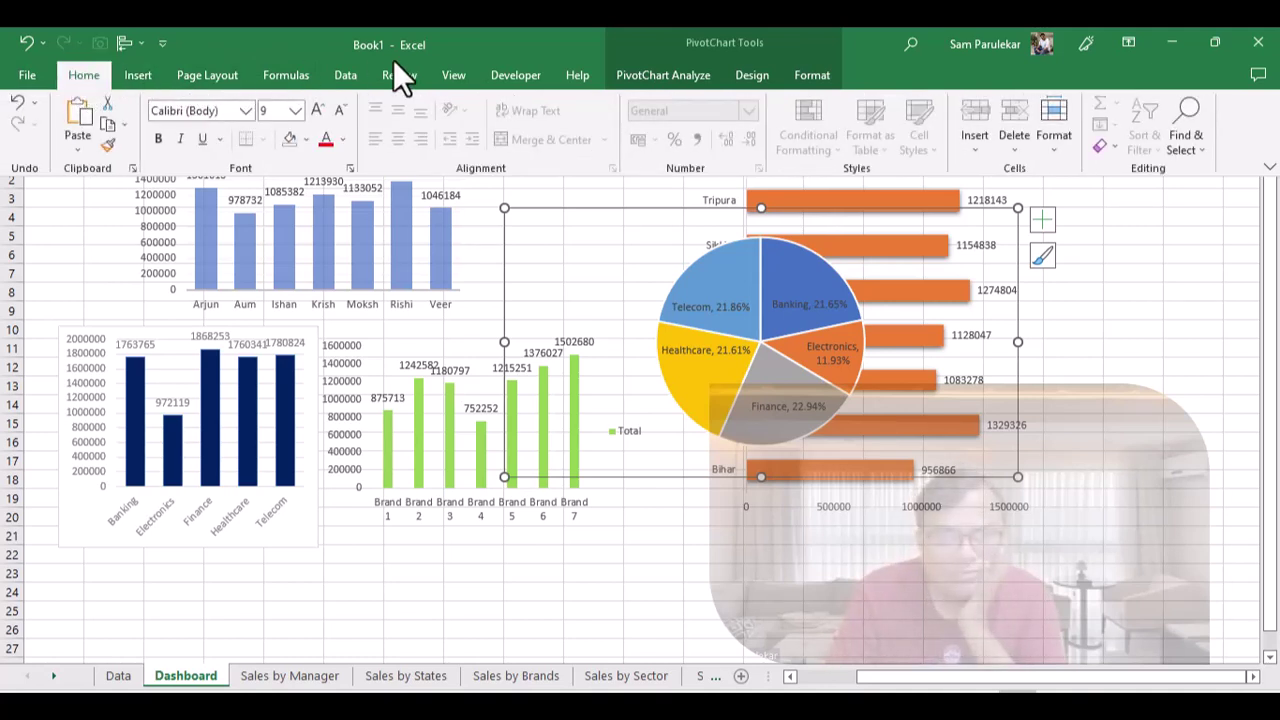
- Turn off the gridlines on the Dashboard sheet
{"action": "left_click", "coordinate": [203, 72]}
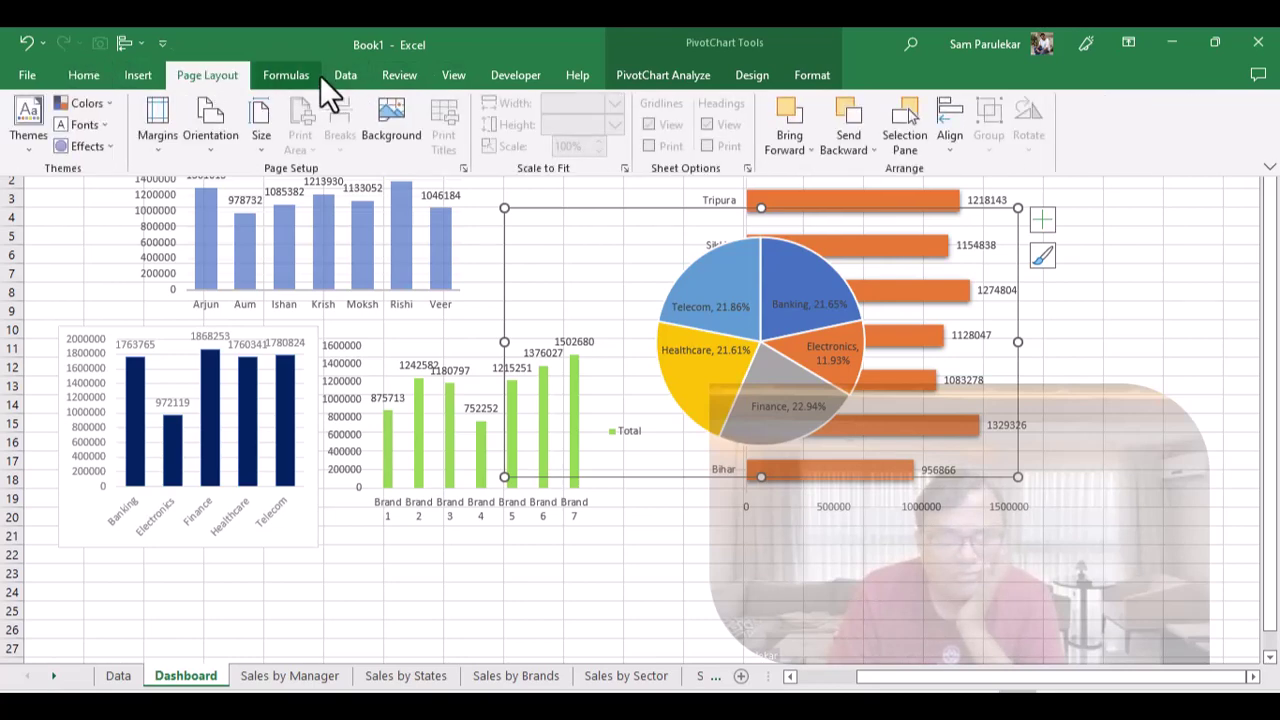
{"action": "left_click", "coordinate": [319, 76]}
{"action": "left_click", "coordinate": [362, 74]}
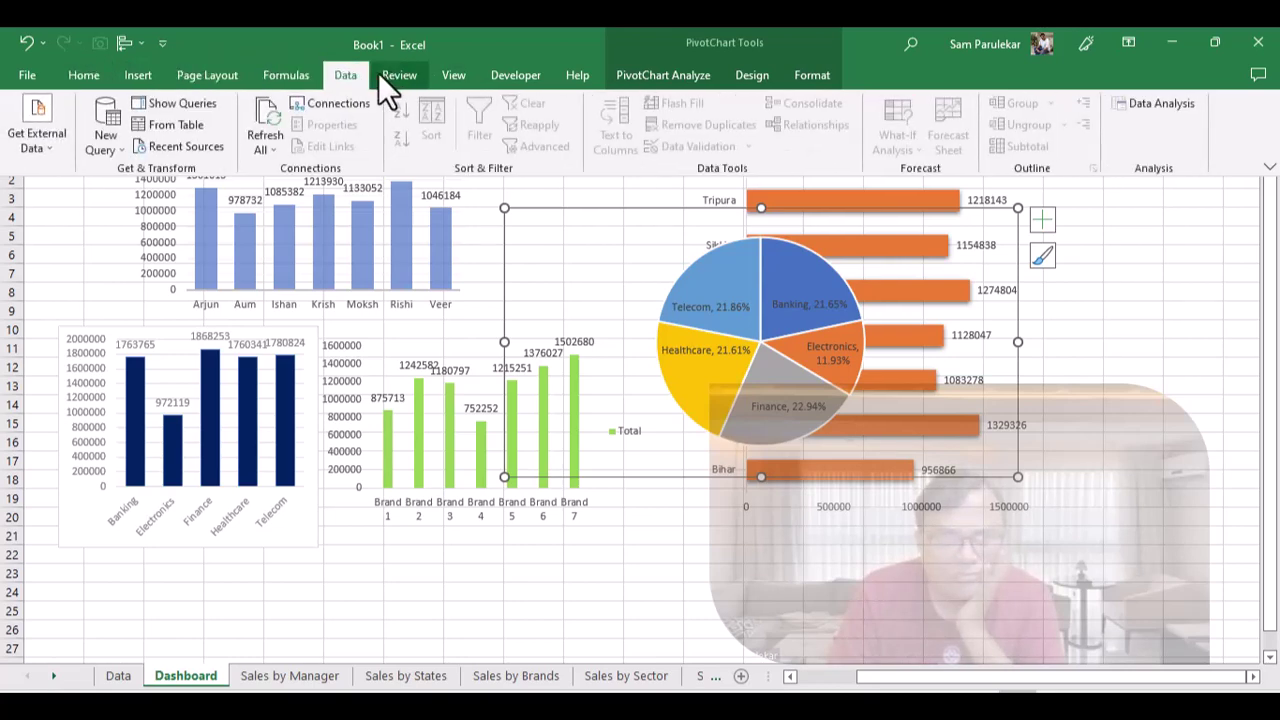
{"action": "left_click", "coordinate": [393, 72]}
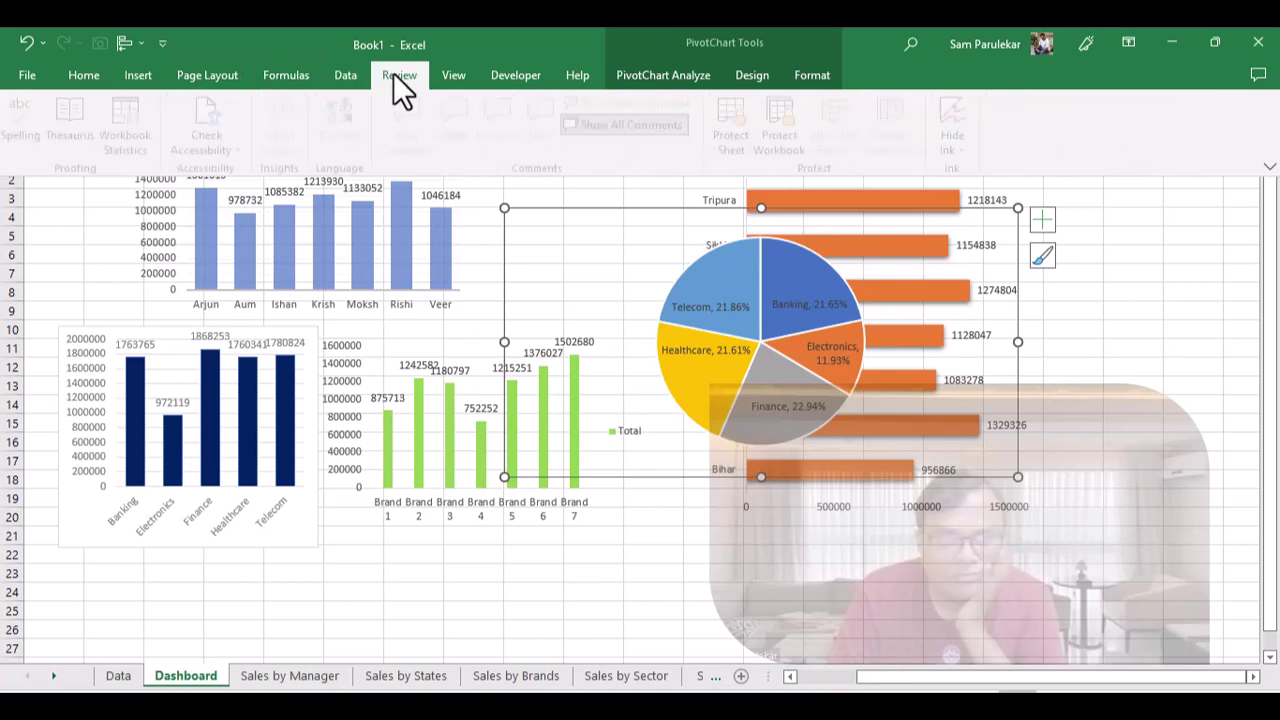
{"action": "left_click", "coordinate": [454, 77]}
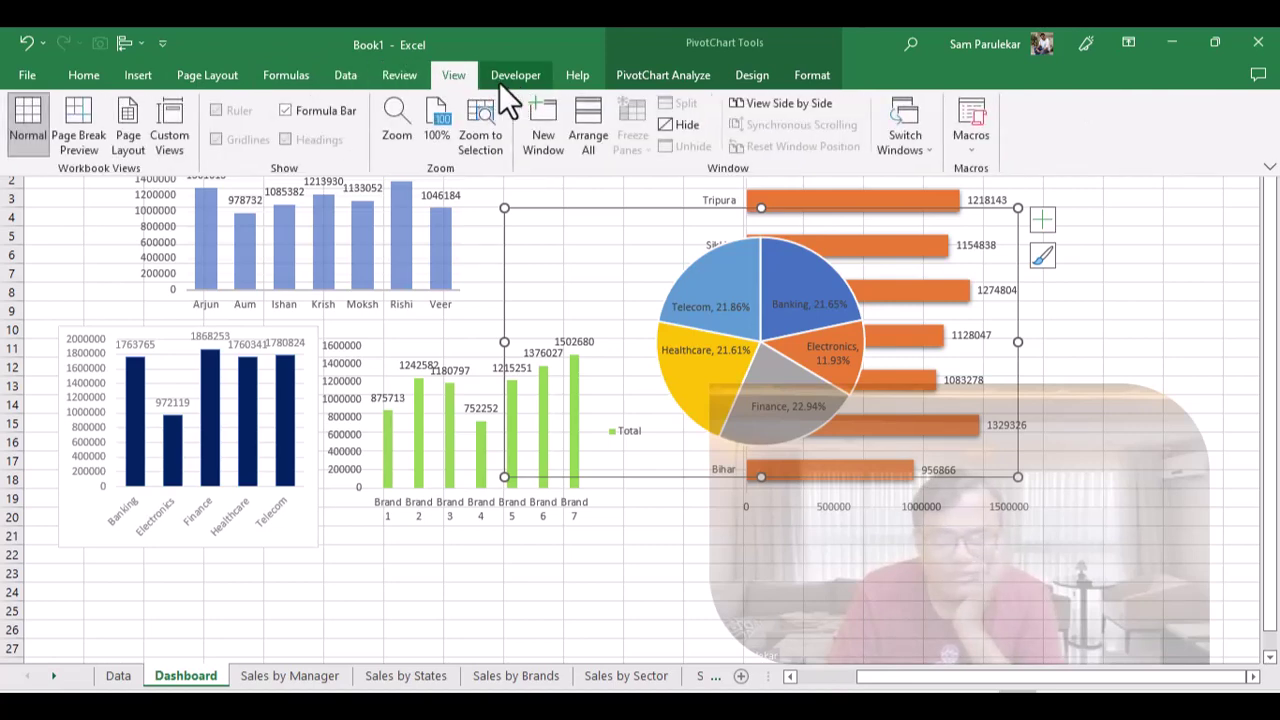
{"action": "left_click", "coordinate": [315, 584]}
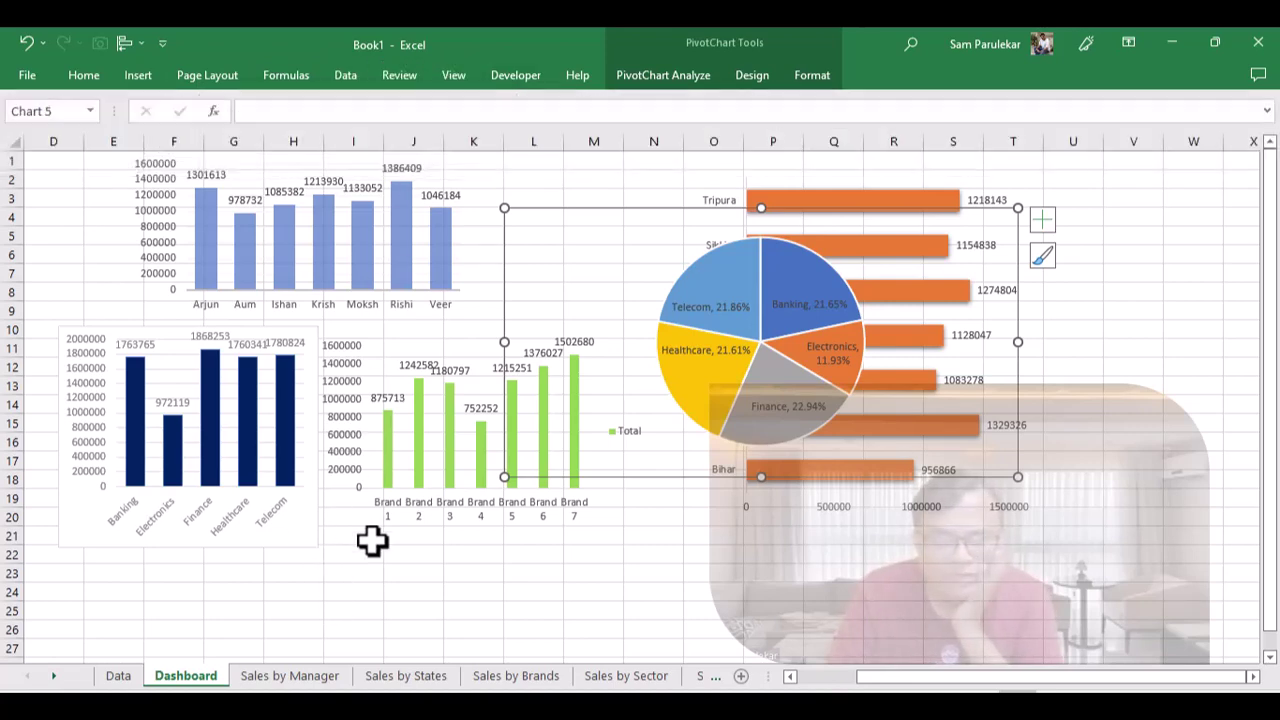
{"action": "left_click", "coordinate": [366, 570]}
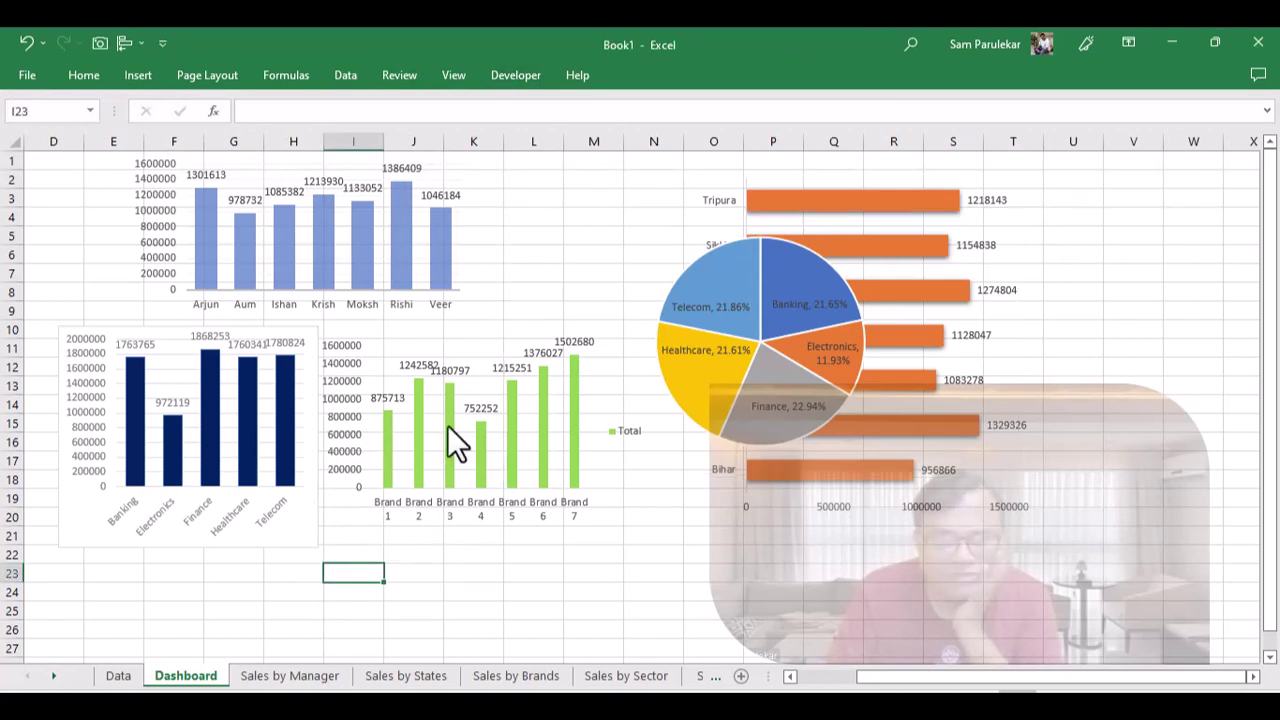
{"action": "left_click", "coordinate": [440, 72]}
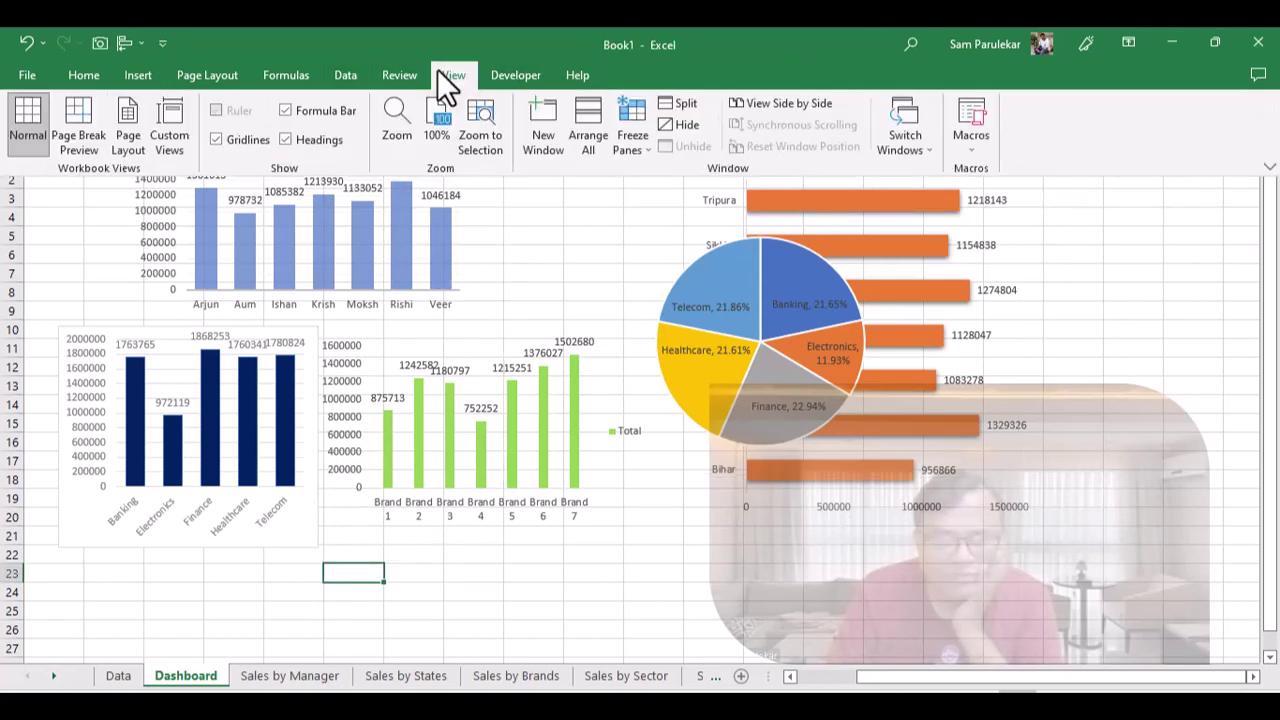
{"action": "left_click", "coordinate": [218, 140]}
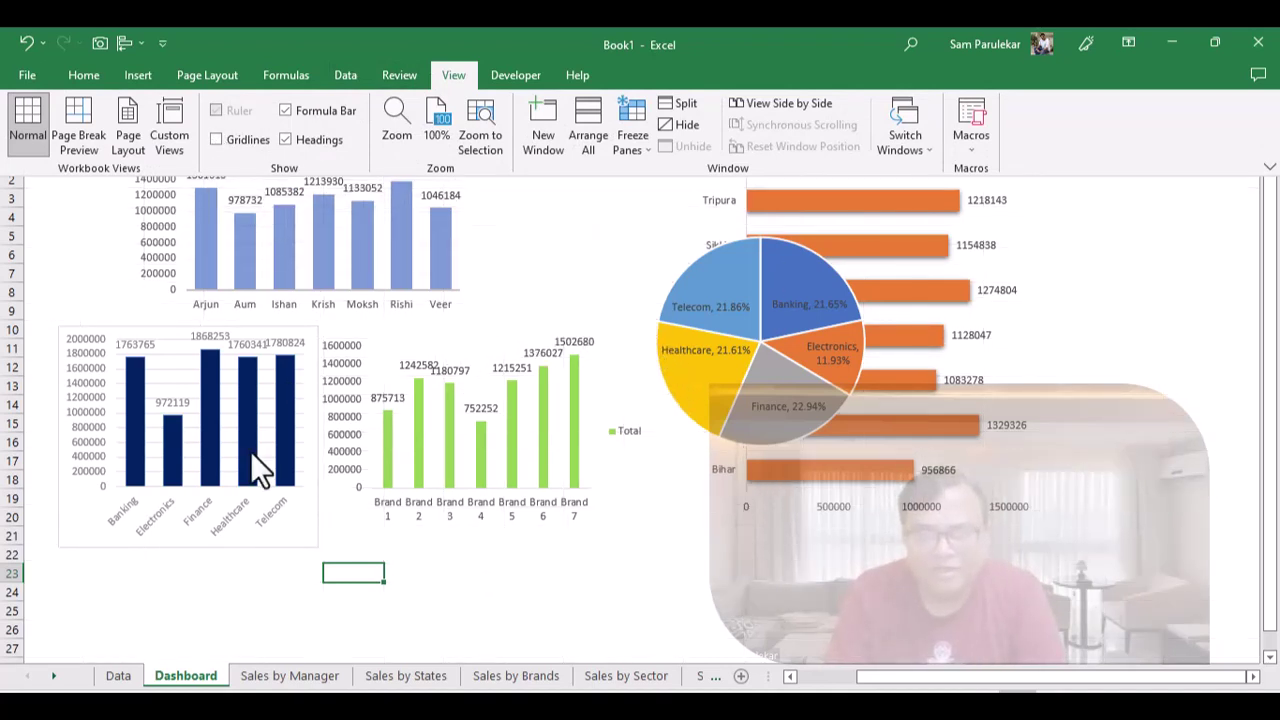
- Move the orange states bar chart clear of the pie chart, to about columns R to W starting at row 5
{"action": "left_click", "coordinate": [921, 249]}
{"action": "left_click", "coordinate": [894, 202]}
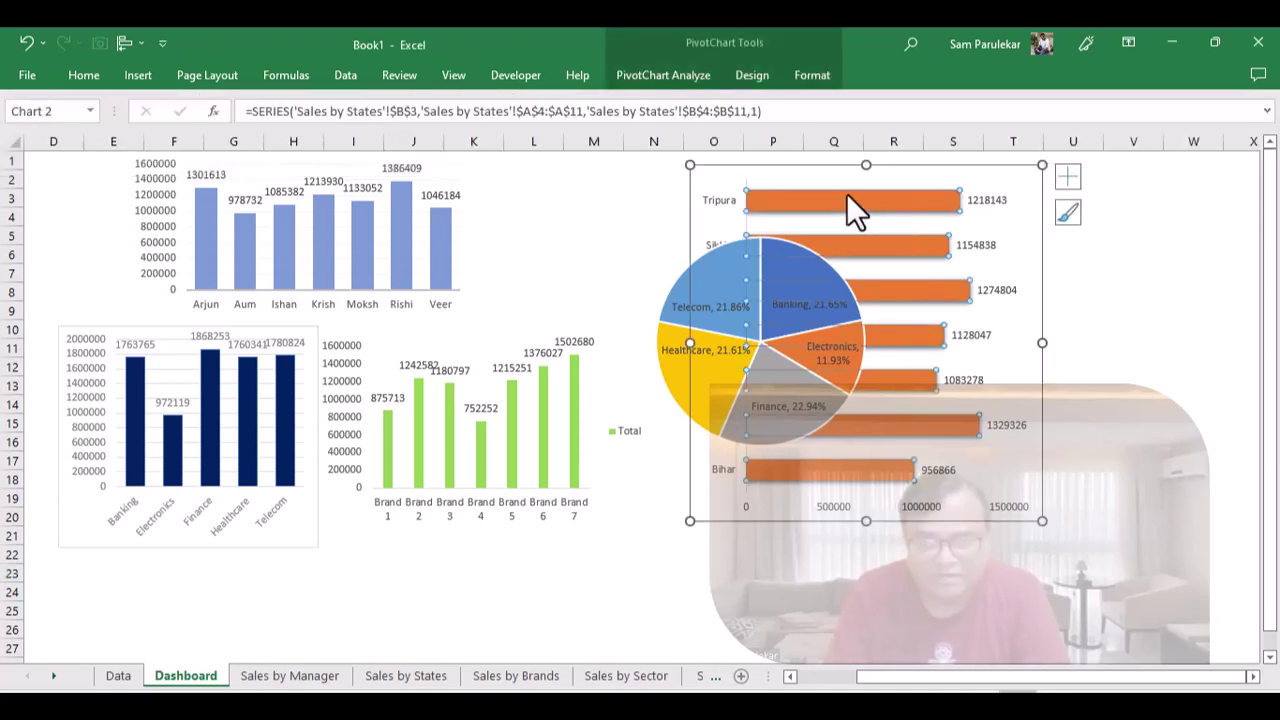
{"action": "left_click_drag", "start_coordinate": [883, 168], "coordinate": [1060, 235]}
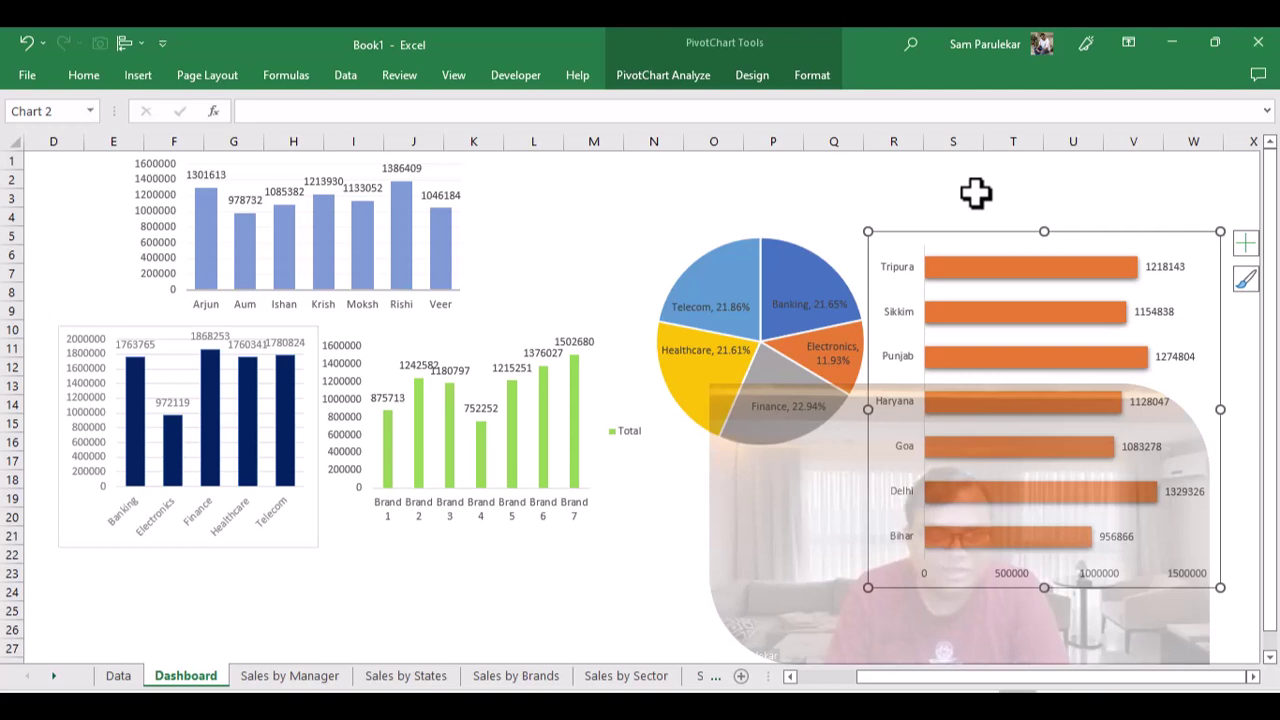
- Insert a text box reading "Sales by States" and place it above the orange states bar chart as its title
{"action": "left_click", "coordinate": [83, 76]}
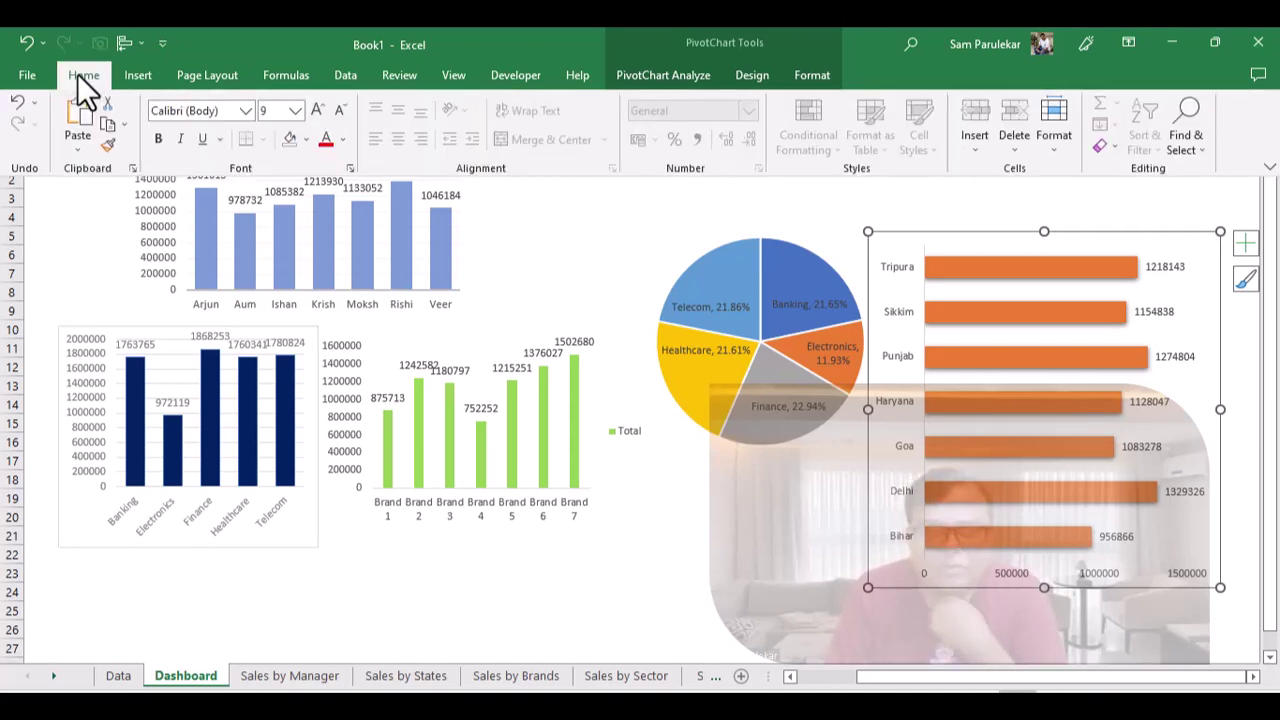
{"action": "left_click", "coordinate": [150, 80]}
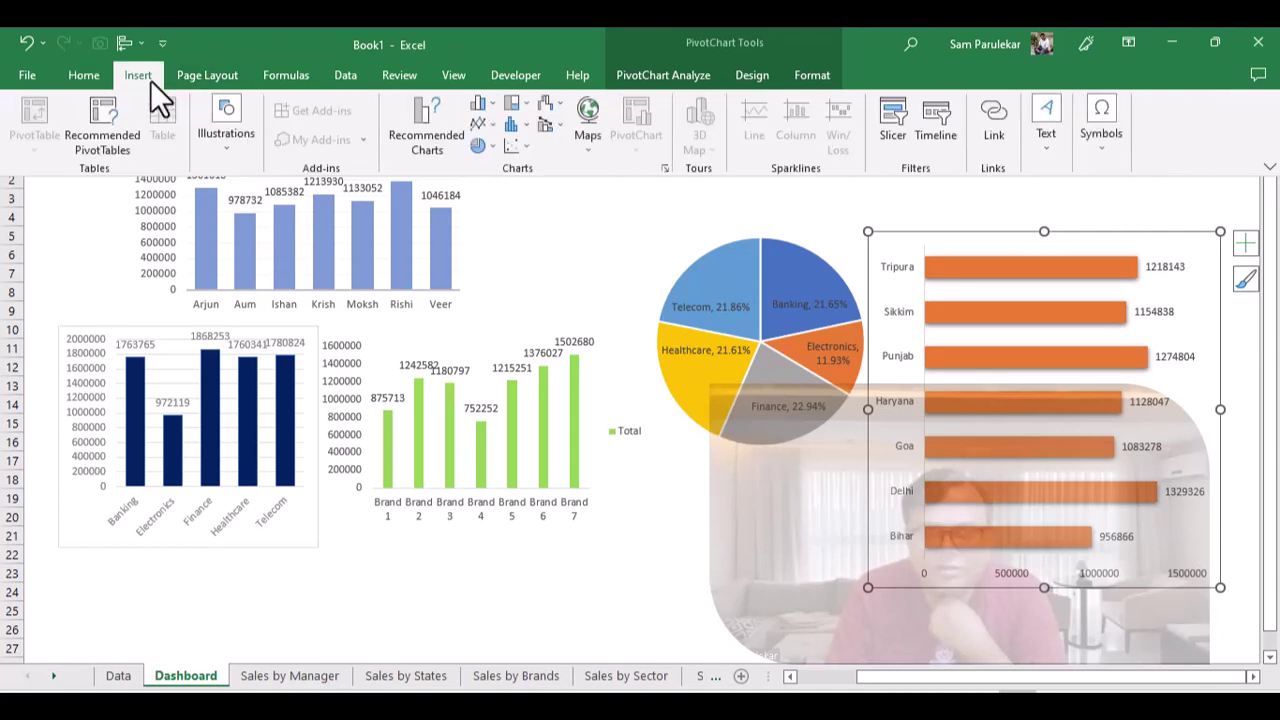
{"action": "left_click", "coordinate": [1036, 126]}
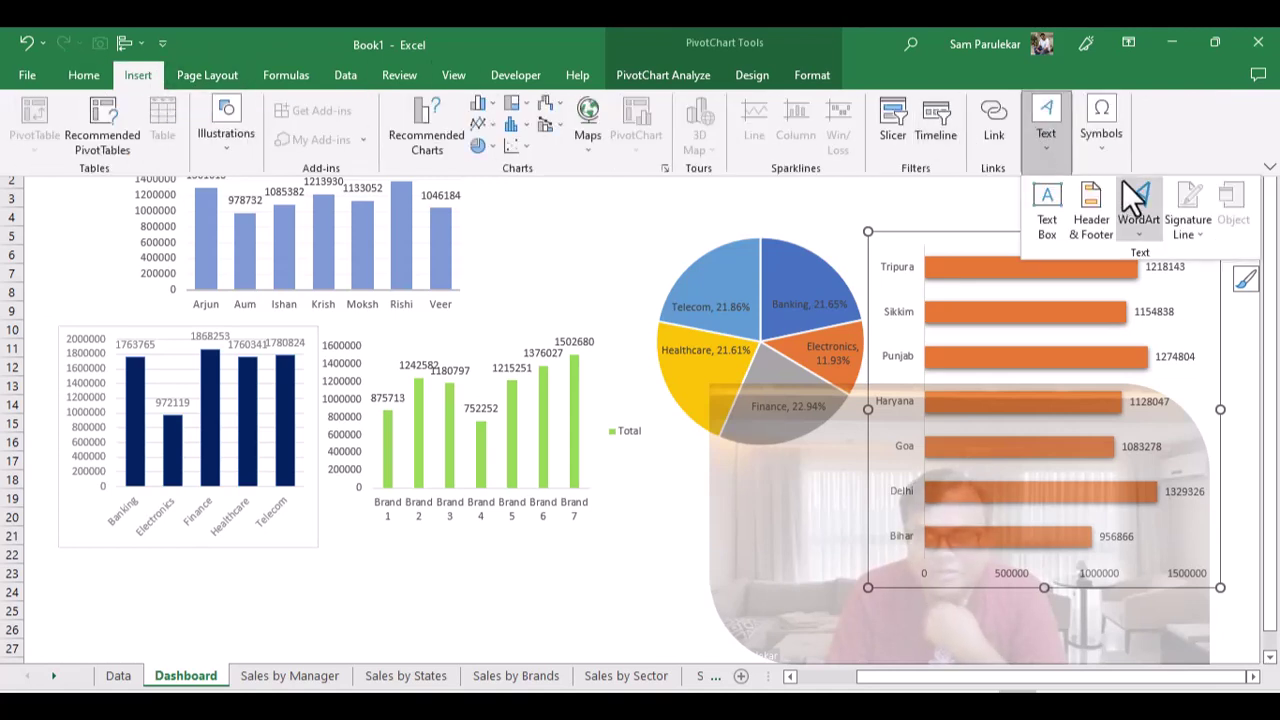
{"action": "left_click", "coordinate": [1042, 200]}
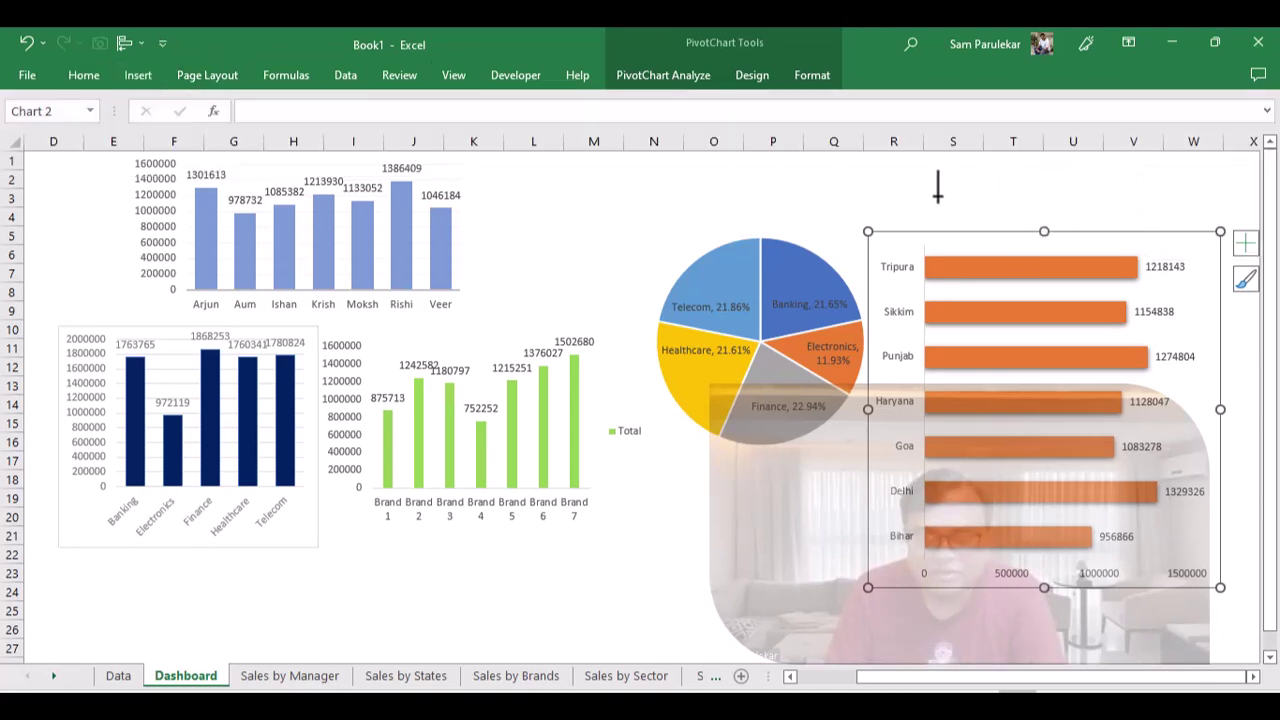
{"action": "left_click", "coordinate": [938, 190]}
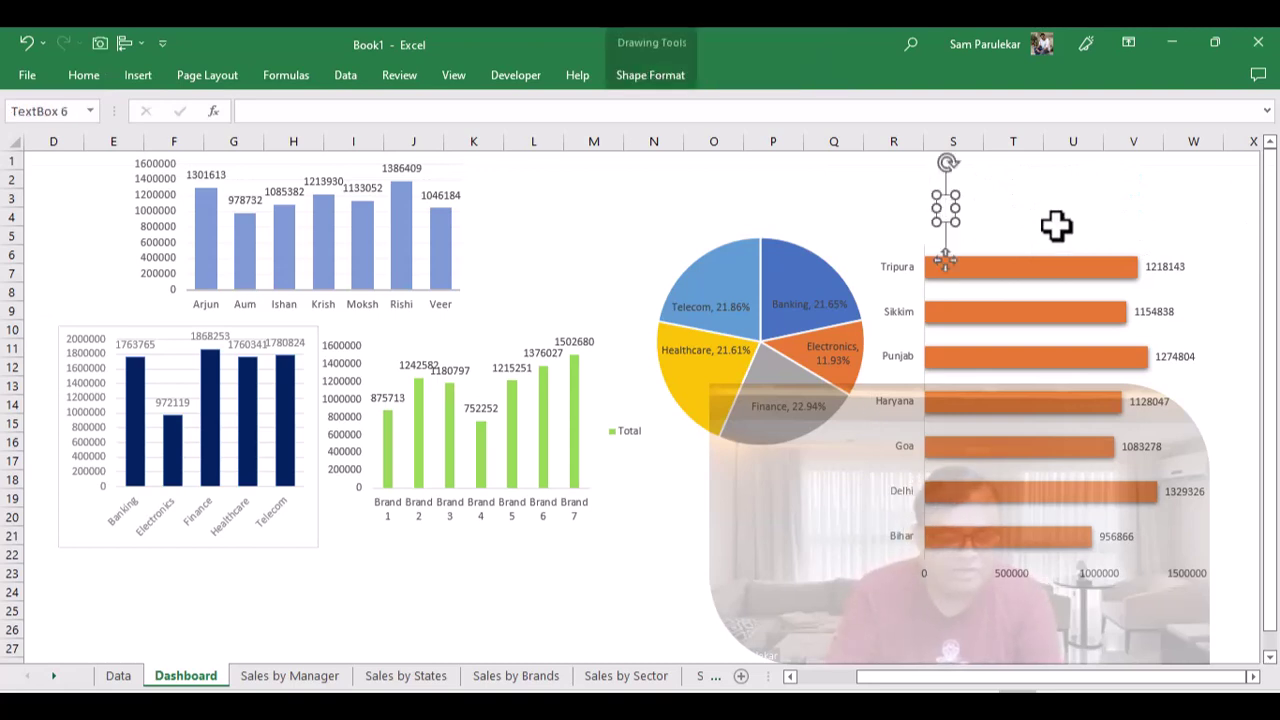
{"action": "type", "text": "Sales"}
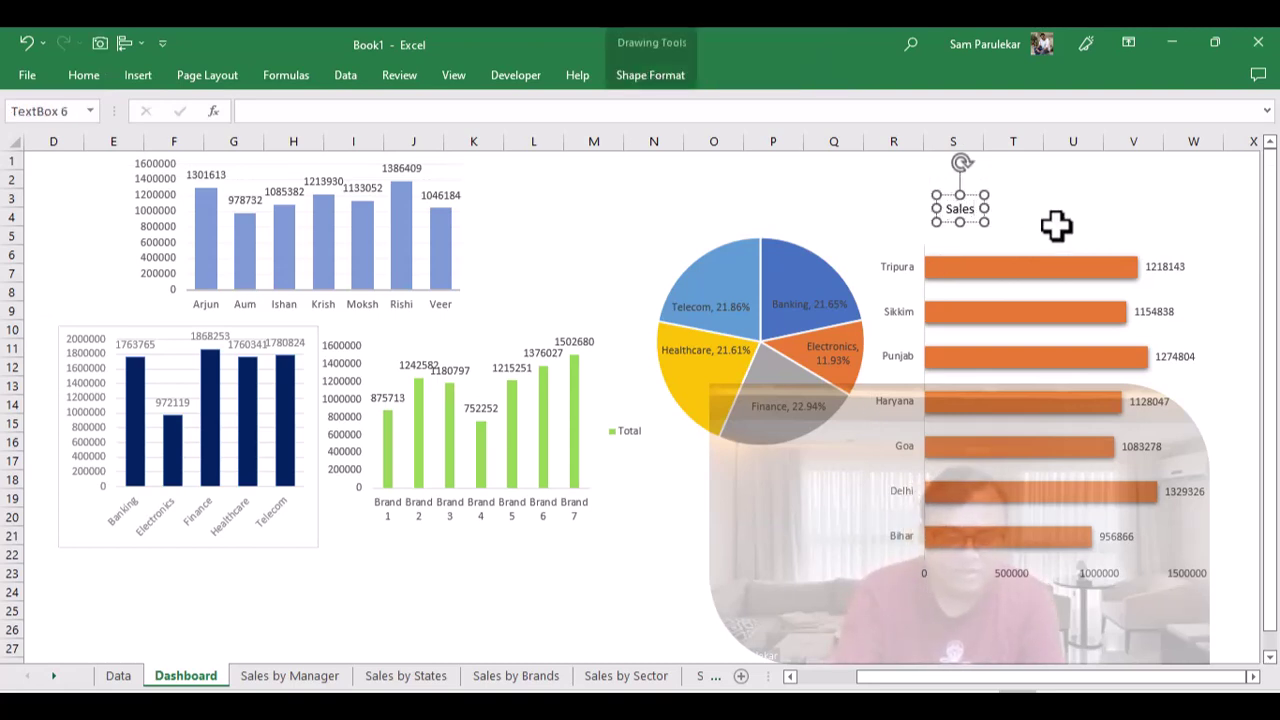
{"action": "type", "text": " by St"}
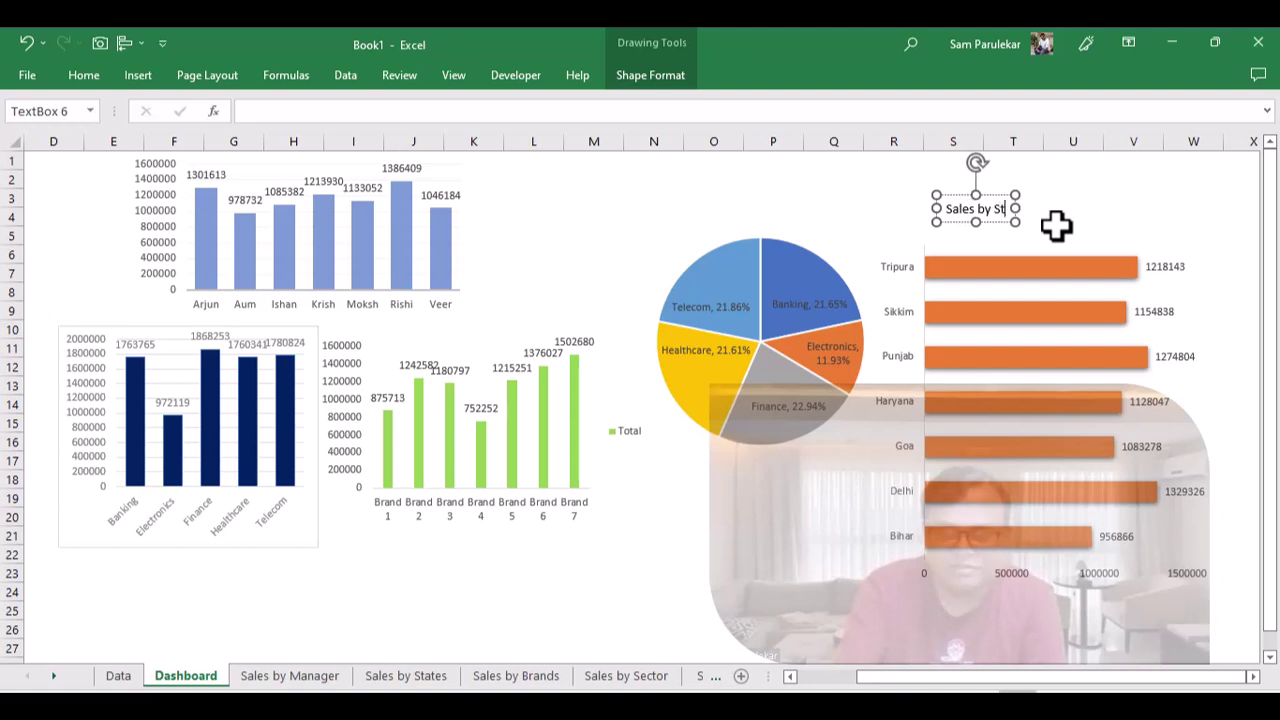
{"action": "type", "text": "ates"}
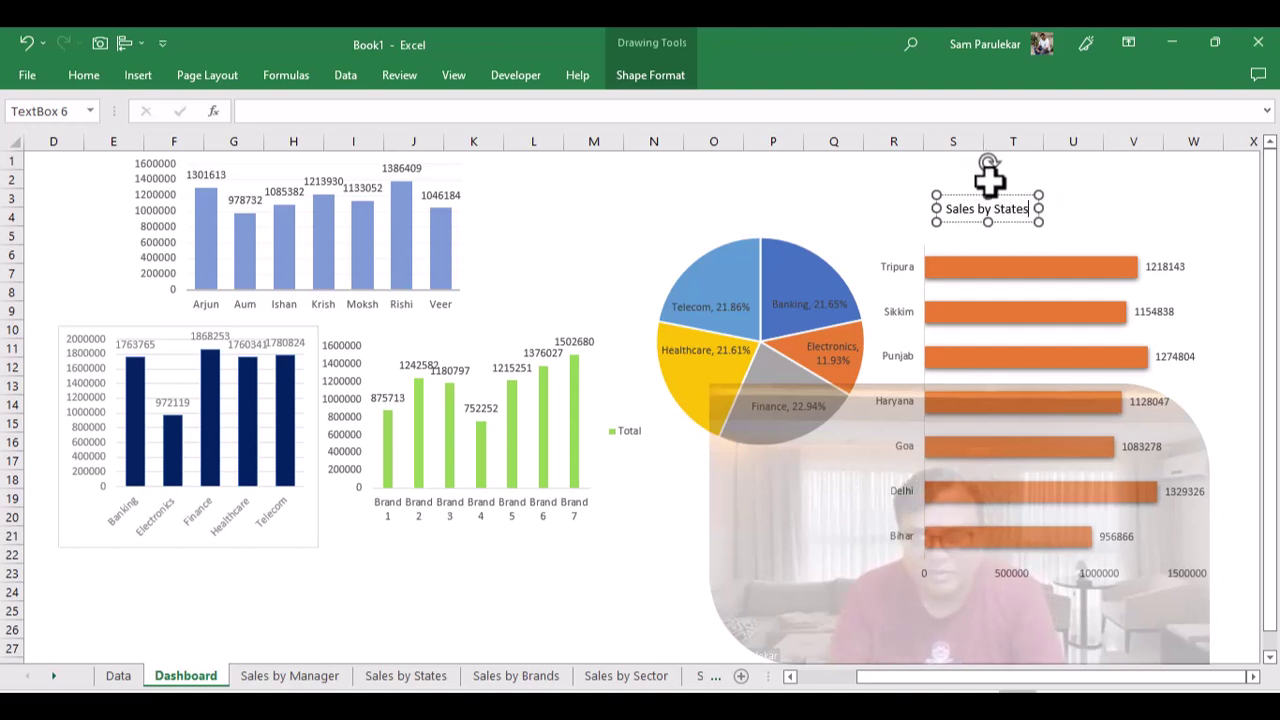
{"action": "left_click_drag", "start_coordinate": [1012, 195], "coordinate": [1058, 190]}
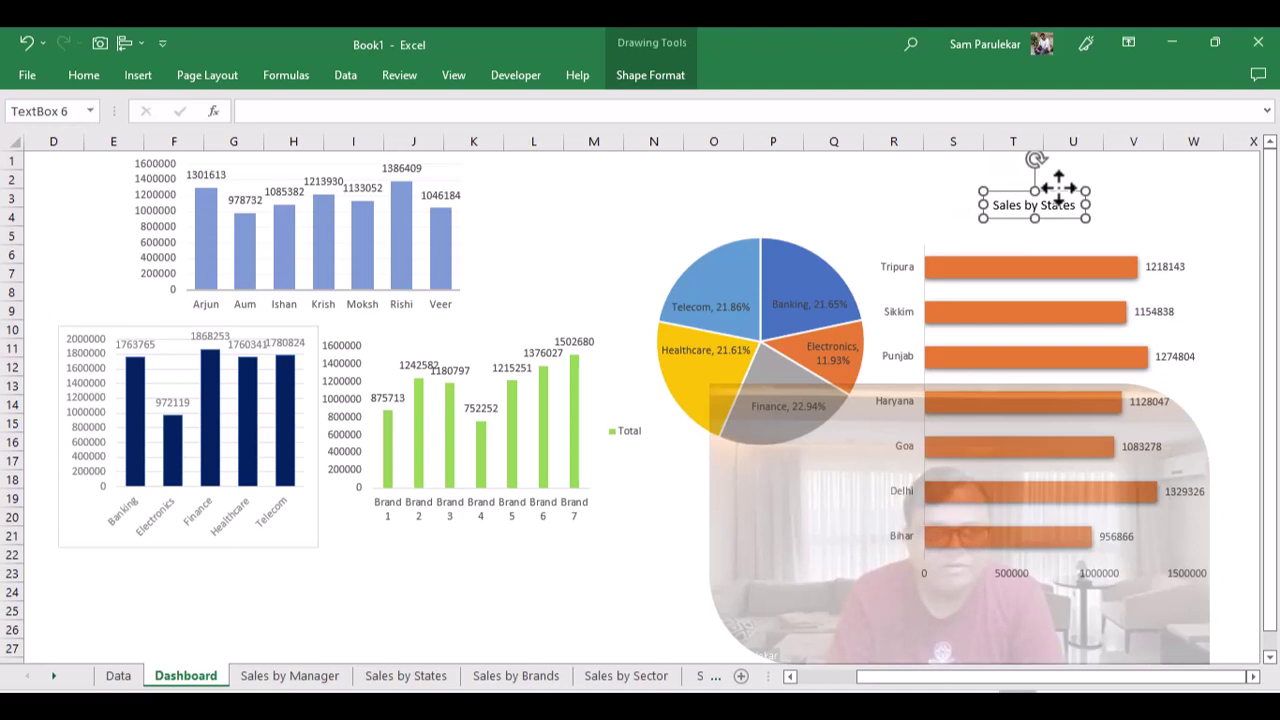
- Format the "Sales by States" title as bold 12 pt text and collapse the ribbon
{"action": "left_click", "coordinate": [84, 77]}
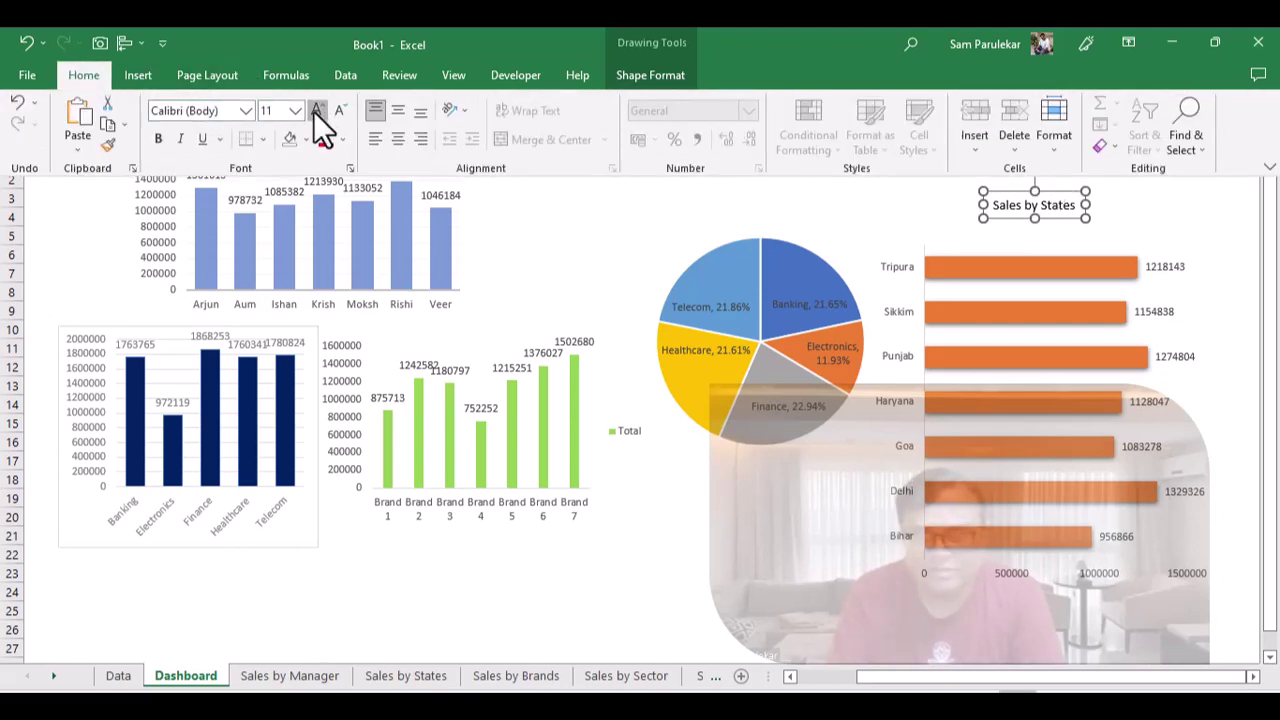
{"action": "left_click", "coordinate": [316, 110]}
{"action": "left_click", "coordinate": [316, 110]}
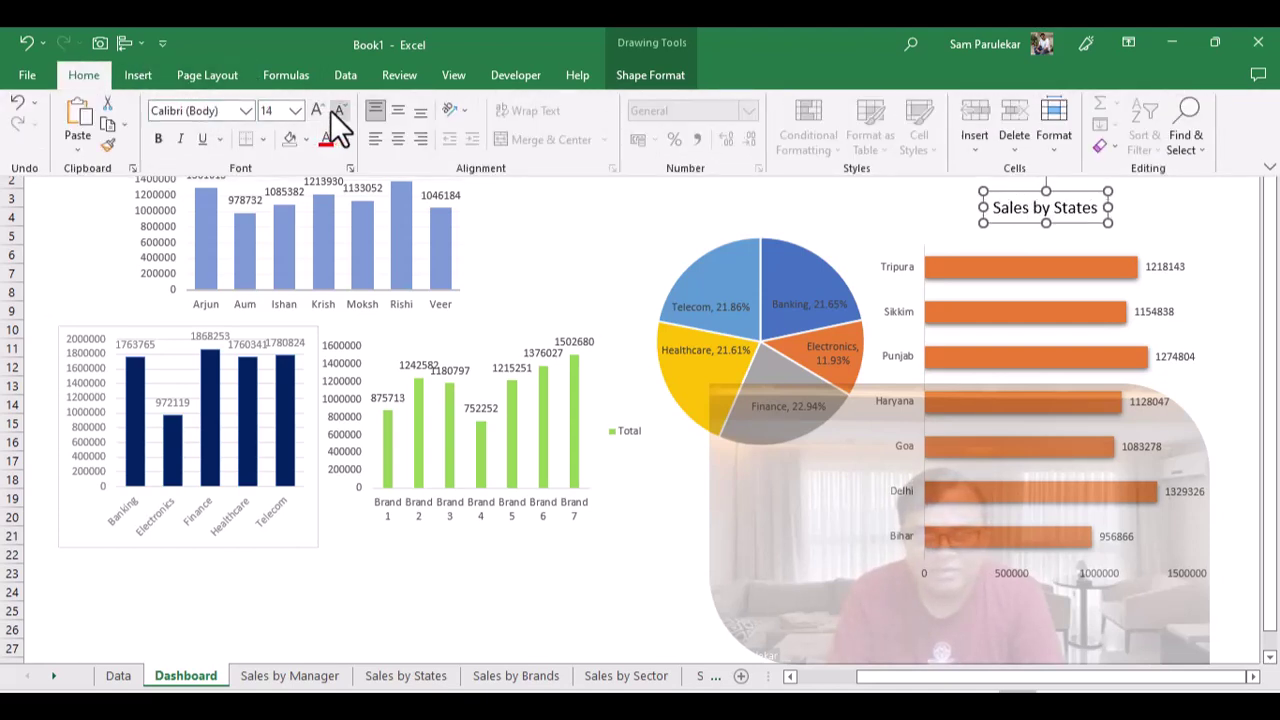
{"action": "left_click", "coordinate": [337, 110]}
{"action": "left_click", "coordinate": [158, 140]}
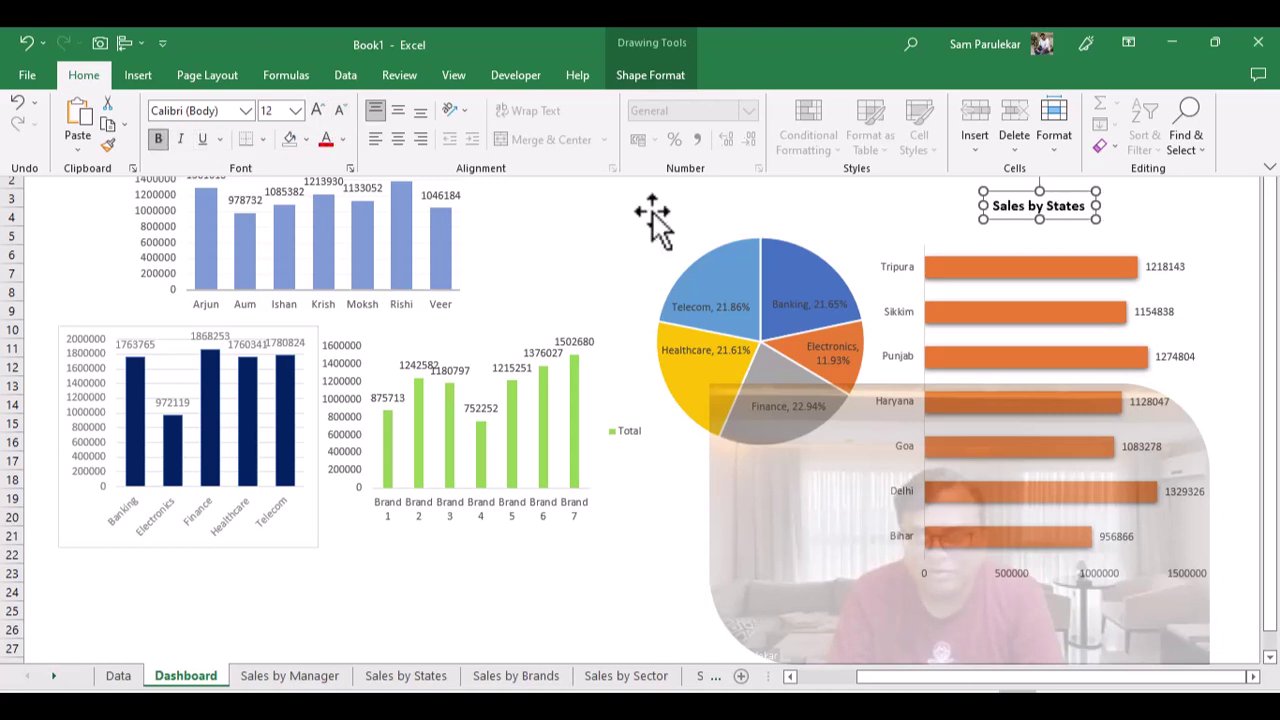
{"action": "key", "text": "ctrl+F1"}
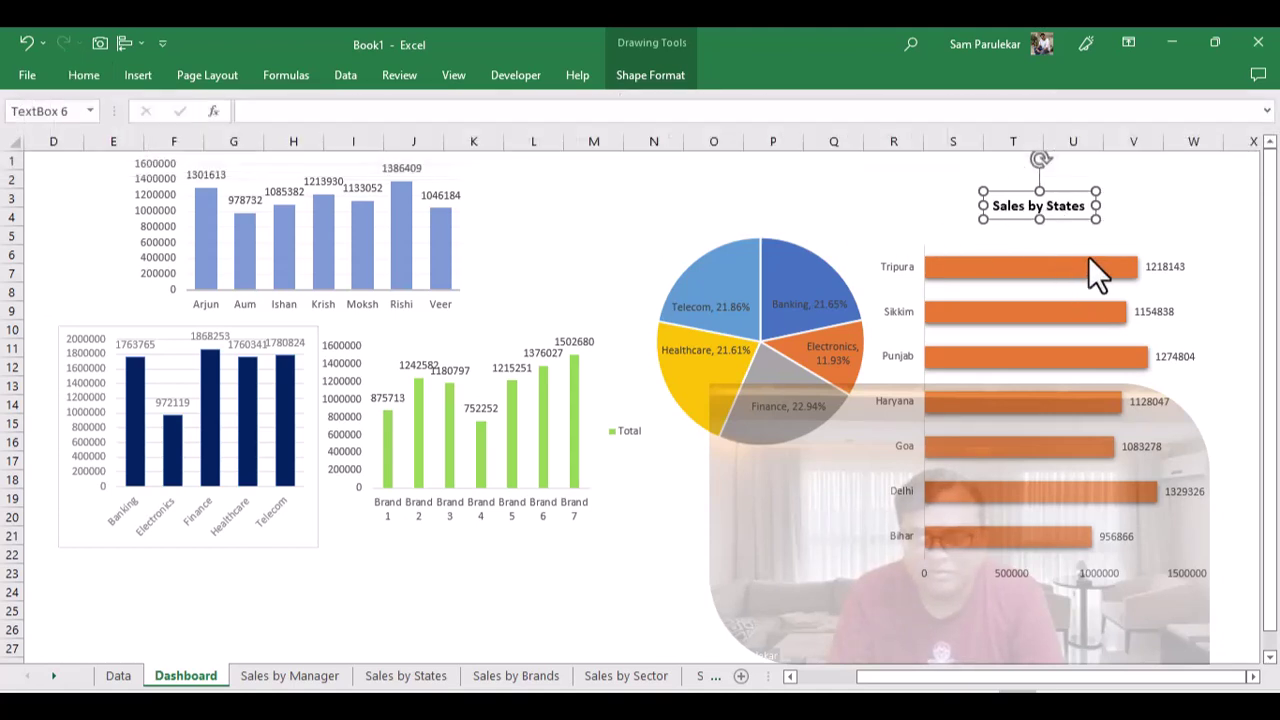
- Shift the states bar chart slightly up and to the right, and realign the "Sales by States" title above it
{"action": "left_click", "coordinate": [1090, 255]}
{"action": "left_click_drag", "start_coordinate": [1110, 231], "coordinate": [1137, 218]}
{"action": "left_click", "coordinate": [1058, 197]}
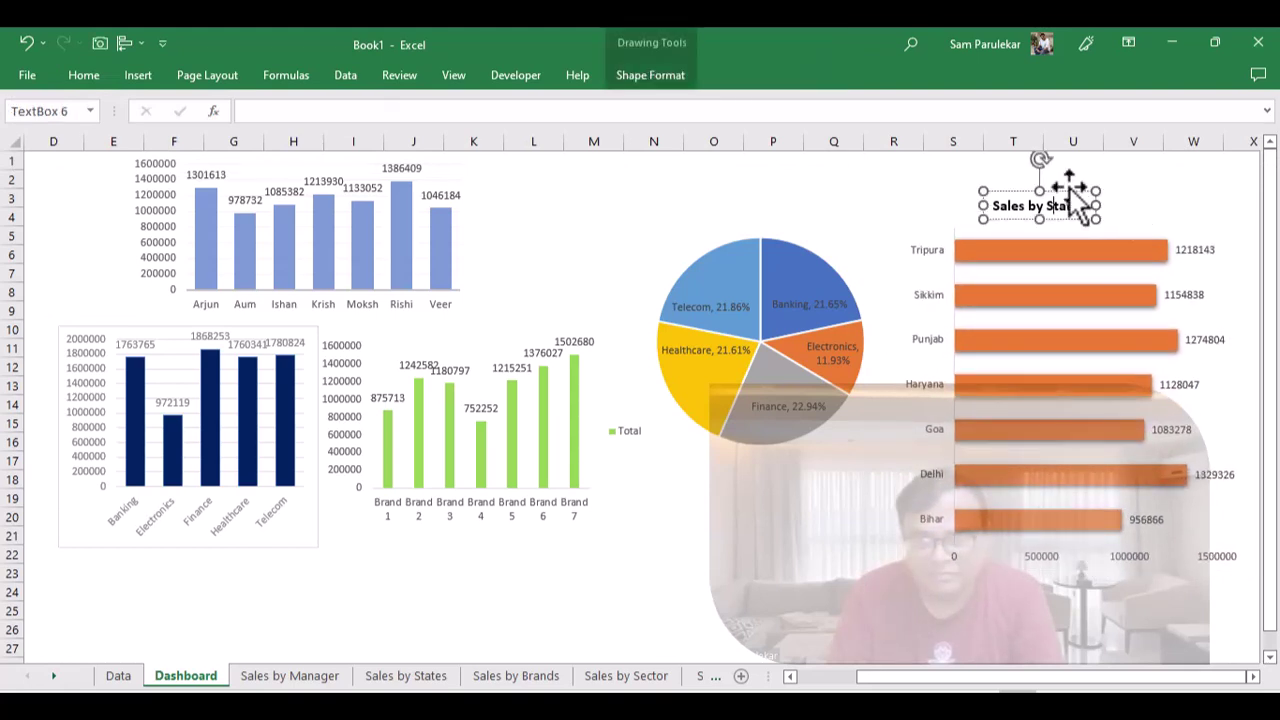
{"action": "left_click_drag", "start_coordinate": [1066, 180], "coordinate": [1103, 179]}
- Make the states bar chart taller, down to about row 26, narrow it from its left edge, and recentre its title above it
{"action": "left_click", "coordinate": [1110, 390]}
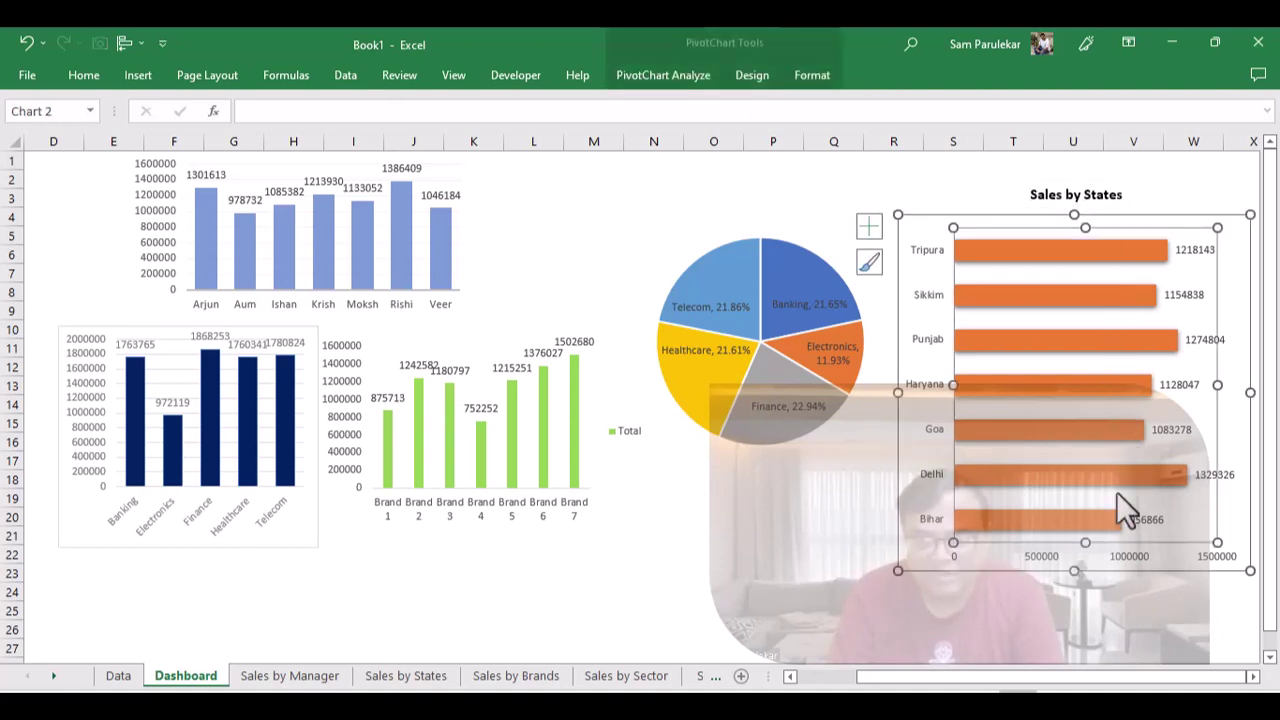
{"action": "left_click_drag", "start_coordinate": [1075, 571], "coordinate": [1074, 641]}
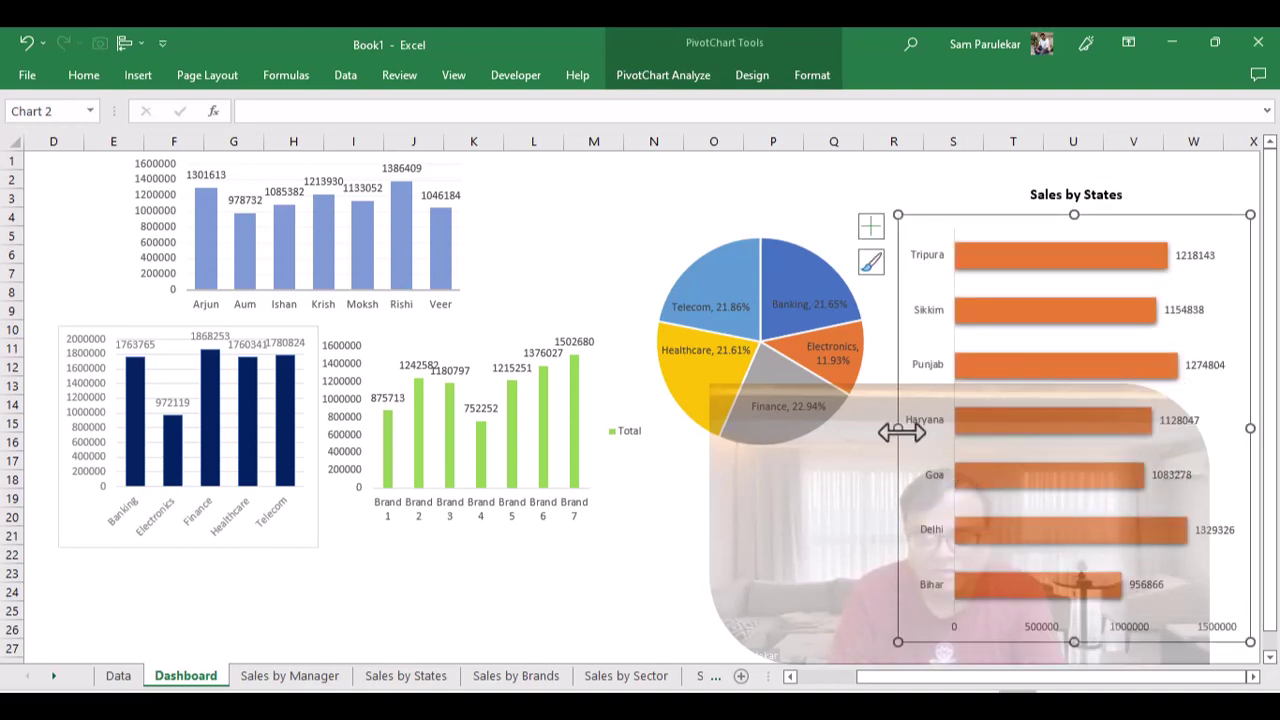
{"action": "left_click_drag", "start_coordinate": [899, 428], "coordinate": [947, 428]}
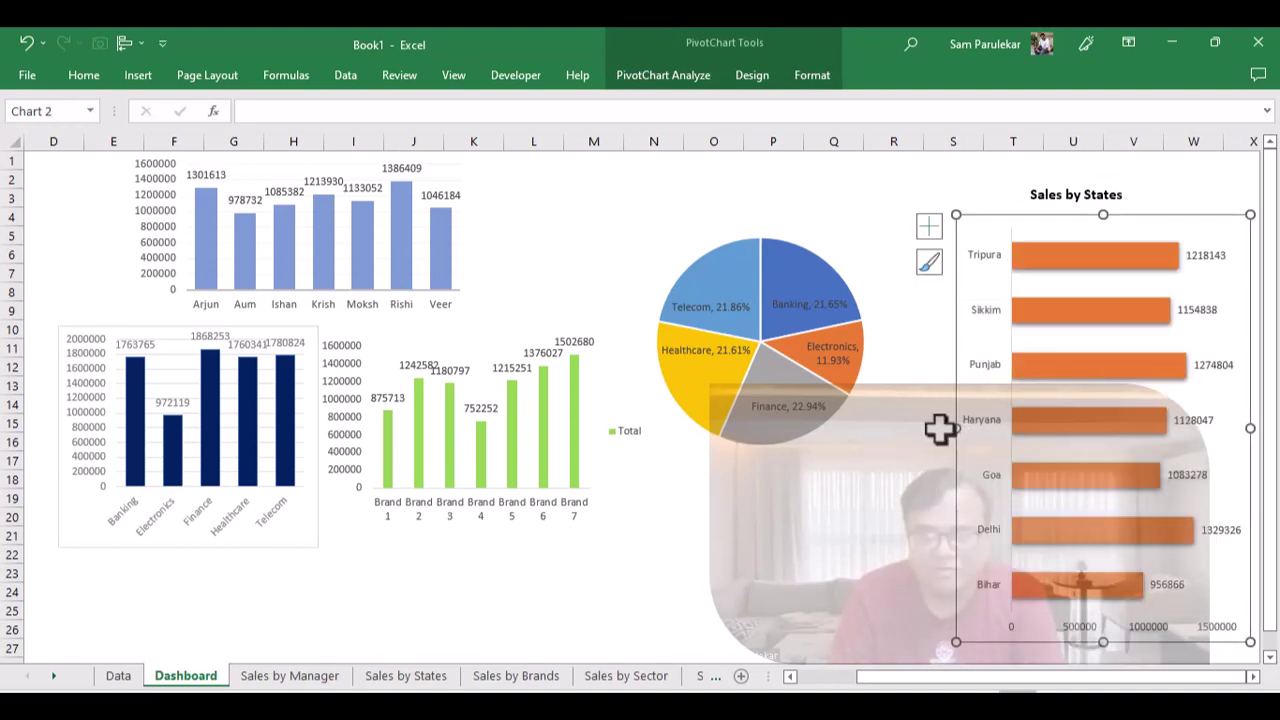
{"action": "left_click", "coordinate": [1097, 184]}
{"action": "left_click_drag", "start_coordinate": [1097, 184], "coordinate": [1137, 180]}
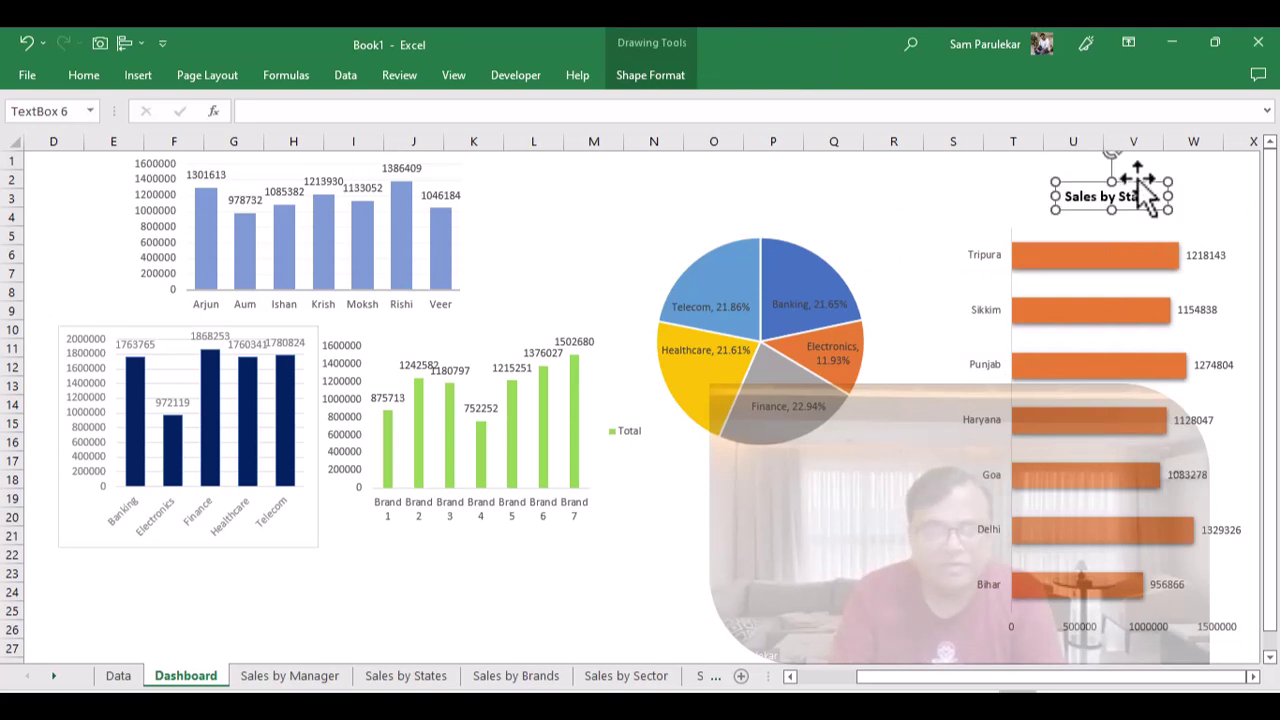
{"action": "left_click", "coordinate": [767, 243]}
{"action": "left_click_drag", "start_coordinate": [814, 206], "coordinate": [668, 466]}
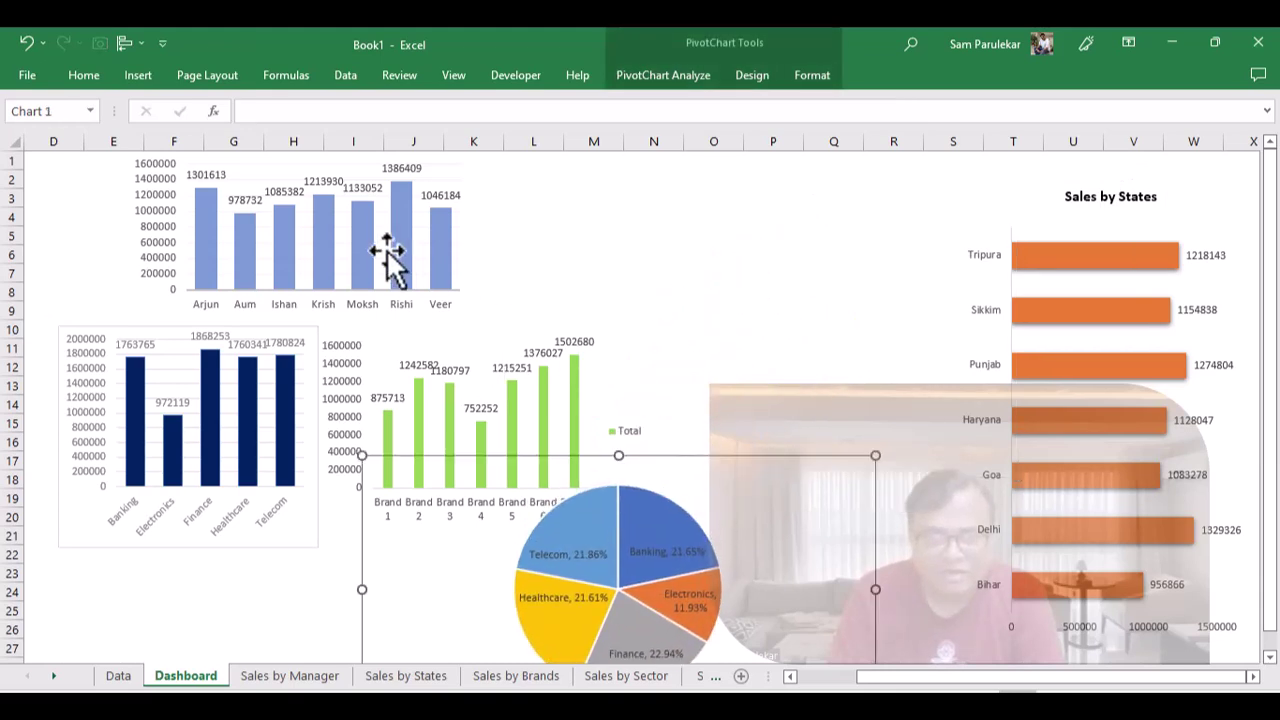
{"action": "left_click", "coordinate": [403, 190]}
{"action": "left_click", "coordinate": [401, 168]}
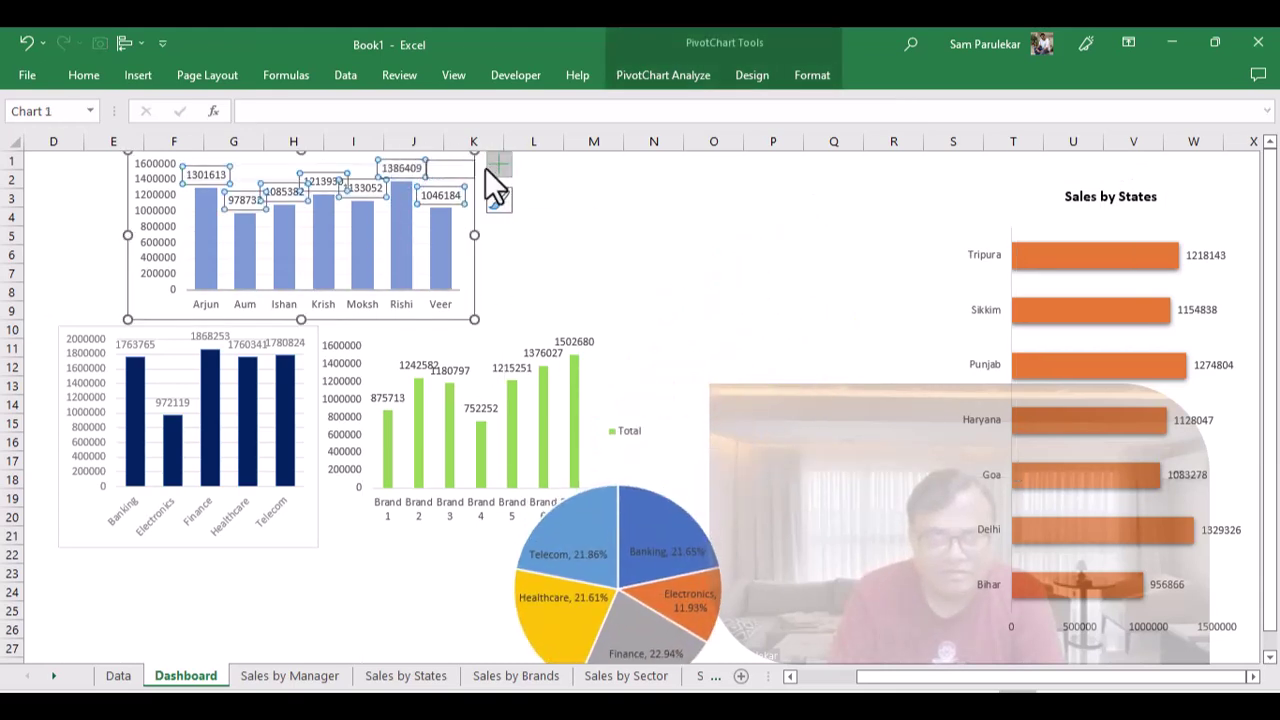
{"action": "key", "text": "ctrl+z"}
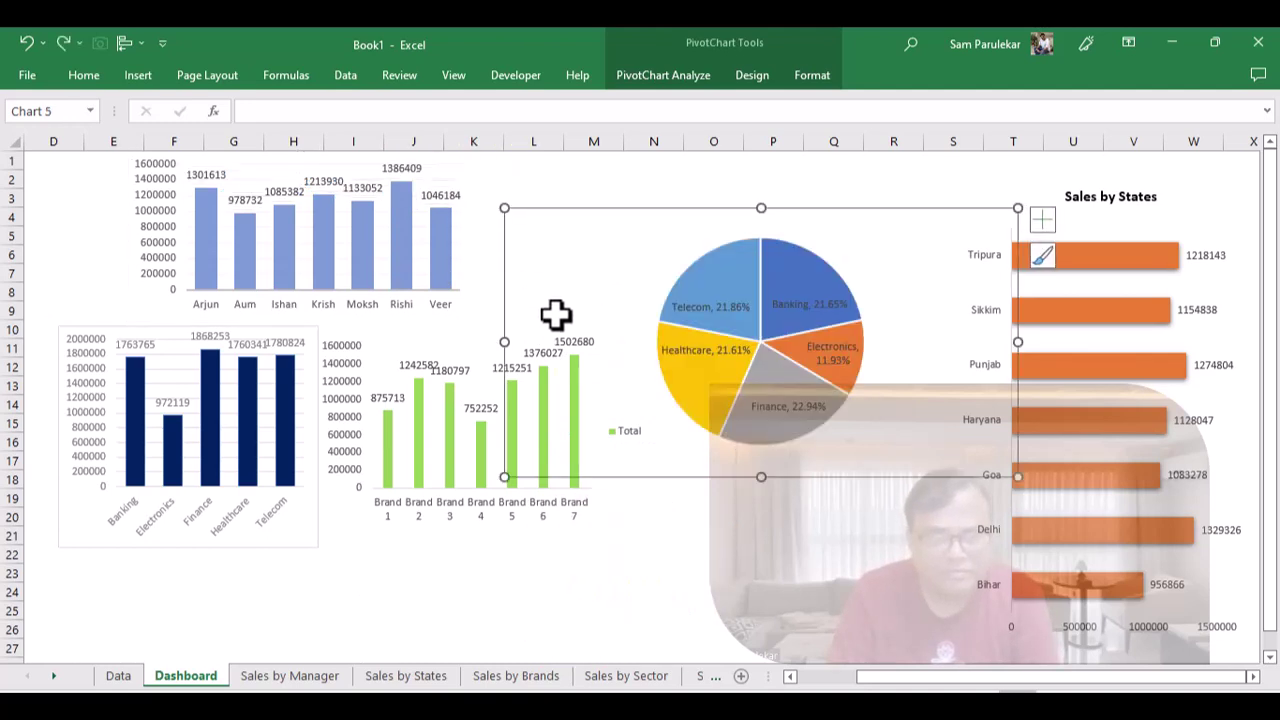
- Move the pie chart, the green brand chart and the dark blue sector chart down, clearing the space around and below the manager chart
{"action": "left_click_drag", "start_coordinate": [646, 208], "coordinate": [426, 523]}
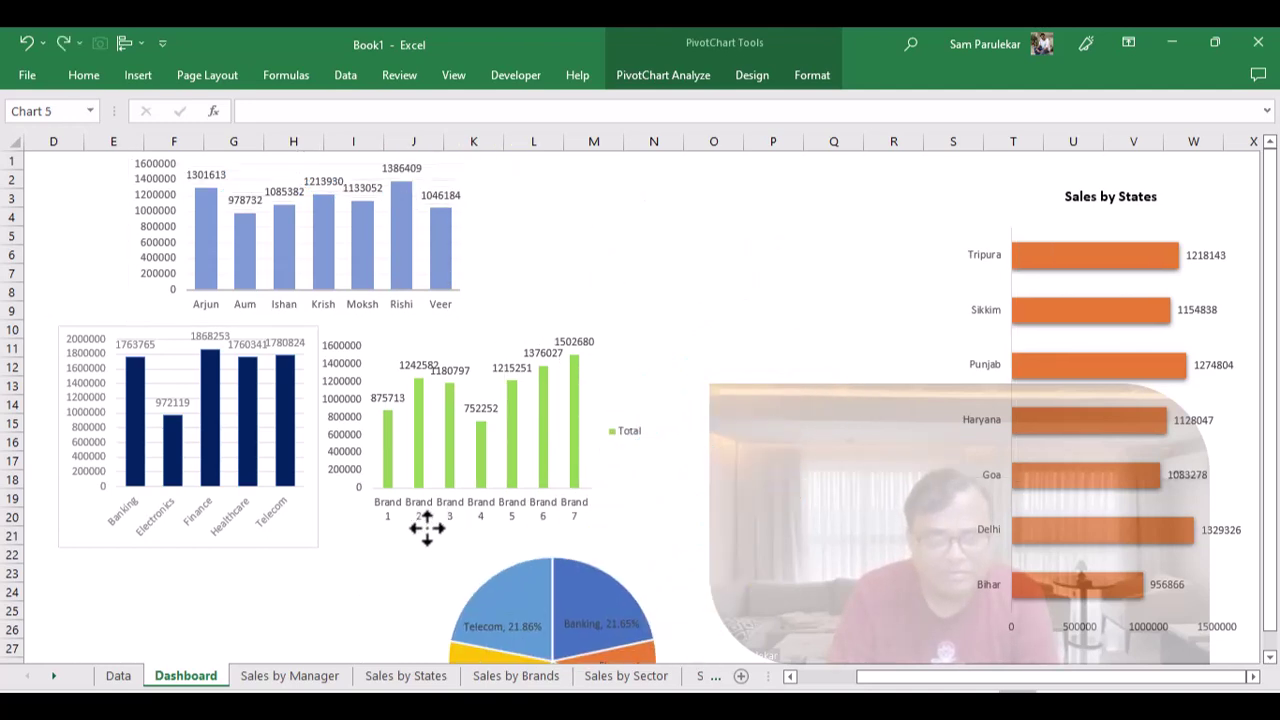
{"action": "left_click", "coordinate": [394, 277]}
{"action": "left_click", "coordinate": [484, 423]}
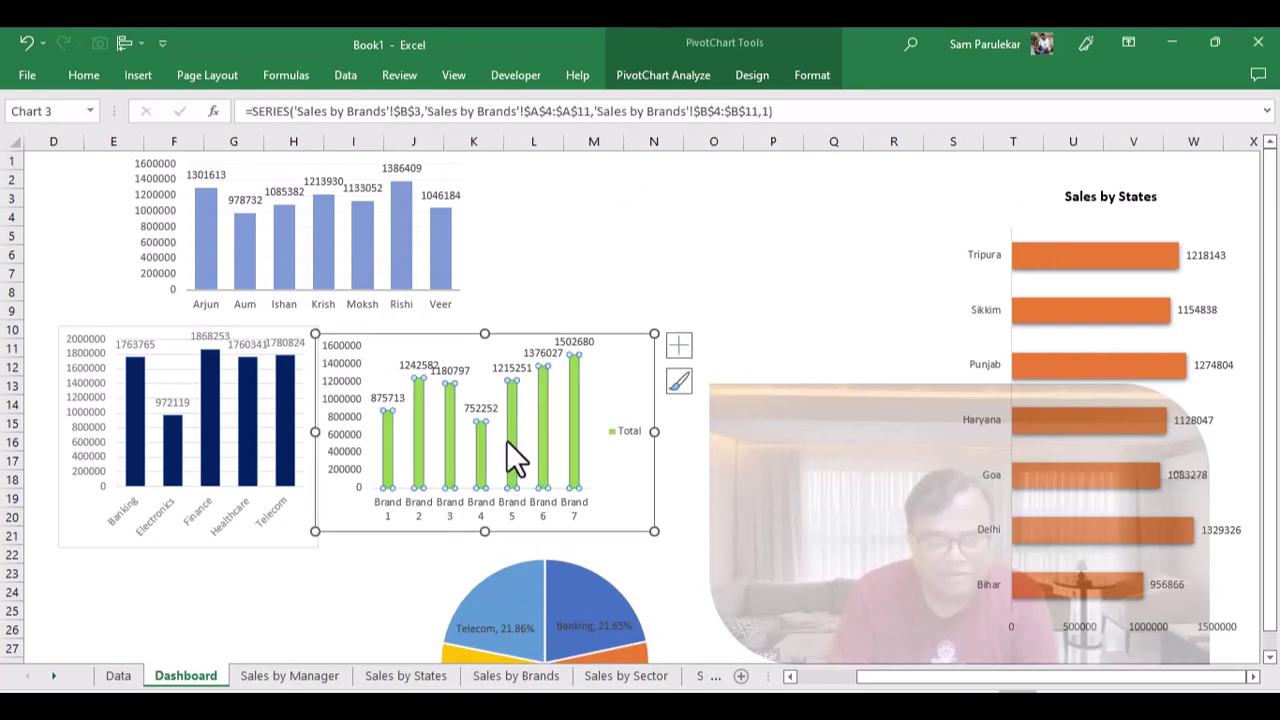
{"action": "left_click_drag", "start_coordinate": [569, 543], "coordinate": [684, 632]}
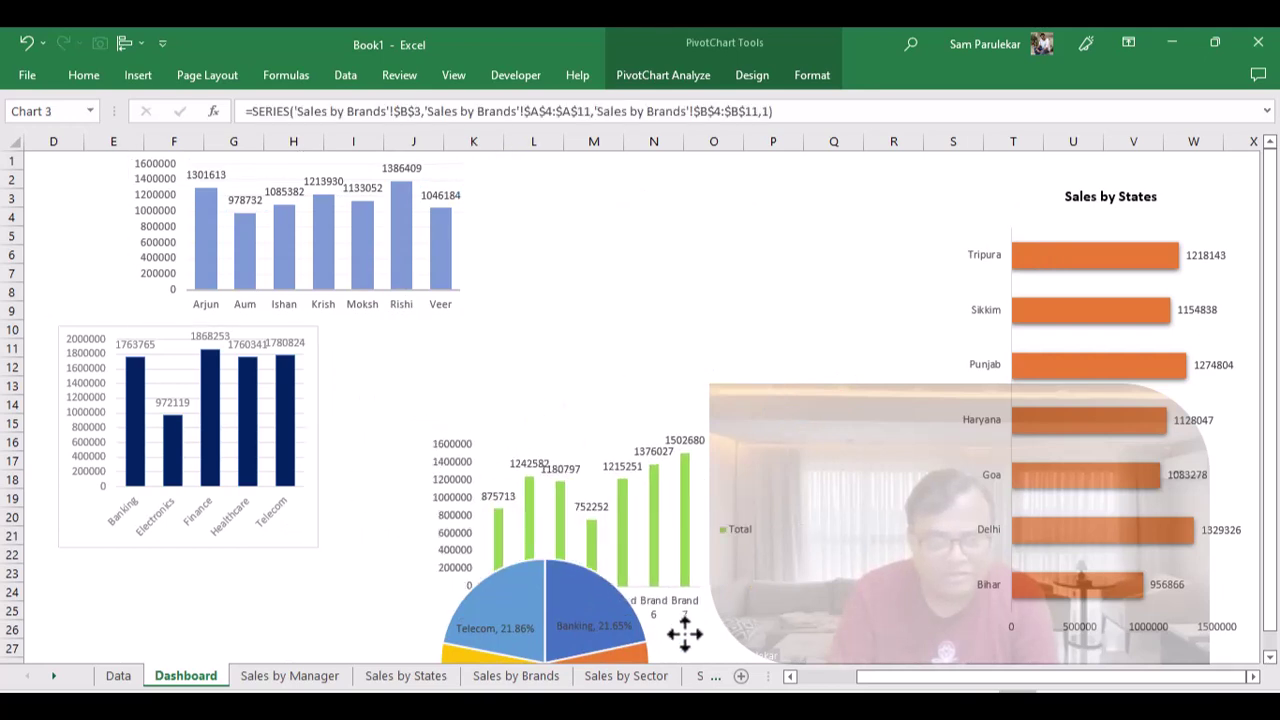
{"action": "left_click", "coordinate": [263, 554]}
{"action": "left_click_drag", "start_coordinate": [263, 554], "coordinate": [245, 705]}
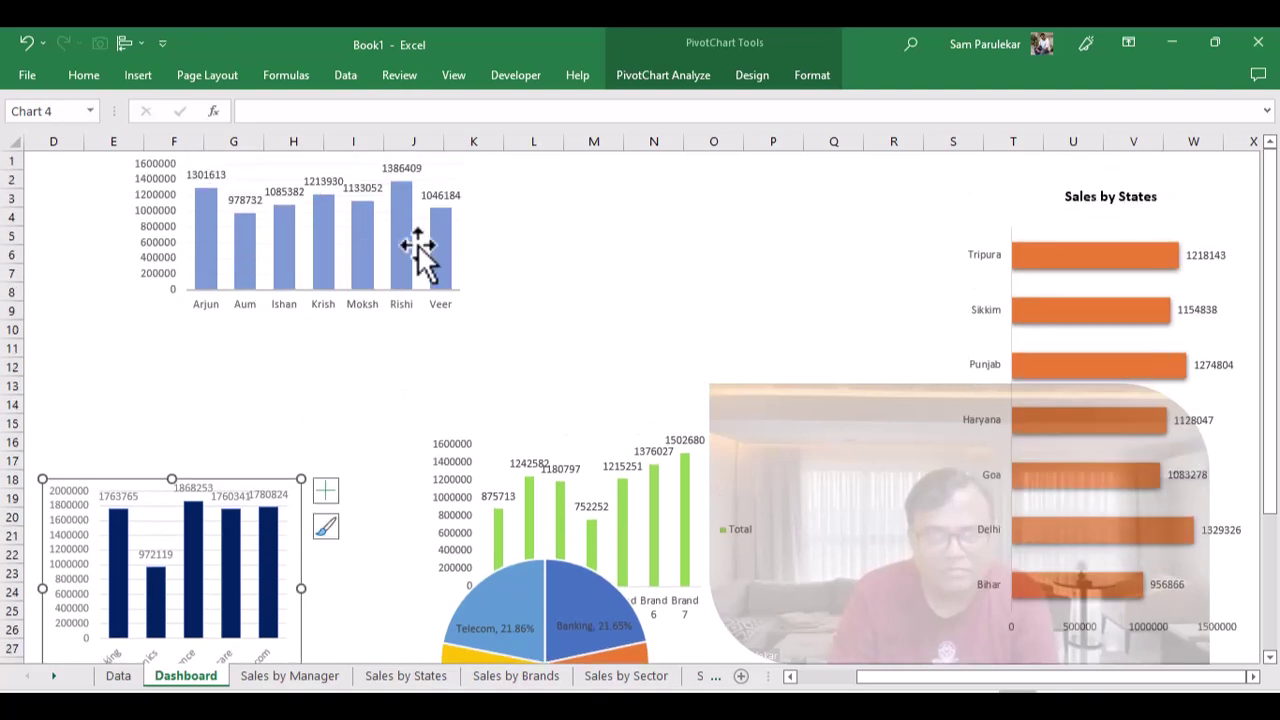
- Move the manager chart right and down, widen it to about column S, and make it taller, spanning about rows 3 to 13
{"action": "left_click", "coordinate": [410, 240]}
{"action": "left_click_drag", "start_coordinate": [447, 318], "coordinate": [585, 358]}
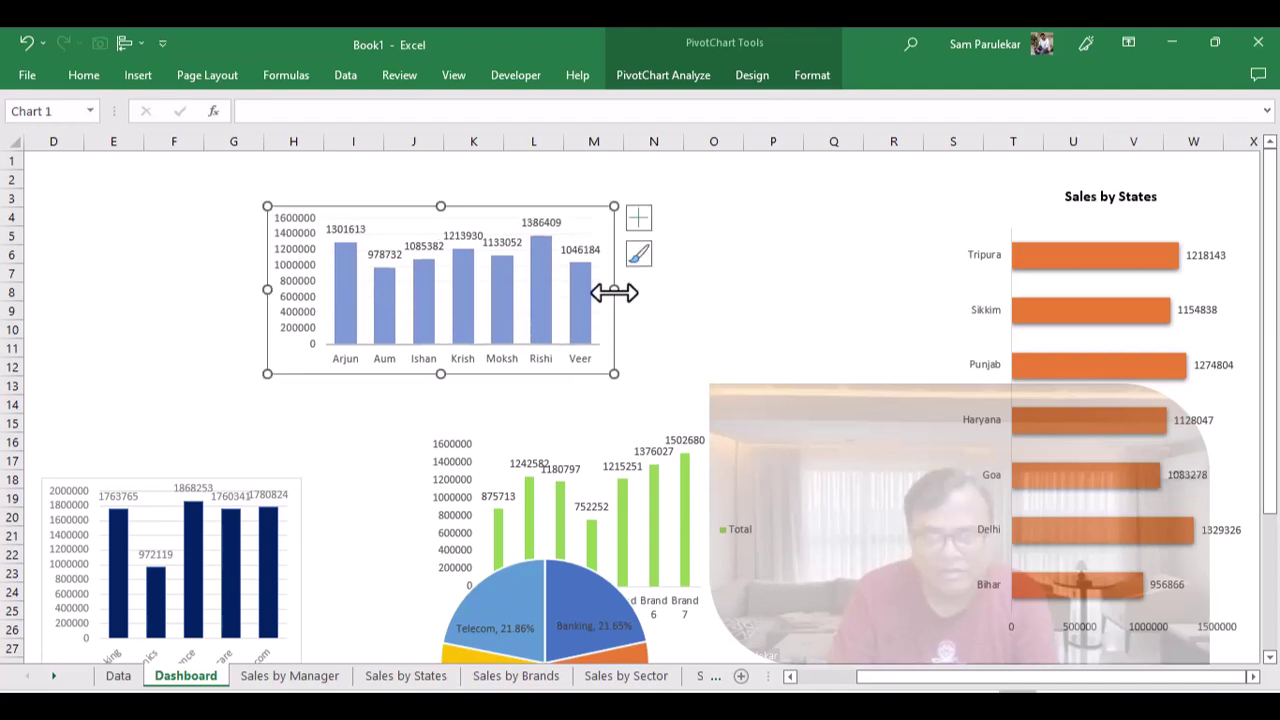
{"action": "left_click_drag", "start_coordinate": [614, 290], "coordinate": [947, 290]}
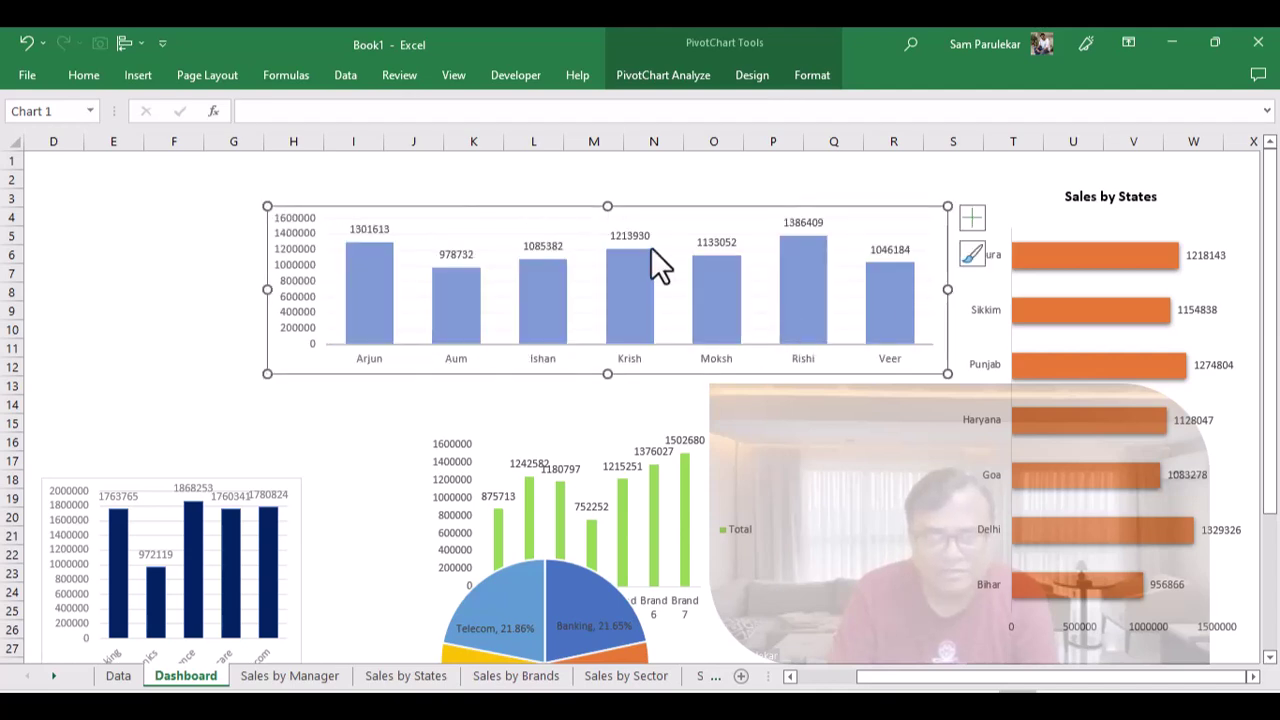
{"action": "left_click_drag", "start_coordinate": [605, 206], "coordinate": [607, 181]}
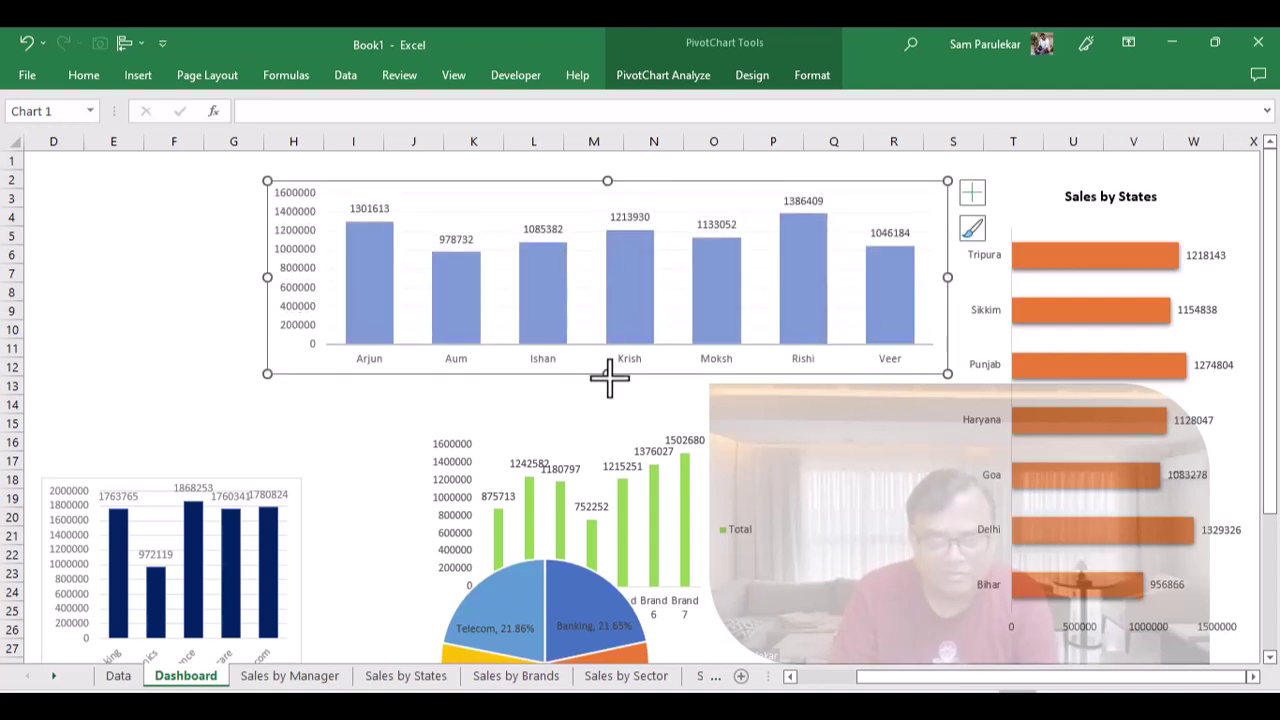
{"action": "left_click_drag", "start_coordinate": [609, 377], "coordinate": [607, 398]}
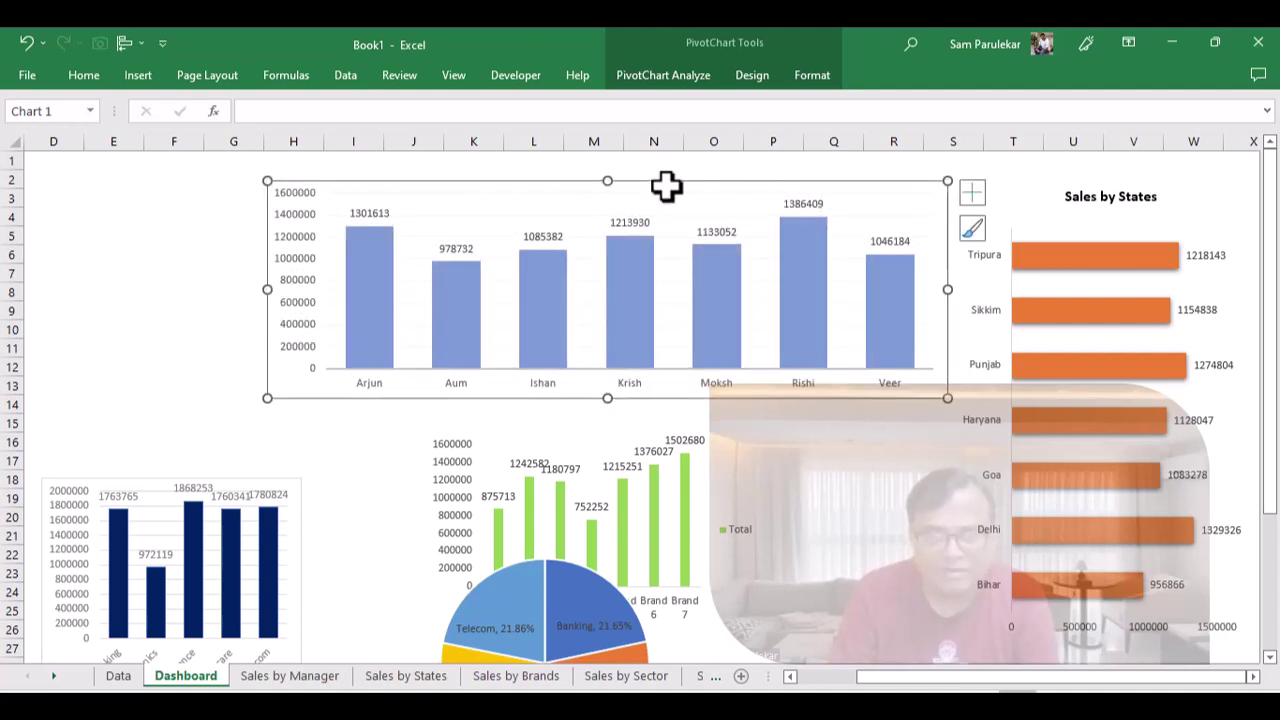
{"action": "left_click_drag", "start_coordinate": [666, 189], "coordinate": [663, 192]}
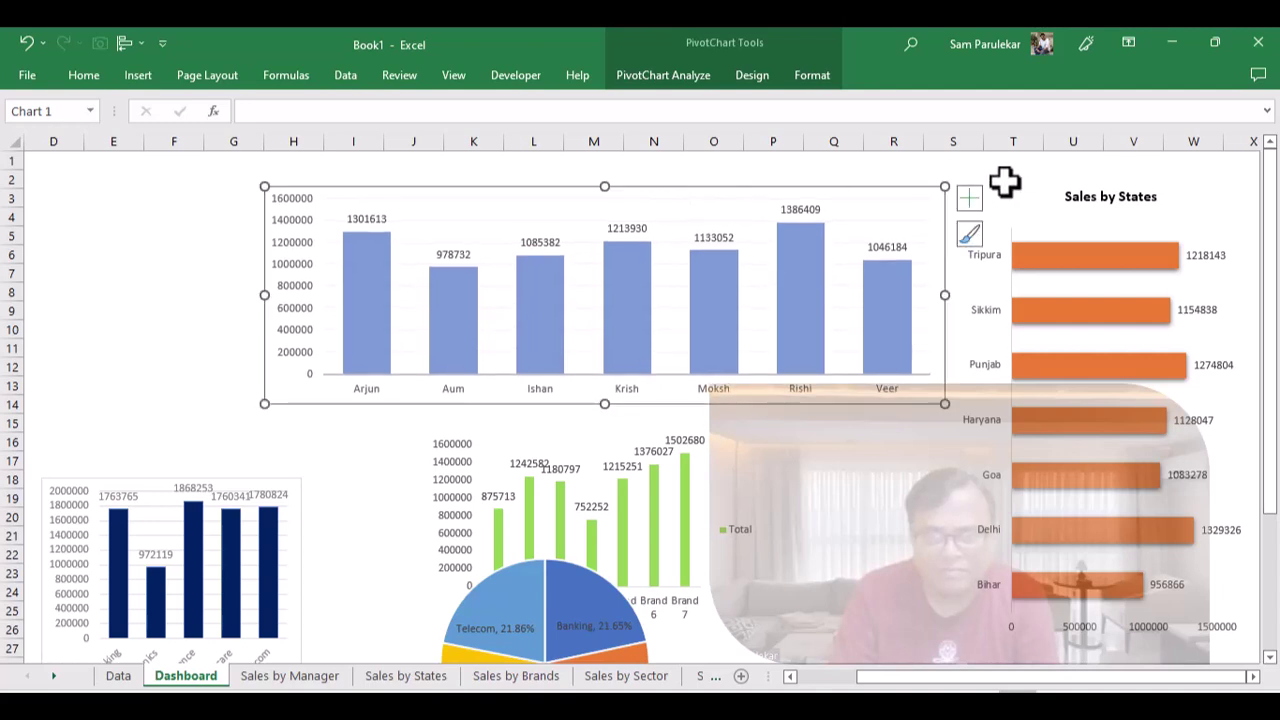
- Paste a copy of the "Sales by States" title centred above the manager chart and change its text to "Sales by Managers"
{"action": "left_click", "coordinate": [1102, 194]}
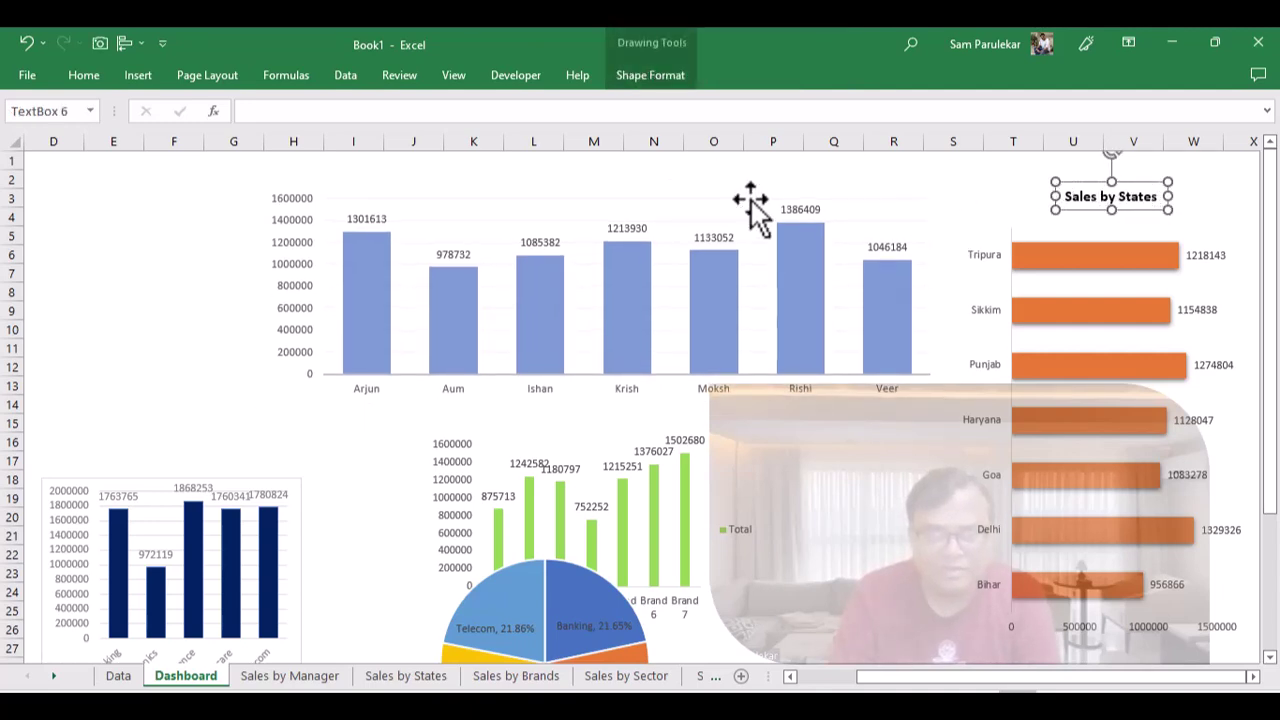
{"action": "left_click", "coordinate": [676, 174]}
{"action": "key", "text": "ctrl+v"}
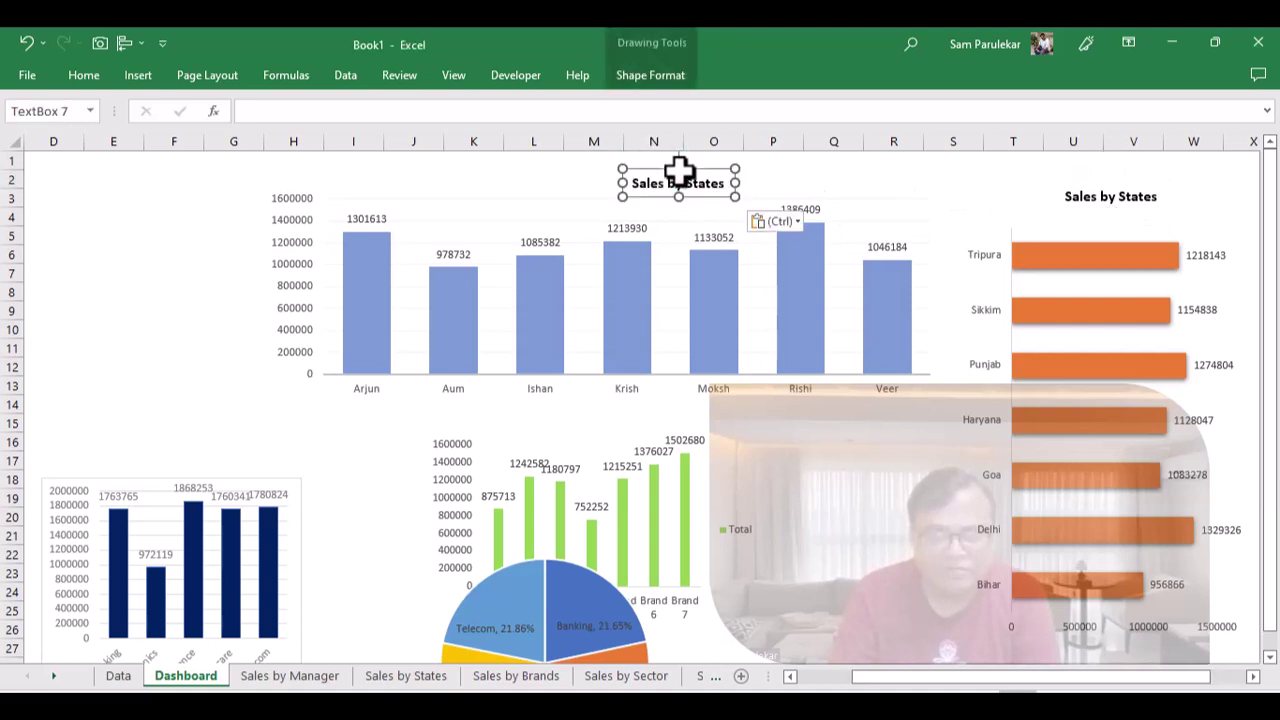
{"action": "left_click_drag", "start_coordinate": [680, 166], "coordinate": [645, 175]}
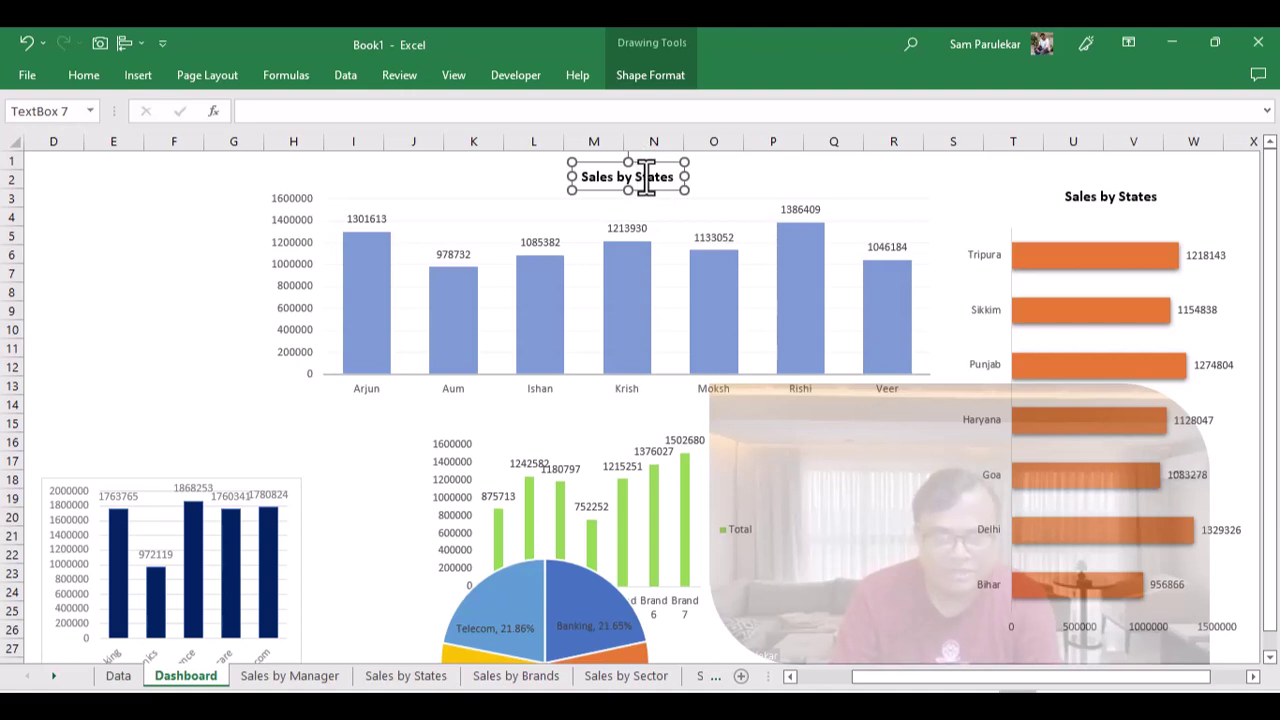
{"action": "double_click", "coordinate": [638, 177]}
{"action": "type", "text": "Managers"}
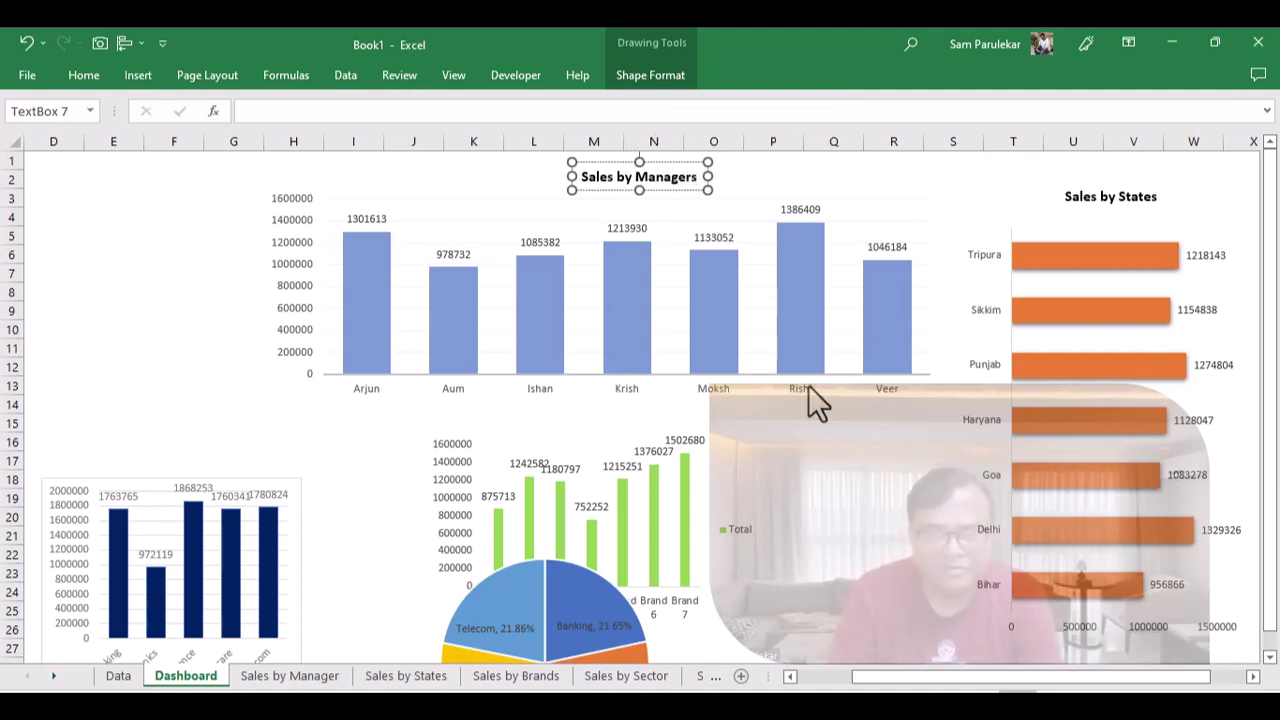
{"action": "left_click", "coordinate": [775, 520]}
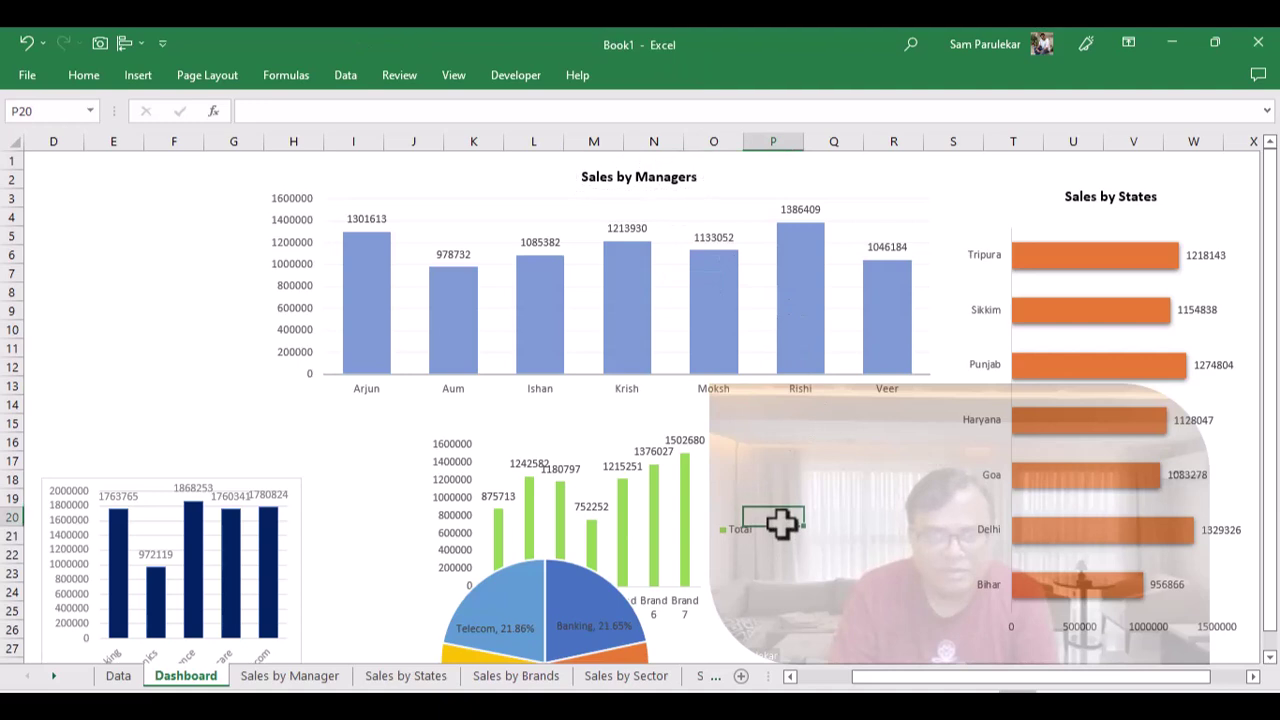
- Arrange the dark blue sector chart and the green brand chart side by side below the manager chart
{"action": "left_click", "coordinate": [588, 495]}
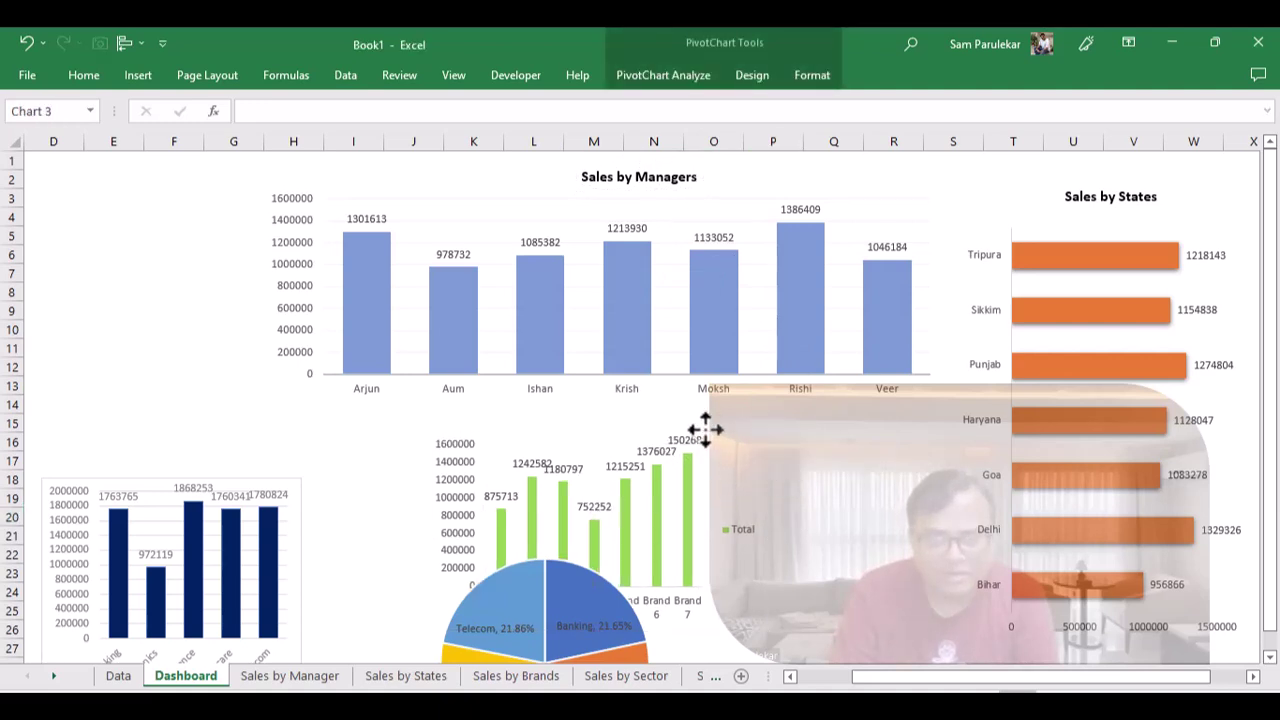
{"action": "left_click_drag", "start_coordinate": [705, 428], "coordinate": [889, 449]}
{"action": "left_click_drag", "start_coordinate": [251, 480], "coordinate": [484, 443]}
{"action": "left_click_drag", "start_coordinate": [486, 443], "coordinate": [506, 440]}
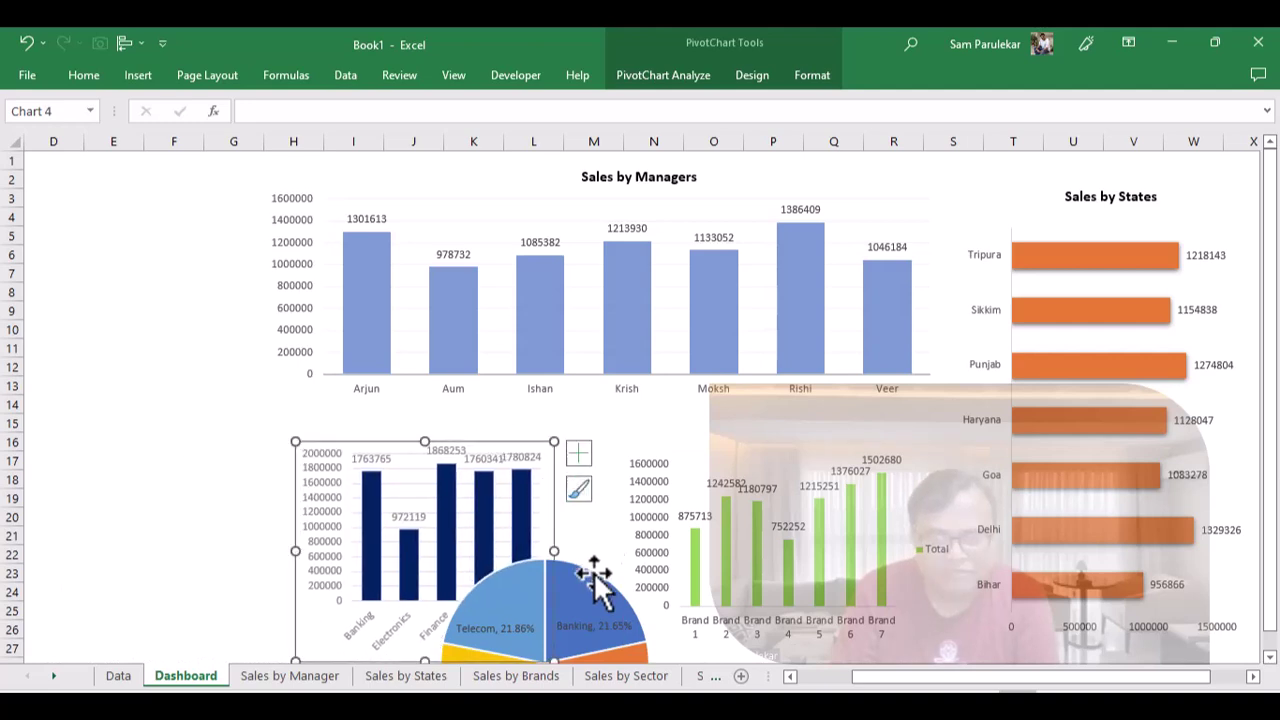
- Move the pie chart to the dashboard's upper-left area and reduce its width to 13.5 cm
{"action": "left_click", "coordinate": [606, 548]}
{"action": "mouse_move", "coordinate": [617, 533]}
{"action": "left_mouse_down"}
{"action": "mouse_move", "coordinate": [451, 434]}
{"action": "mouse_move", "coordinate": [300, 246]}
{"action": "mouse_move", "coordinate": [207, 193]}
{"action": "left_mouse_up"}
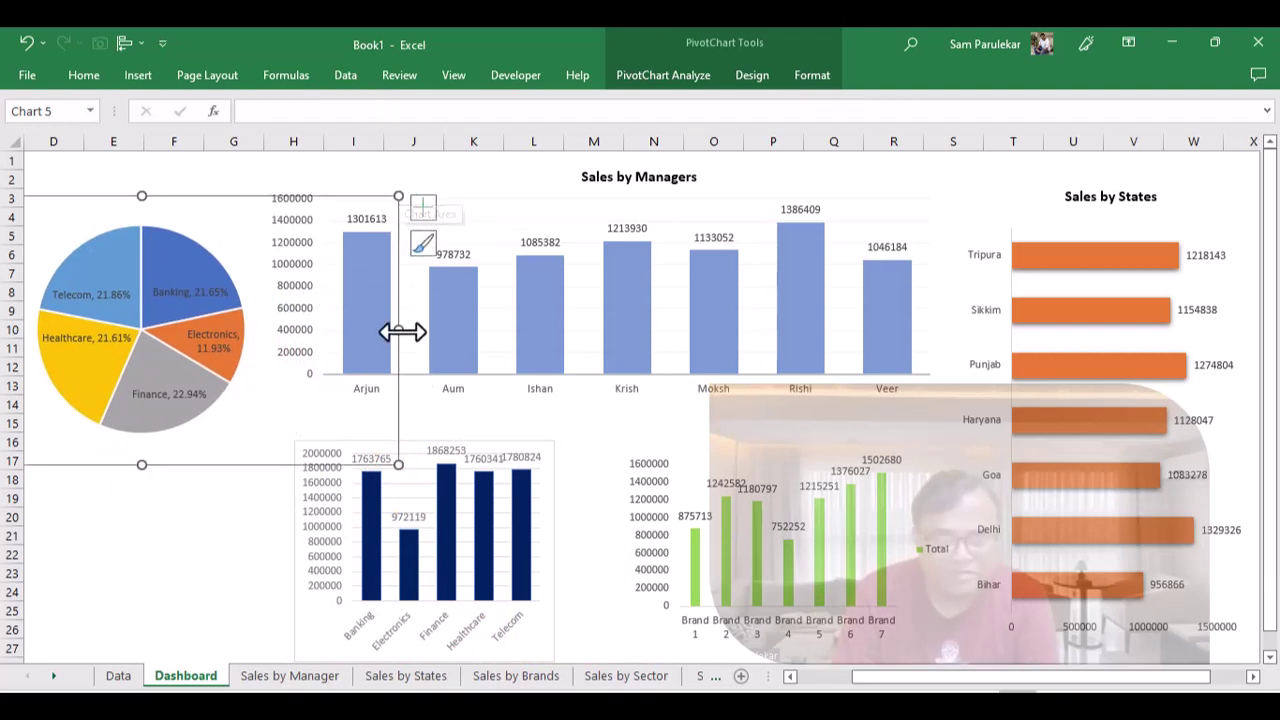
{"action": "left_click", "coordinate": [810, 78]}
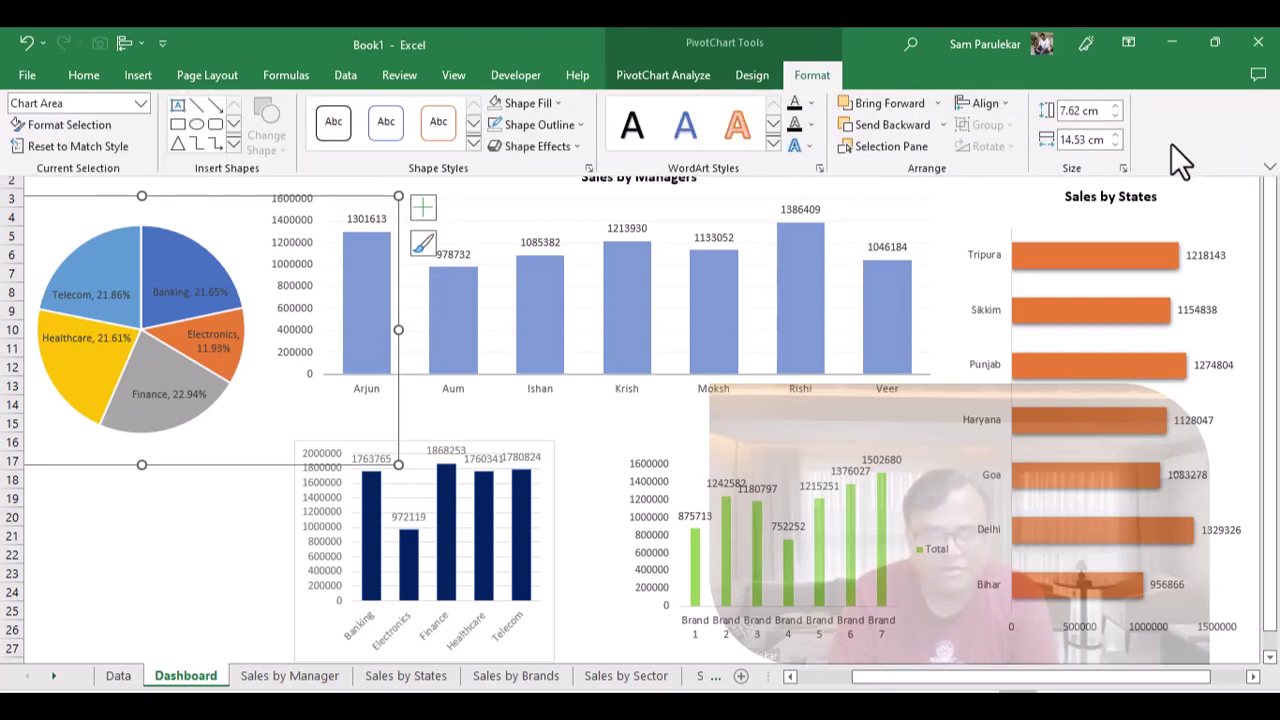
{"action": "left_click", "coordinate": [1116, 144]}
{"action": "left_click", "coordinate": [1116, 144]}
{"action": "left_click", "coordinate": [1116, 144]}
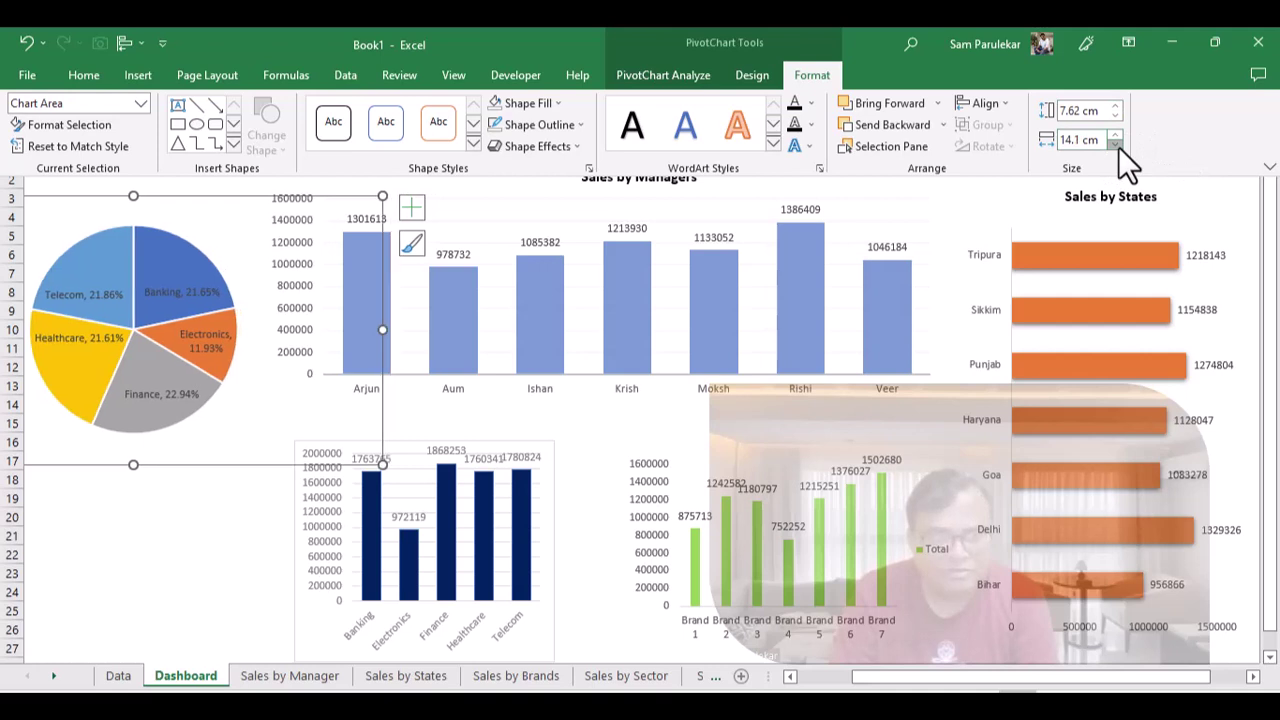
{"action": "left_click", "coordinate": [1116, 144]}
{"action": "left_click", "coordinate": [1116, 144]}
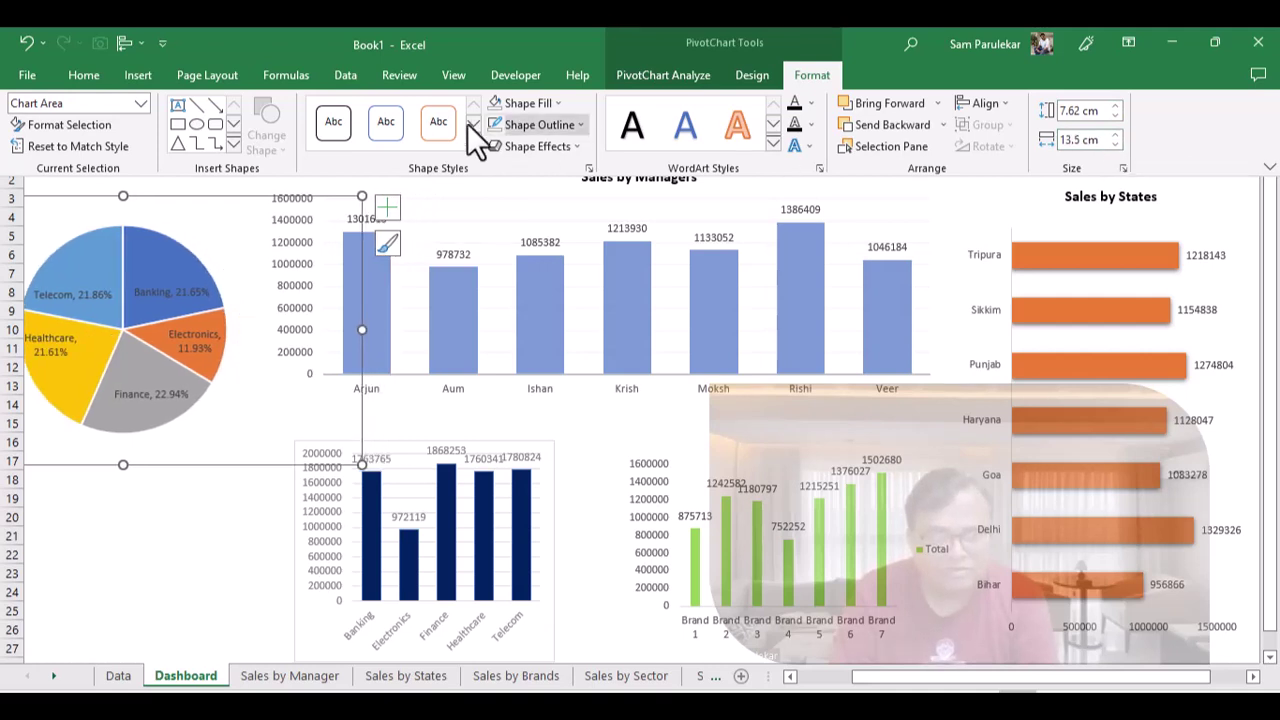
- Resize the pie chart to 5.5 cm high and 6.2 cm wide, and place it to the left of the manager chart
{"action": "left_click", "coordinate": [205, 200]}
{"action": "left_click_drag", "start_coordinate": [233, 197], "coordinate": [405, 331]}
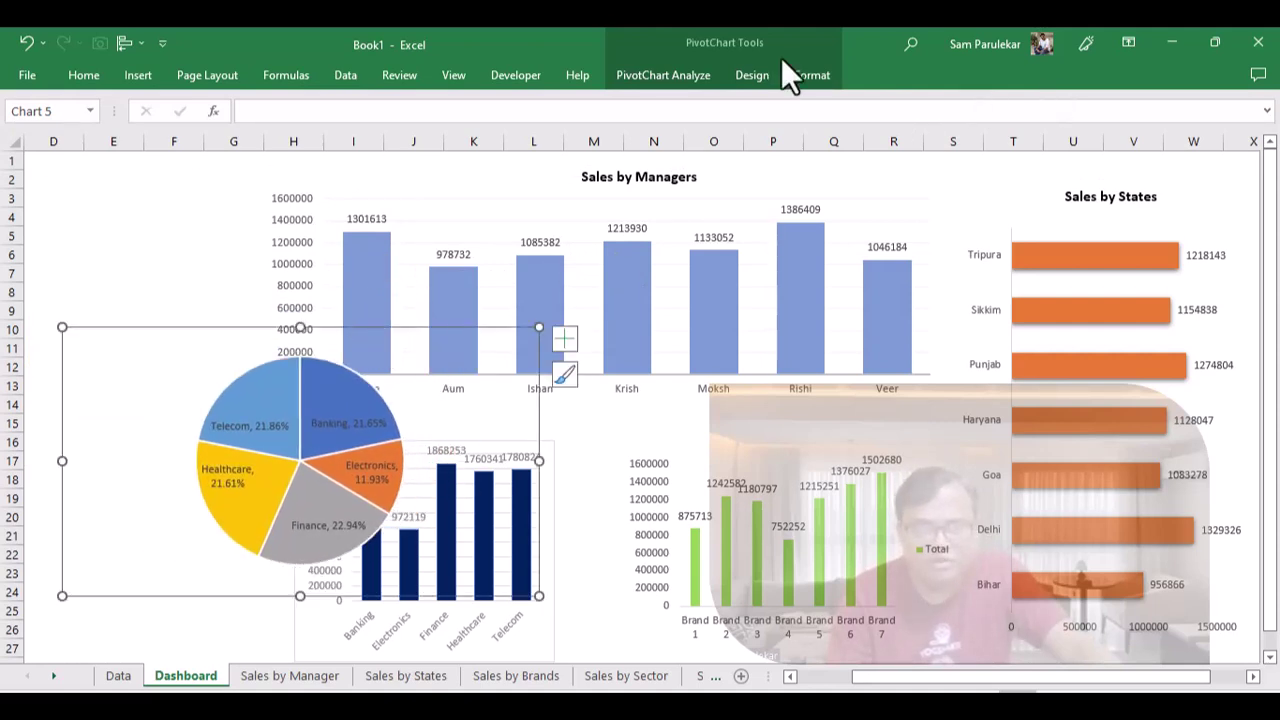
{"action": "left_click", "coordinate": [812, 75]}
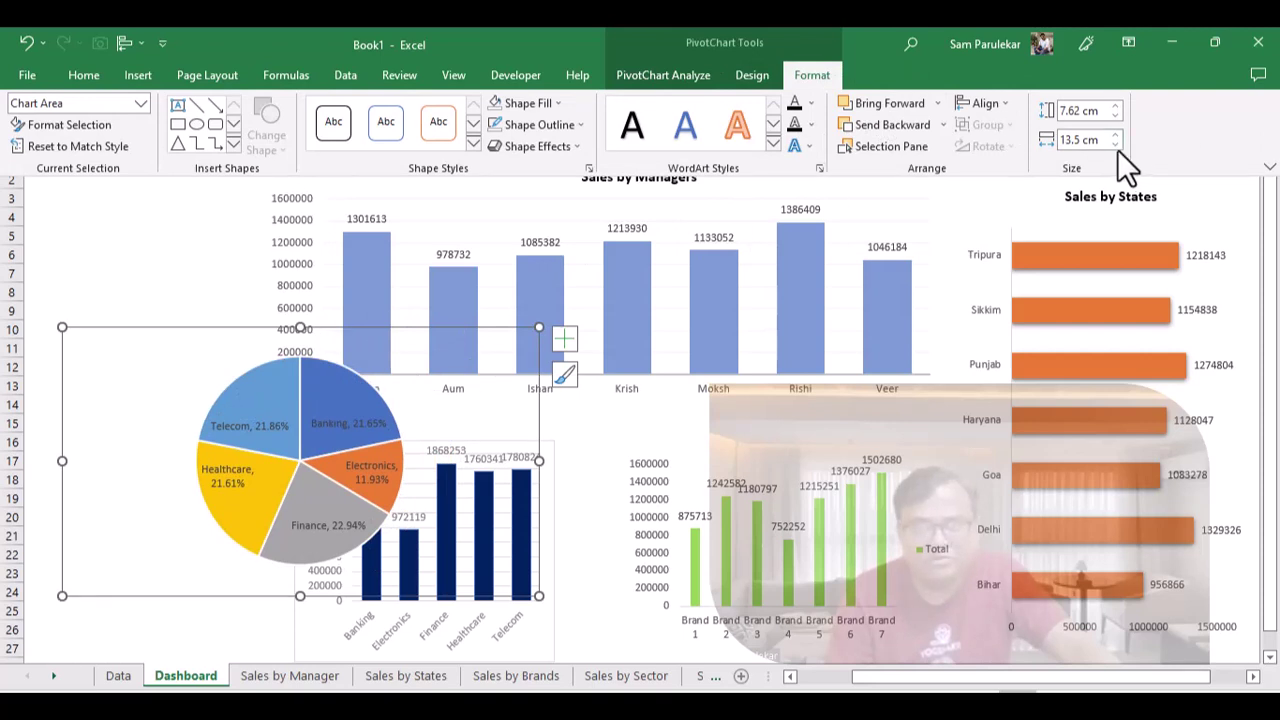
{"action": "left_click_drag", "start_coordinate": [1115, 142], "coordinate": [1115, 115]}
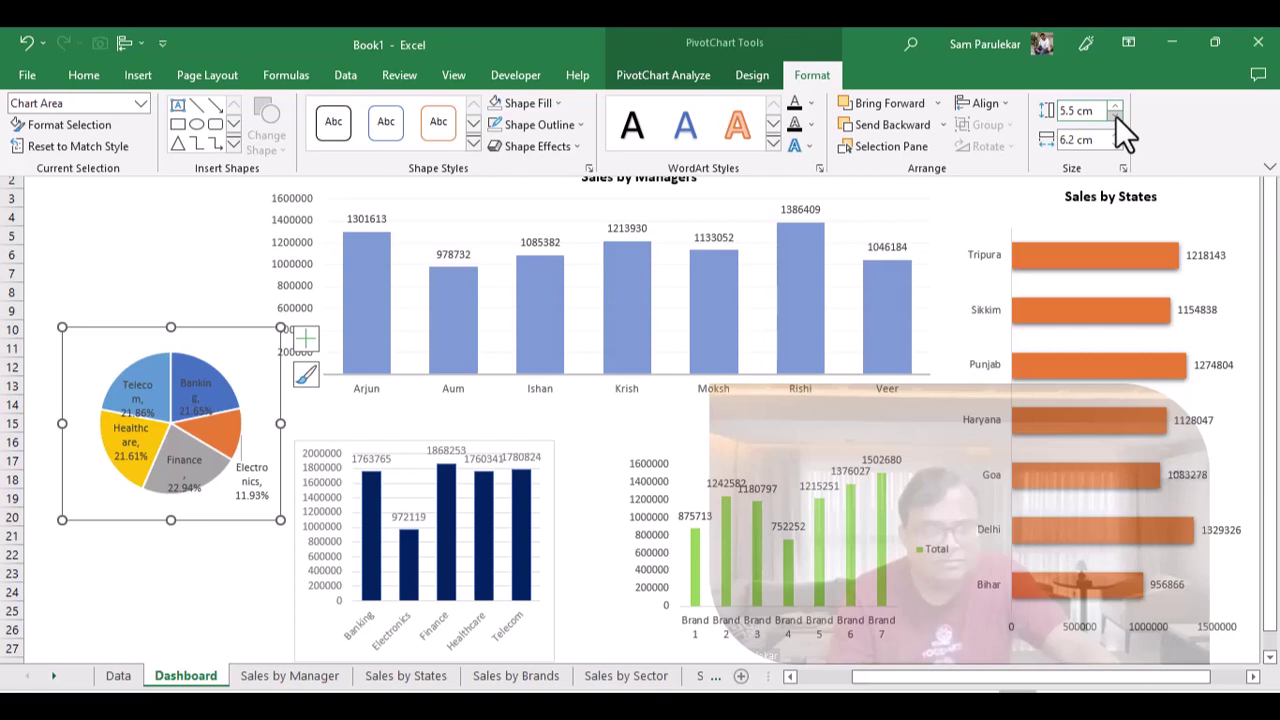
{"action": "left_click", "coordinate": [206, 325]}
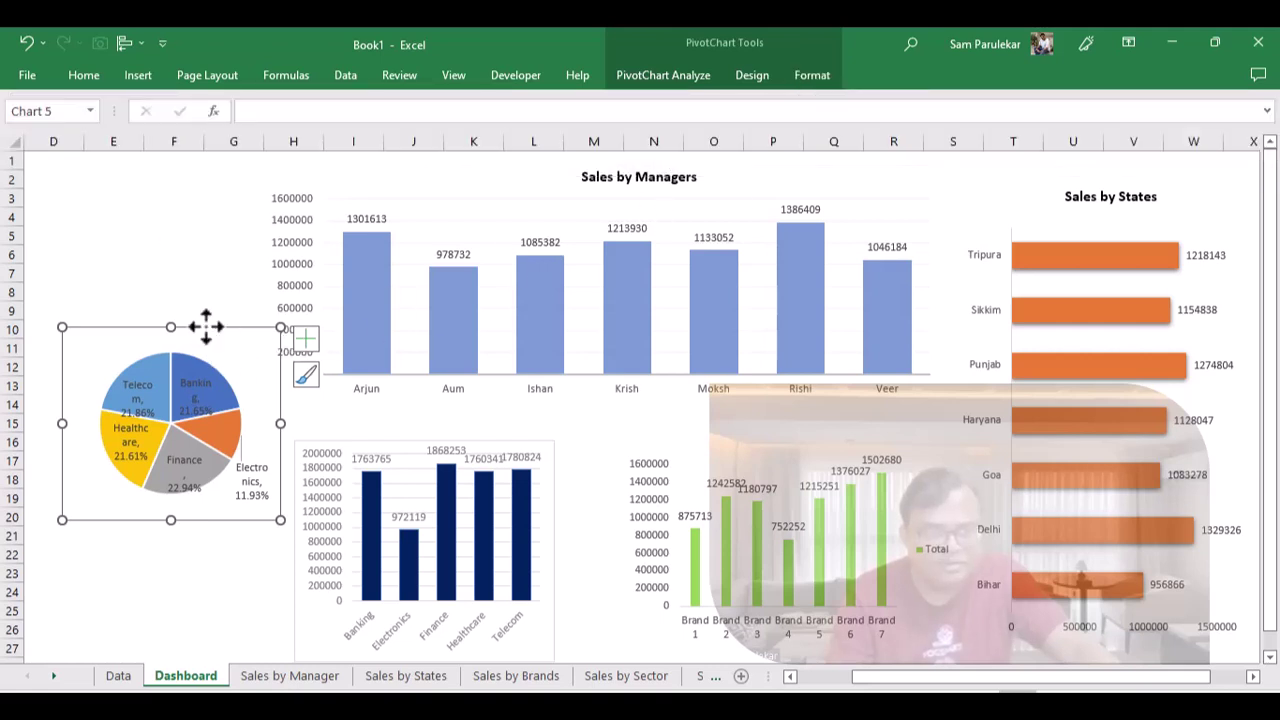
{"action": "left_click_drag", "start_coordinate": [206, 325], "coordinate": [172, 188]}
- Duplicate the "Sales by Managers" title, place the copy above the pie chart and change its text to "Sectorwise Contribution"
{"action": "left_click", "coordinate": [651, 177]}
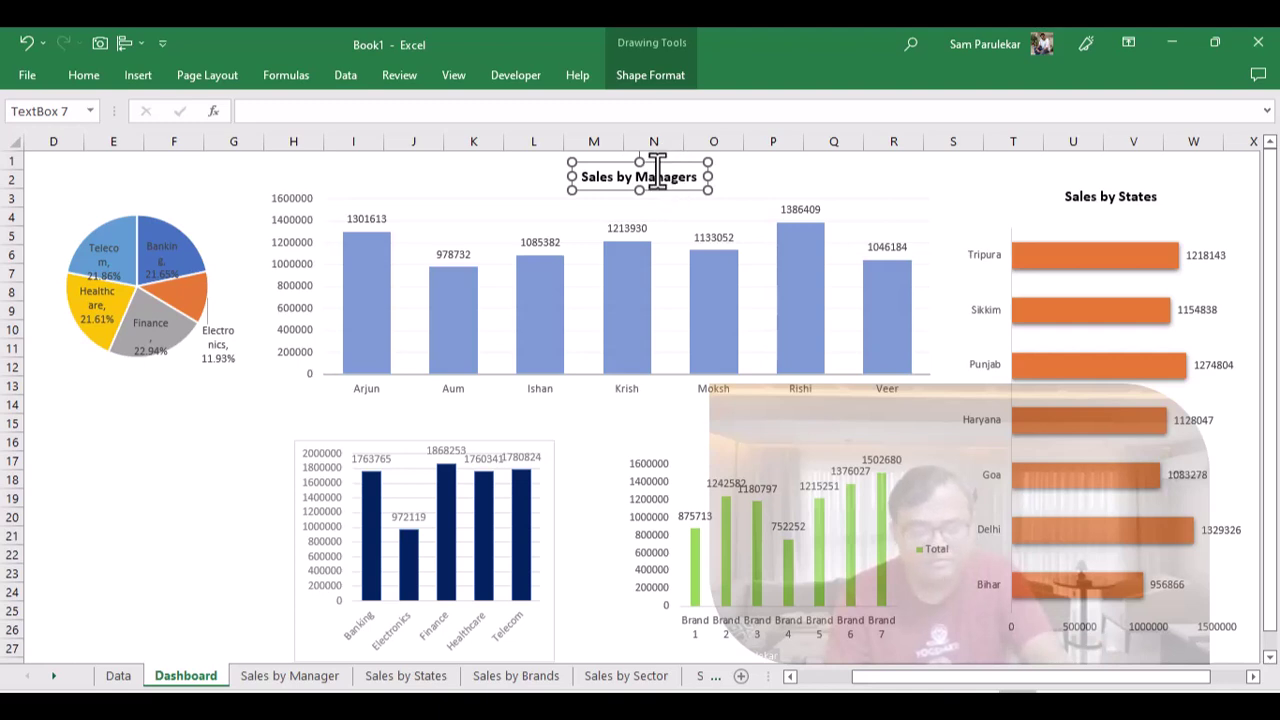
{"action": "key", "text": "ctrl+d"}
{"action": "left_click_drag", "start_coordinate": [687, 200], "coordinate": [174, 190]}
{"action": "double_click", "coordinate": [175, 186]}
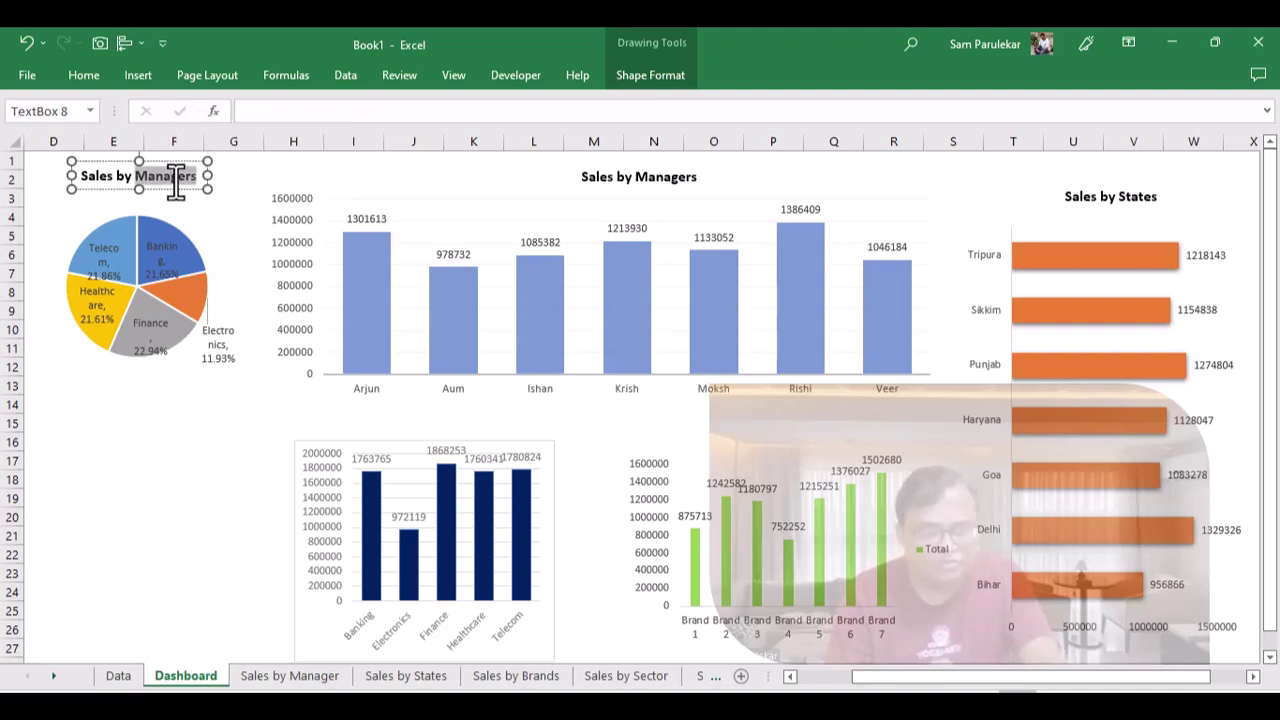
{"action": "key", "text": "ctrl+a"}
{"action": "type", "text": "Sec"}
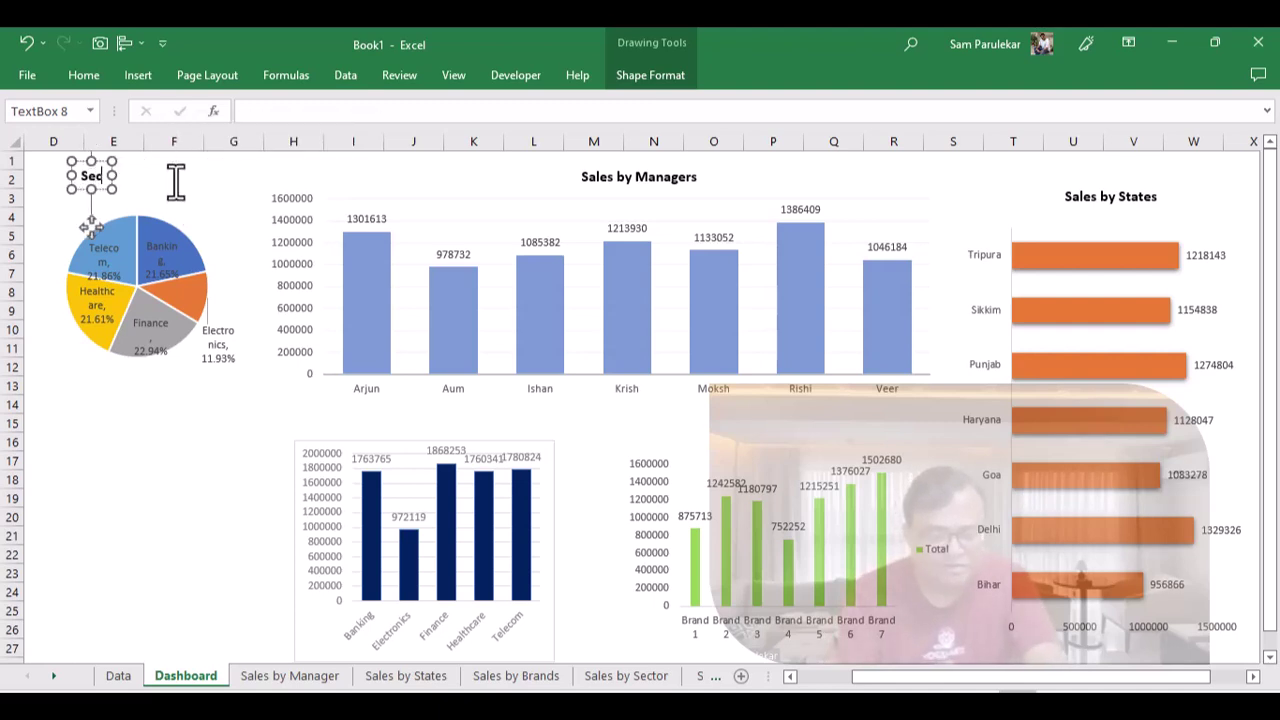
{"action": "type", "text": "torwise"}
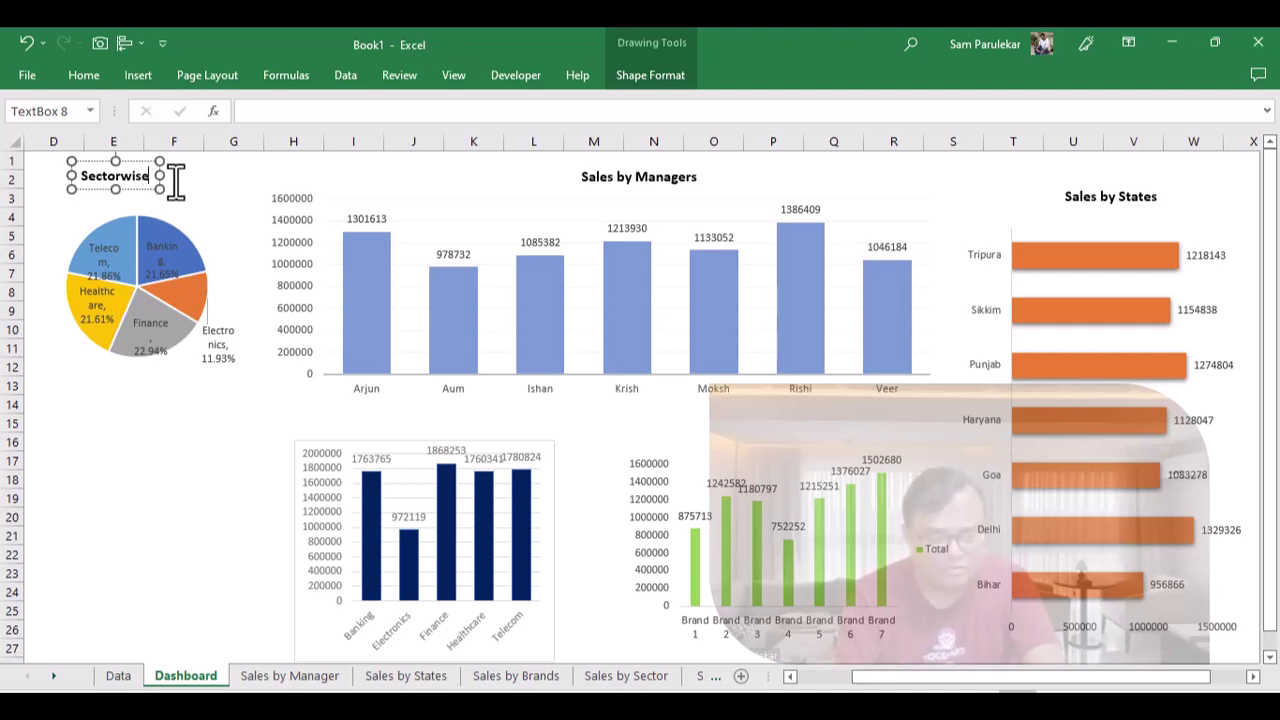
{"action": "type", "text": " Con"}
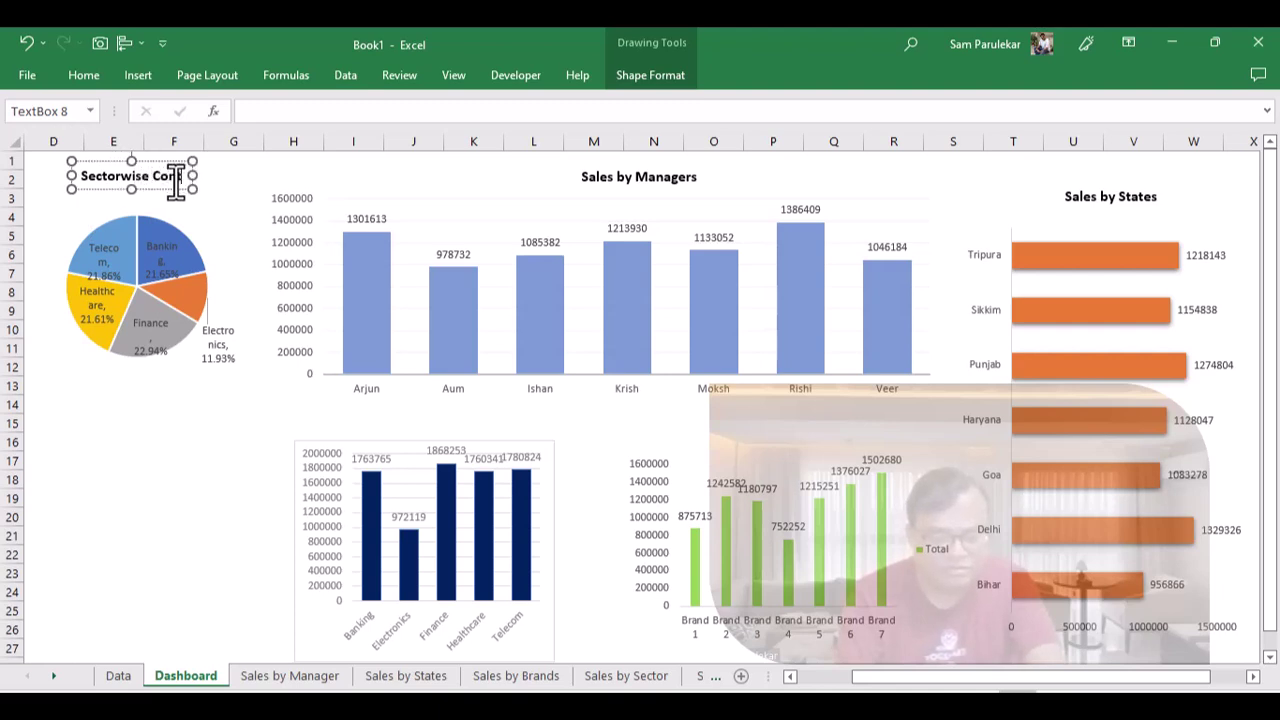
{"action": "type", "text": "tribution"}
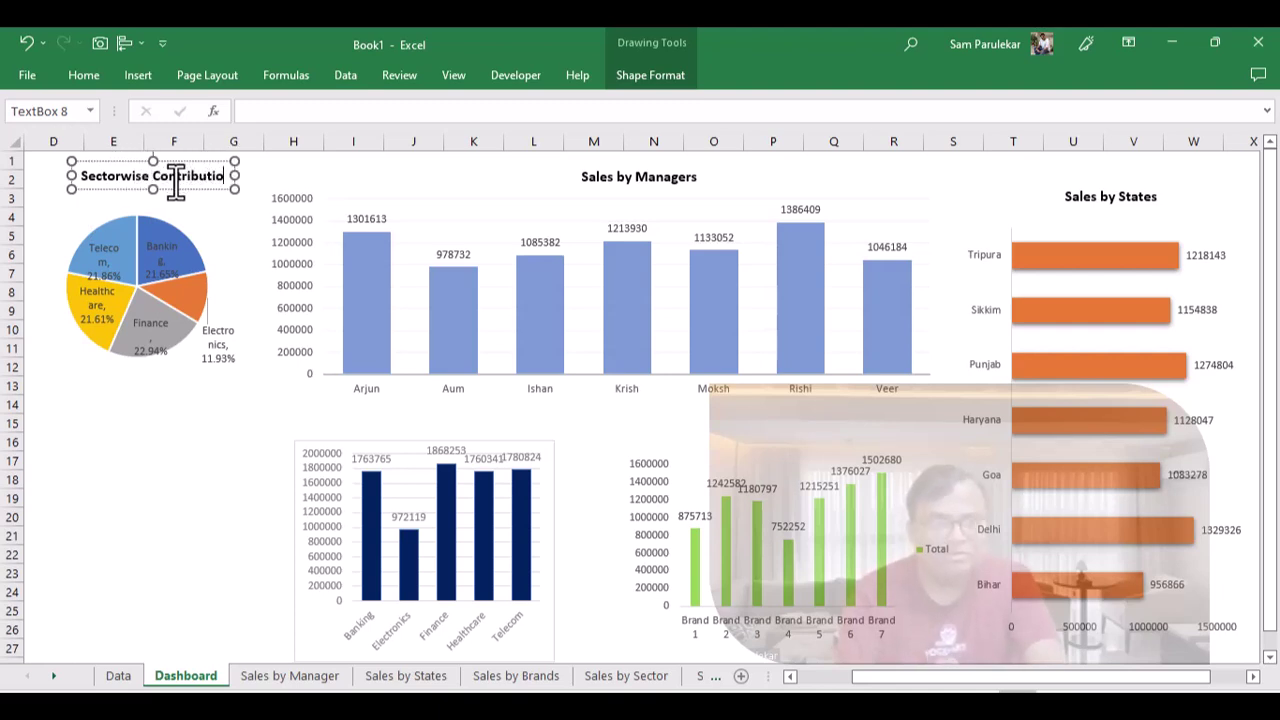
{"action": "left_click", "coordinate": [242, 238]}
- Reduce the pie chart's data labels to 8 pt and enlarge the chart slightly from its lower-right corner
{"action": "left_click", "coordinate": [222, 345]}
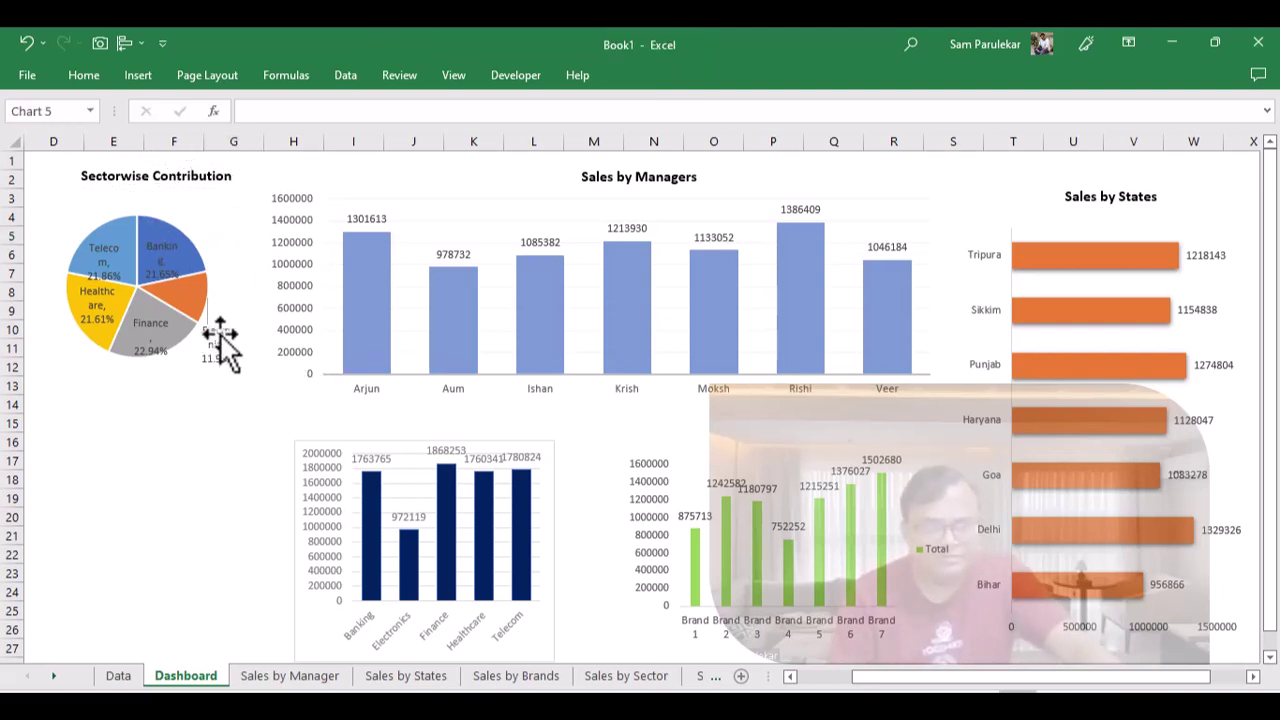
{"action": "left_click", "coordinate": [84, 76]}
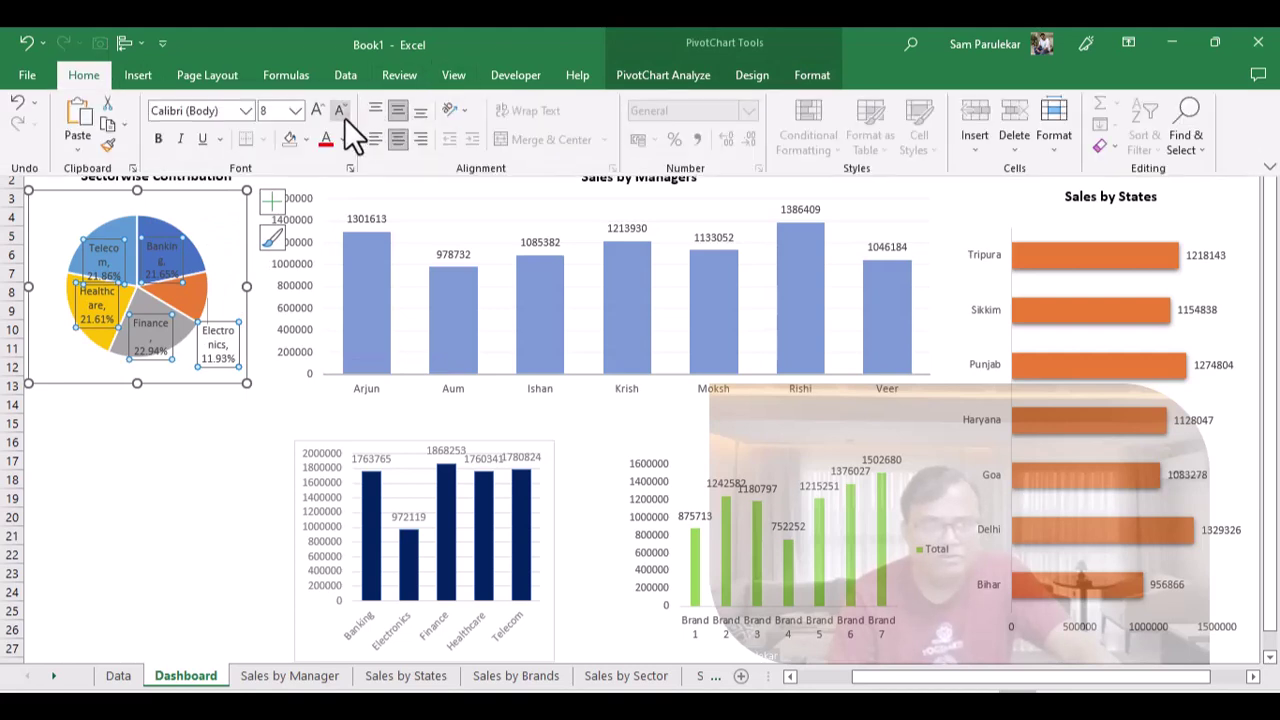
{"action": "left_click", "coordinate": [344, 117]}
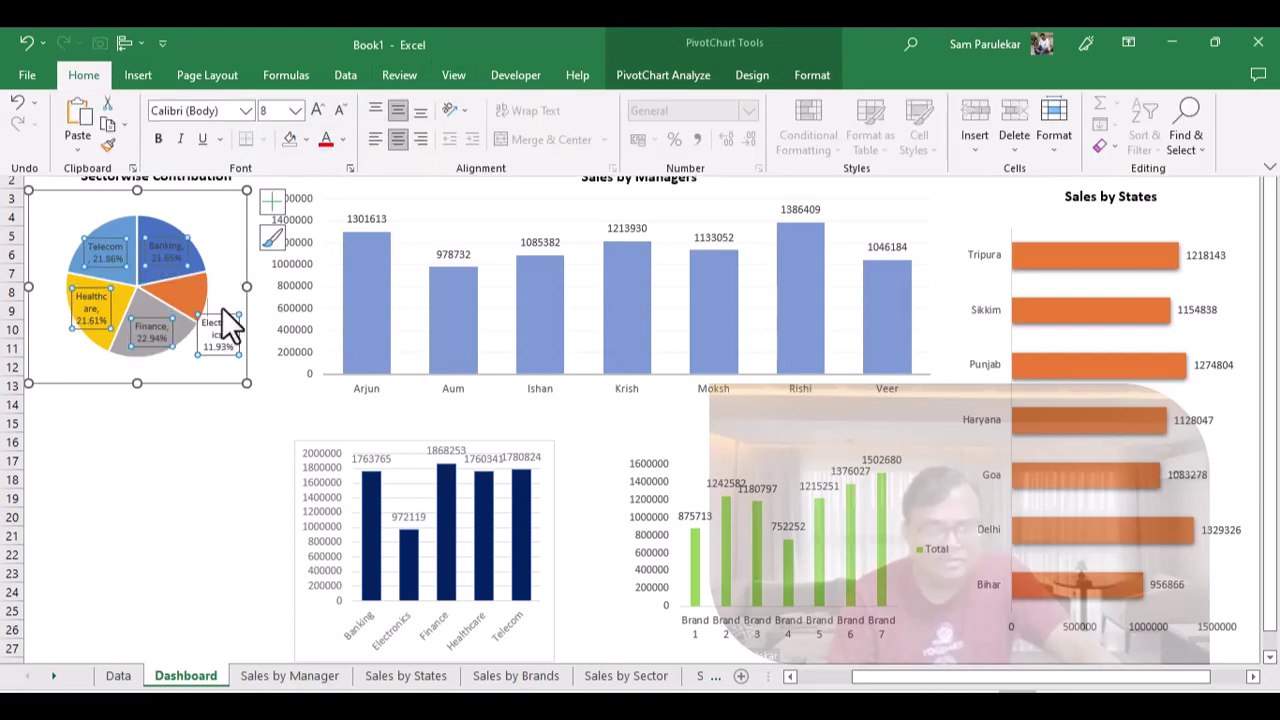
{"action": "left_click", "coordinate": [247, 392]}
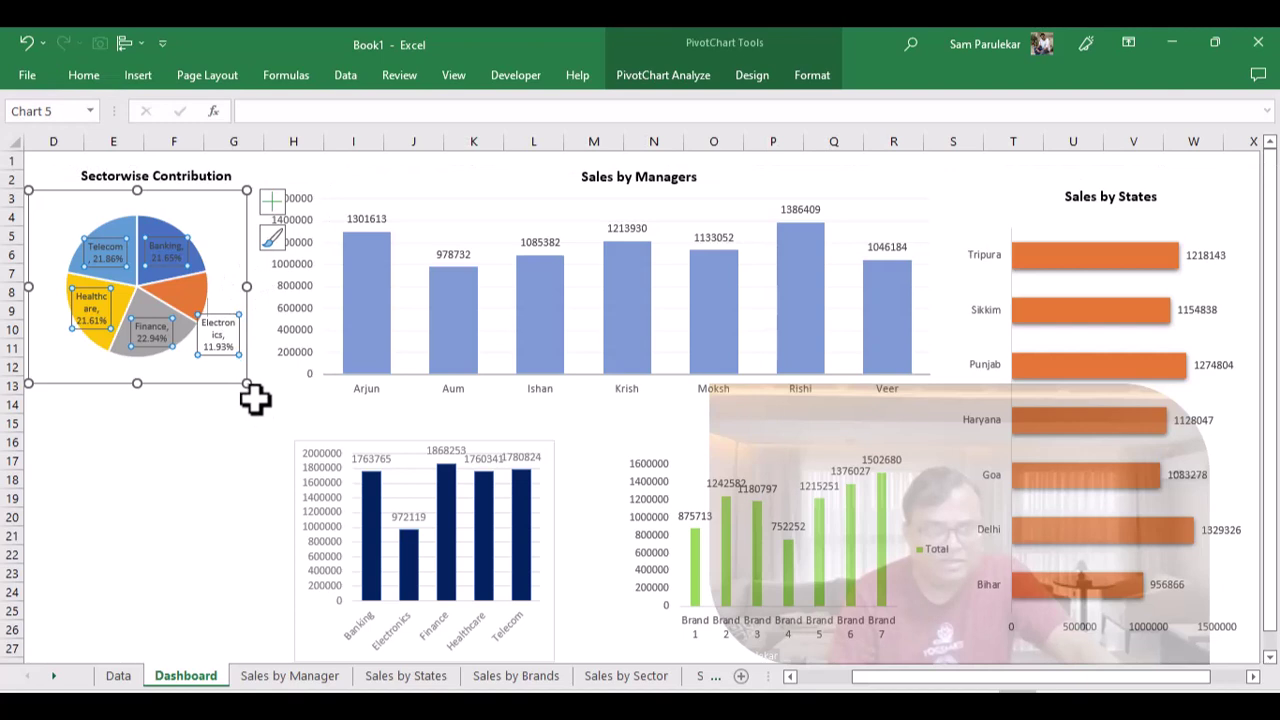
{"action": "left_click_drag", "start_coordinate": [248, 390], "coordinate": [265, 397]}
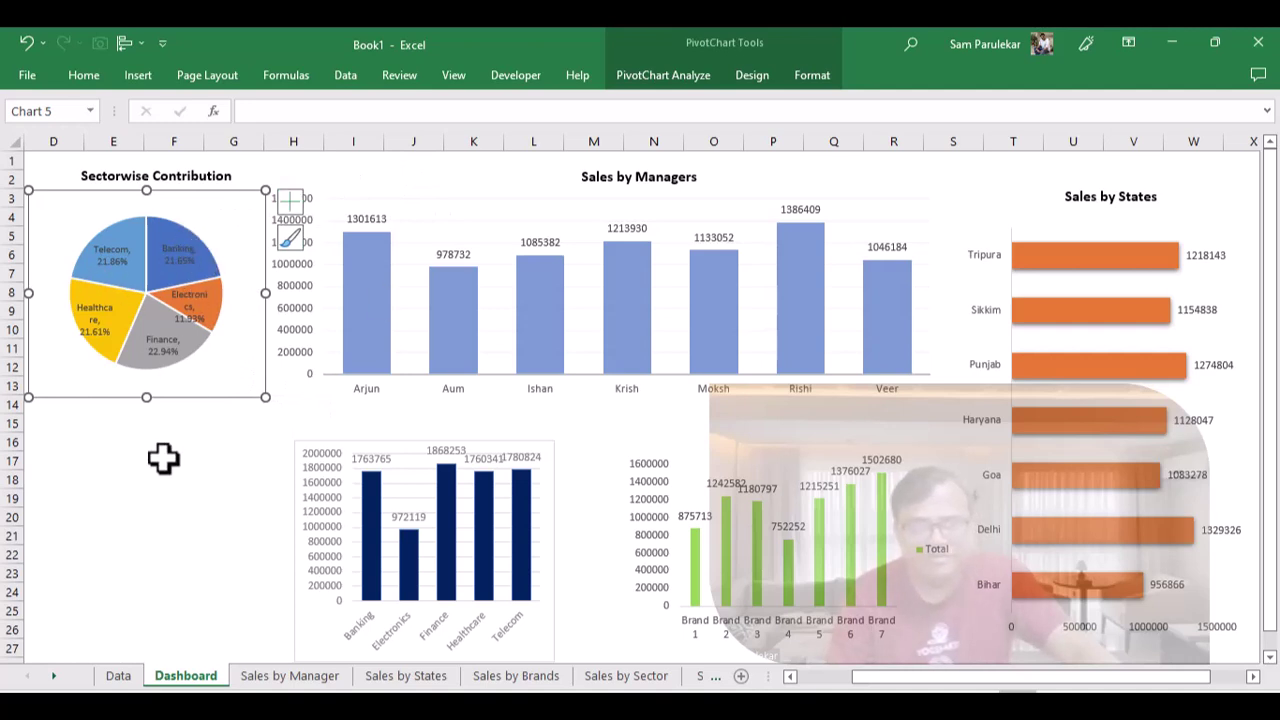
- Nudge the green brand chart slightly and widen the dark blue sector chart towards it
{"action": "left_click", "coordinate": [794, 476]}
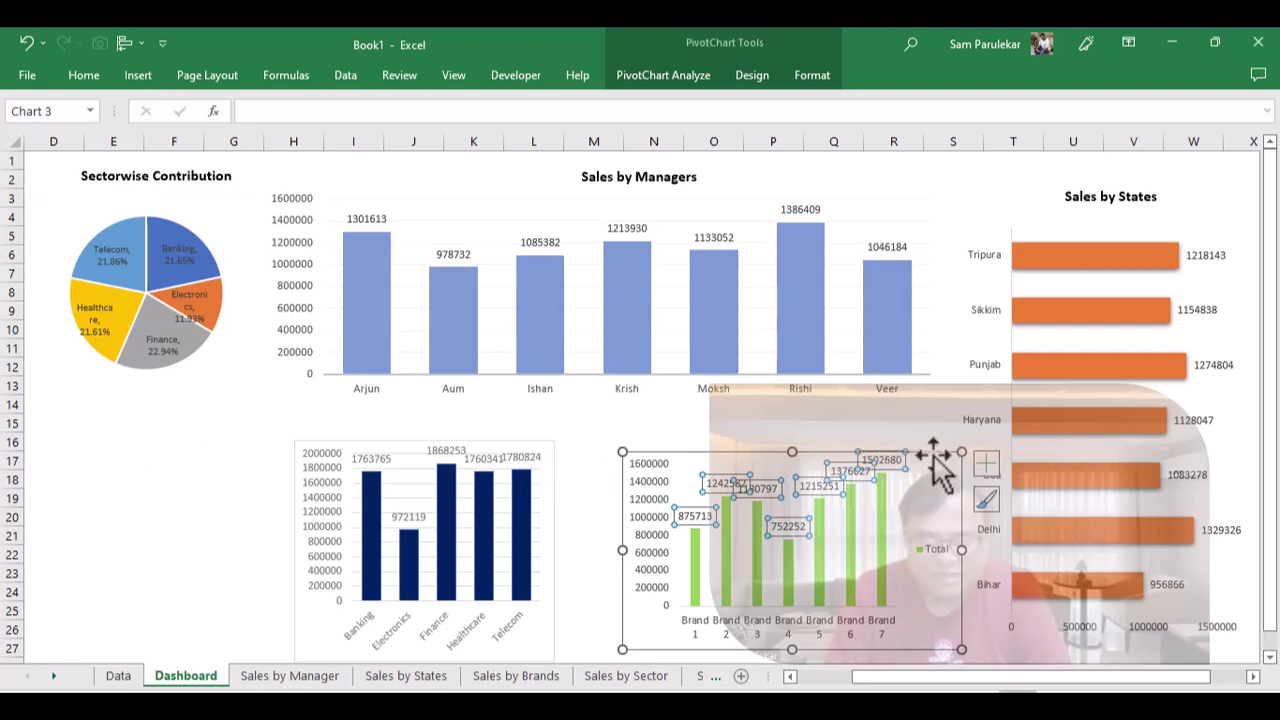
{"action": "mouse_move", "coordinate": [933, 455]}
{"action": "left_mouse_down"}
{"action": "mouse_move", "coordinate": [931, 440]}
{"action": "mouse_move", "coordinate": [917, 456]}
{"action": "left_mouse_up"}
{"action": "left_click", "coordinate": [551, 523]}
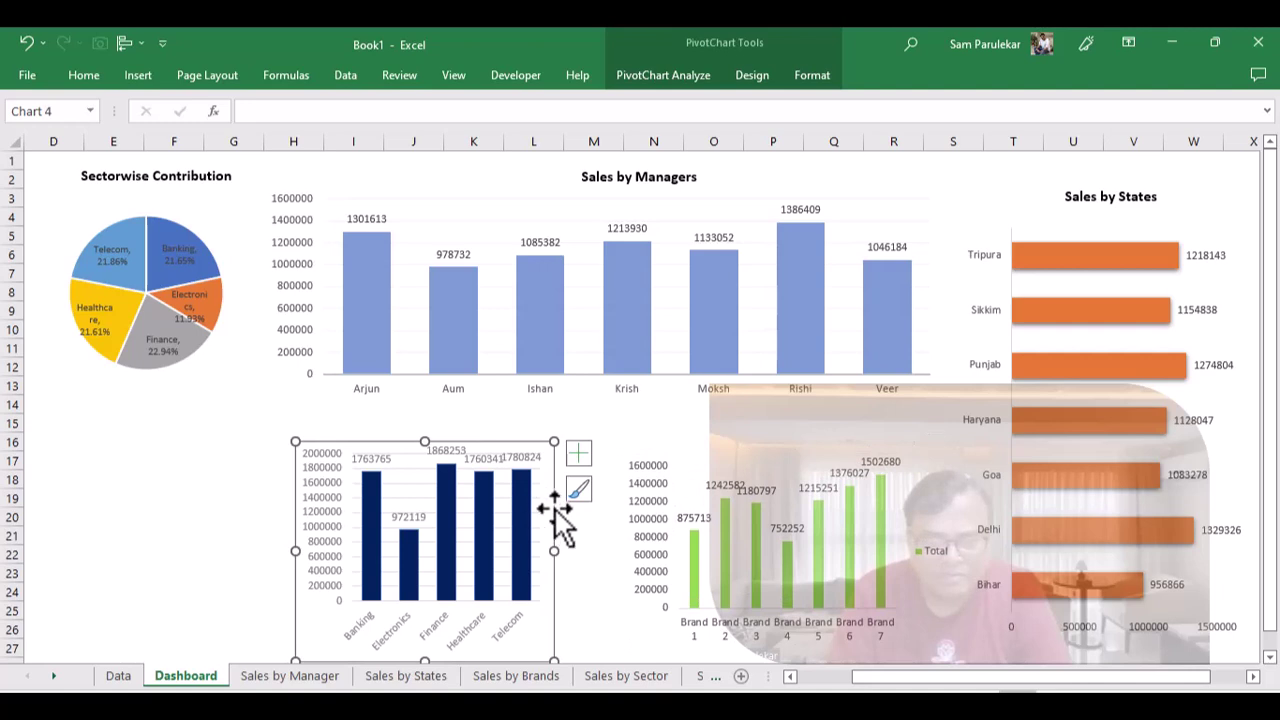
{"action": "left_click_drag", "start_coordinate": [556, 552], "coordinate": [600, 548]}
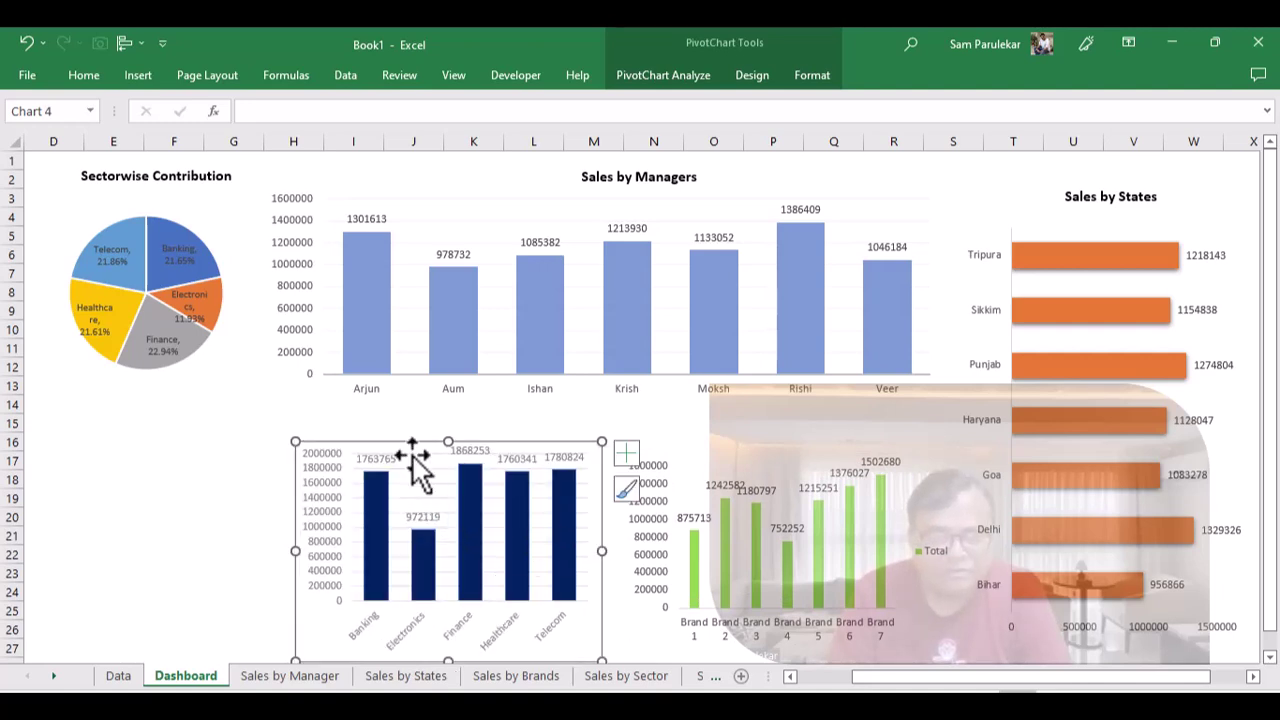
- Reduce the dark blue sector chart's value axis labels to 7 pt and its sector name labels to 8 pt
{"action": "left_click", "coordinate": [319, 490]}
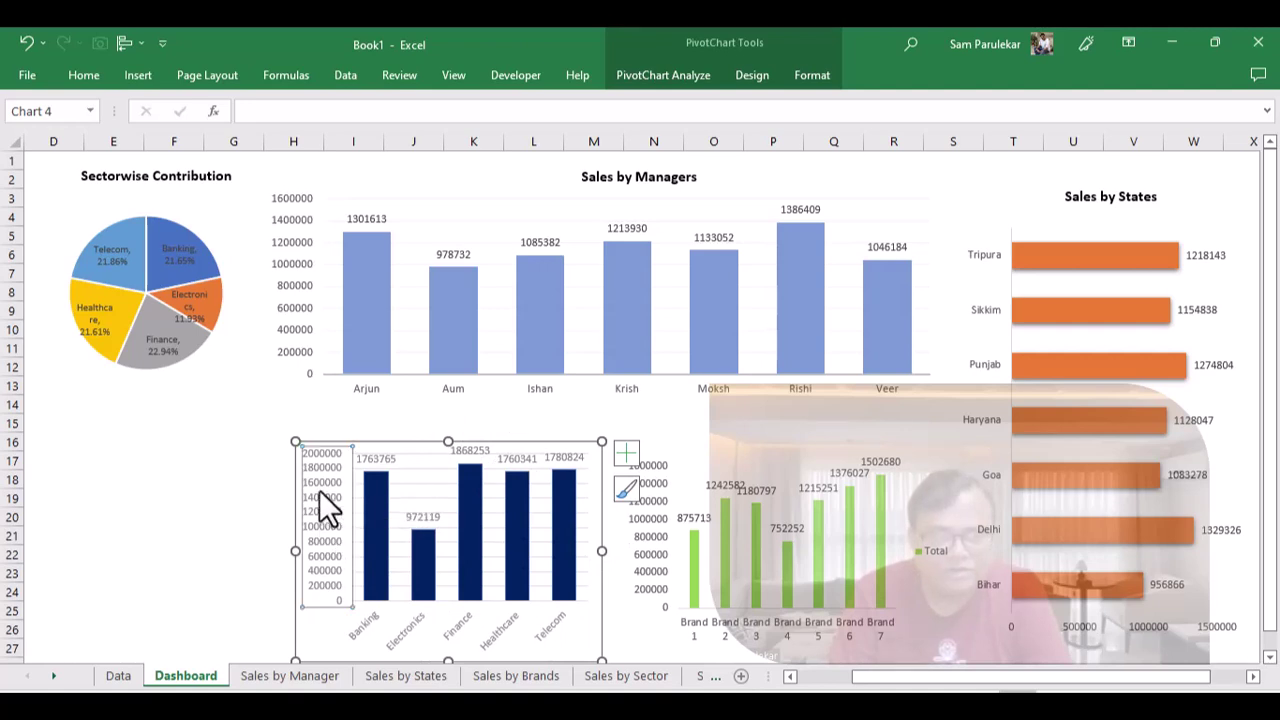
{"action": "left_click", "coordinate": [85, 78]}
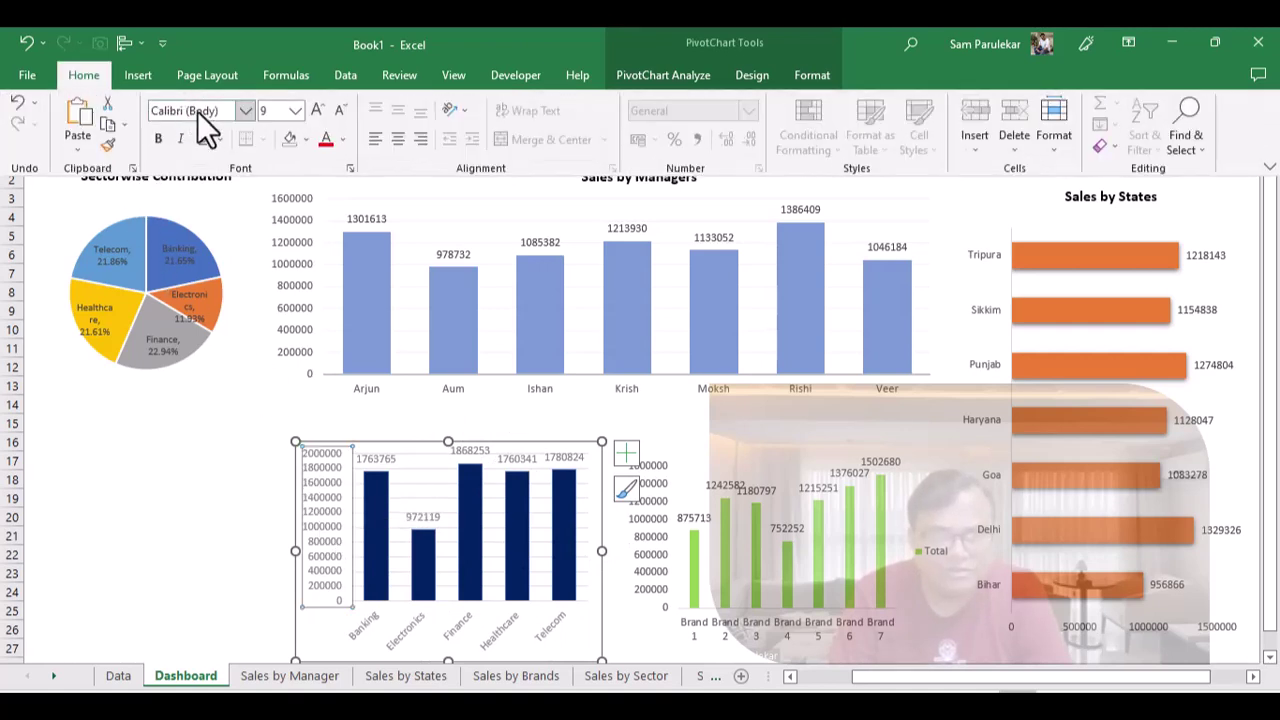
{"action": "left_click", "coordinate": [339, 111]}
{"action": "left_click", "coordinate": [339, 111]}
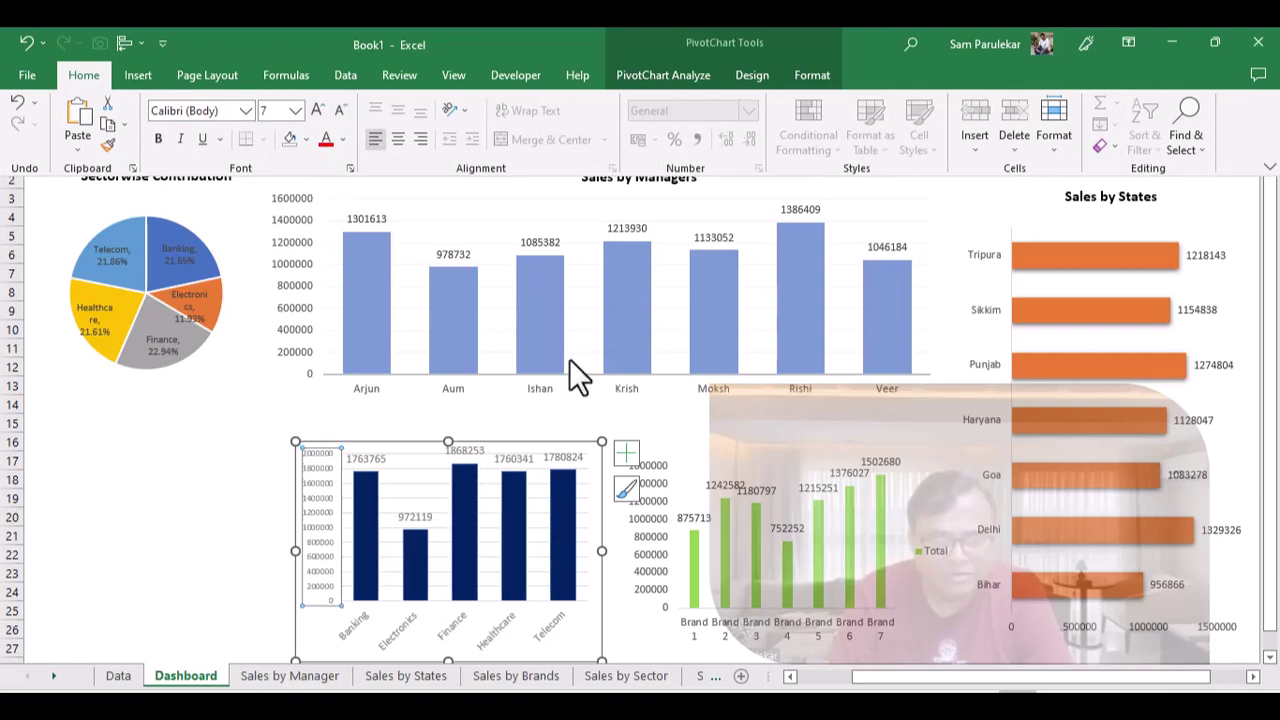
{"action": "left_click", "coordinate": [546, 629]}
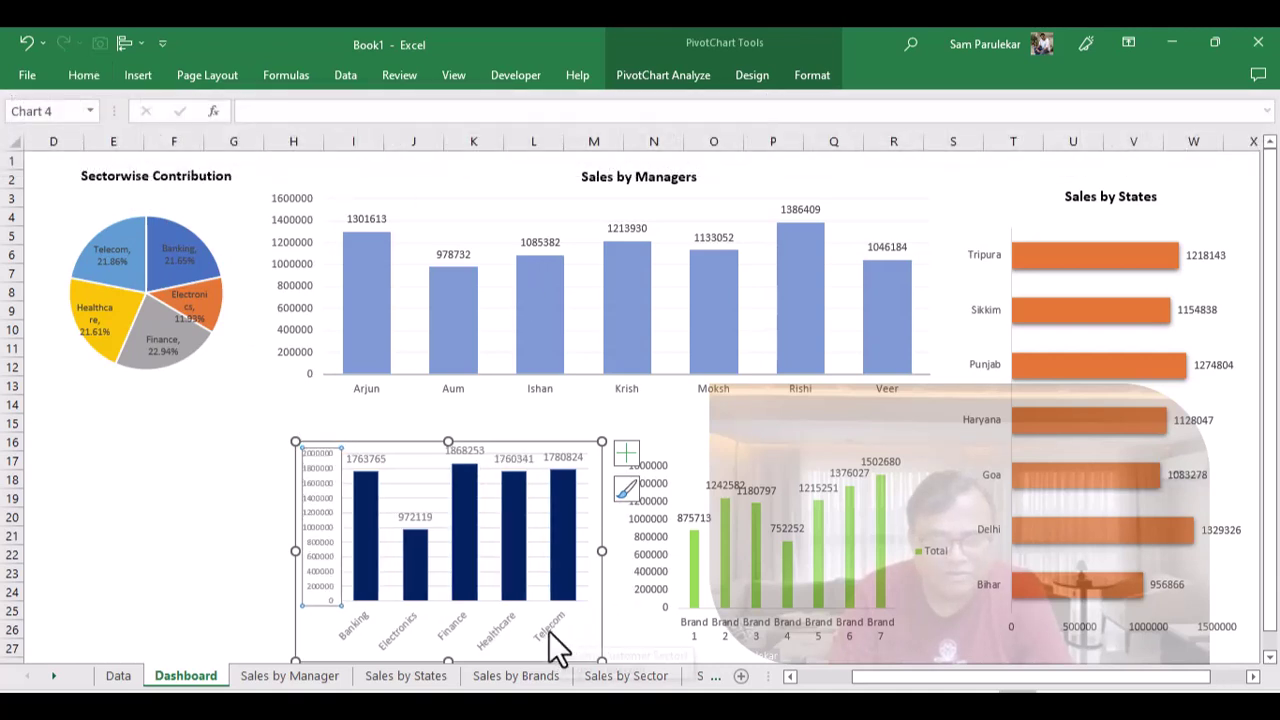
{"action": "left_click", "coordinate": [549, 631]}
{"action": "left_click", "coordinate": [97, 74]}
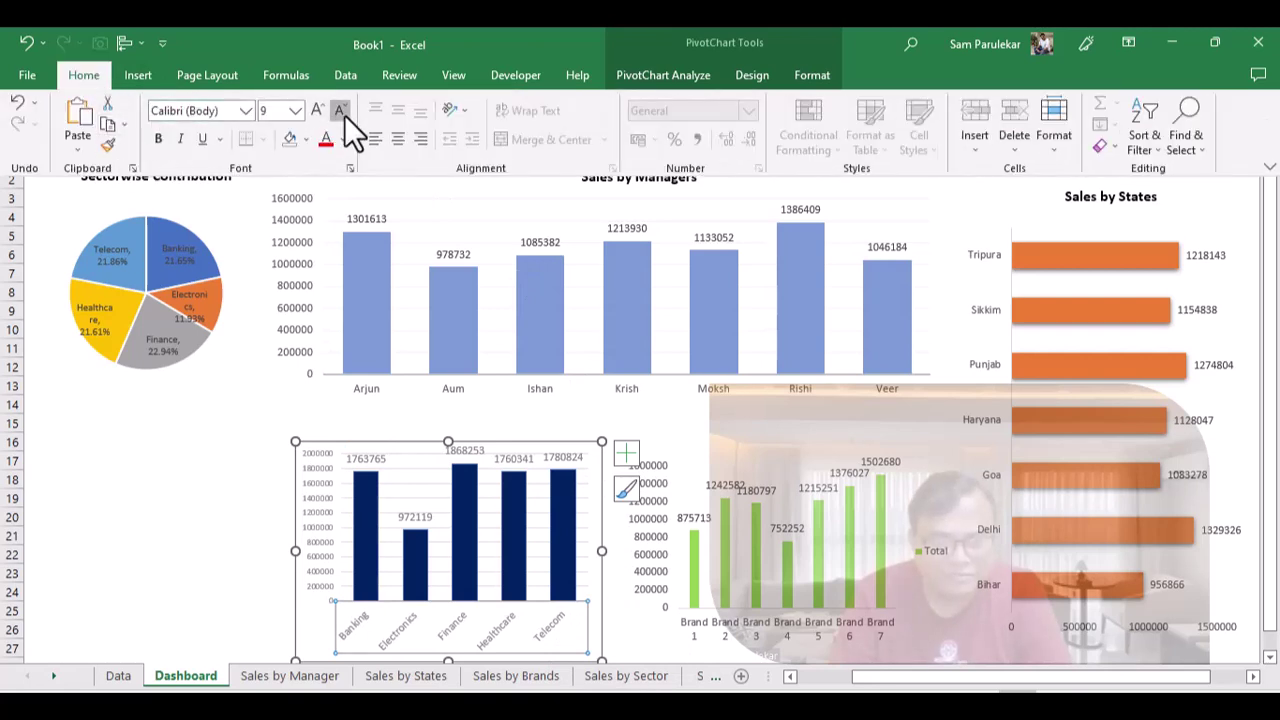
{"action": "left_click", "coordinate": [341, 111]}
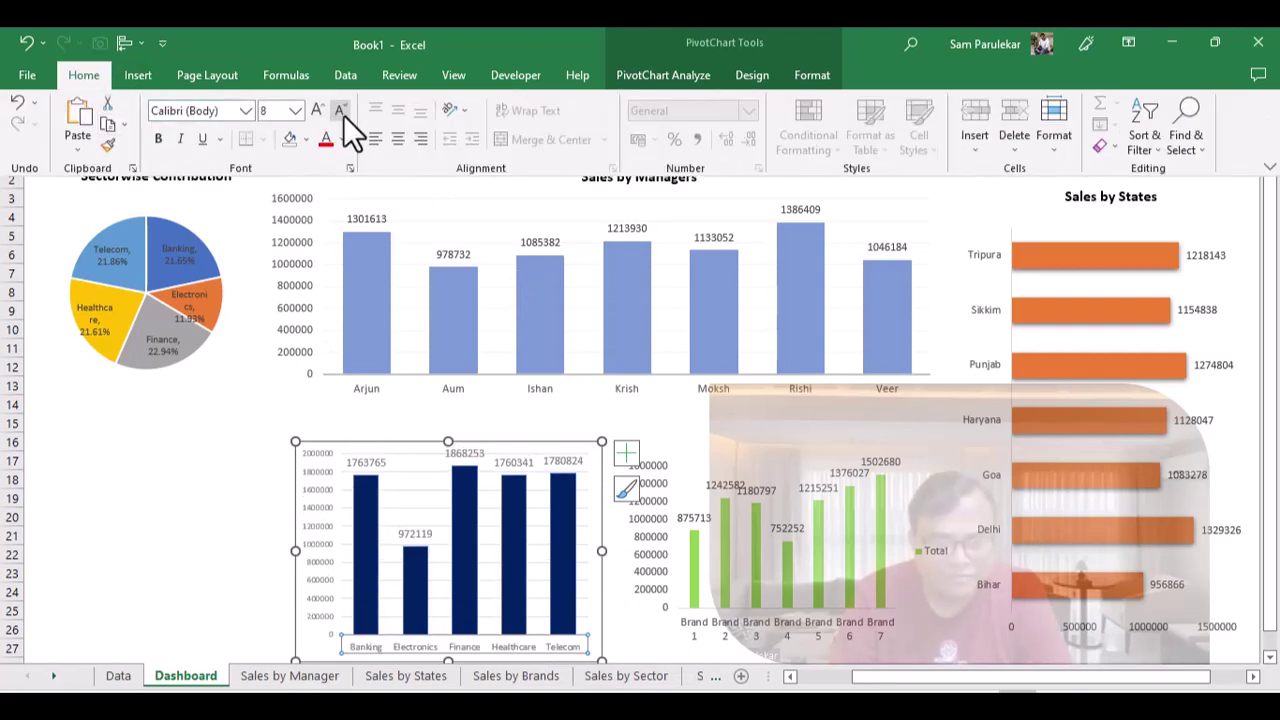
- Reduce the data labels above the sector chart's columns to 8 pt
{"action": "left_click", "coordinate": [472, 454]}
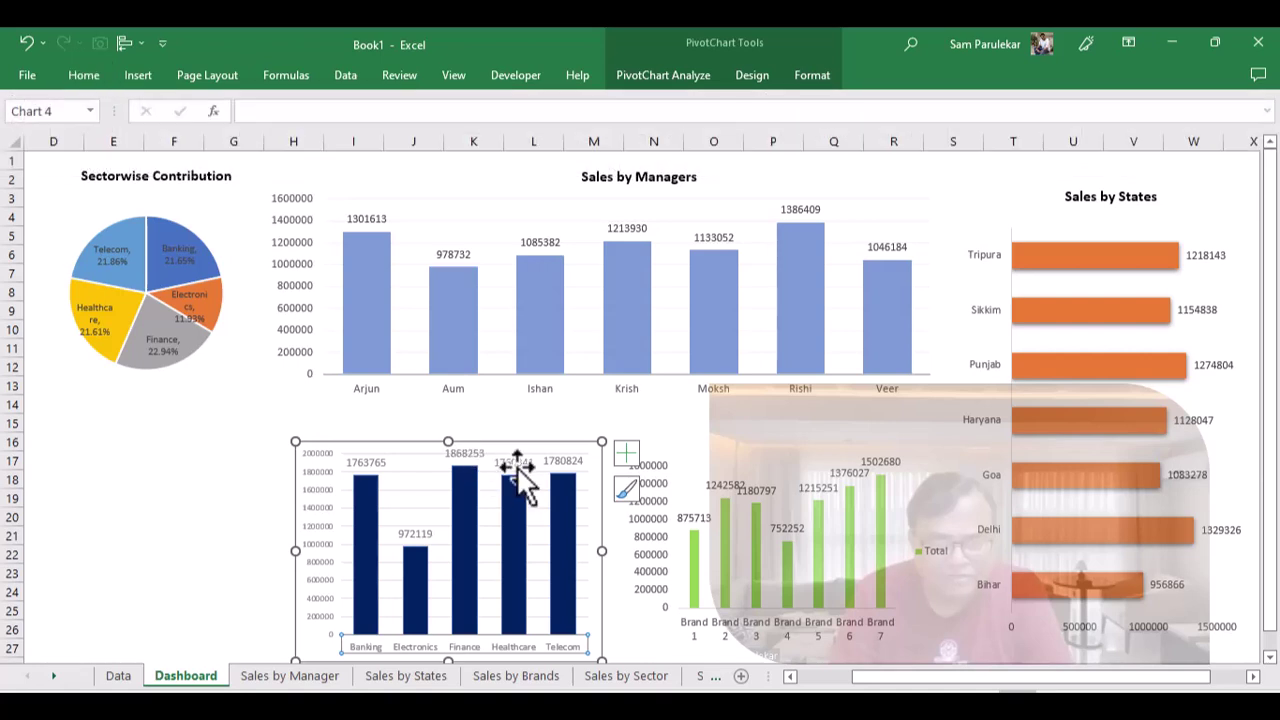
{"action": "left_click", "coordinate": [518, 468]}
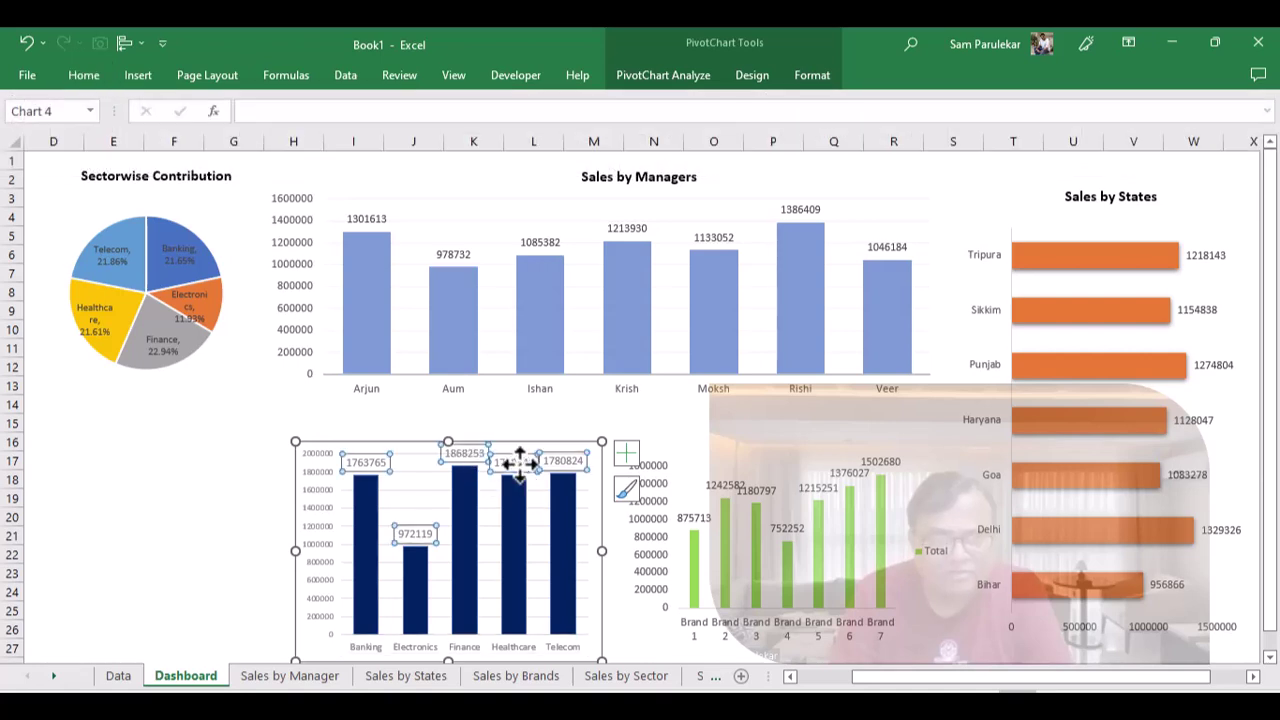
{"action": "left_click", "coordinate": [103, 75]}
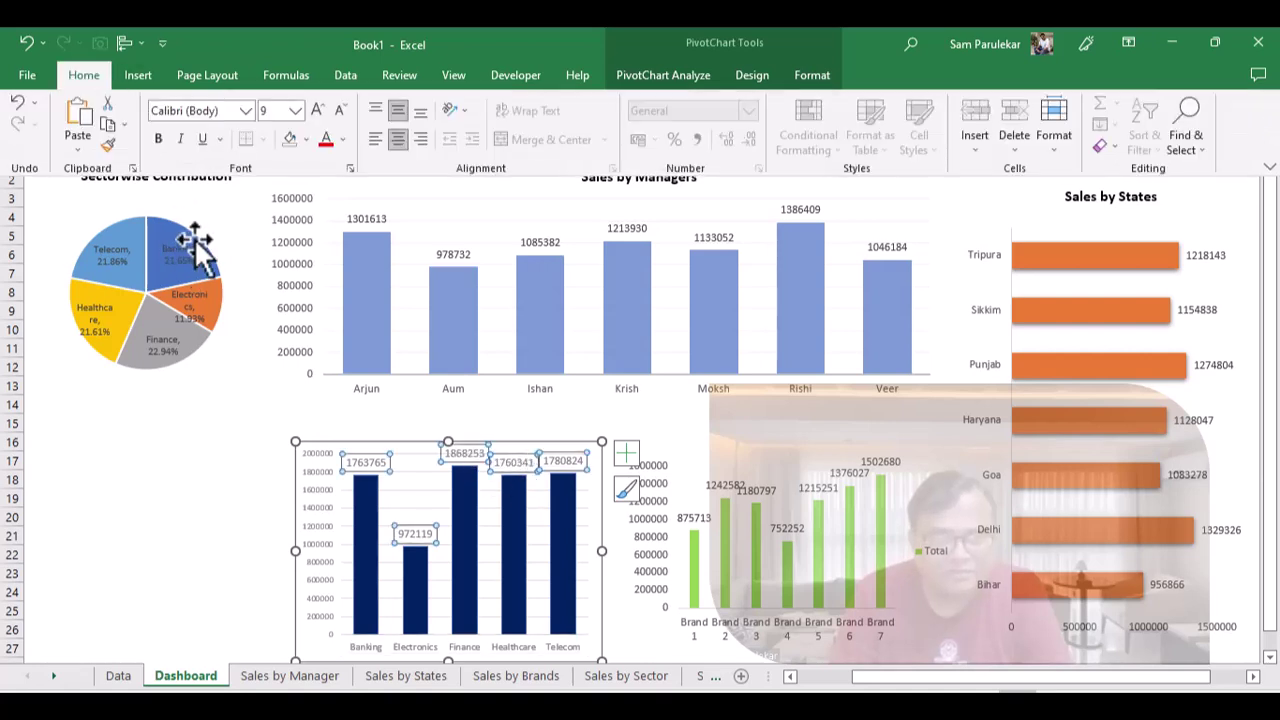
{"action": "left_click", "coordinate": [337, 112]}
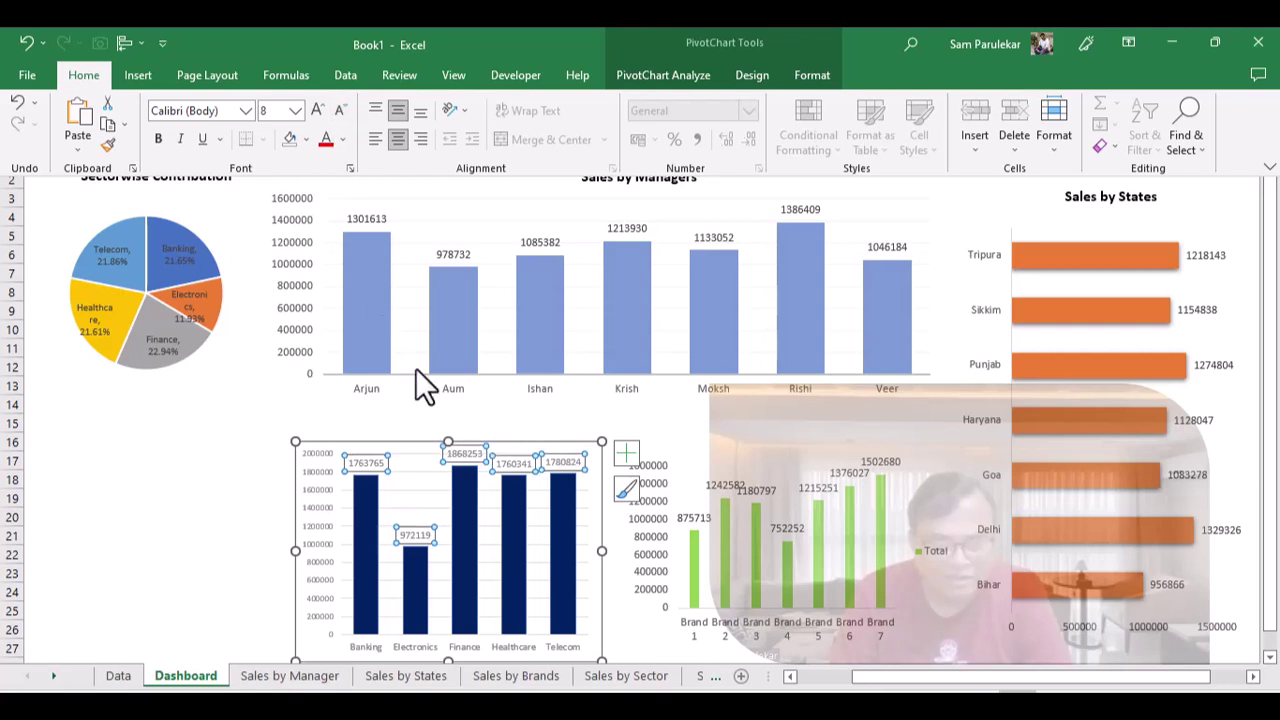
- Delete the horizontal gridlines from the dark blue sector chart
{"action": "left_click", "coordinate": [416, 490]}
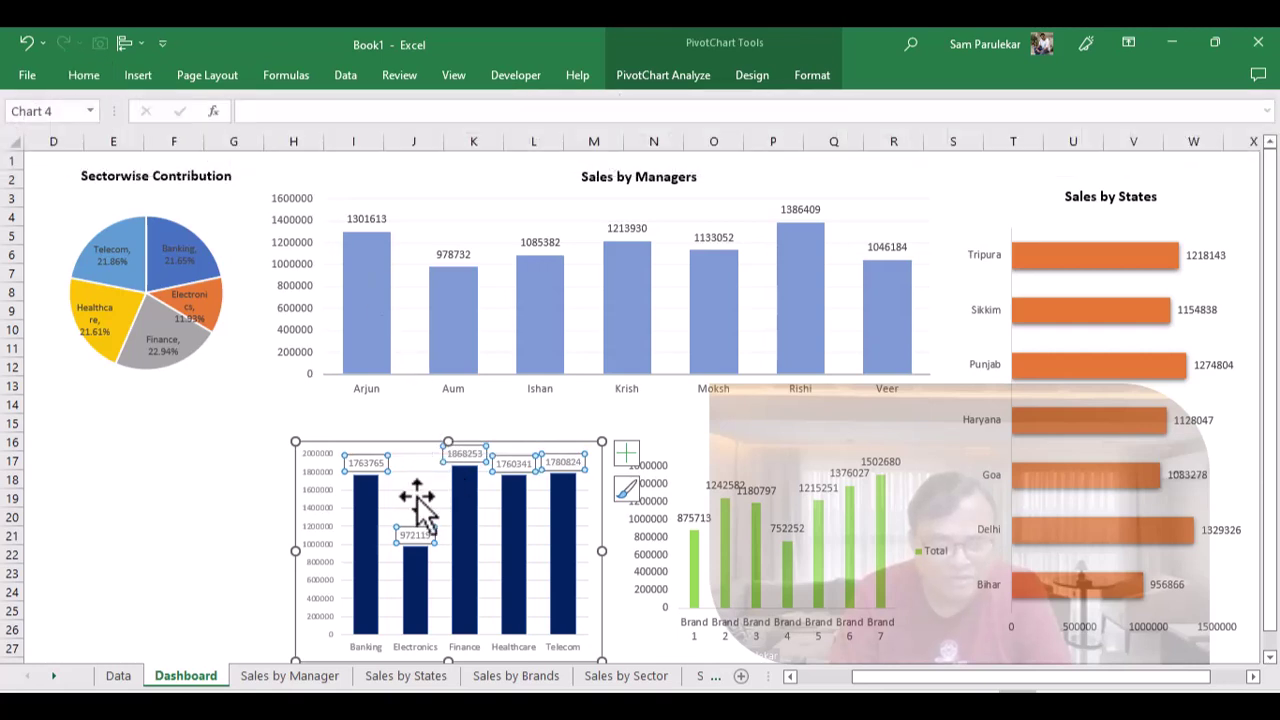
{"action": "left_click", "coordinate": [417, 495]}
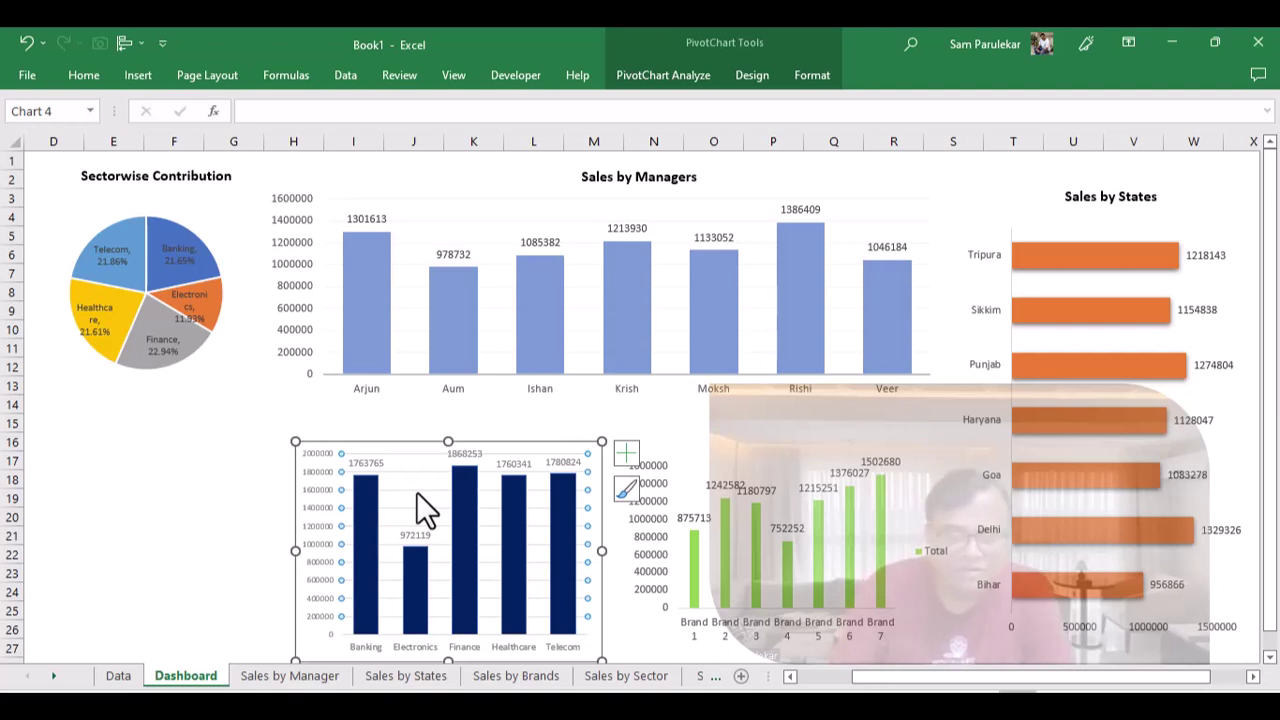
{"action": "key", "text": "Delete"}
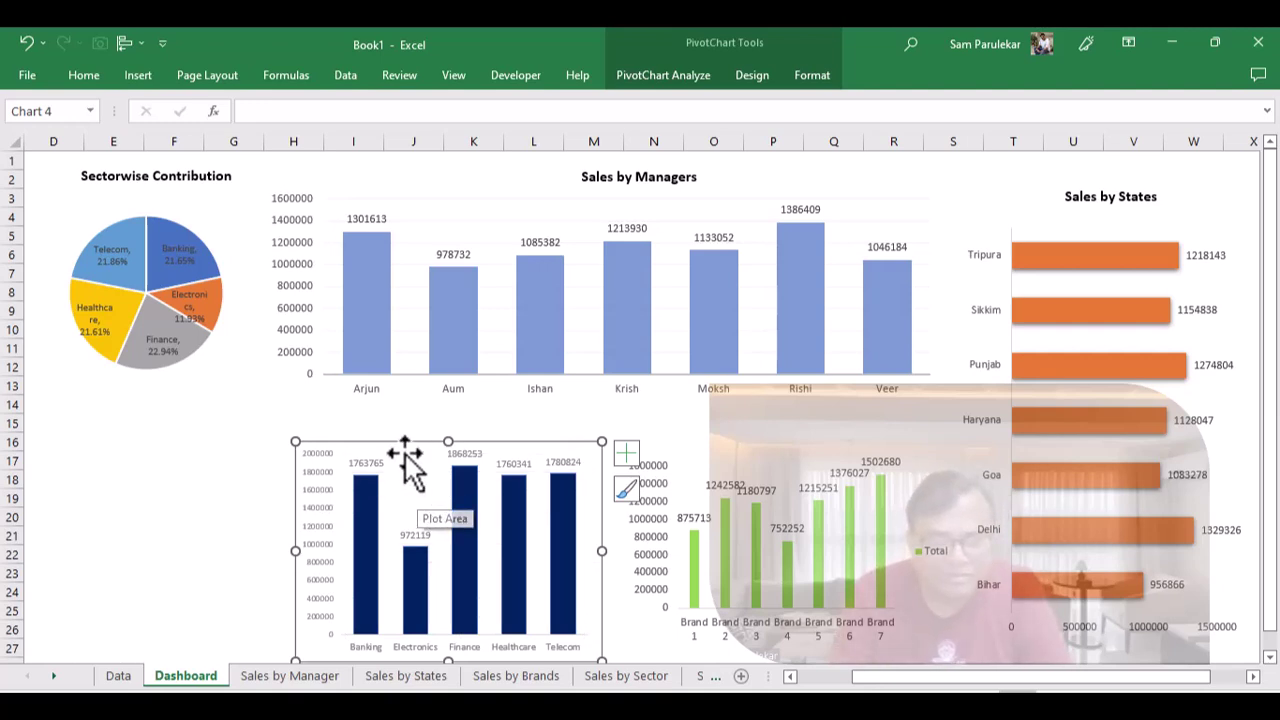
{"action": "left_click", "coordinate": [537, 432]}
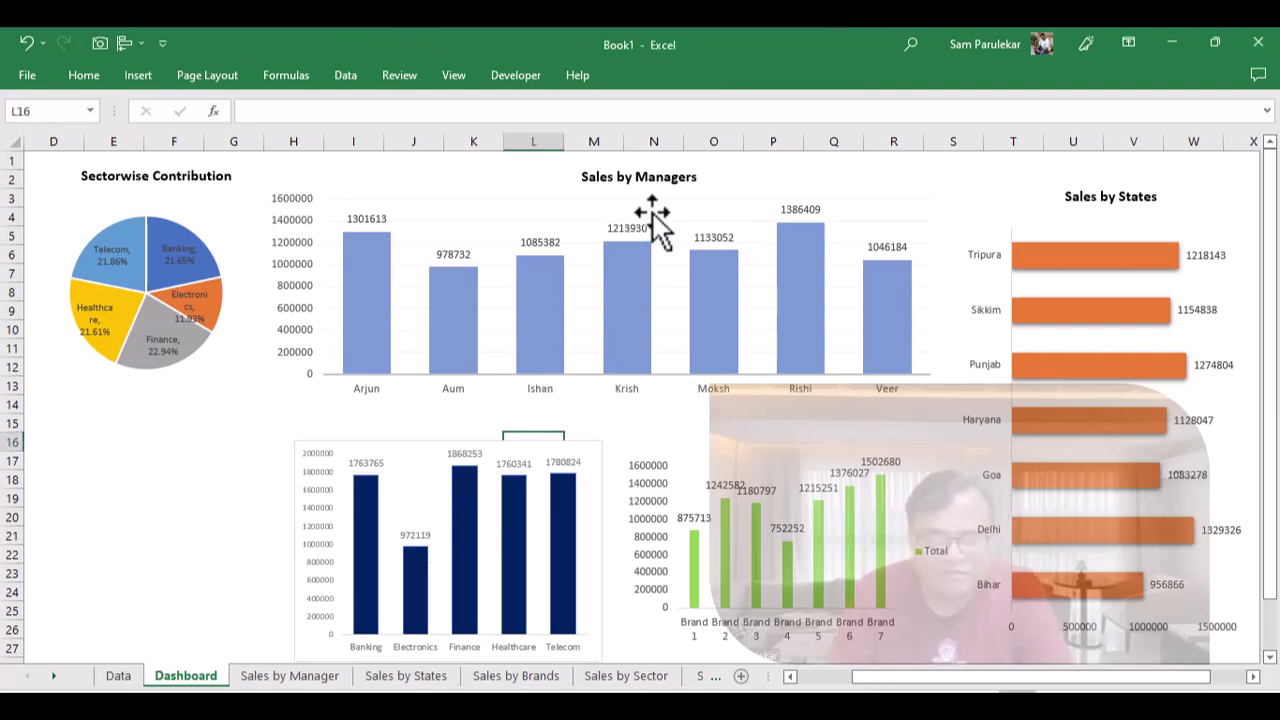
- Duplicate the "Sales by Managers" title, place the copy above the dark blue sector chart and change its text to "Sales by Sectors"
{"action": "left_click", "coordinate": [668, 180]}
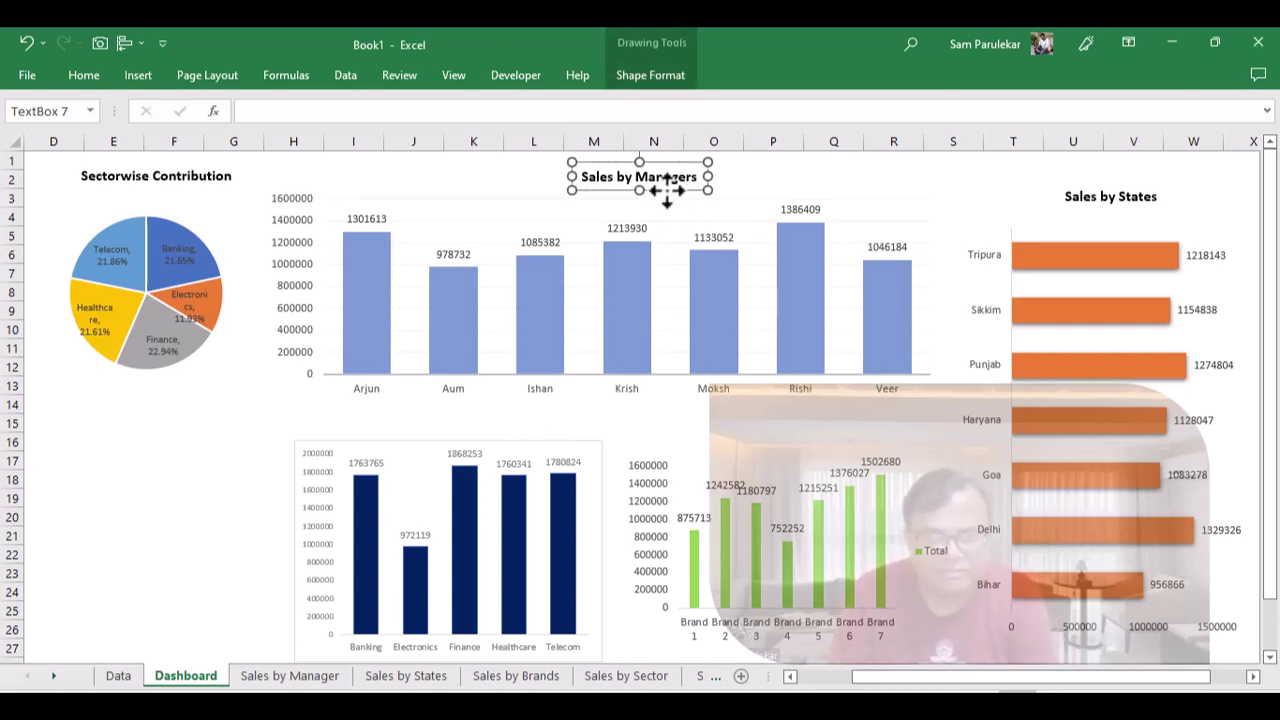
{"action": "key", "text": "ctrl+c"}
{"action": "left_click", "coordinate": [537, 424]}
{"action": "key", "text": "ctrl+v"}
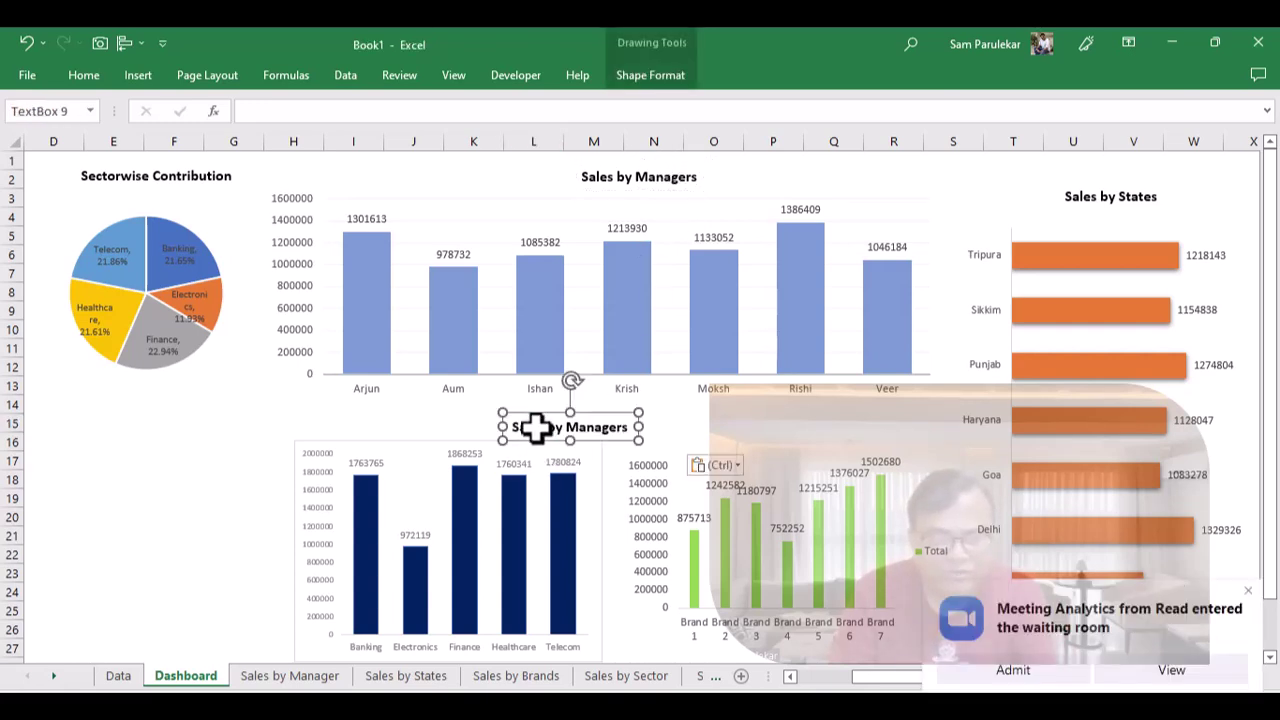
{"action": "left_click_drag", "start_coordinate": [614, 440], "coordinate": [498, 440]}
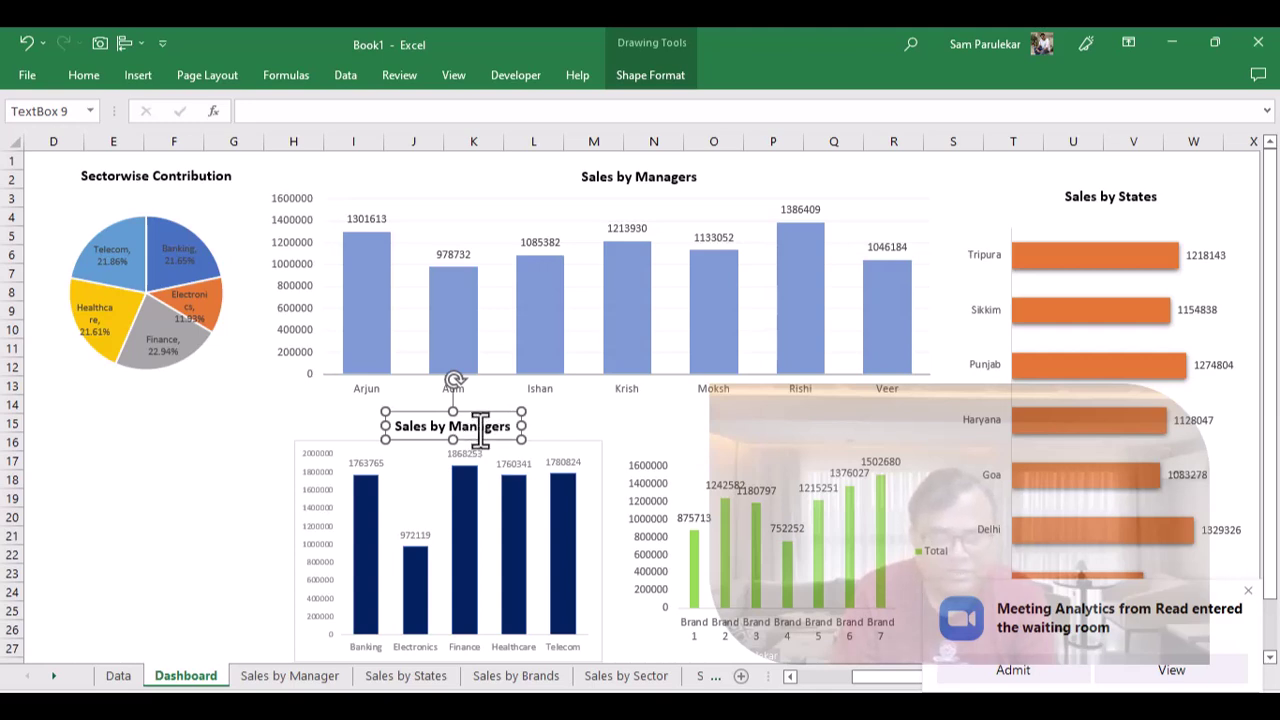
{"action": "double_click", "coordinate": [479, 424]}
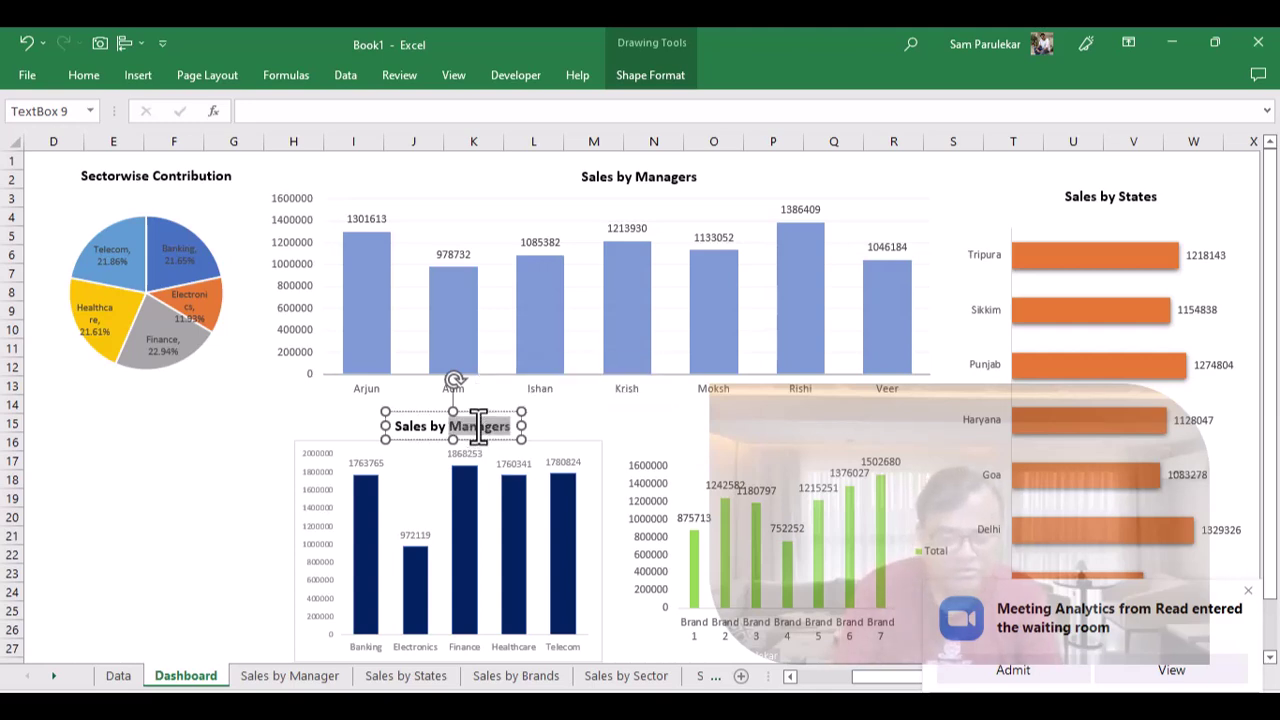
{"action": "type", "text": "Sectors"}
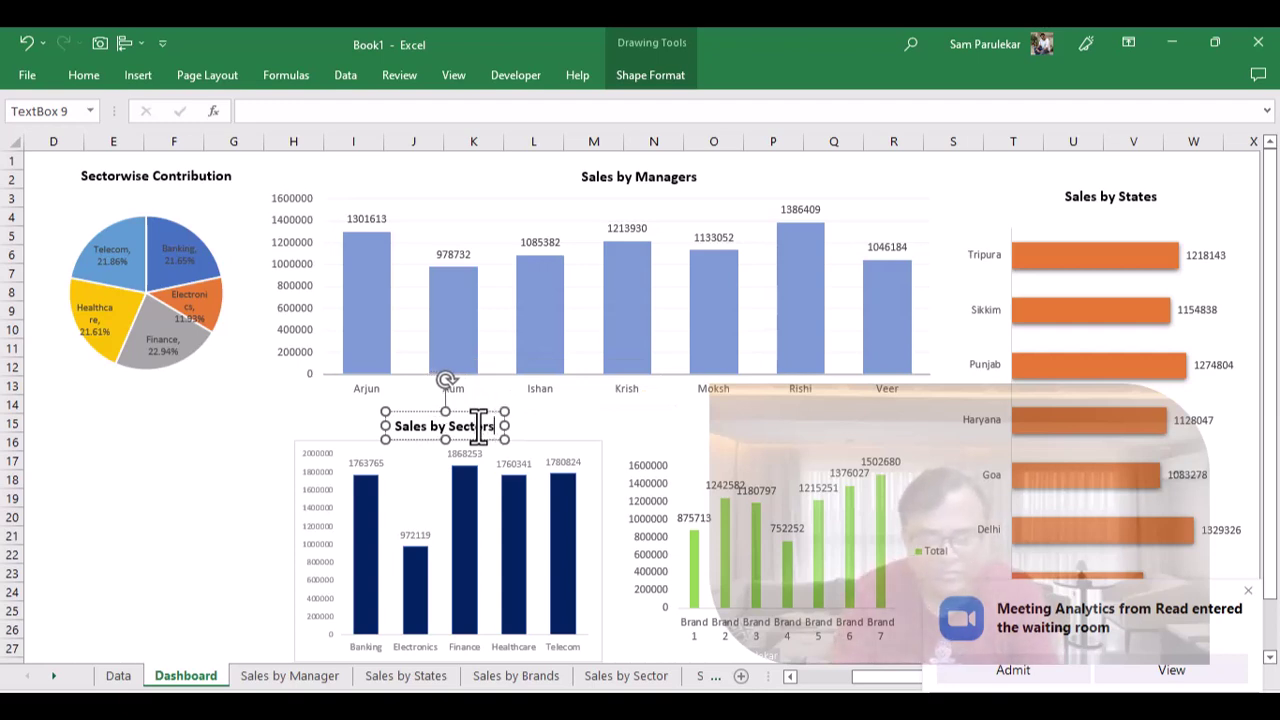
- Remove the outline around the dark blue sector chart
{"action": "left_click", "coordinate": [738, 460]}
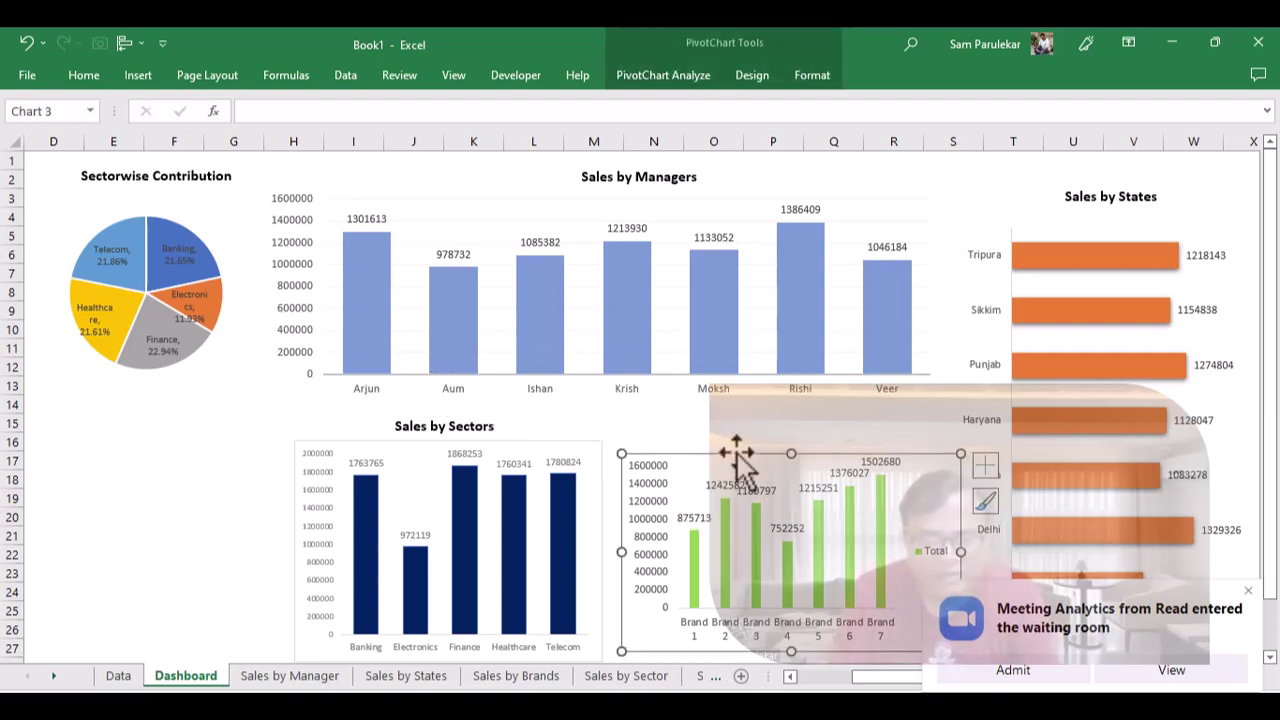
{"action": "left_click", "coordinate": [589, 448]}
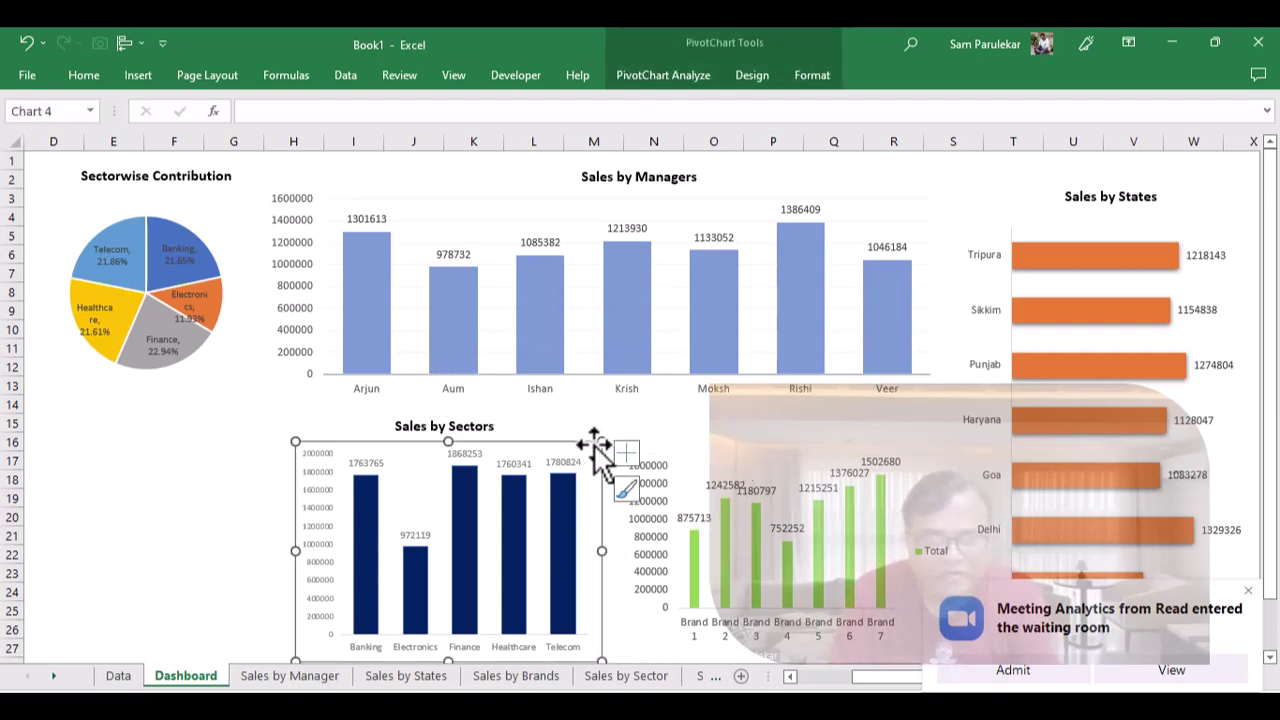
{"action": "left_click", "coordinate": [759, 77]}
{"action": "left_click", "coordinate": [810, 77]}
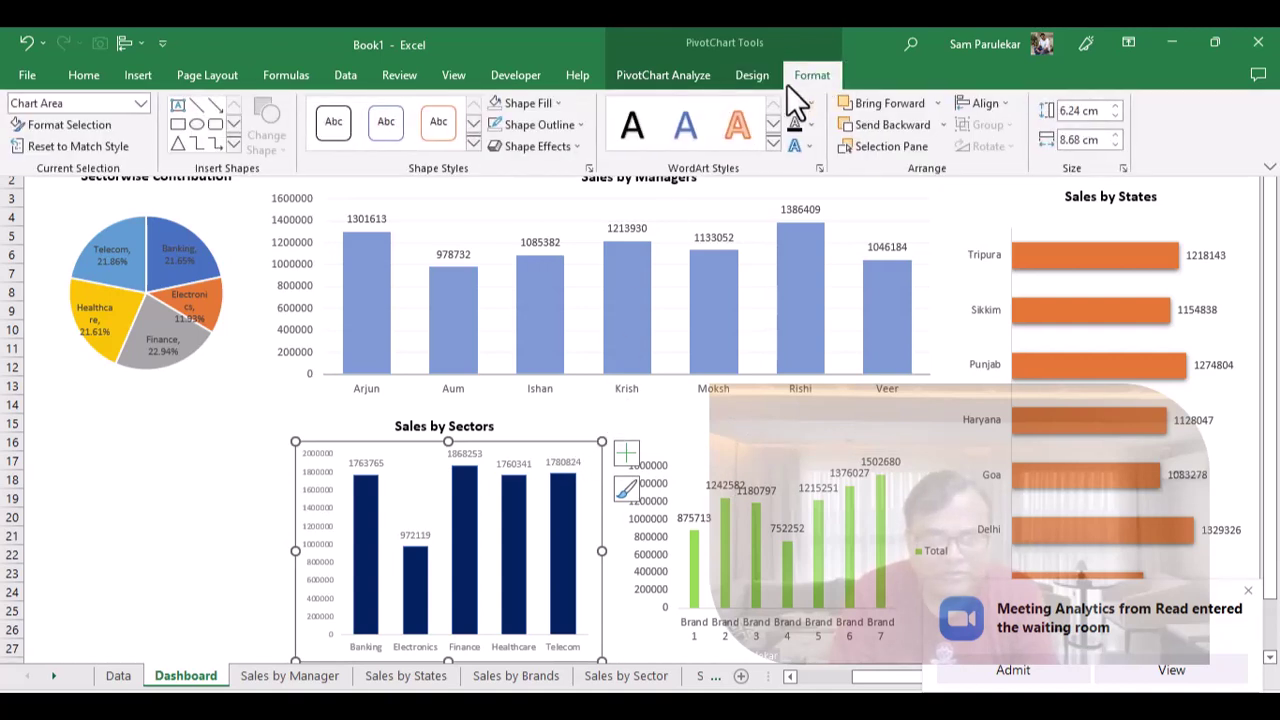
{"action": "left_click", "coordinate": [578, 126]}
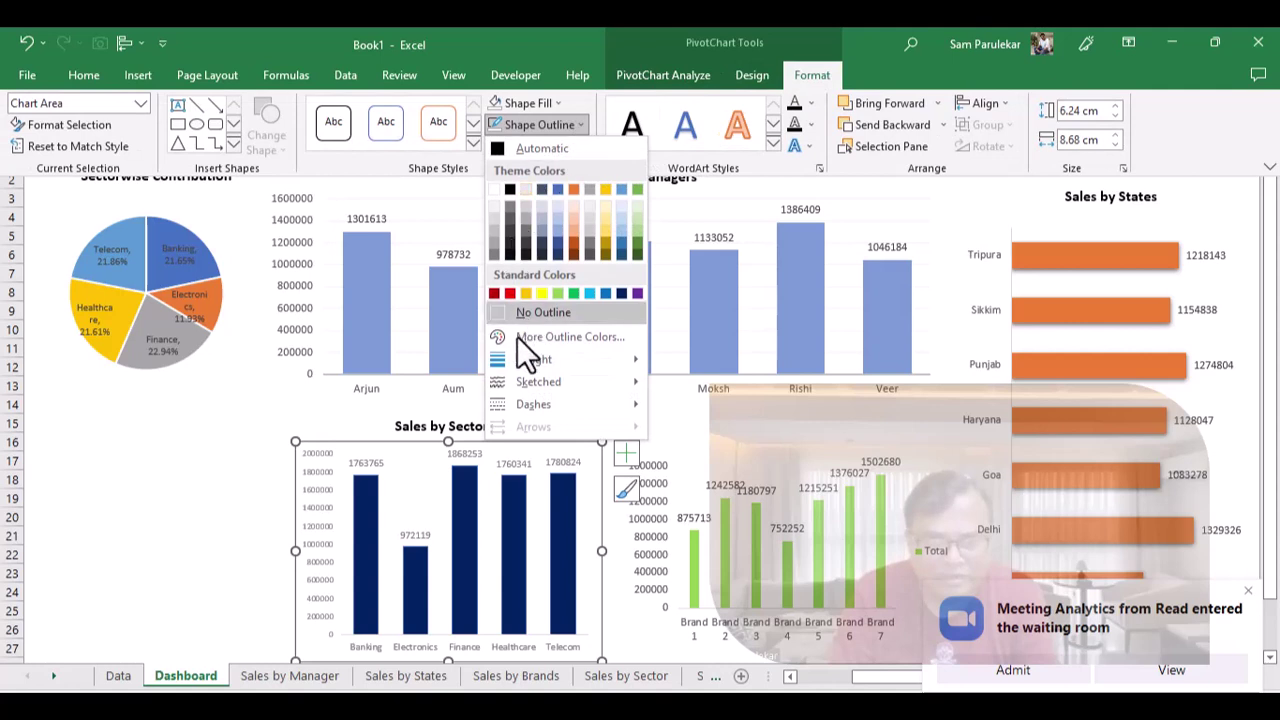
{"action": "left_click", "coordinate": [502, 314]}
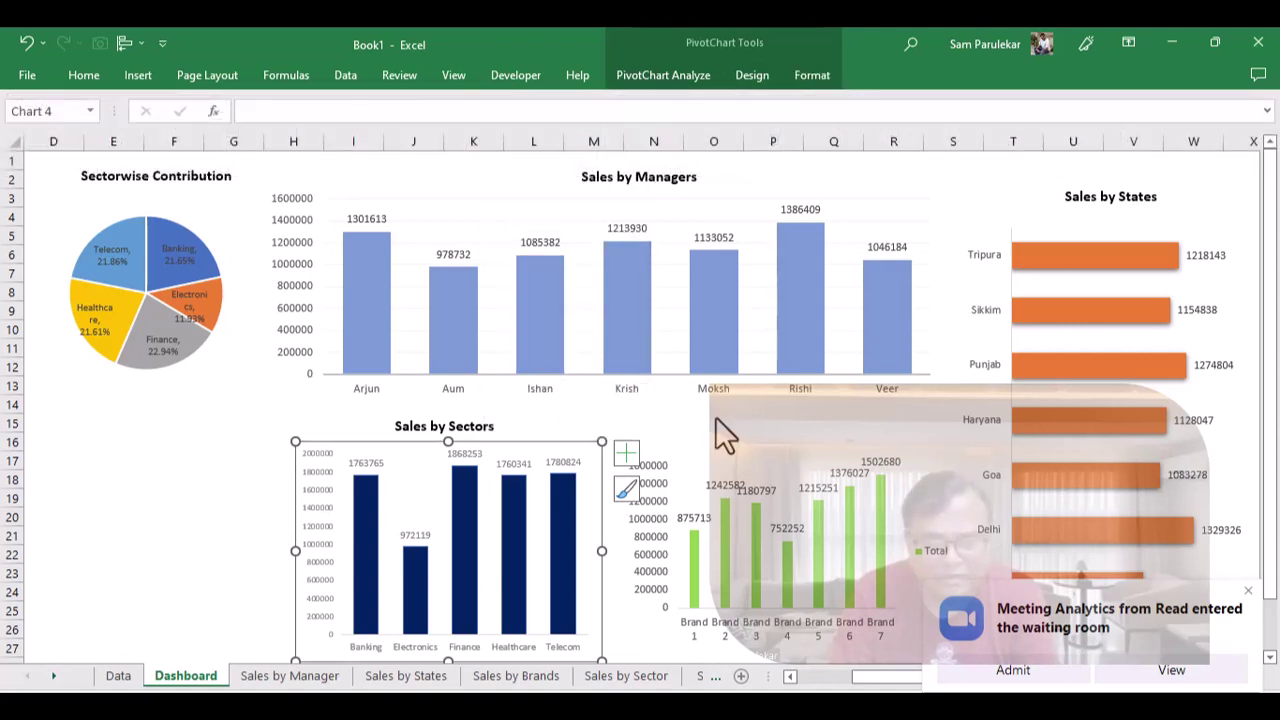
{"action": "left_click", "coordinate": [715, 418]}
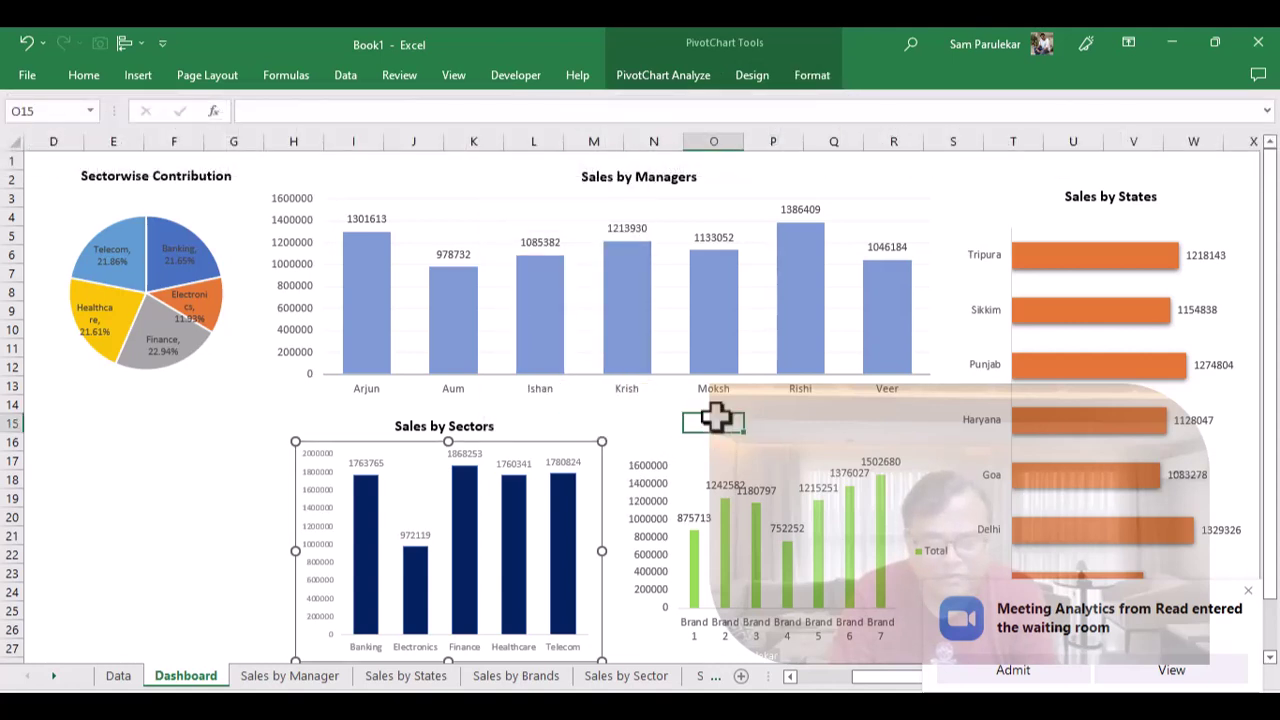
- Reduce the green brand chart's value axis labels and brand name labels to 7 pt
{"action": "left_click", "coordinate": [806, 475]}
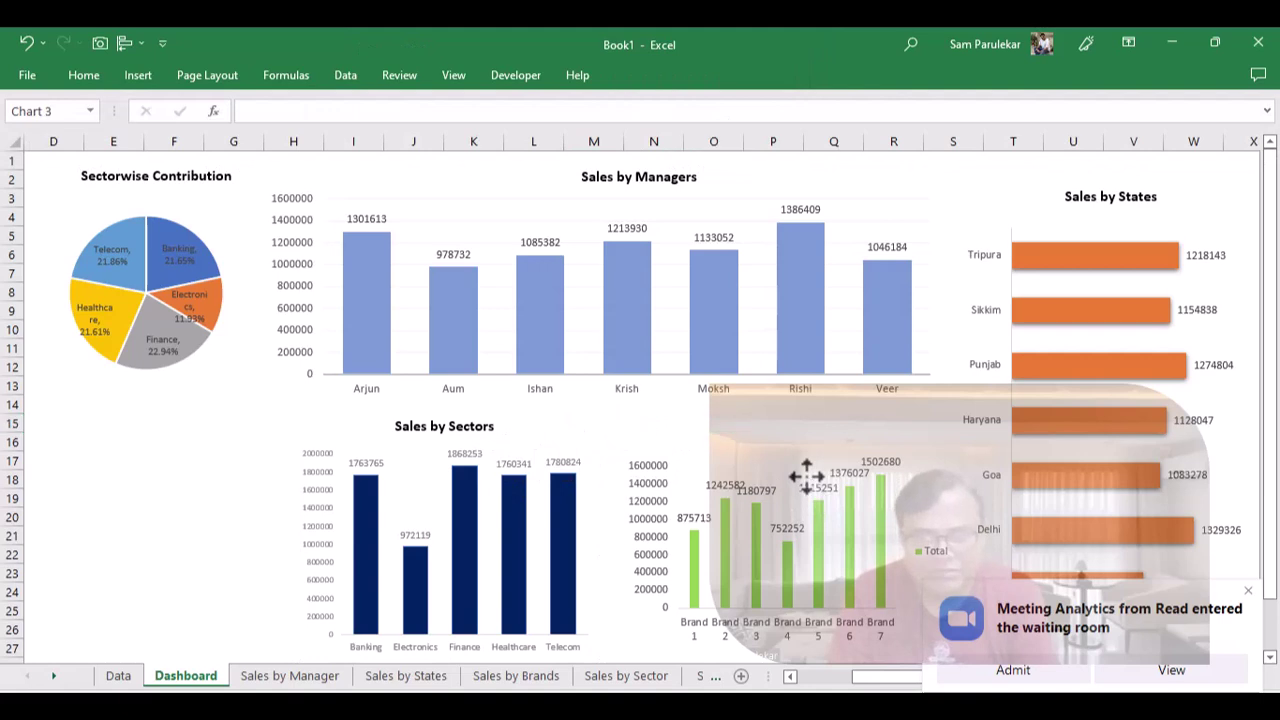
{"action": "left_click", "coordinate": [645, 485]}
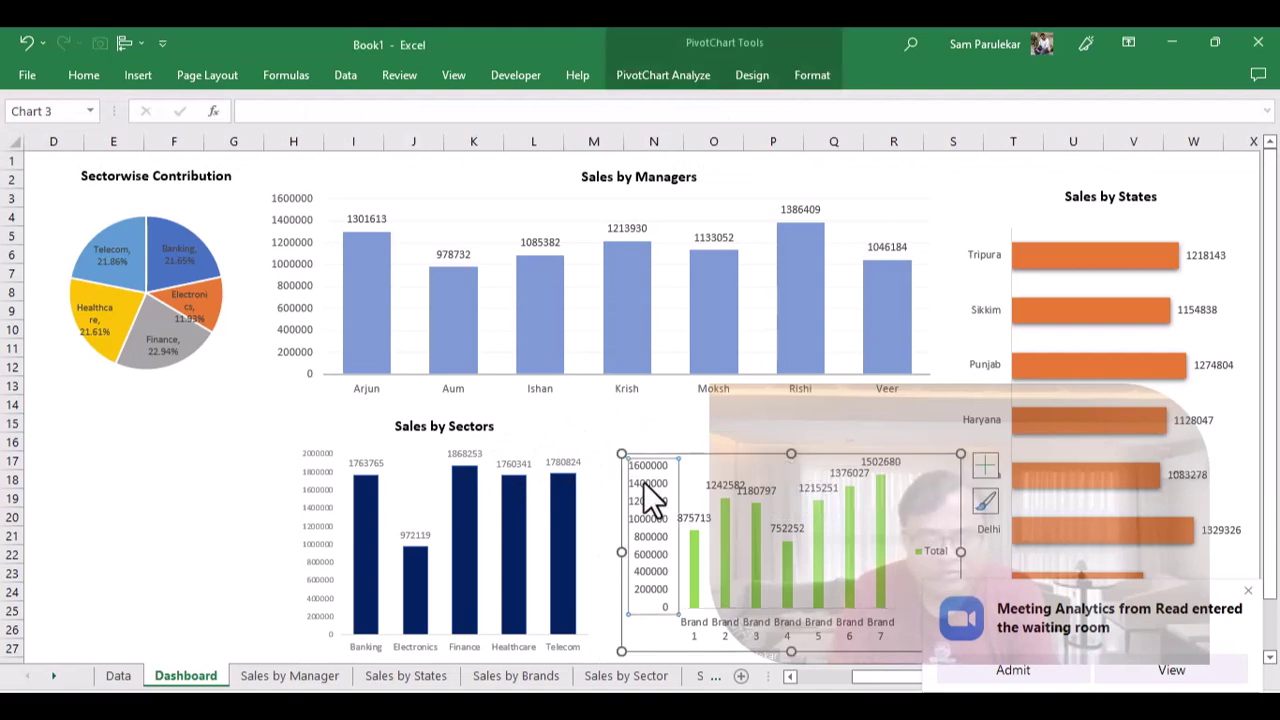
{"action": "left_click", "coordinate": [77, 80]}
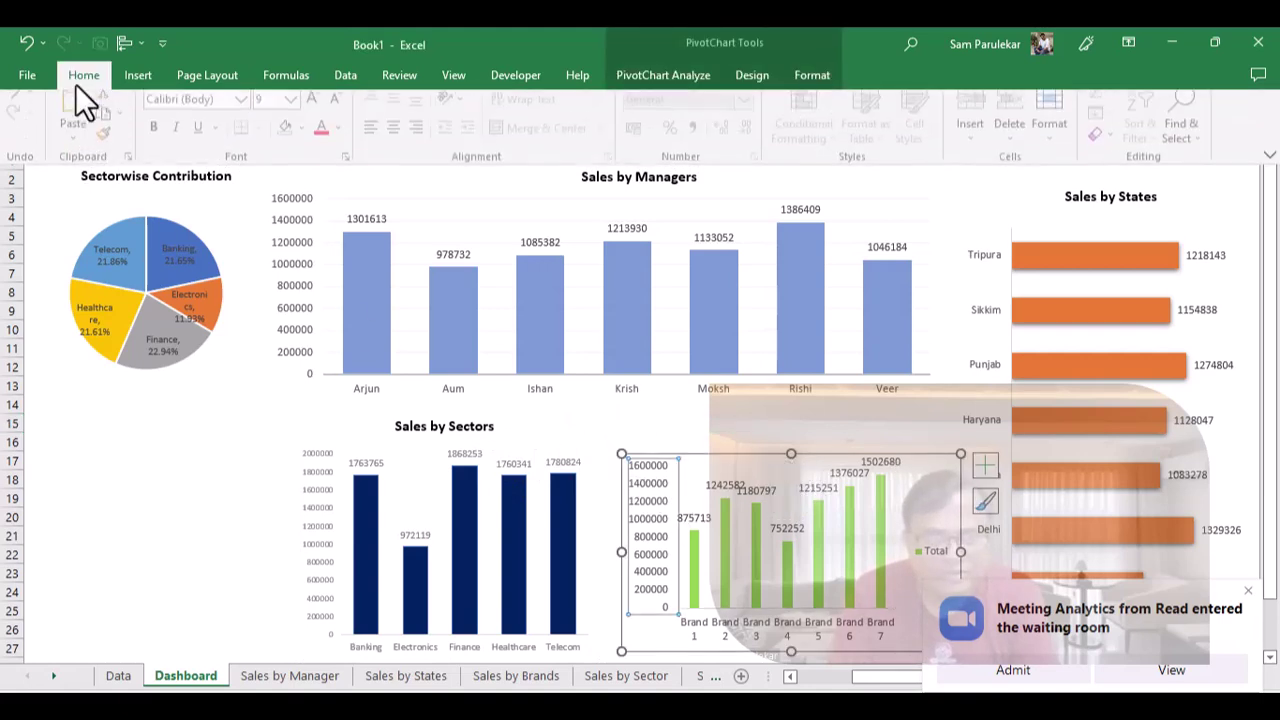
{"action": "left_click", "coordinate": [340, 111]}
{"action": "left_click", "coordinate": [340, 111]}
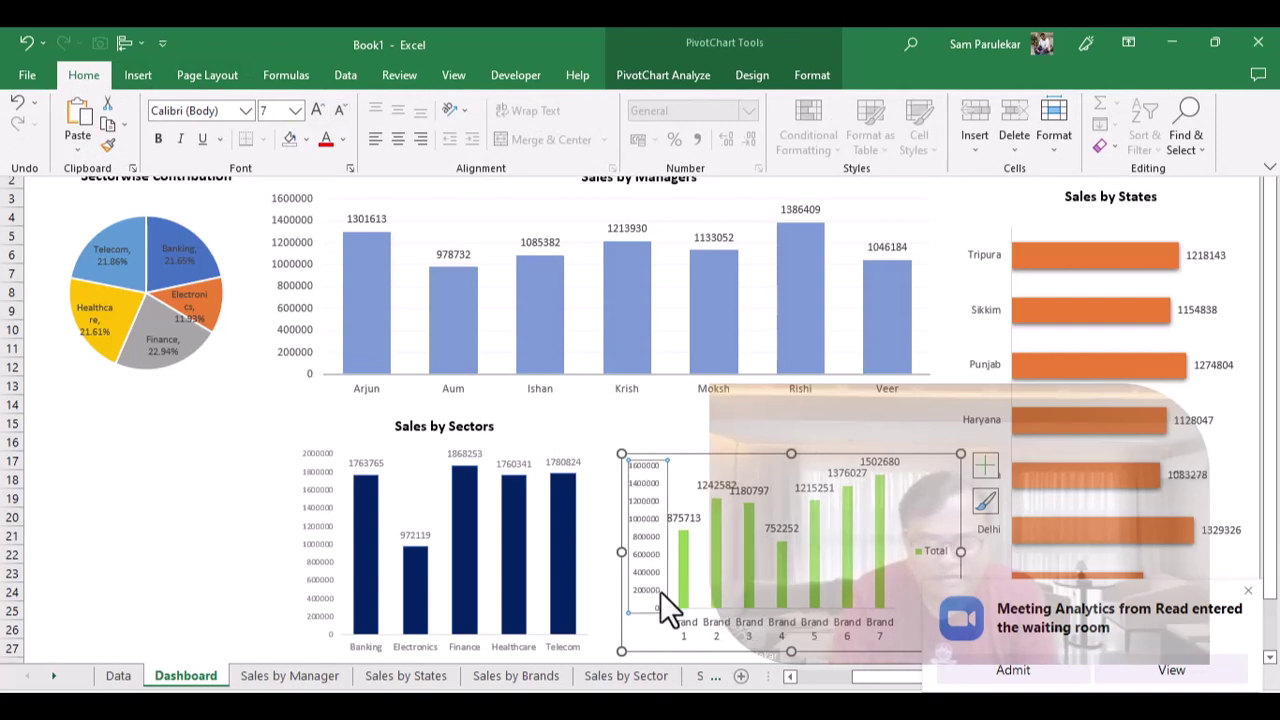
{"action": "left_click", "coordinate": [768, 628]}
{"action": "left_click", "coordinate": [794, 636]}
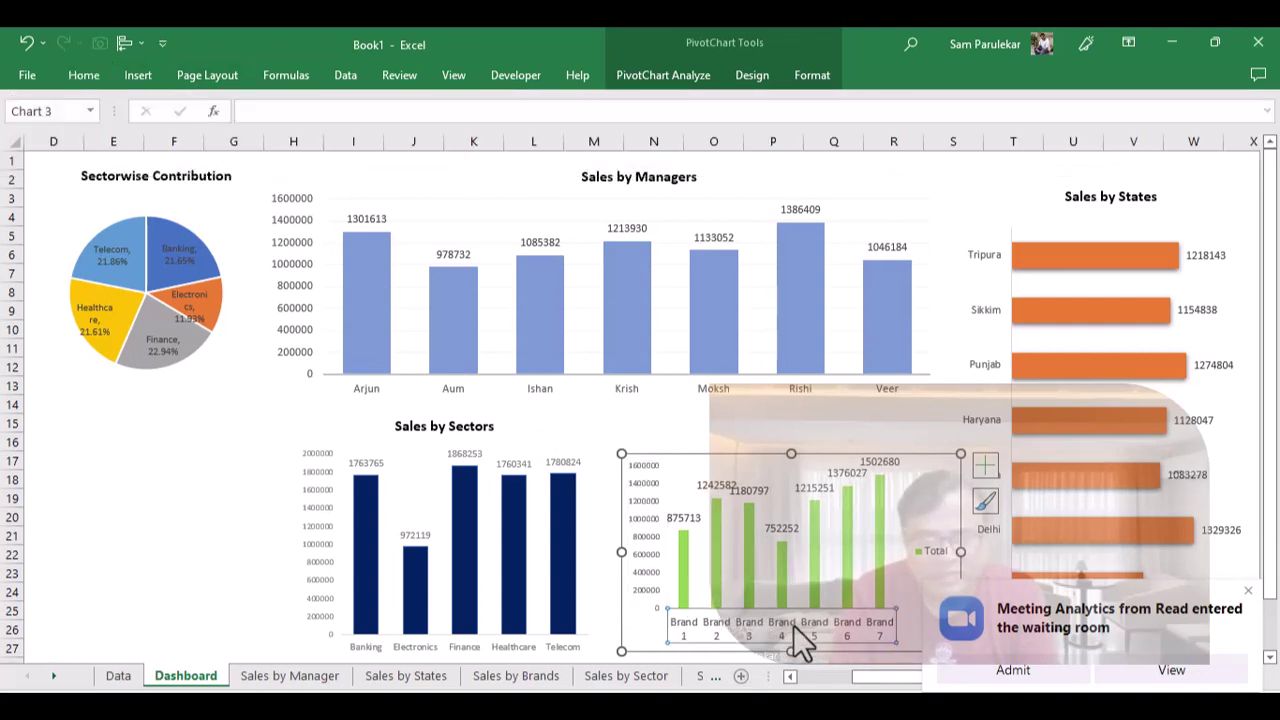
{"action": "left_click", "coordinate": [78, 78]}
{"action": "left_click", "coordinate": [339, 111]}
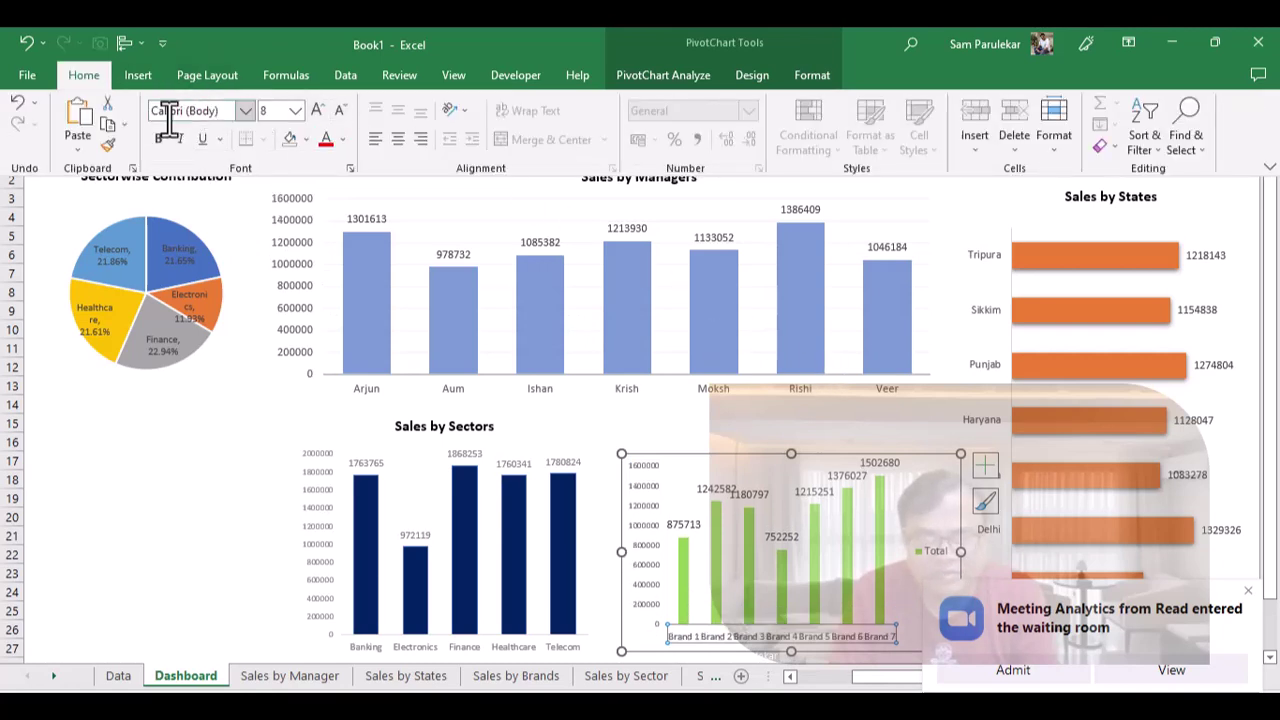
{"action": "left_click", "coordinate": [335, 113]}
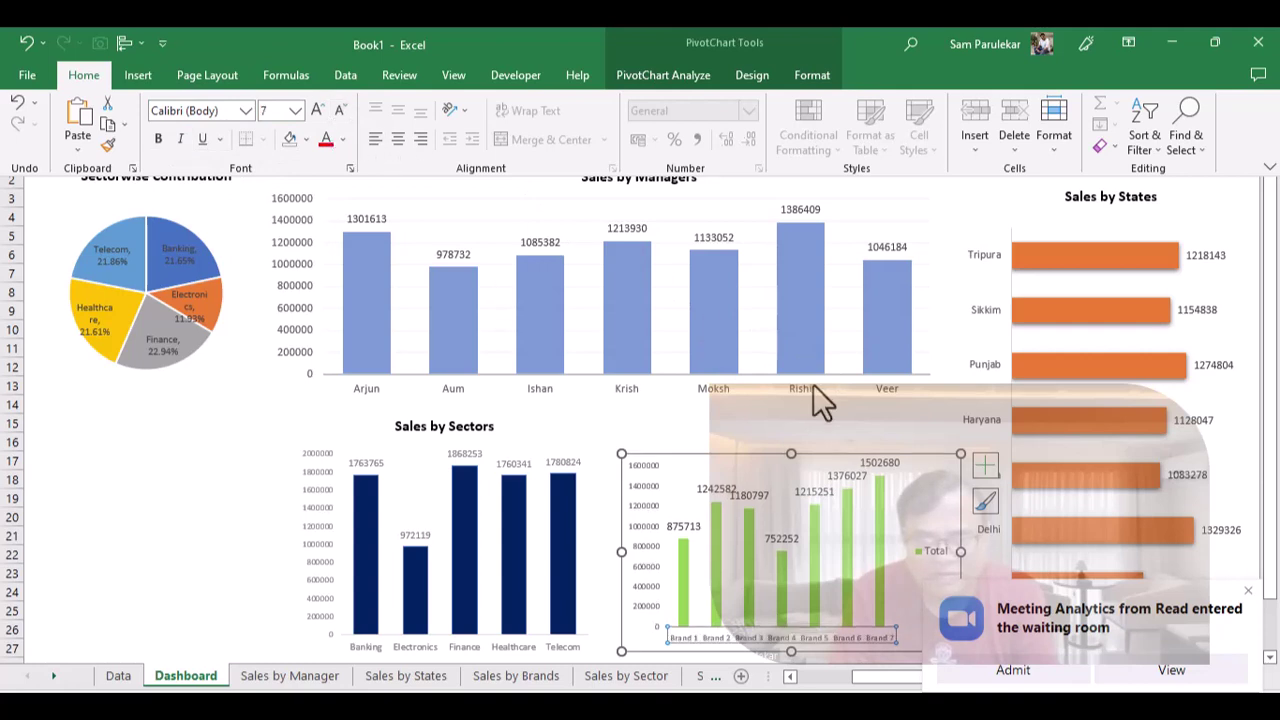
- Reduce the data labels above the green brand chart's columns to 8 pt
{"action": "left_click", "coordinate": [884, 462]}
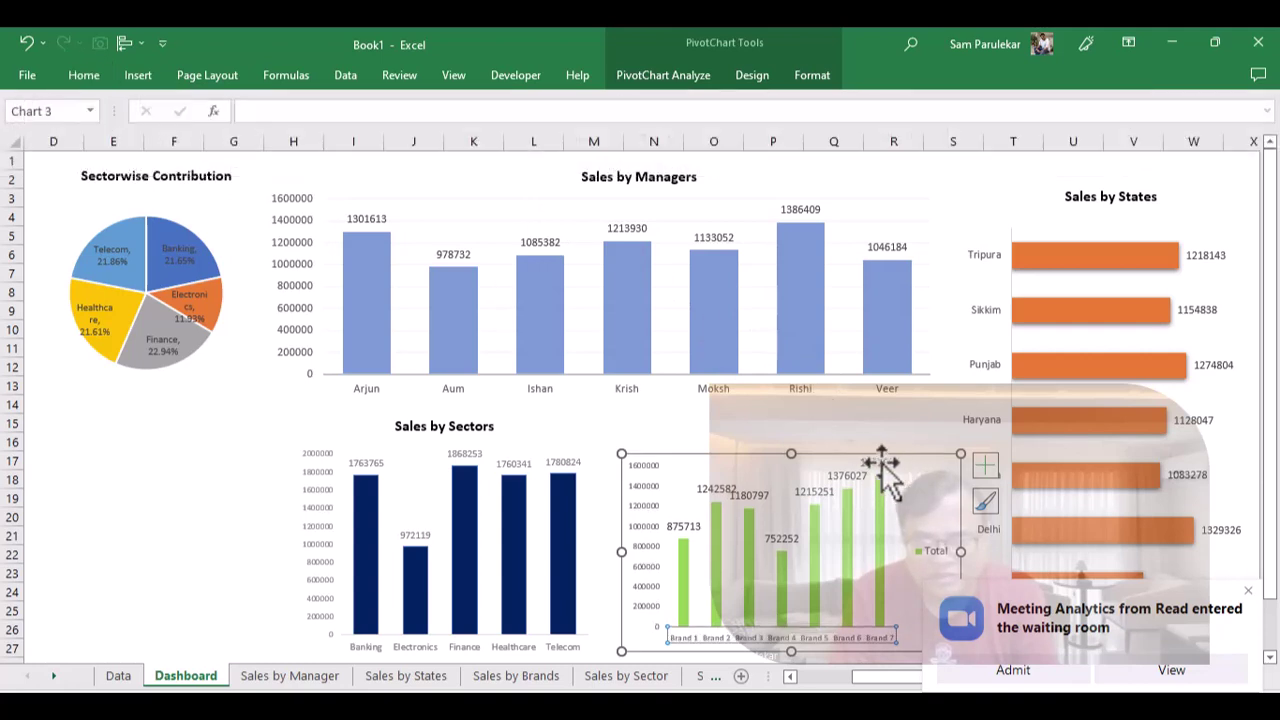
{"action": "left_click", "coordinate": [836, 474]}
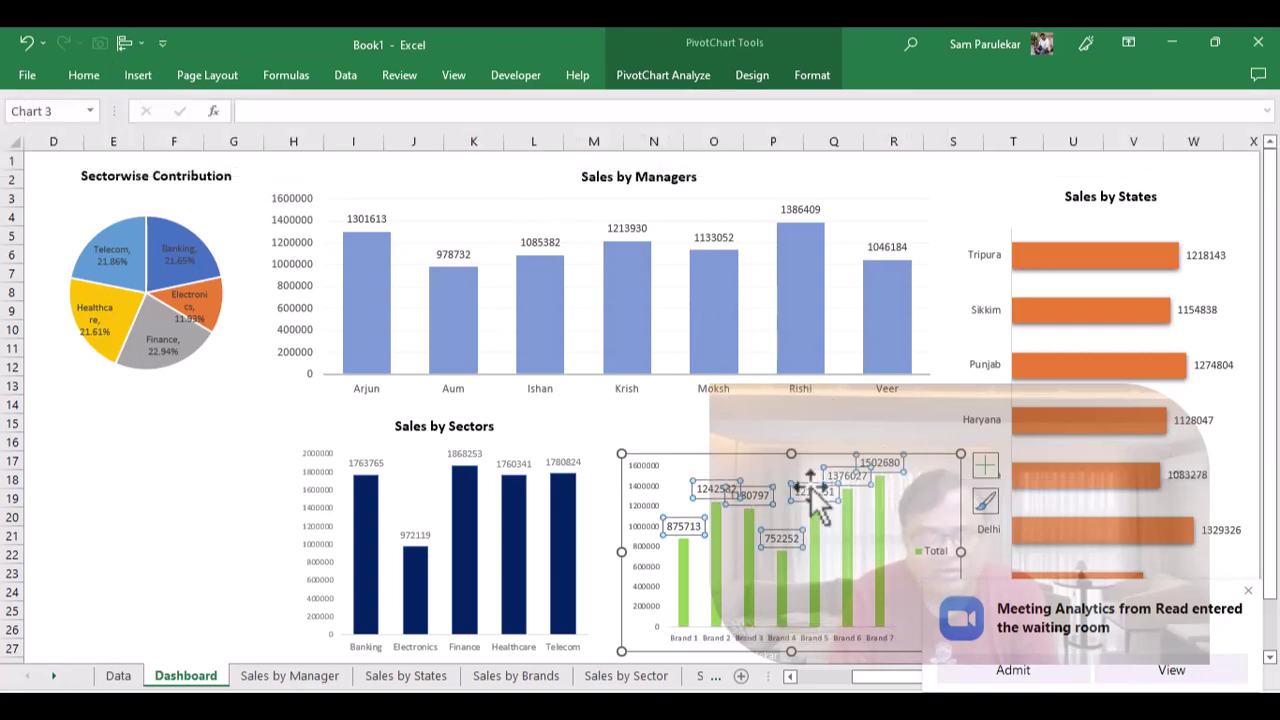
{"action": "left_click", "coordinate": [84, 76]}
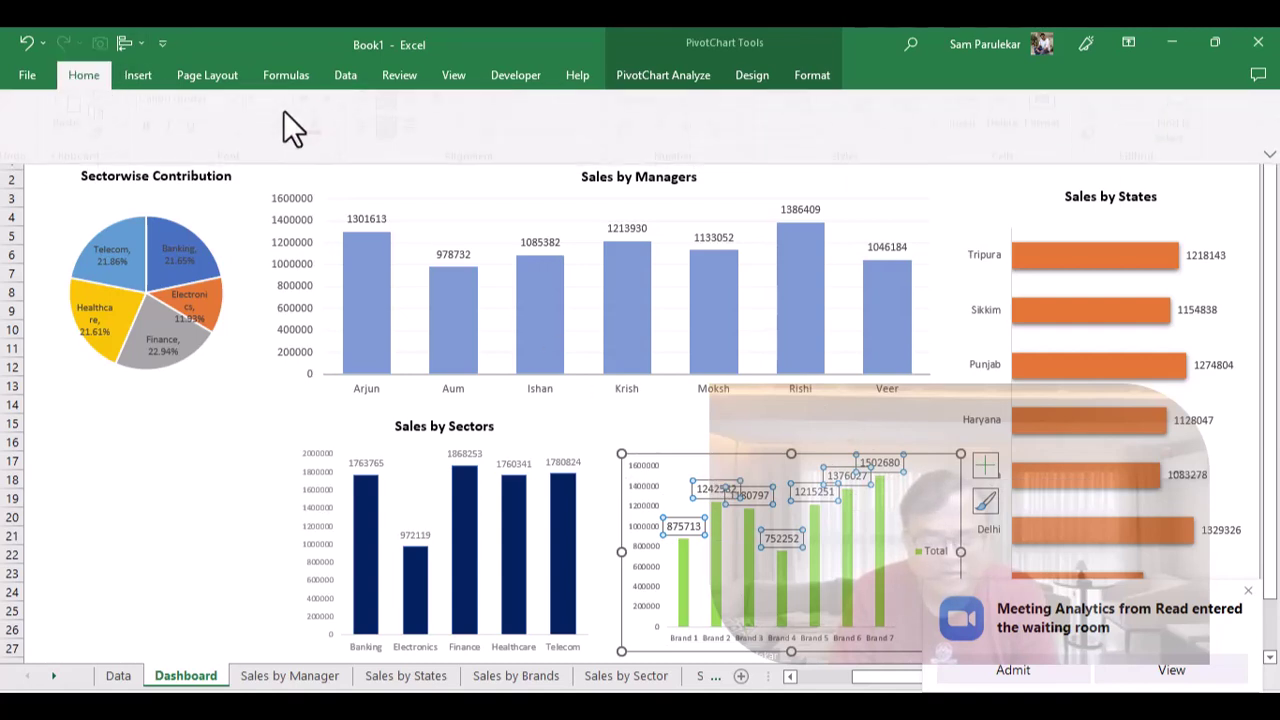
{"action": "left_click", "coordinate": [338, 112]}
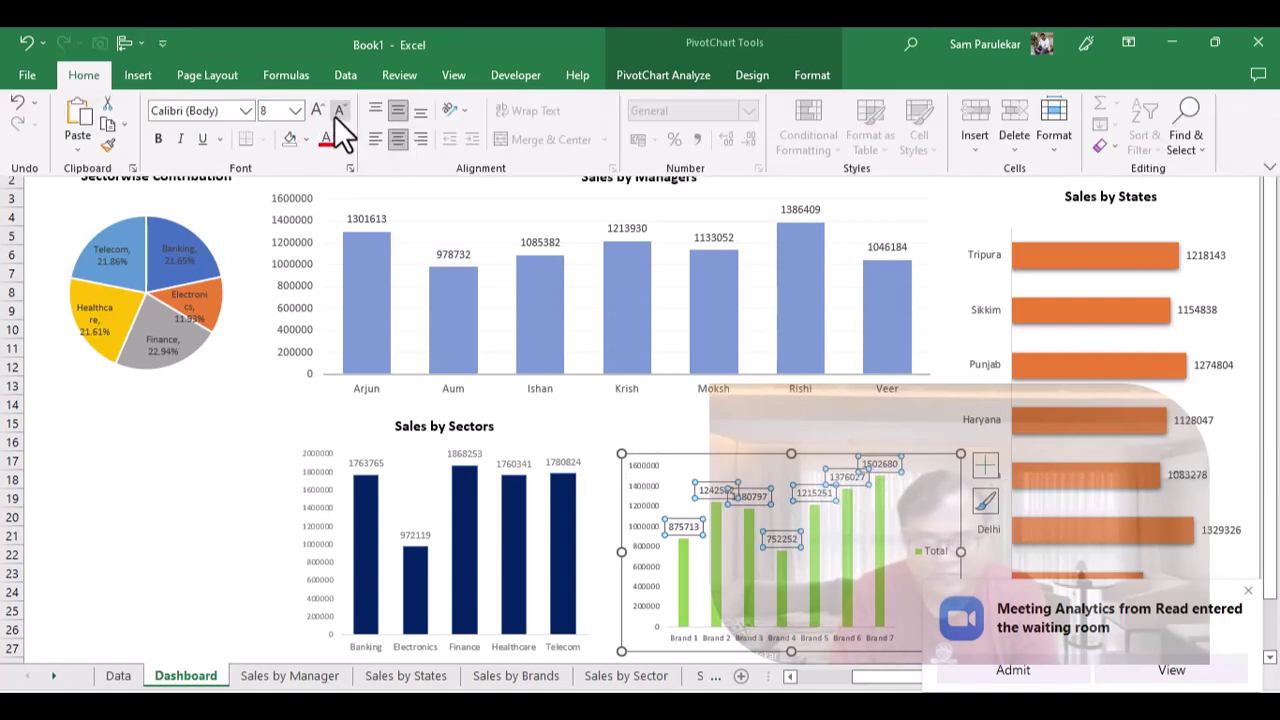
- Delete the "Total" legend from the green brand chart
{"action": "left_click", "coordinate": [932, 549]}
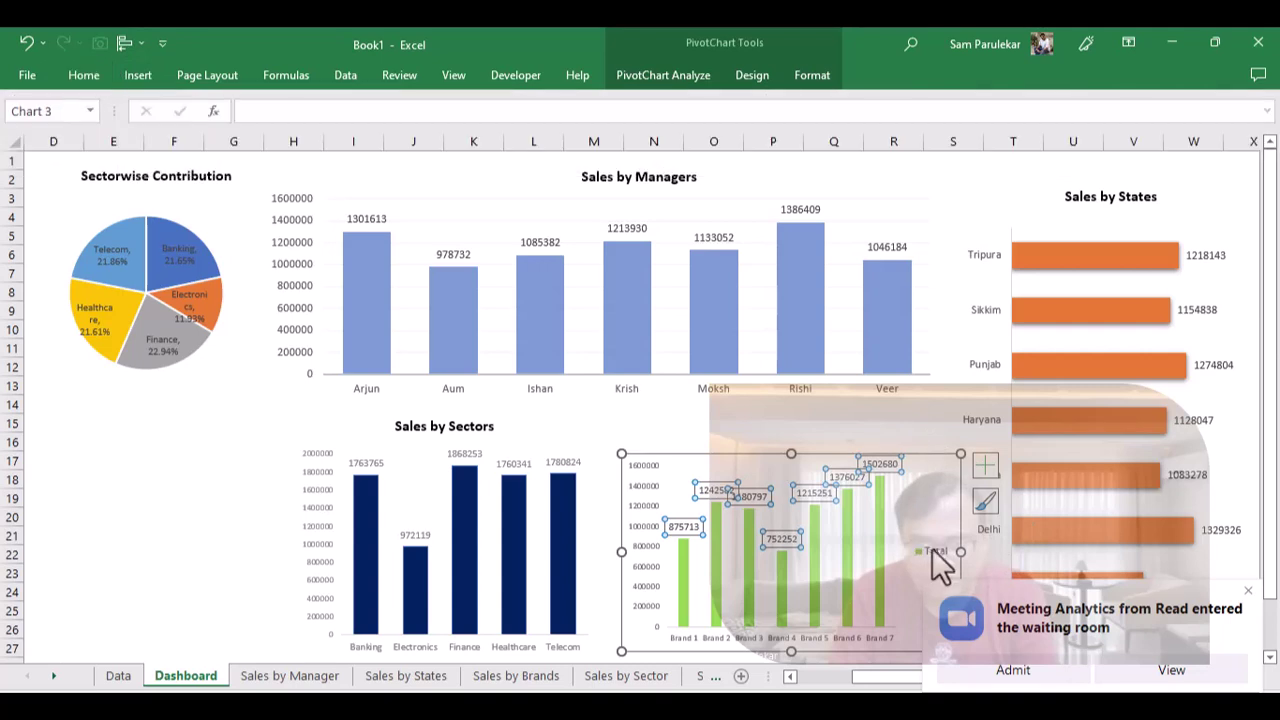
{"action": "left_click", "coordinate": [933, 550]}
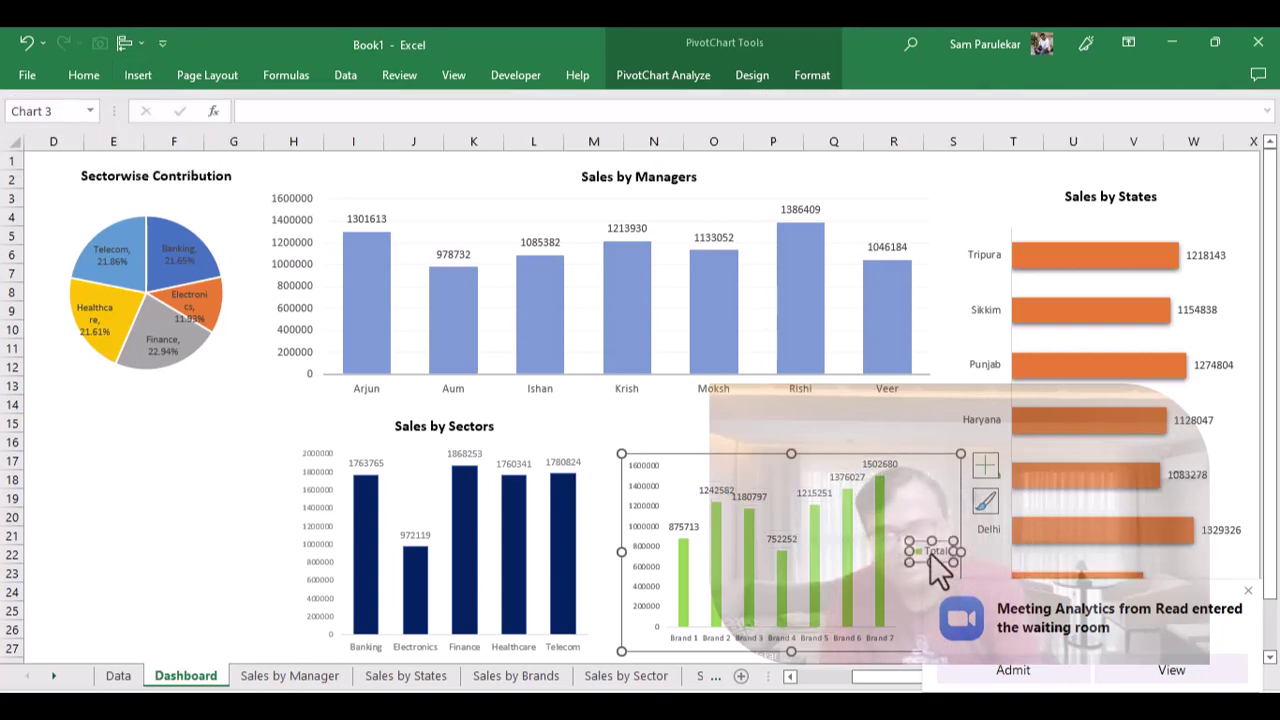
{"action": "key", "text": "Delete"}
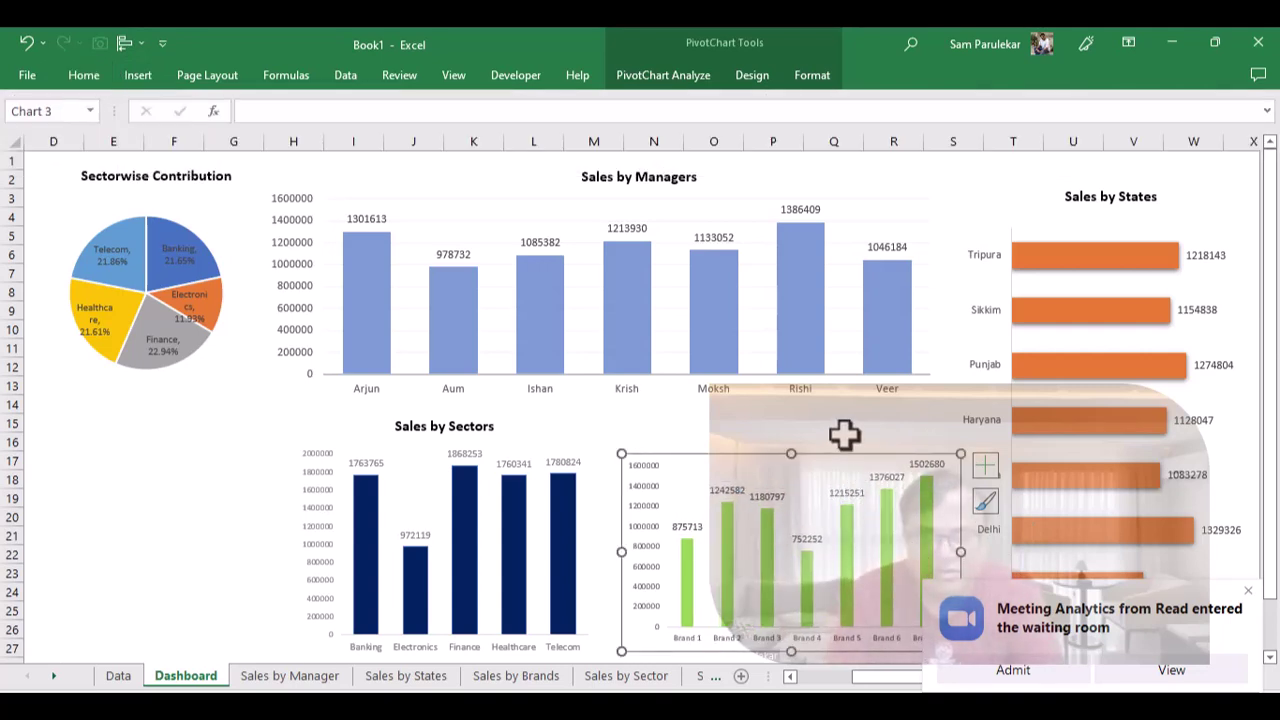
- Duplicate the "Sales by Sectors" title, place the copy above the green brand chart and change its text to "Sales by Brands"
{"action": "left_click", "coordinate": [441, 432]}
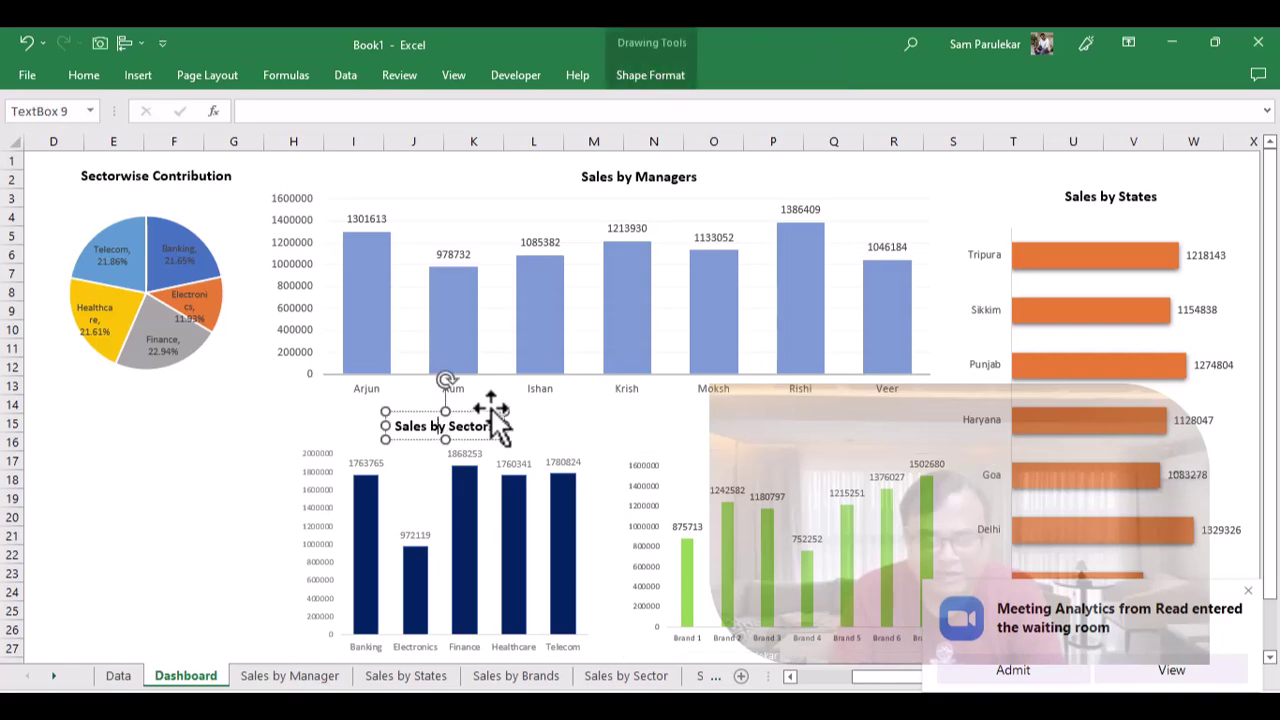
{"action": "left_click", "coordinate": [1249, 591]}
{"action": "left_click", "coordinate": [869, 57]}
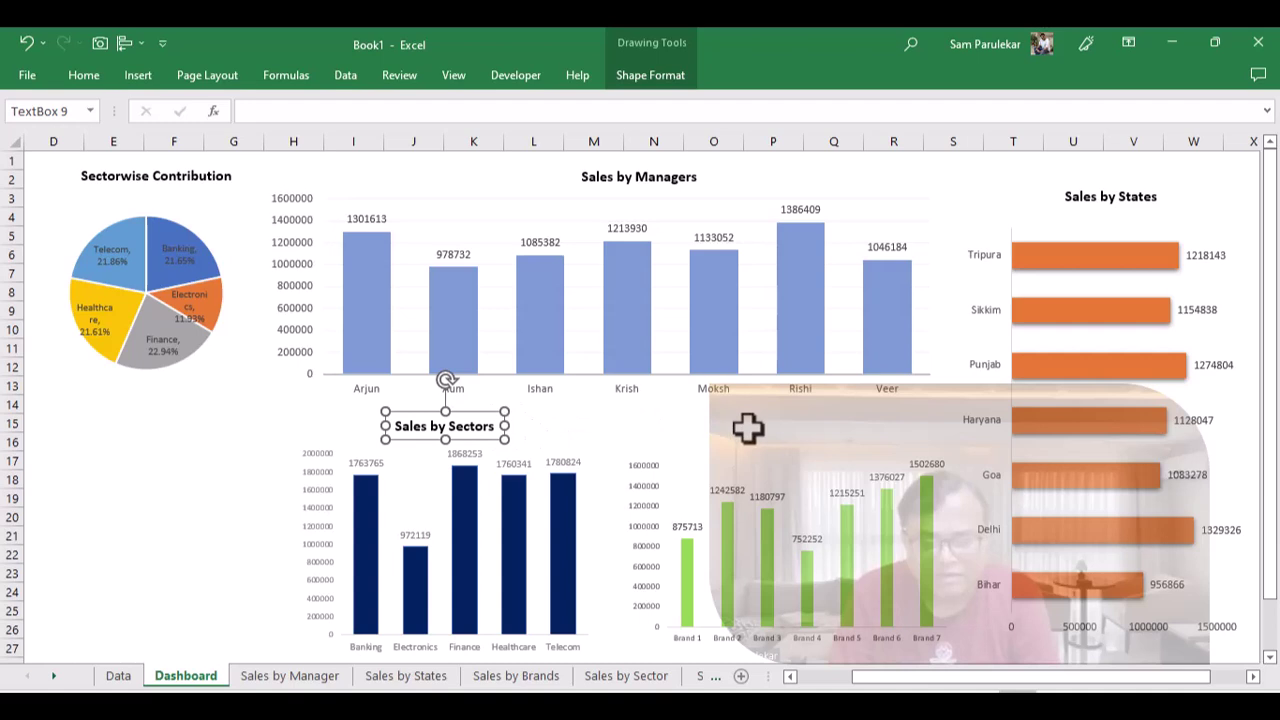
{"action": "key", "text": "ctrl+d"}
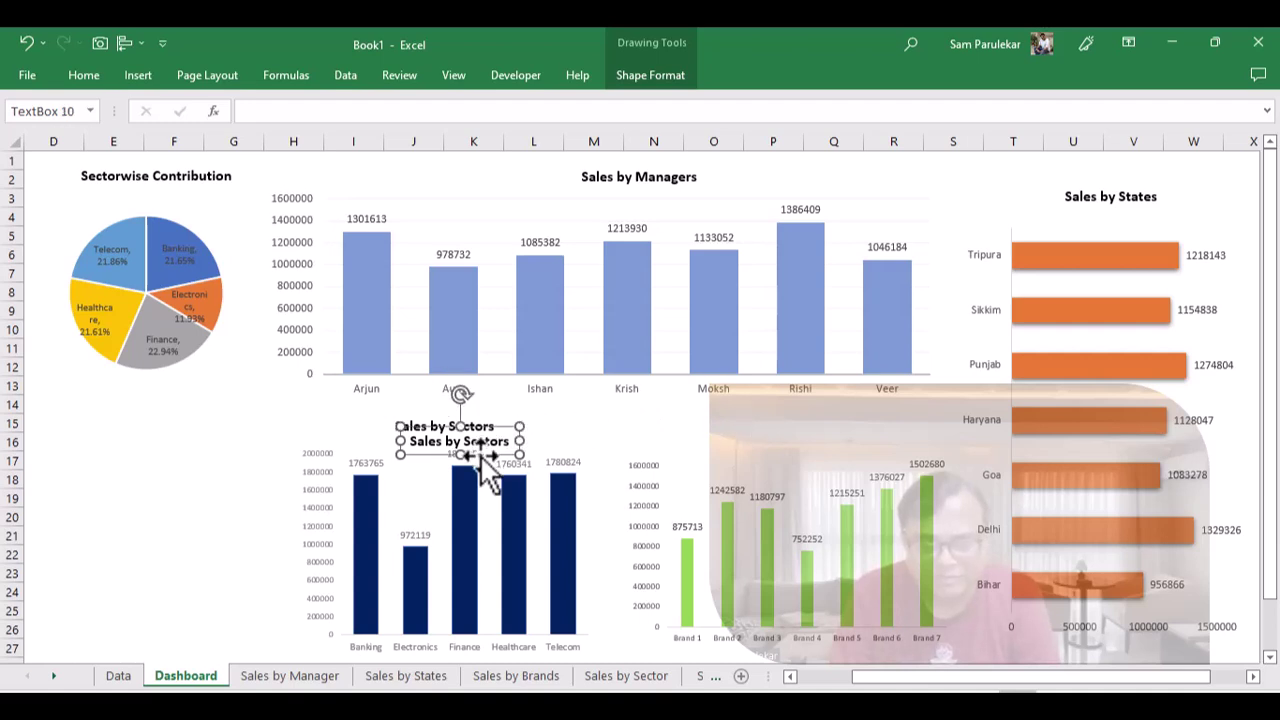
{"action": "left_click_drag", "start_coordinate": [484, 455], "coordinate": [841, 440]}
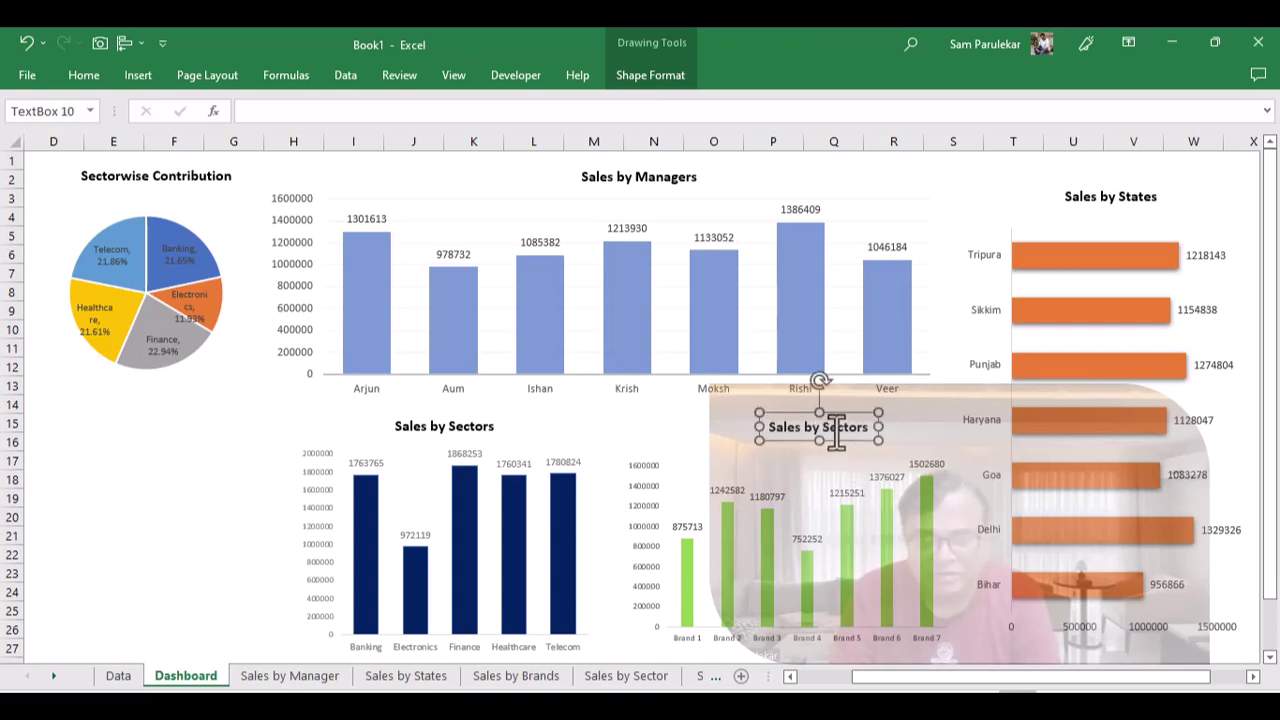
{"action": "double_click", "coordinate": [836, 427]}
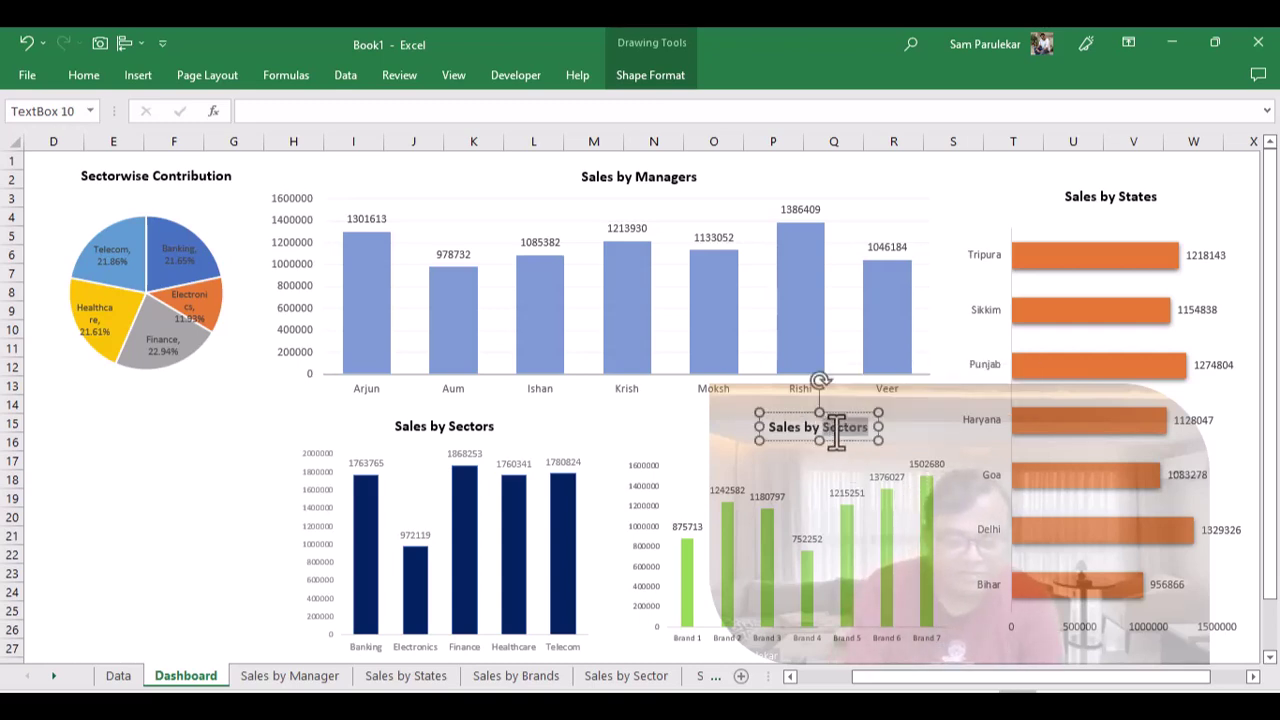
{"action": "type", "text": "Brands"}
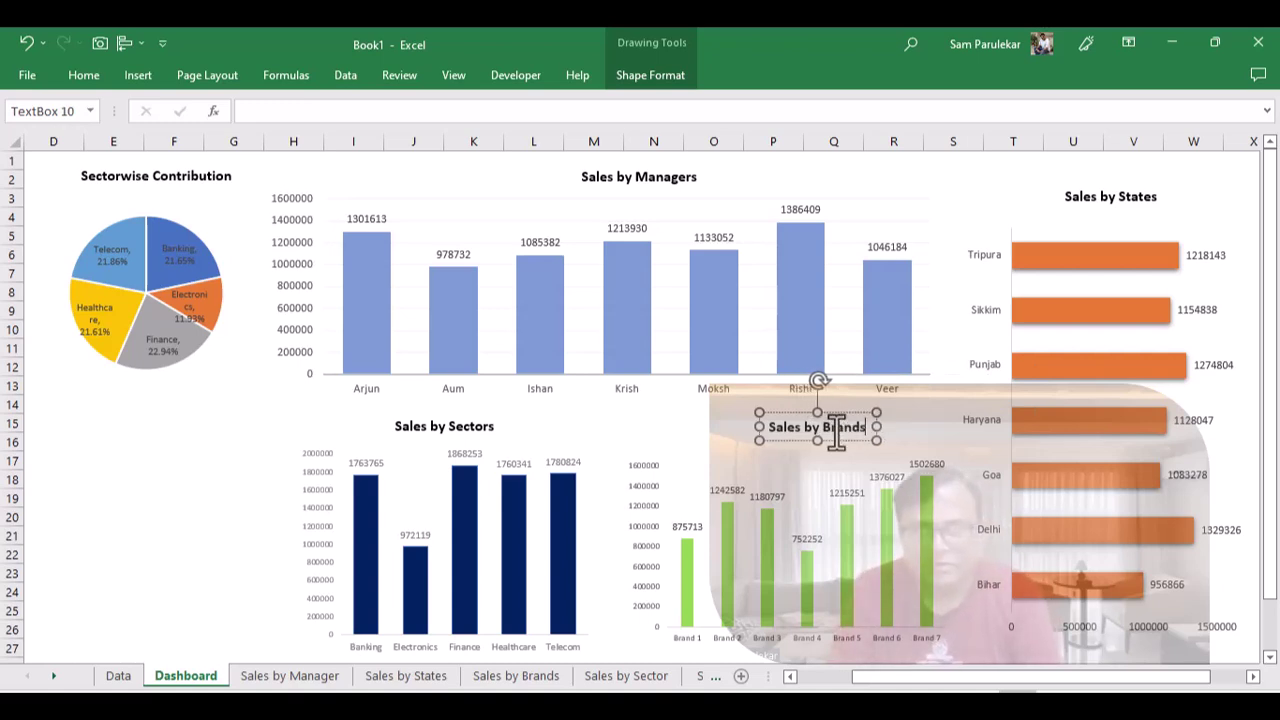
{"action": "left_click", "coordinate": [938, 192]}
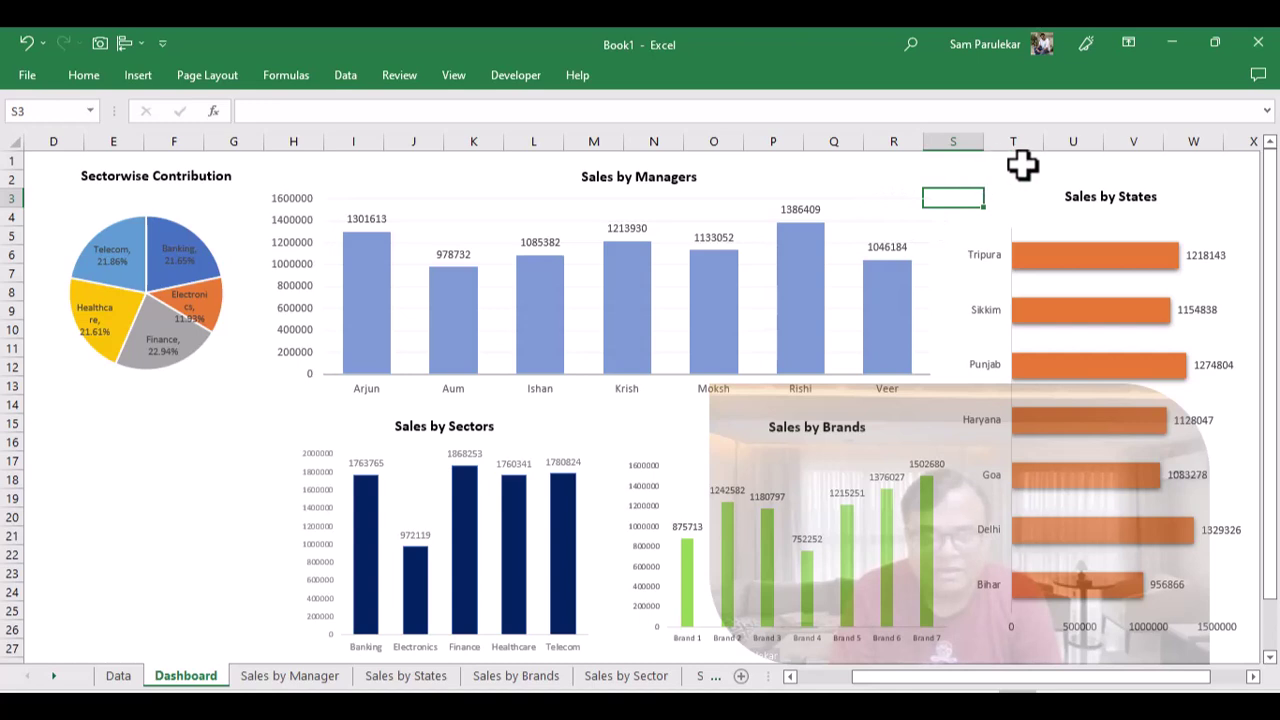
{"action": "left_click", "coordinate": [1031, 175]}
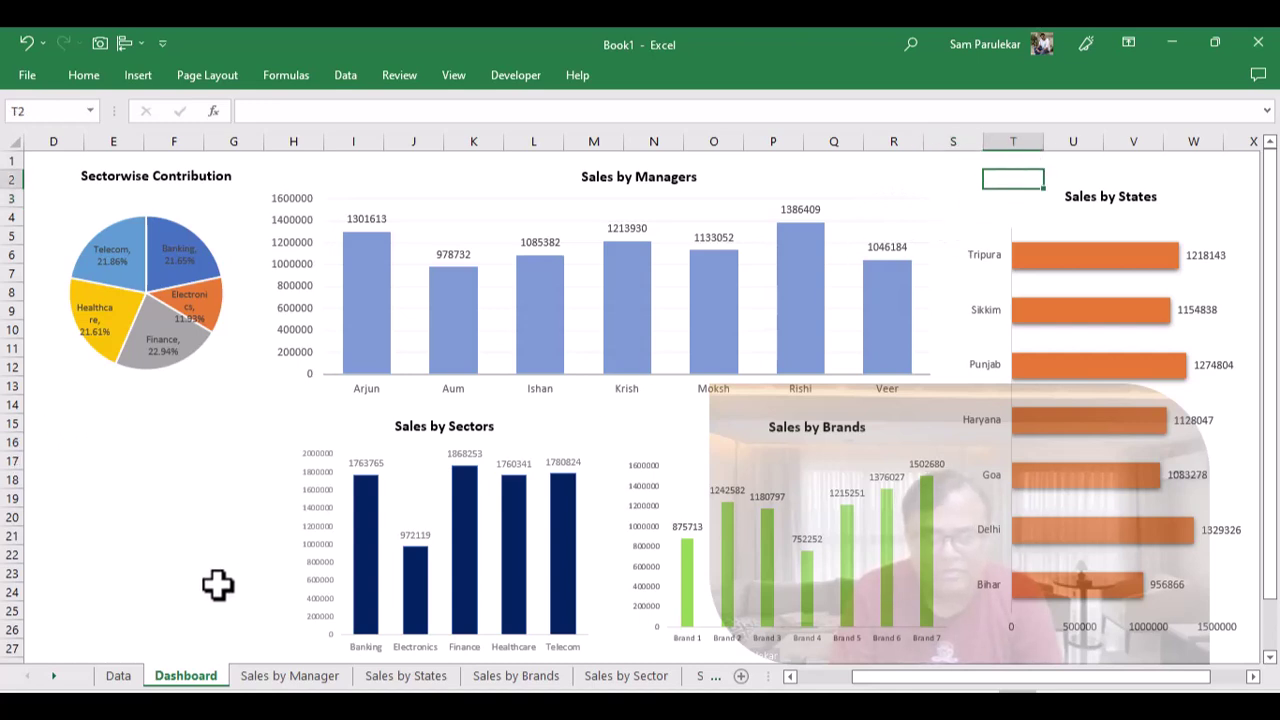
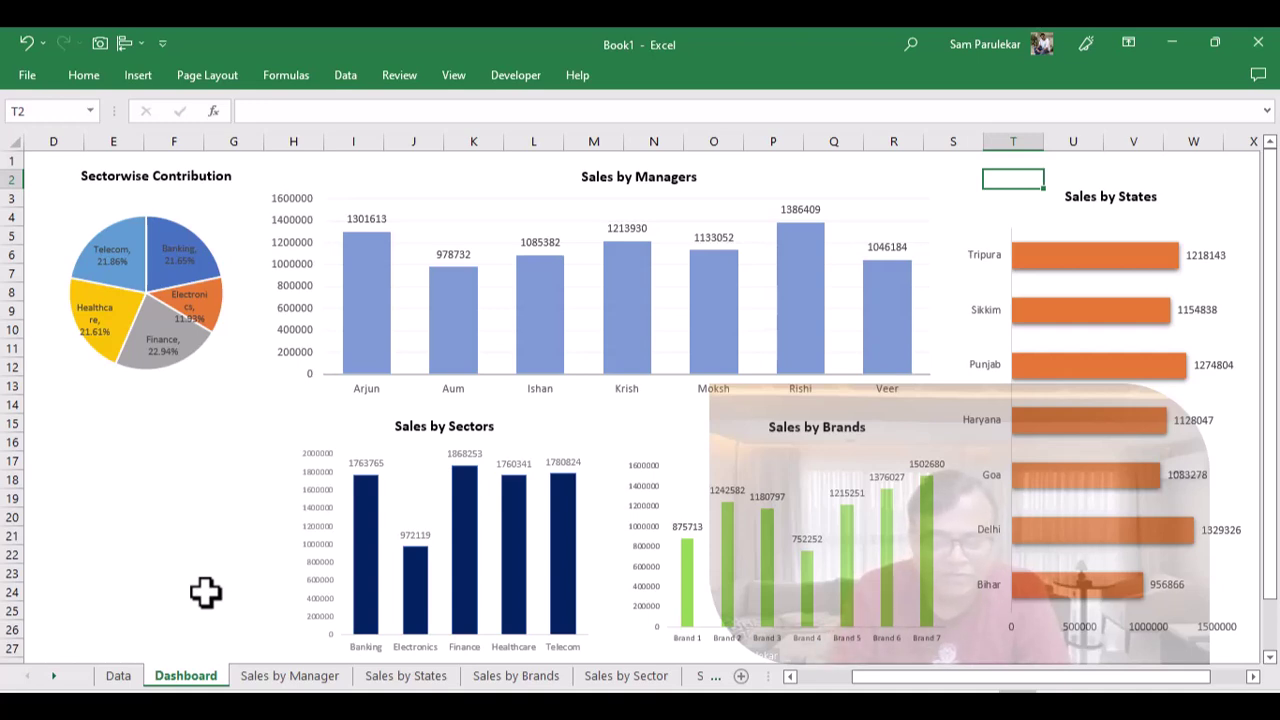
- Insert Year, Month and State slicers for the pivot table on the Sales by Manager sheet
{"action": "left_click", "coordinate": [290, 678]}
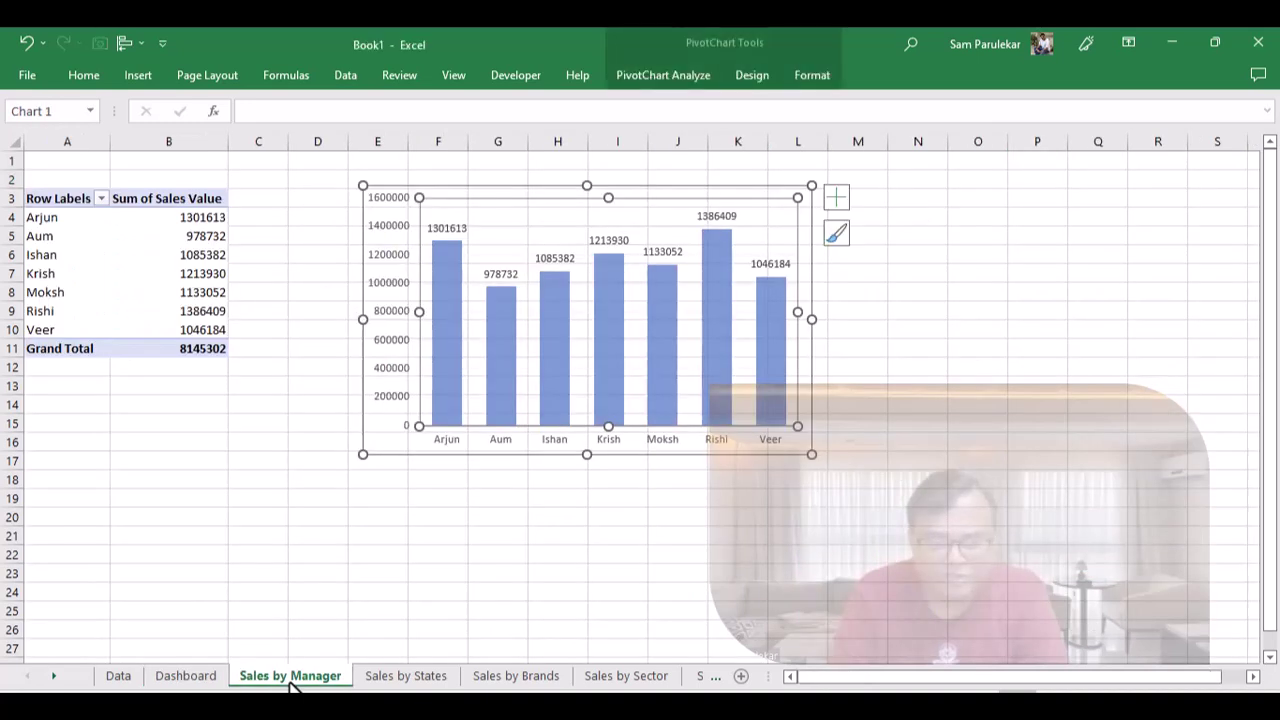
{"action": "left_click", "coordinate": [80, 256]}
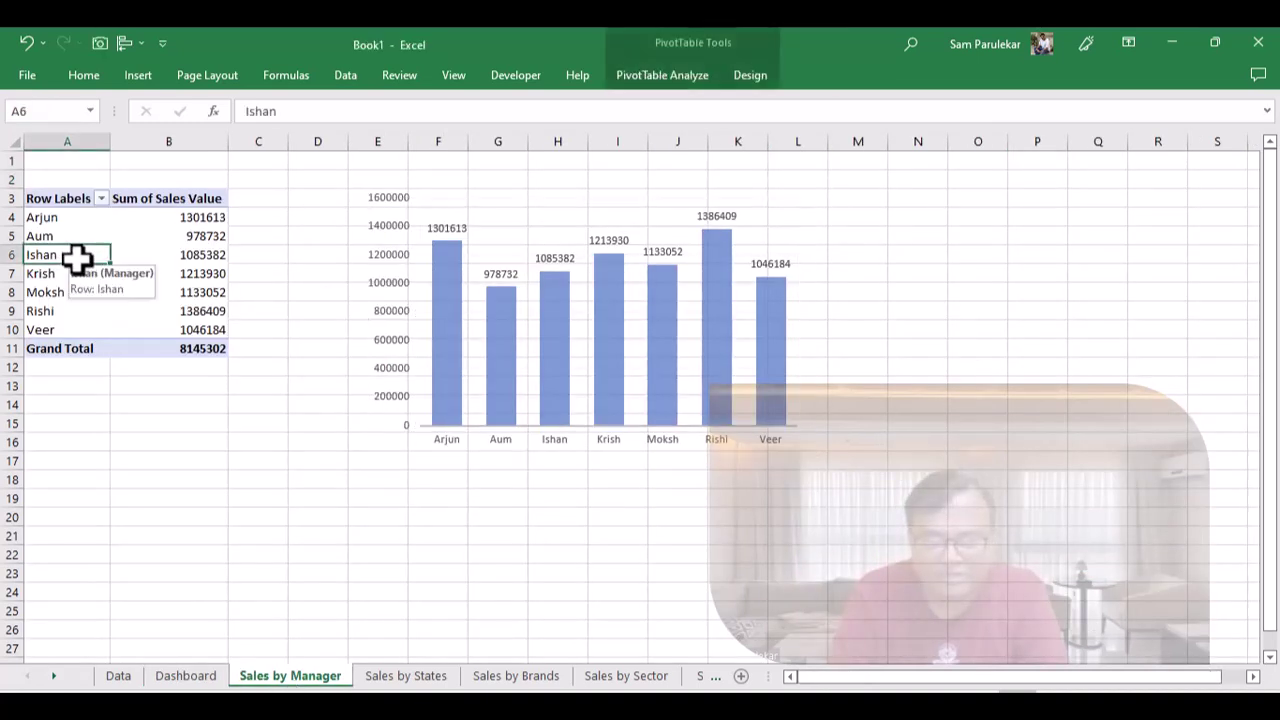
{"action": "left_click", "coordinate": [137, 75]}
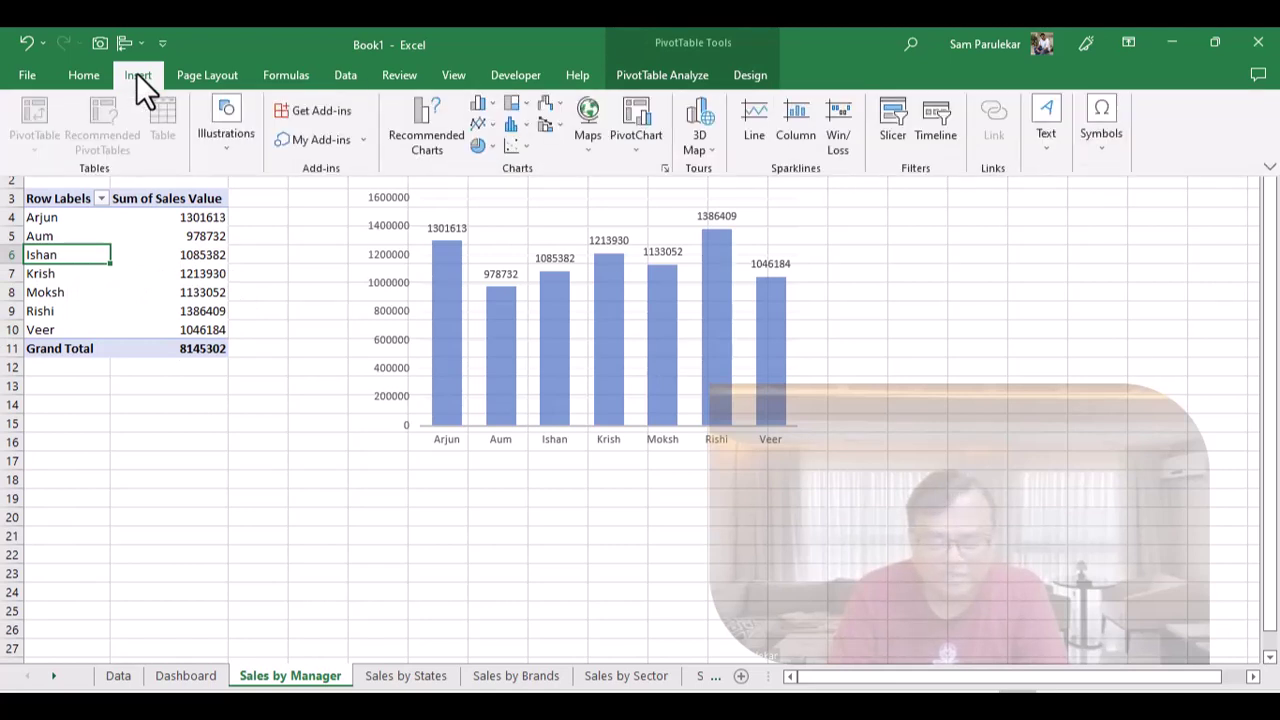
{"action": "left_click", "coordinate": [881, 115]}
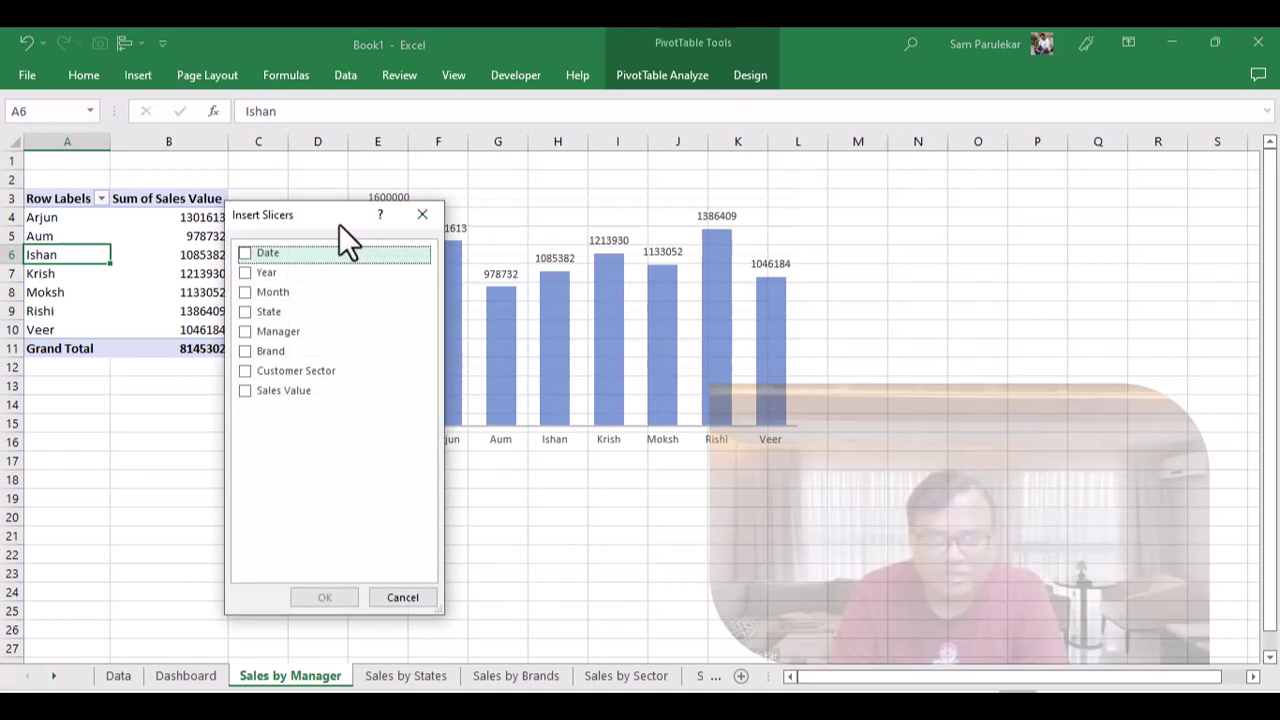
{"action": "left_click_drag", "start_coordinate": [340, 225], "coordinate": [977, 218]}
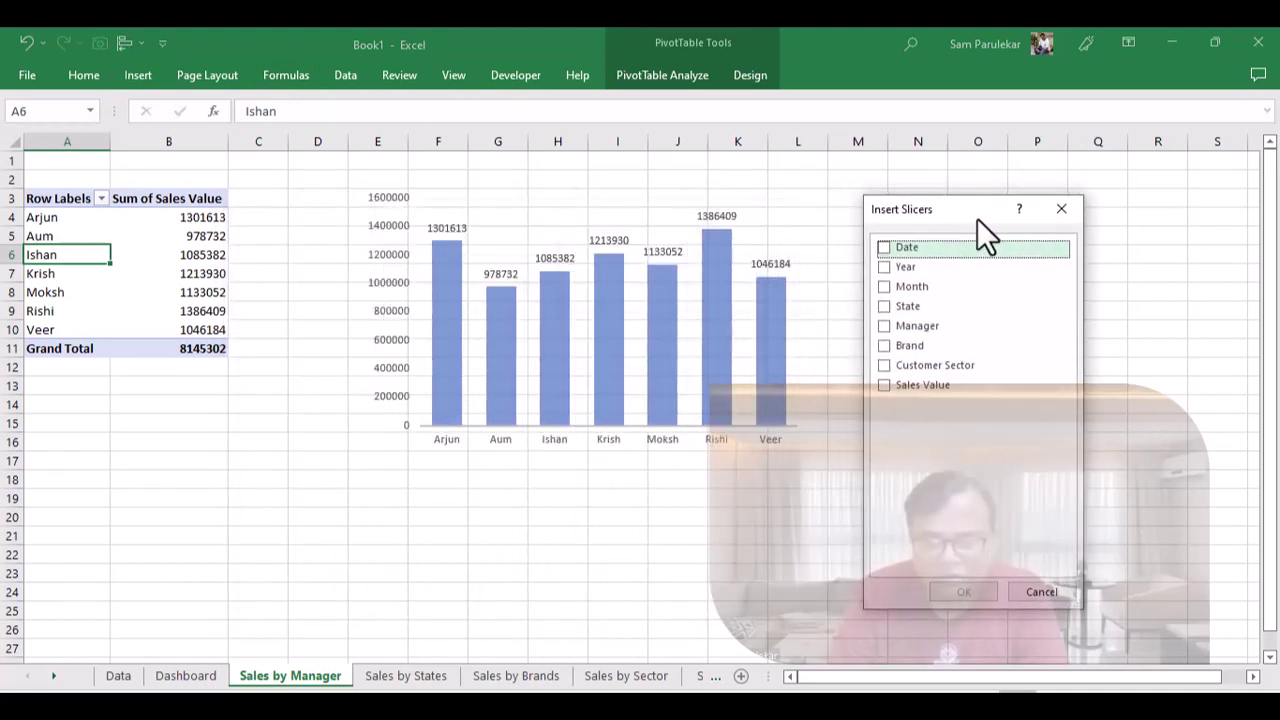
{"action": "left_click", "coordinate": [885, 268]}
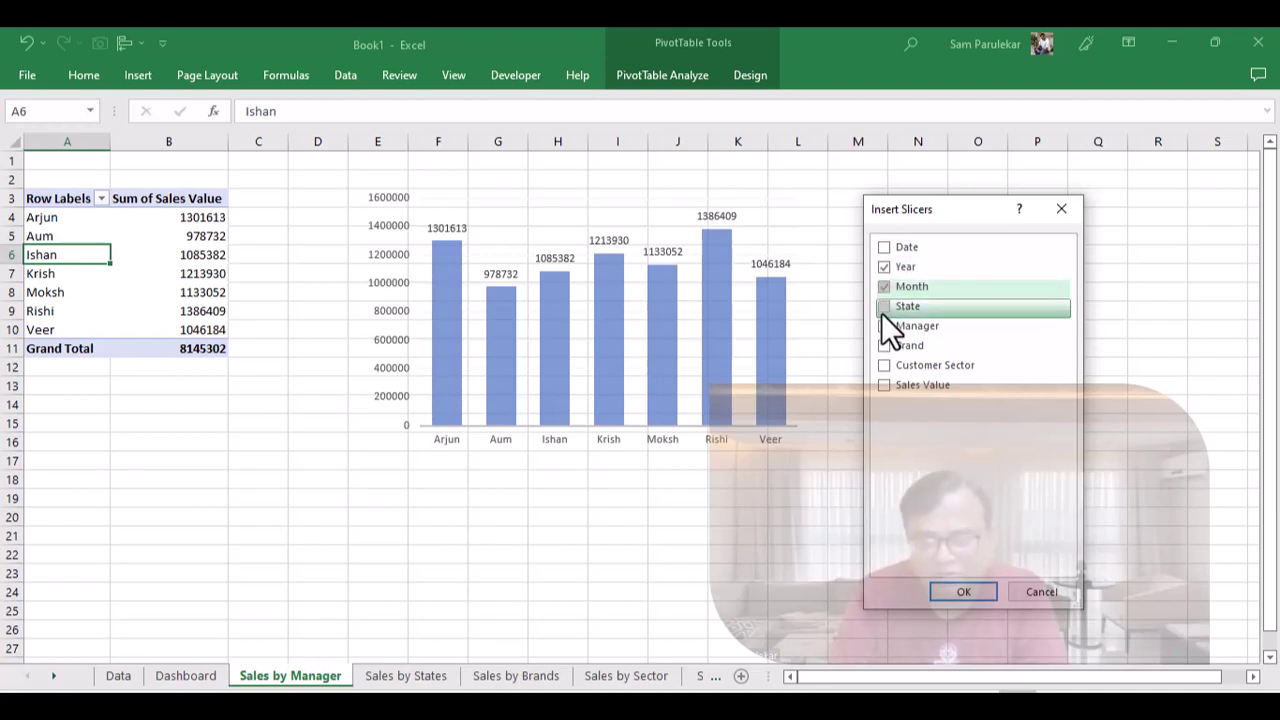
{"action": "left_click", "coordinate": [881, 312]}
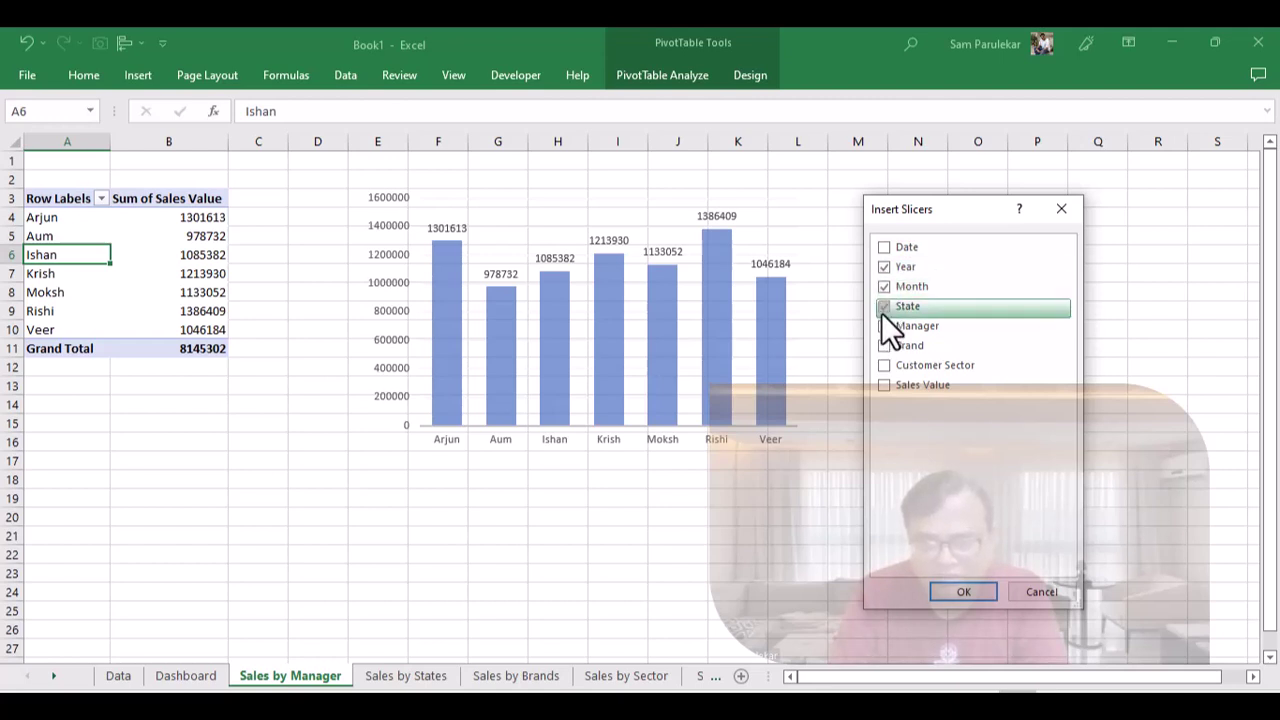
{"action": "left_click", "coordinate": [963, 600]}
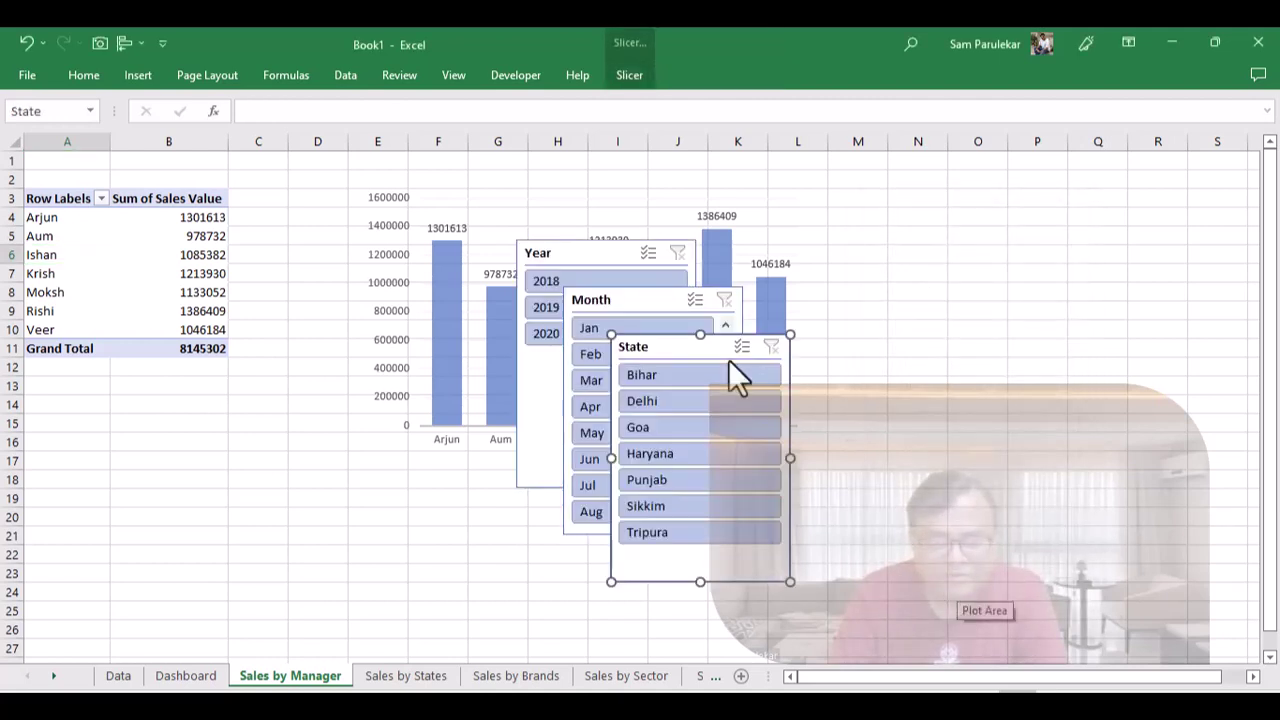
- Move the Year slicer from the Sales by Manager sheet to the Dashboard sheet and place it below the pie chart
{"action": "left_click", "coordinate": [600, 256]}
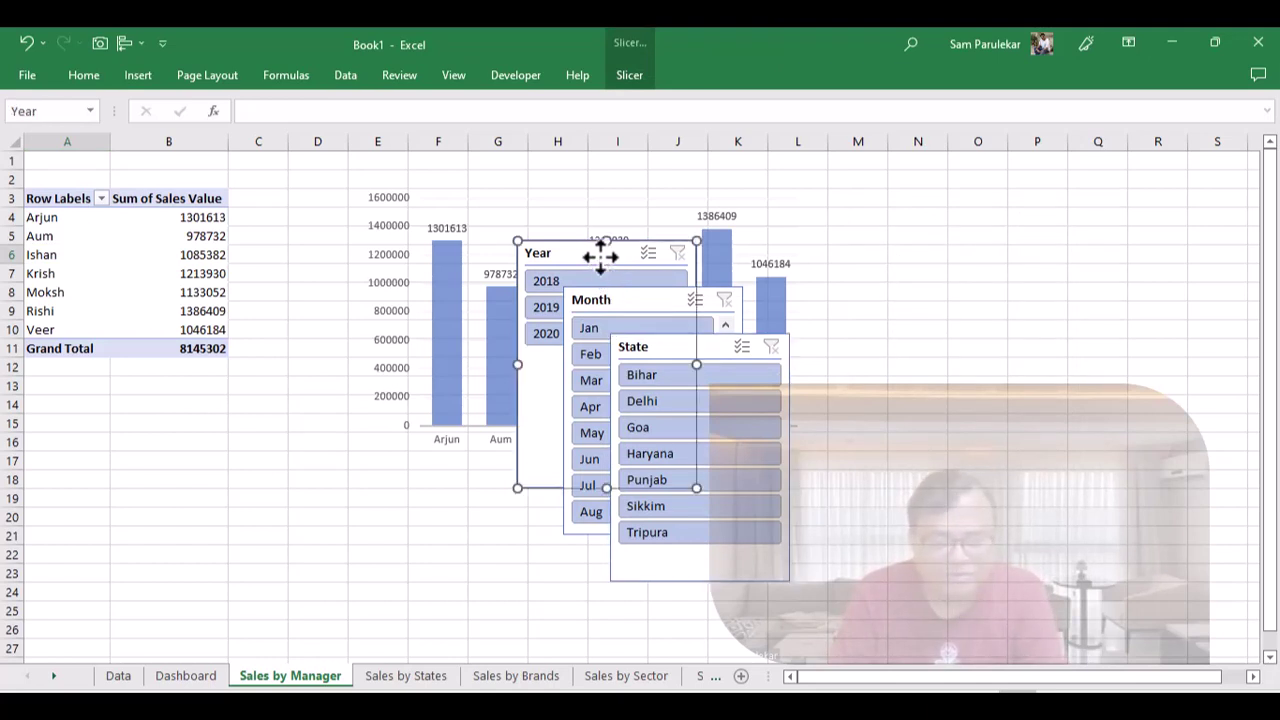
{"action": "key", "text": "Delete"}
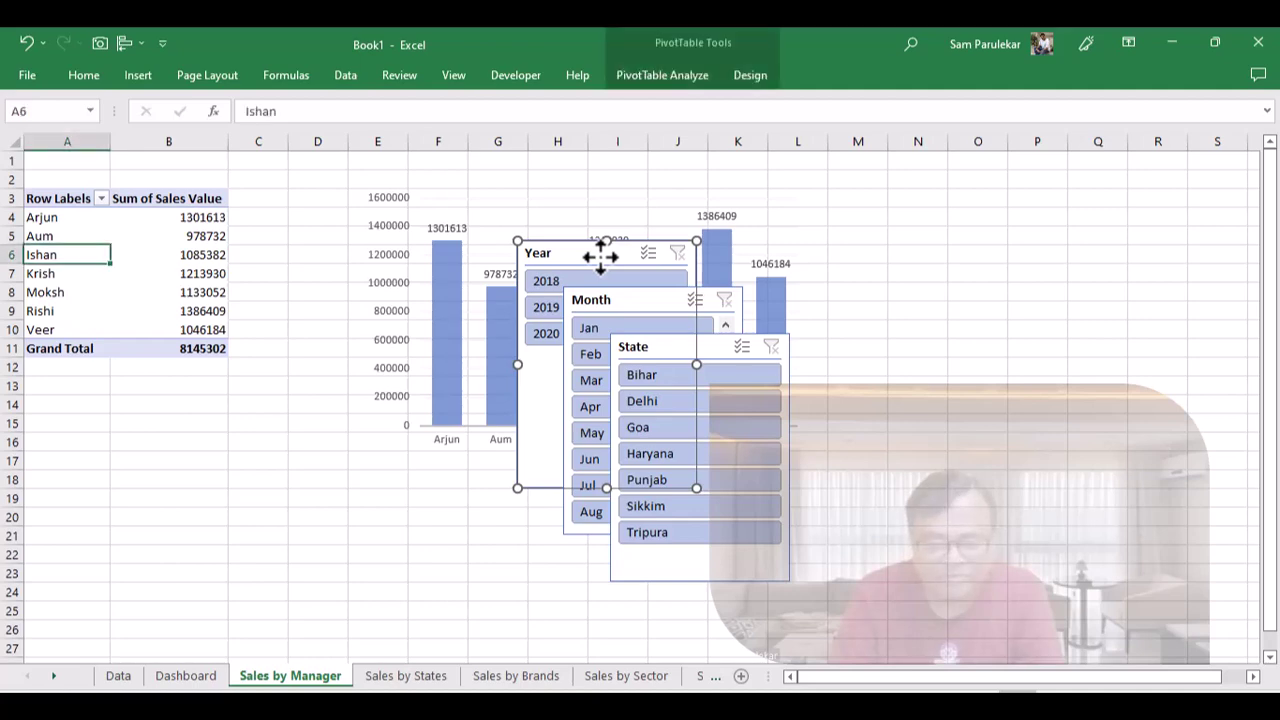
{"action": "left_click", "coordinate": [195, 676]}
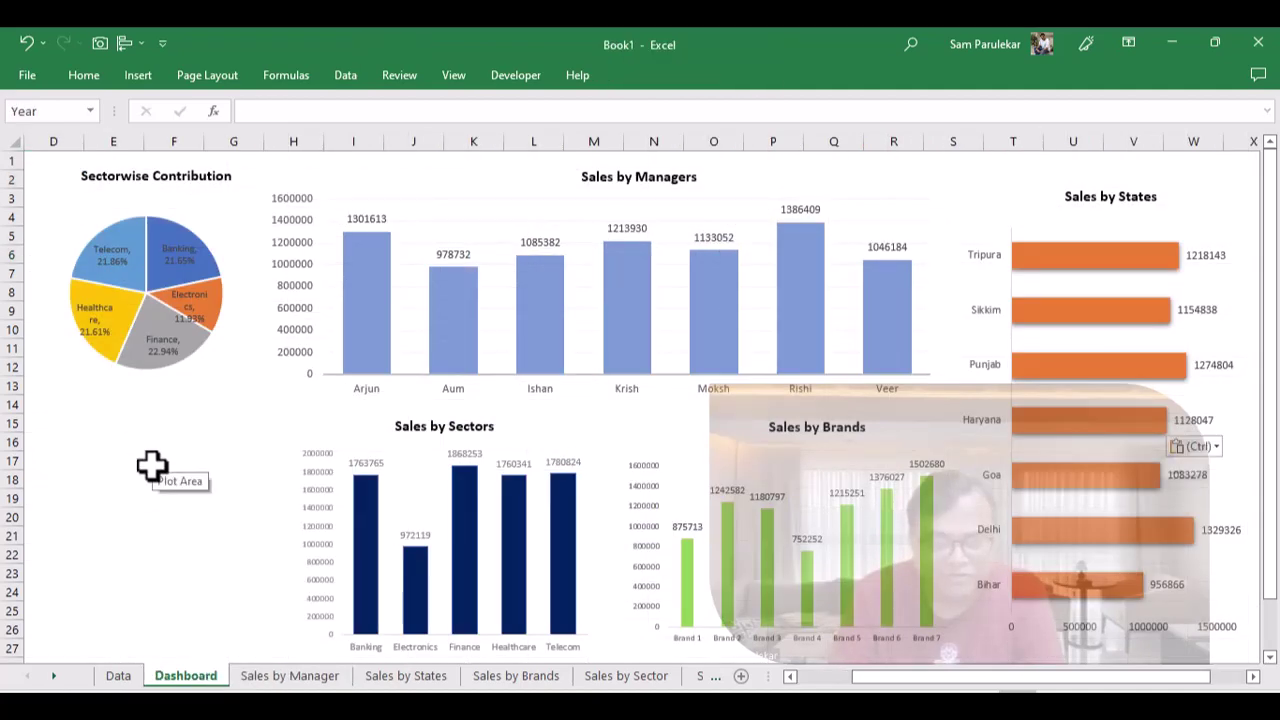
{"action": "key", "text": "ctrl+v"}
{"action": "left_click_drag", "start_coordinate": [1046, 181], "coordinate": [104, 398]}
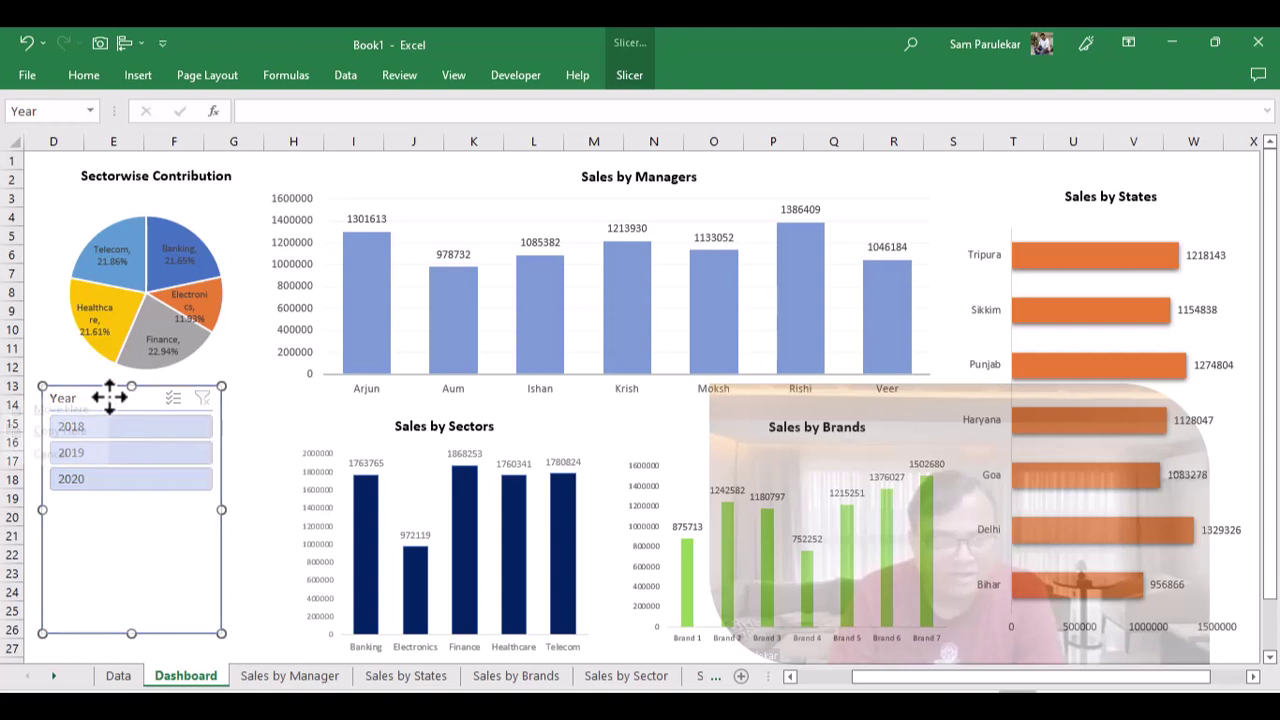
{"action": "right_click", "coordinate": [109, 396]}
{"action": "left_click", "coordinate": [125, 395]}
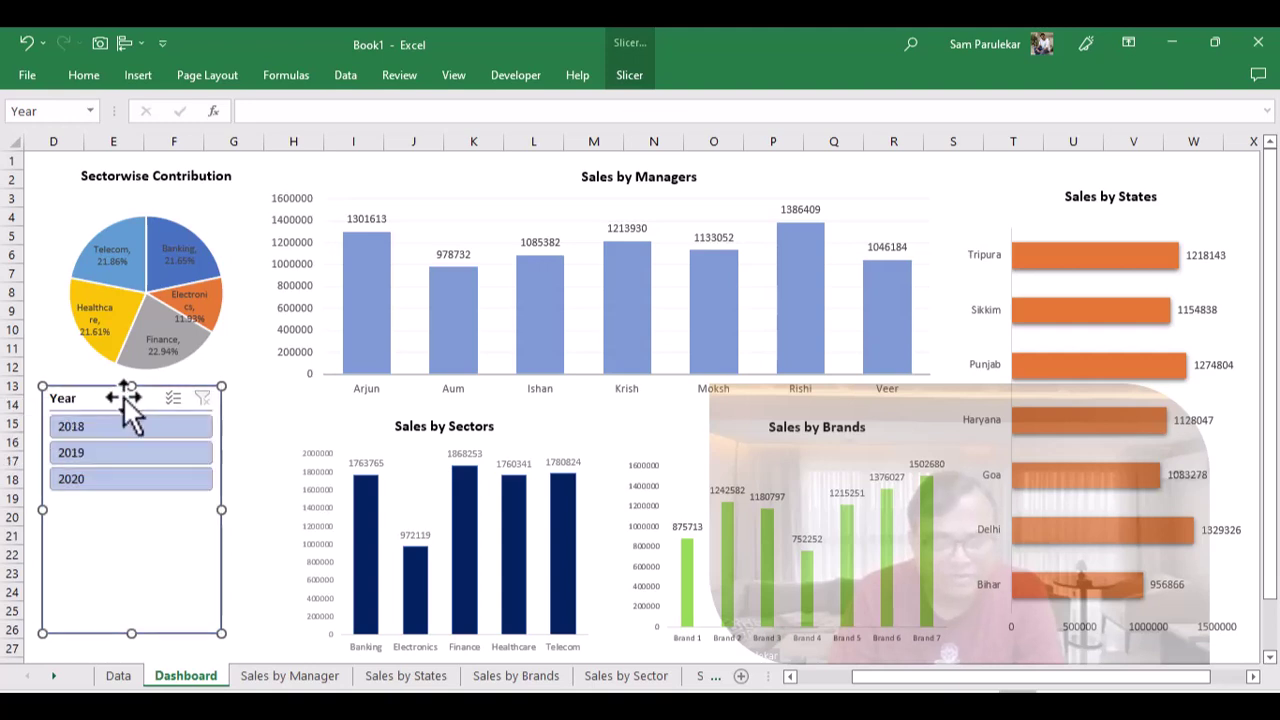
- Arrange the Year slicer's buttons in 3 columns
{"action": "left_click", "coordinate": [628, 75]}
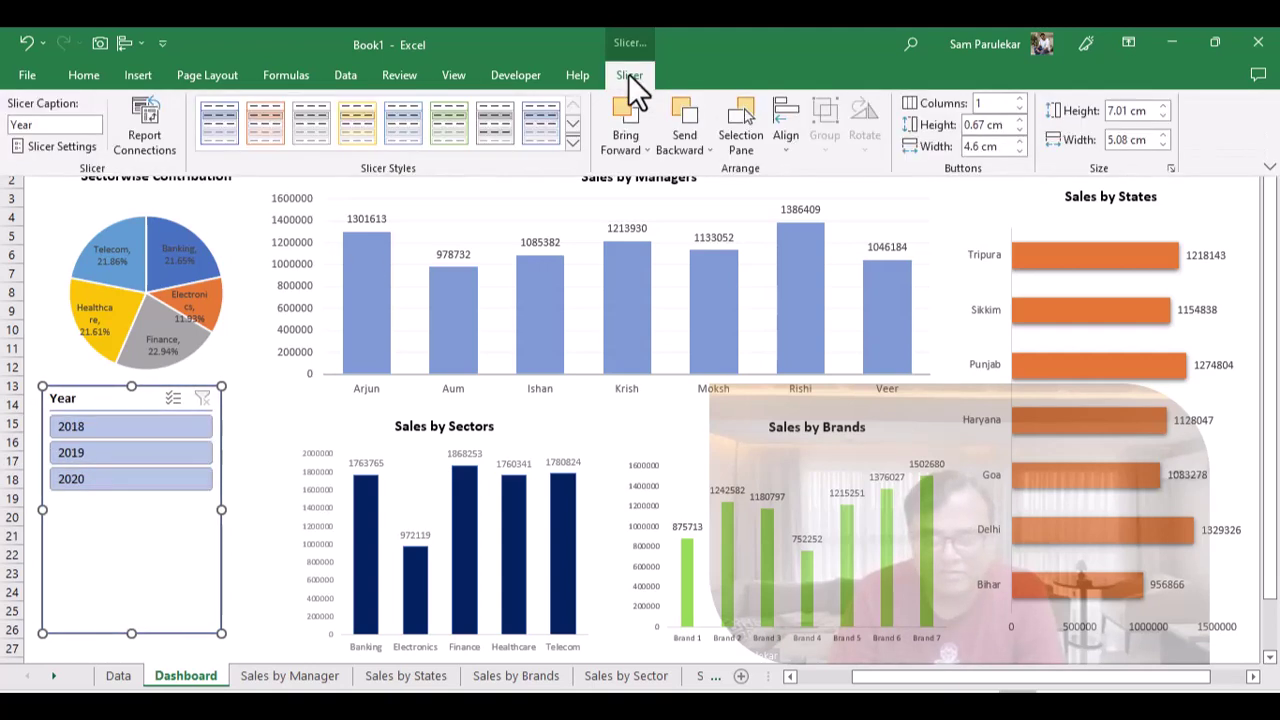
{"action": "left_click", "coordinate": [1023, 101]}
{"action": "left_click", "coordinate": [1023, 101]}
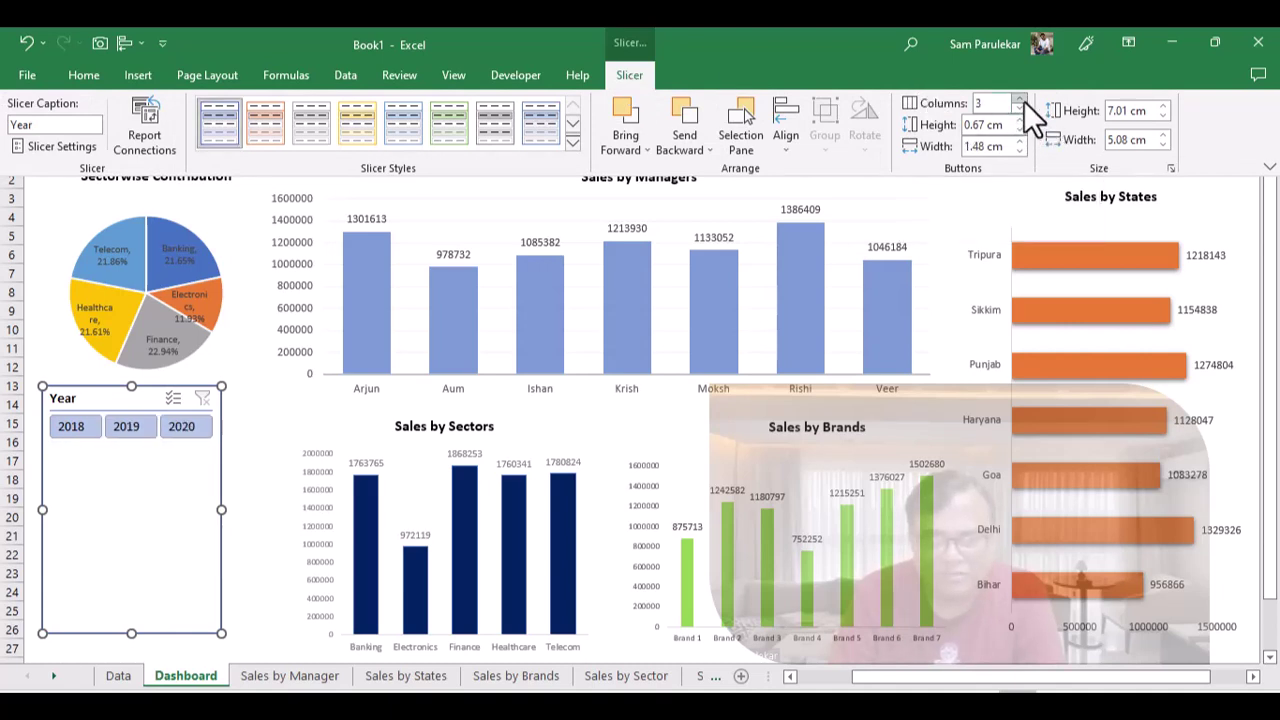
- Widen the Year slicer to about 6.2 cm and shorten it to about 1.85 cm high so it fits one button row
{"action": "left_click", "coordinate": [222, 510]}
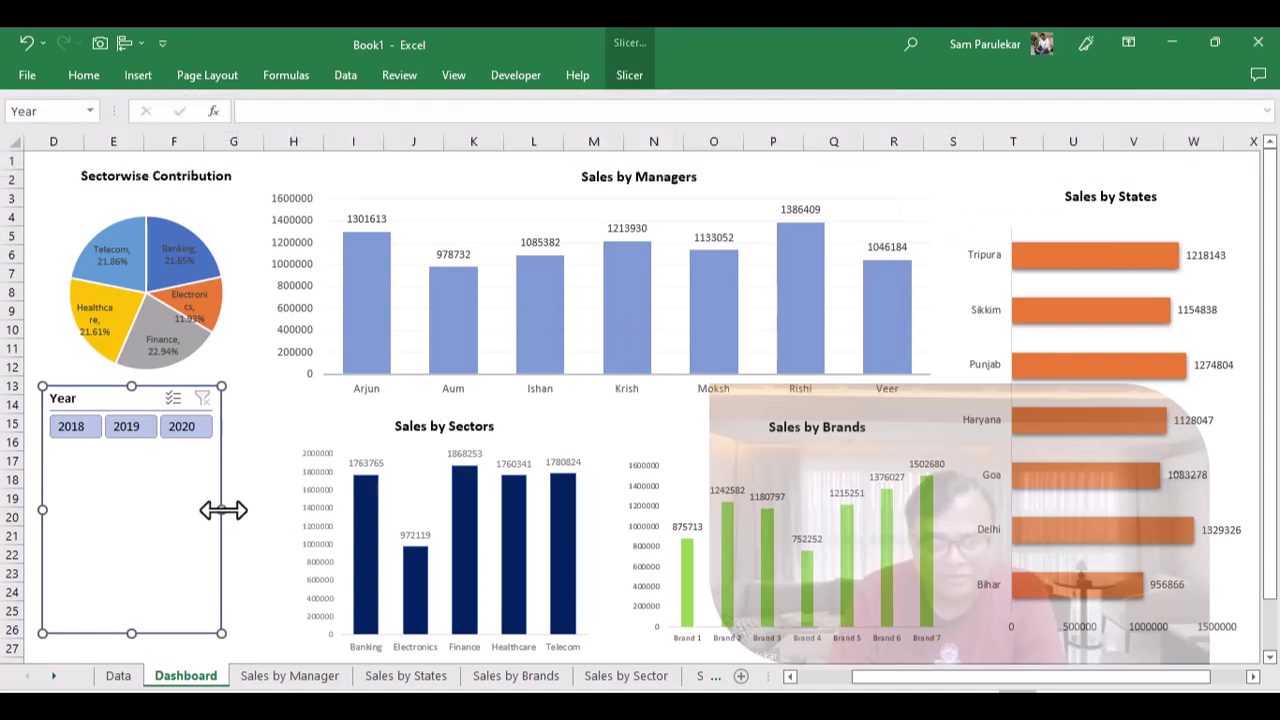
{"action": "left_click_drag", "start_coordinate": [220, 511], "coordinate": [260, 511]}
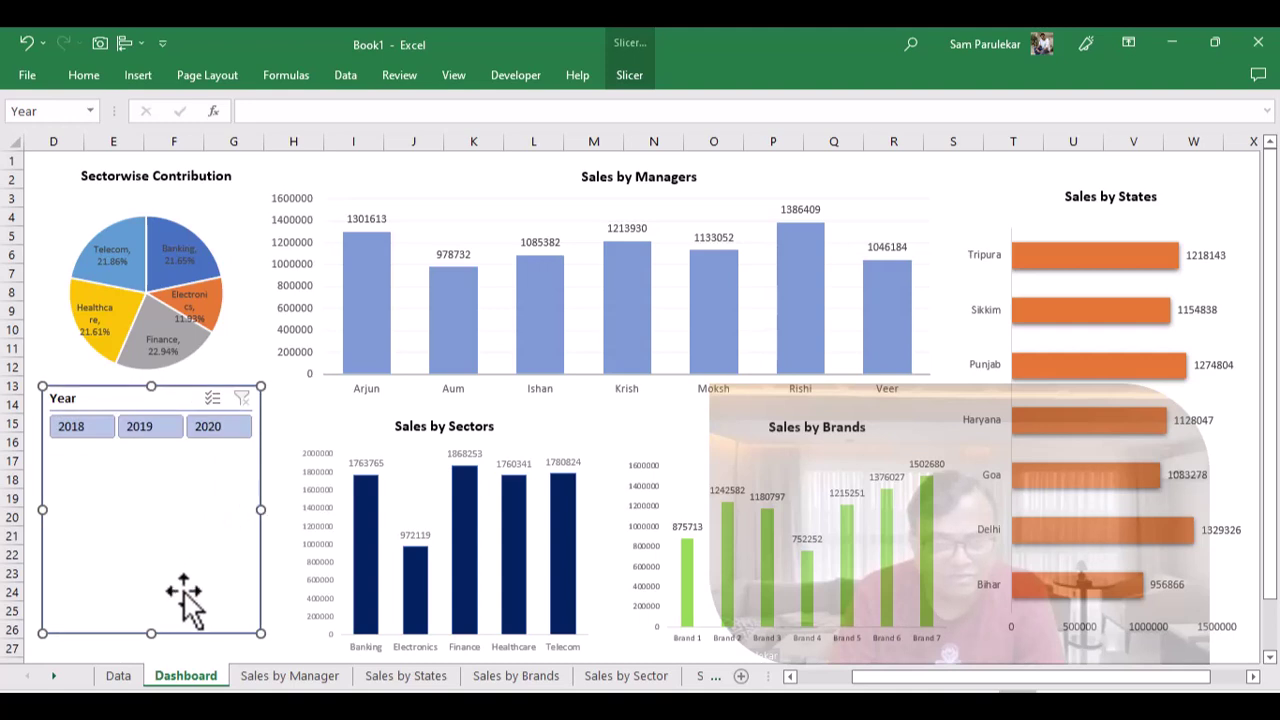
{"action": "left_click_drag", "start_coordinate": [151, 634], "coordinate": [152, 451]}
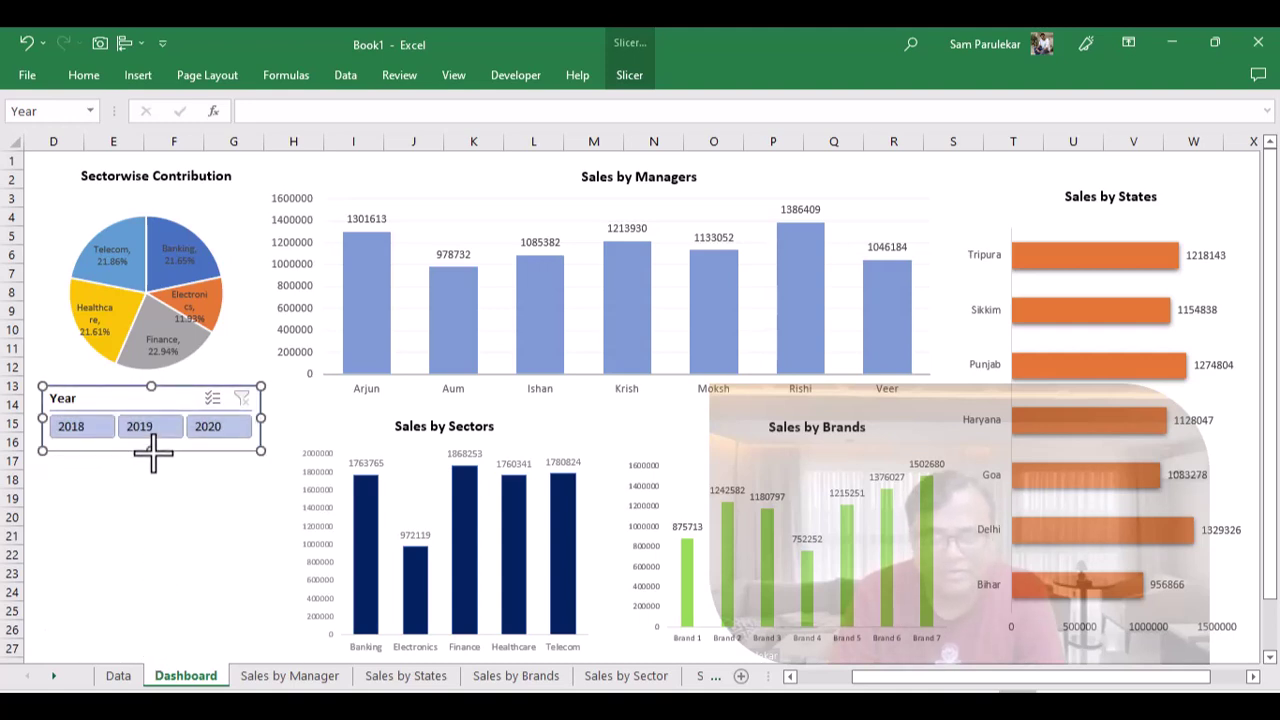
{"action": "left_click", "coordinate": [630, 78]}
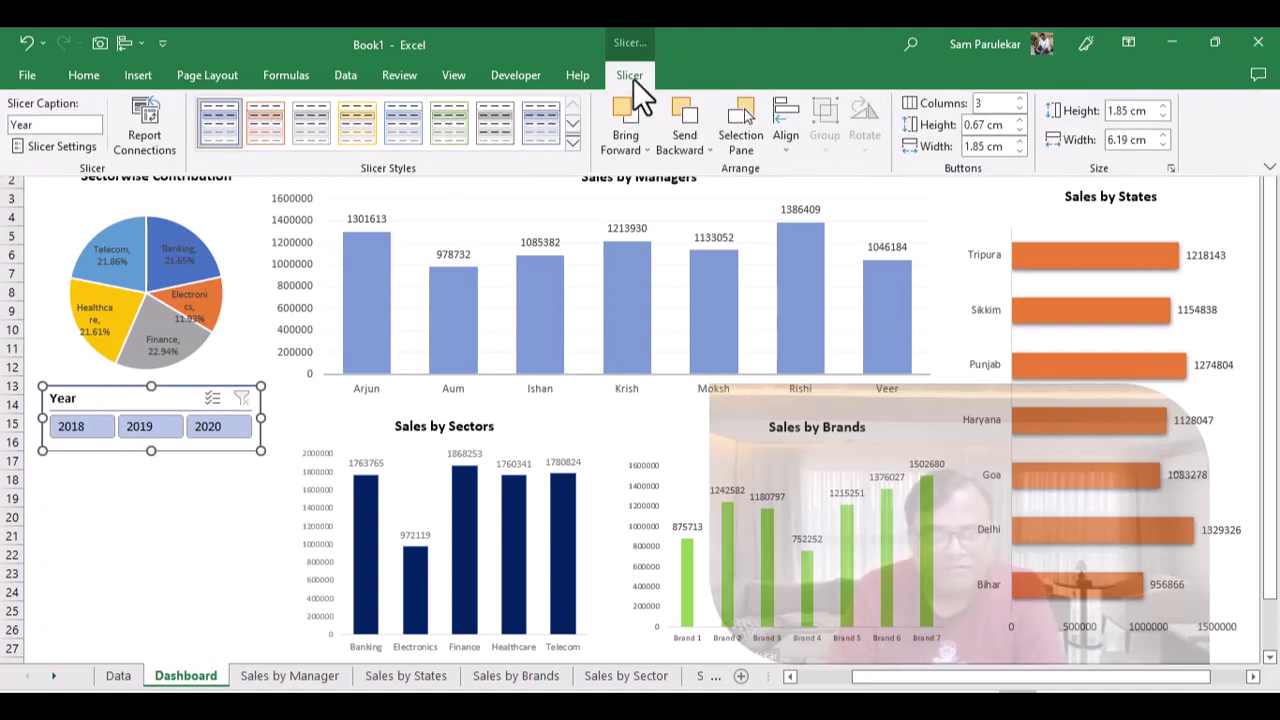
- Apply the orange style from the Dark slicer styles to the Year slicer
{"action": "left_click", "coordinate": [569, 141]}
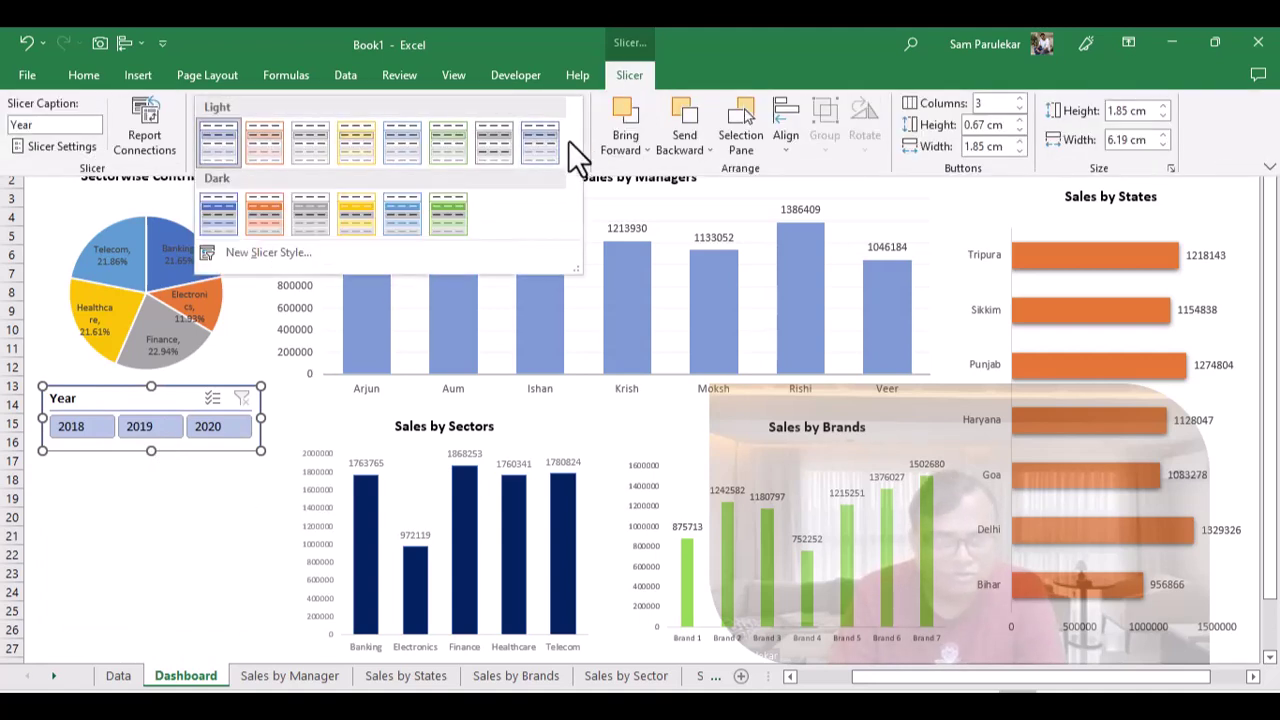
{"action": "left_click", "coordinate": [269, 215]}
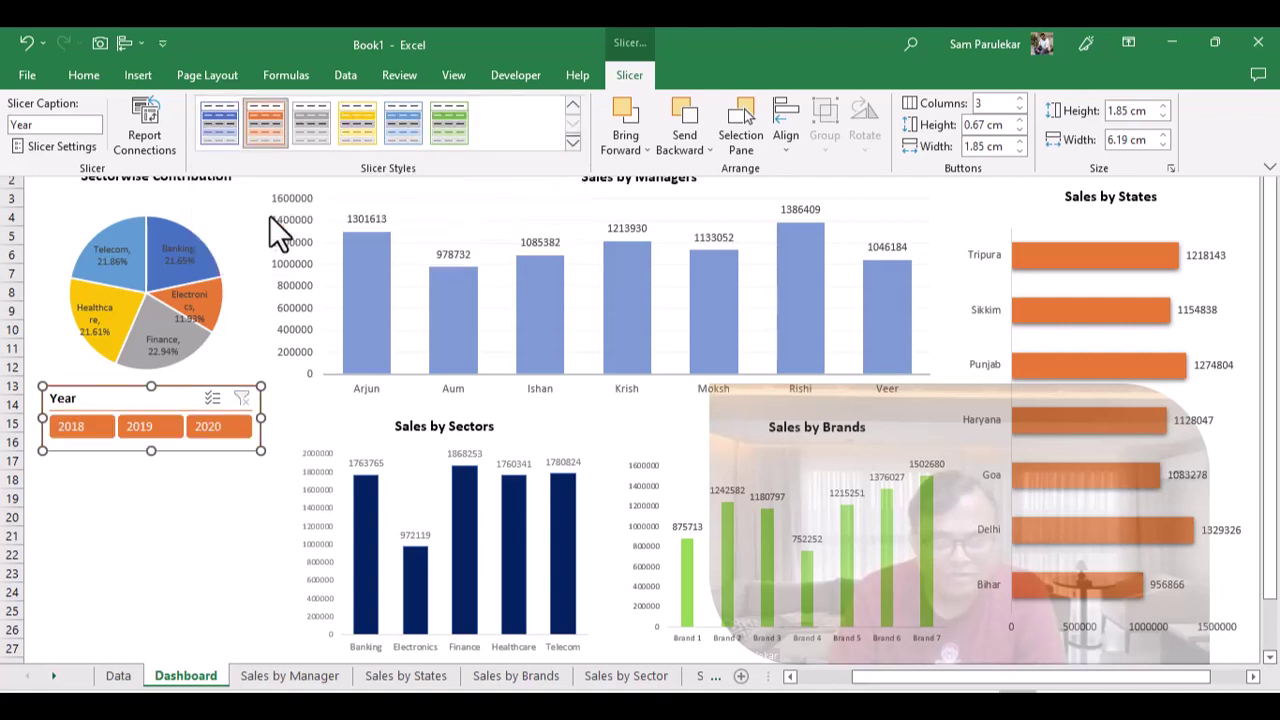
{"action": "left_click", "coordinate": [170, 384]}
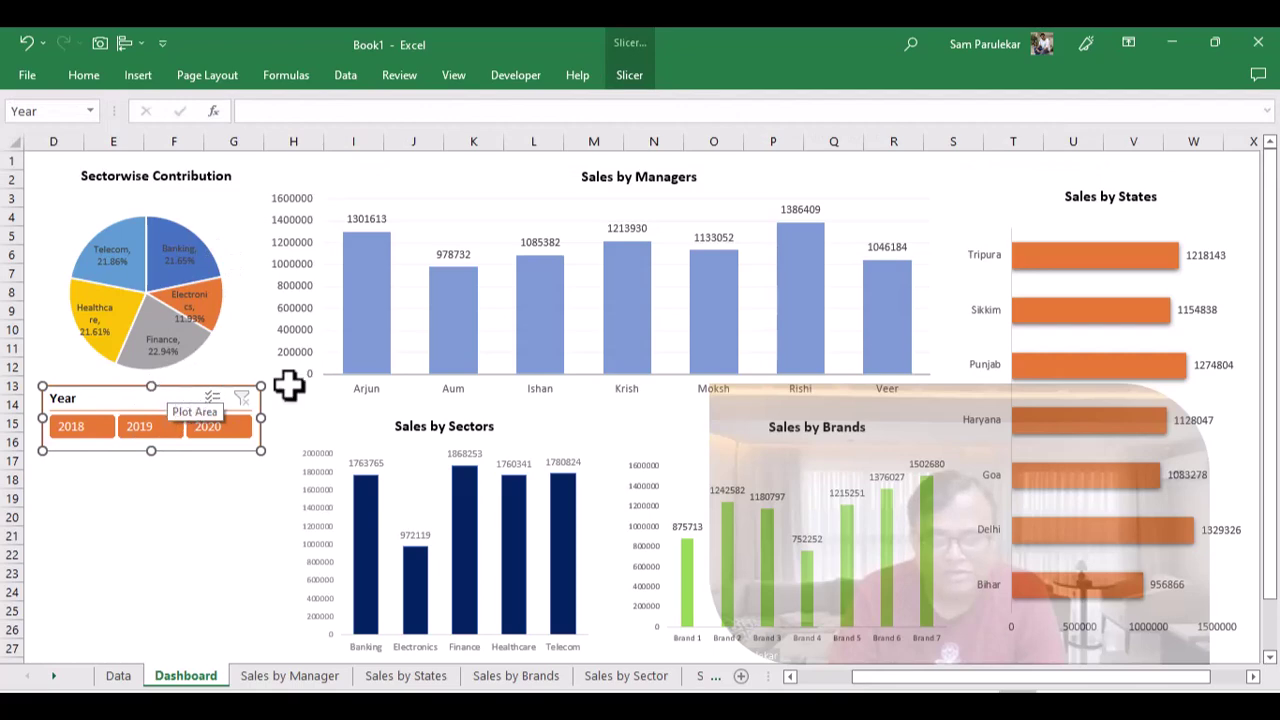
- Move the Month slicer from the Sales by Manager sheet to the Dashboard sheet and place it directly below the Year slicer
{"action": "left_click", "coordinate": [288, 677]}
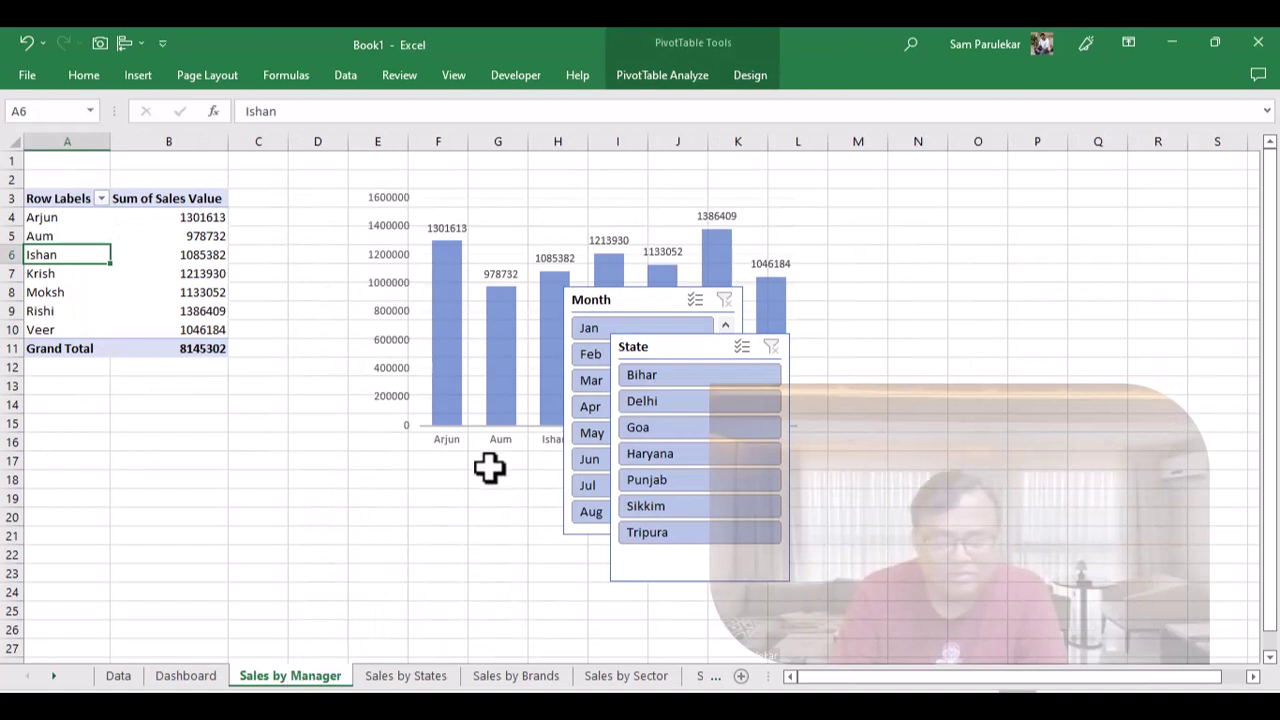
{"action": "left_click", "coordinate": [633, 299]}
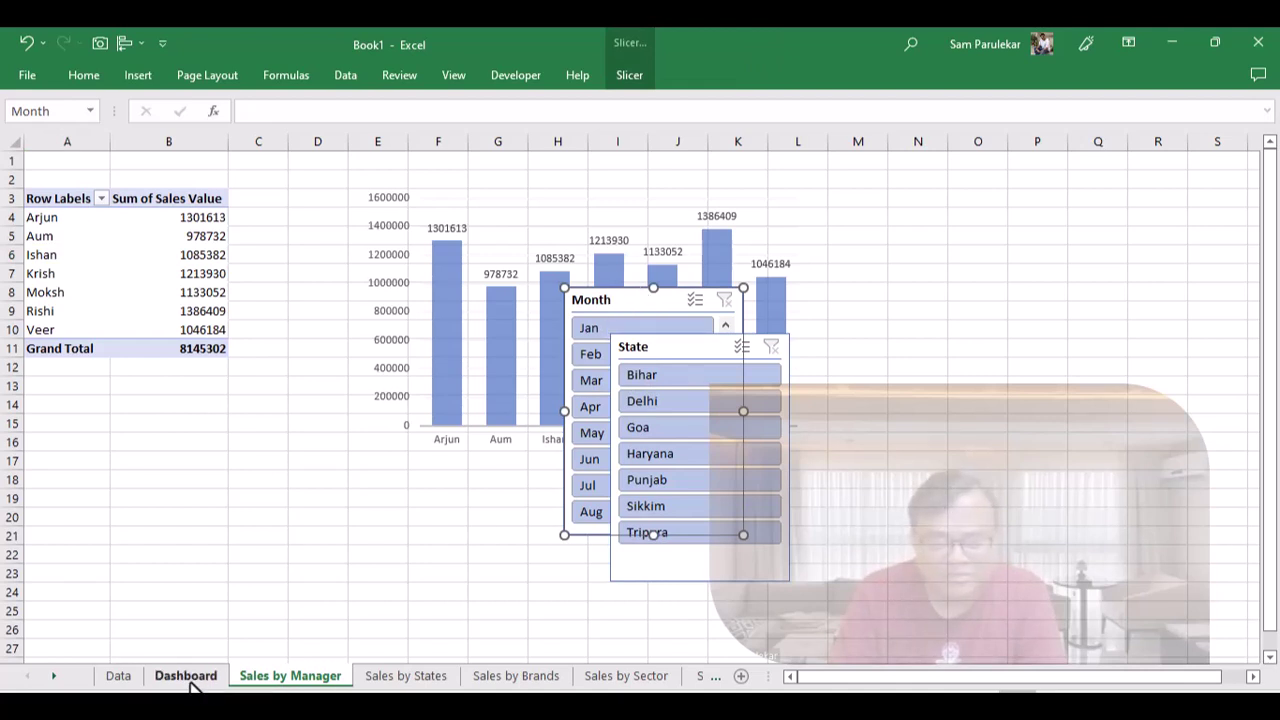
{"action": "key", "text": "ctrl+x"}
{"action": "left_click", "coordinate": [186, 676]}
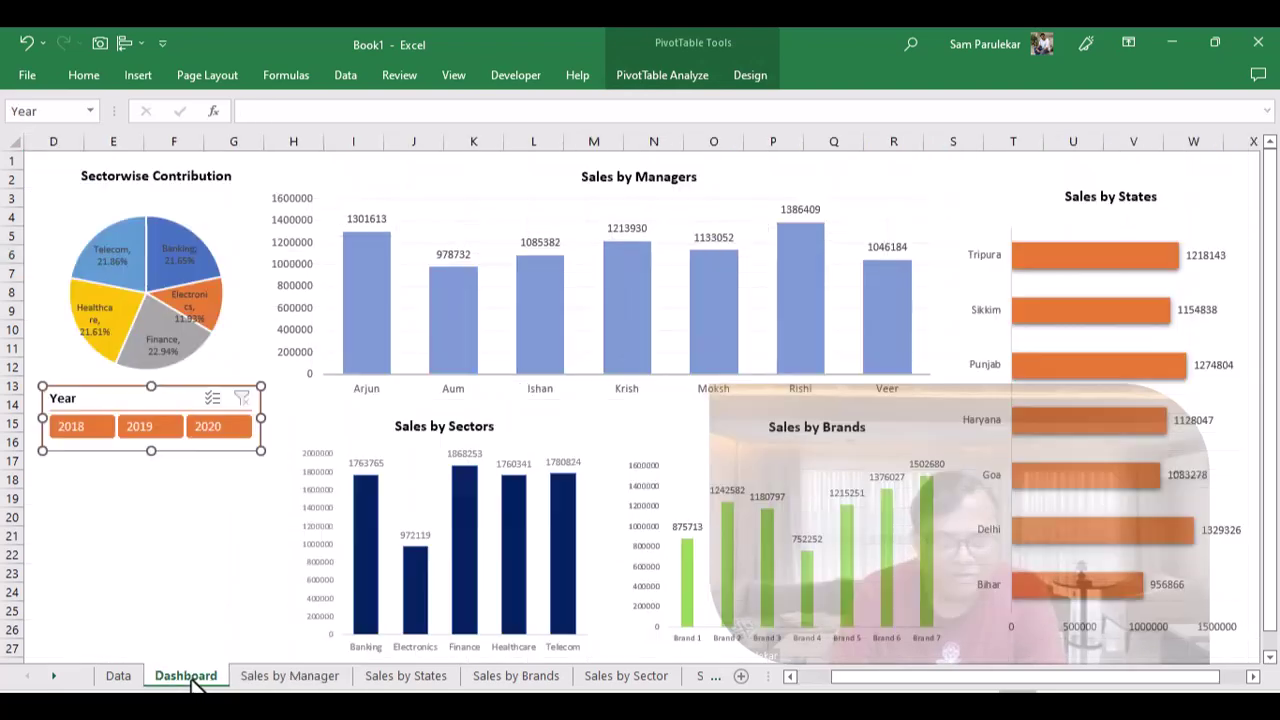
{"action": "left_click", "coordinate": [123, 517]}
{"action": "key", "text": "ctrl+v"}
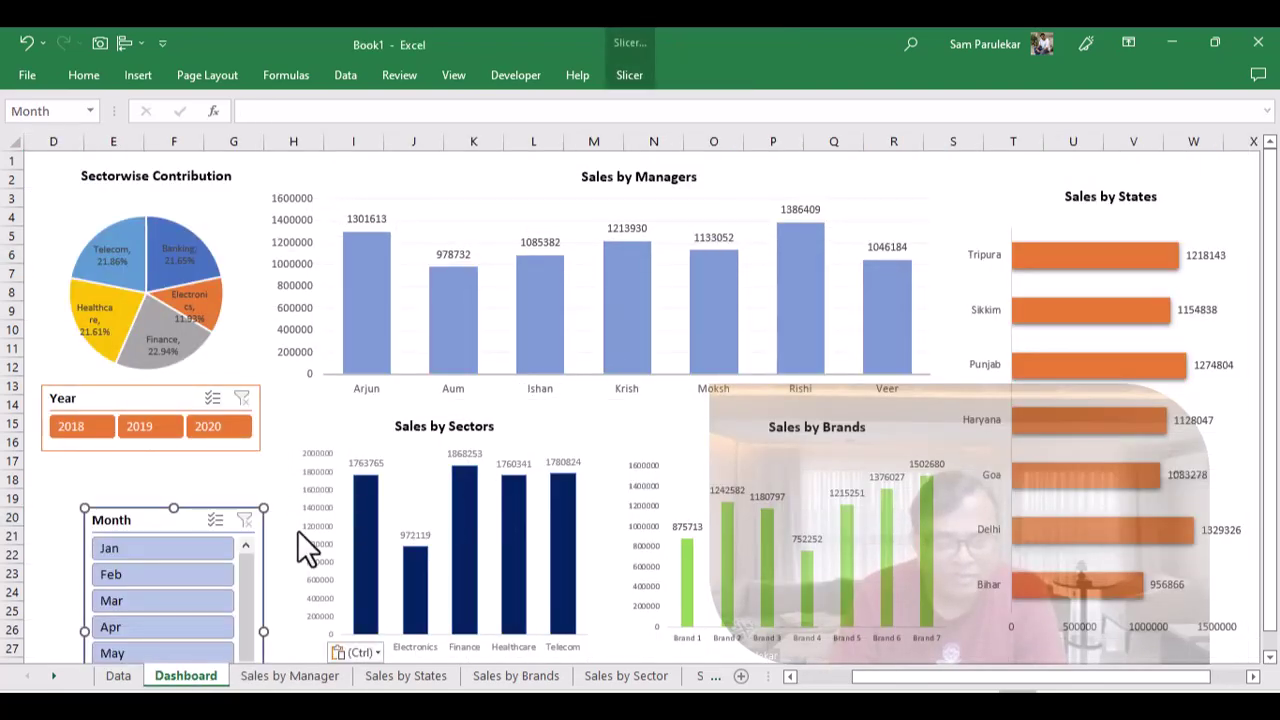
{"action": "left_click_drag", "start_coordinate": [199, 508], "coordinate": [156, 453]}
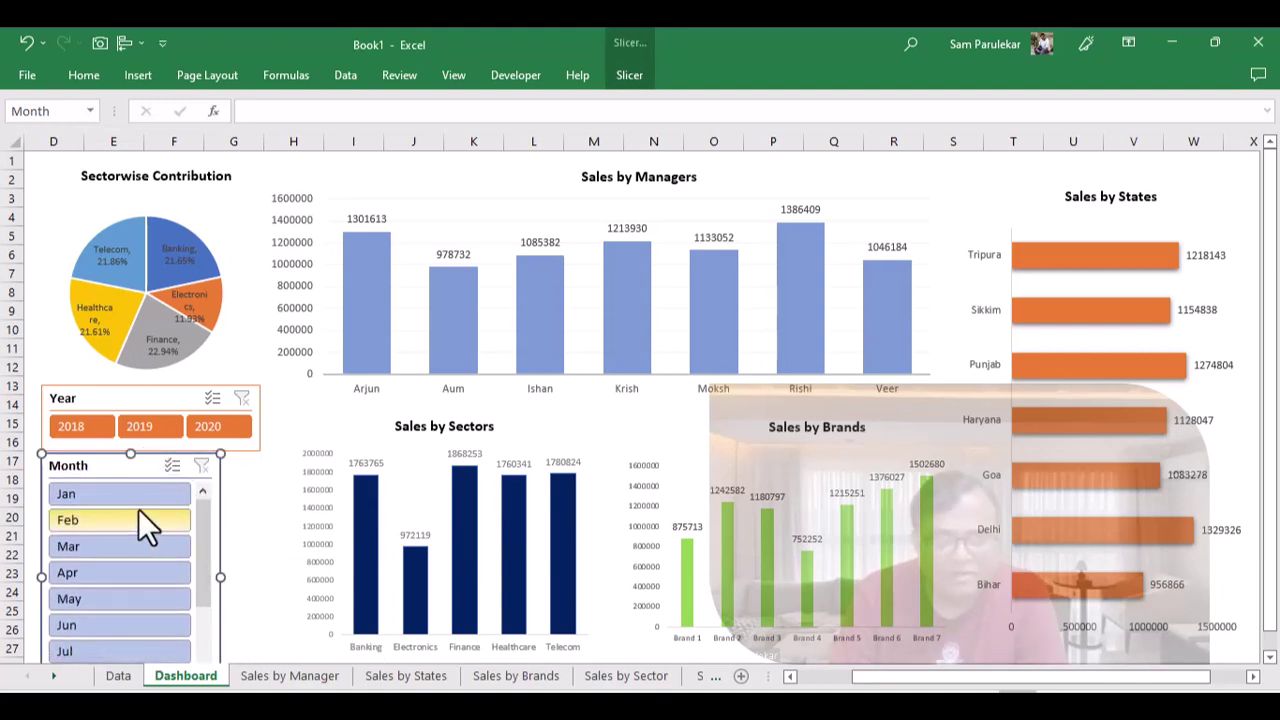
- Arrange the Month slicer's buttons in 4 columns
{"action": "left_click", "coordinate": [631, 74]}
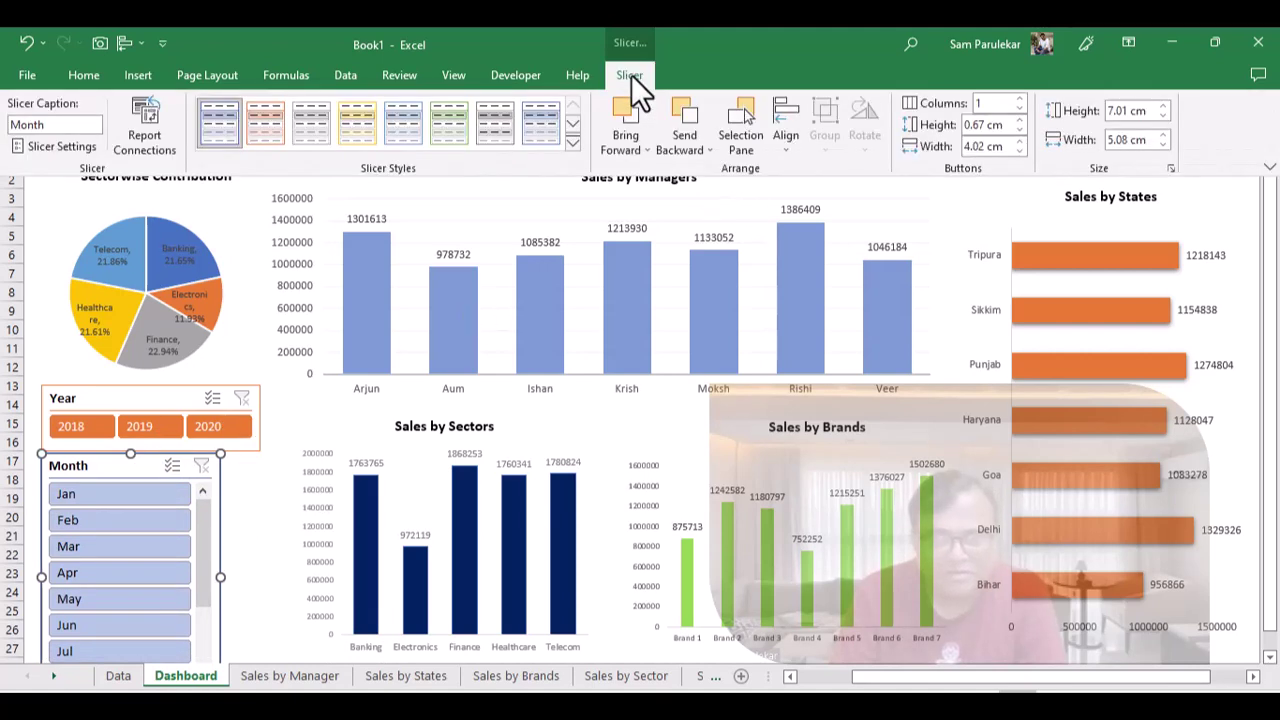
{"action": "left_click", "coordinate": [1019, 98]}
{"action": "left_click", "coordinate": [1019, 98]}
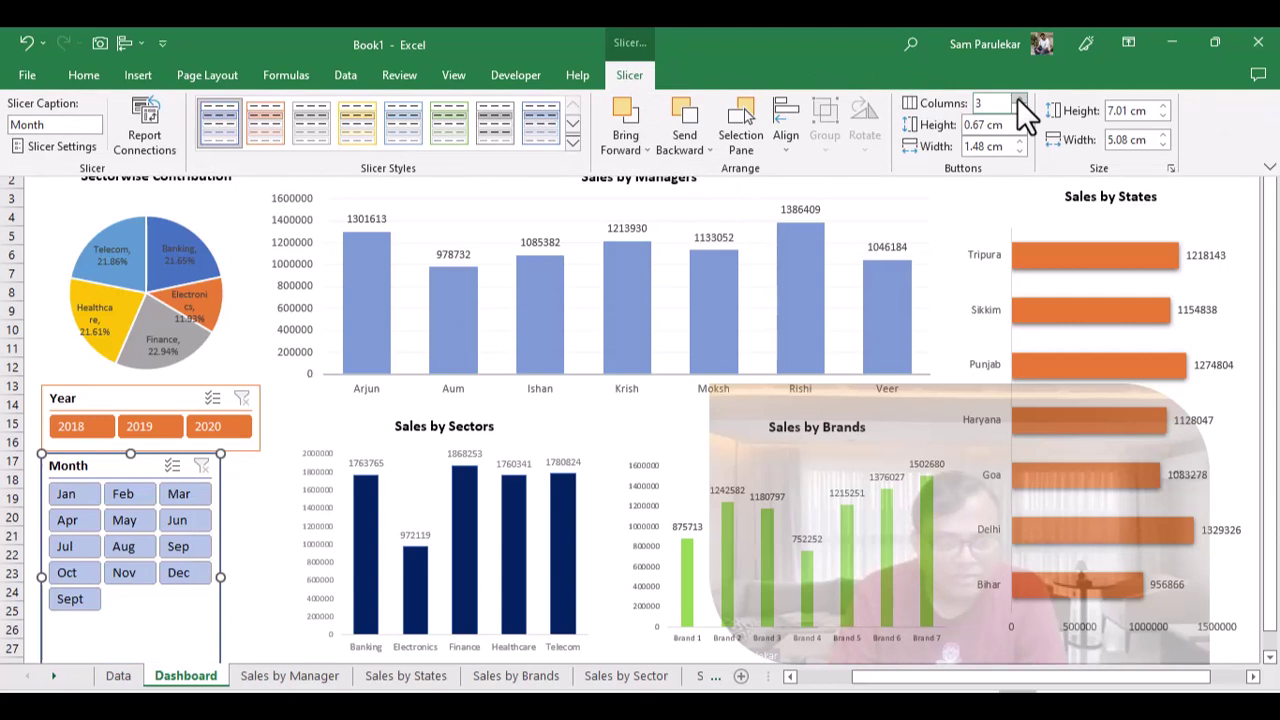
{"action": "left_click", "coordinate": [1019, 98]}
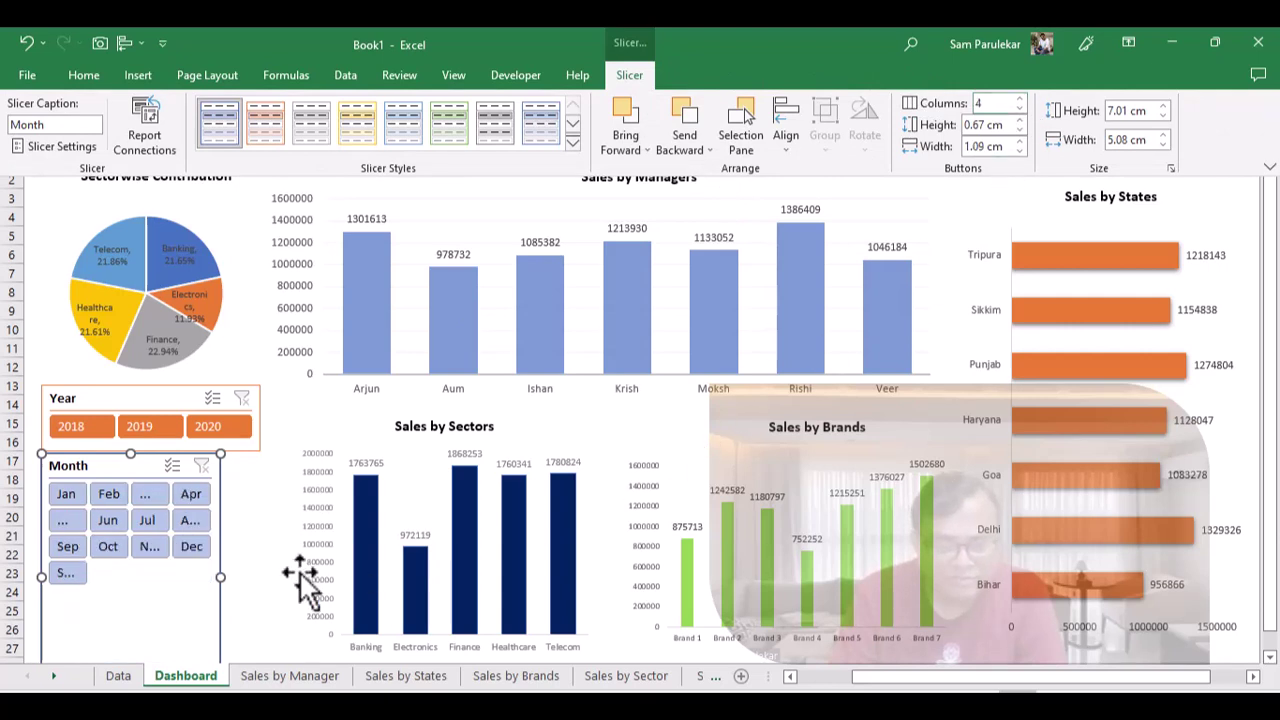
{"action": "key", "text": "ctrl+F1"}
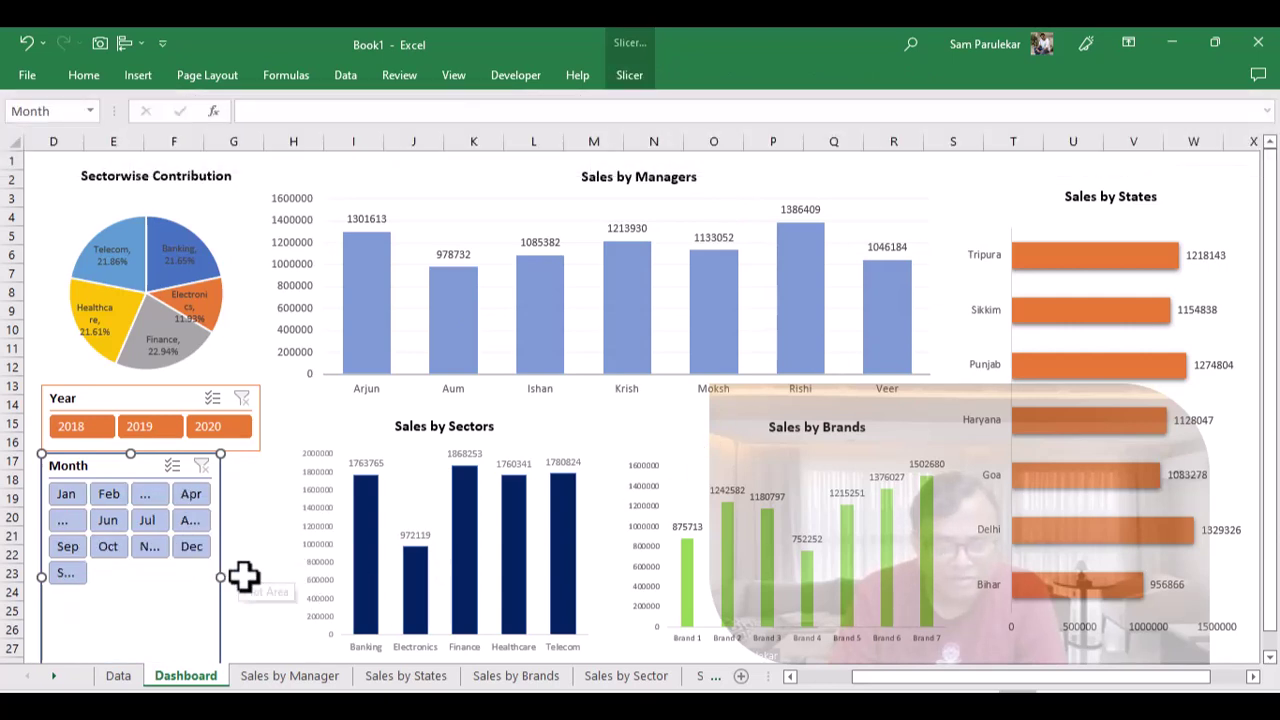
- Widen the Month slicer to match the Year slicer and shorten it to end just below its last button row
{"action": "left_click_drag", "start_coordinate": [227, 580], "coordinate": [262, 580]}
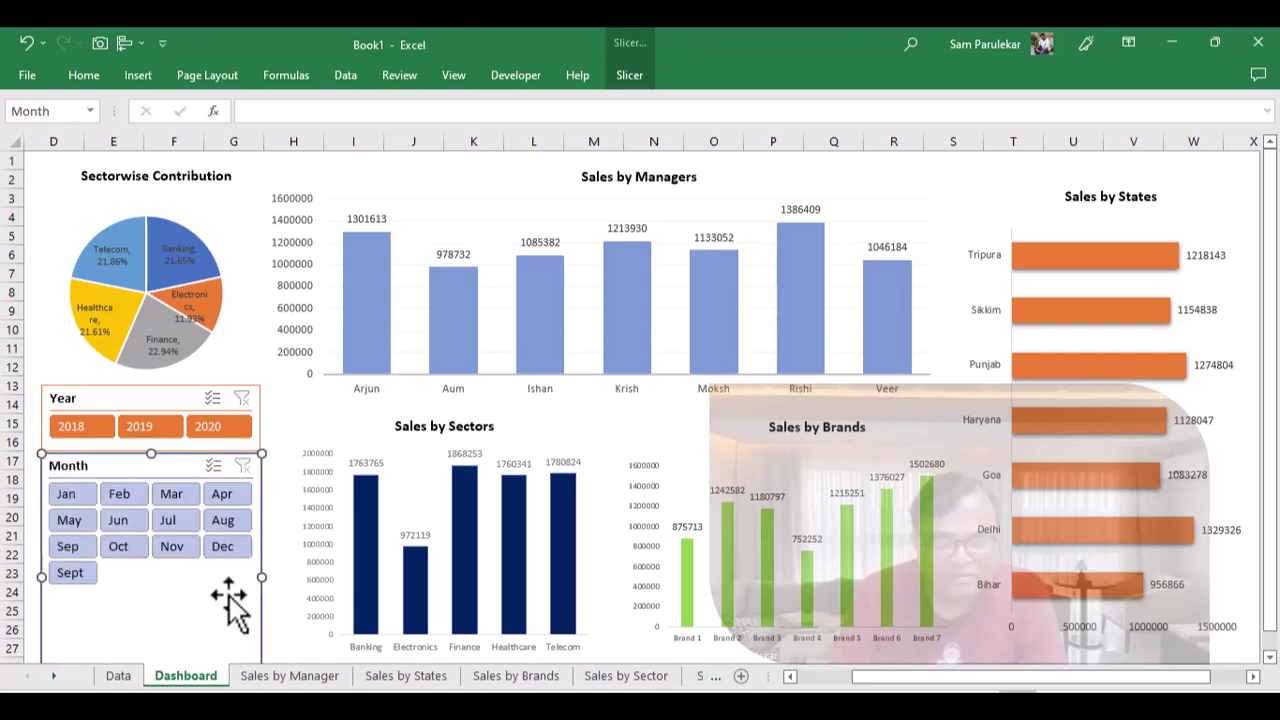
{"action": "scroll", "coordinate": [1272, 590], "scroll_direction": "down", "scroll_amount": 1}
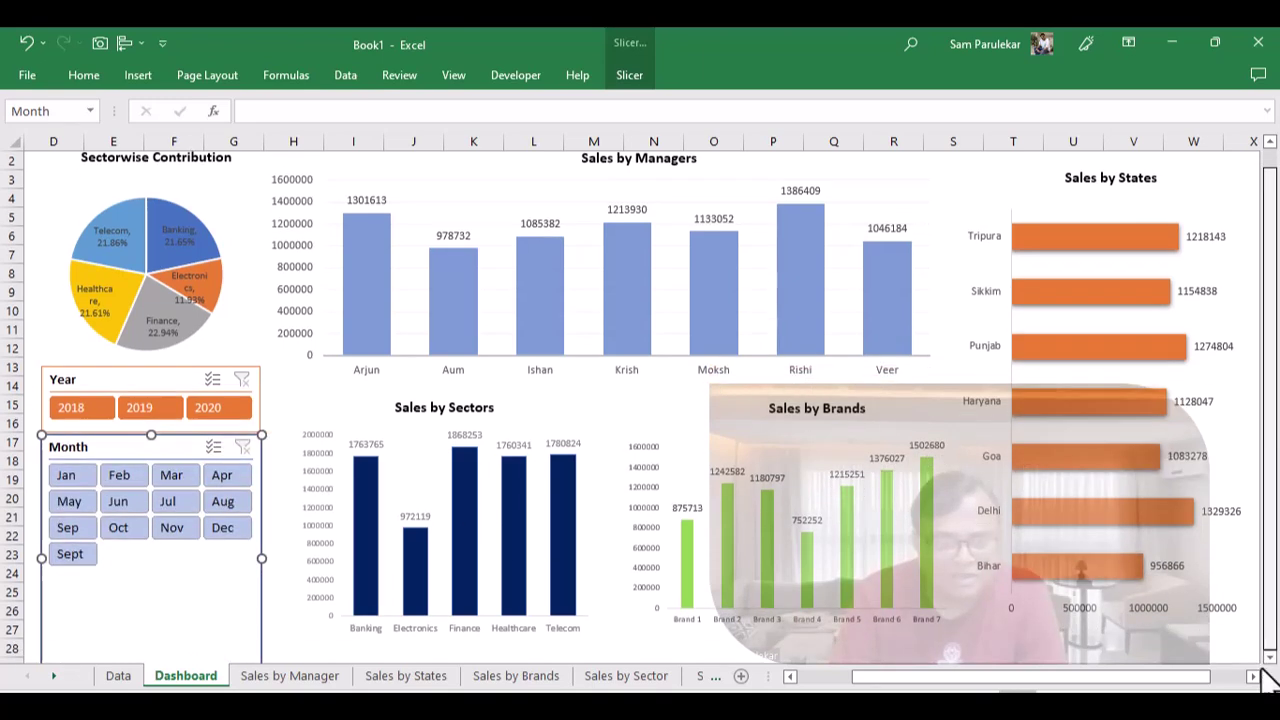
{"action": "left_click", "coordinate": [278, 632]}
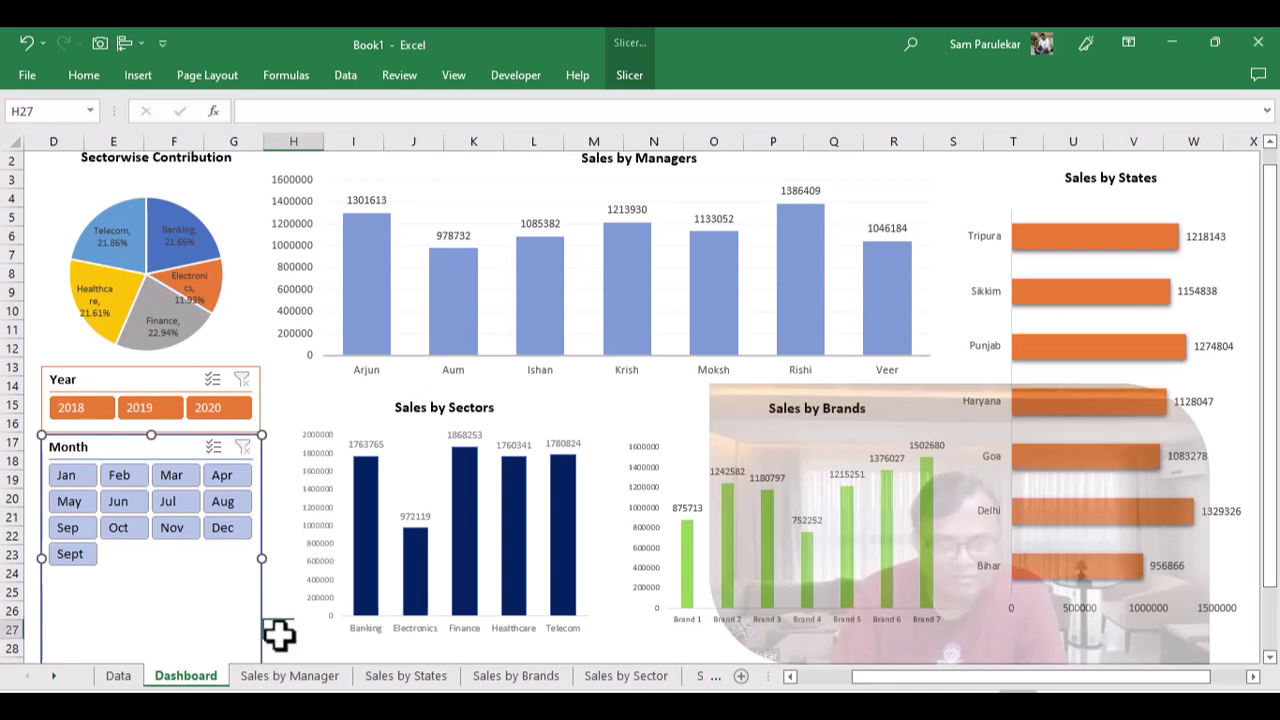
{"action": "scroll", "coordinate": [278, 632], "scroll_direction": "down", "scroll_amount": 5}
{"action": "scroll", "coordinate": [278, 632], "scroll_direction": "up", "scroll_amount": 1}
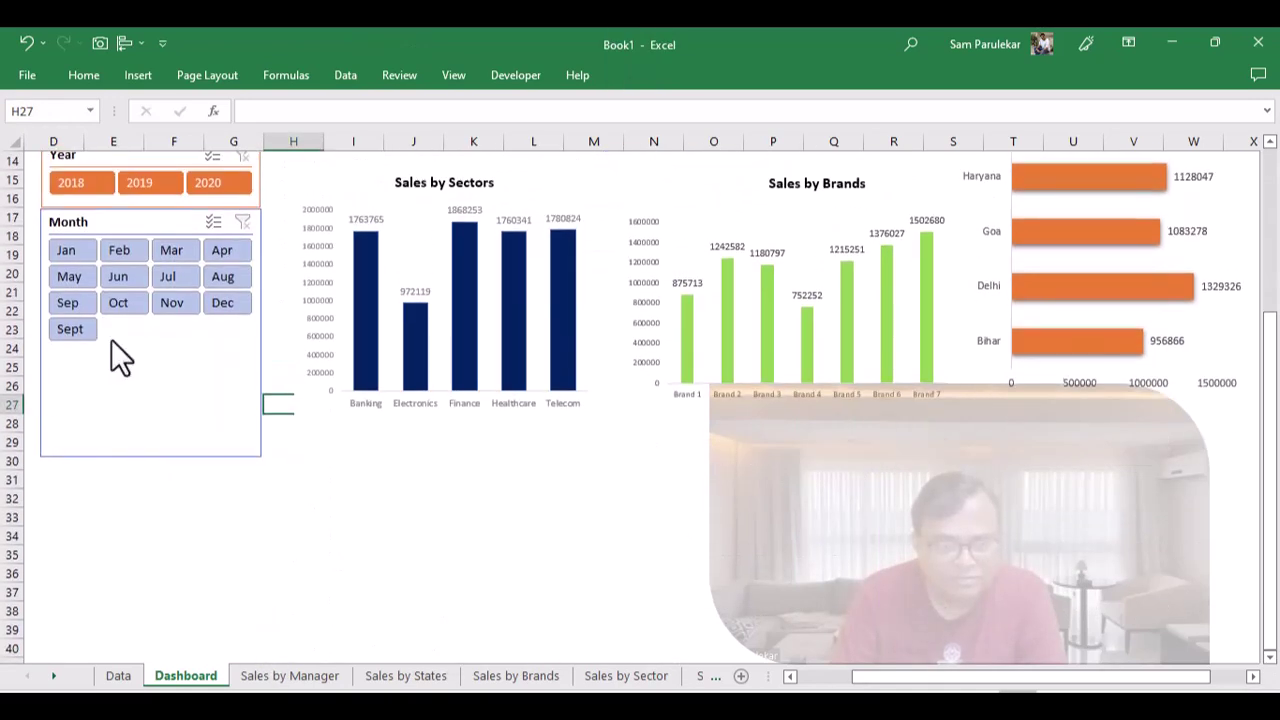
{"action": "left_click", "coordinate": [128, 450]}
{"action": "left_click_drag", "start_coordinate": [146, 458], "coordinate": [151, 347]}
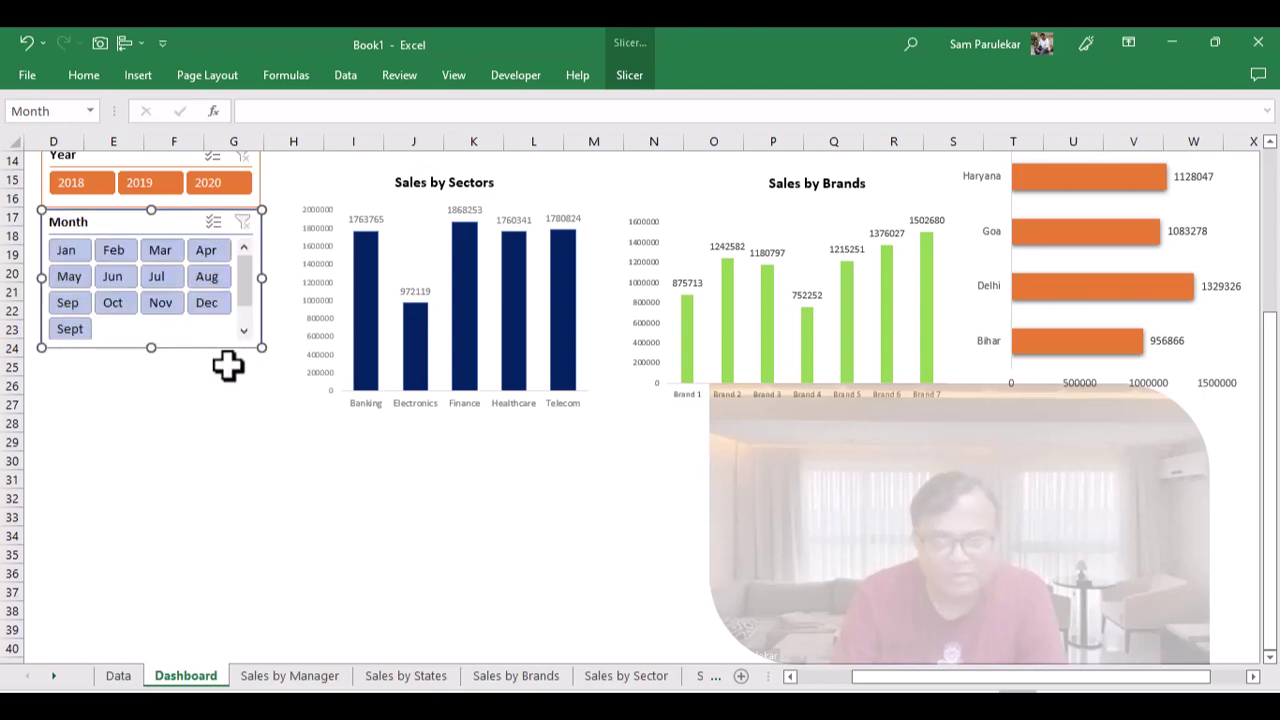
- Nudge the Year and Month slicers up together until the Year slicer sits right below the pie chart
{"action": "left_click_drag", "start_coordinate": [1271, 357], "coordinate": [1265, 180]}
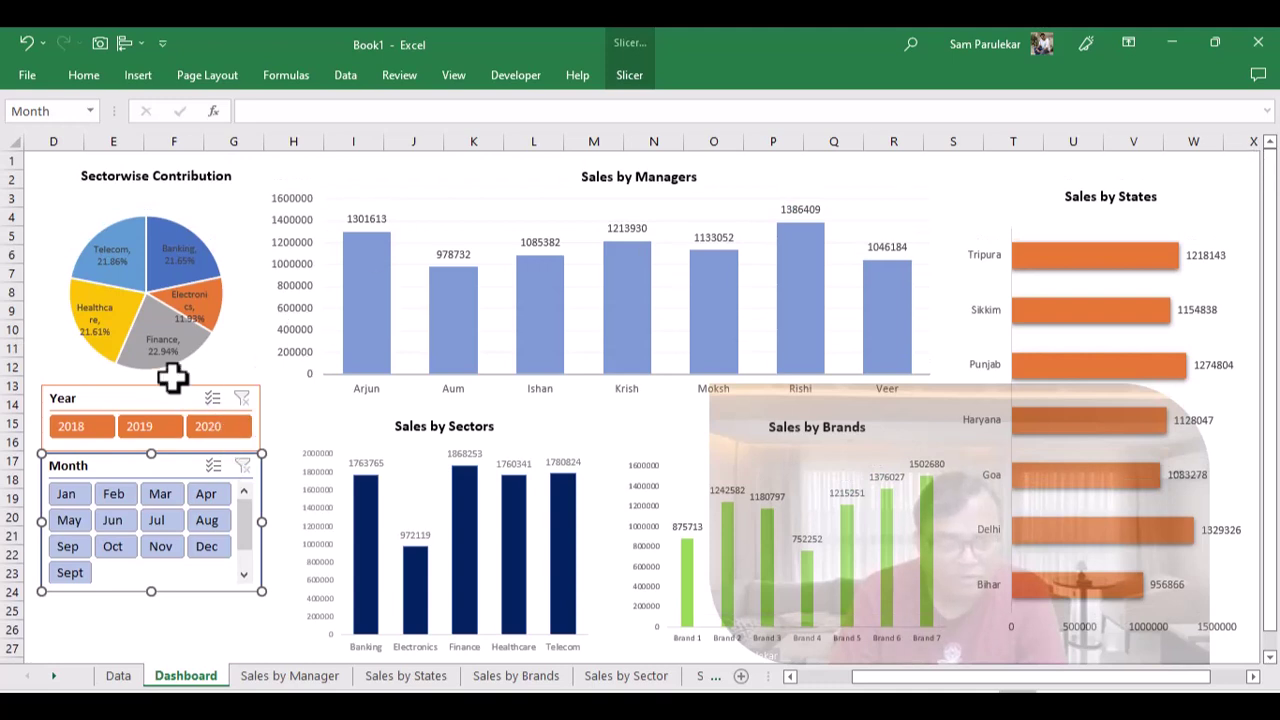
{"action": "left_click", "coordinate": [162, 386]}
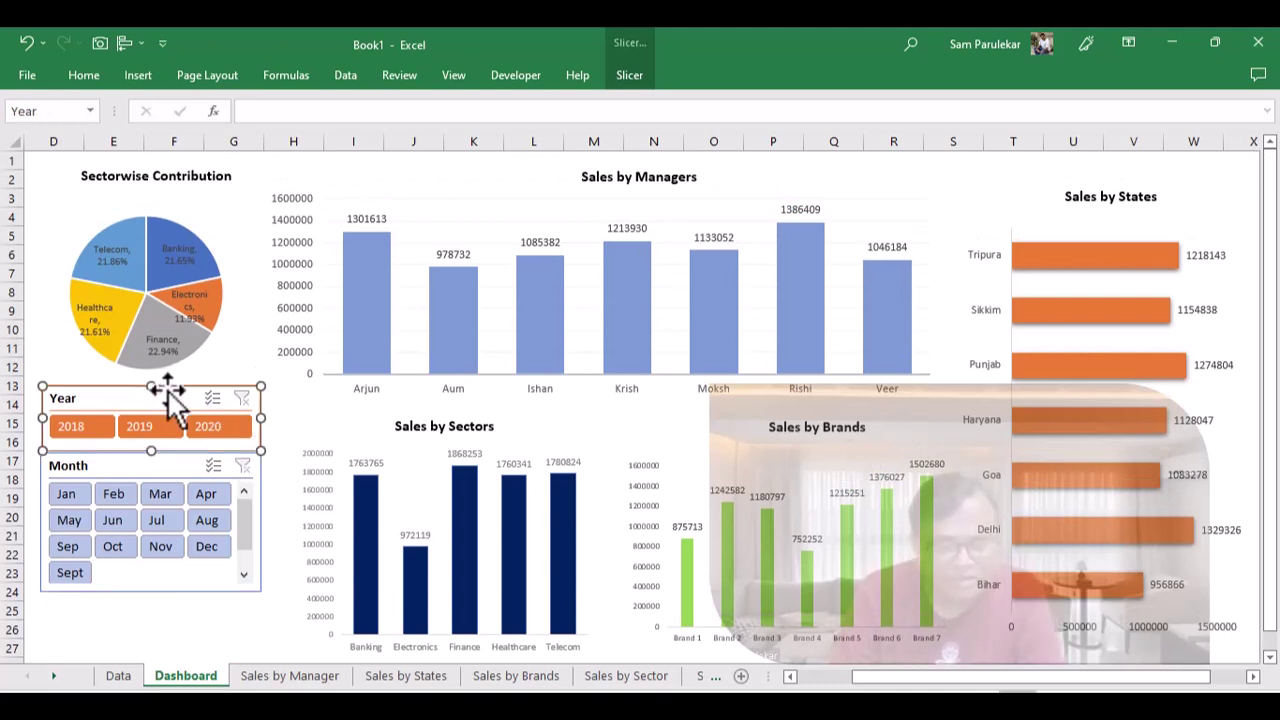
{"action": "left_click", "coordinate": [168, 466], "text": "ctrl"}
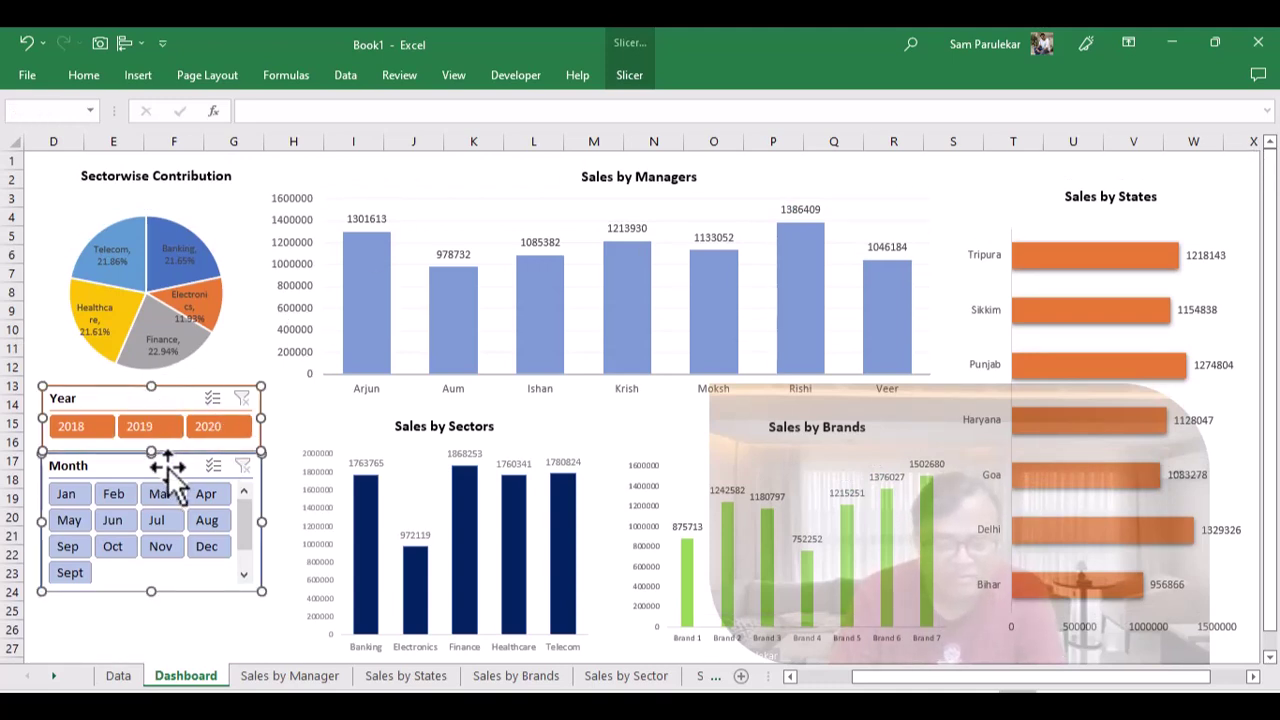
{"action": "key", "text": "Up"}
{"action": "key", "text": "Up"}
{"action": "key", "text": "Up"}
{"action": "key", "text": "Up"}
{"action": "key", "text": "Up"}
{"action": "key", "text": "Up"}
{"action": "key", "text": "Up"}
{"action": "key", "text": "Up"}
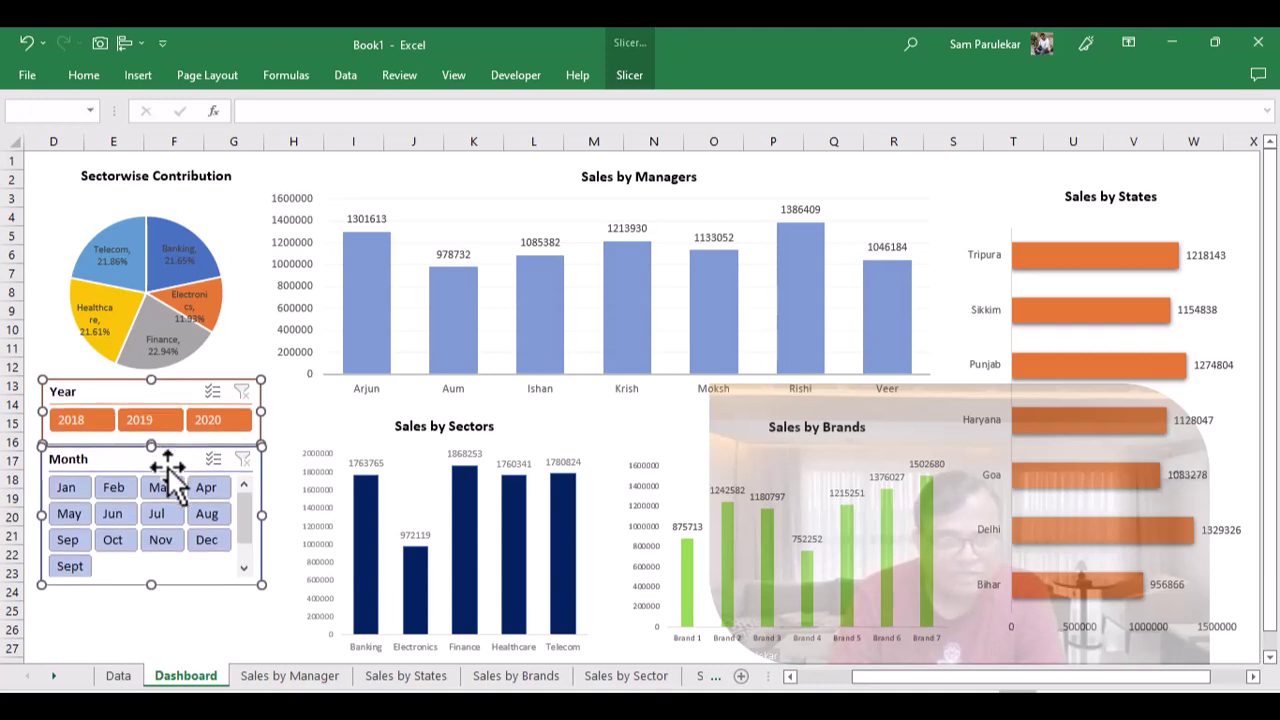
{"action": "key", "text": "Up"}
{"action": "key", "text": "Up"}
{"action": "key", "text": "Up"}
{"action": "key", "text": "Up"}
{"action": "key", "text": "Up"}
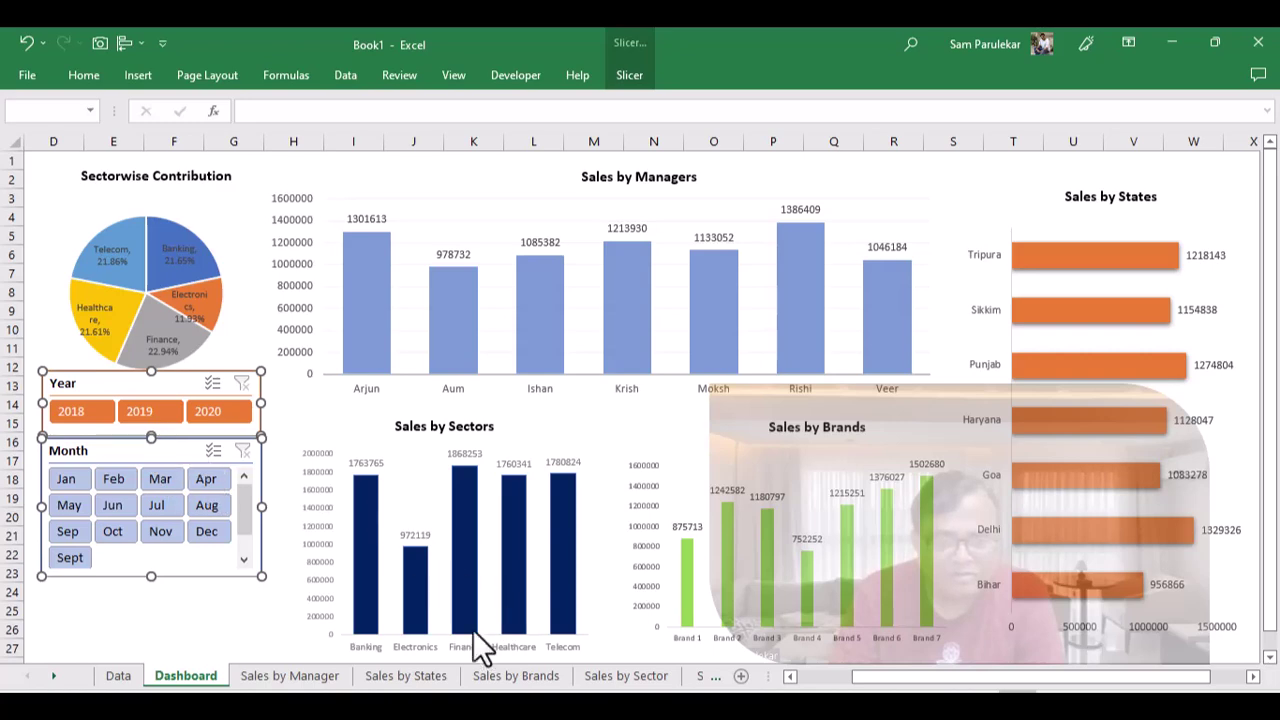
- Move the State slicer from the Sales by Manager sheet to the Dashboard sheet
{"action": "left_click", "coordinate": [283, 680]}
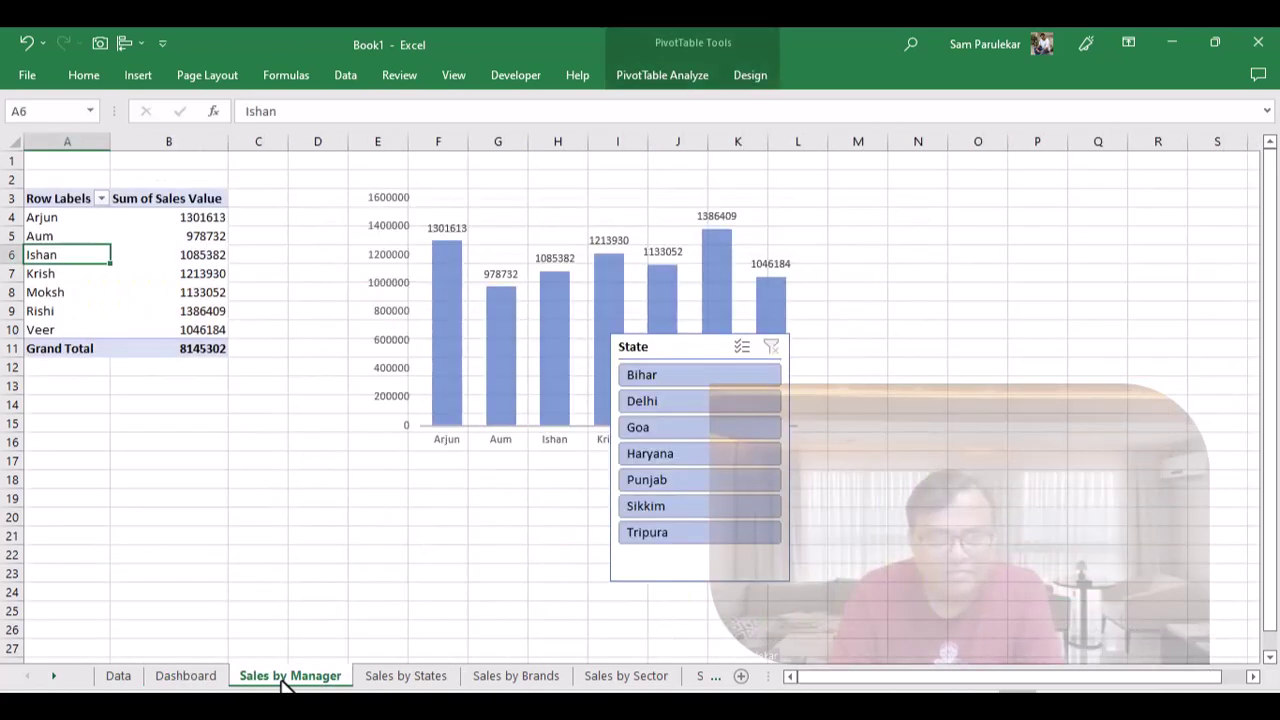
{"action": "left_click", "coordinate": [671, 344]}
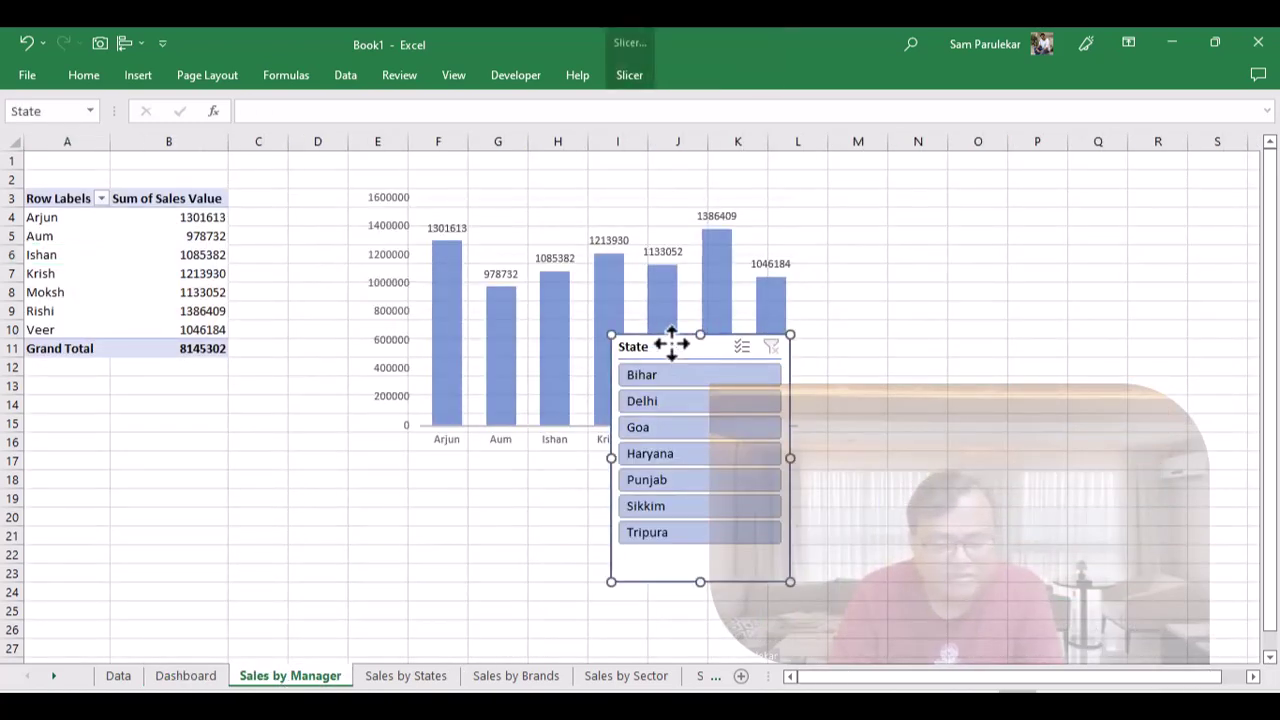
{"action": "key", "text": "Delete"}
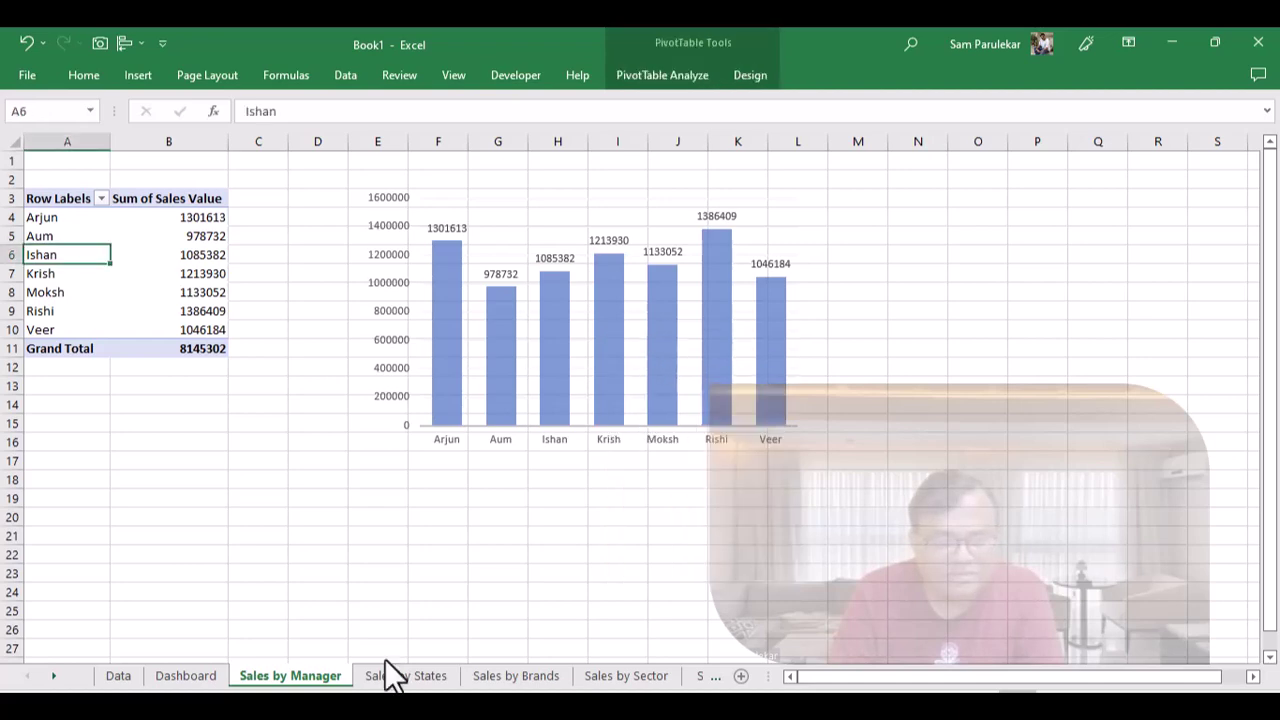
{"action": "left_click", "coordinate": [192, 677]}
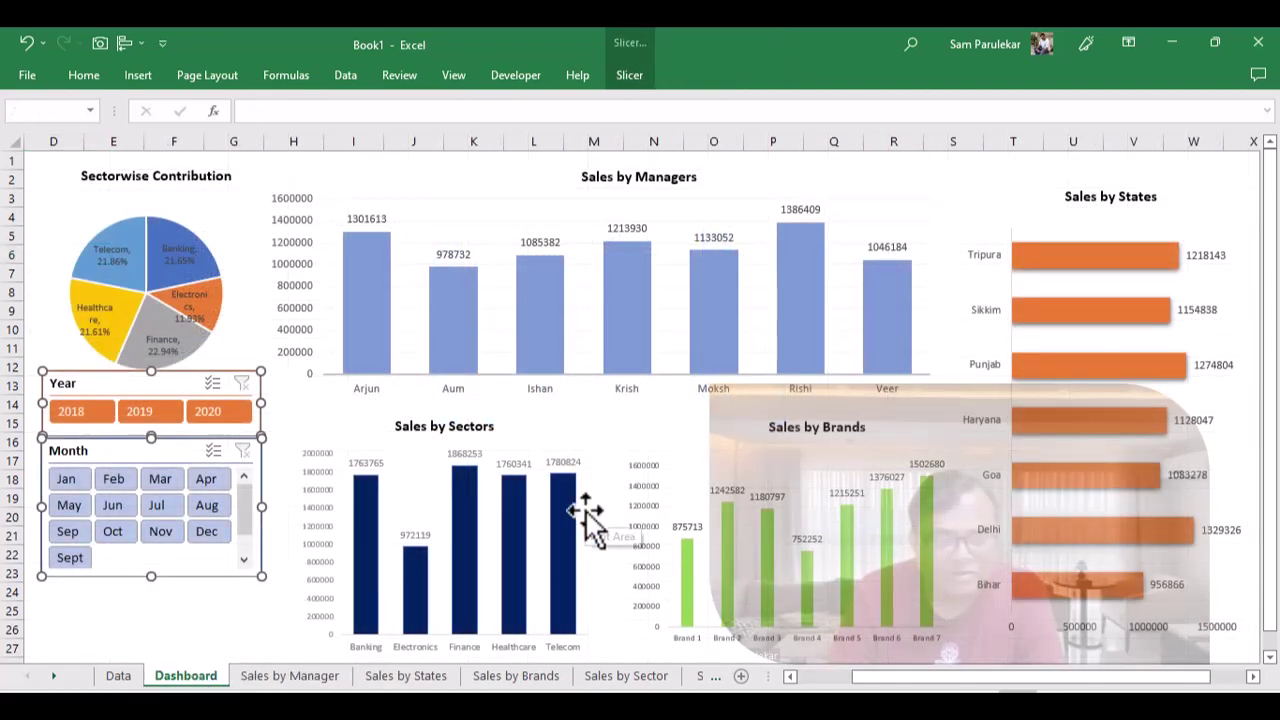
{"action": "key", "text": "ctrl+v"}
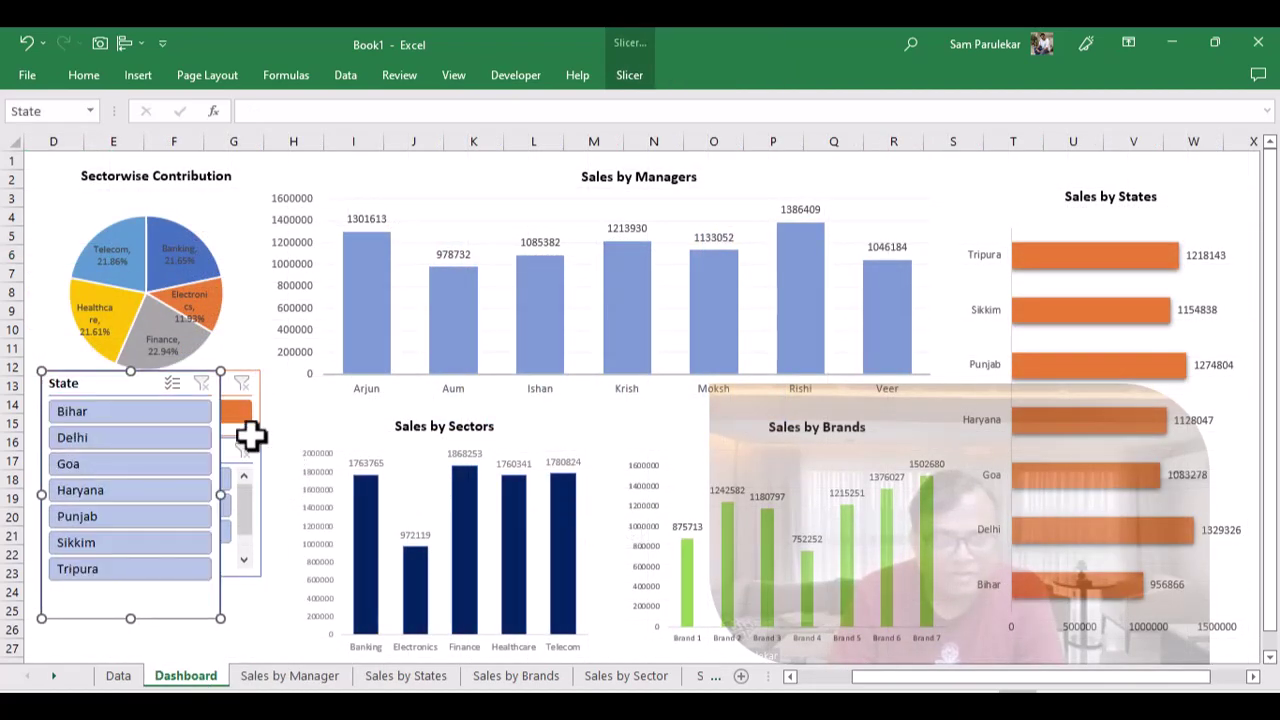
- Arrange the State slicer's buttons in 3 columns and shorten the slicer to about 3.1 cm high
{"action": "left_click", "coordinate": [629, 77]}
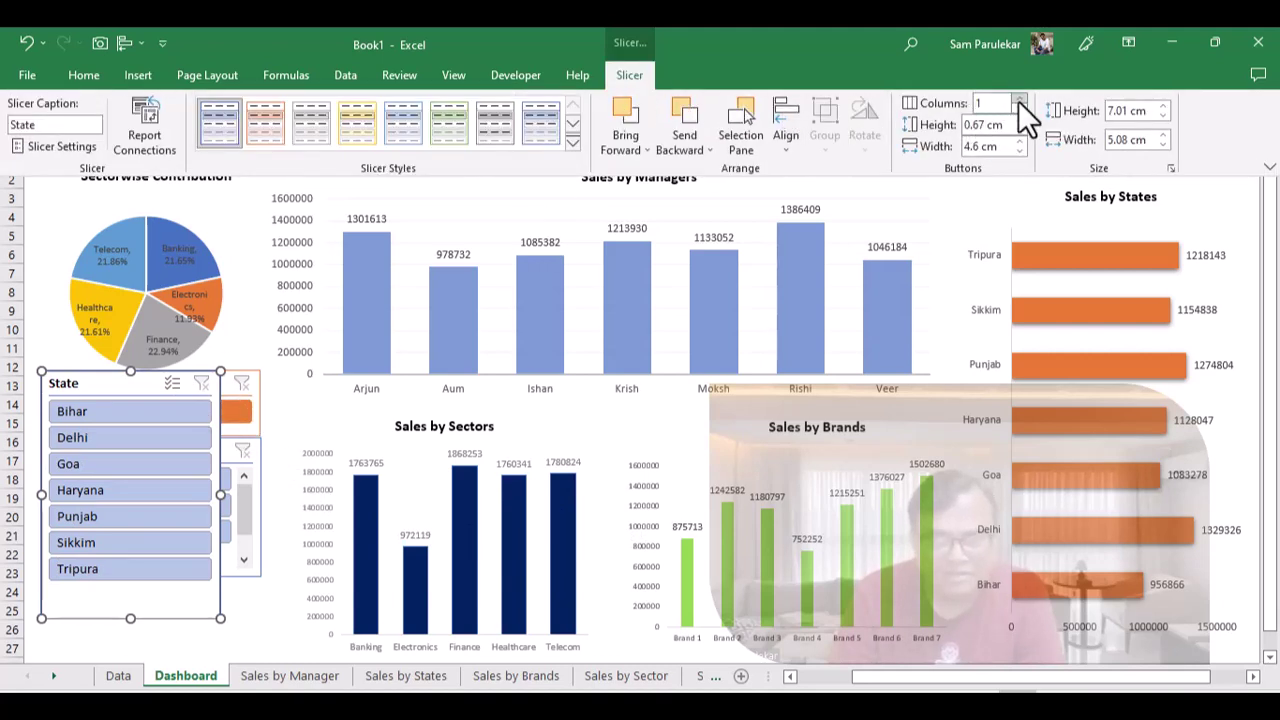
{"action": "left_click", "coordinate": [1018, 101]}
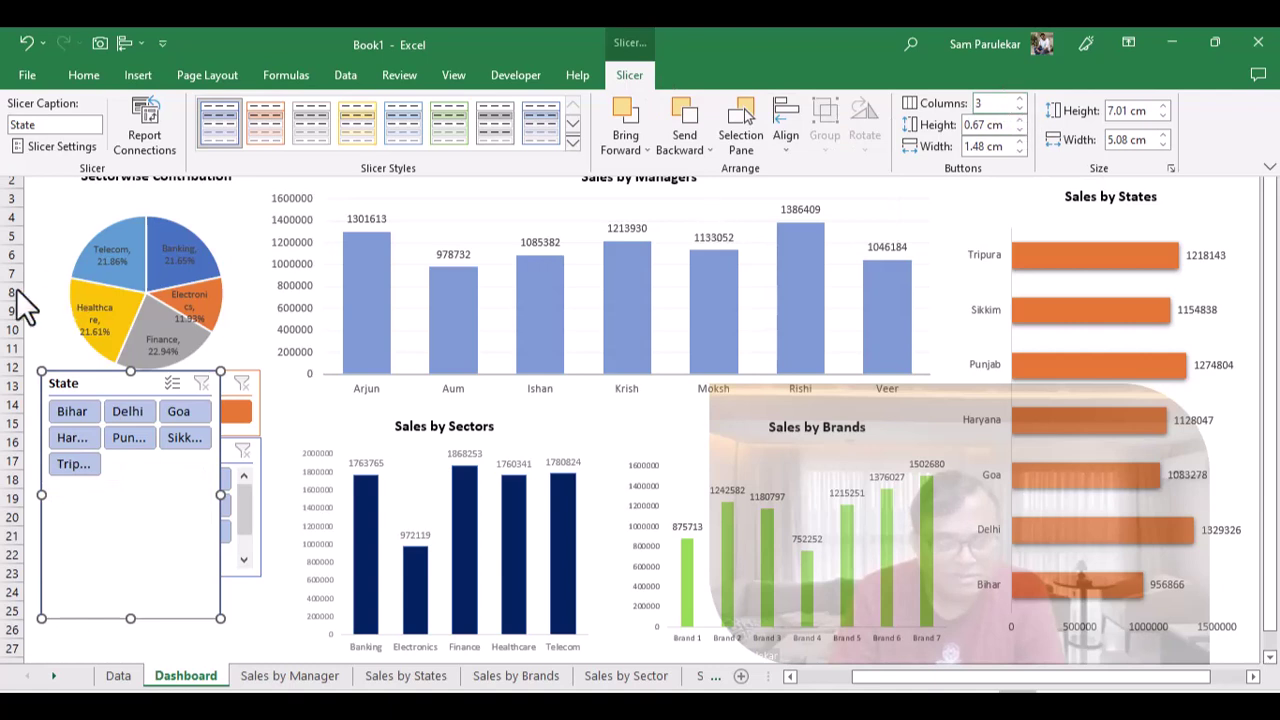
{"action": "left_click", "coordinate": [128, 600]}
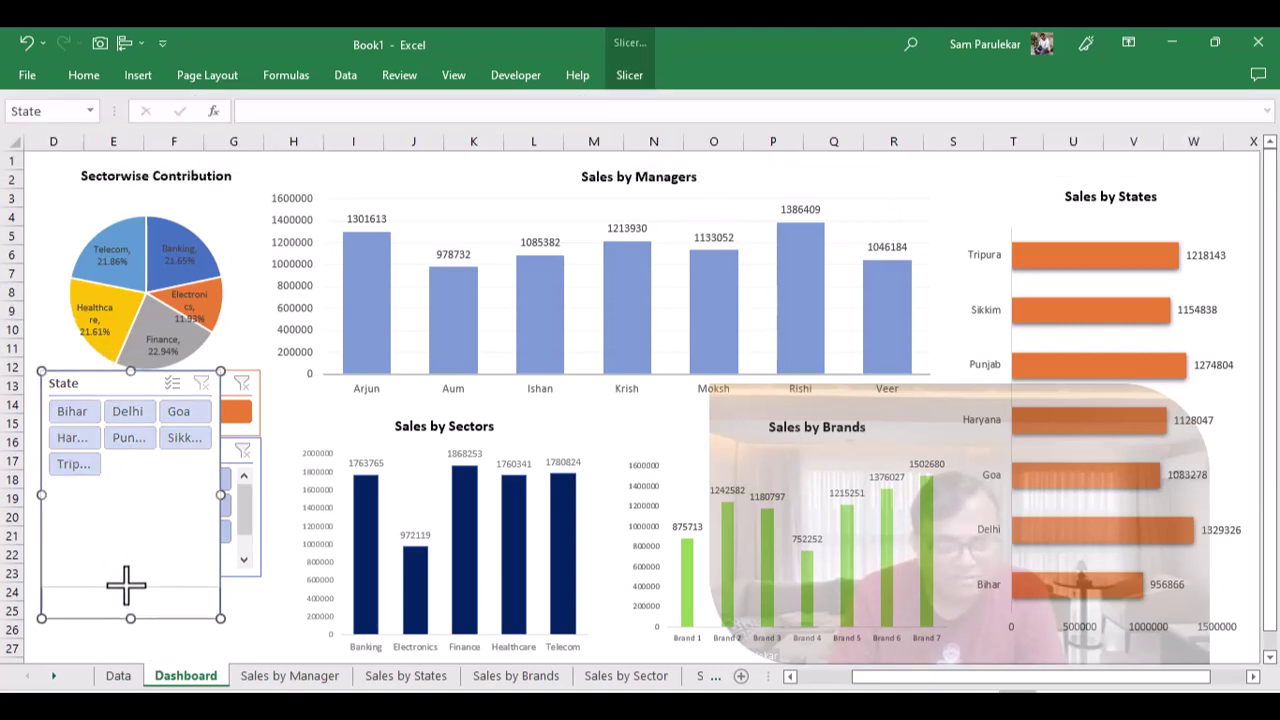
{"action": "left_click_drag", "start_coordinate": [130, 618], "coordinate": [130, 480]}
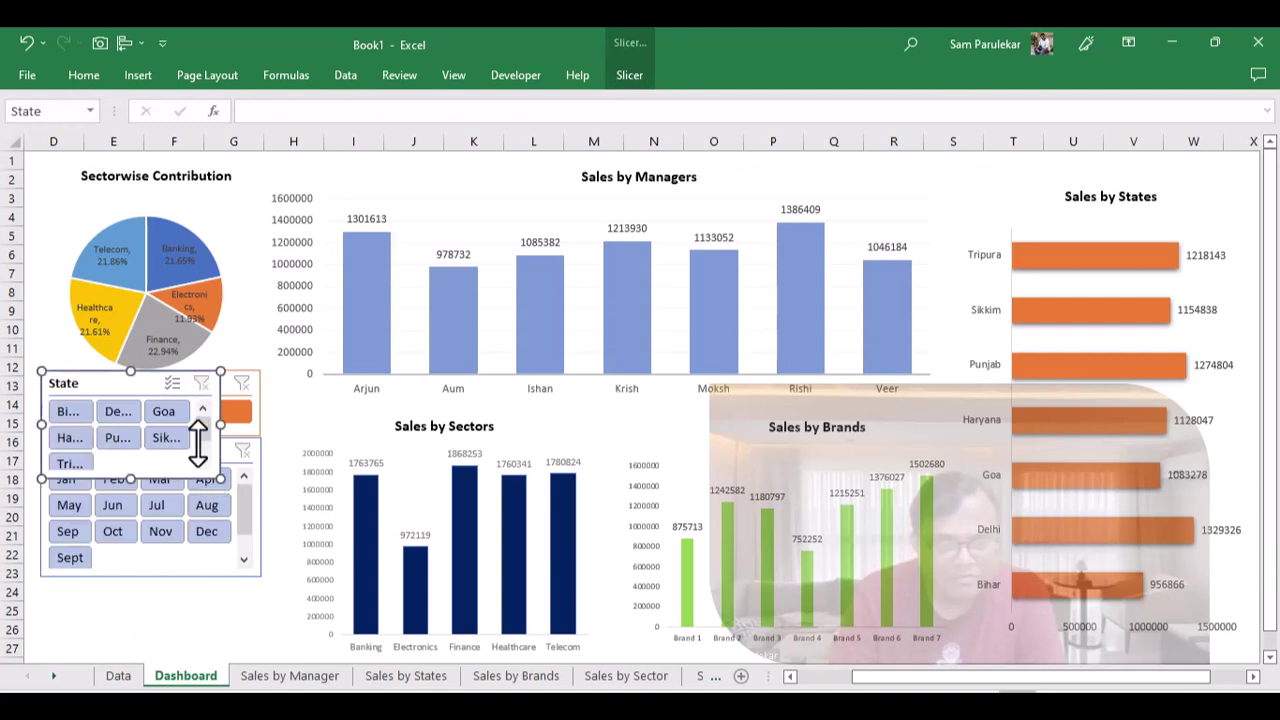
- Place the State slicer directly below the Month slicer and widen it to about 6.2 cm
{"action": "left_click_drag", "start_coordinate": [145, 368], "coordinate": [144, 588]}
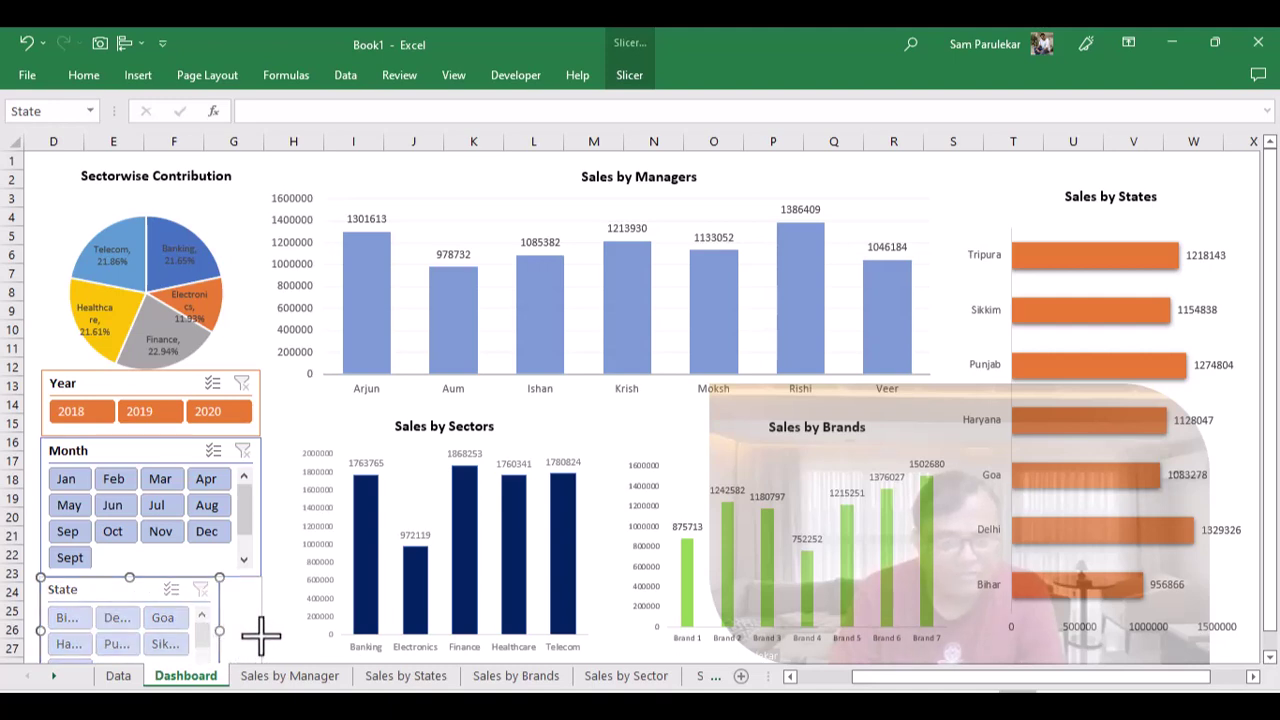
{"action": "left_click_drag", "start_coordinate": [260, 632], "coordinate": [258, 633]}
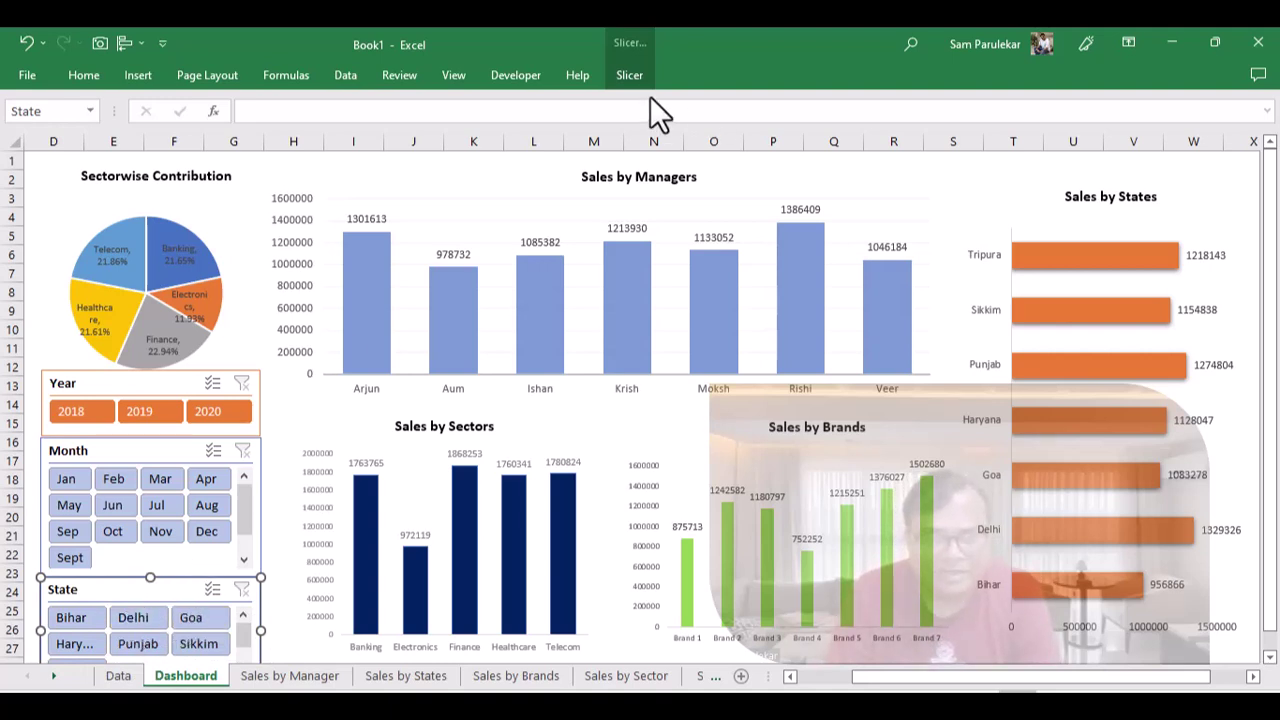
- Reduce the State slicer's button height to 0.6 cm
{"action": "left_click", "coordinate": [628, 76]}
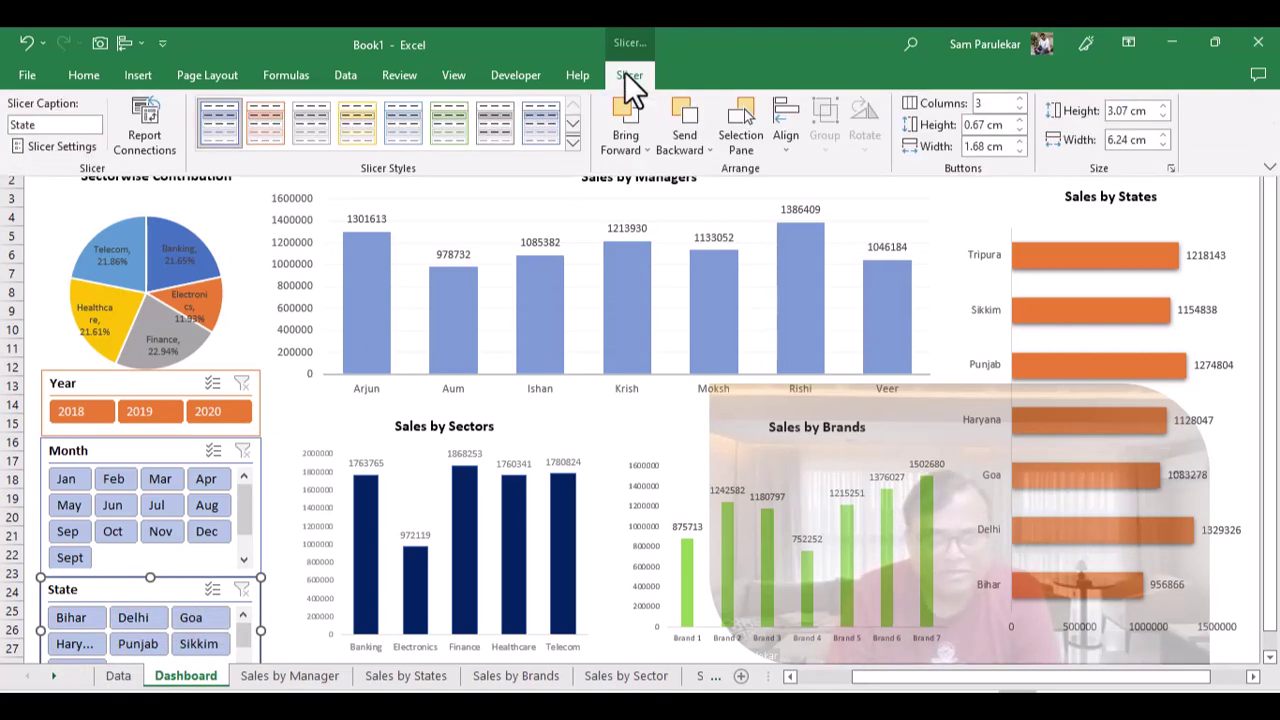
{"action": "left_click", "coordinate": [1020, 131]}
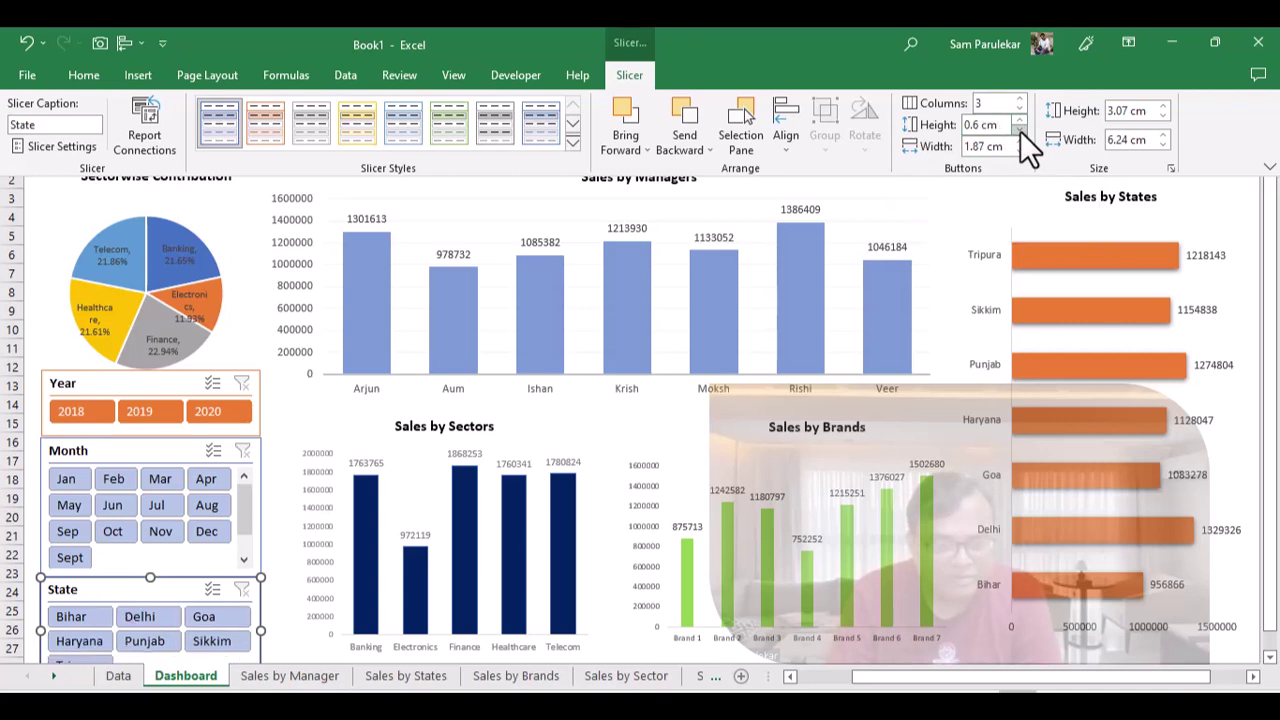
- Reduce the State slicer's button height to 0.5 cm
{"action": "left_click", "coordinate": [1020, 131]}
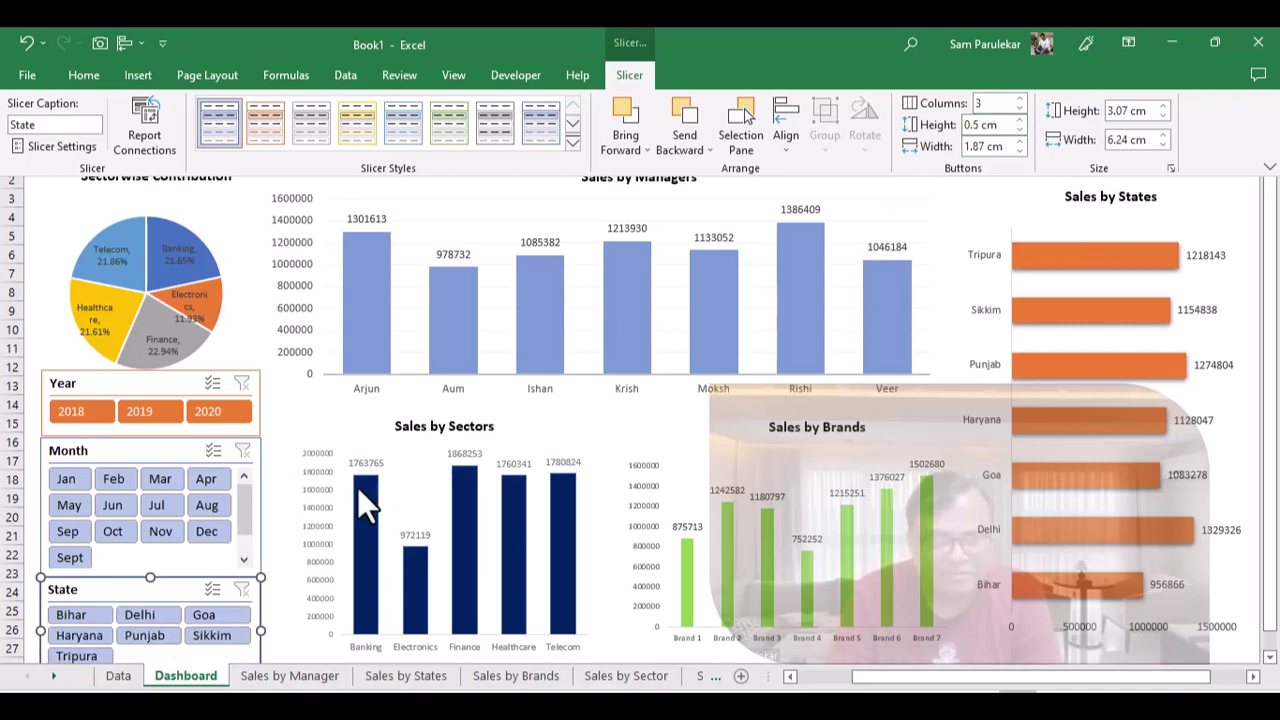
{"action": "key", "text": "ctrl+F1"}
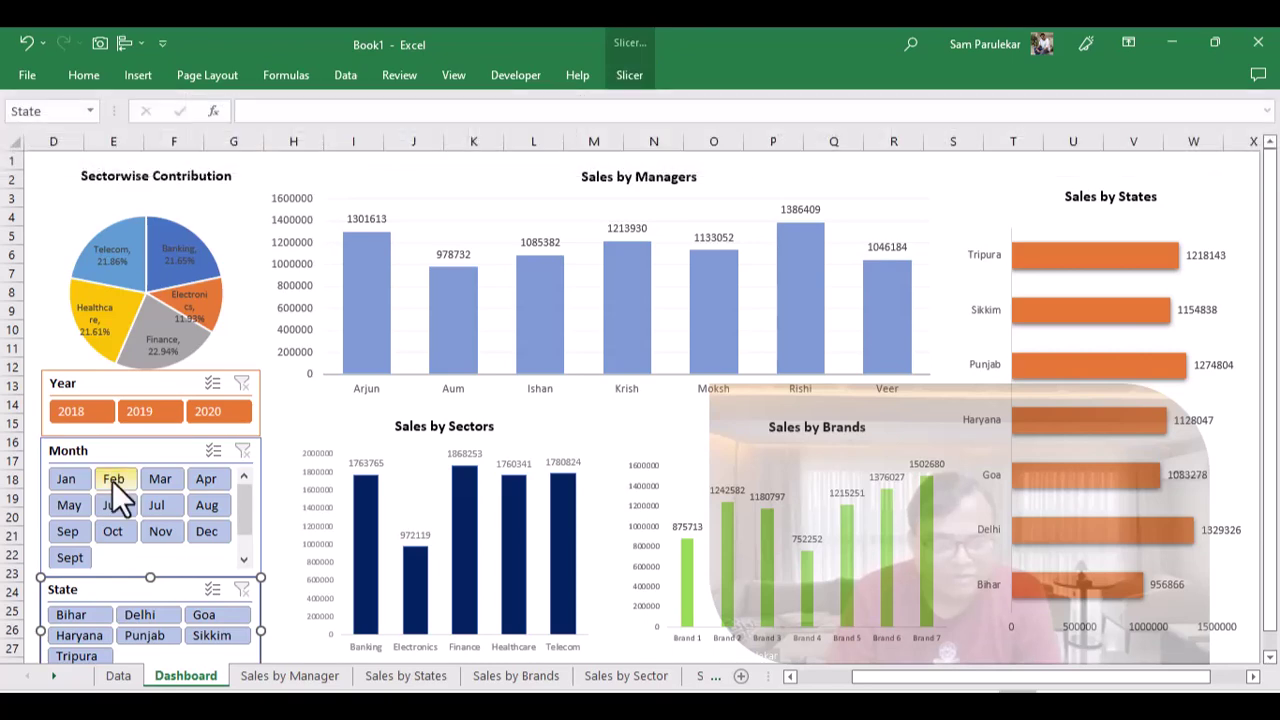
- Reduce the Month slicer's button height to 0.6 cm, shorten the slicer to about 3.7 cm and close up the State slicer beneath it
{"action": "left_click", "coordinate": [150, 452]}
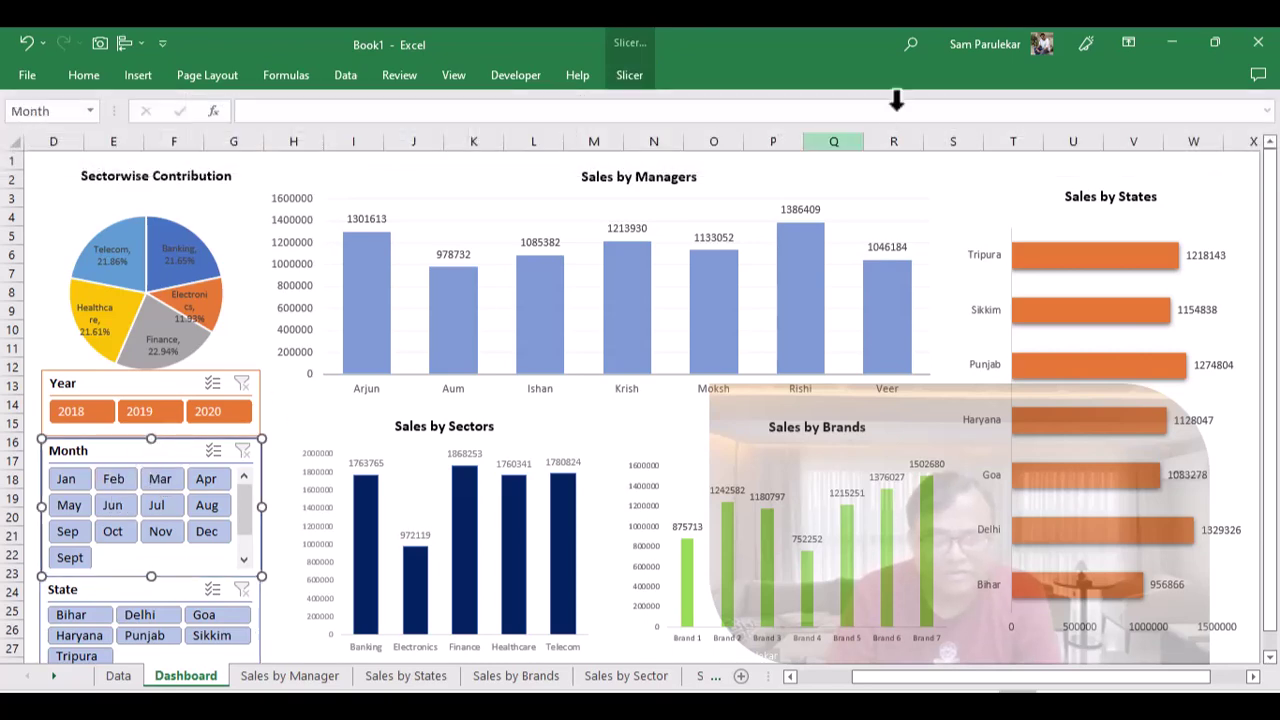
{"action": "left_click", "coordinate": [621, 80]}
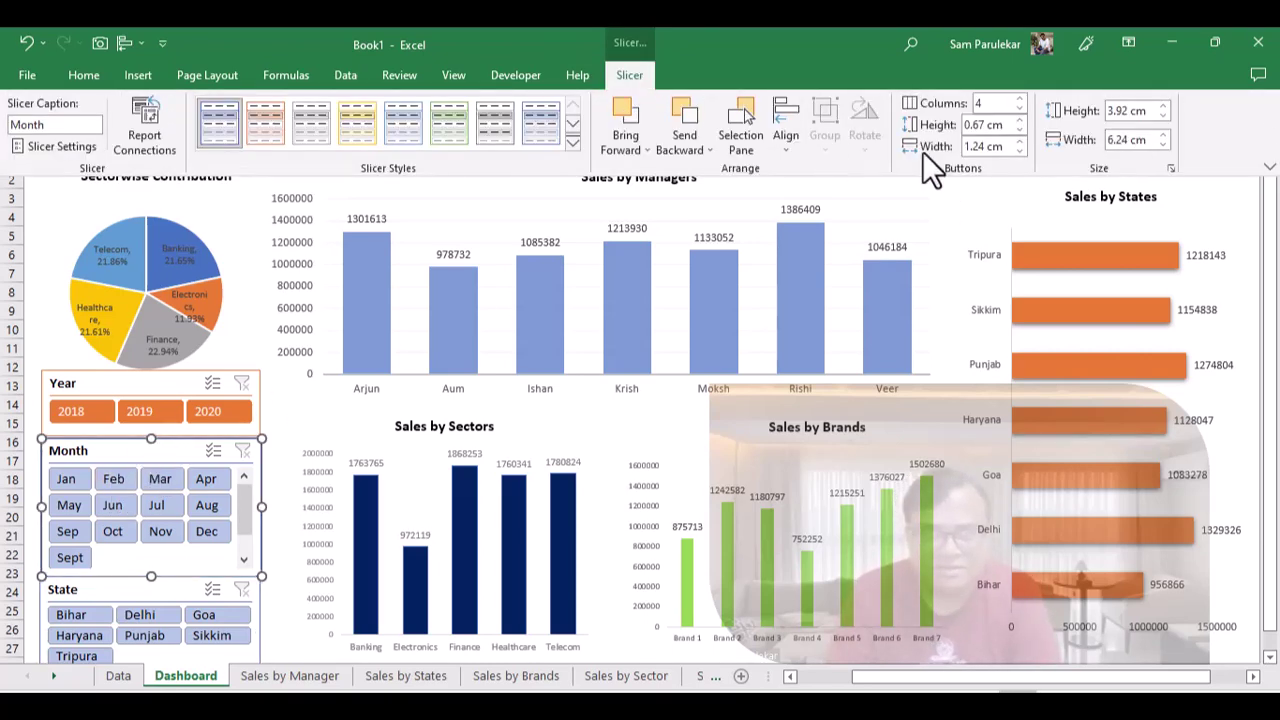
{"action": "left_click", "coordinate": [1018, 131]}
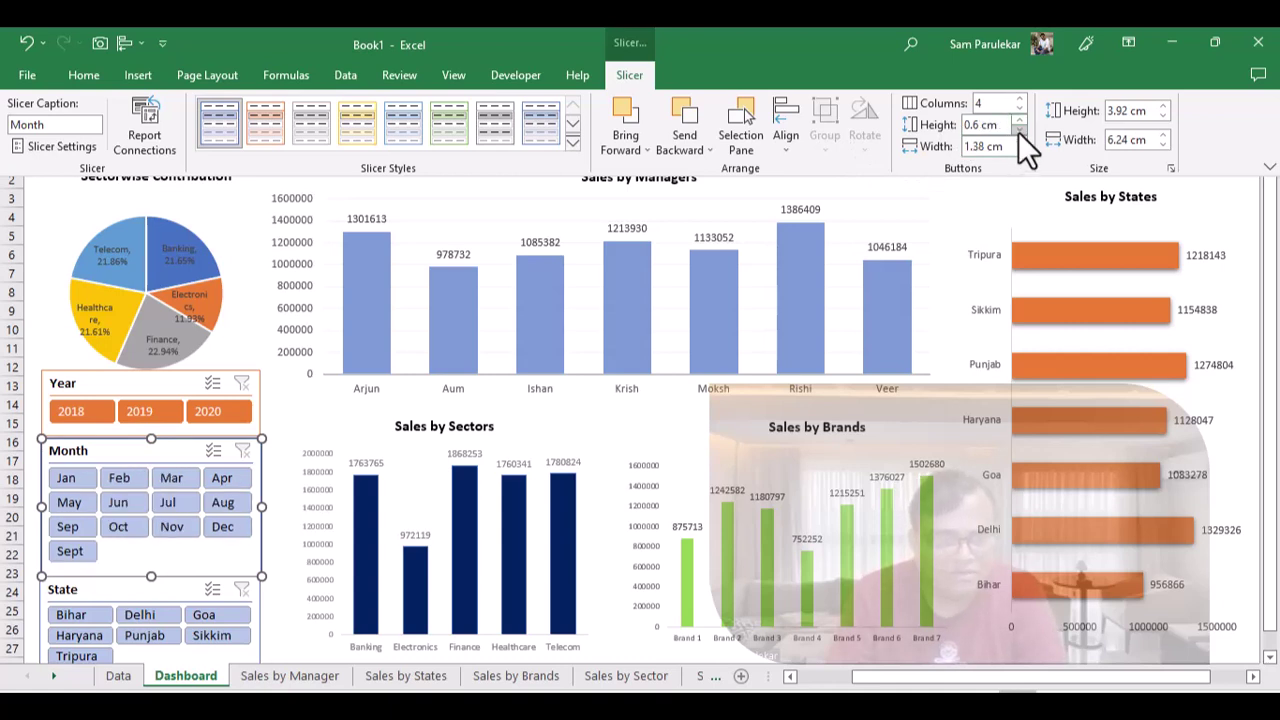
{"action": "left_click", "coordinate": [150, 570]}
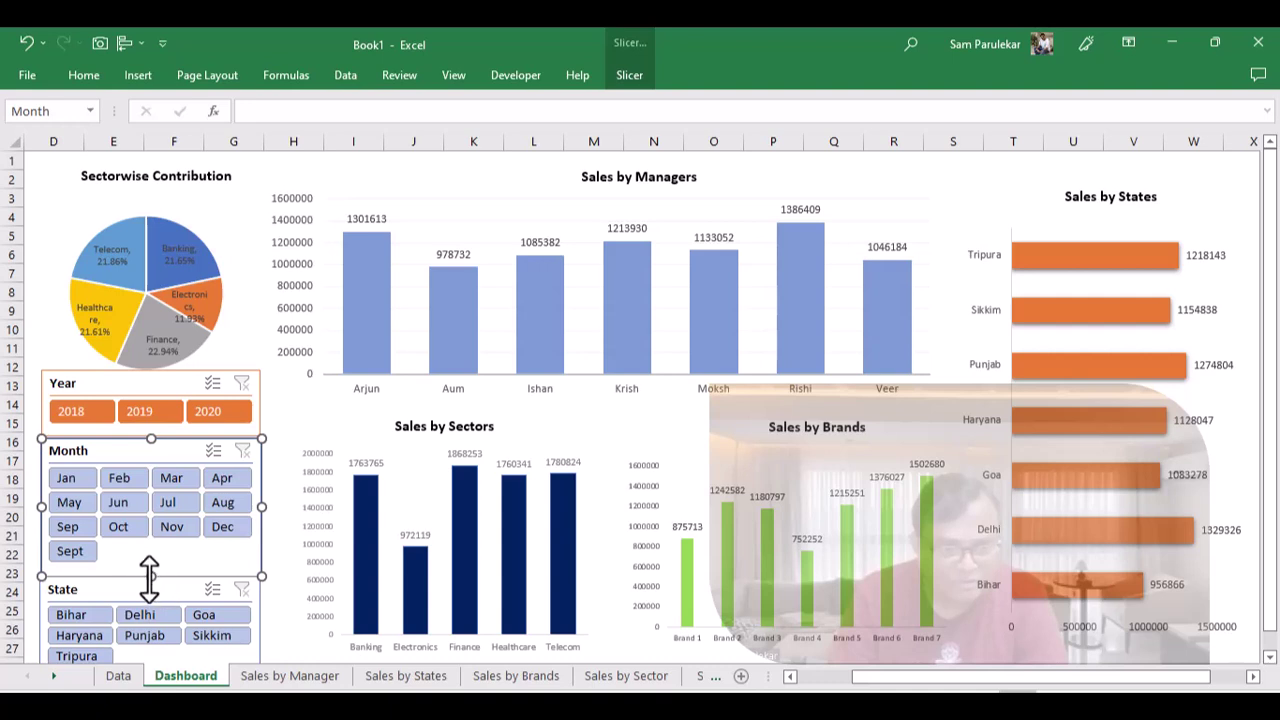
{"action": "left_click_drag", "start_coordinate": [148, 575], "coordinate": [147, 584]}
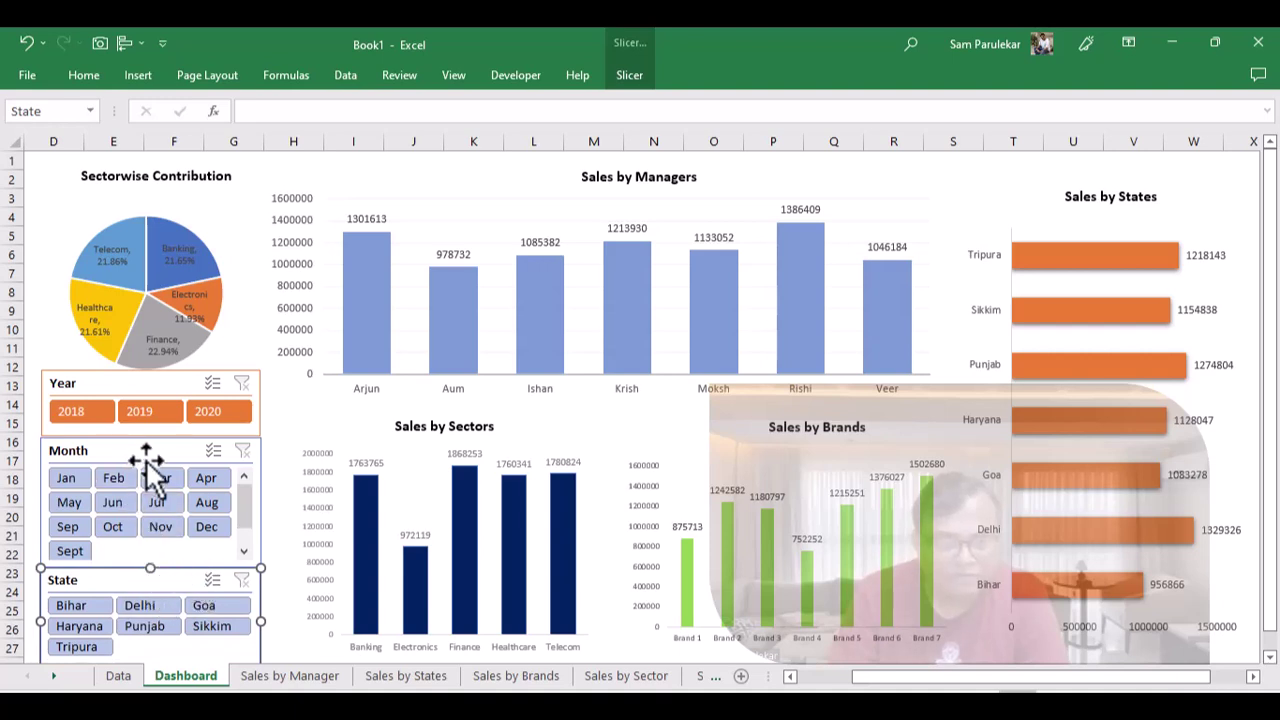
- Set the Month slicer's button height to 0.5 cm, shorten the slicer further and move the State slicer up directly below it
{"action": "left_click", "coordinate": [152, 458]}
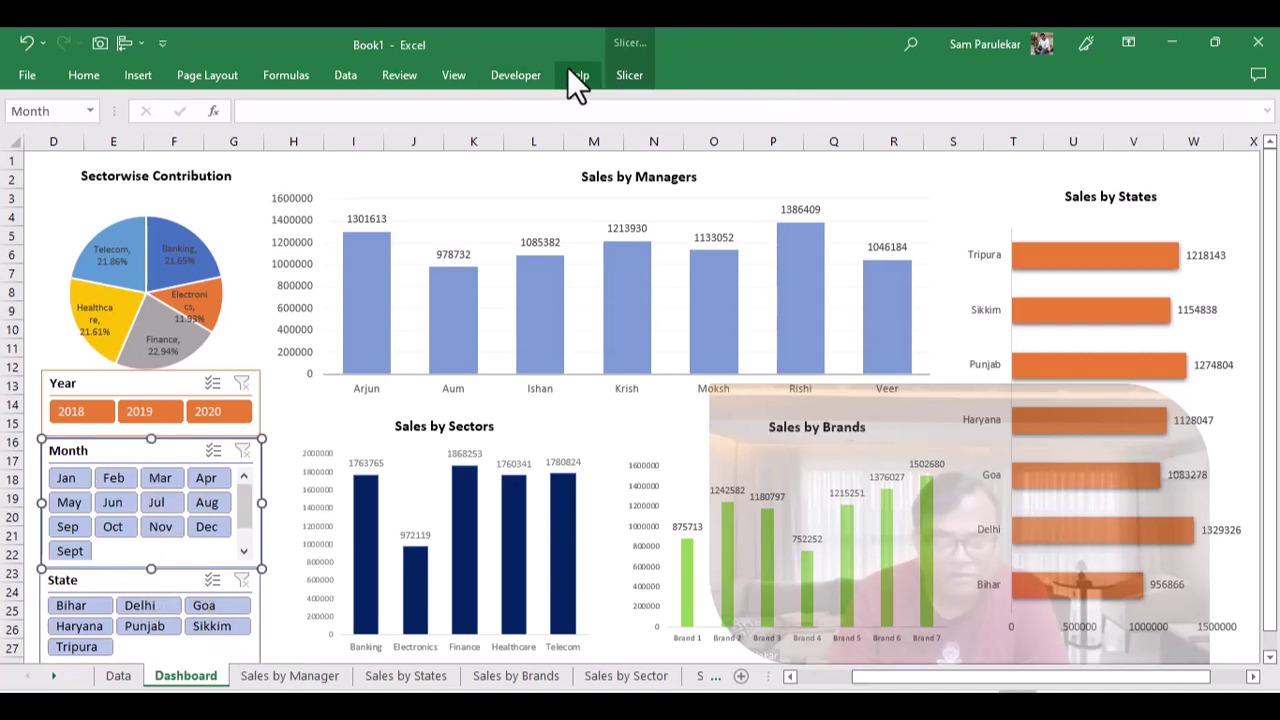
{"action": "left_click", "coordinate": [629, 76]}
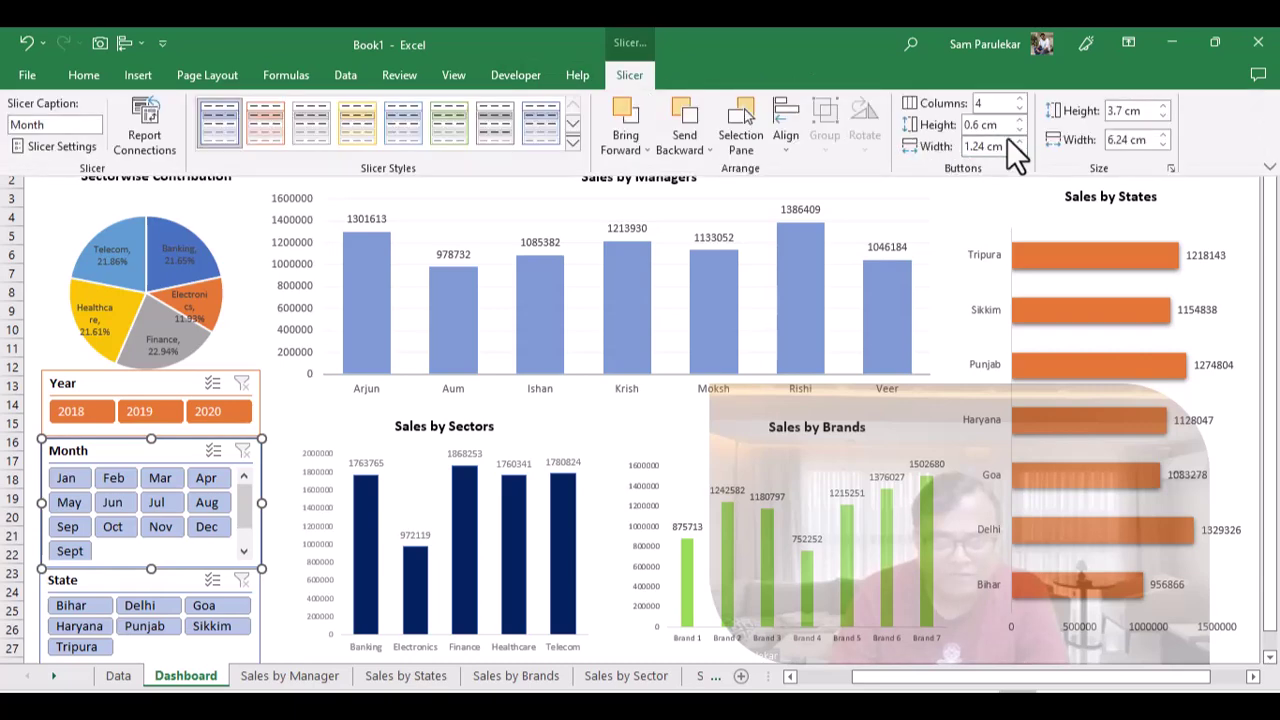
{"action": "left_click", "coordinate": [1016, 131]}
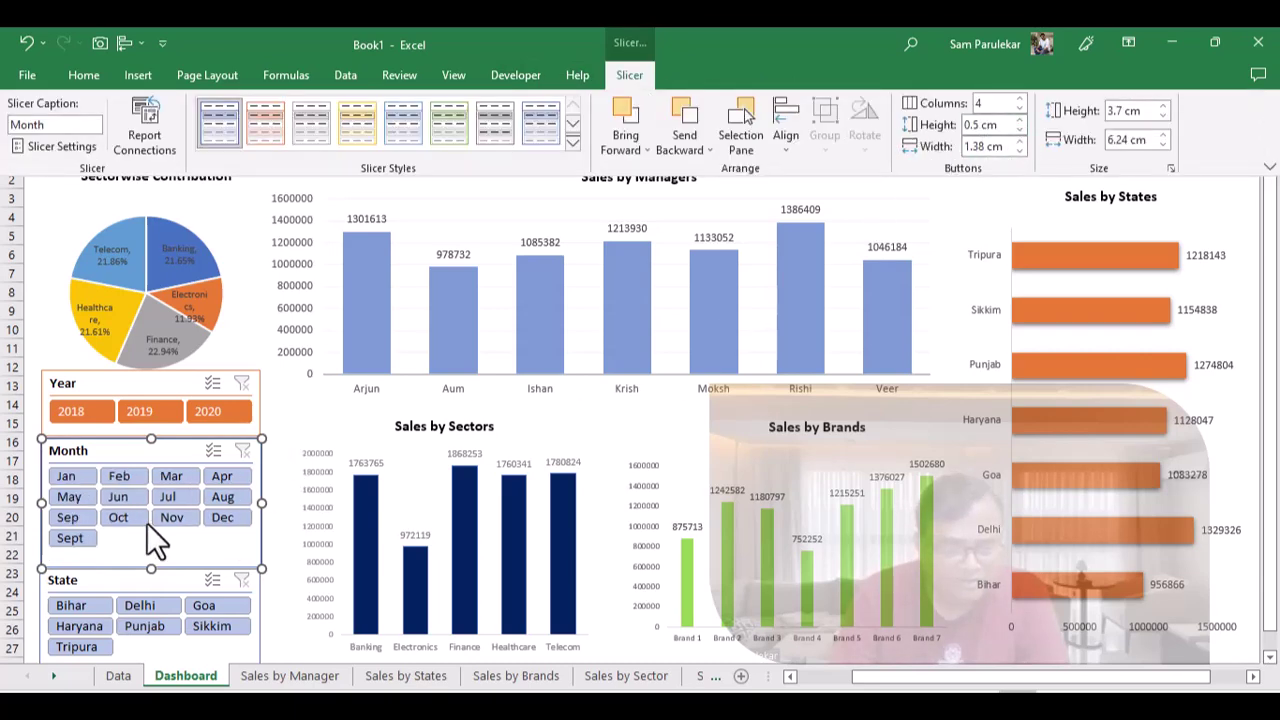
{"action": "left_click", "coordinate": [148, 567]}
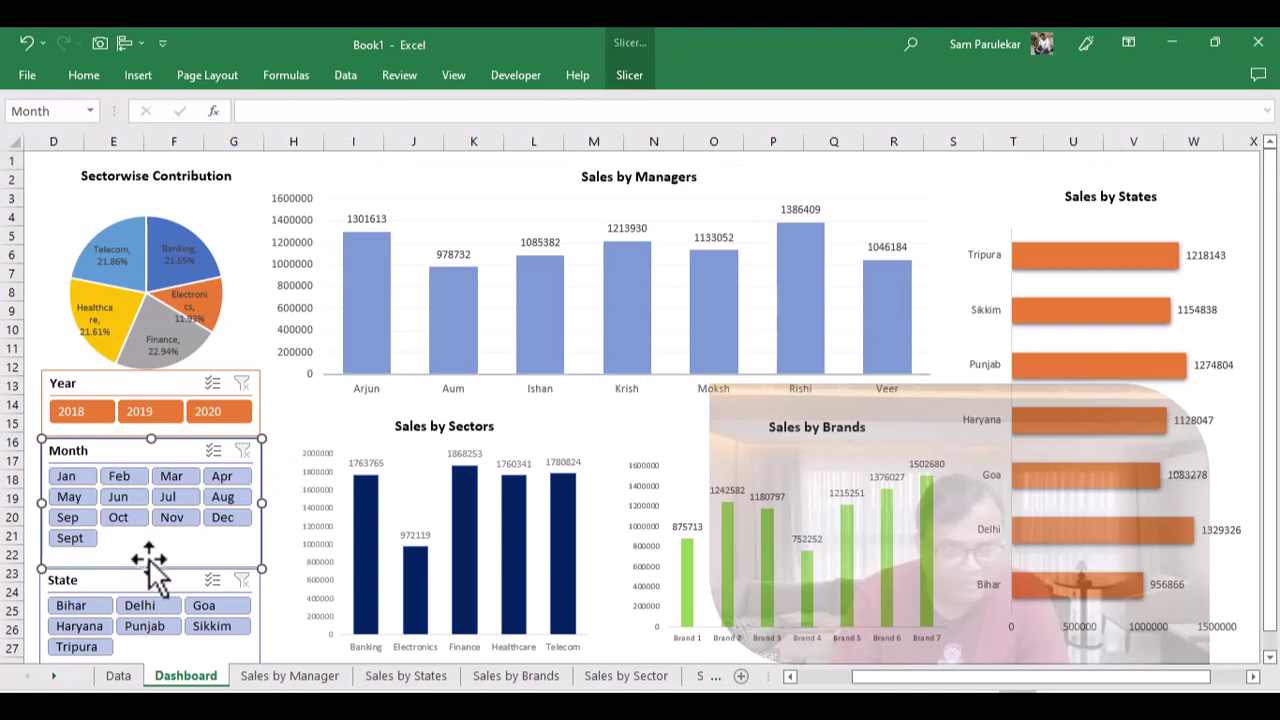
{"action": "left_click", "coordinate": [50, 330]}
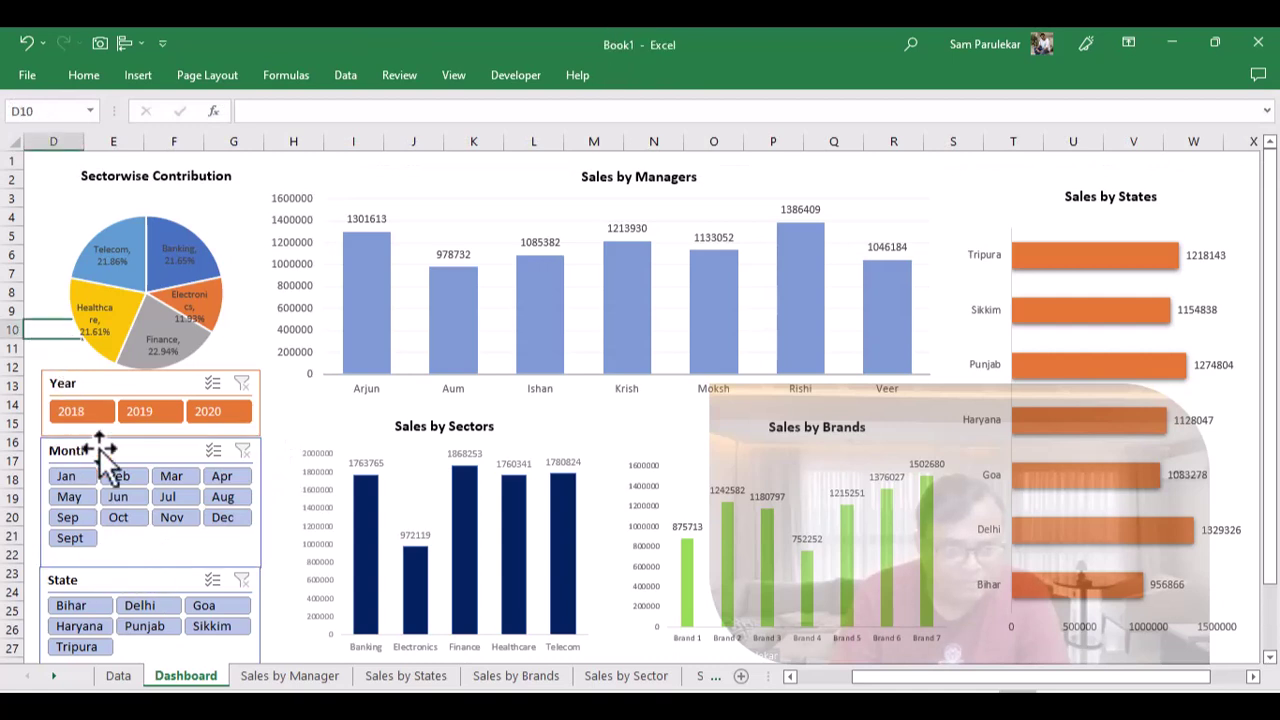
{"action": "left_click", "coordinate": [149, 564]}
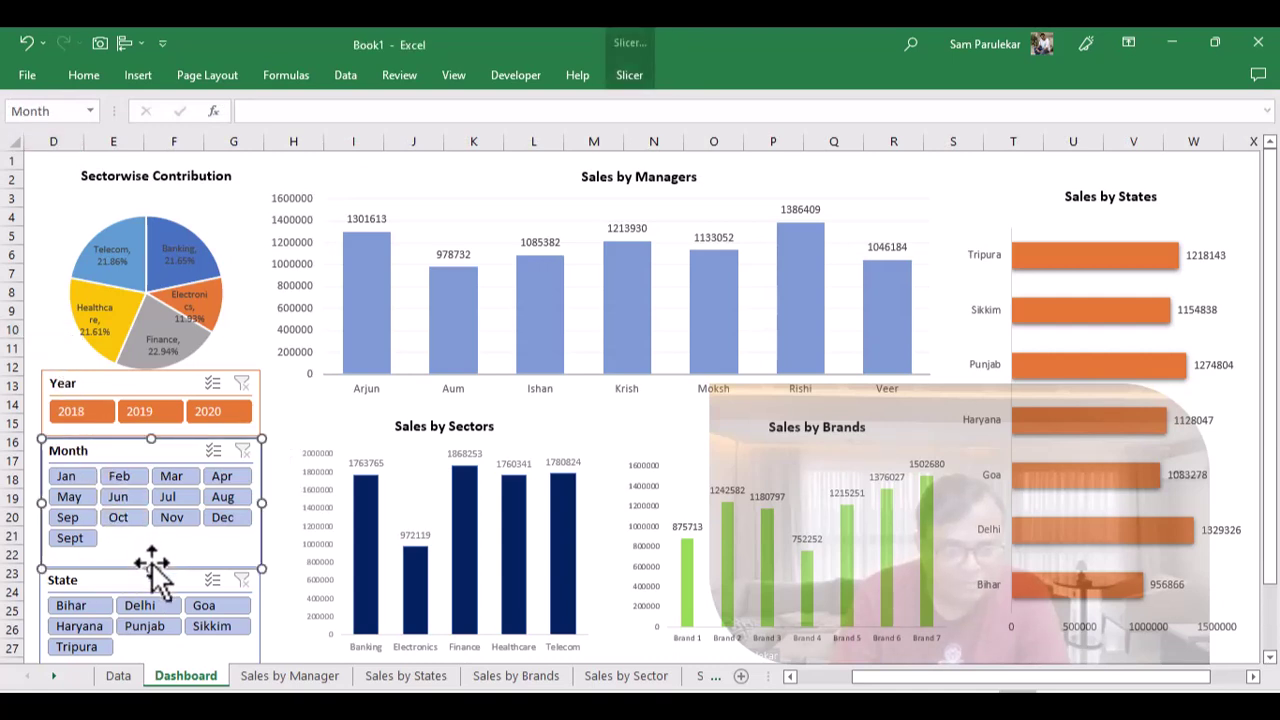
{"action": "mouse_move", "coordinate": [149, 567]}
{"action": "left_mouse_down"}
{"action": "mouse_move", "coordinate": [150, 550]}
{"action": "mouse_move", "coordinate": [145, 580]}
{"action": "mouse_move", "coordinate": [145, 563]}
{"action": "left_mouse_up"}
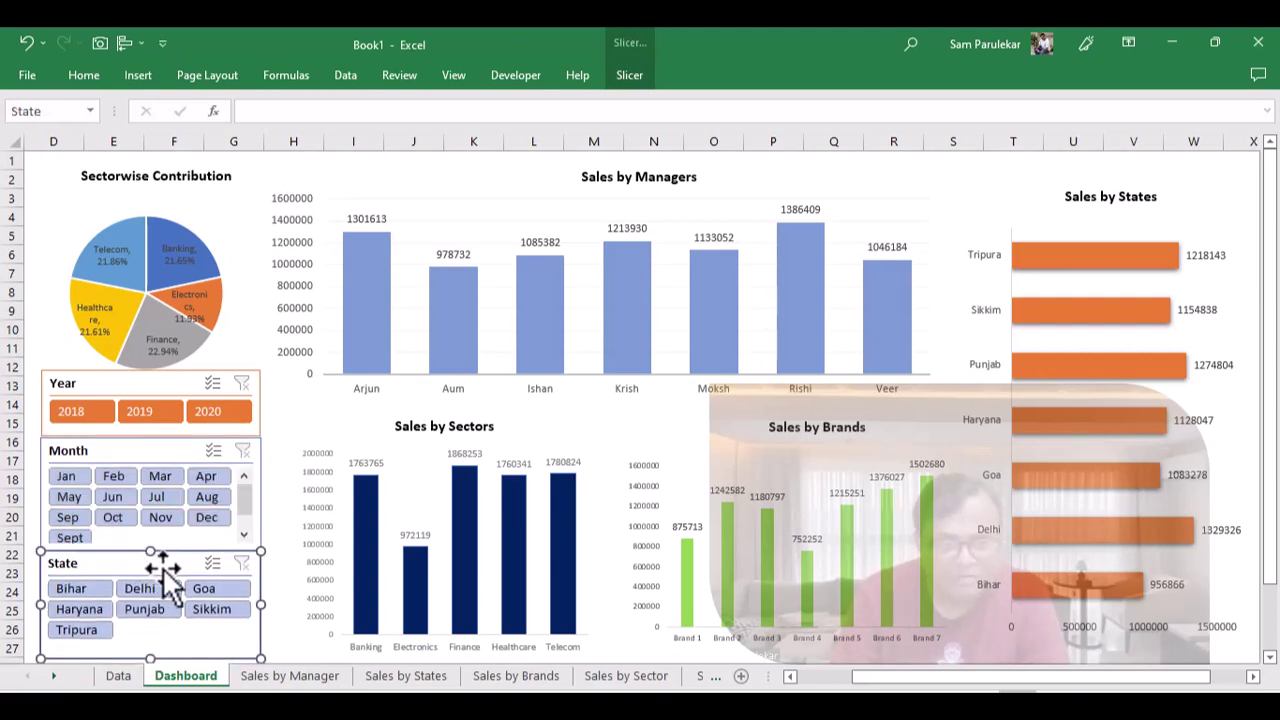
- Test the slicers by filtering to 2018, 2019 and month Jan, and clear the Month and Year filters again
{"action": "left_click", "coordinate": [222, 346]}
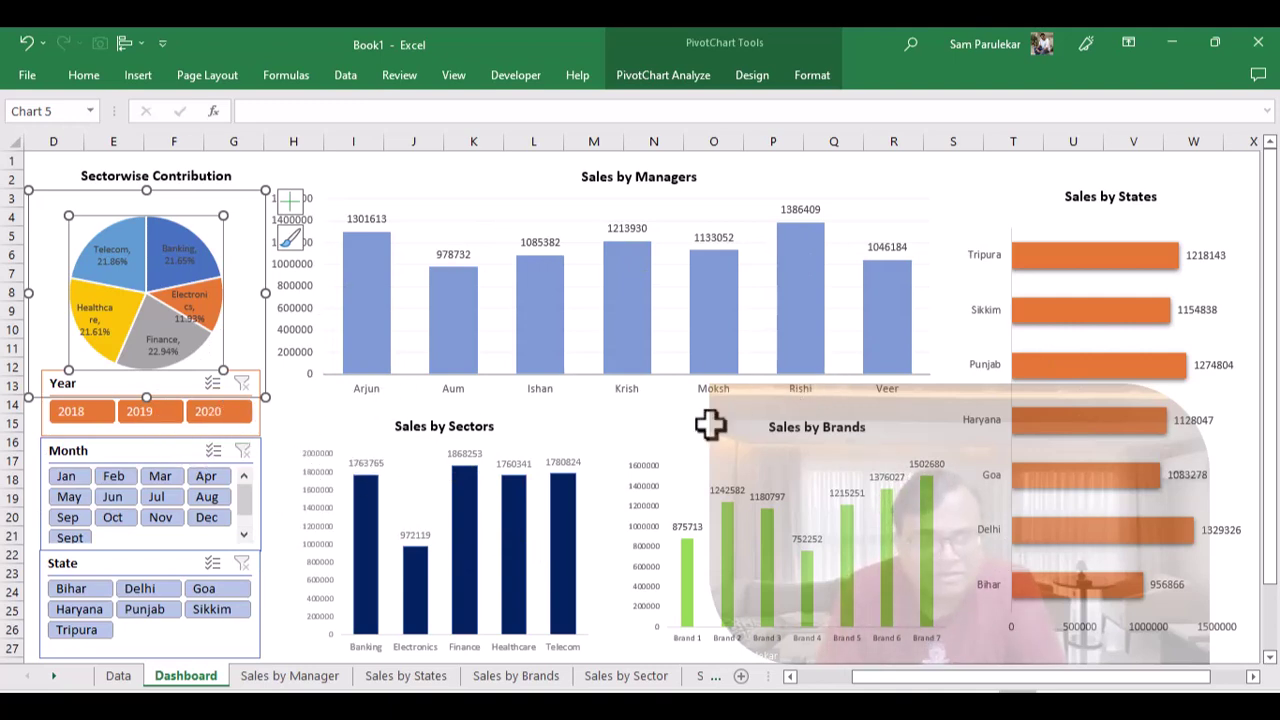
{"action": "left_click", "coordinate": [77, 411]}
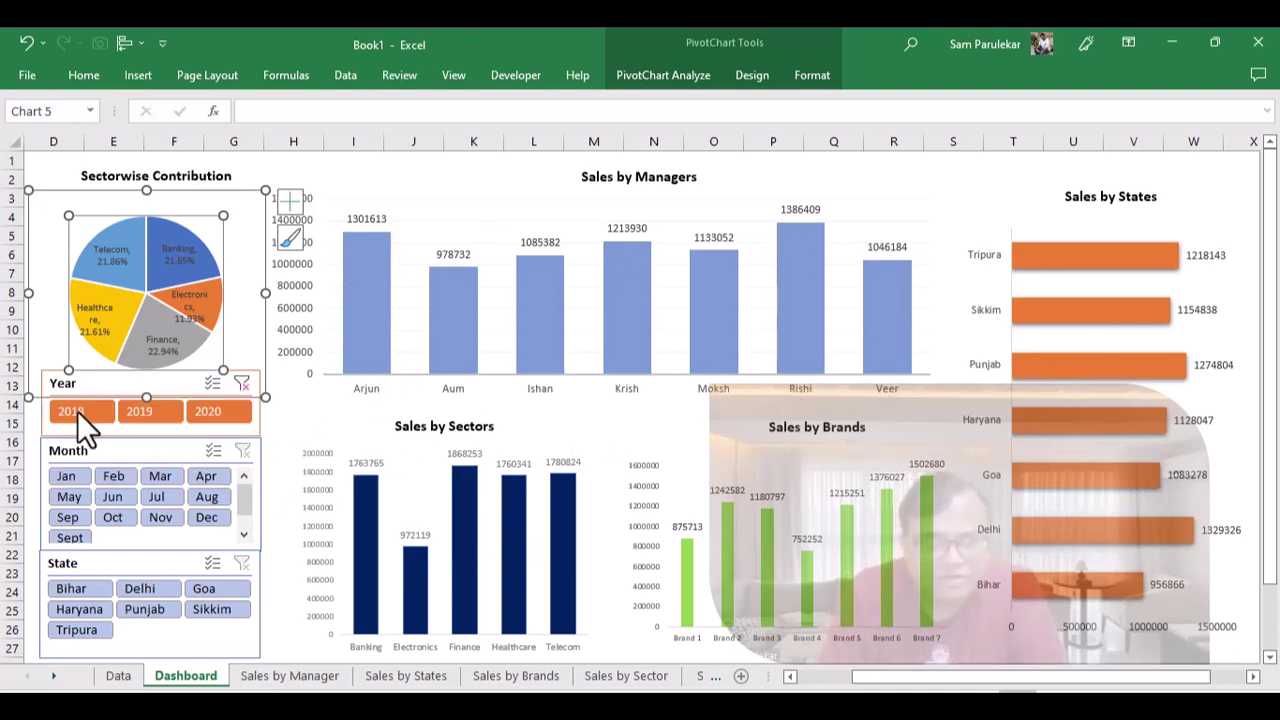
{"action": "left_click", "coordinate": [152, 412]}
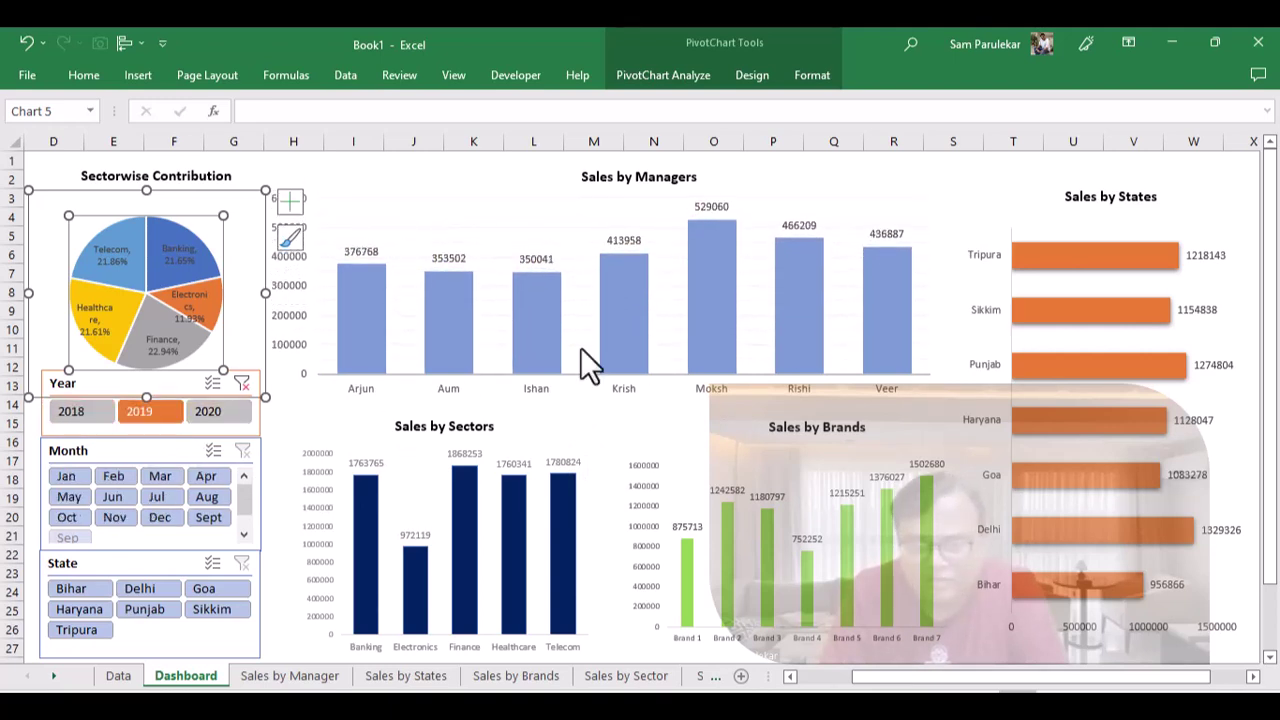
{"action": "left_click", "coordinate": [62, 478]}
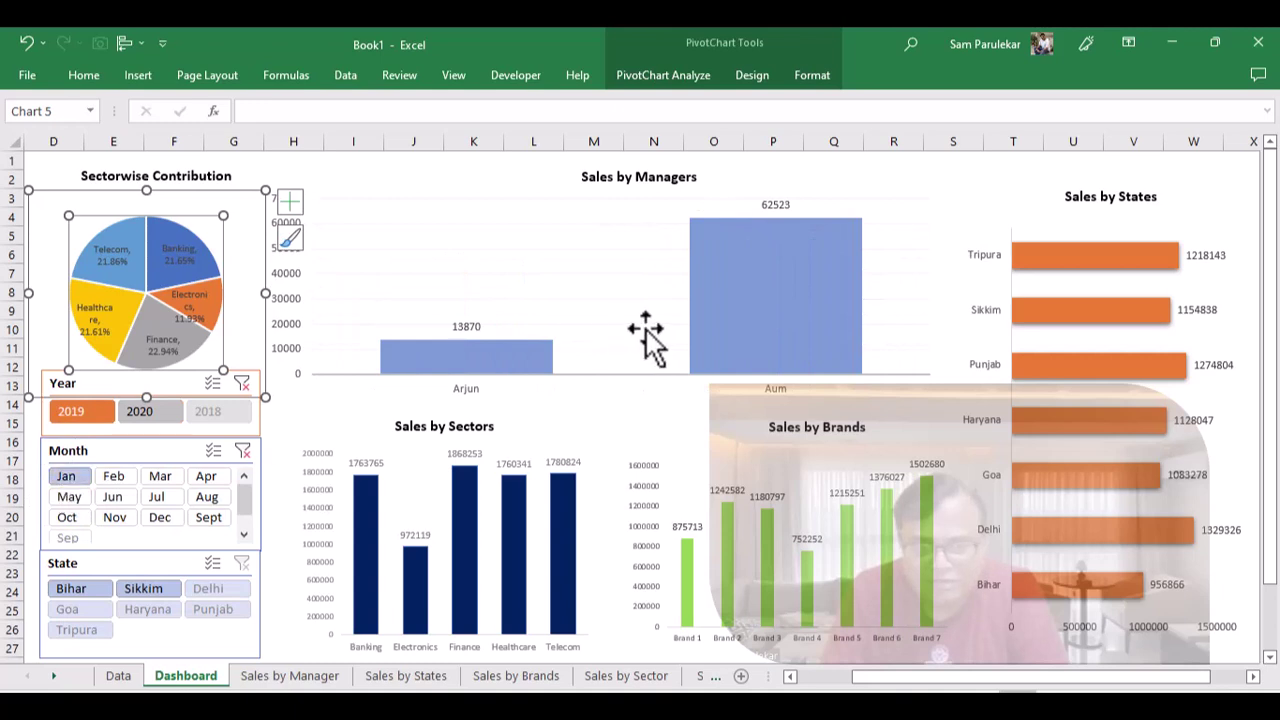
{"action": "mouse_move", "coordinate": [477, 348]}
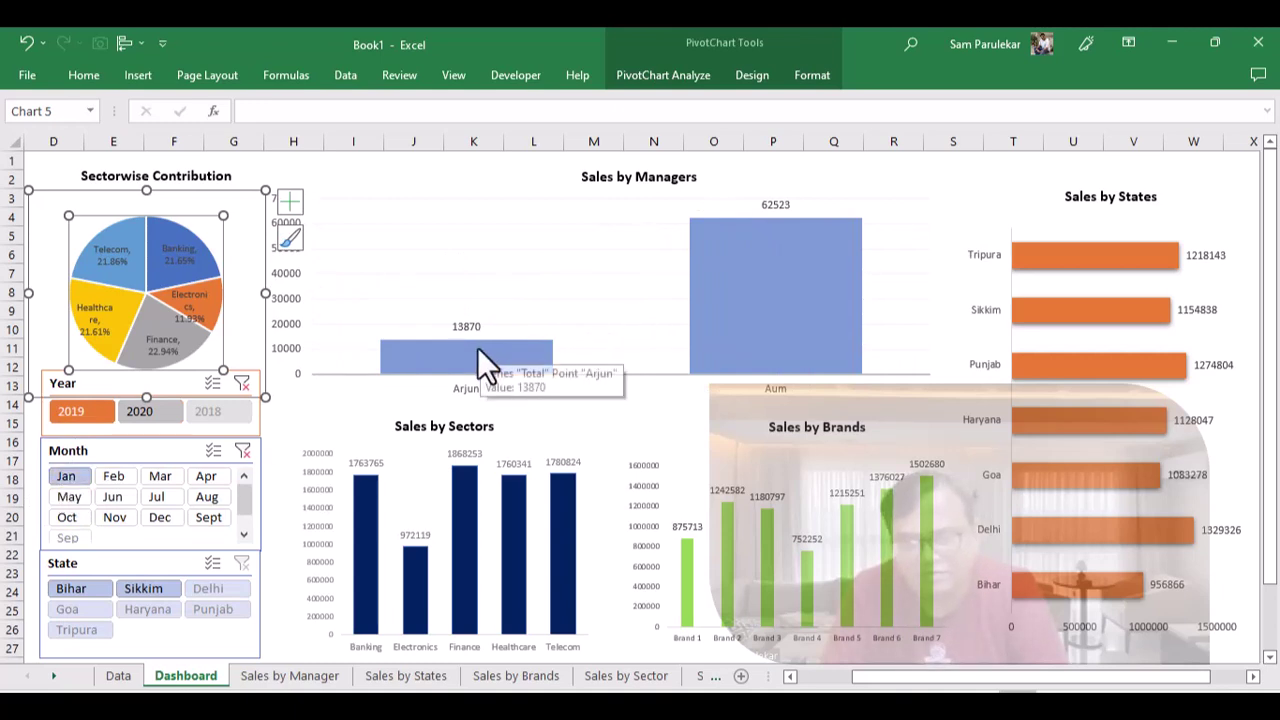
{"action": "left_click", "coordinate": [243, 452]}
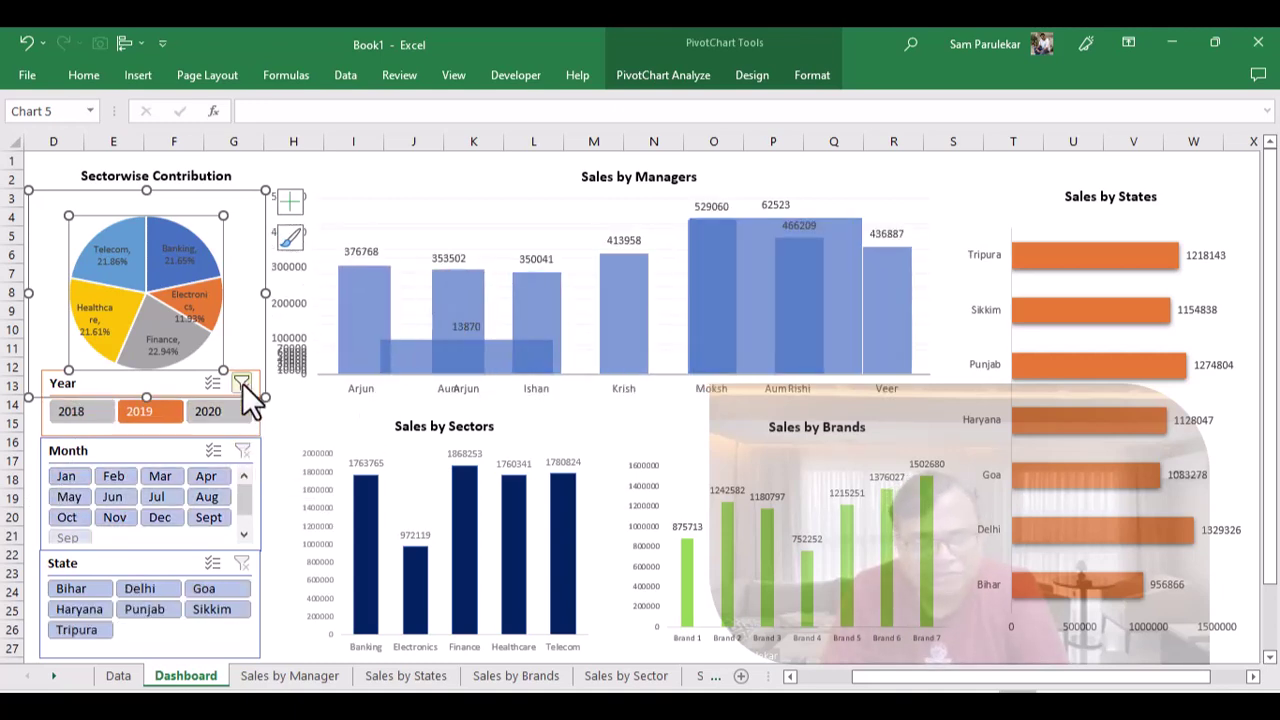
{"action": "left_click", "coordinate": [242, 383]}
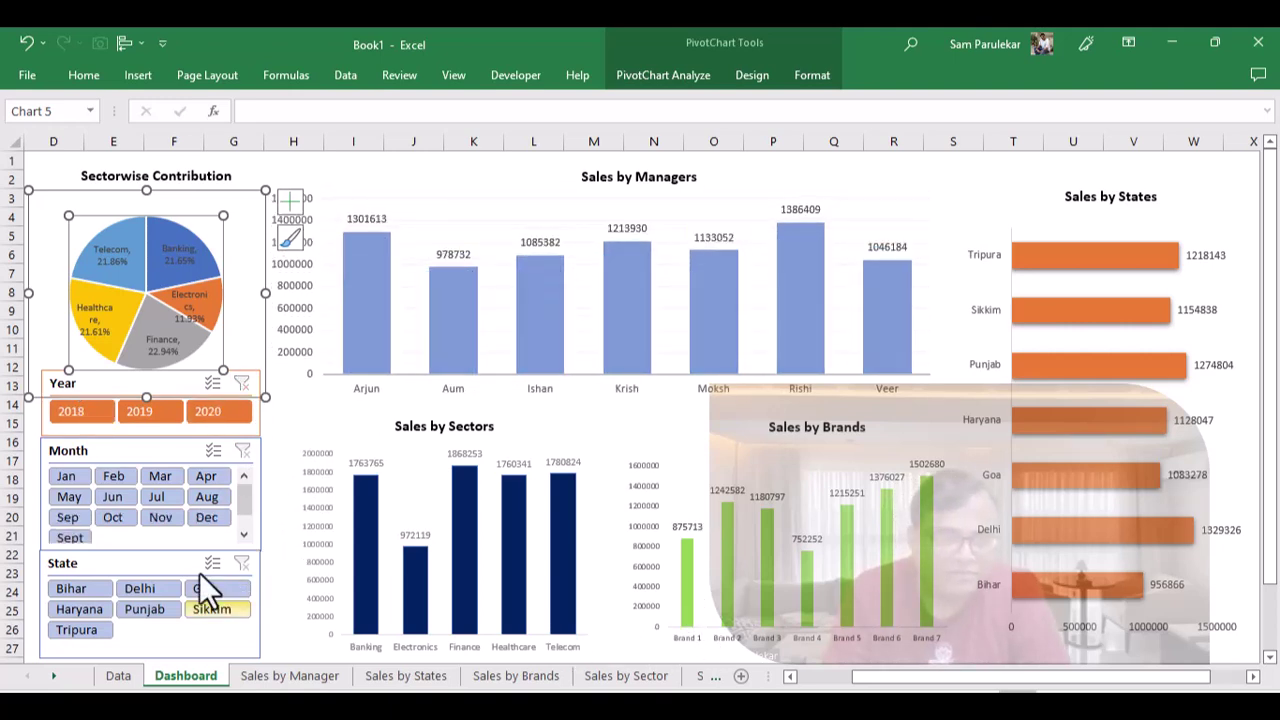
- Connect the Year slicer to the Sales by Brands, Sales by Sector, Sales by States and Sectorwise Contribution pivot tables as well
{"action": "left_click", "coordinate": [534, 162]}
{"action": "right_click", "coordinate": [140, 380]}
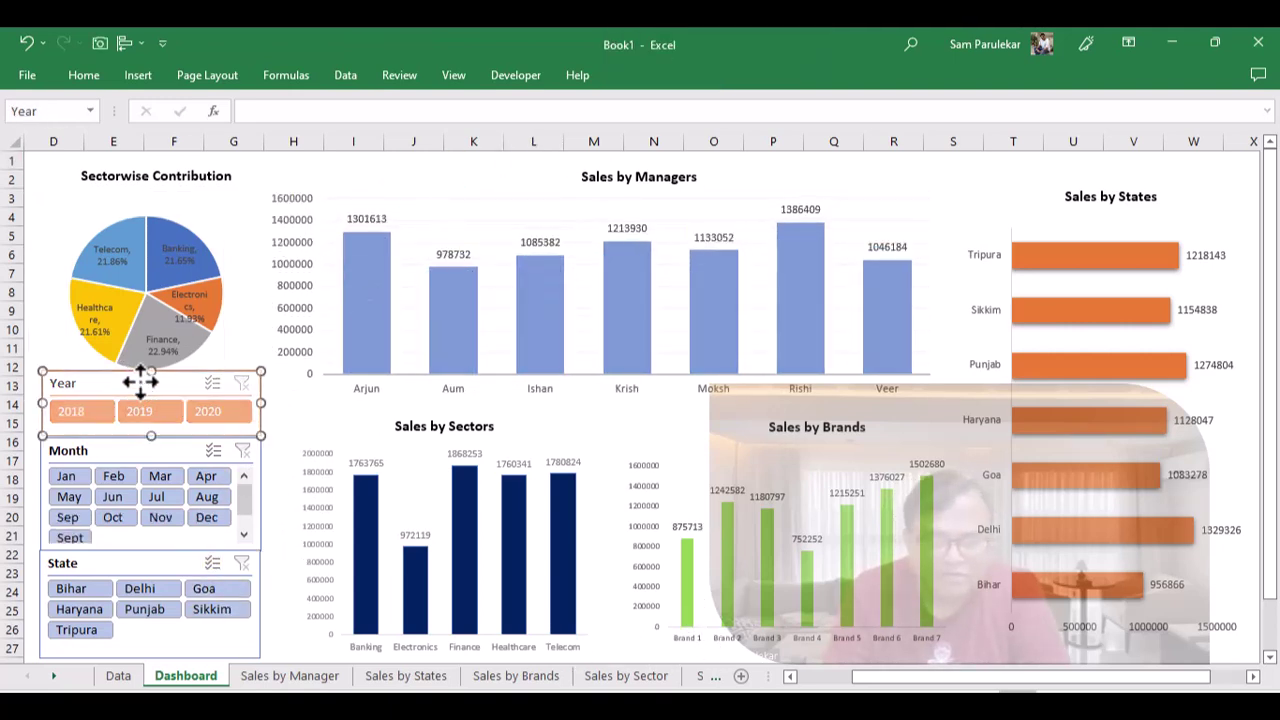
{"action": "key", "text": "Escape"}
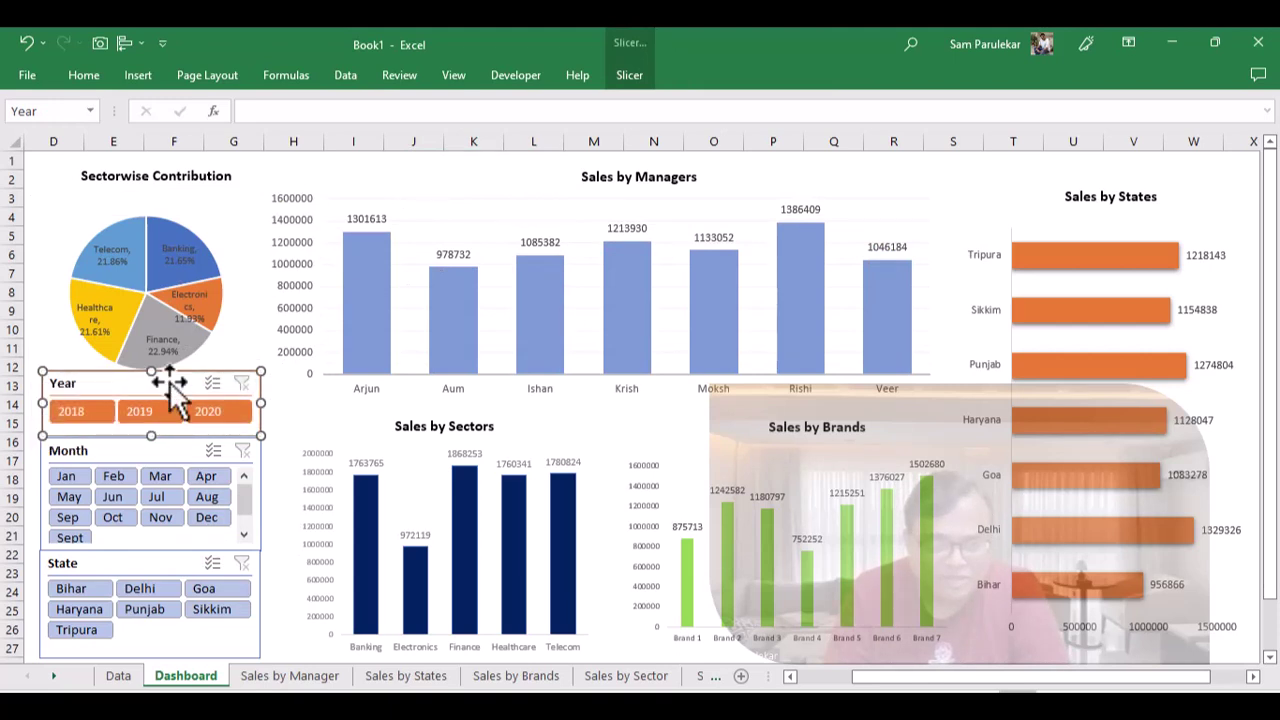
{"action": "right_click", "coordinate": [170, 376]}
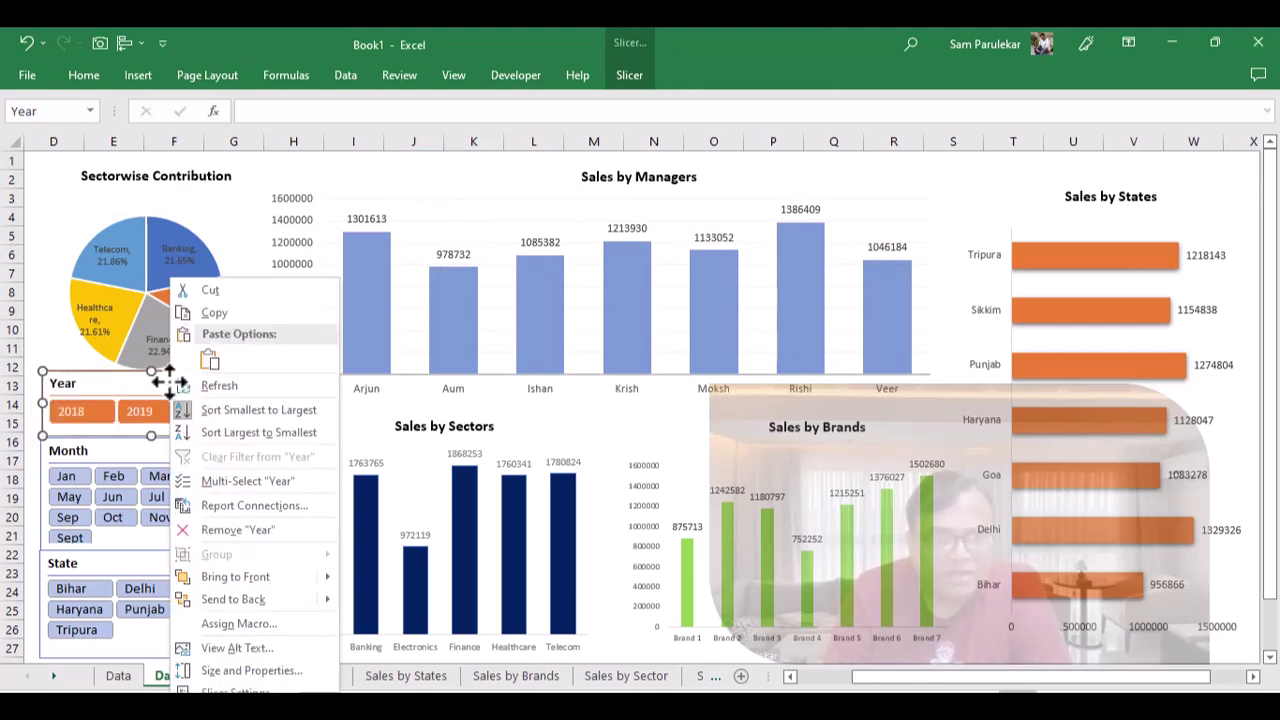
{"action": "left_click", "coordinate": [250, 513]}
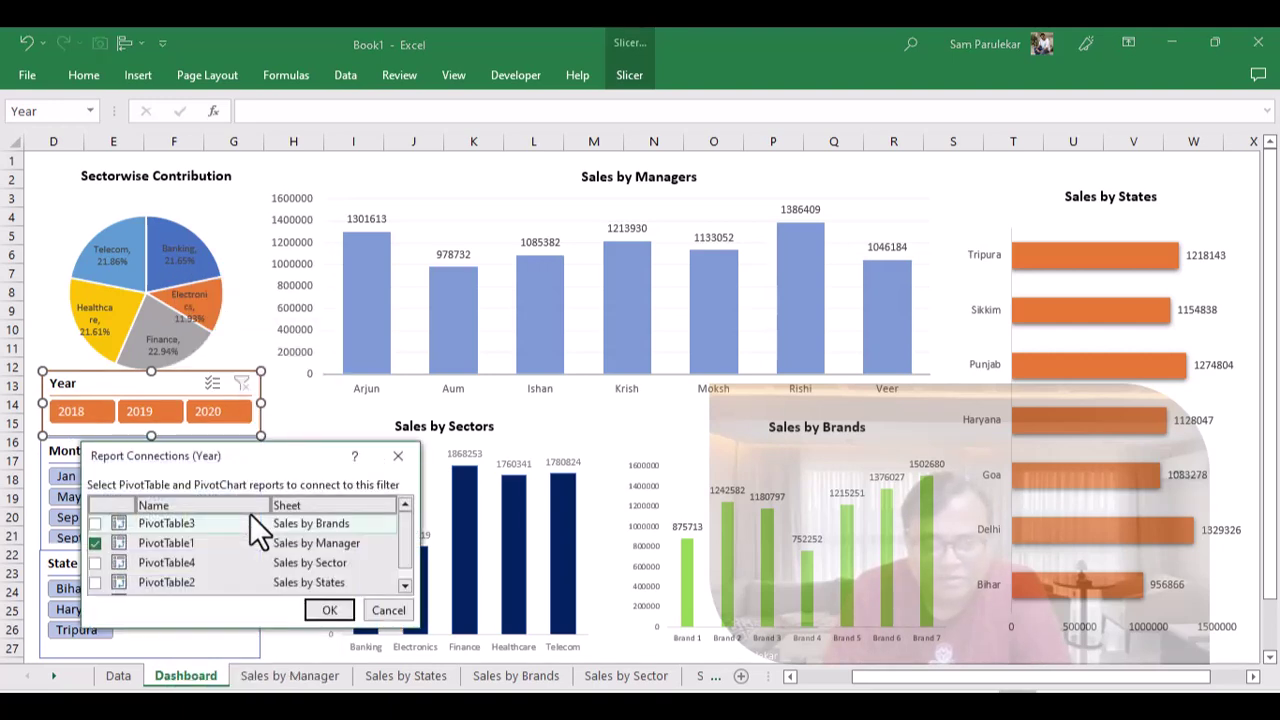
{"action": "left_click", "coordinate": [95, 523]}
{"action": "left_click", "coordinate": [95, 562]}
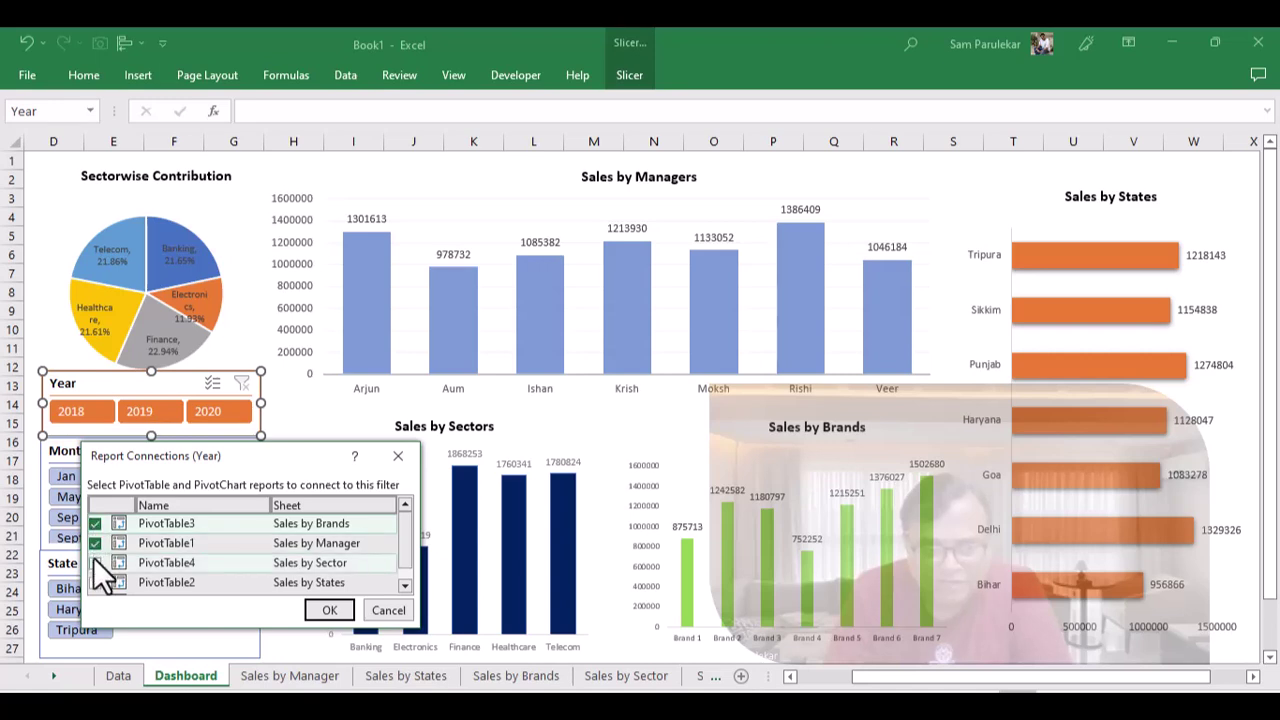
{"action": "left_click", "coordinate": [95, 581]}
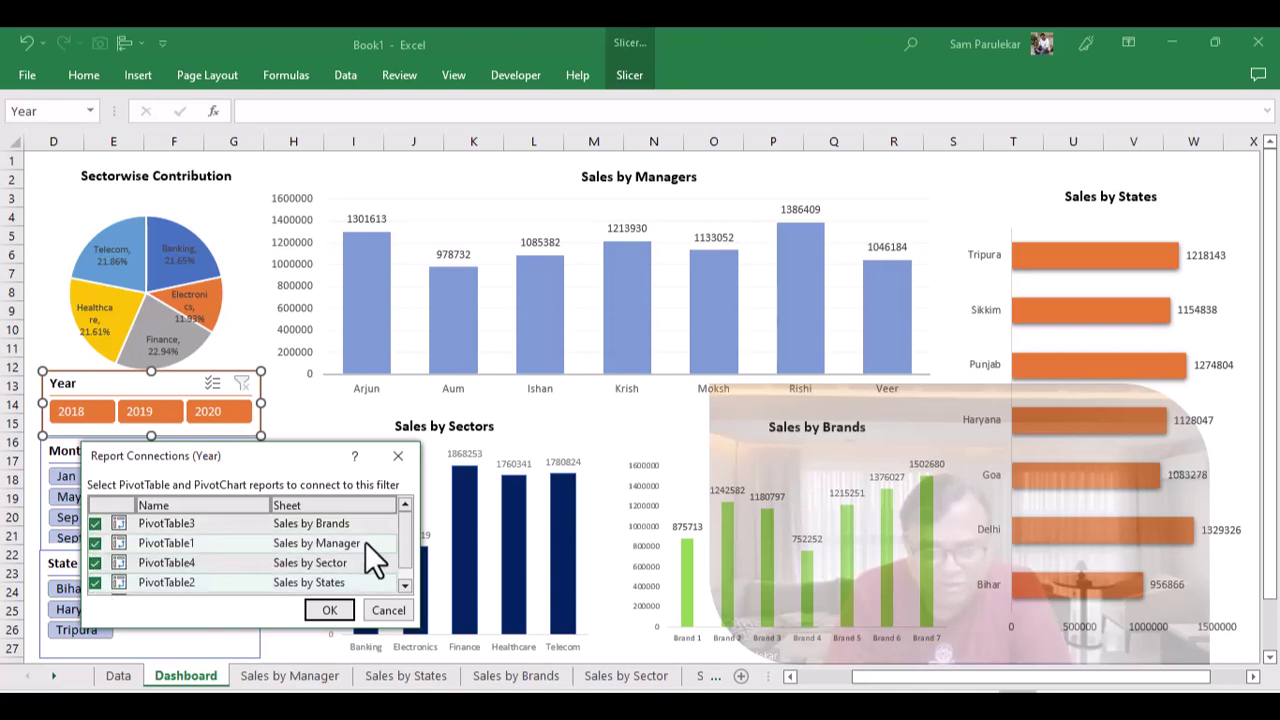
{"action": "left_click", "coordinate": [405, 585]}
{"action": "left_click", "coordinate": [95, 585]}
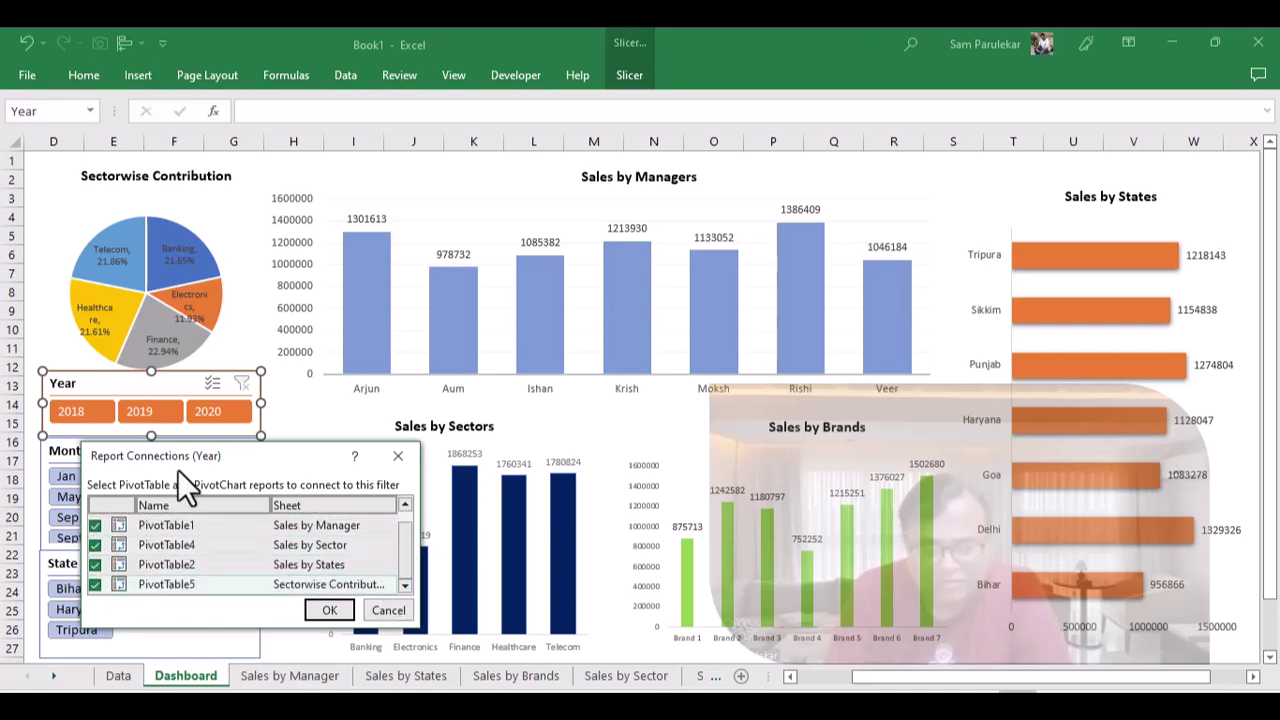
{"action": "left_click", "coordinate": [340, 611]}
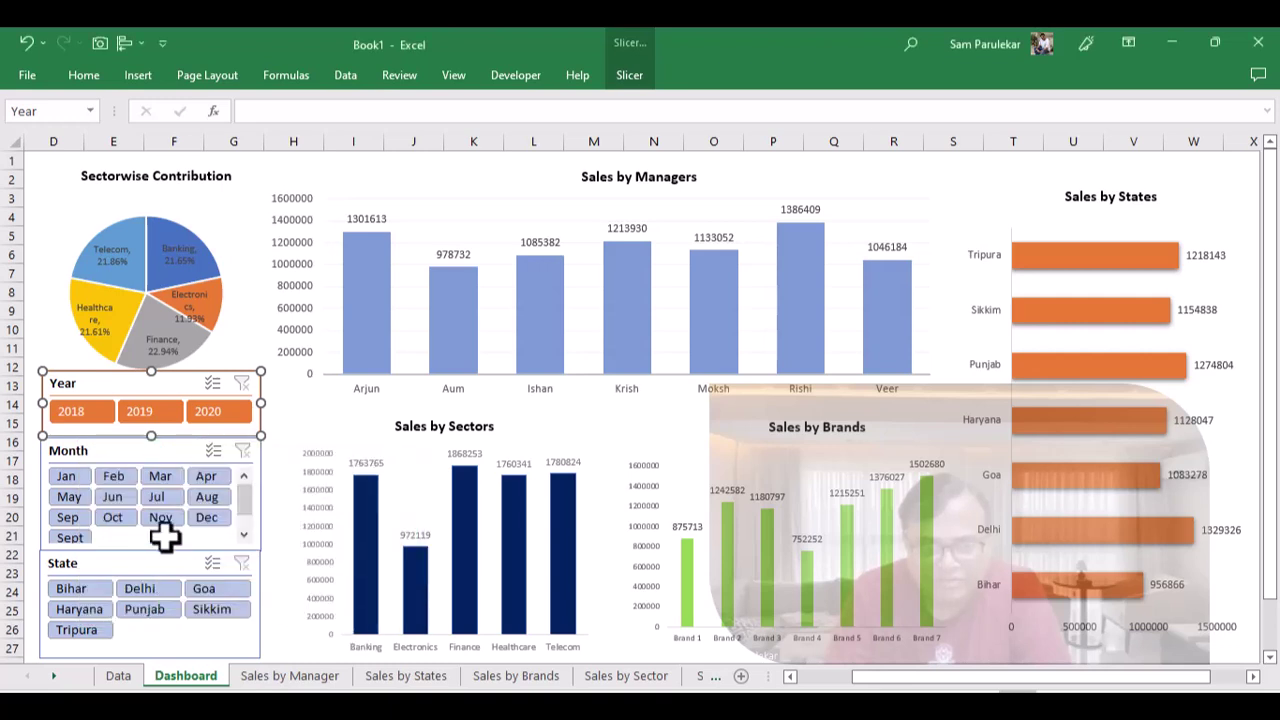
- Connect the Month slicer to the Sales by Brands, Sales by Sector, Sales by States and Sectorwise Contribution pivot tables as well
{"action": "left_click", "coordinate": [168, 452]}
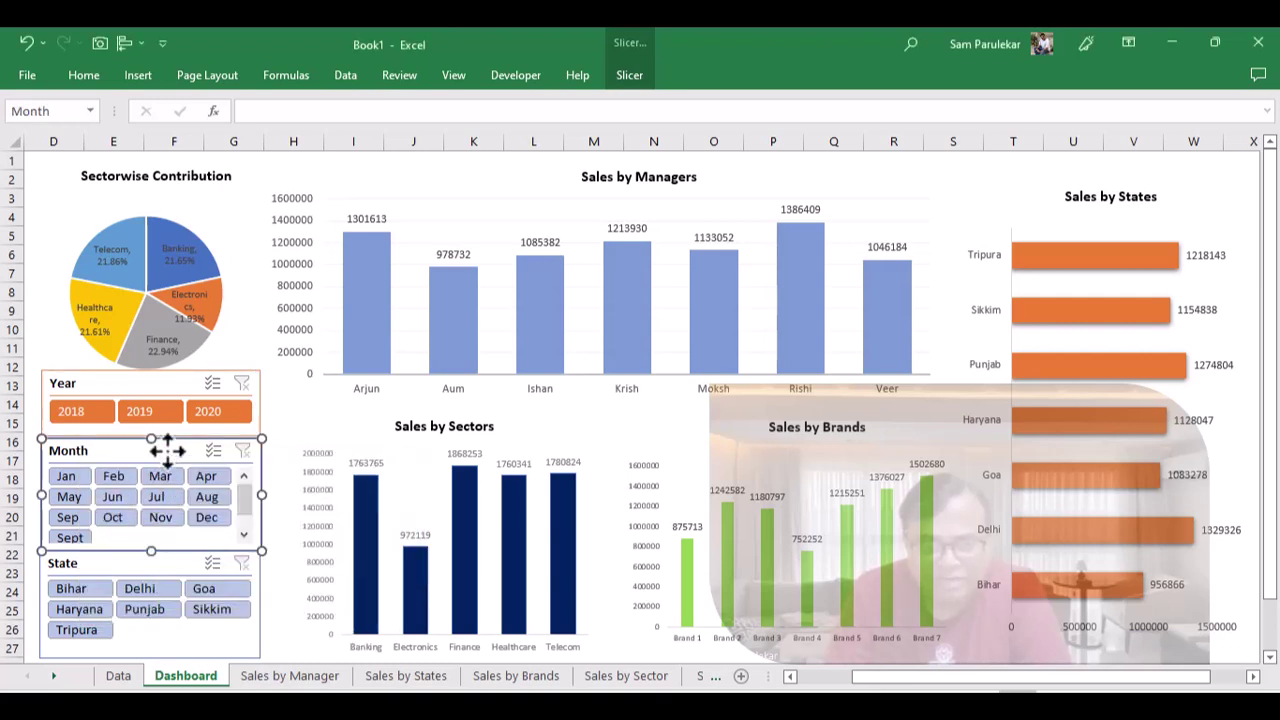
{"action": "right_click", "coordinate": [170, 455]}
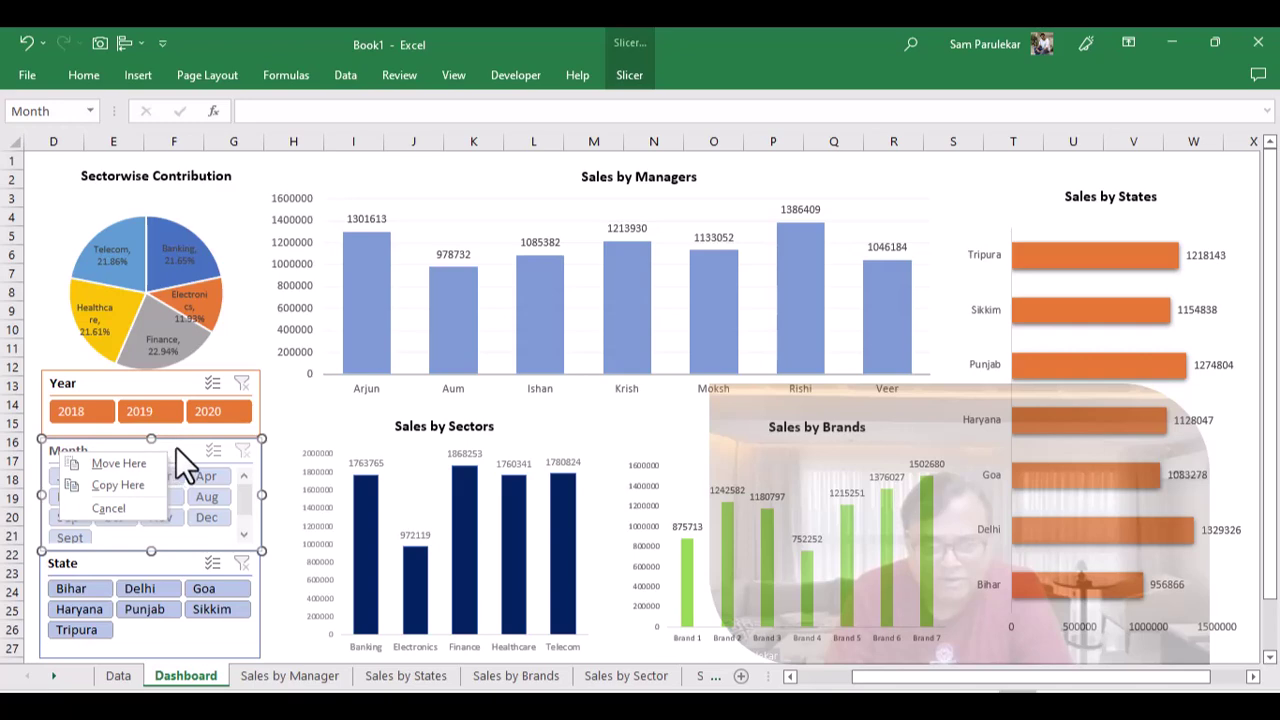
{"action": "key", "text": "Escape"}
{"action": "right_click", "coordinate": [176, 447]}
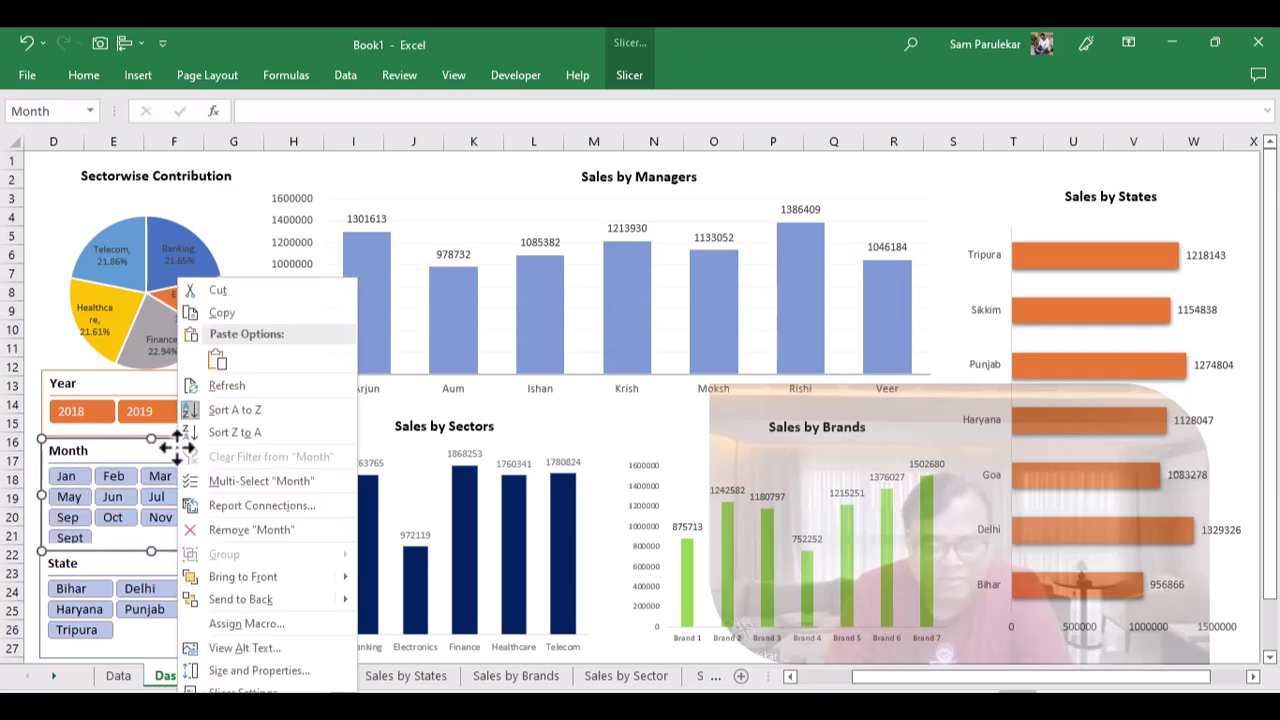
{"action": "left_click", "coordinate": [255, 504]}
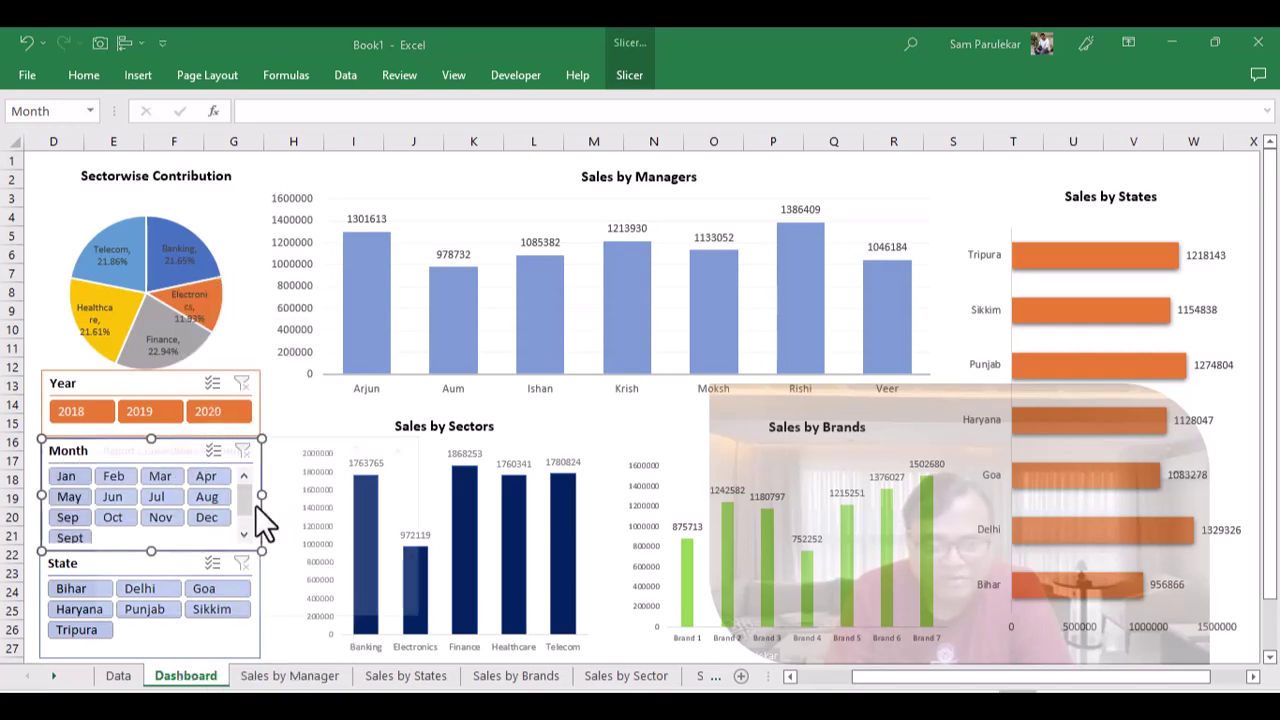
{"action": "left_click", "coordinate": [100, 515]}
{"action": "left_click", "coordinate": [99, 553]}
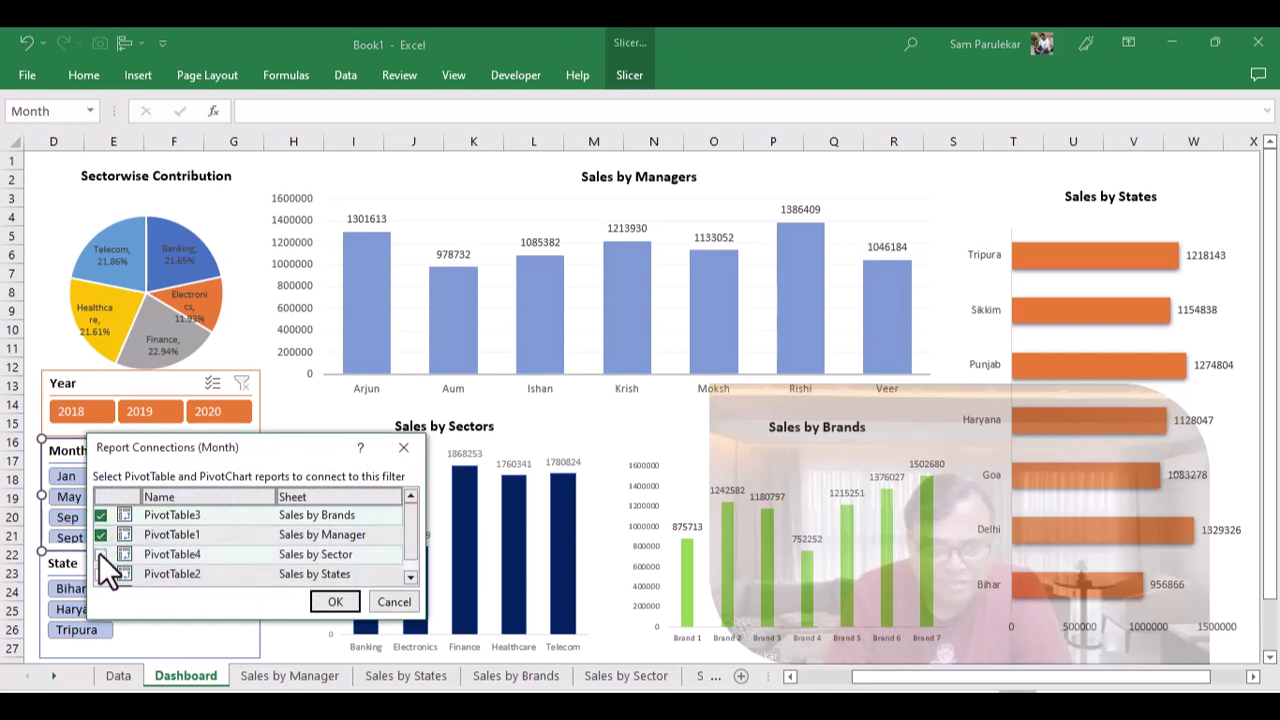
{"action": "left_click", "coordinate": [100, 573]}
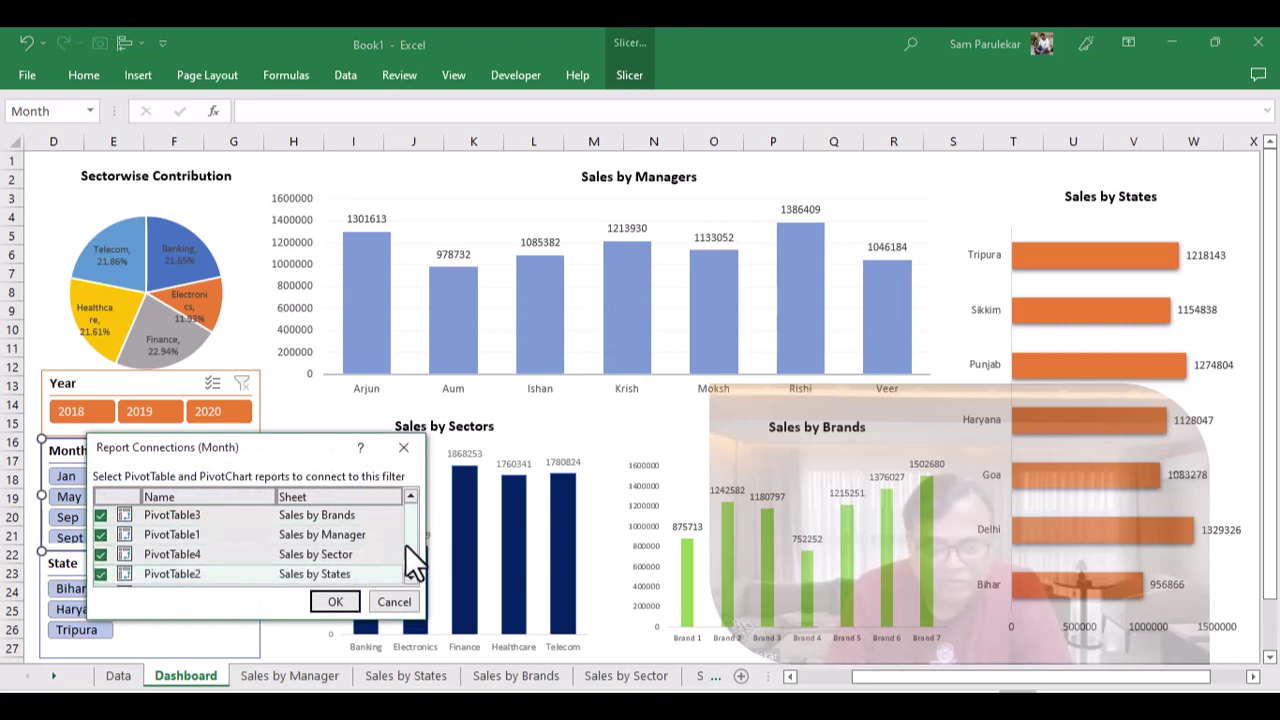
{"action": "left_click_drag", "start_coordinate": [405, 544], "coordinate": [405, 566]}
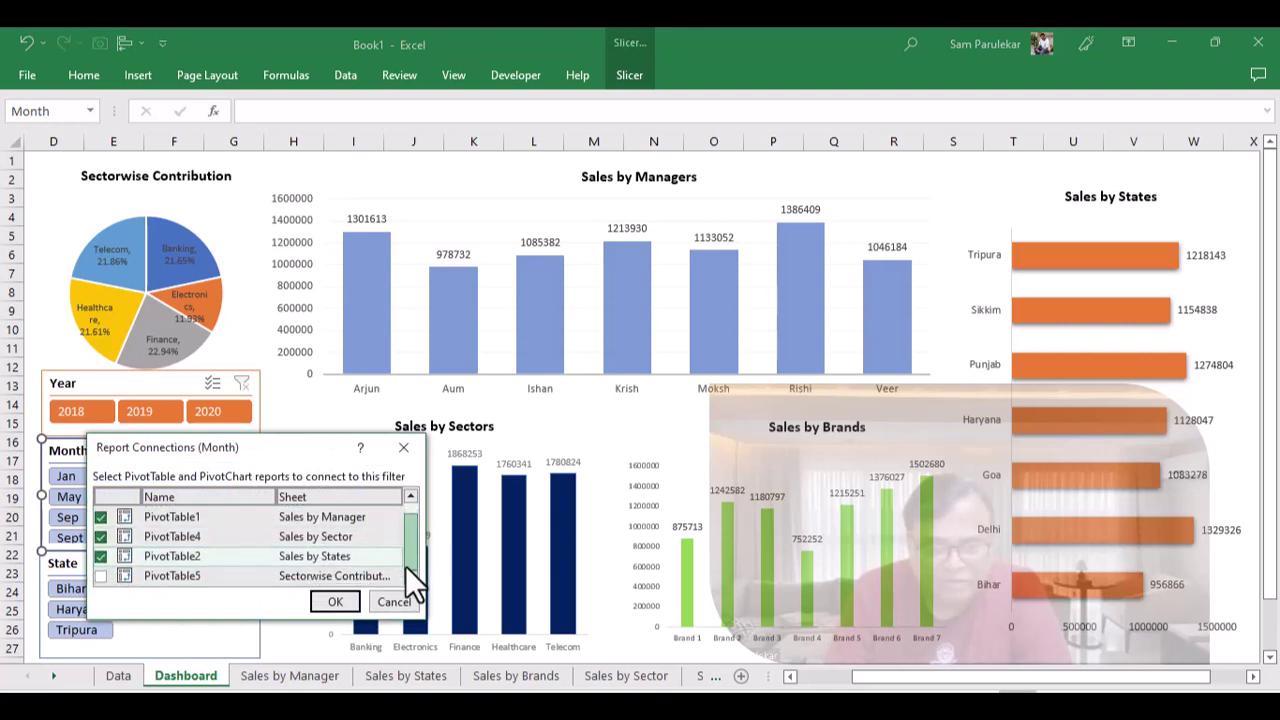
{"action": "left_click", "coordinate": [100, 577]}
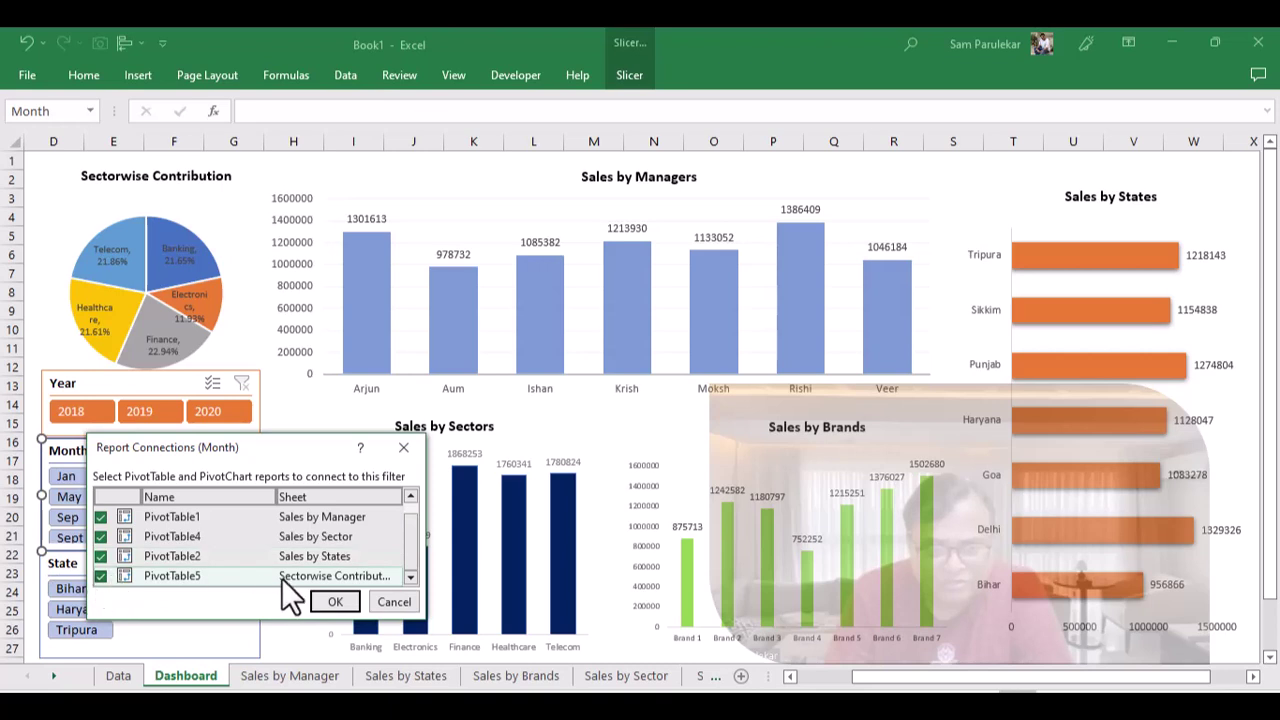
{"action": "left_click", "coordinate": [334, 601]}
- Connect the State slicer to the Sales by Brands, Sales by Sector, Sales by States and Sectorwise Contribution pivot tables, and deselect the slicer
{"action": "left_click", "coordinate": [121, 565]}
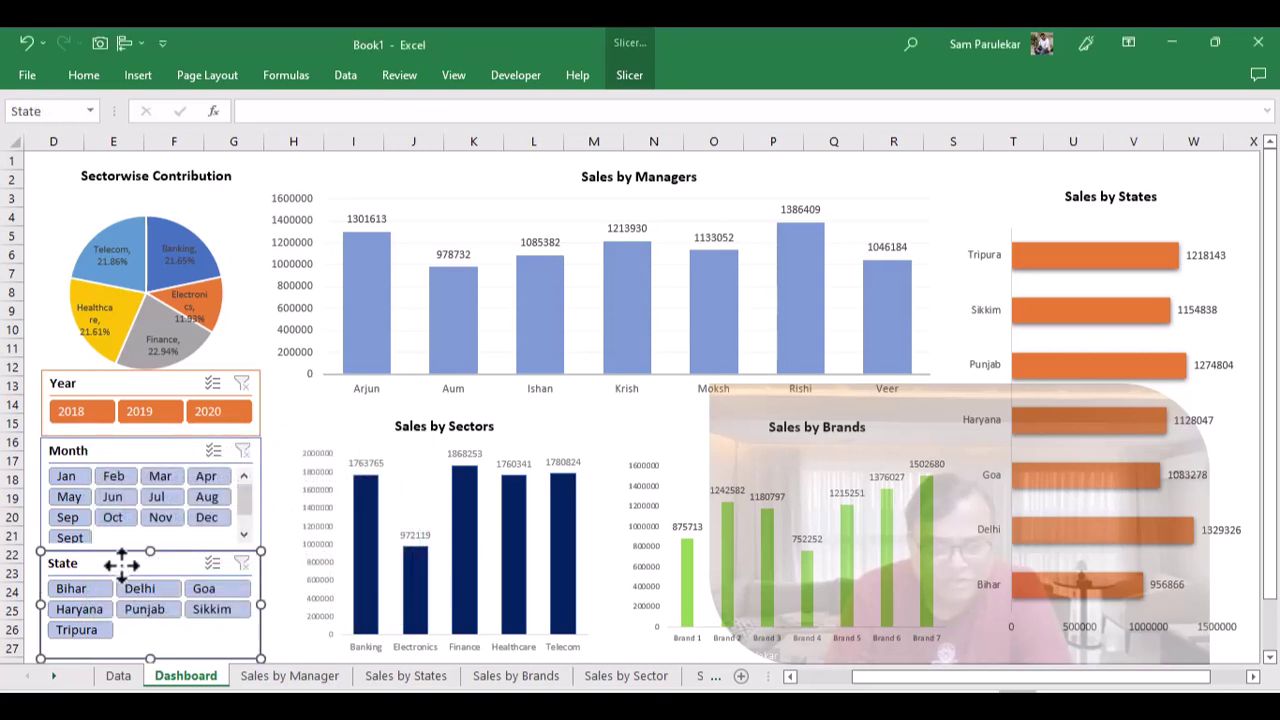
{"action": "right_click", "coordinate": [121, 565]}
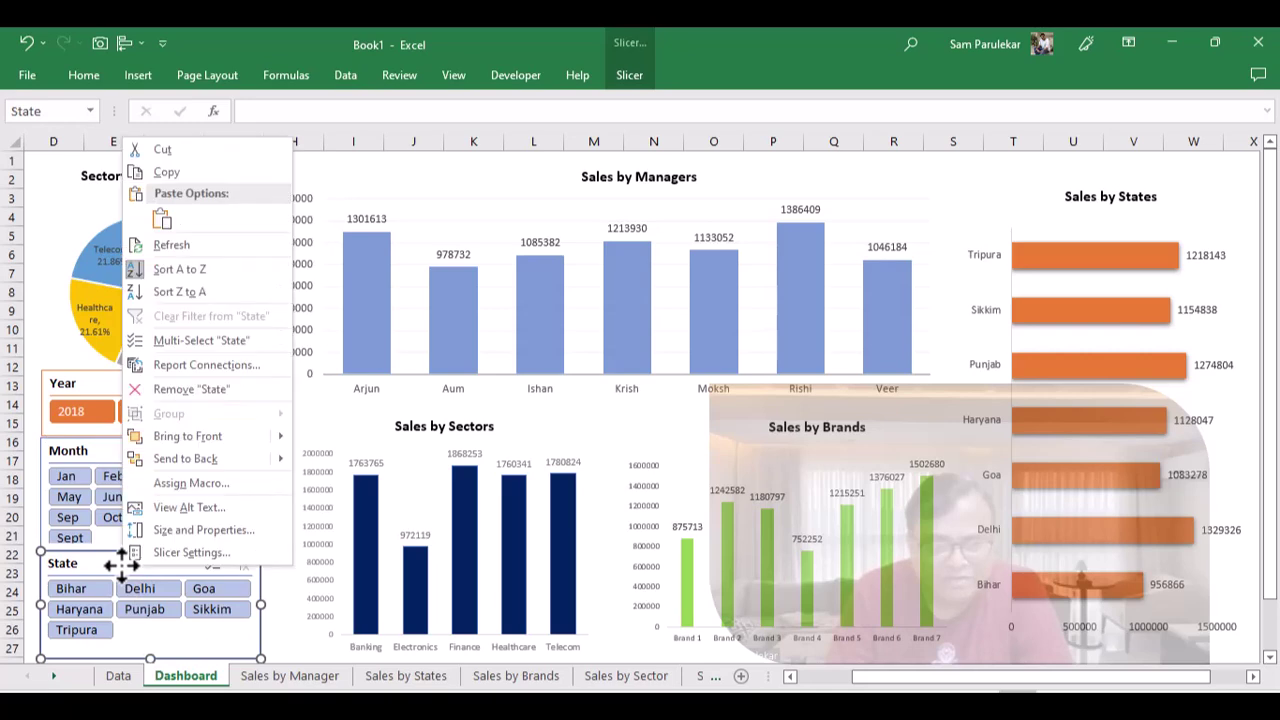
{"action": "left_click", "coordinate": [218, 375]}
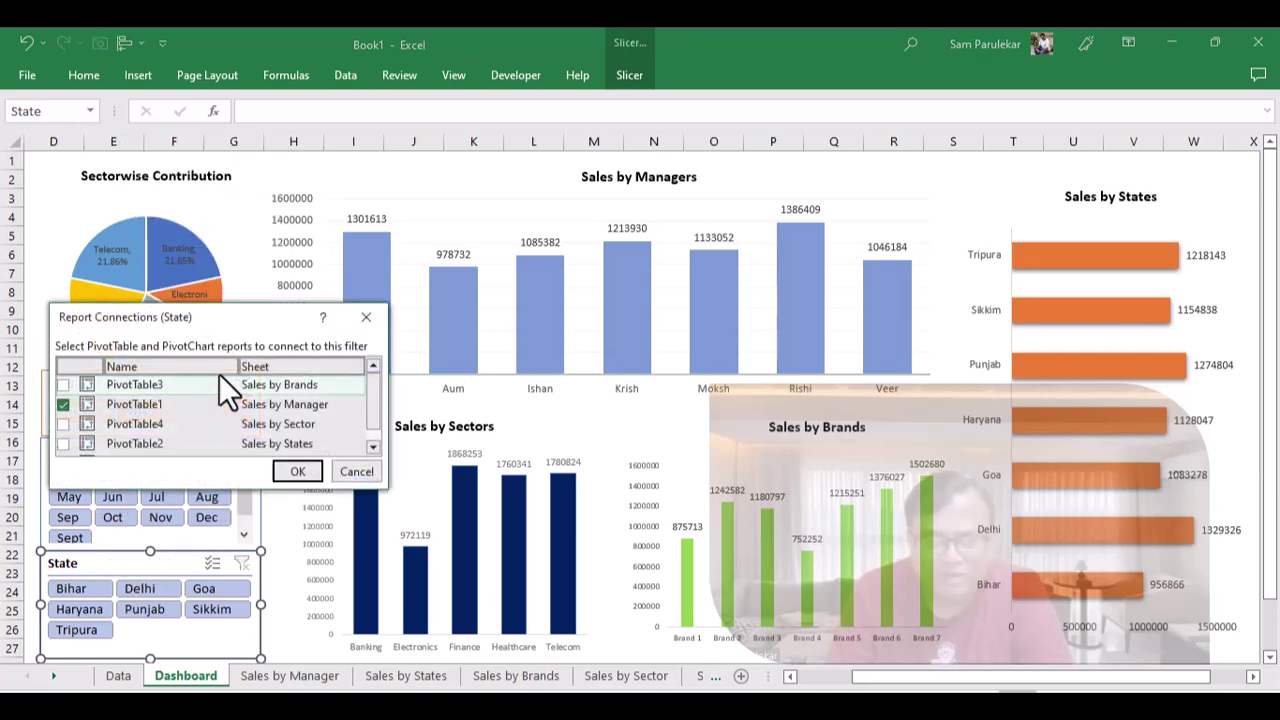
{"action": "left_click", "coordinate": [64, 385]}
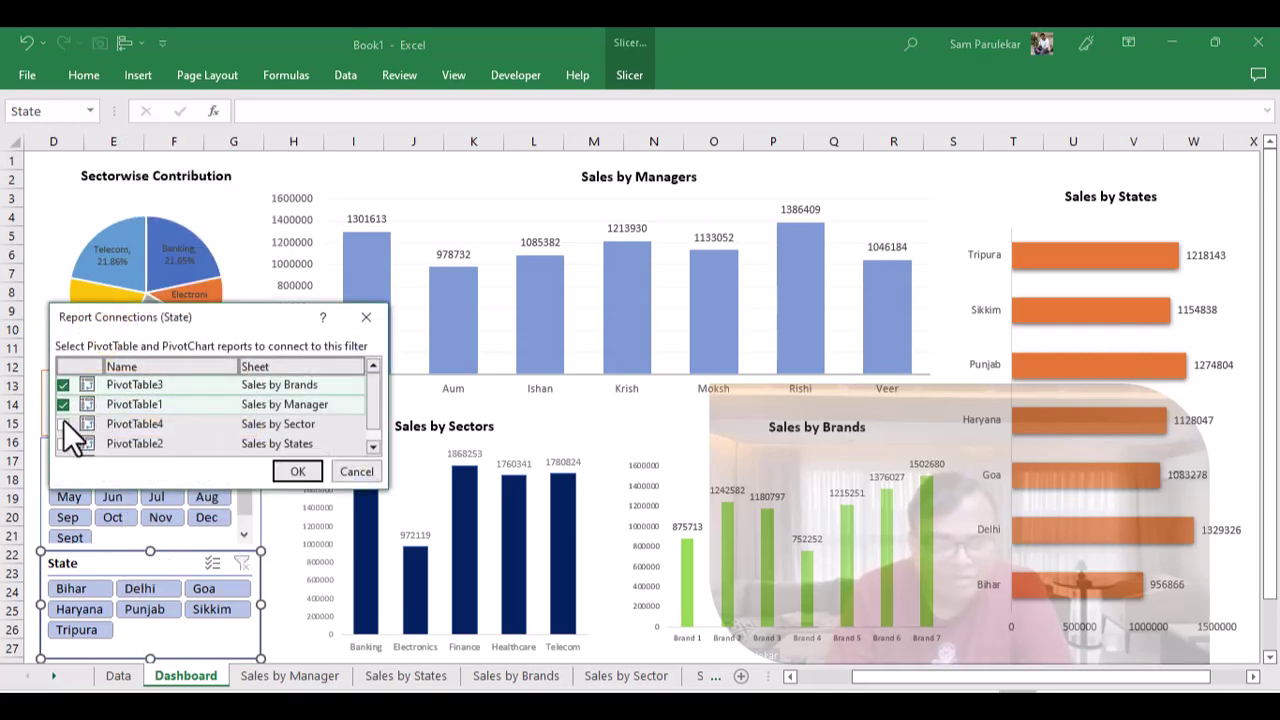
{"action": "left_click", "coordinate": [61, 424]}
{"action": "left_click", "coordinate": [62, 444]}
{"action": "left_click", "coordinate": [57, 453]}
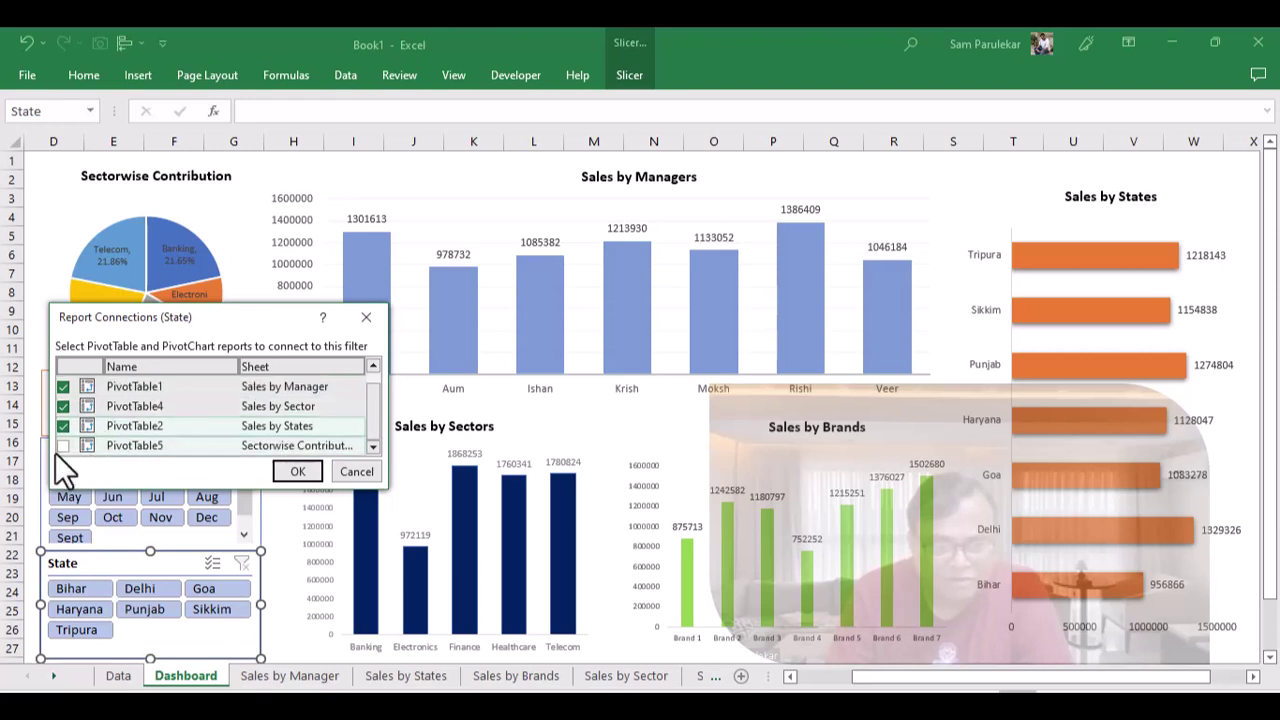
{"action": "left_click", "coordinate": [300, 474]}
{"action": "left_click", "coordinate": [243, 334]}
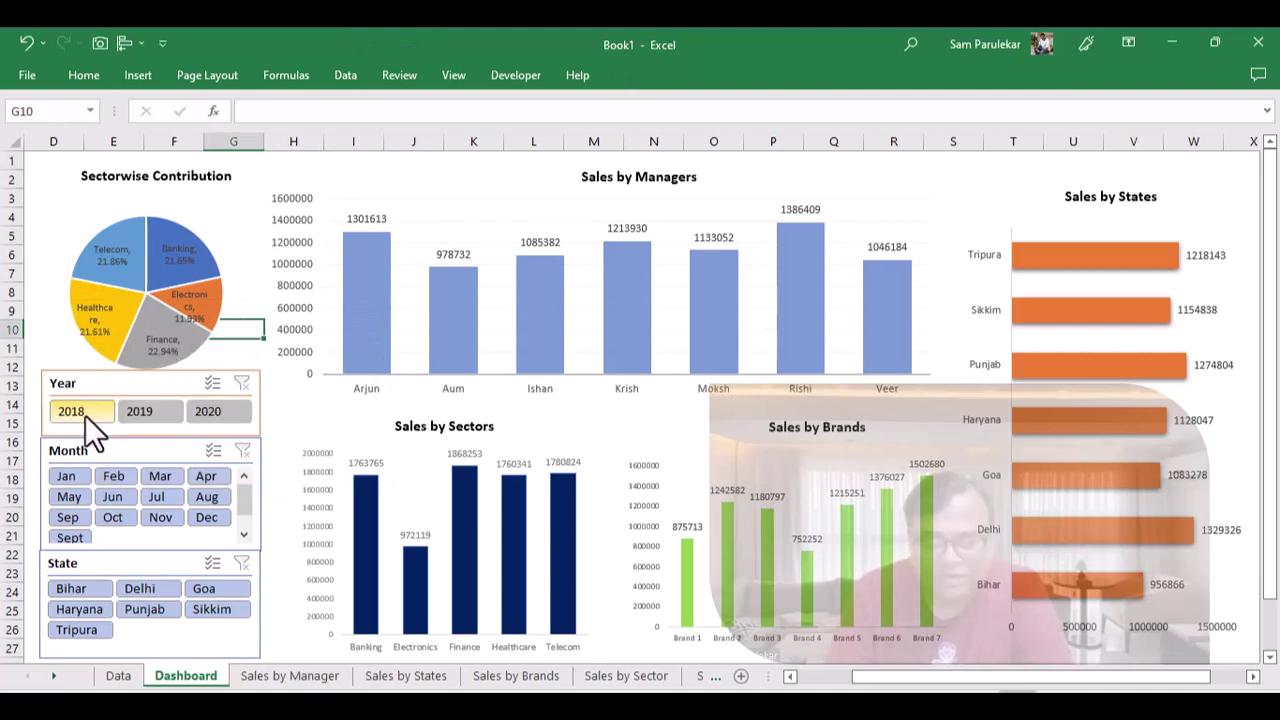
- Test the Year slicer on all charts by filtering to 2018, 2019 and 2020 in turn, and clear its filter
{"action": "left_click", "coordinate": [85, 415]}
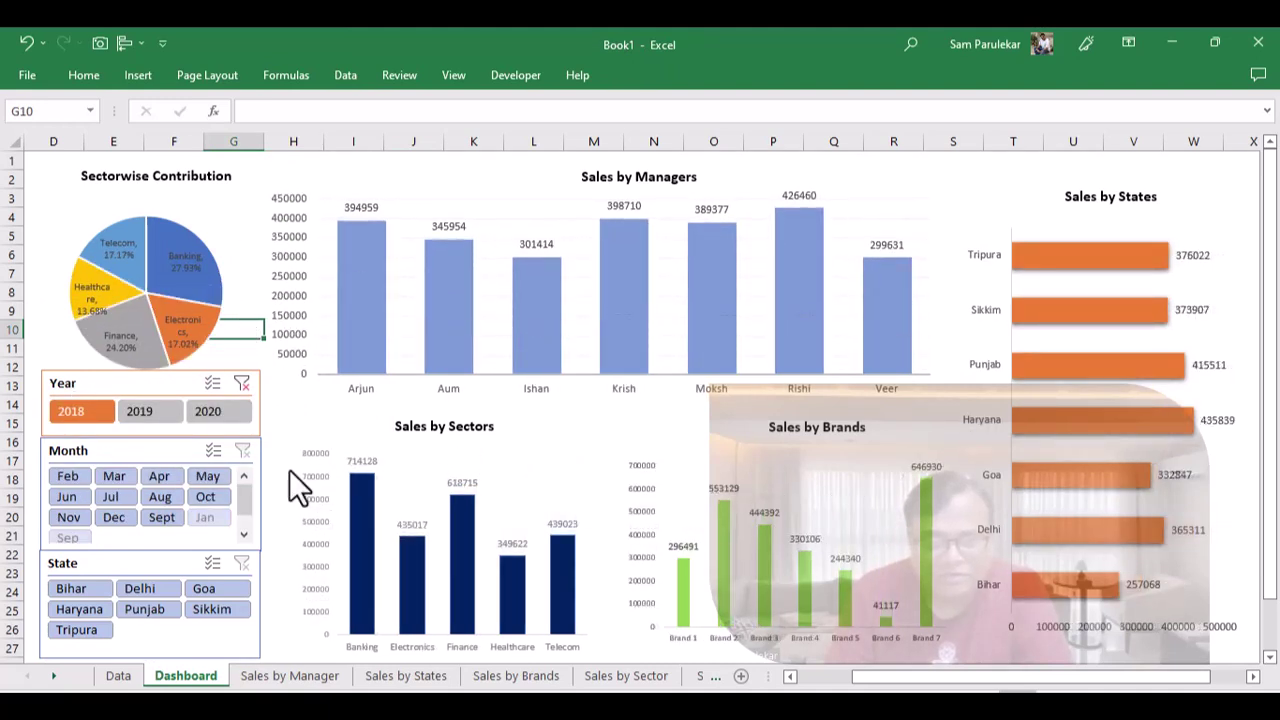
{"action": "left_click", "coordinate": [147, 414]}
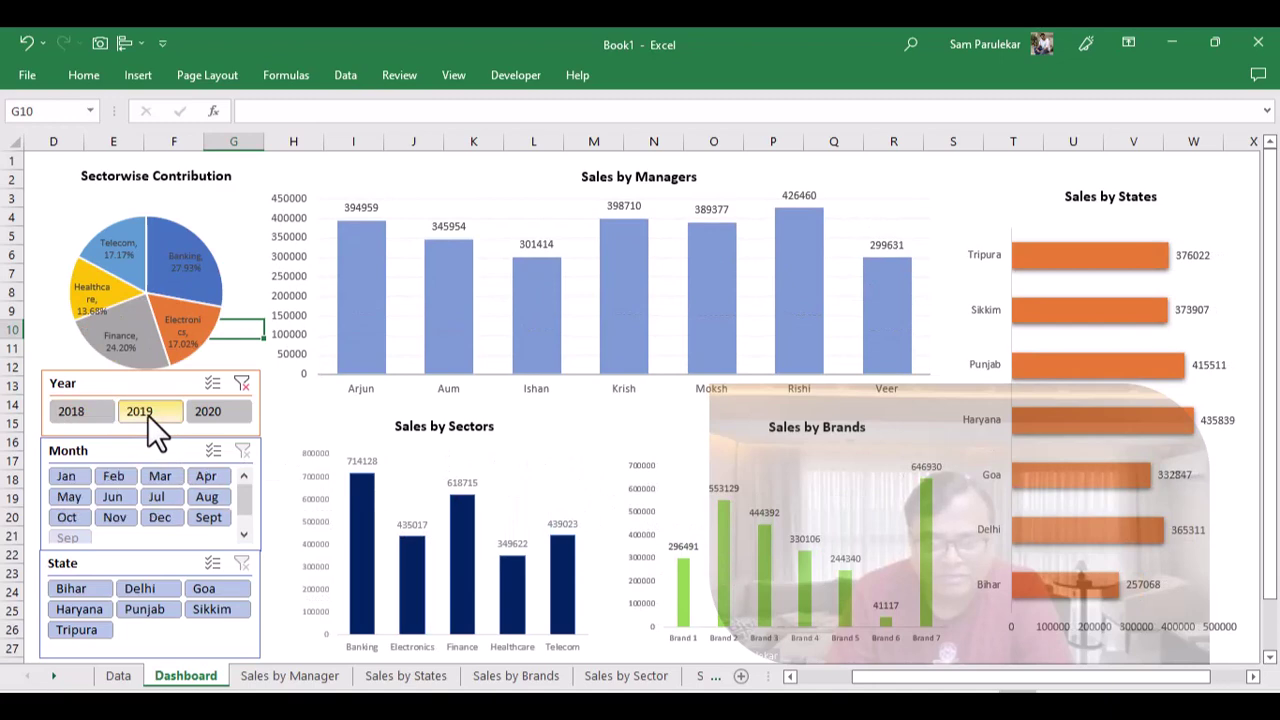
{"action": "left_click", "coordinate": [220, 412]}
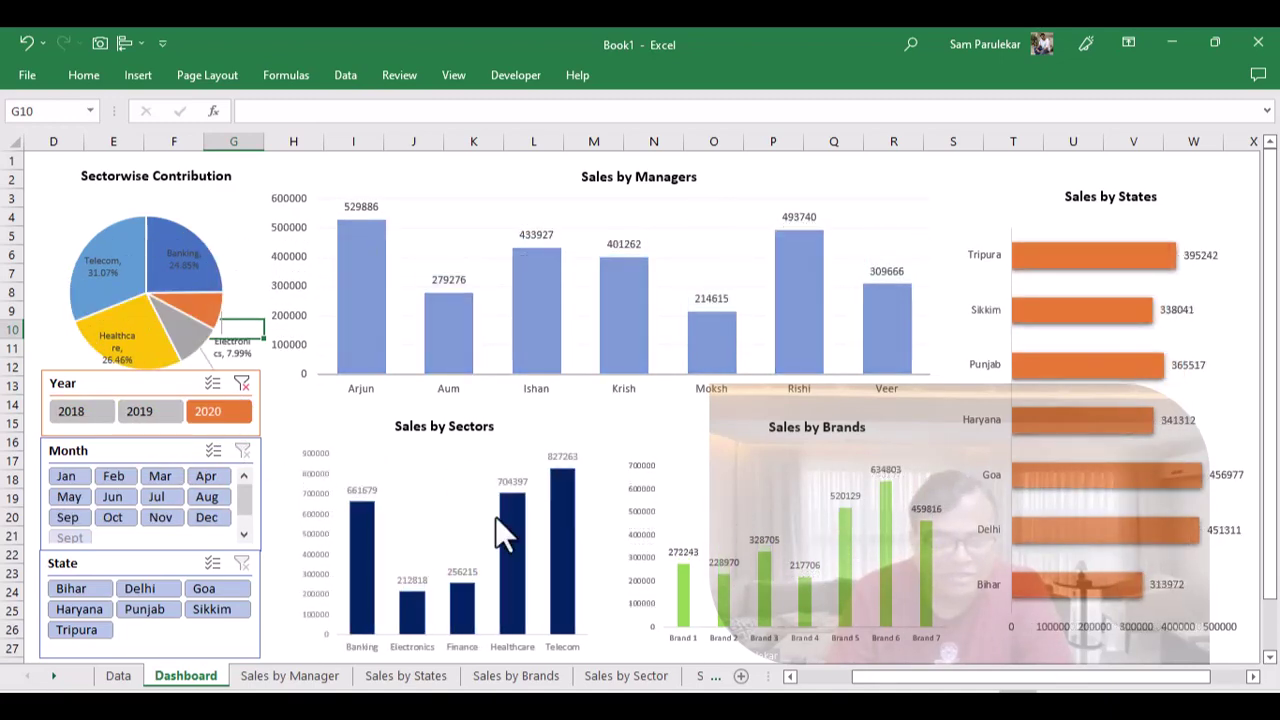
{"action": "left_click", "coordinate": [242, 384]}
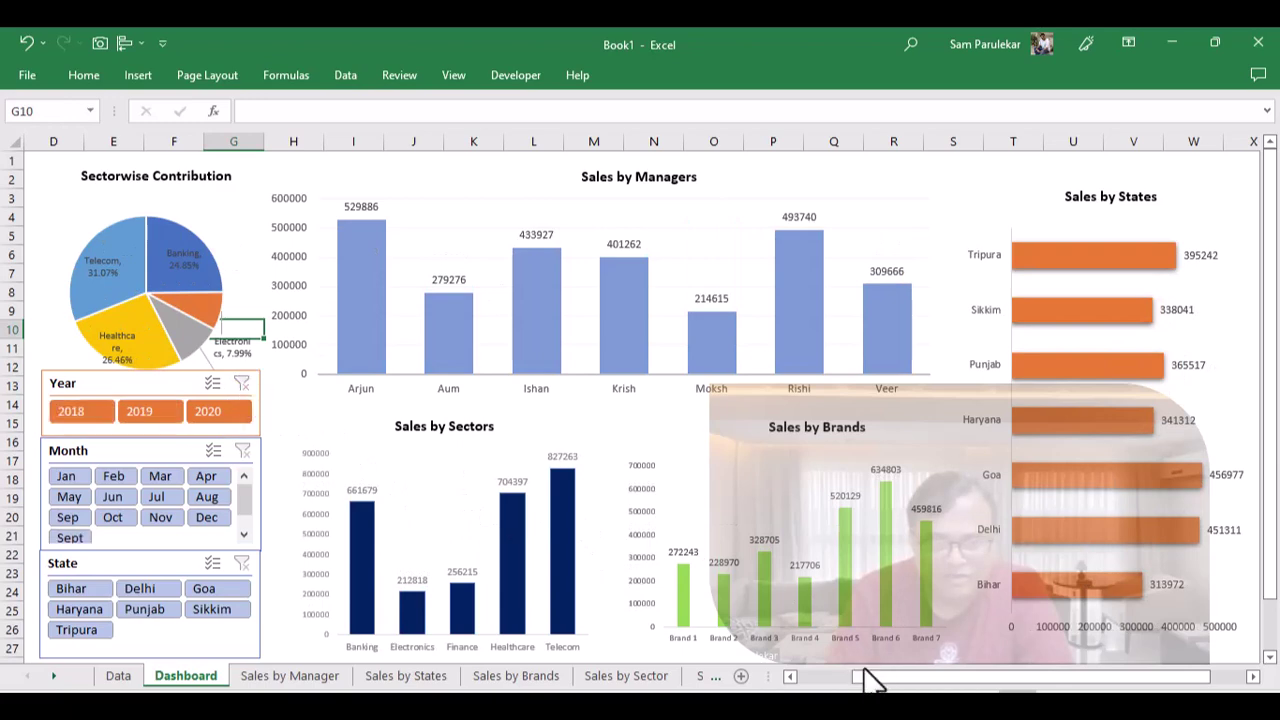
- Test the Month slicer on all charts by filtering to Jan and Feb in turn, and clear its filter
{"action": "left_click", "coordinate": [64, 477]}
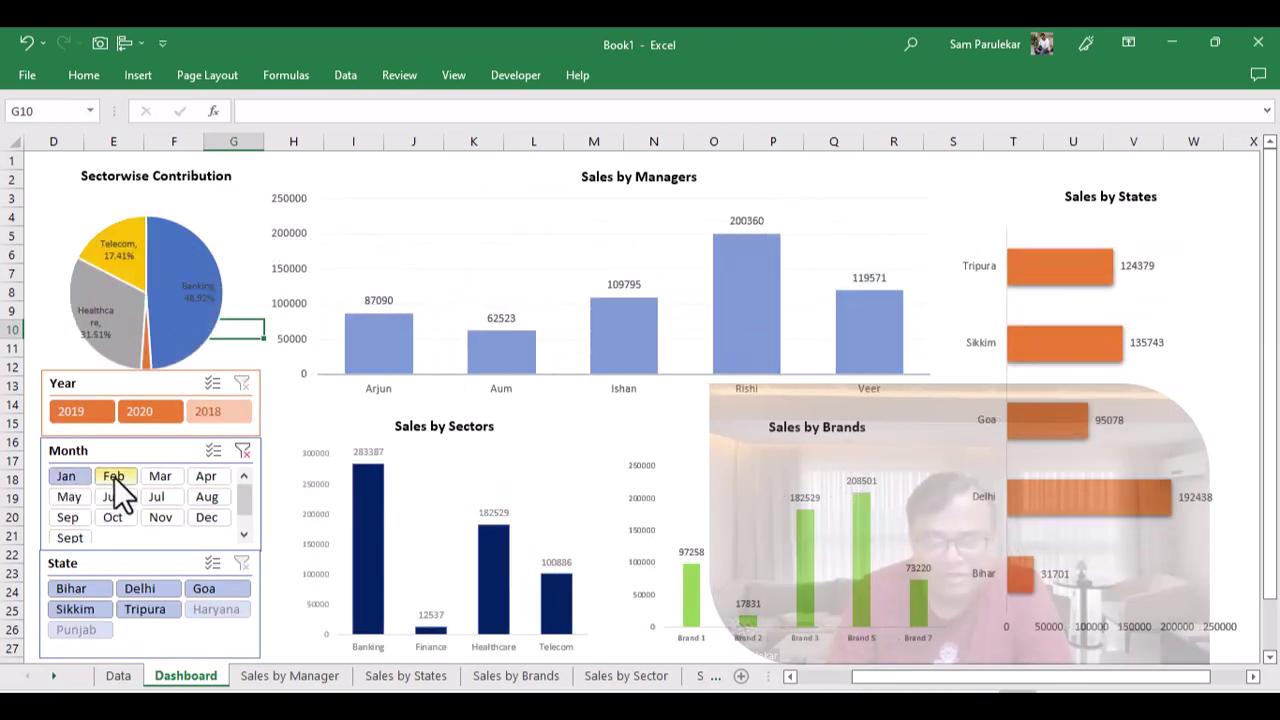
{"action": "left_click", "coordinate": [114, 477]}
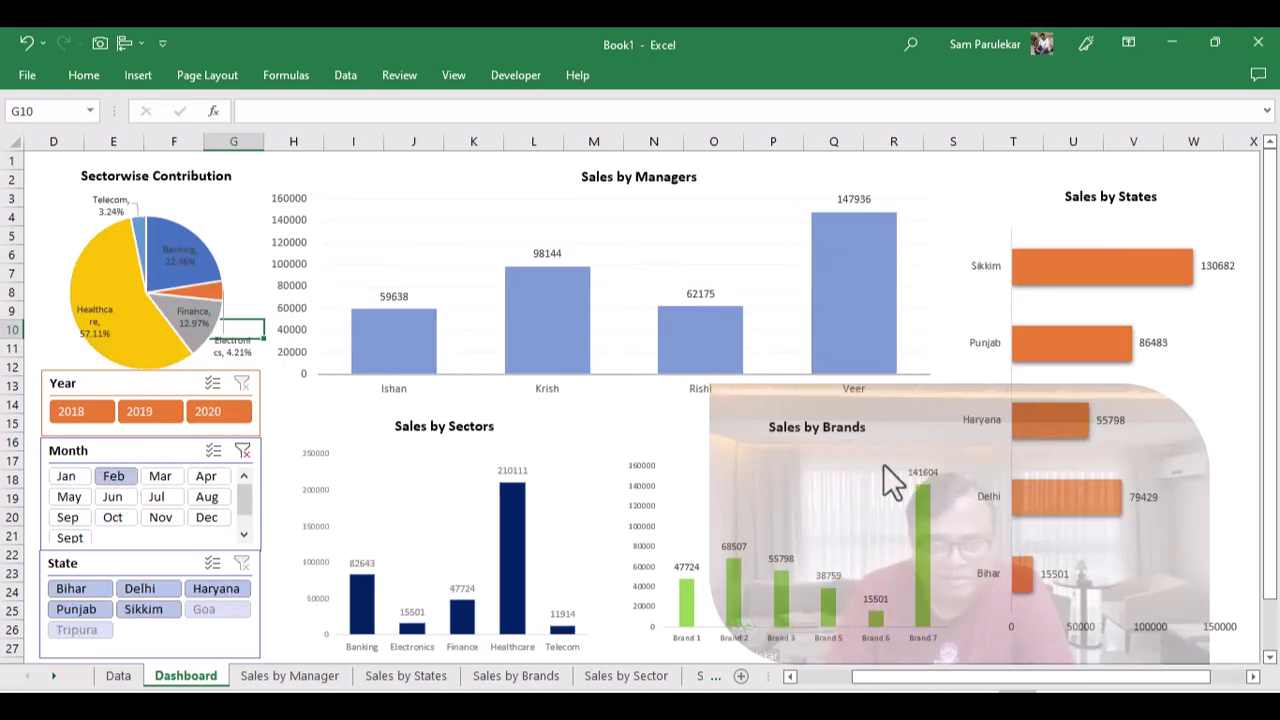
{"action": "left_click", "coordinate": [242, 456]}
- Test the State slicer on all charts by filtering to Bihar and Punjab in turn, and clear its filter
{"action": "left_click", "coordinate": [86, 591]}
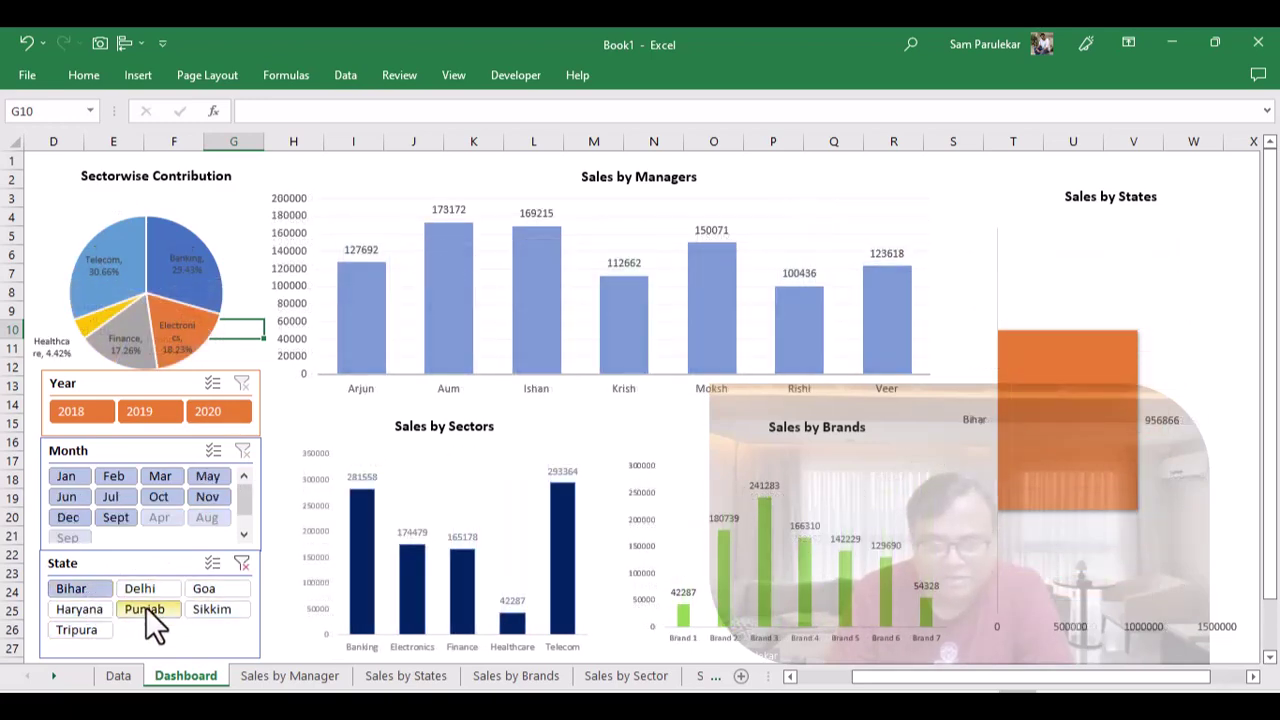
{"action": "left_click", "coordinate": [146, 607]}
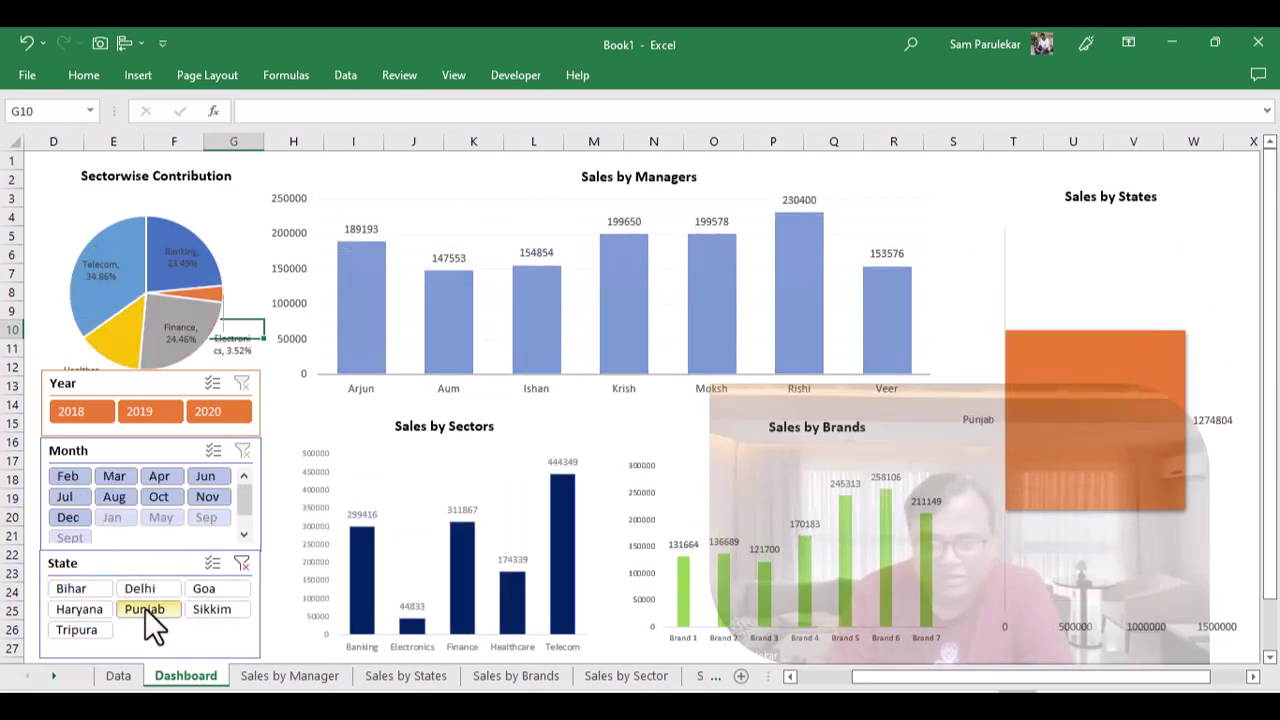
{"action": "left_click", "coordinate": [244, 565]}
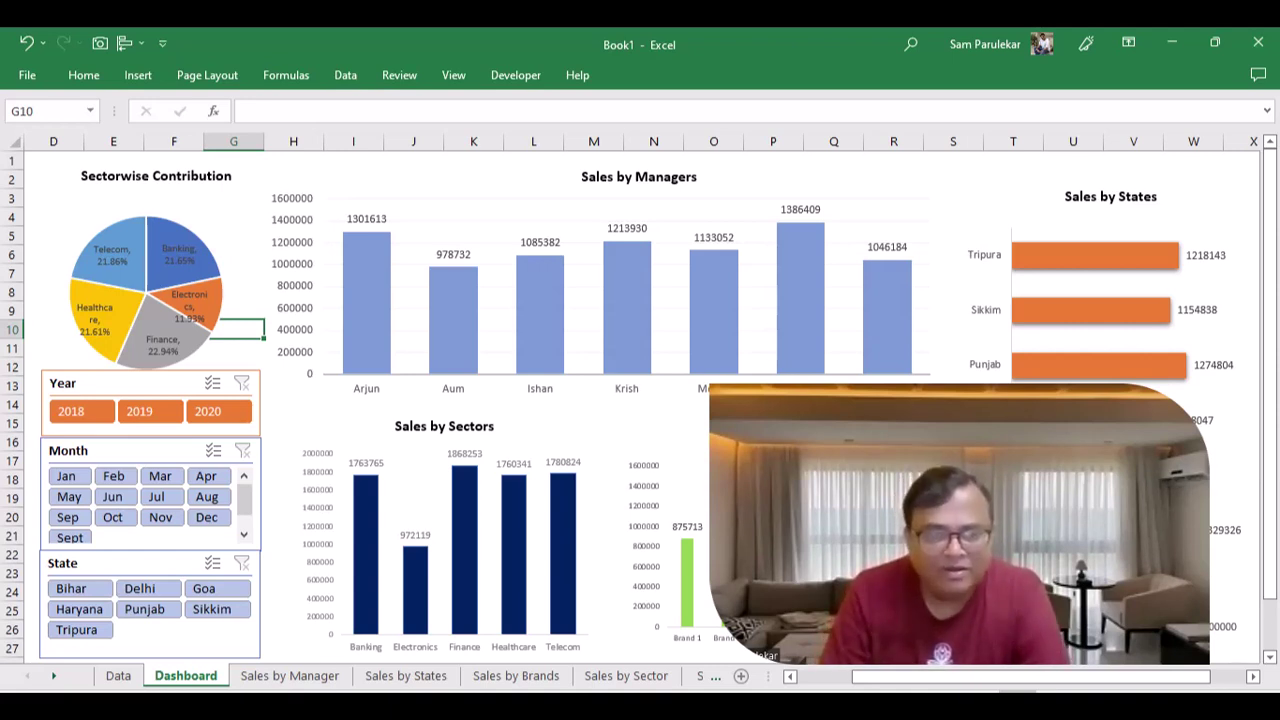
- View the source records on the Data sheet and return to the Dashboard sheet
{"action": "left_click", "coordinate": [118, 676]}
{"action": "left_click", "coordinate": [186, 676]}
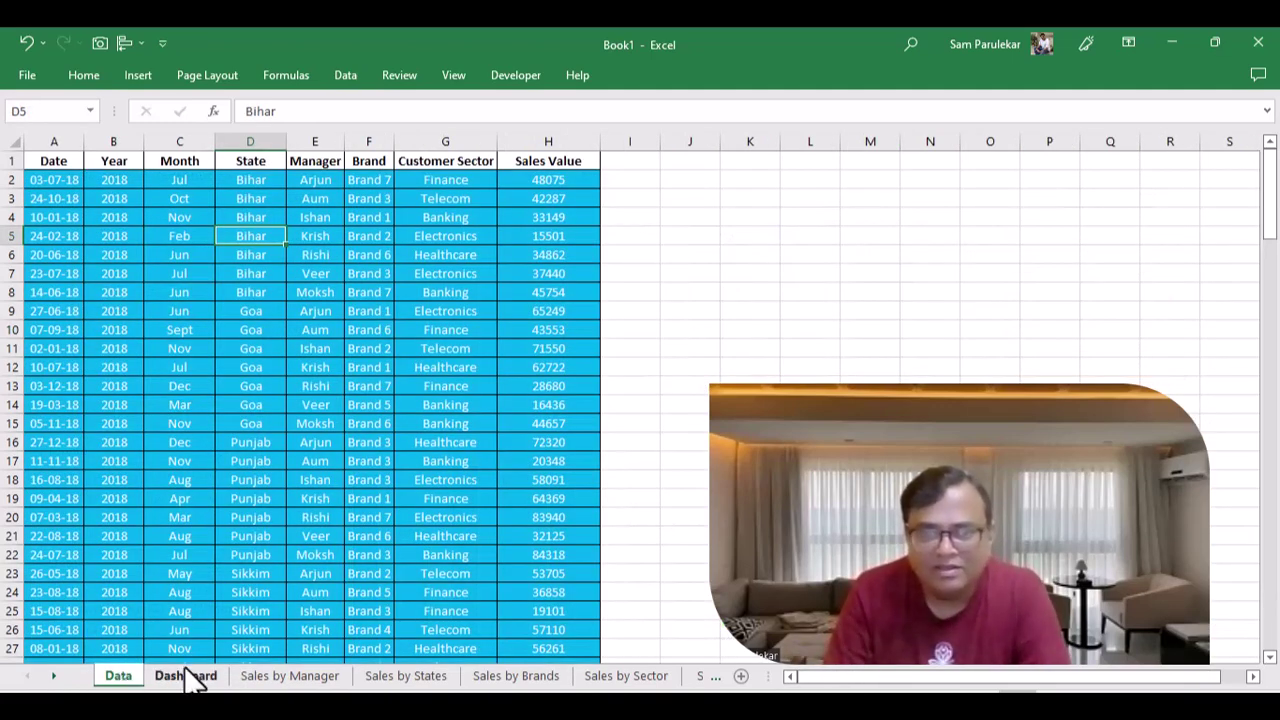